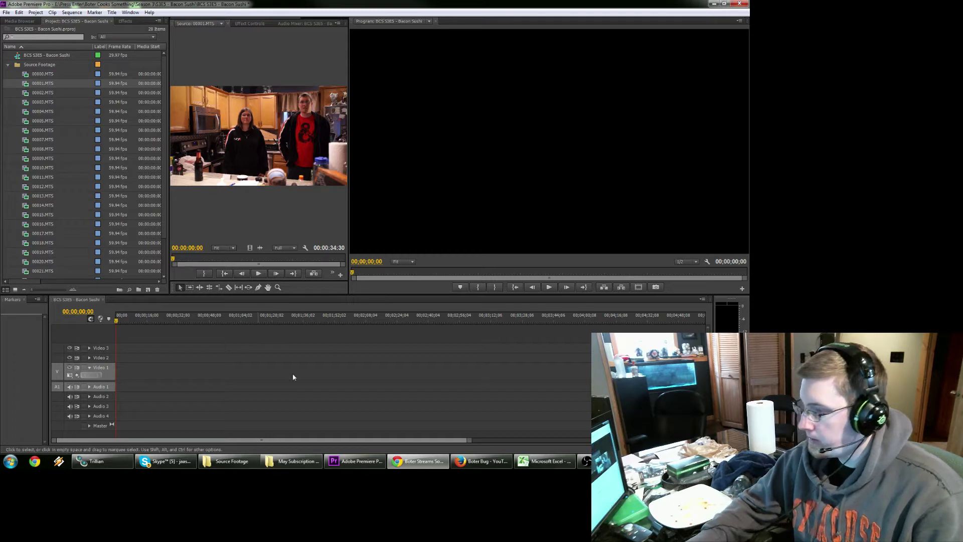
Preview clip 00000.MTS in the source monitor and return its playhead to the start.
{"action": "left_click", "coordinate": [218, 376]}
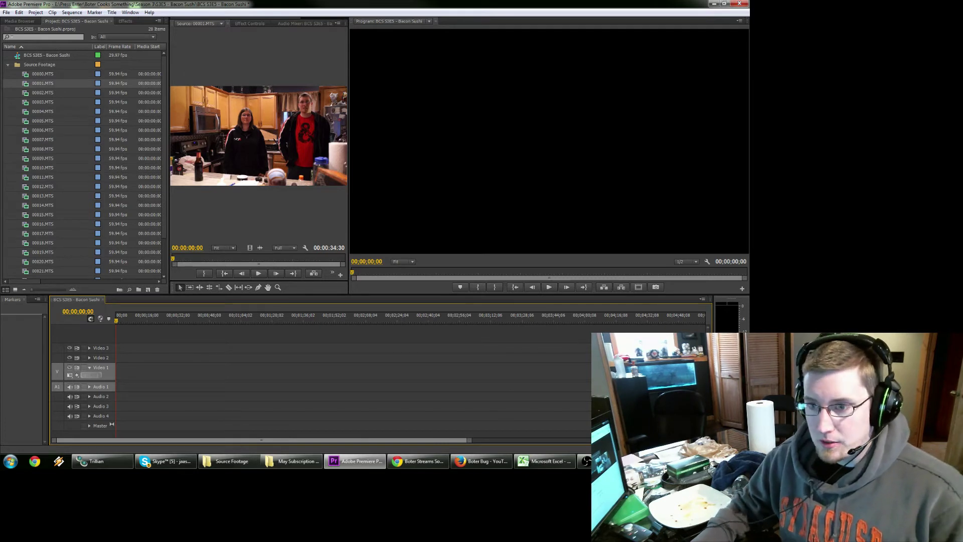
{"action": "double_click", "coordinate": [41, 74]}
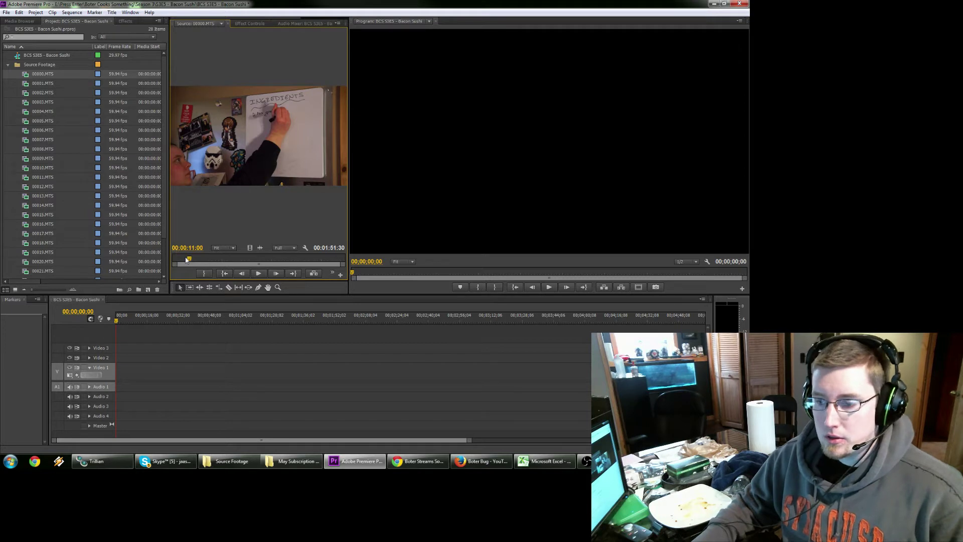
{"action": "left_click_drag", "start_coordinate": [189, 260], "coordinate": [171, 261]}
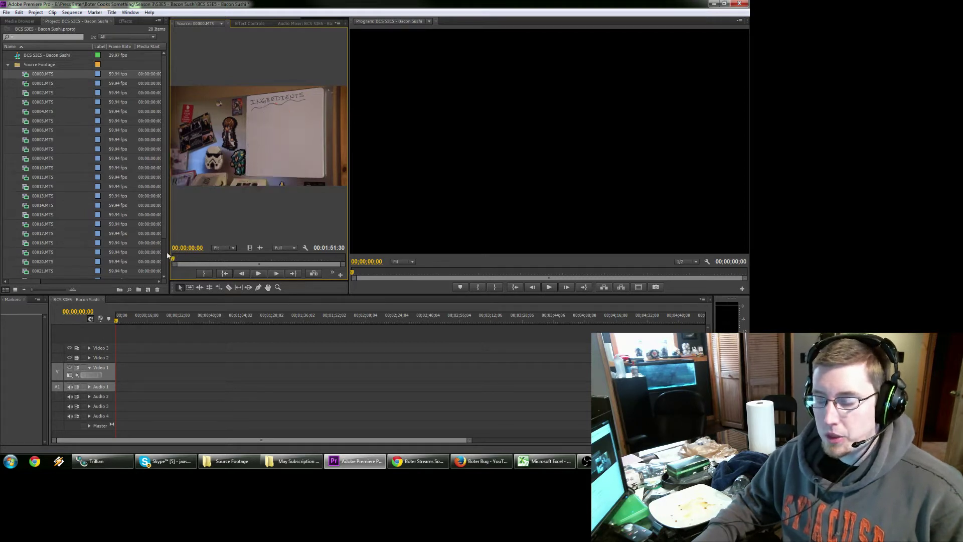
Open clip 00001.MTS in the source monitor, play its beginning and mark an In point at 00:00:03:02.
{"action": "double_click", "coordinate": [42, 83]}
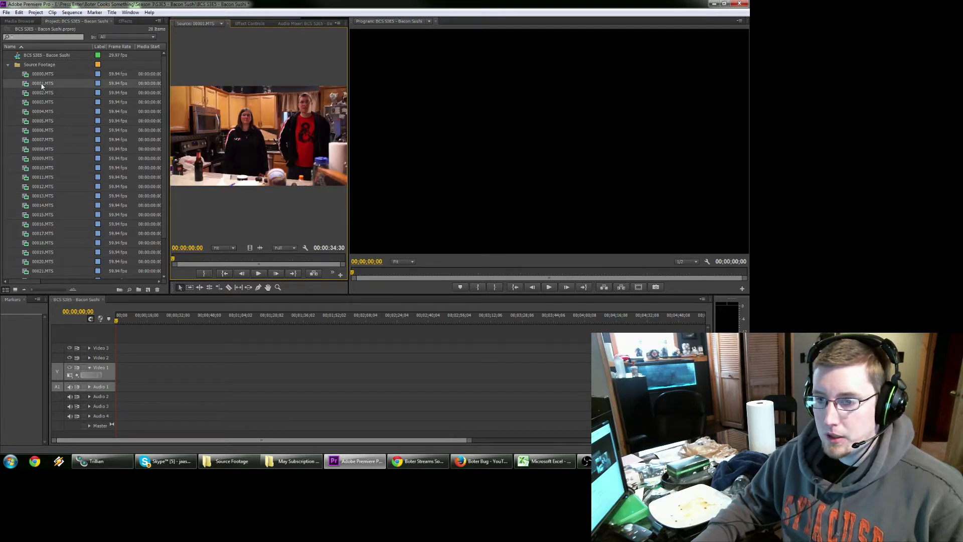
{"action": "key", "text": "space"}
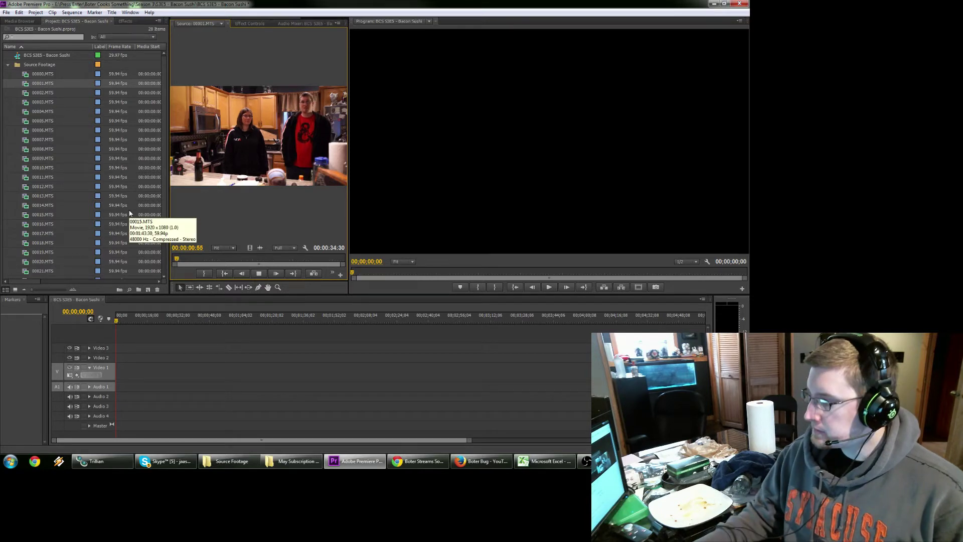
{"action": "key", "text": "space"}
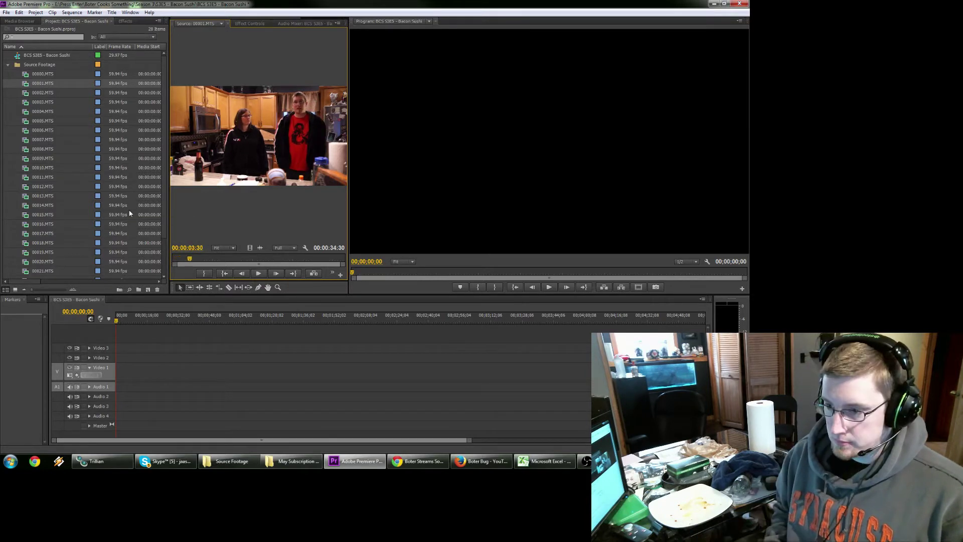
{"action": "key", "text": "j"}
{"action": "key", "text": "k"}
{"action": "key", "text": "i"}
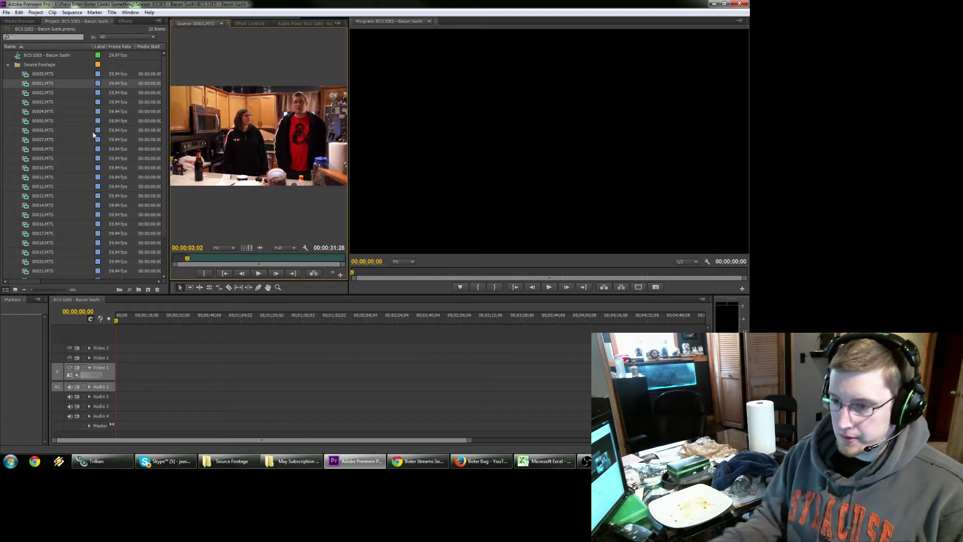
Place the marked 00001.MTS clip at the start of Video 1, keeping the existing sequence settings.
{"action": "left_click_drag", "start_coordinate": [43, 83], "coordinate": [116, 380]}
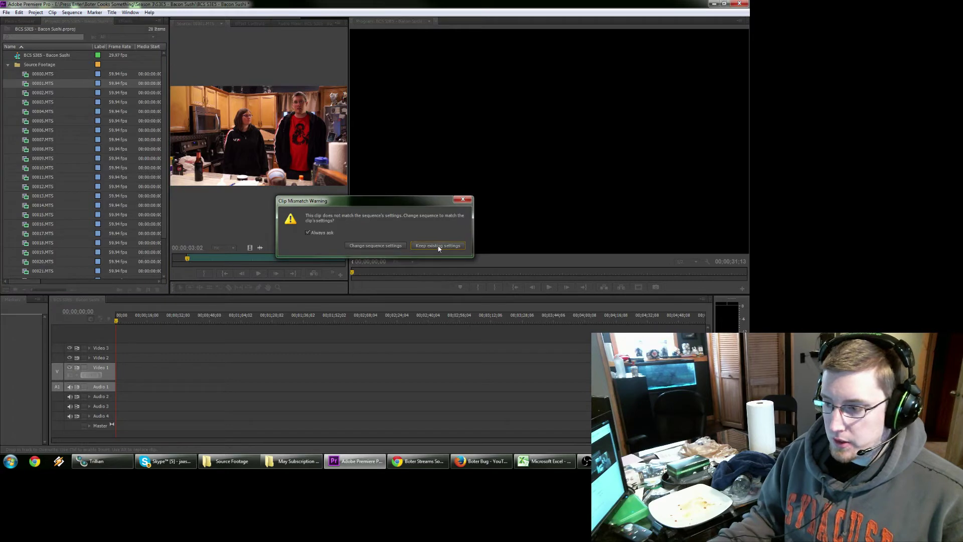
{"action": "left_click", "coordinate": [437, 246]}
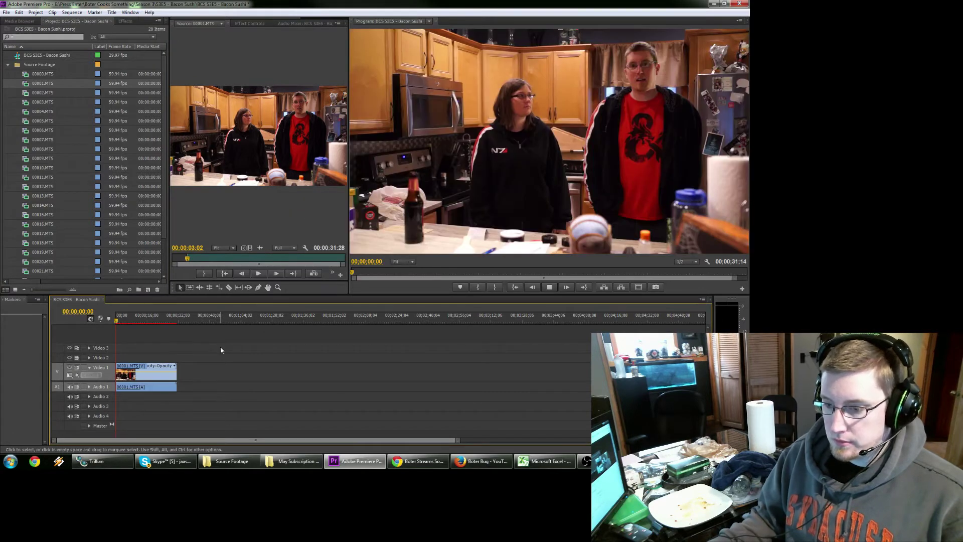
Play back the start of the sequence and set the program monitor's playback resolution to 1/4.
{"action": "key", "text": "space"}
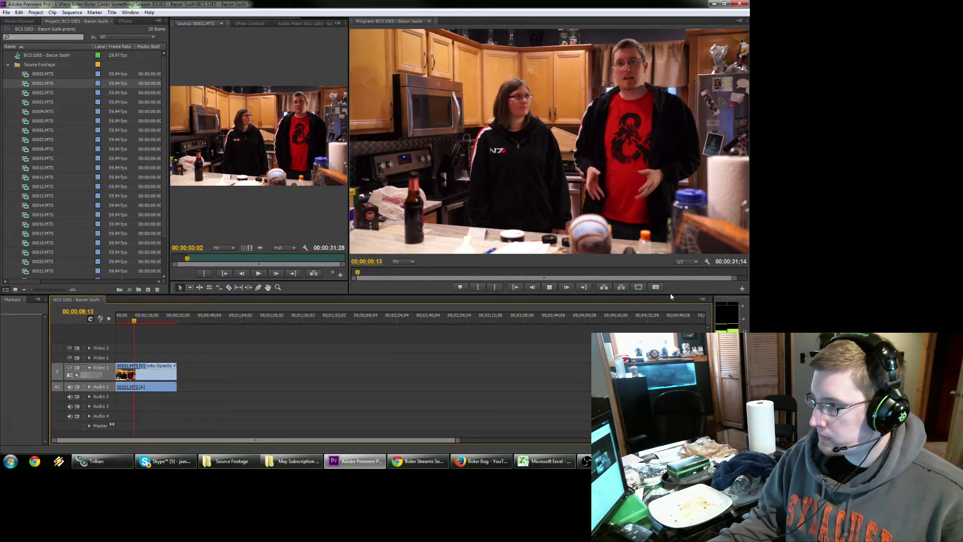
{"action": "key", "text": "space"}
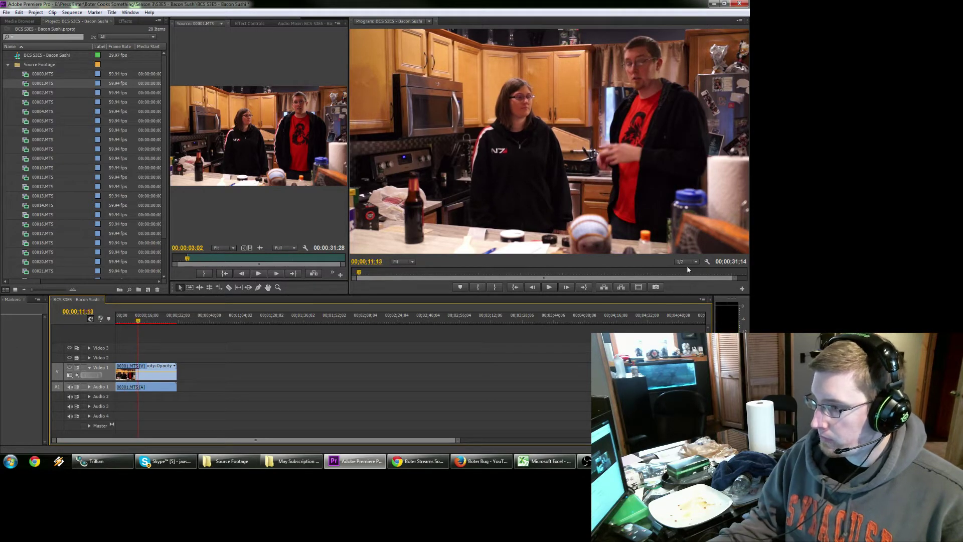
{"action": "left_click", "coordinate": [686, 262]}
{"action": "left_click", "coordinate": [686, 291]}
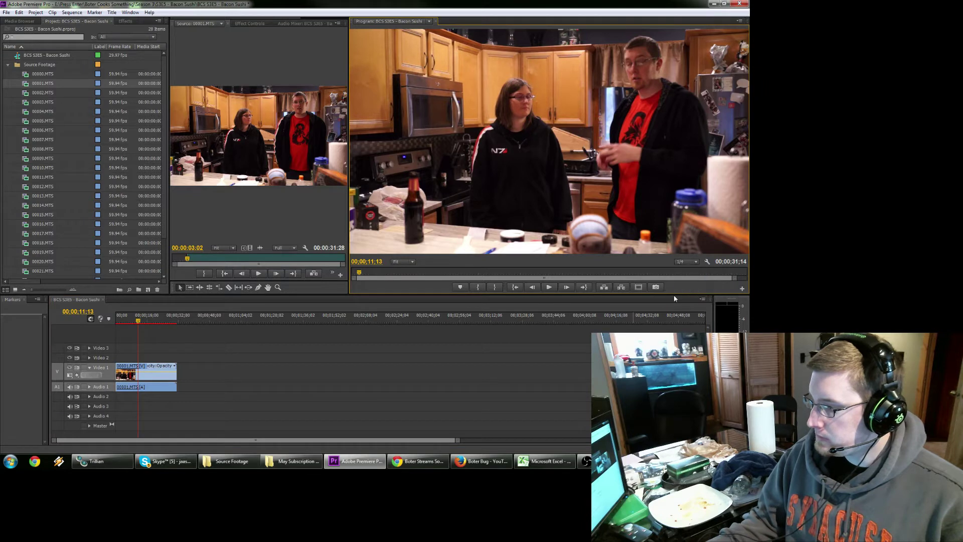
Play on to 00;00;27;05, split the clip there and delete the remainder.
{"action": "key", "text": "space"}
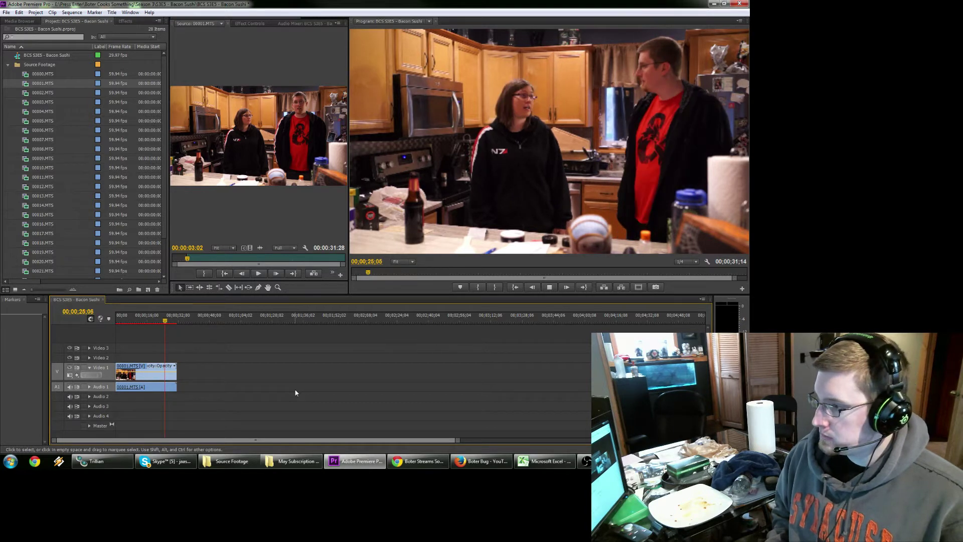
{"action": "key", "text": "space"}
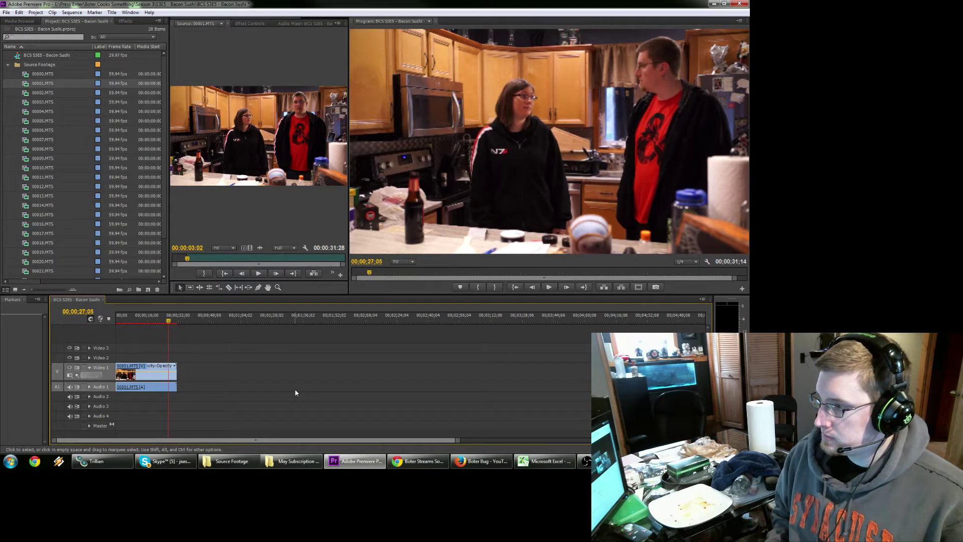
{"action": "key", "text": "c"}
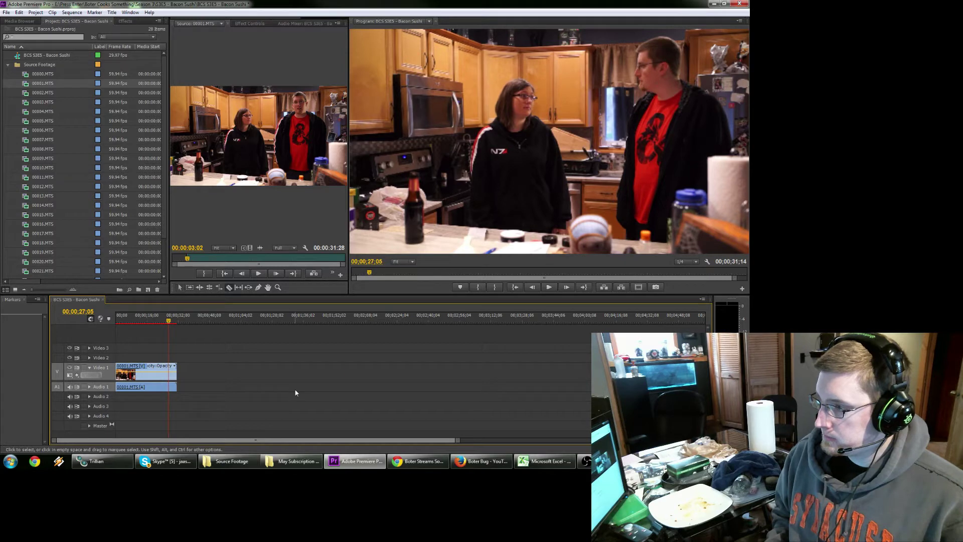
{"action": "left_click", "coordinate": [174, 383]}
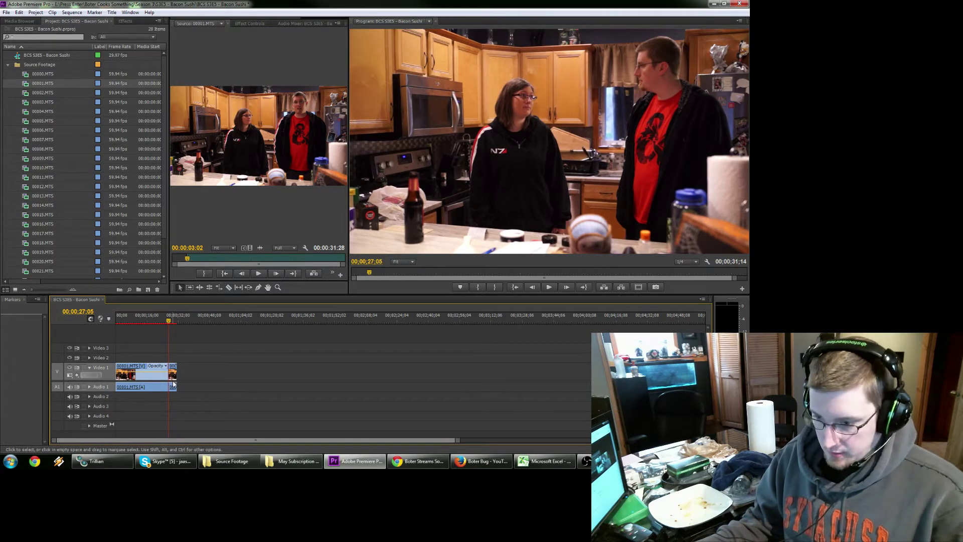
{"action": "key", "text": "Delete"}
Bring up the S3E5 - Bacon Sushi folder in Windows Explorer and close the May Subscription Drive Video window.
{"action": "left_click", "coordinate": [11, 462]}
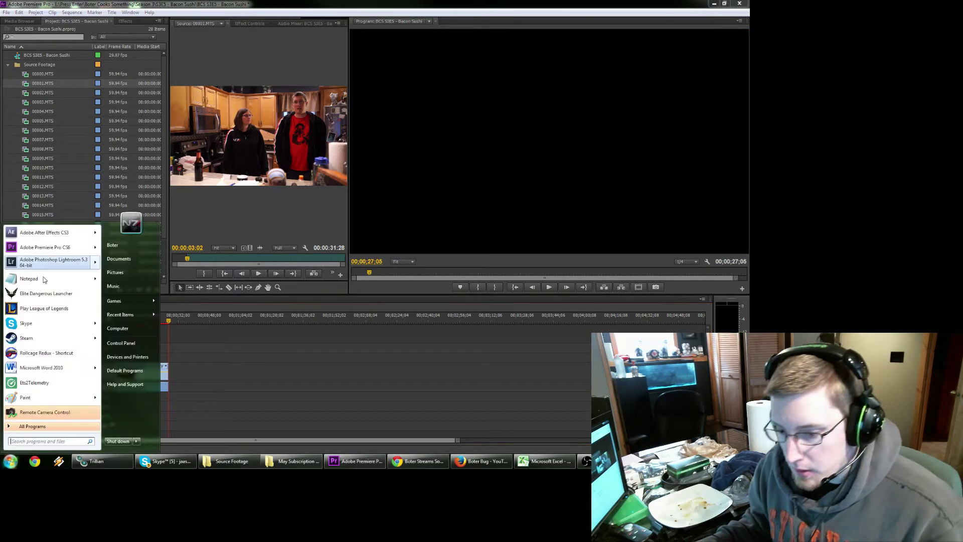
{"action": "left_click", "coordinate": [322, 359]}
{"action": "left_click", "coordinate": [291, 461]}
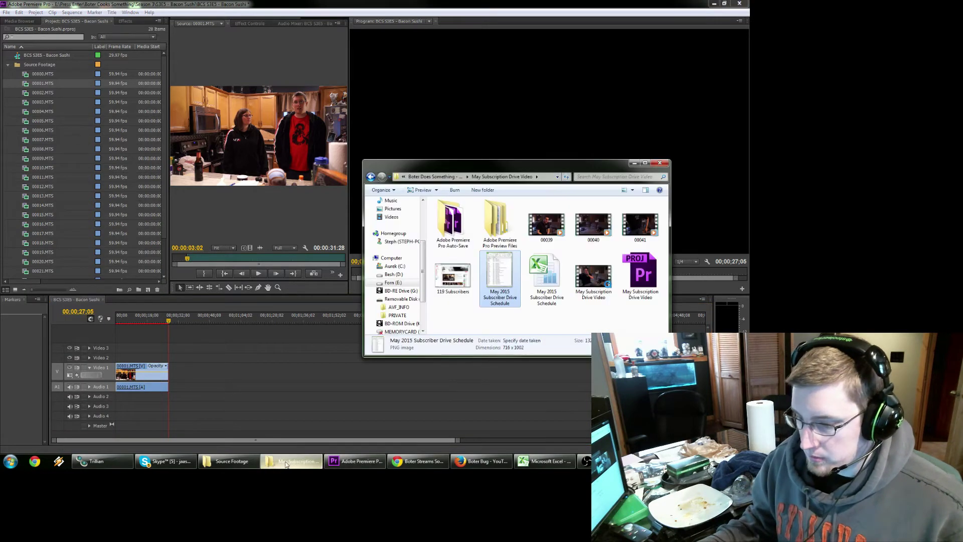
{"action": "left_click", "coordinate": [228, 462]}
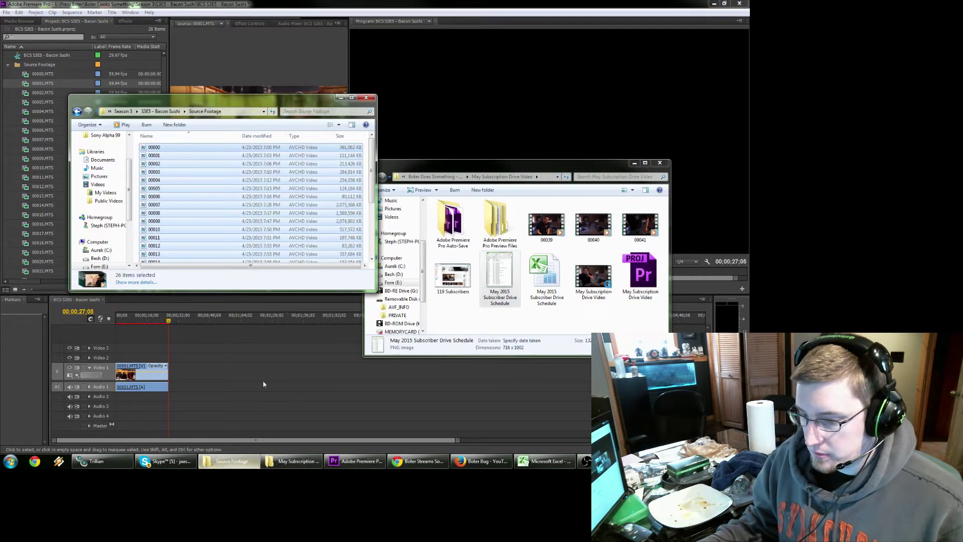
{"action": "left_click", "coordinate": [165, 111]}
{"action": "left_click", "coordinate": [660, 163]}
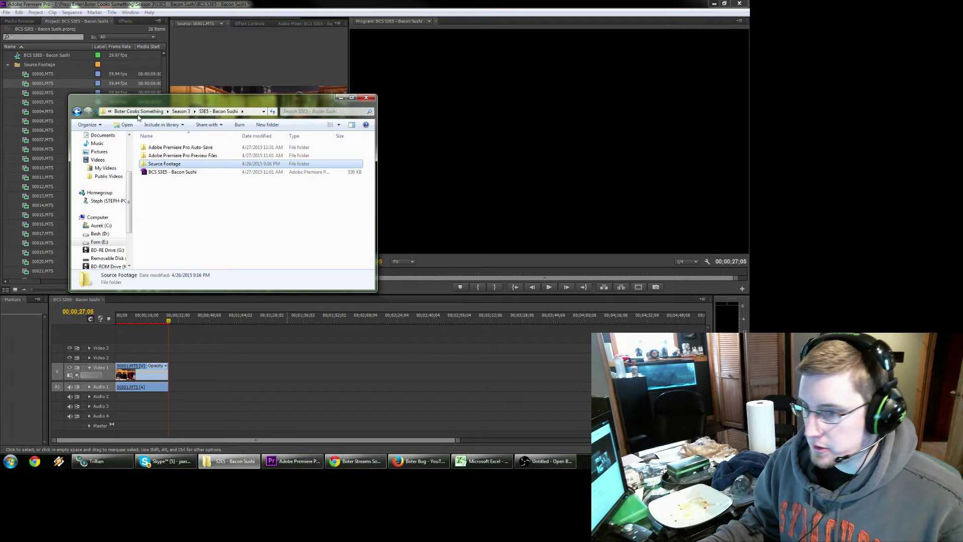
Copy the BCS Titles Template project from the Boter Cooks Something folder into Season 3's S3E5 - Bacon Sushi folder.
{"action": "left_click", "coordinate": [138, 111]}
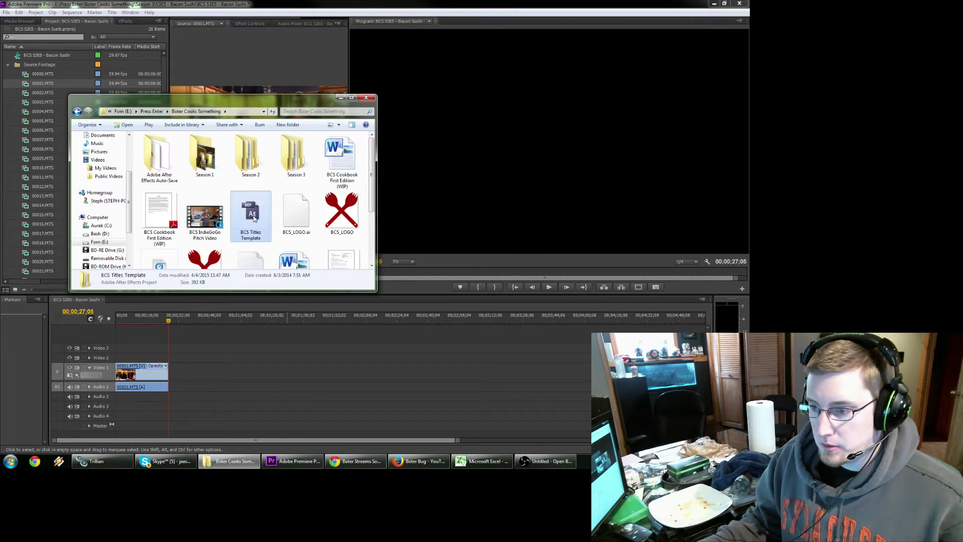
{"action": "left_click", "coordinate": [253, 217]}
{"action": "double_click", "coordinate": [293, 155]}
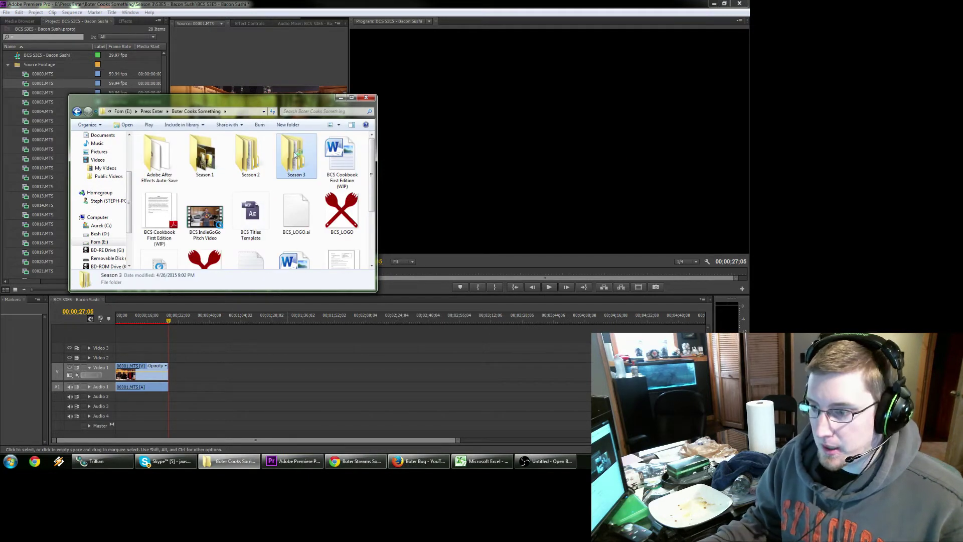
{"action": "double_click", "coordinate": [171, 180]}
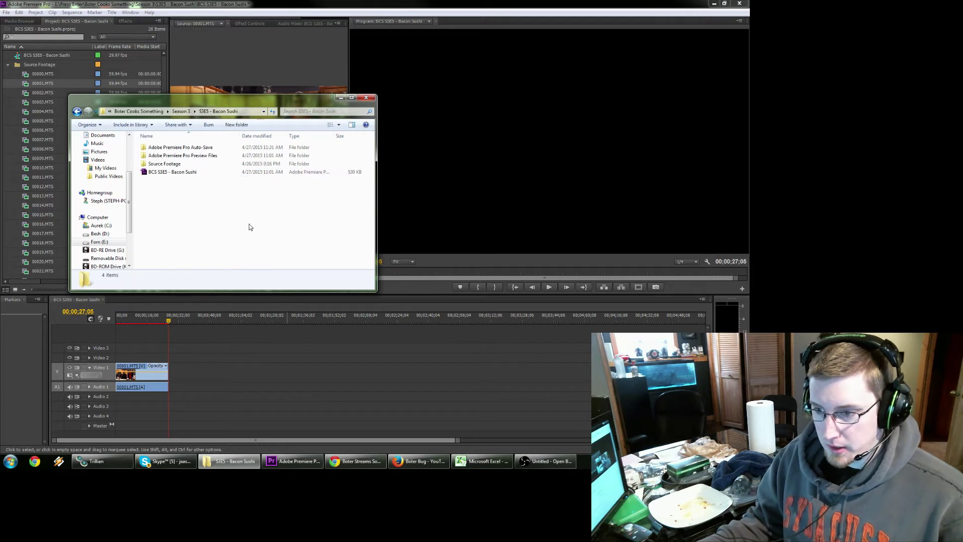
Rename the copied titles template to "BCS S3E5 - Bacon Sushi Titles" and open it in After Effects.
{"action": "left_click", "coordinate": [167, 180]}
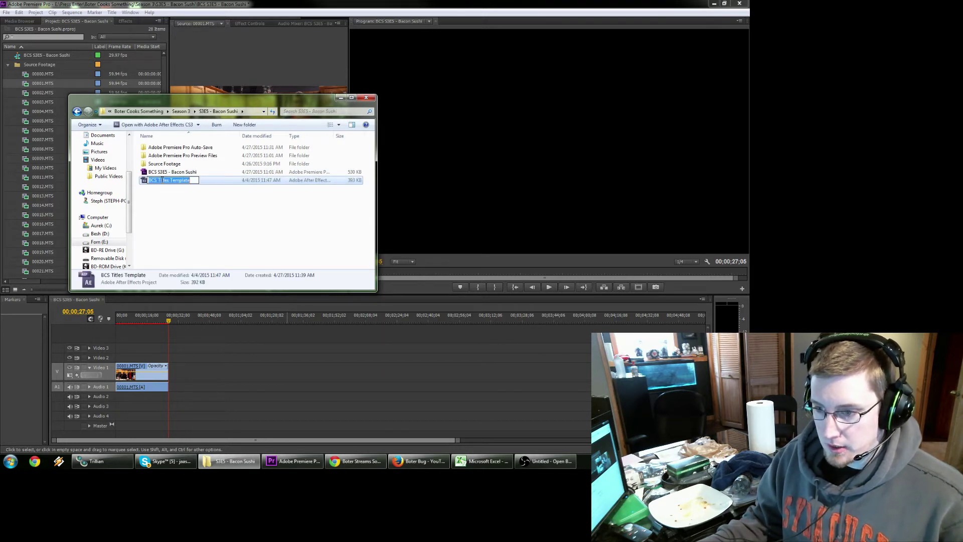
{"action": "left_click_drag", "start_coordinate": [159, 180], "coordinate": [207, 179]}
{"action": "type", "text": "S"}
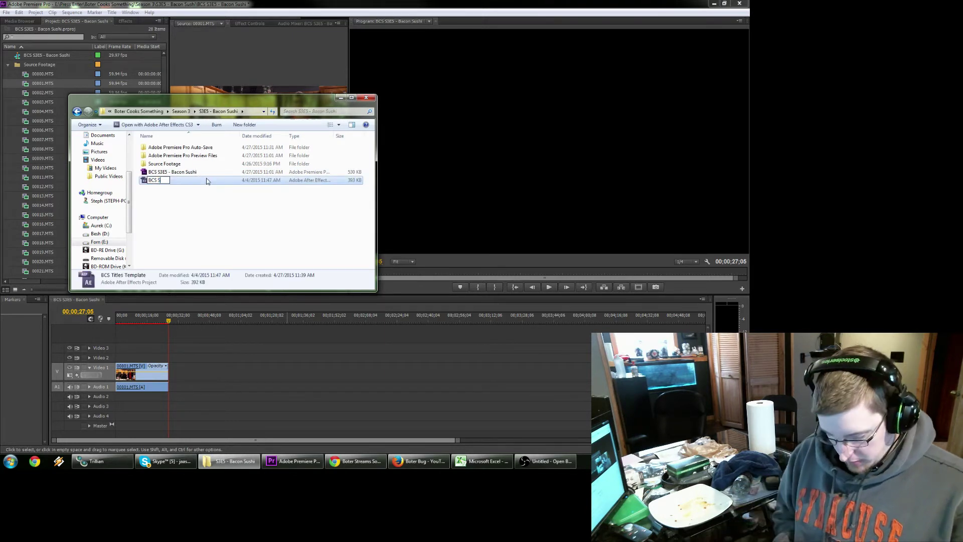
{"action": "type", "text": "3E5"}
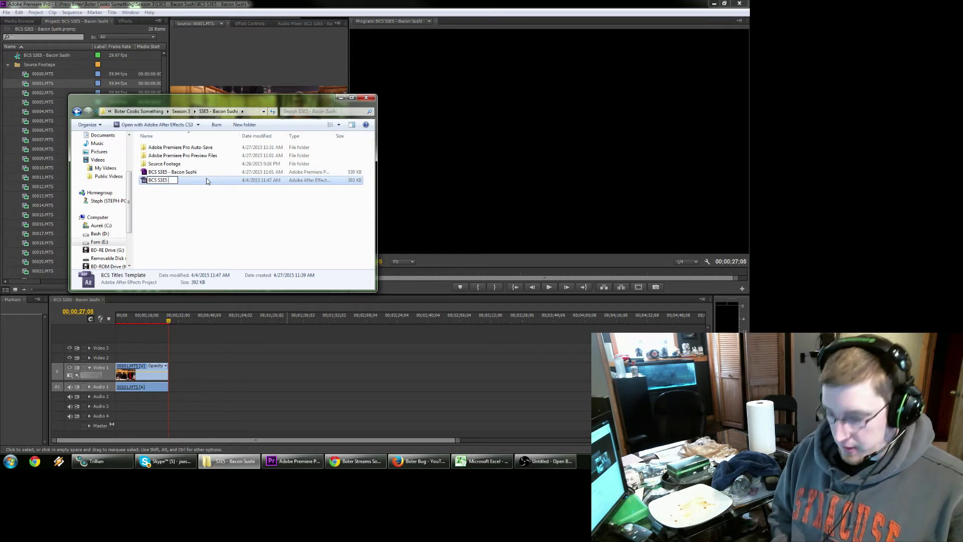
{"action": "type", "text": " - Bacon S"}
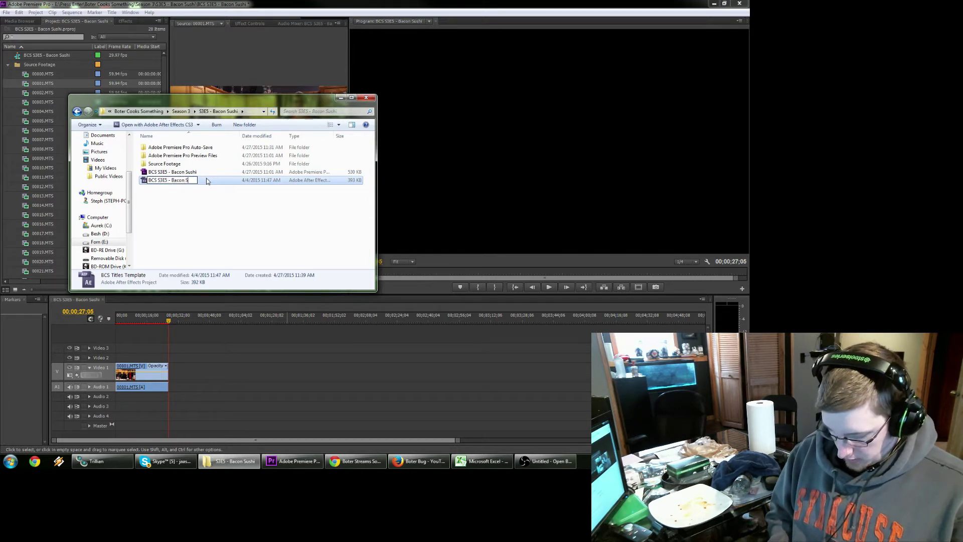
{"action": "type", "text": "ushi Titles"}
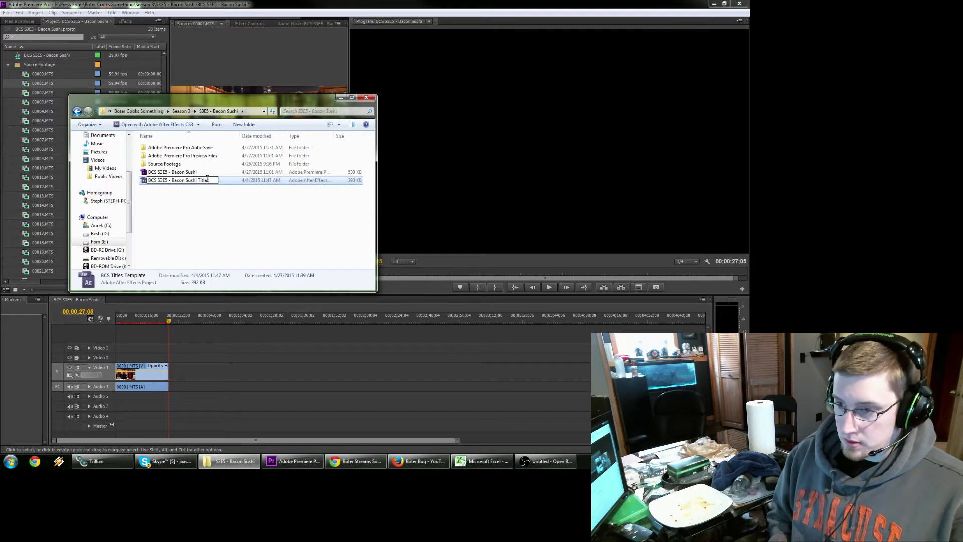
{"action": "key", "text": "Return"}
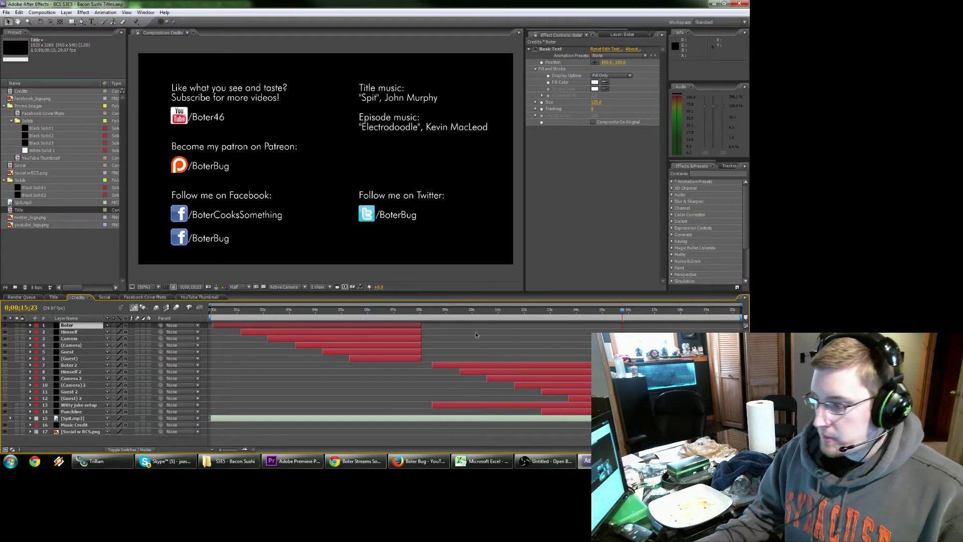
Check the Credits composition at 0;00;06;10, and check the Recipe Source layer in the Title composition by toggling its visibility.
{"action": "left_click", "coordinate": [376, 309]}
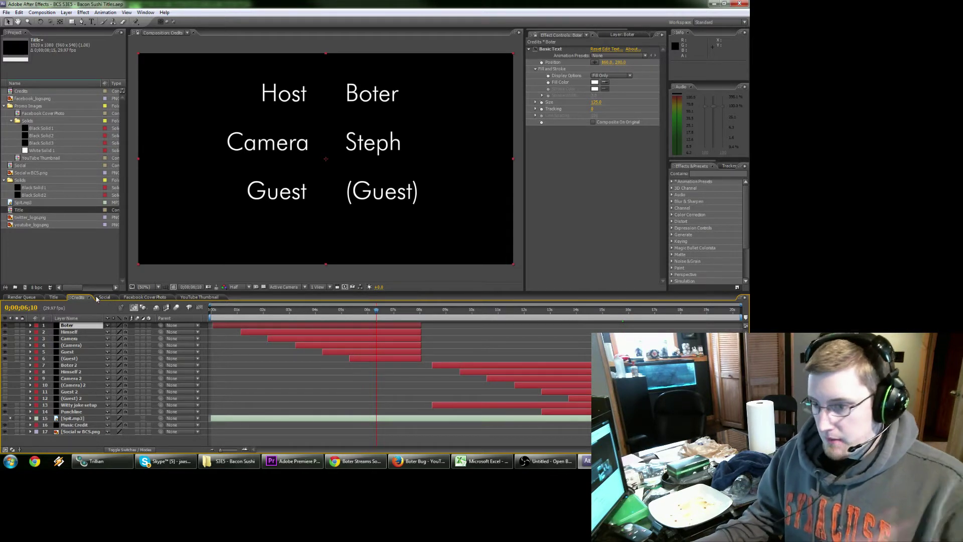
{"action": "left_click", "coordinate": [55, 298]}
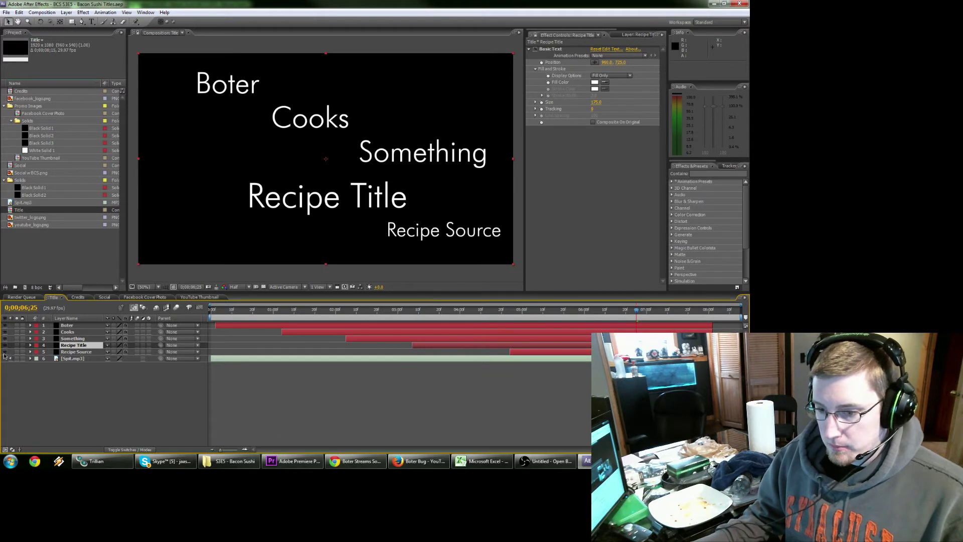
{"action": "left_click", "coordinate": [5, 352]}
{"action": "left_click", "coordinate": [4, 352]}
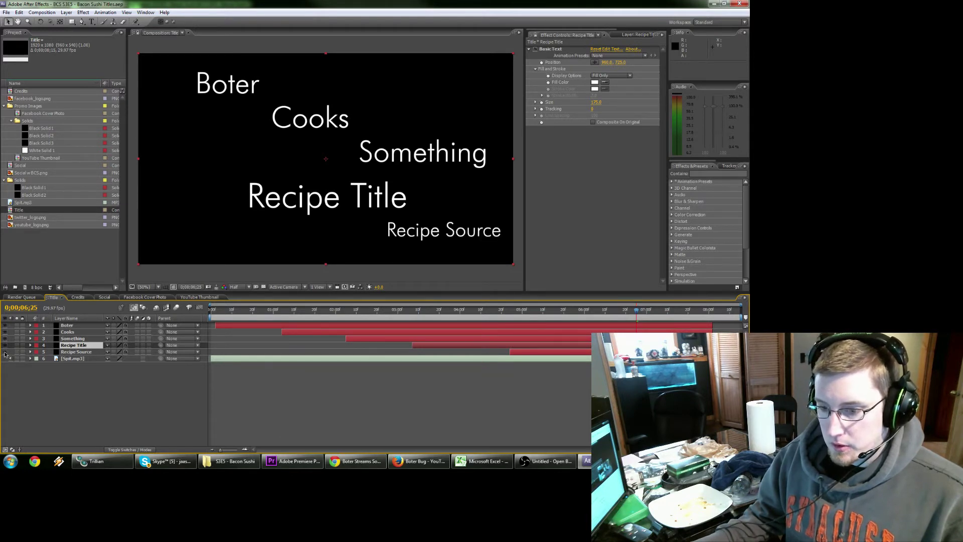
Set the Recipe Source layer's text in the Title composition to "The Internet".
{"action": "left_click", "coordinate": [565, 353]}
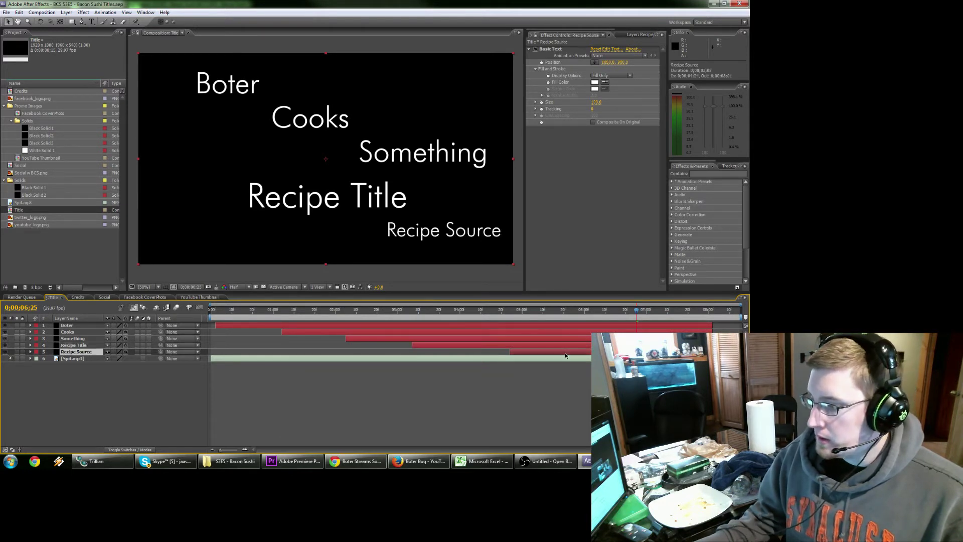
{"action": "left_click", "coordinate": [613, 49]}
{"action": "key", "text": "ctrl+a"}
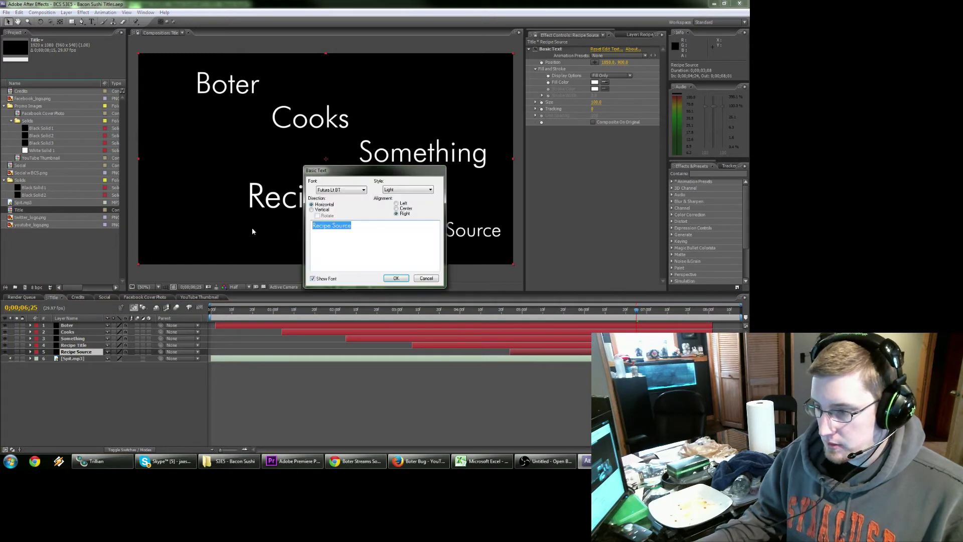
{"action": "type", "text": "The Internet"}
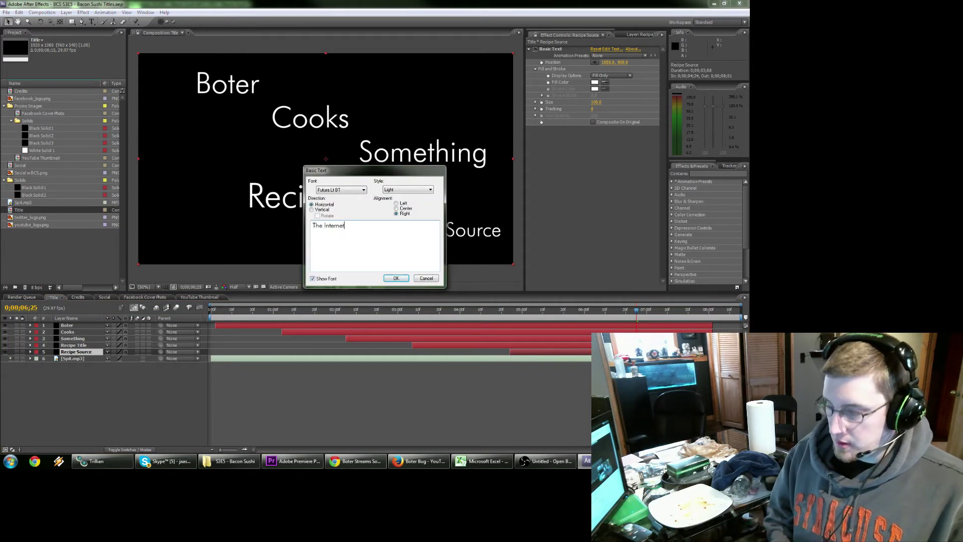
{"action": "left_click", "coordinate": [396, 279]}
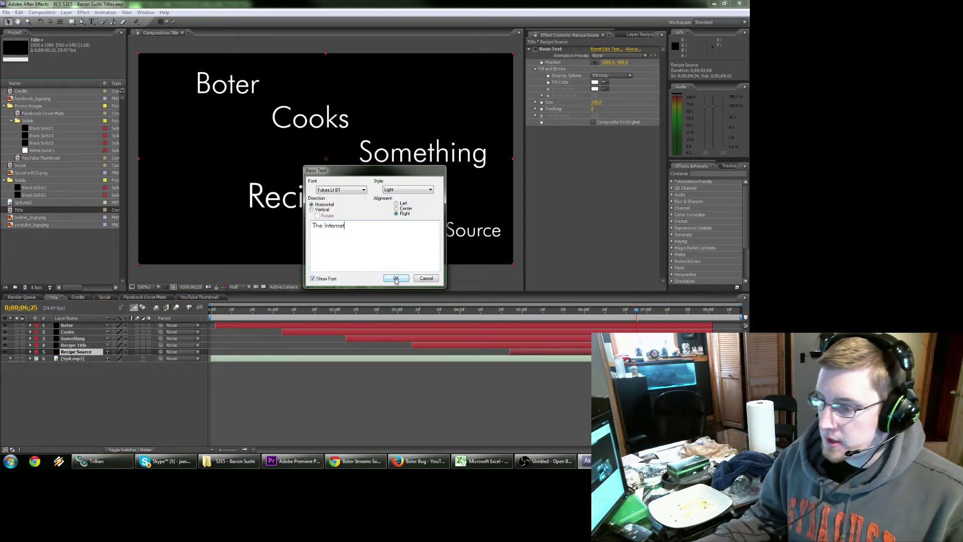
Change the Recipe Title layer's text to "Bacon Sushi".
{"action": "left_click", "coordinate": [75, 345]}
{"action": "left_click", "coordinate": [614, 49]}
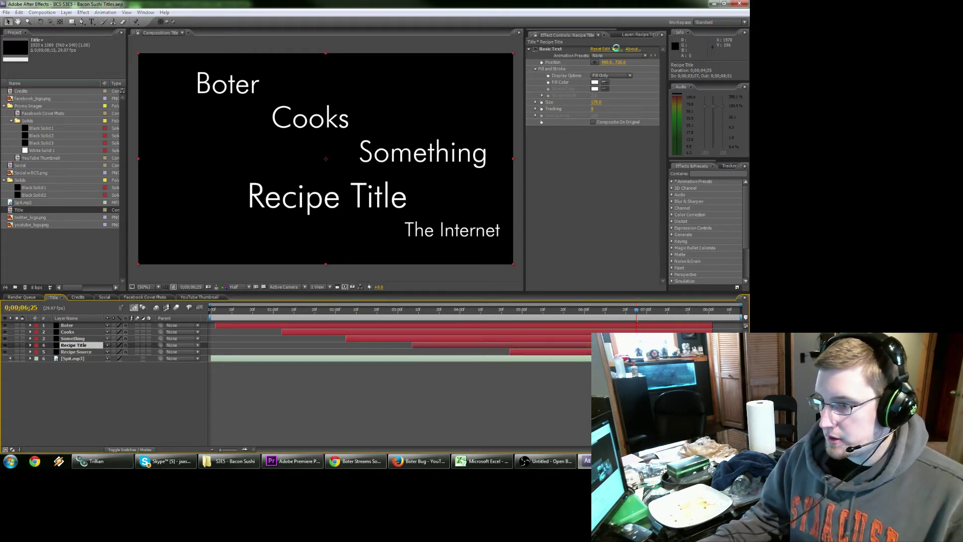
{"action": "type", "text": "Bacon Sushi"}
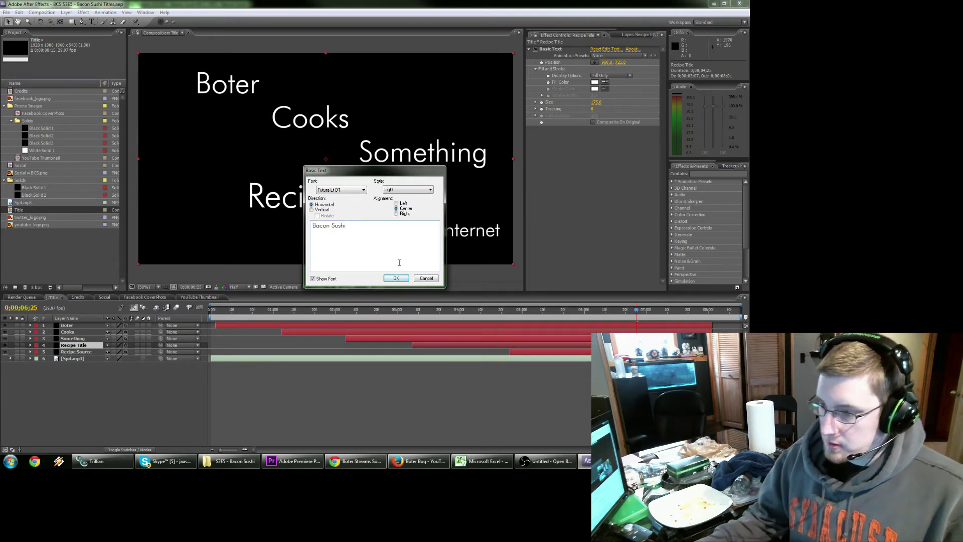
{"action": "left_click", "coordinate": [397, 277]}
Preview the Title composition from its start and scrub through to 0;00;06;06 to check the text sequence.
{"action": "left_click", "coordinate": [214, 315]}
{"action": "key", "text": "space"}
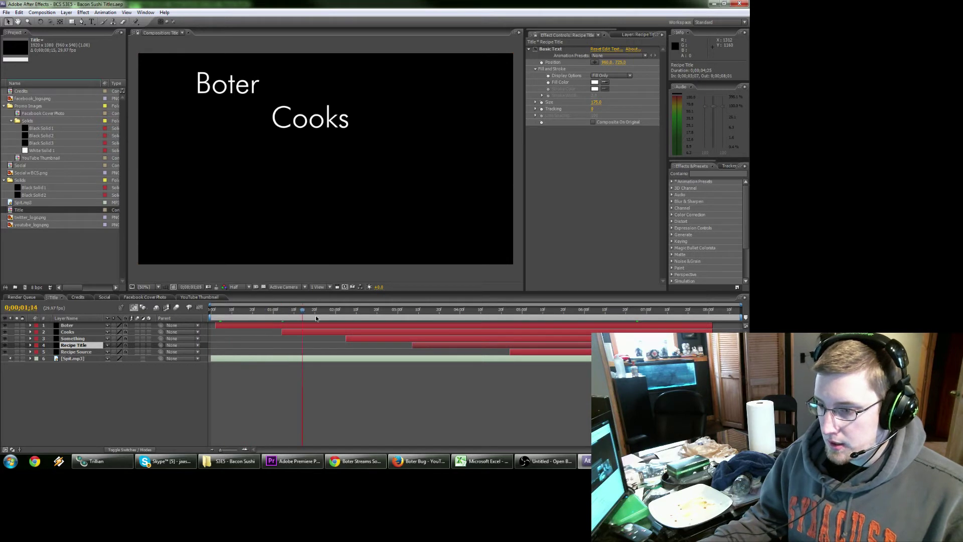
{"action": "left_click_drag", "start_coordinate": [316, 319], "coordinate": [544, 330]}
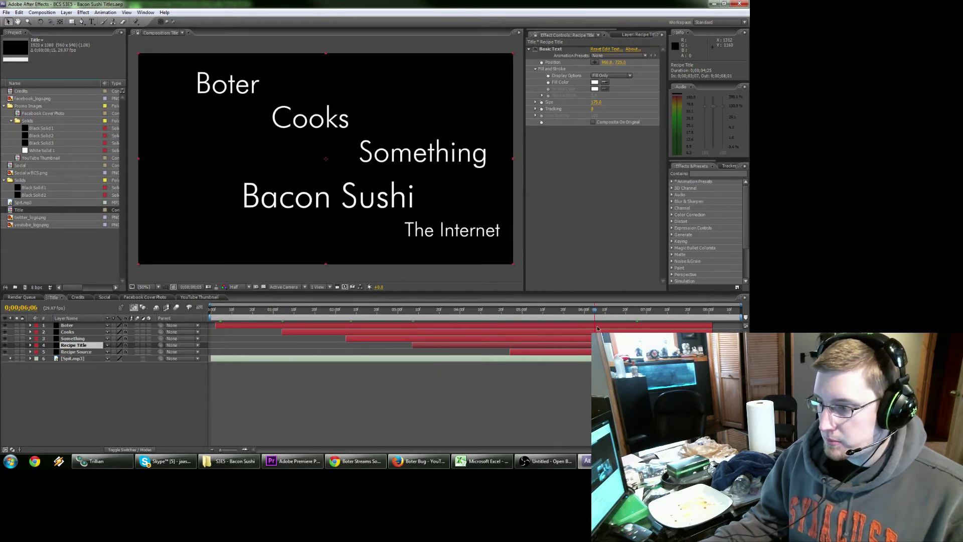
Replace the (Guest) layer's text in the Credits composition with the guest's first name, and check the joke section at 0;00;14;02.
{"action": "left_click", "coordinate": [79, 298]}
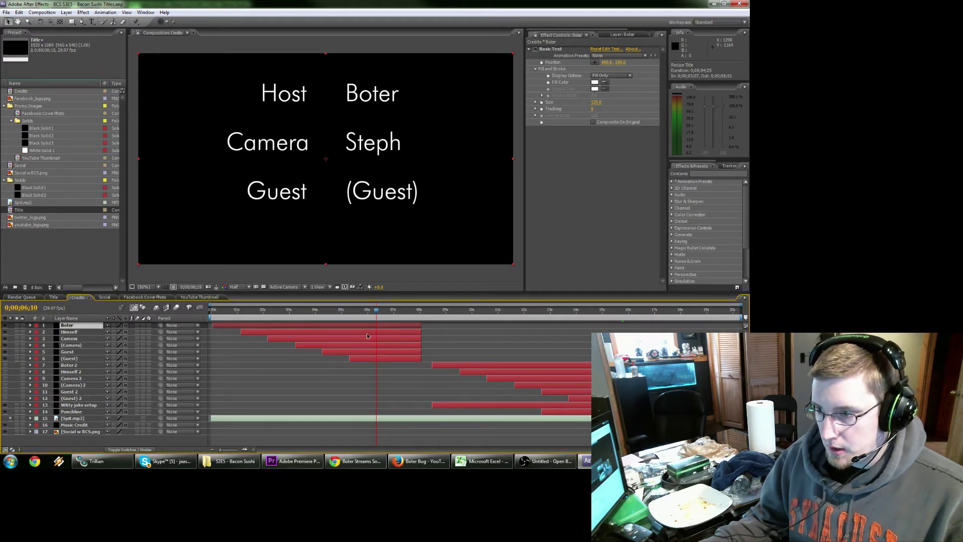
{"action": "left_click", "coordinate": [366, 359]}
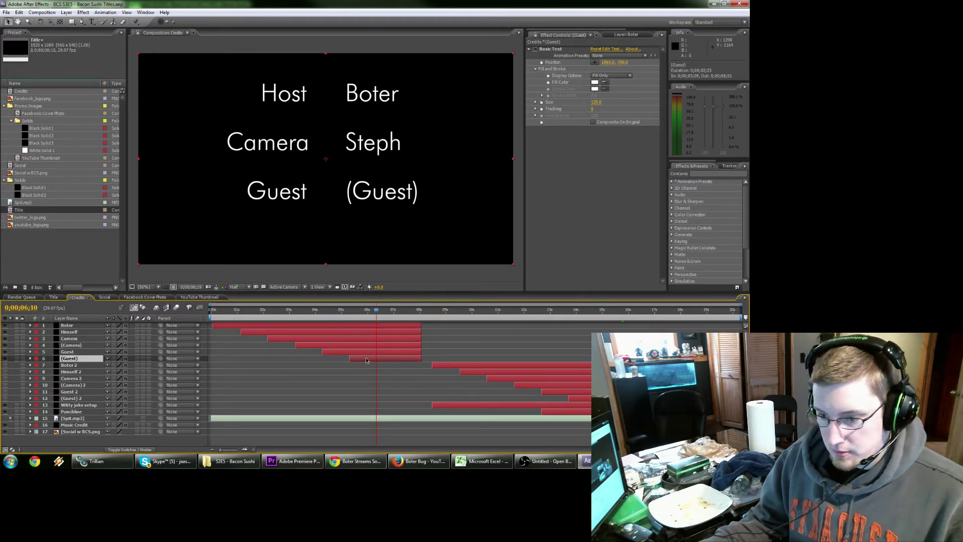
{"action": "left_click", "coordinate": [613, 49]}
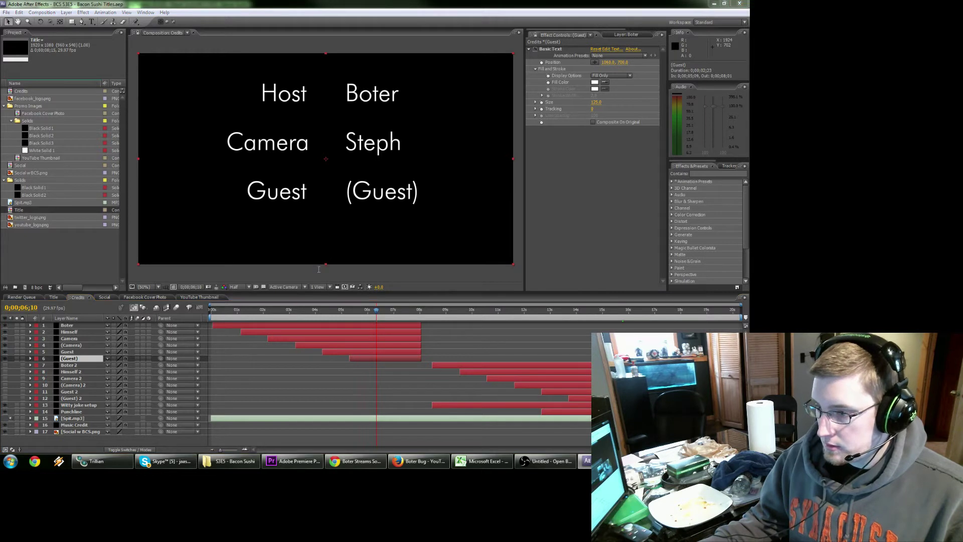
{"action": "type", "text": "Jen"}
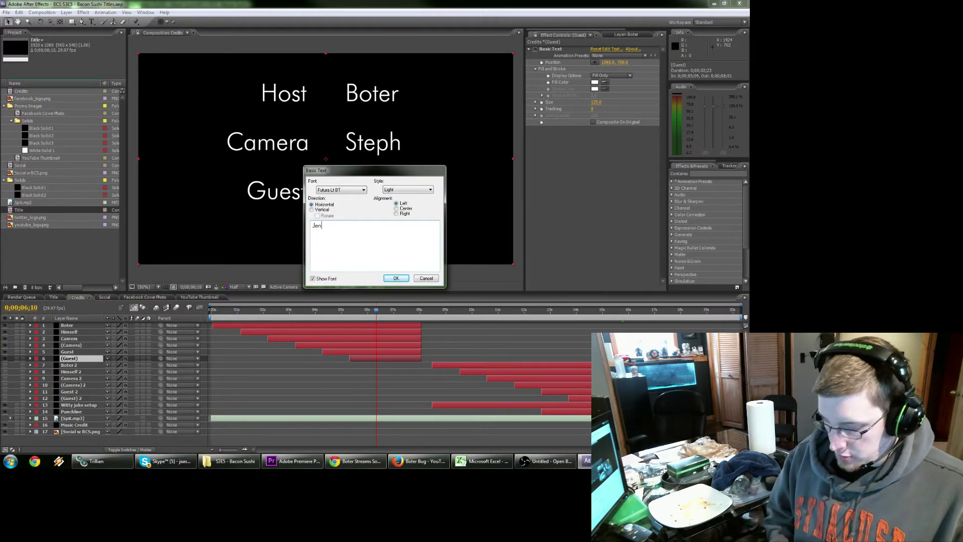
{"action": "left_click", "coordinate": [396, 278]}
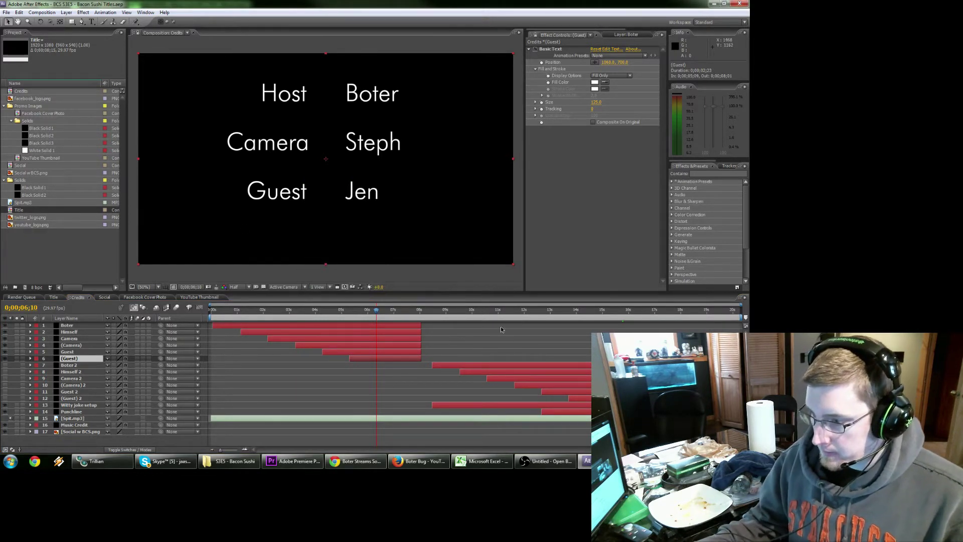
{"action": "left_click", "coordinate": [524, 311]}
{"action": "left_click_drag", "start_coordinate": [524, 314], "coordinate": [578, 317]}
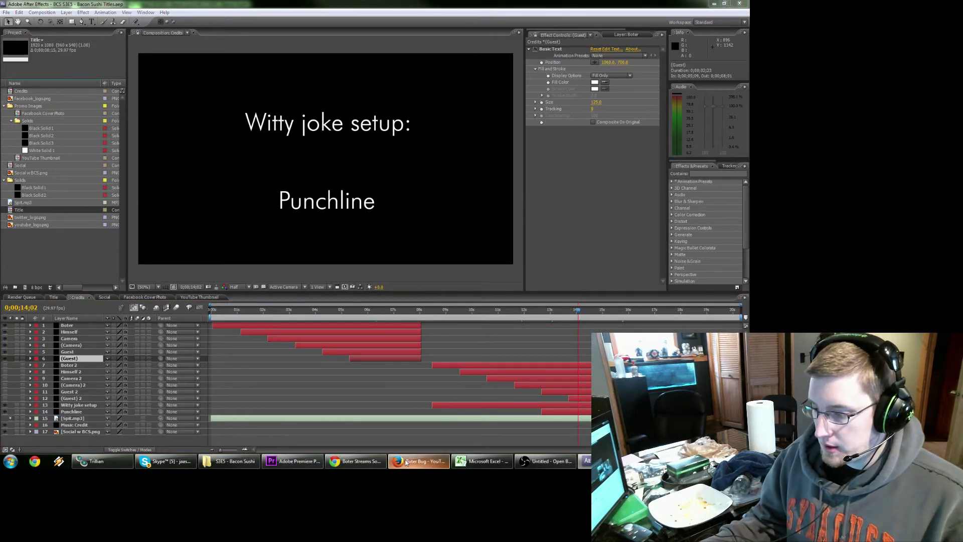
Close the Firefox window and the Trillian contact list.
{"action": "right_click", "coordinate": [424, 461]}
{"action": "left_click", "coordinate": [409, 437]}
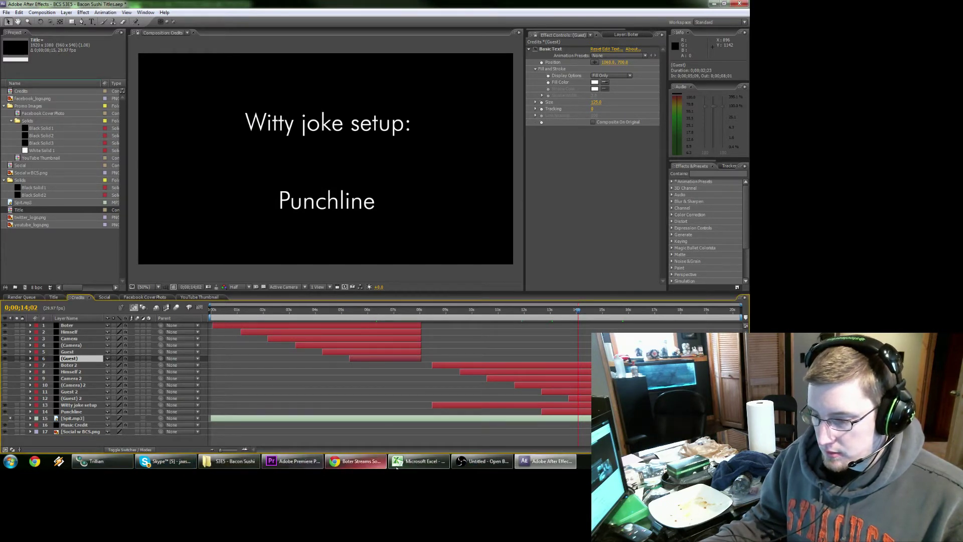
{"action": "left_click", "coordinate": [101, 461]}
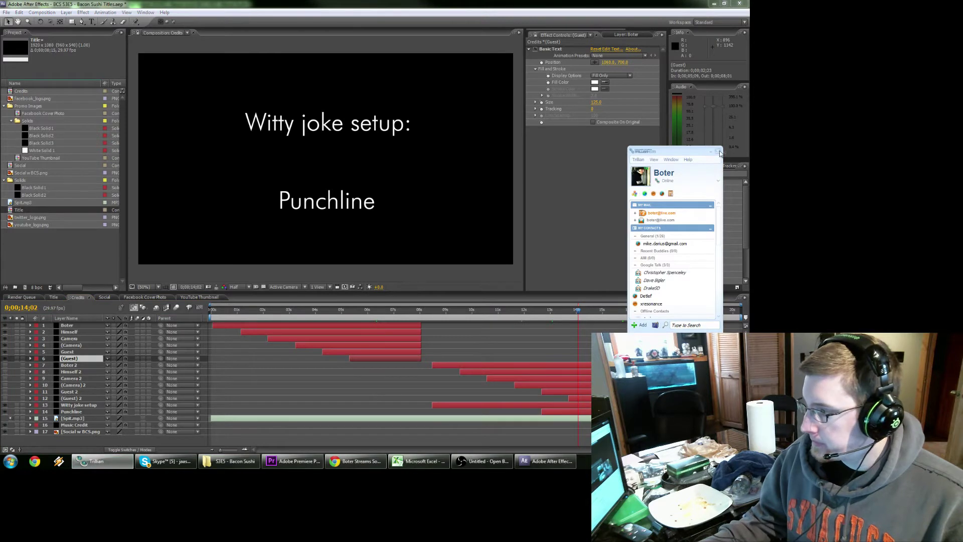
{"action": "left_click", "coordinate": [718, 151]}
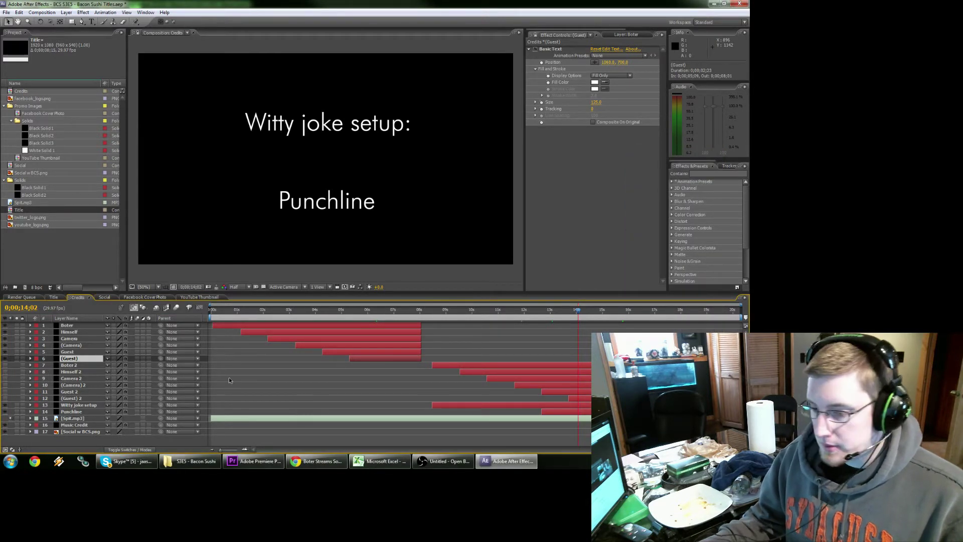
Add the Title composition to the render queue and remove the queued Credits render.
{"action": "left_click", "coordinate": [53, 297]}
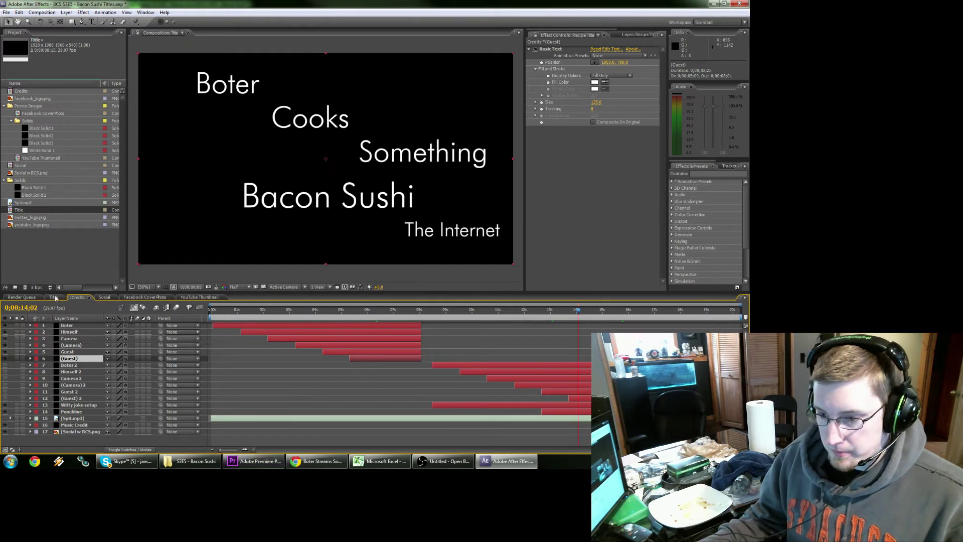
{"action": "left_click", "coordinate": [42, 12]}
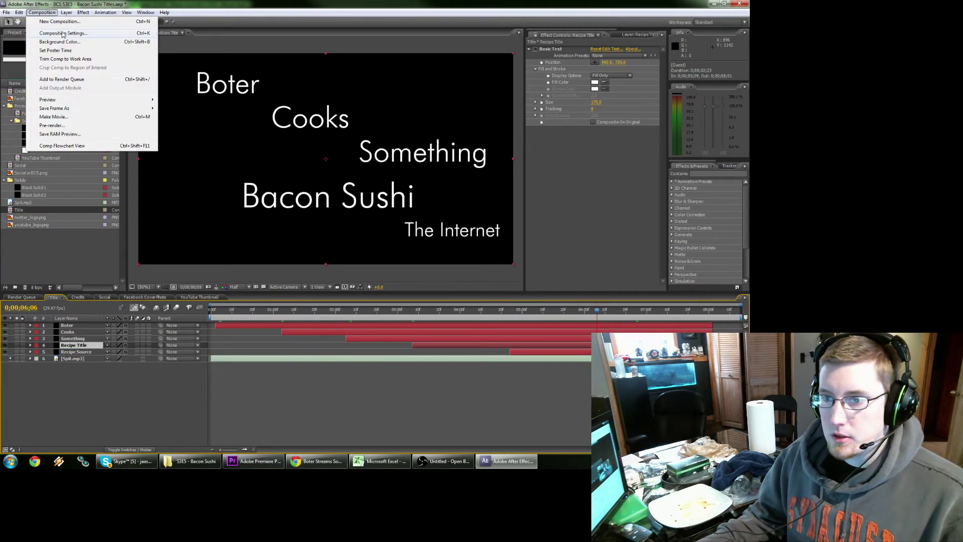
{"action": "left_click", "coordinate": [65, 79]}
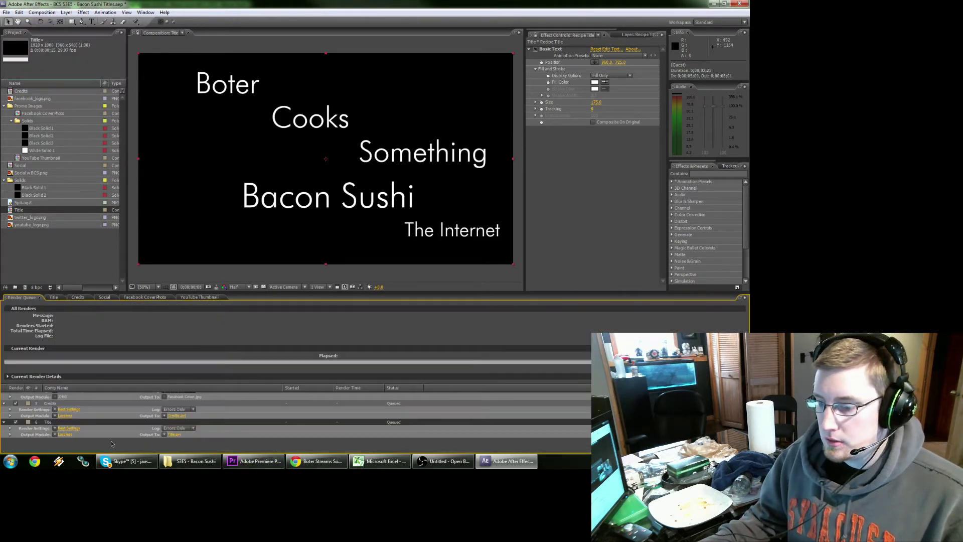
{"action": "left_click", "coordinate": [51, 403]}
{"action": "key", "text": "Delete"}
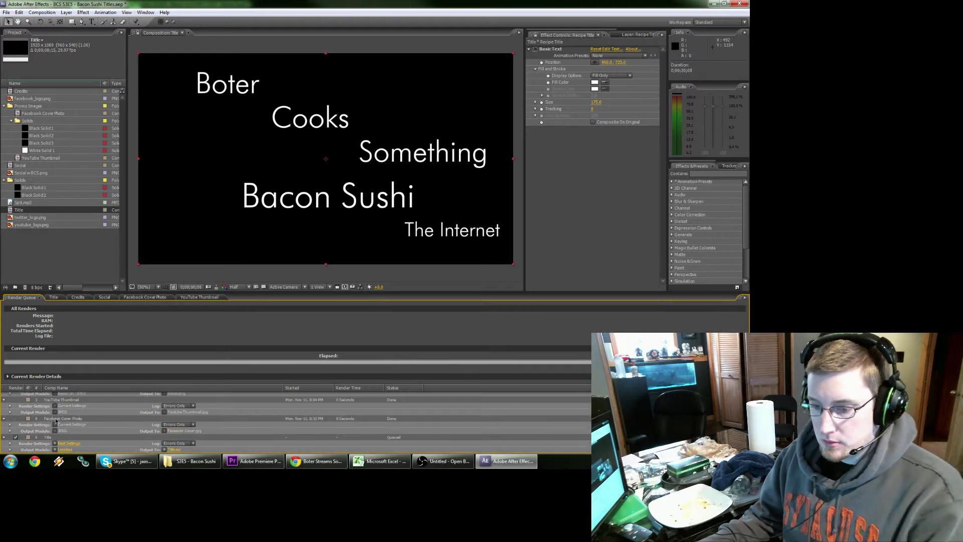
Set the Title render's output module to QT PNG and browse its output location to the Press Enter folder on Fun (E:).
{"action": "left_click", "coordinate": [55, 449]}
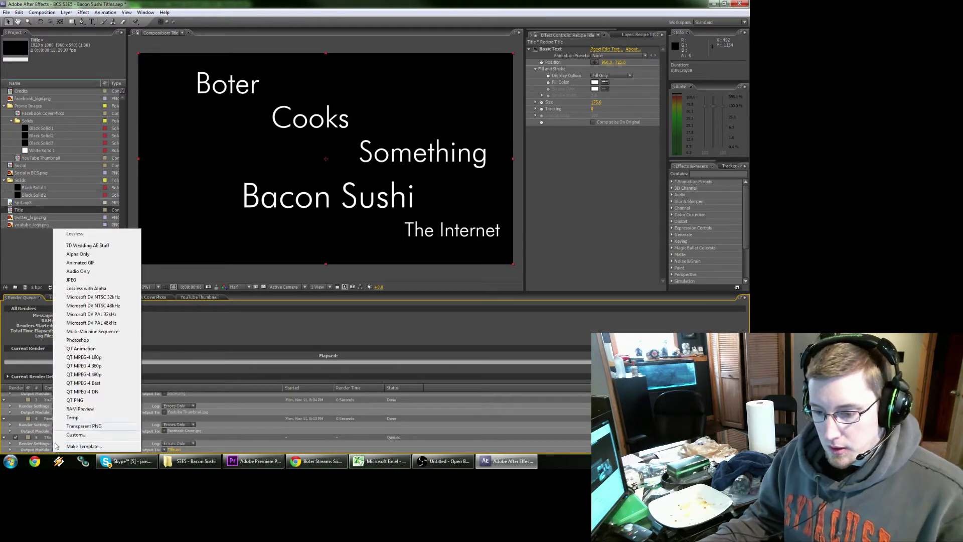
{"action": "left_click", "coordinate": [75, 400]}
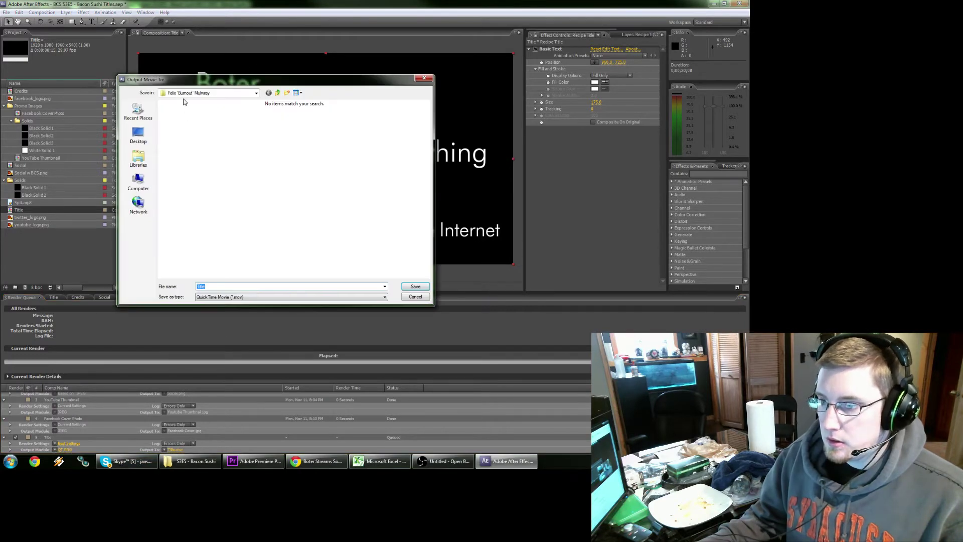
{"action": "left_click", "coordinate": [138, 180]}
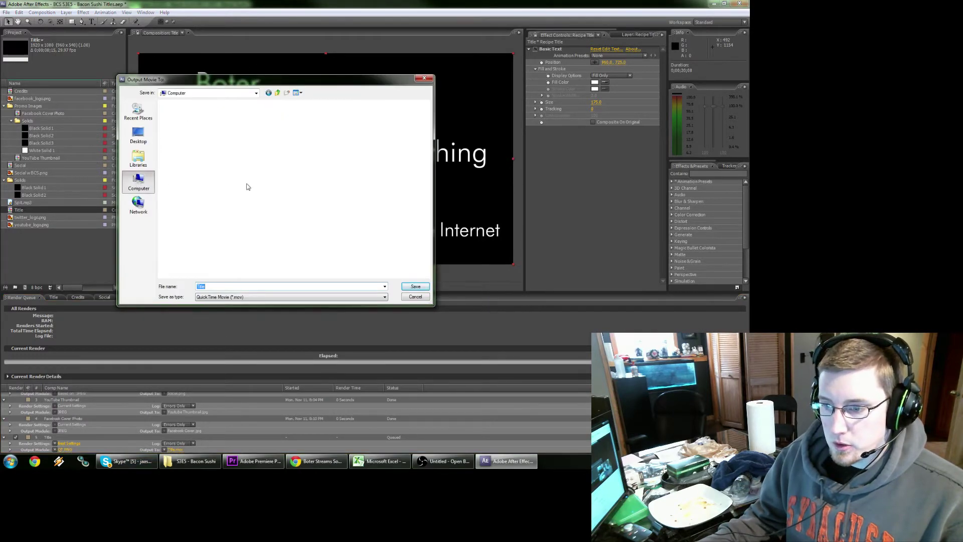
{"action": "double_click", "coordinate": [369, 120]}
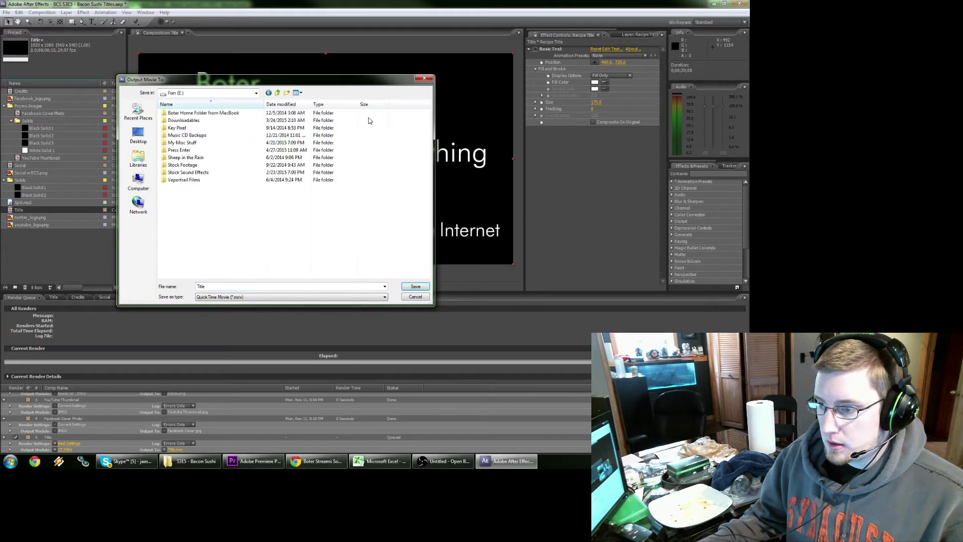
{"action": "double_click", "coordinate": [177, 154]}
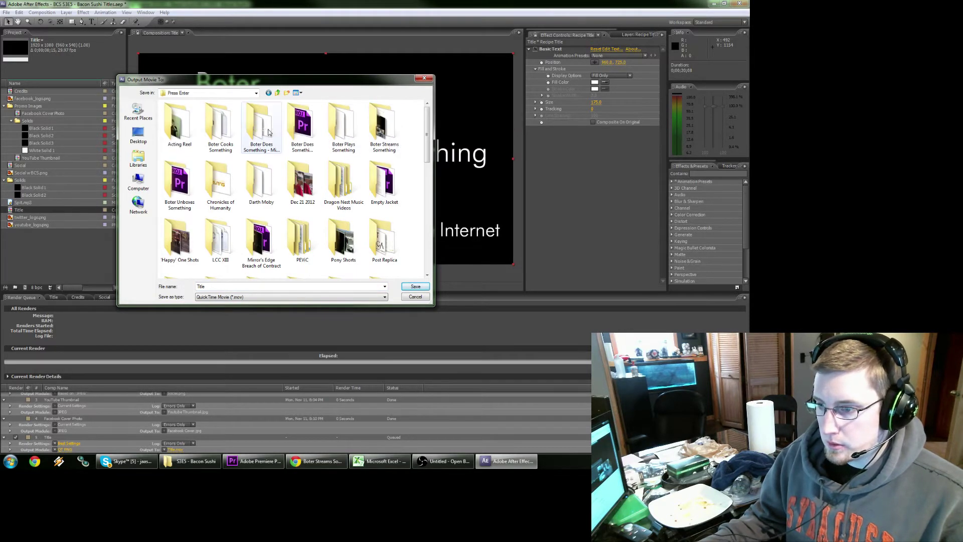
{"action": "double_click", "coordinate": [216, 129]}
{"action": "key", "text": "BackSpace"}
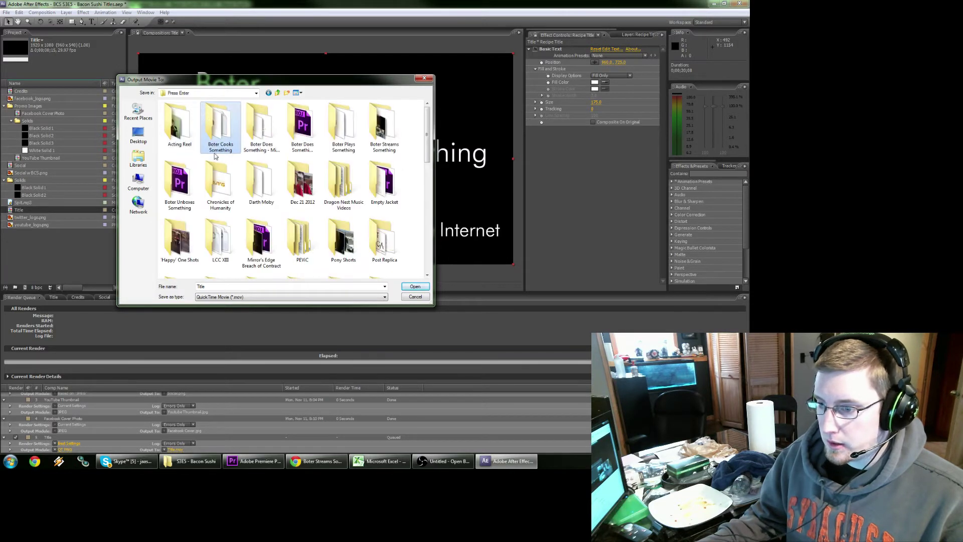
{"action": "left_click", "coordinate": [265, 134]}
{"action": "left_click", "coordinate": [311, 135]}
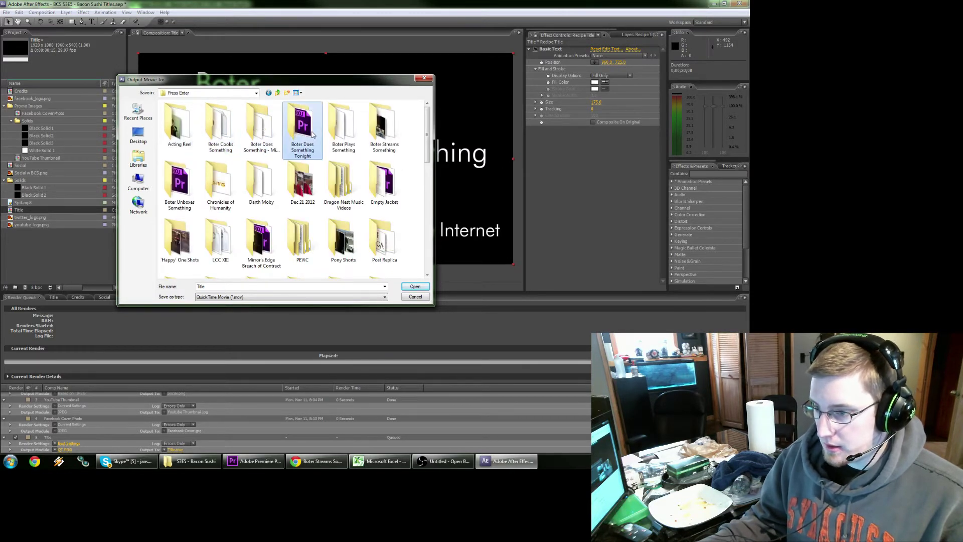
{"action": "left_click", "coordinate": [387, 128]}
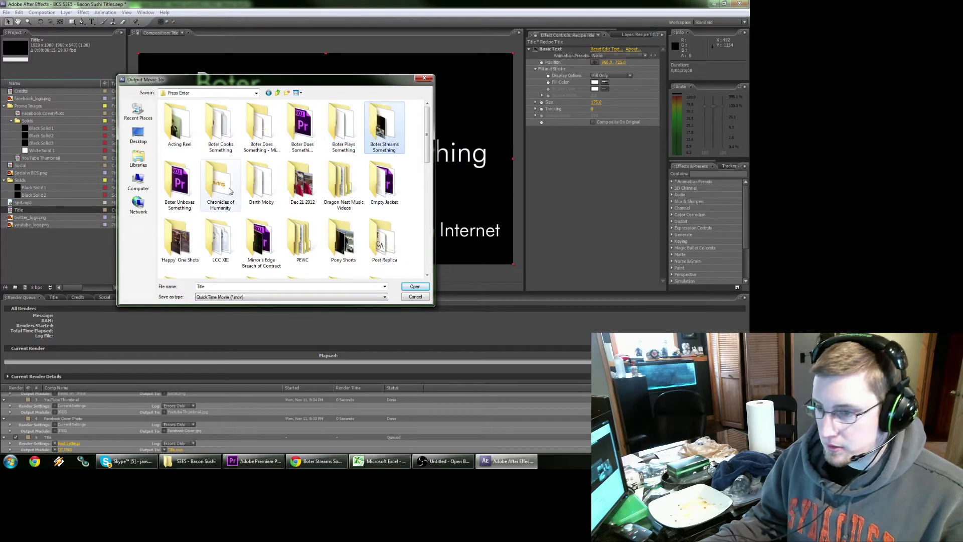
Save the output as Title in Boter Cooks Something's Season 3, S3E5 - Bacon Sushi, Source Footage folder, and start the render.
{"action": "double_click", "coordinate": [227, 131]}
{"action": "double_click", "coordinate": [301, 143]}
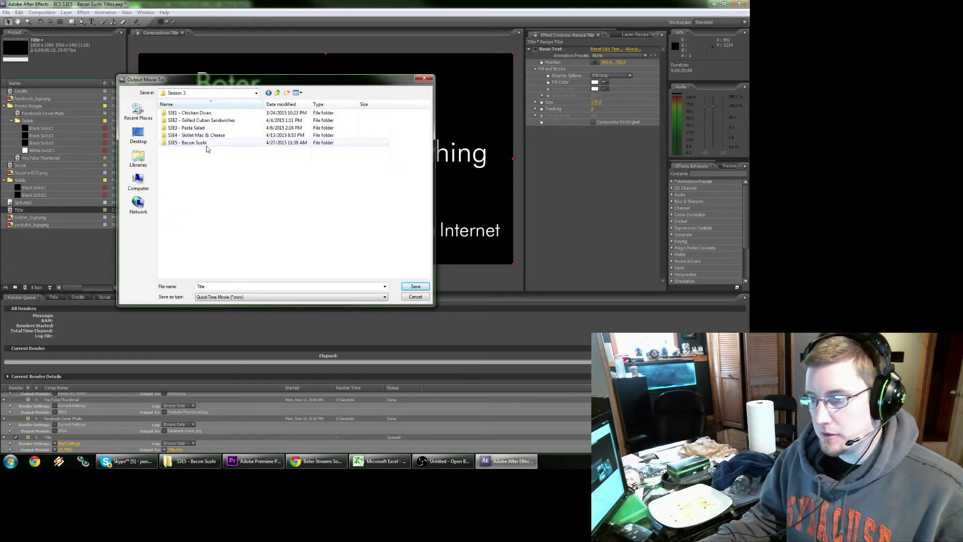
{"action": "double_click", "coordinate": [188, 145]}
{"action": "double_click", "coordinate": [190, 129]}
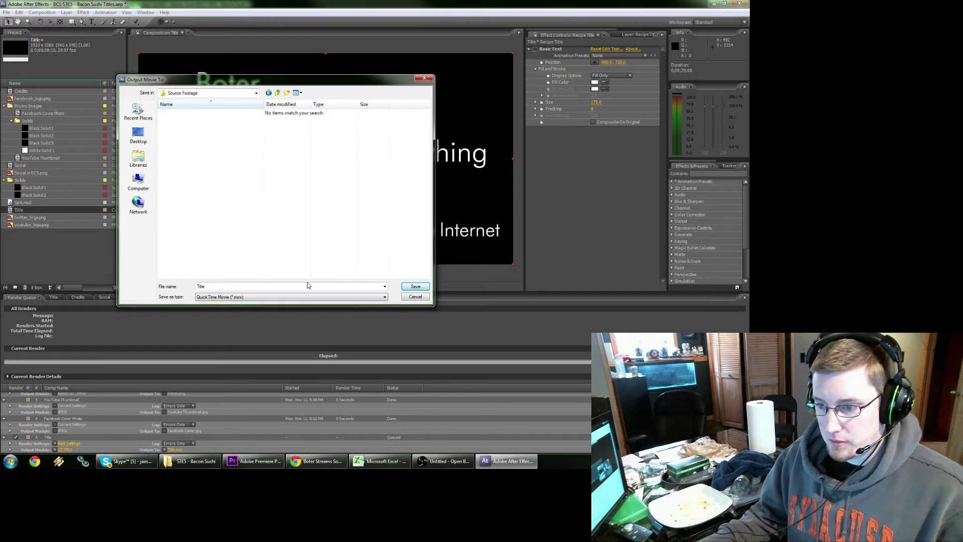
{"action": "left_click", "coordinate": [415, 286]}
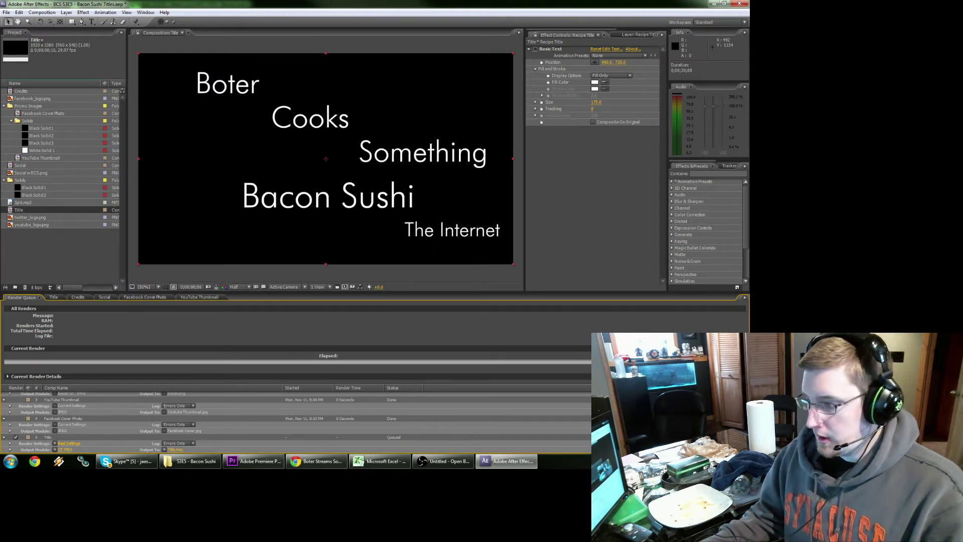
{"action": "left_click", "coordinate": [730, 330]}
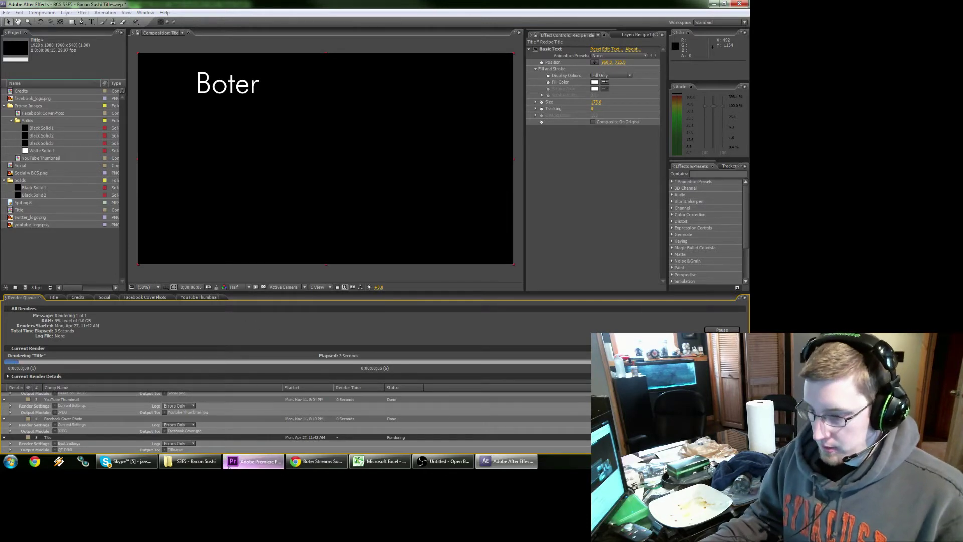
Switch to Premiere Pro and open the clip 00002.MTS in the Source monitor.
{"action": "left_click", "coordinate": [254, 460]}
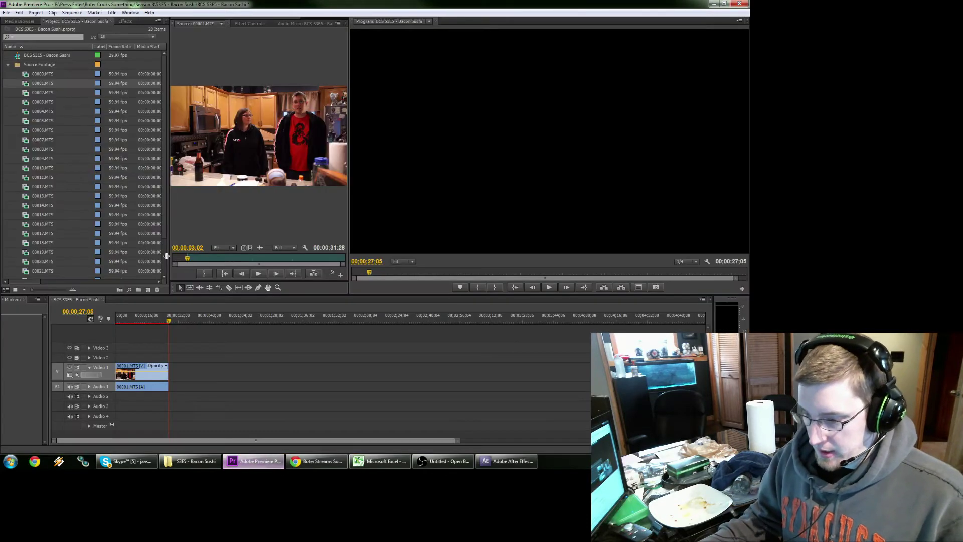
{"action": "double_click", "coordinate": [37, 93]}
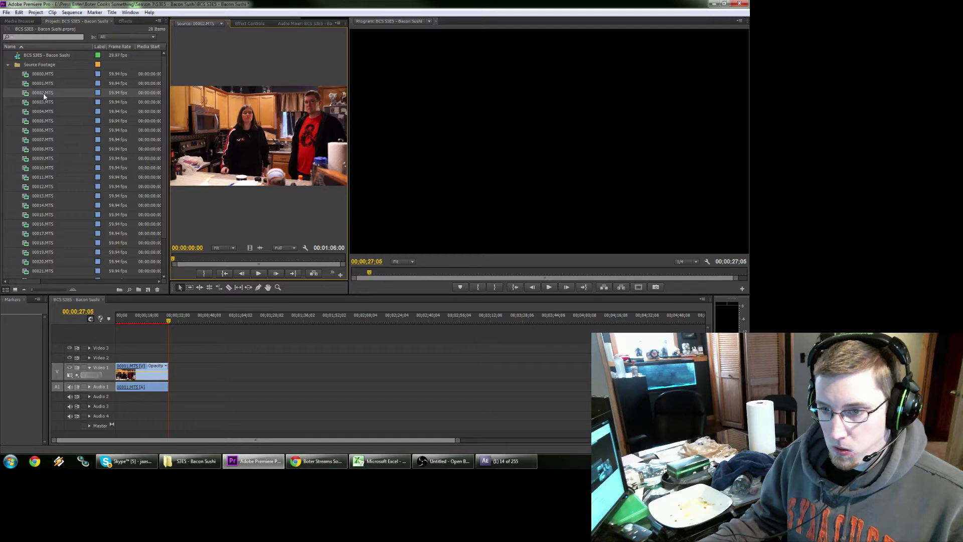
Add clips 00002.MTS through 00025.MTS to the sequence on Video 1 after 00001.MTS and fit the whole sequence in the timeline.
{"action": "left_click_drag", "start_coordinate": [44, 95], "coordinate": [447, 389]}
{"action": "key", "text": "ctrl+z"}
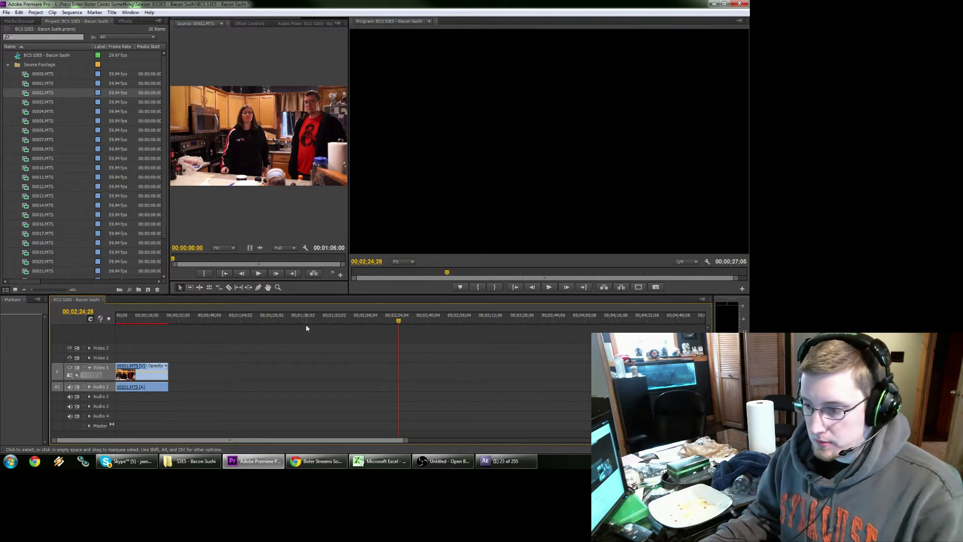
{"action": "left_click", "coordinate": [309, 324]}
{"action": "key", "text": "backslash"}
{"action": "scroll", "coordinate": [54, 146], "scroll_direction": "down", "scroll_amount": 2}
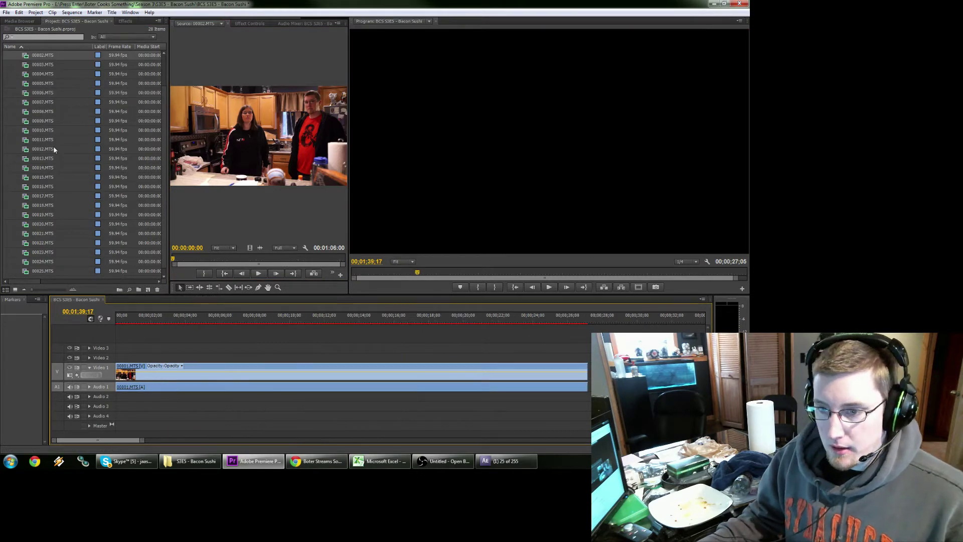
{"action": "left_click", "coordinate": [26, 271], "text": "shift"}
{"action": "scroll", "coordinate": [27, 150], "scroll_direction": "up", "scroll_amount": 2}
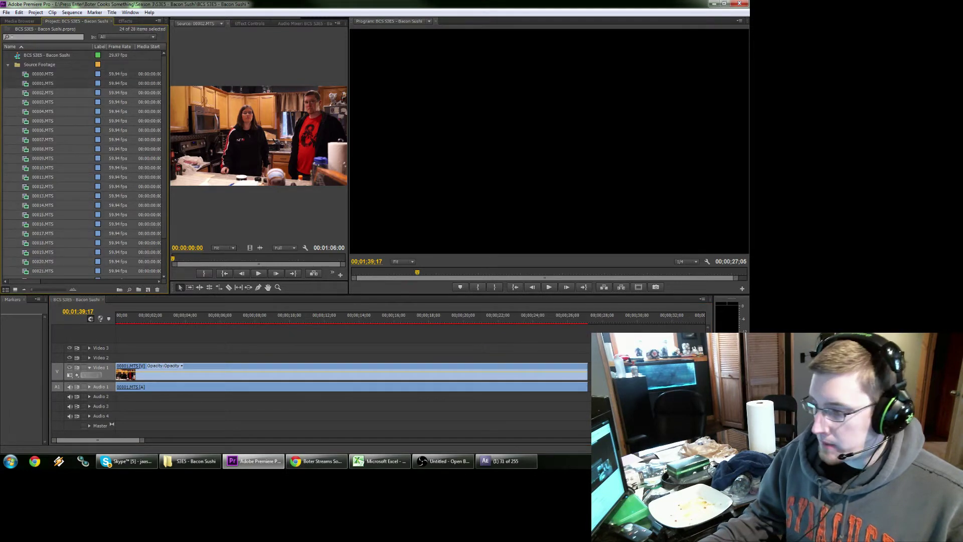
{"action": "left_click_drag", "start_coordinate": [25, 93], "coordinate": [589, 374]}
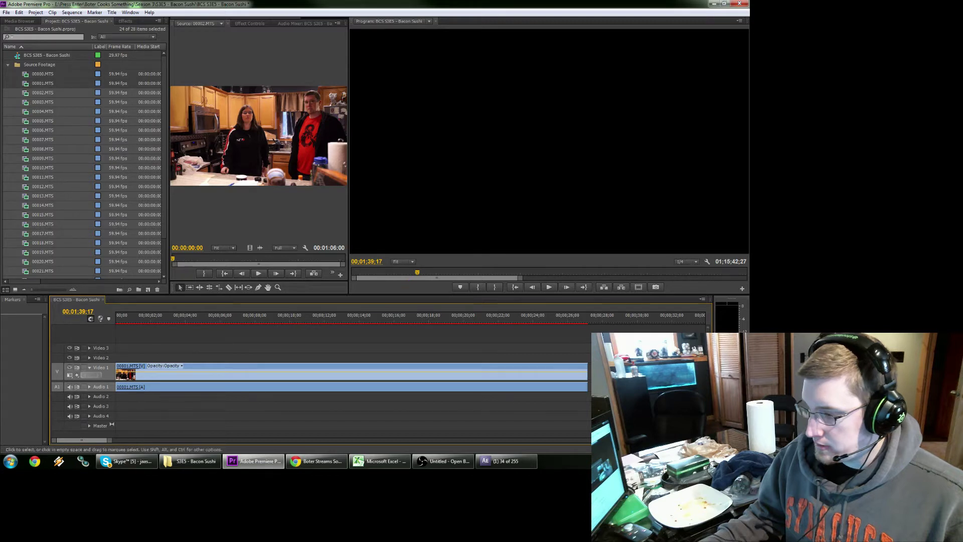
{"action": "key", "text": "backslash"}
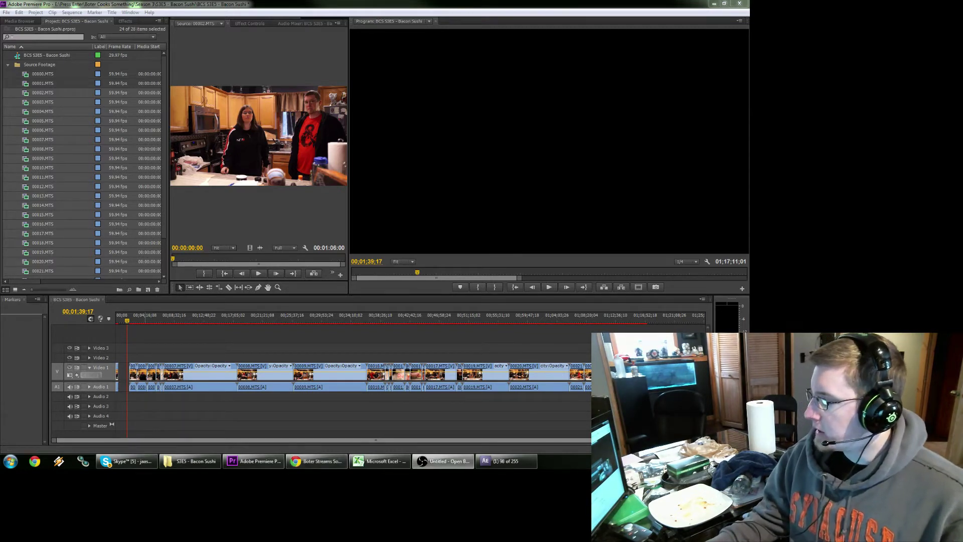
Zoom the timeline in on the opening clips and move the playhead there to examine them.
{"action": "left_click", "coordinate": [477, 339]}
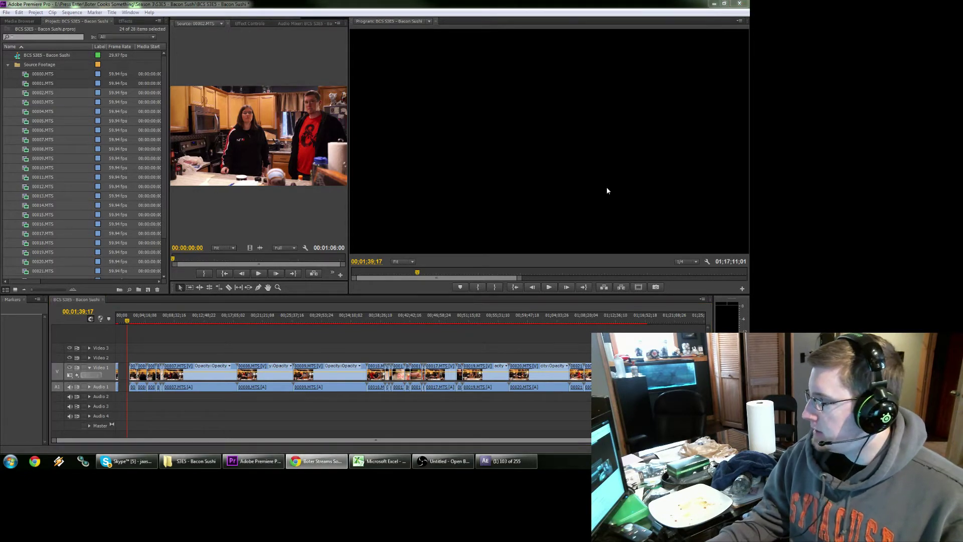
{"action": "left_click", "coordinate": [232, 347]}
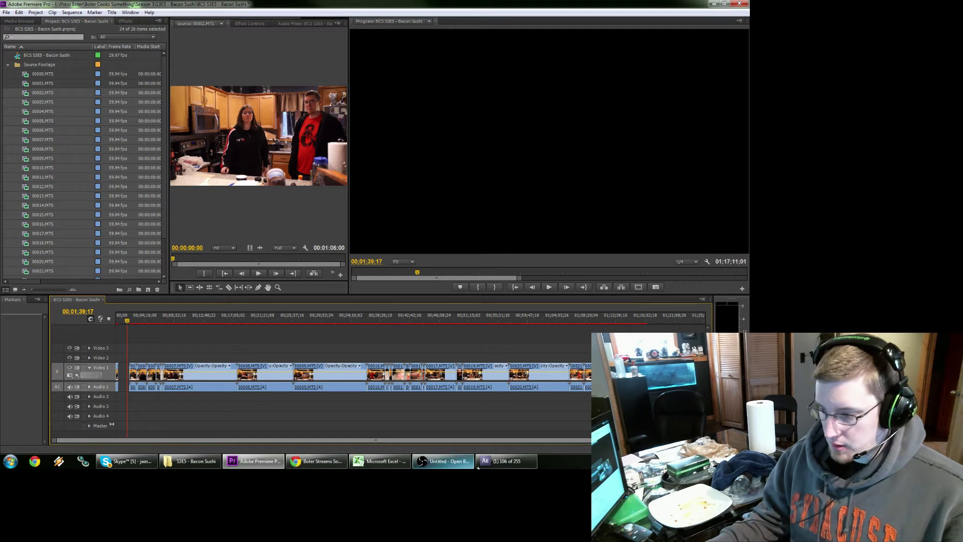
{"action": "key", "text": "z"}
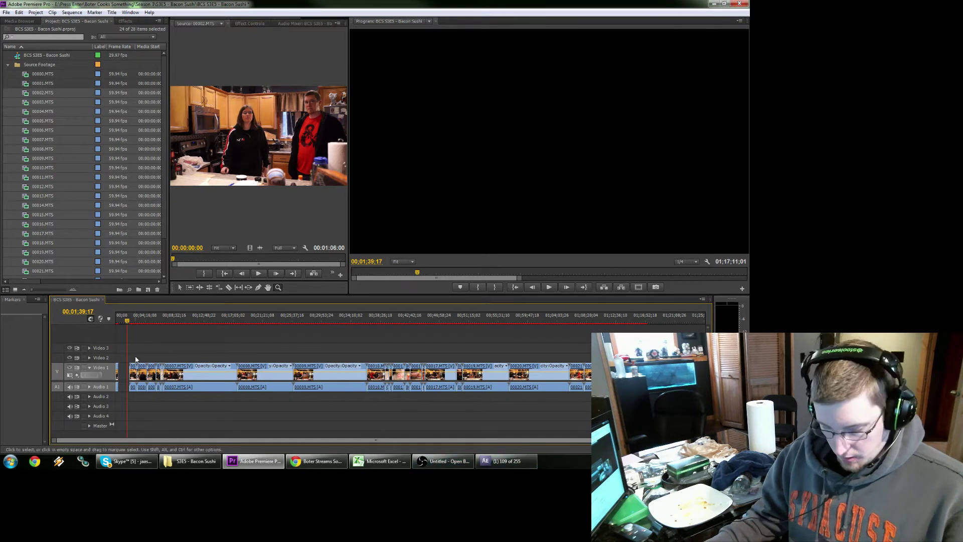
{"action": "left_click", "coordinate": [136, 357]}
{"action": "left_click", "coordinate": [174, 367]}
{"action": "left_click", "coordinate": [227, 361]}
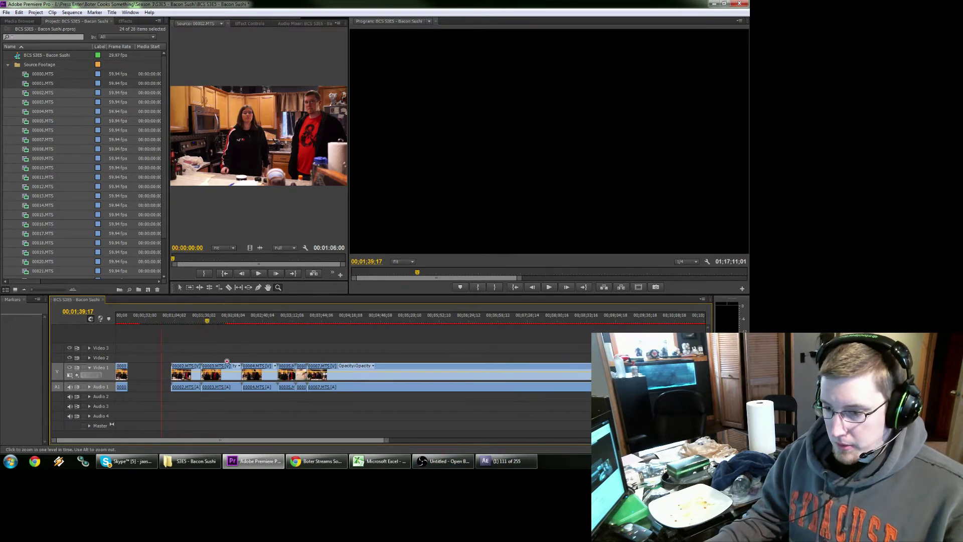
{"action": "left_click", "coordinate": [227, 318]}
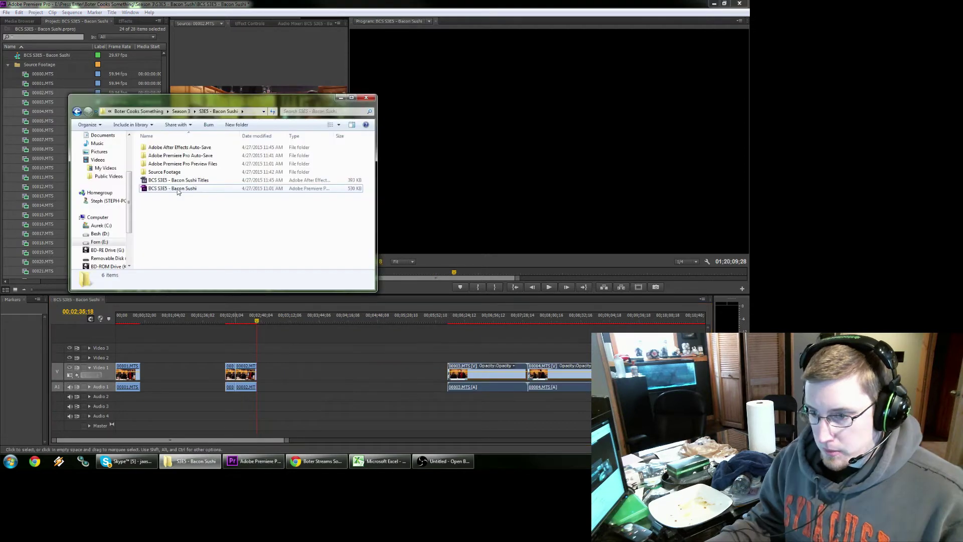
Import the rendered Title movie from the episode's Source Footage folder into the project's Source Footage bin.
{"action": "left_click", "coordinate": [171, 172]}
{"action": "double_click", "coordinate": [168, 172]}
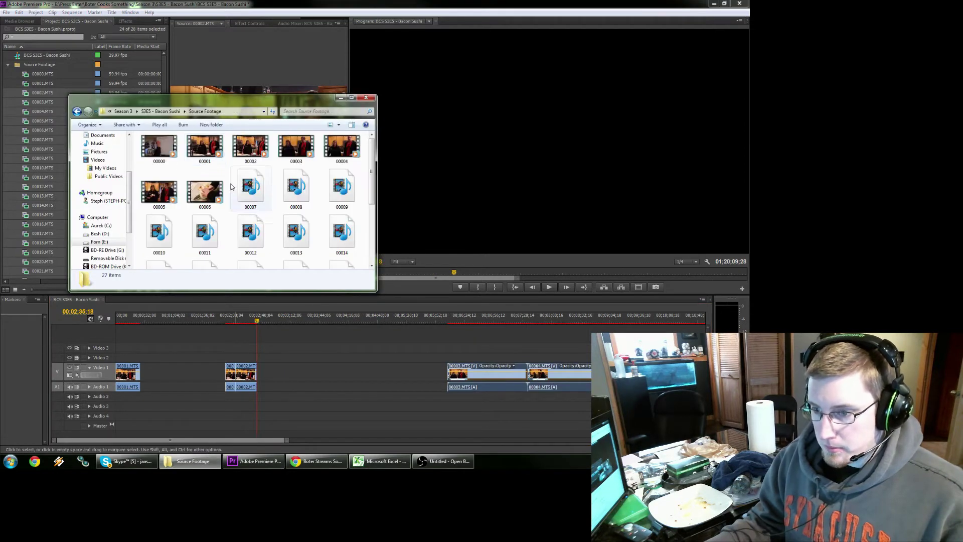
{"action": "scroll", "coordinate": [210, 251], "scroll_direction": "down", "scroll_amount": 3}
{"action": "left_click_drag", "start_coordinate": [209, 251], "coordinate": [20, 76]}
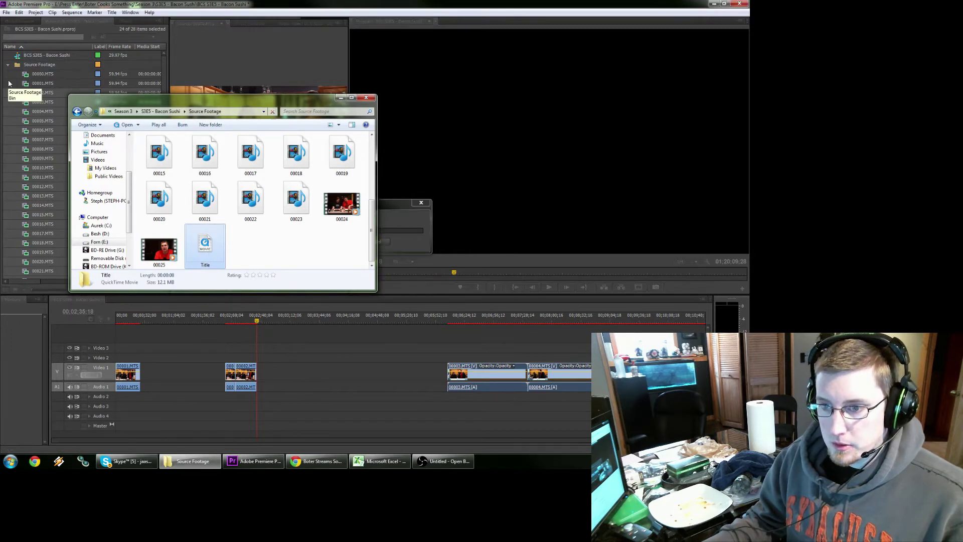
{"action": "left_click", "coordinate": [9, 83]}
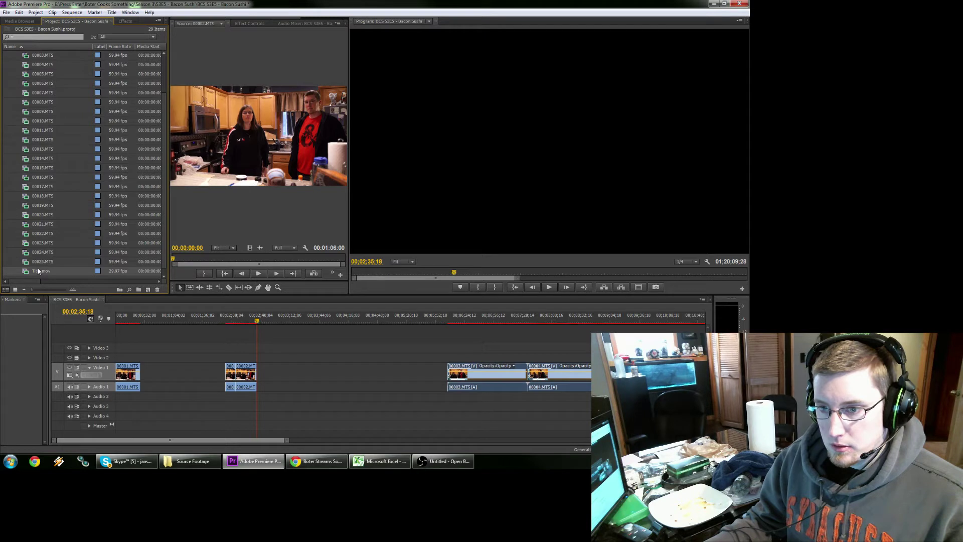
Place Title.mov directly after 00001.MTS on Video 1, close the gap behind it, and play the sequence.
{"action": "left_click_drag", "start_coordinate": [38, 271], "coordinate": [165, 371]}
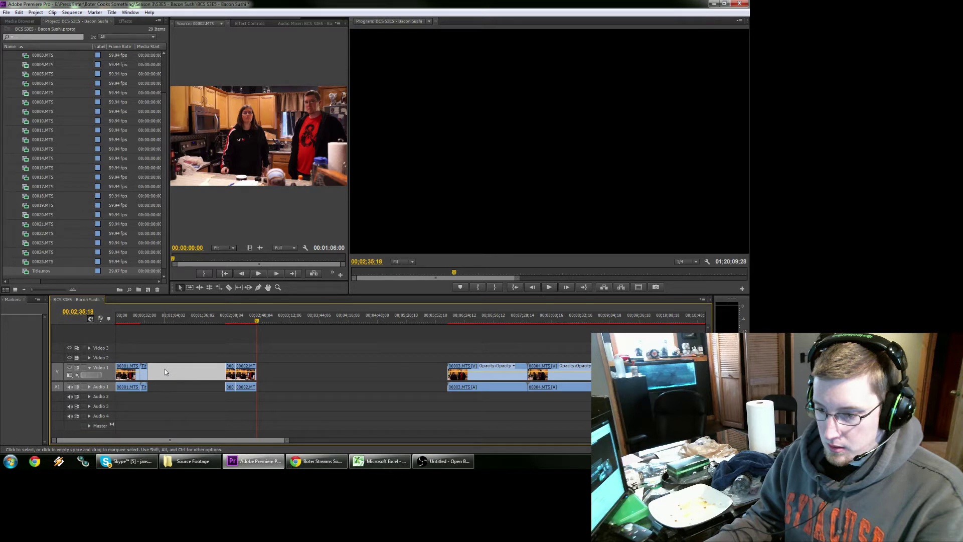
{"action": "key", "text": "Delete"}
{"action": "key", "text": "space"}
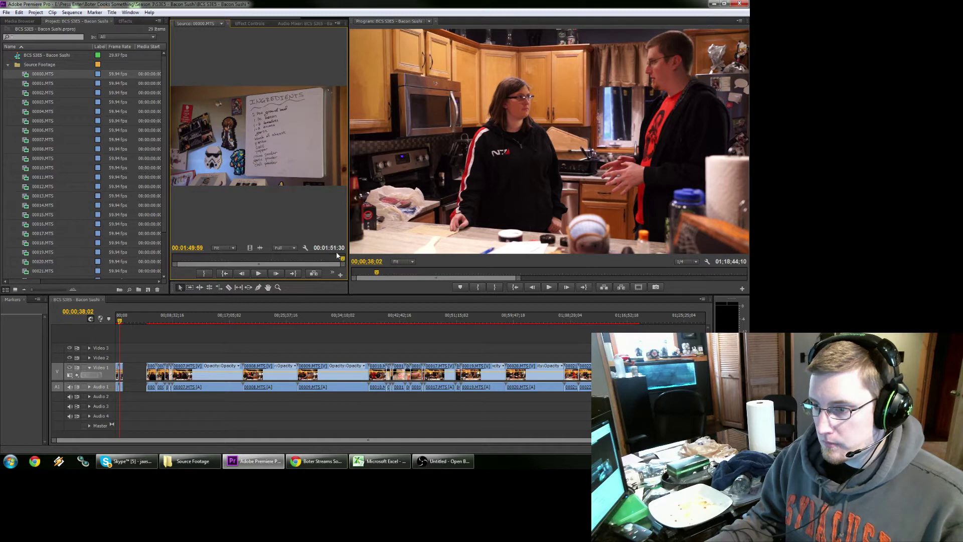
Find and launch the Balabolka text-to-speech program.
{"action": "left_click", "coordinate": [9, 461]}
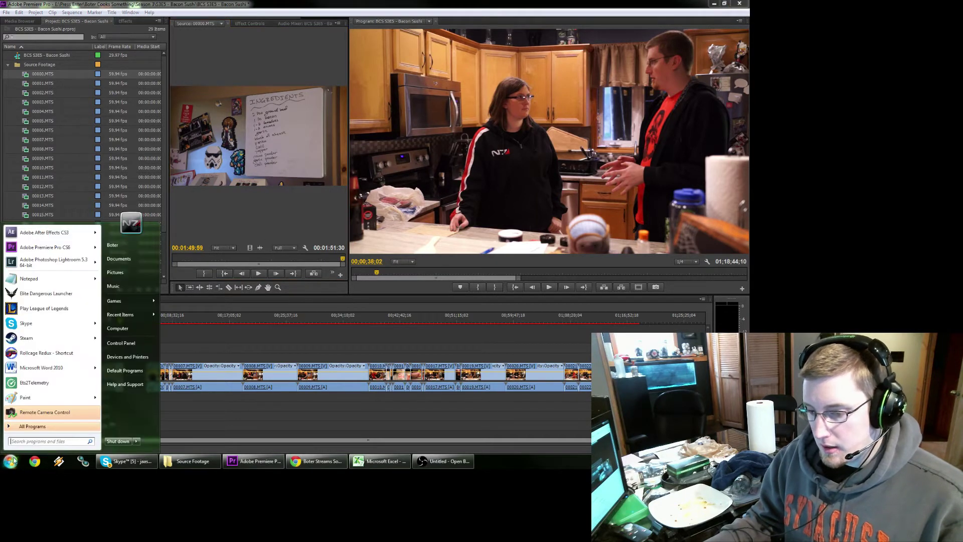
{"action": "type", "text": "ba"}
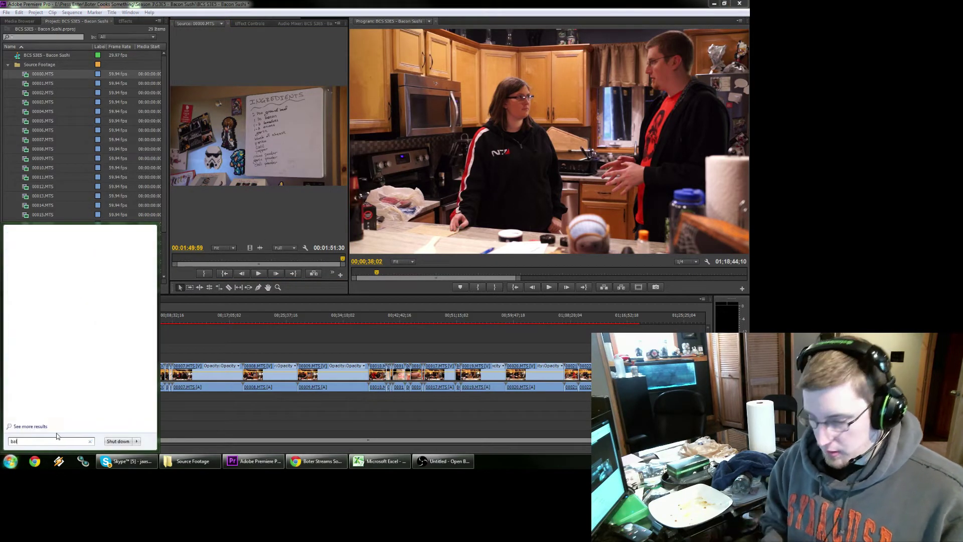
{"action": "type", "text": "la"}
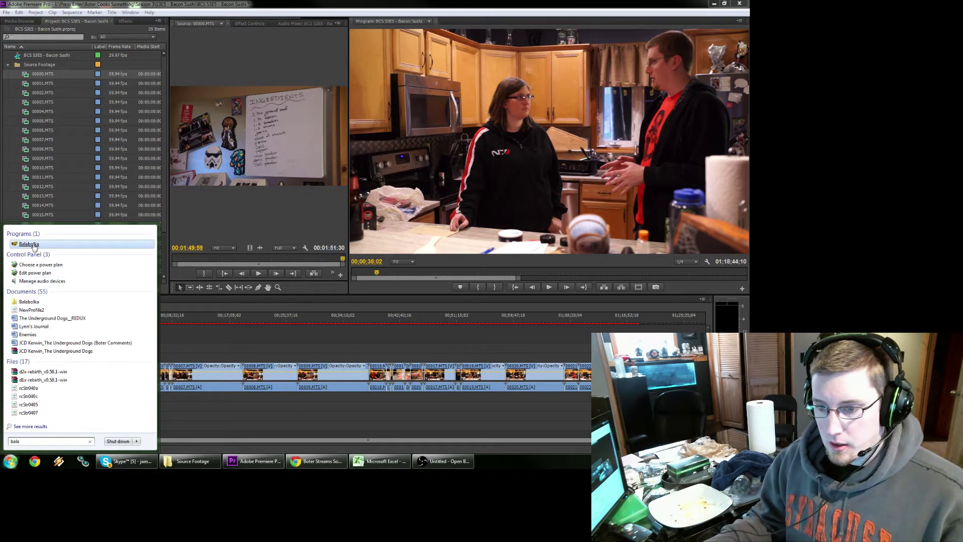
{"action": "left_click", "coordinate": [28, 244]}
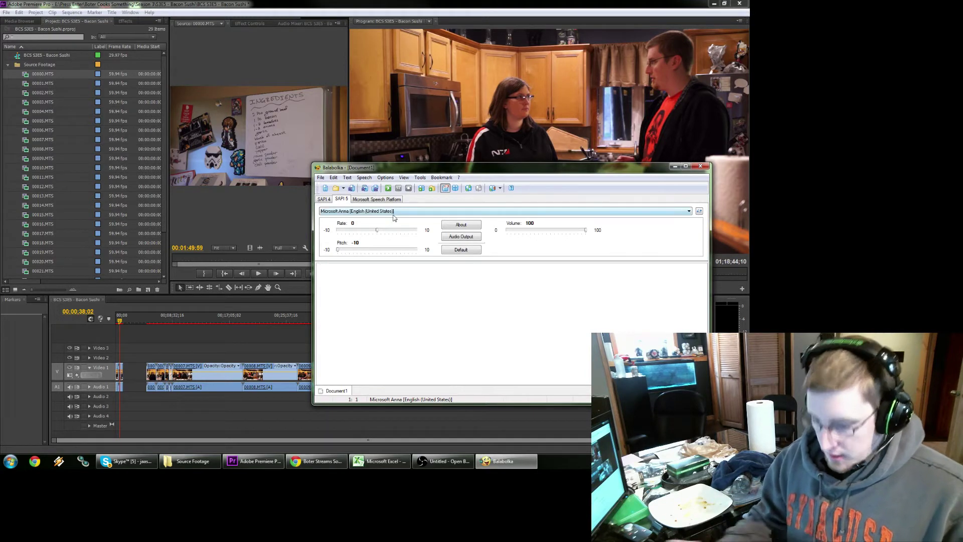
Start the ingredient list in the blank document with the lines "Two pounds of ground beef" and "One pound of bacon".
{"action": "type", "text": "I"}
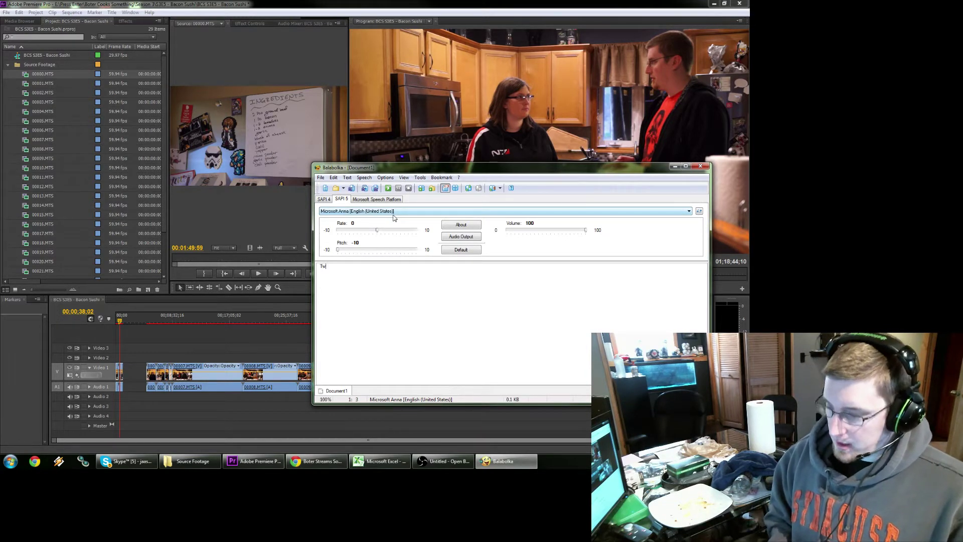
{"action": "type", "text": "wo pounds of ground beef"}
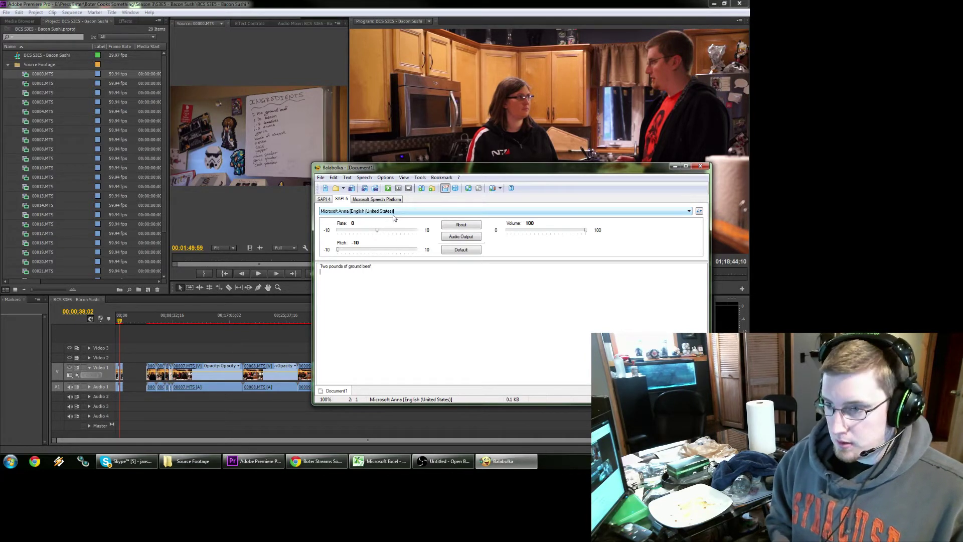
{"action": "type", "text": "One po"}
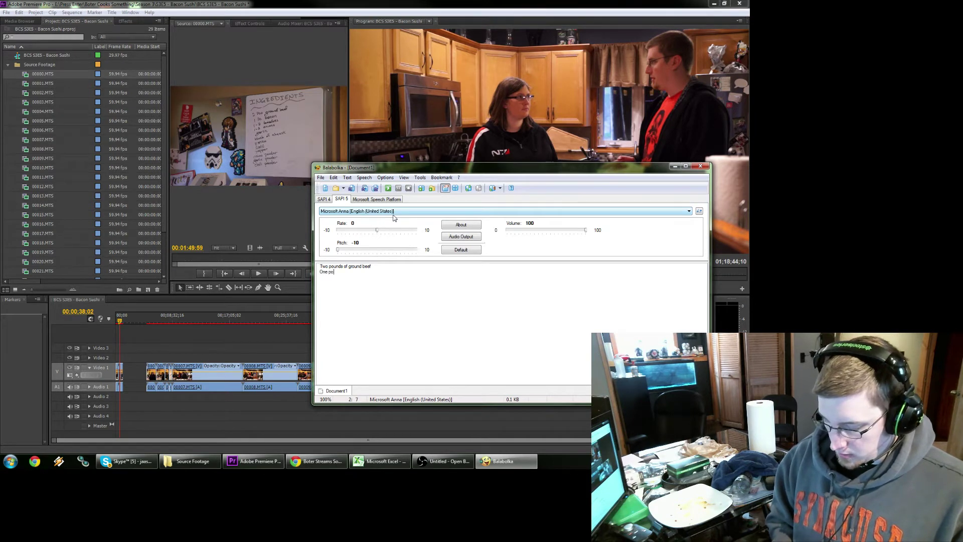
{"action": "type", "text": "und of bv"}
{"action": "key", "text": "BackSpace"}
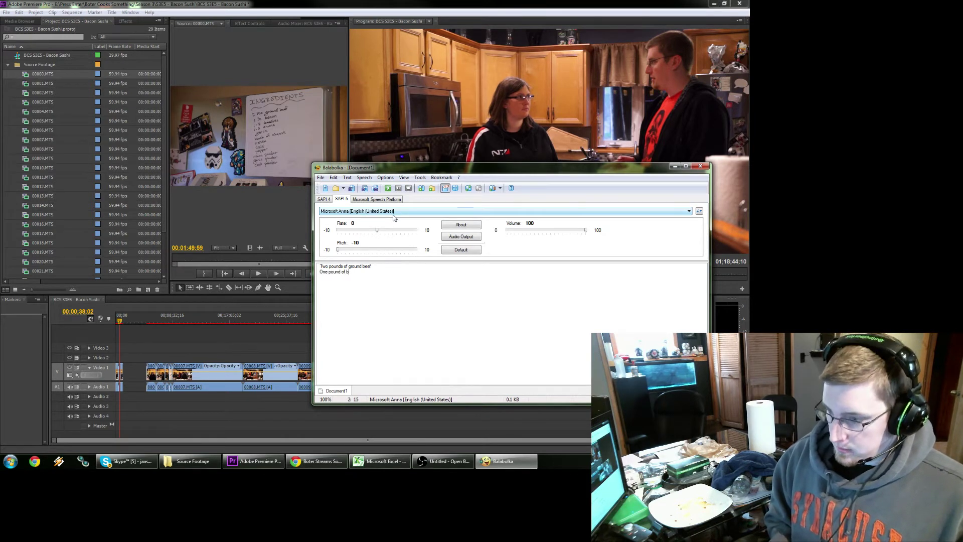
{"action": "type", "text": "acon "}
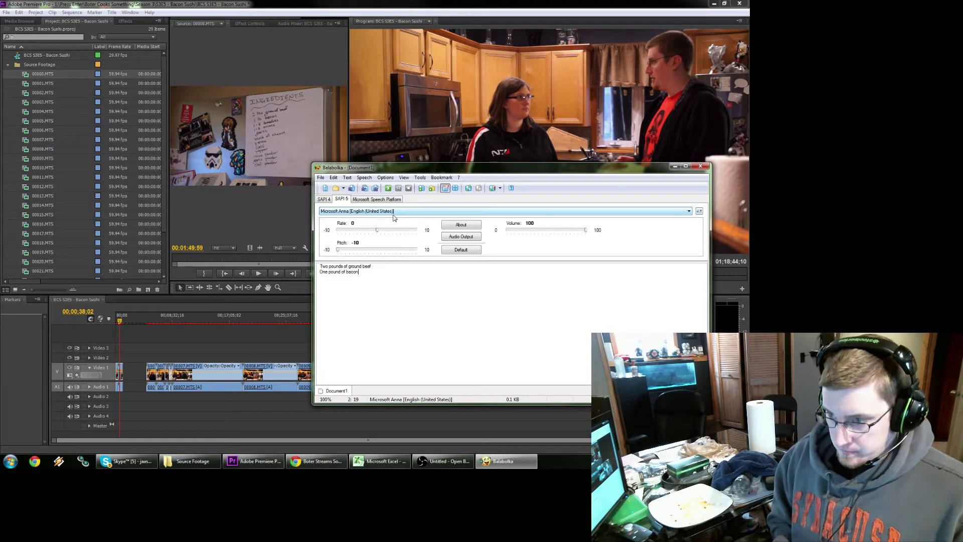
Add the lines "One to two tomatoes", "one to two onions" and "garlic" to the ingredient list.
{"action": "type", "text": "One to"}
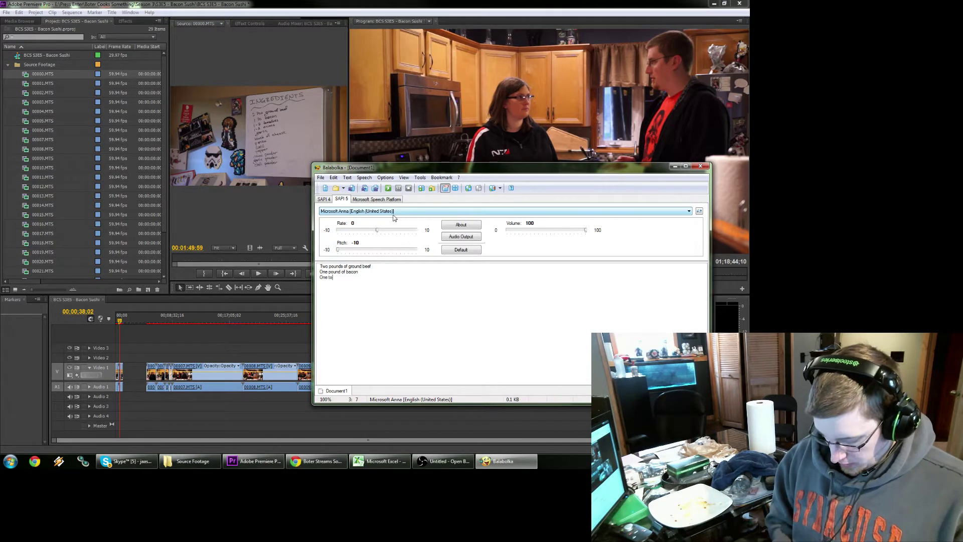
{"action": "type", "text": " two tomatoes "}
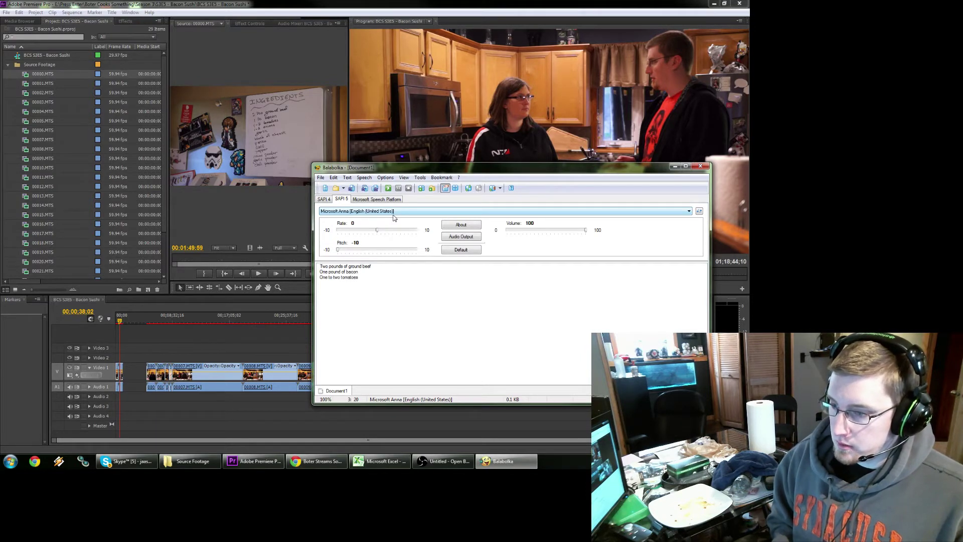
{"action": "type", "text": "one to t"}
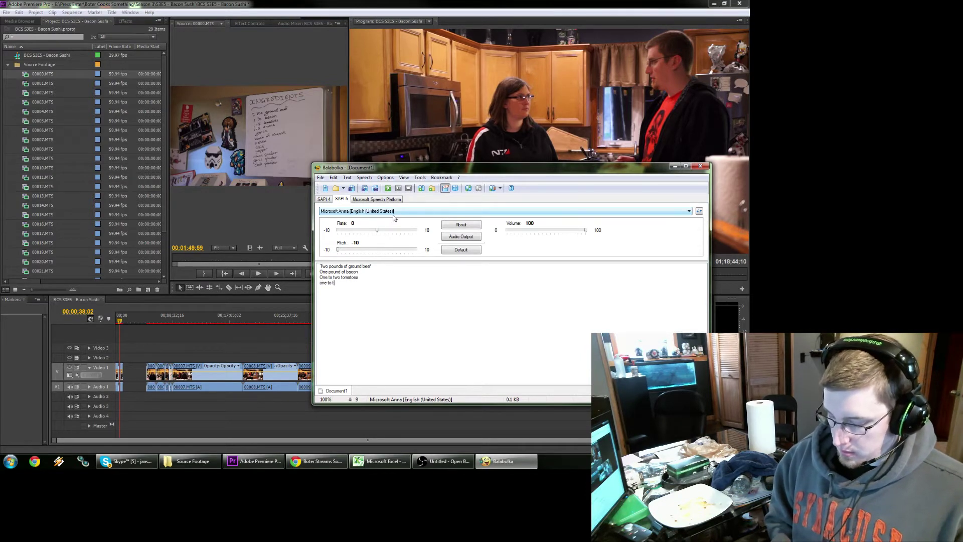
{"action": "type", "text": "wo onions "}
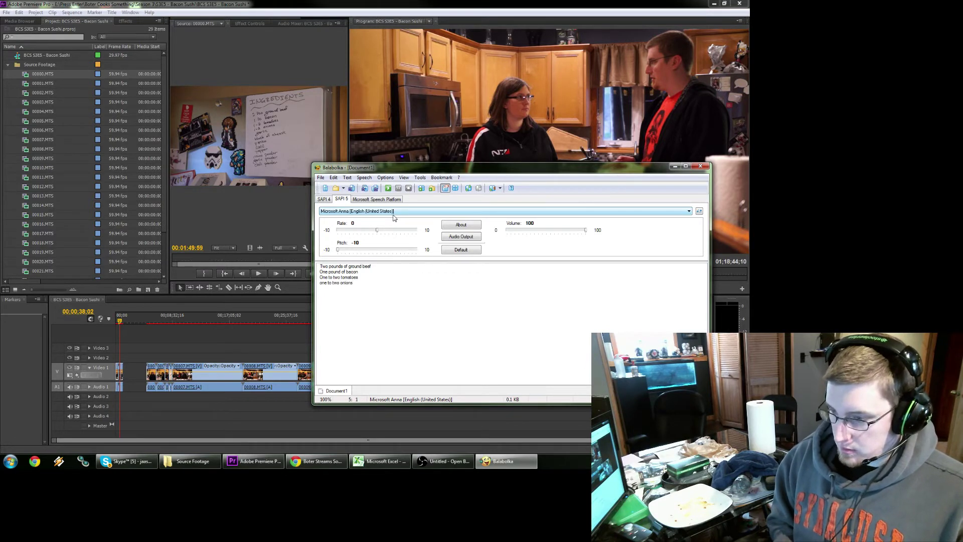
{"action": "type", "text": "garlic"}
Capitalize the first letters of the onions and garlic lines.
{"action": "key", "text": "Up"}
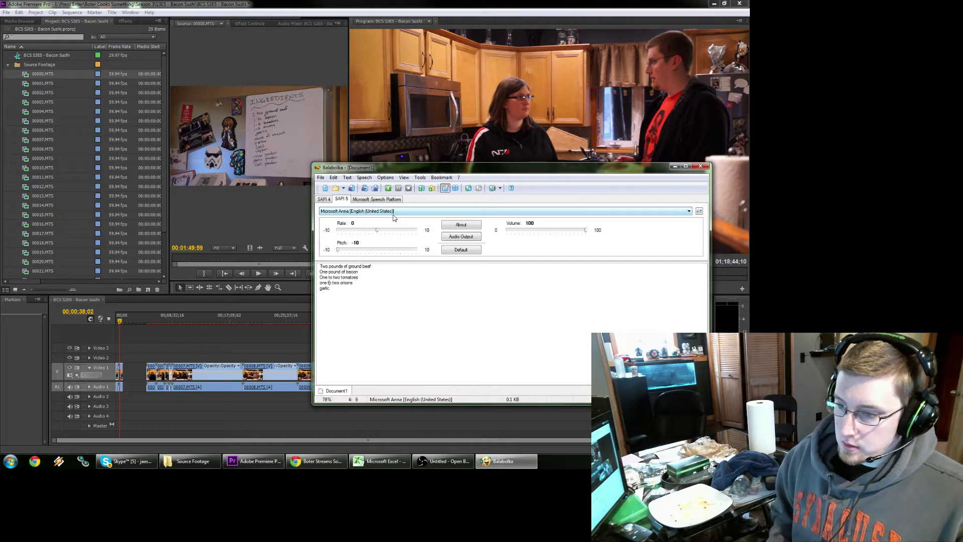
{"action": "key", "text": "BackSpace"}
{"action": "type", "text": "O"}
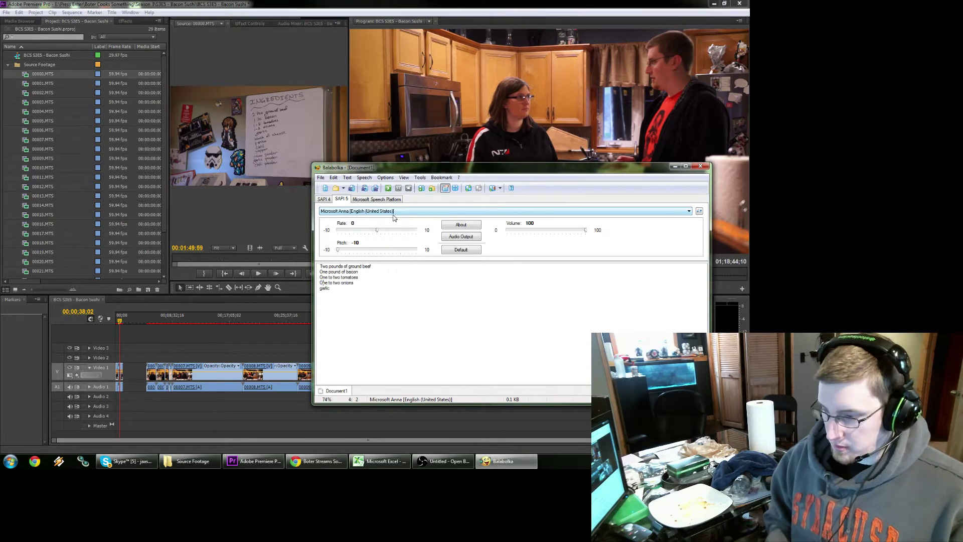
{"action": "key", "text": "Down"}
{"action": "key", "text": "Home"}
{"action": "key", "text": "shift+Right"}
{"action": "type", "text": "G"}
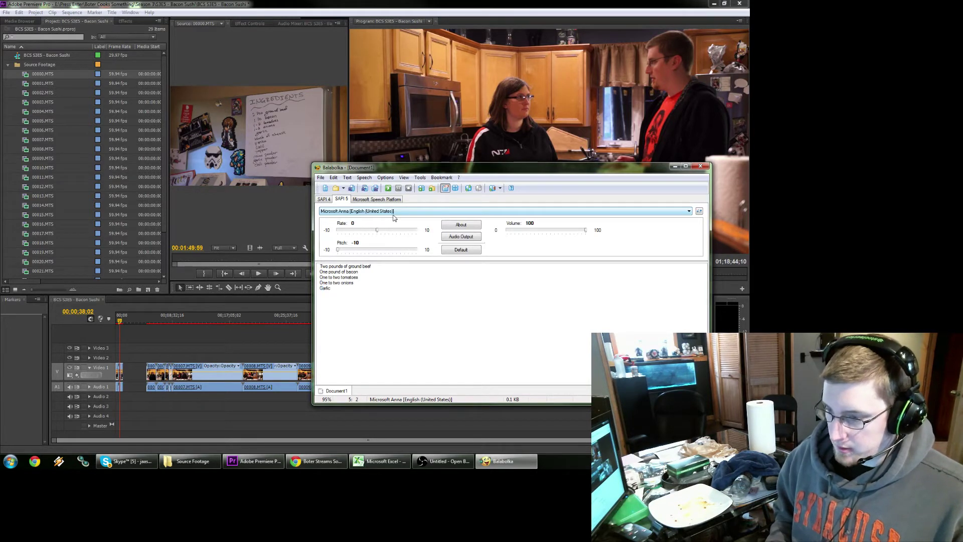
Append the lines "Block of cheese" and "Panko" below the garlic line.
{"action": "key", "text": "End"}
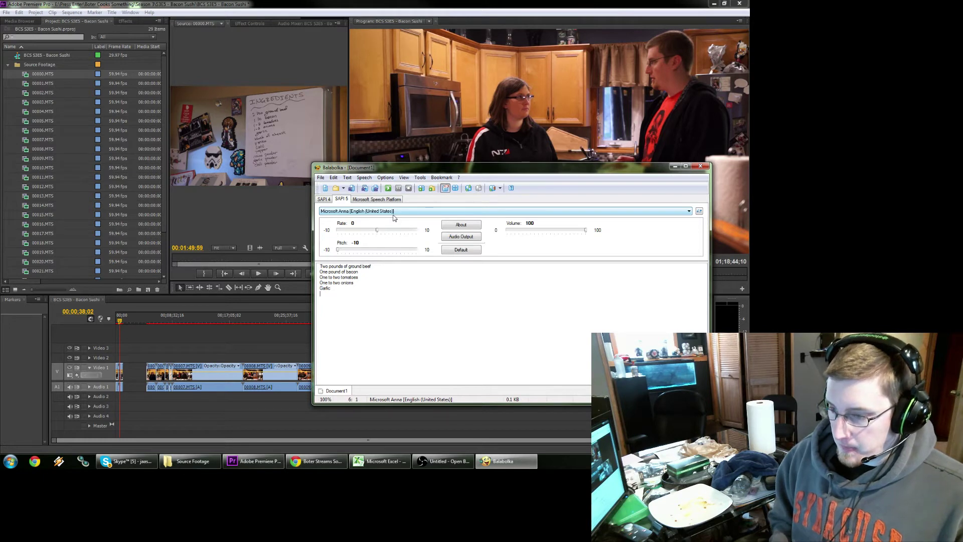
{"action": "type", "text": "Block of "}
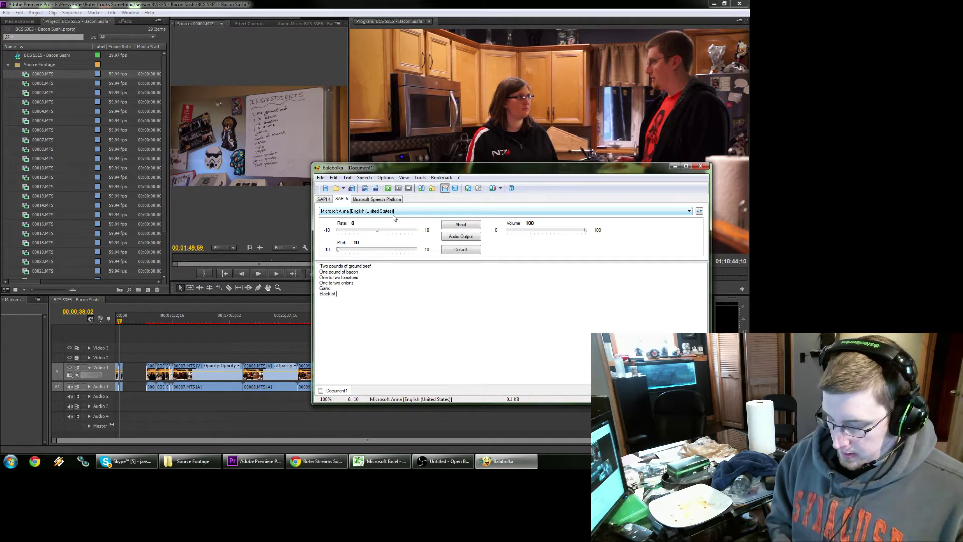
{"action": "type", "text": "cheese "}
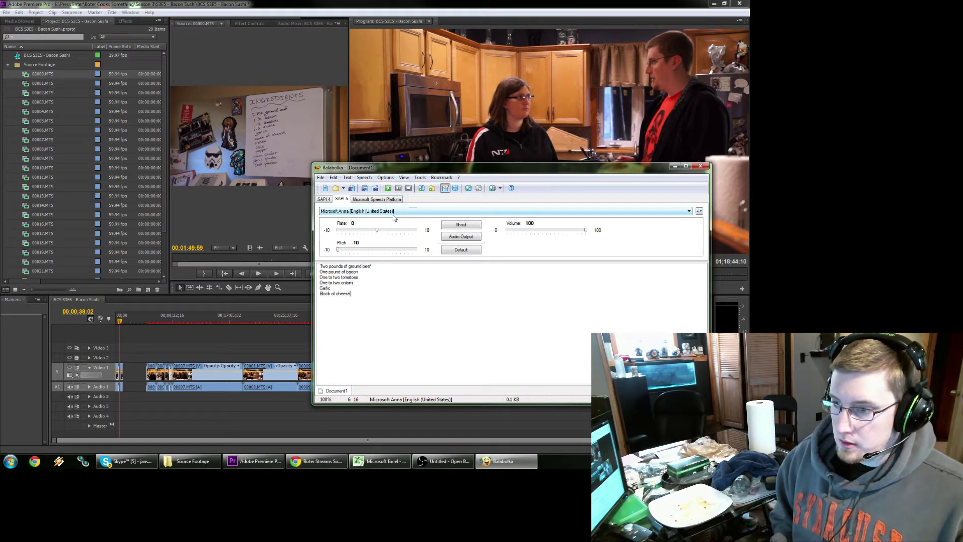
{"action": "type", "text": "Panko "}
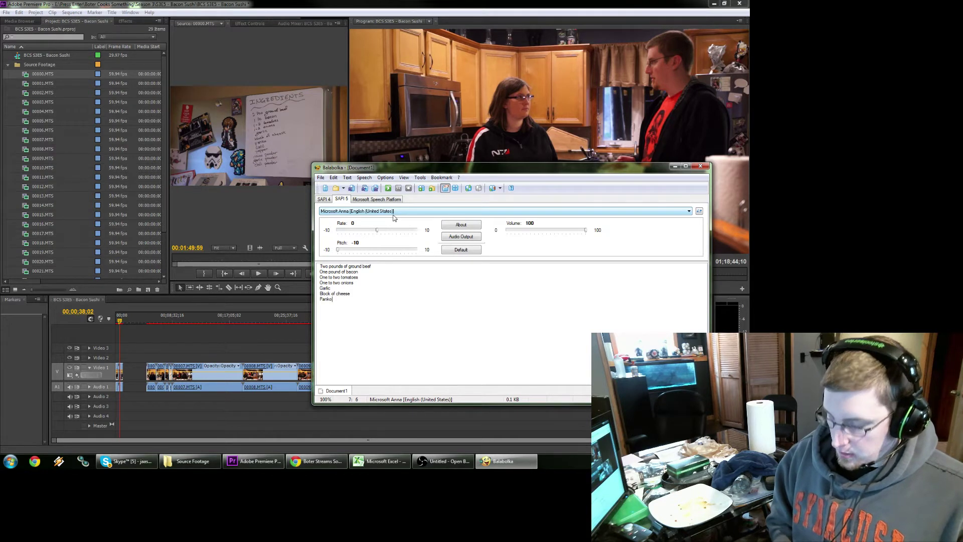
Append the lines "Salt", "Pepper", "Onion powder" and "Garlic powder" to the ingredient list.
{"action": "type", "text": "Salt"}
{"action": "key", "text": "Return"}
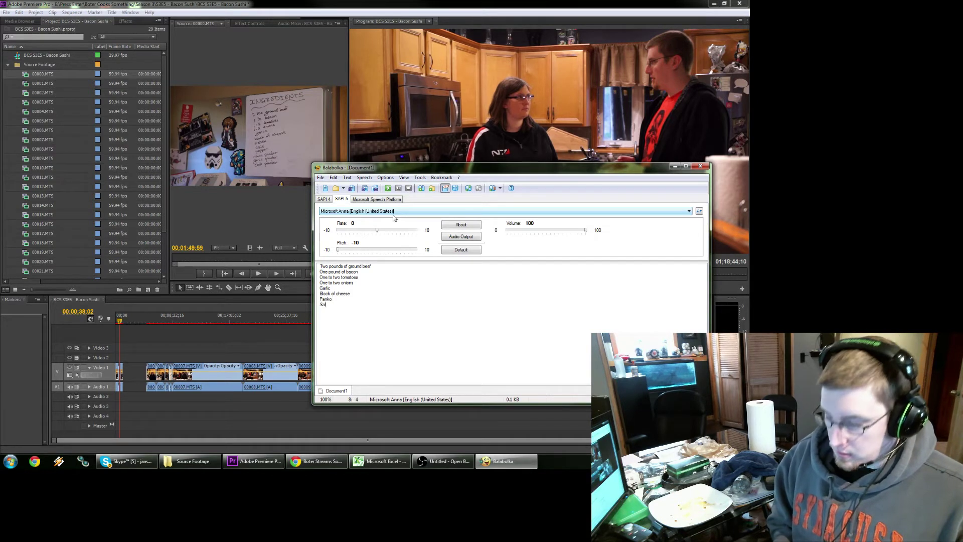
{"action": "type", "text": "Pepper"}
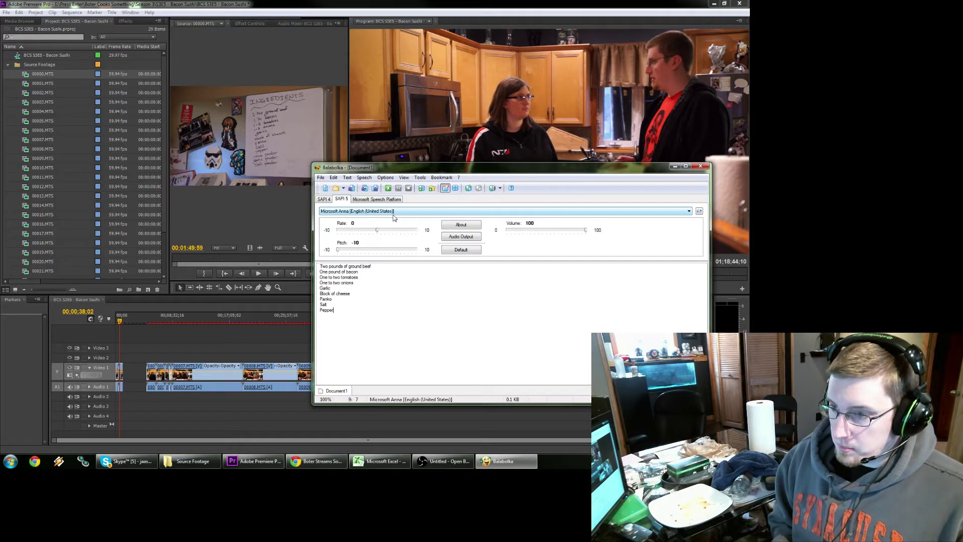
{"action": "key", "text": "Return"}
{"action": "type", "text": "Onion powder"}
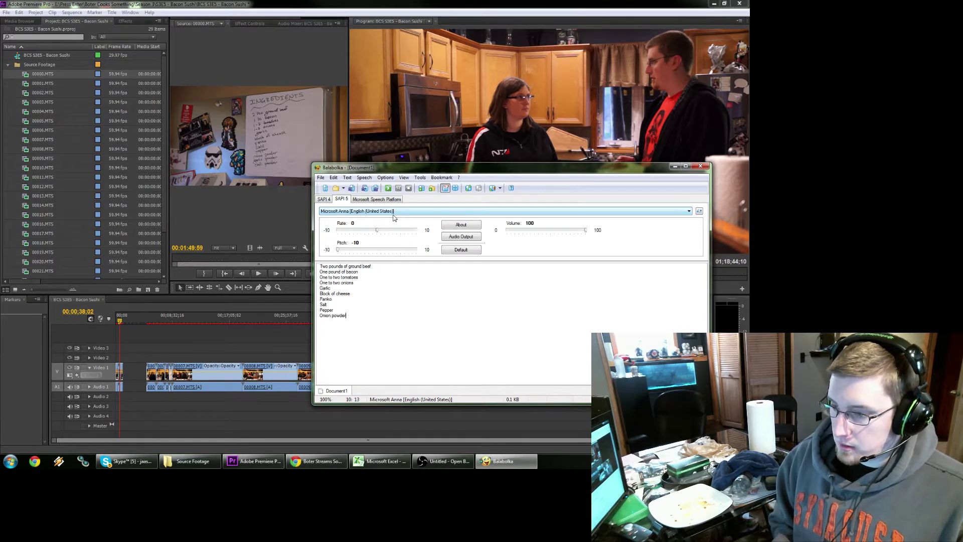
{"action": "key", "text": "Return"}
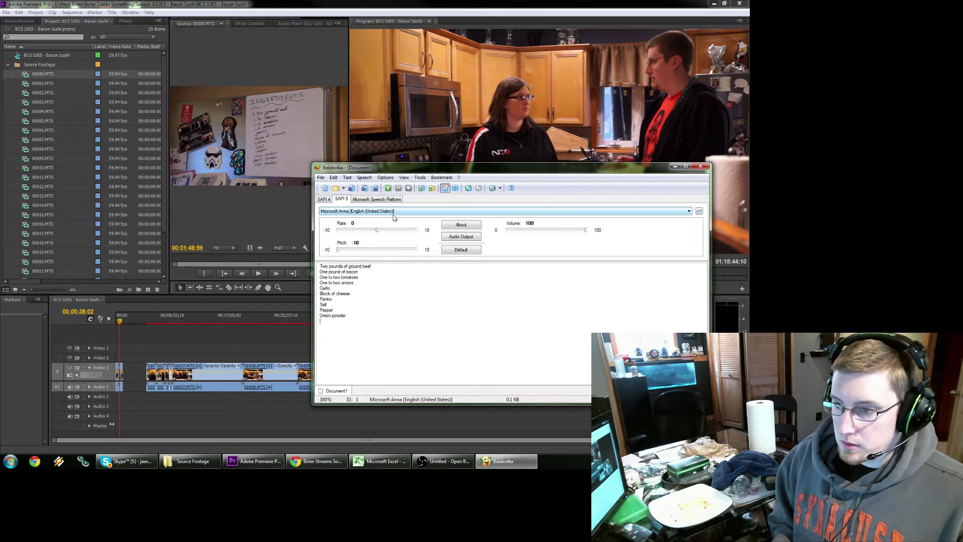
{"action": "type", "text": "Garlic po"}
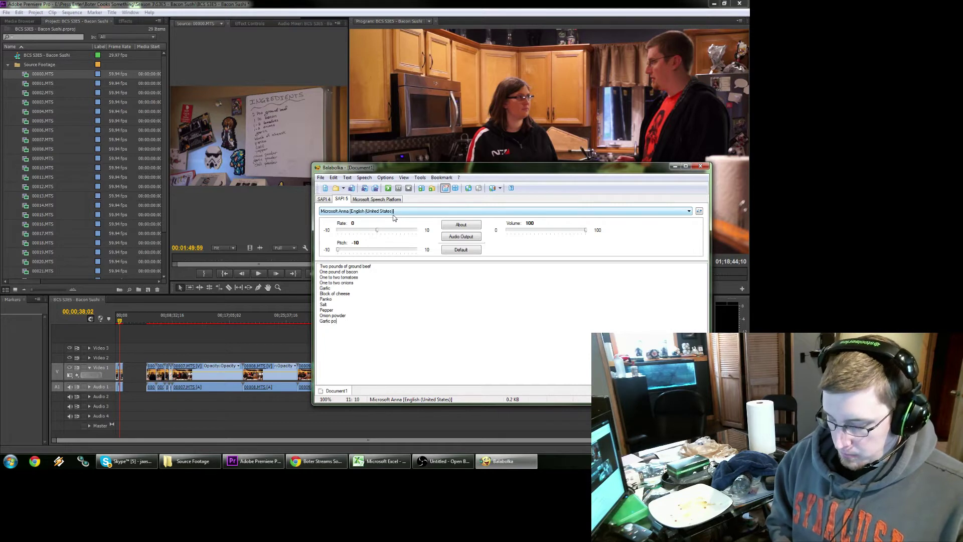
{"action": "type", "text": "wder"}
{"action": "key", "text": "Return"}
Add "Chili powder" as the last ingredient line, with a space between the two words.
{"action": "type", "text": "C"}
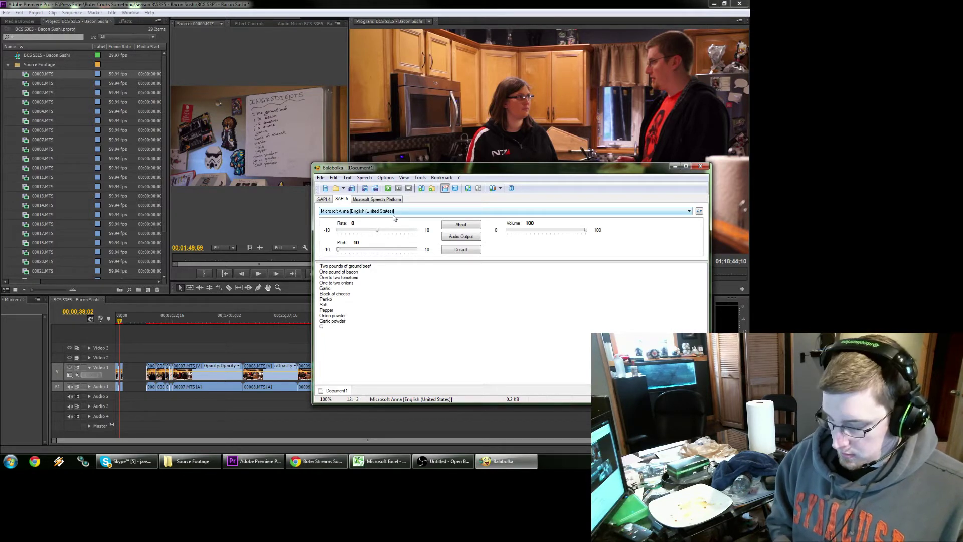
{"action": "type", "text": "hilipowd"}
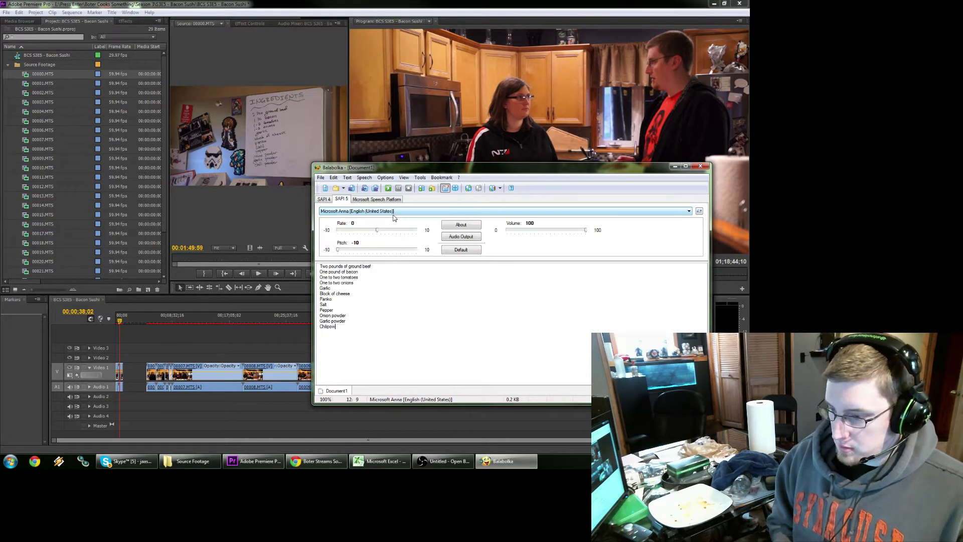
{"action": "key", "text": "Left"}
{"action": "key", "text": "Left"}
{"action": "key", "text": "Left"}
{"action": "key", "text": "Left"}
{"action": "key", "text": "Left"}
{"action": "key", "text": "Left"}
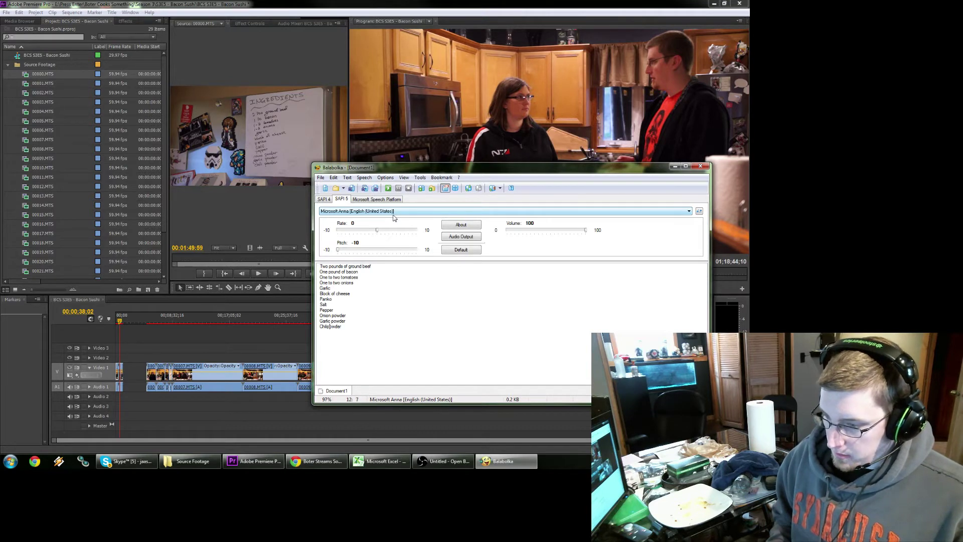
{"action": "key", "text": "Right"}
{"action": "key", "text": "Right"}
{"action": "key", "text": "Right"}
{"action": "key", "text": "Right"}
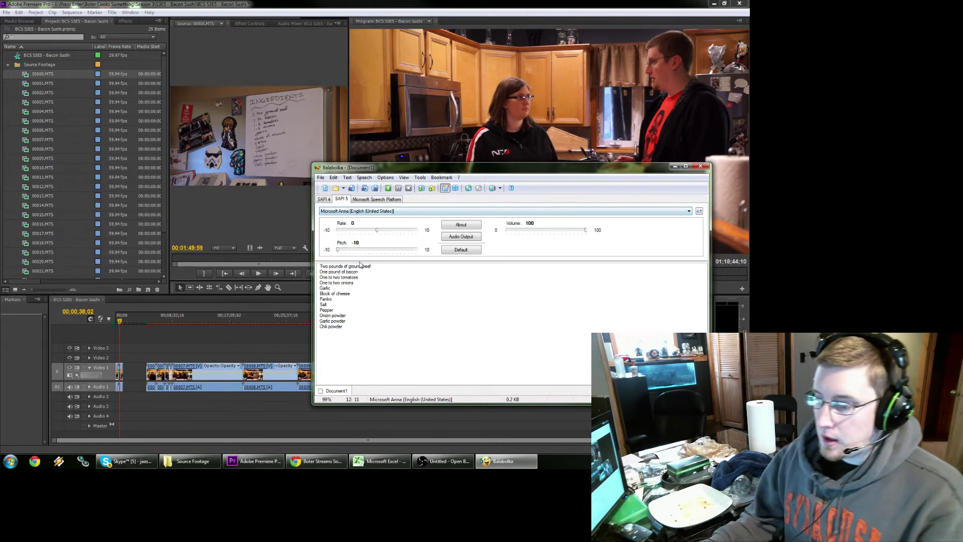
End every ingredient line with a period, and play the list aloud from its first line to check the pacing.
{"action": "left_click", "coordinate": [321, 266]}
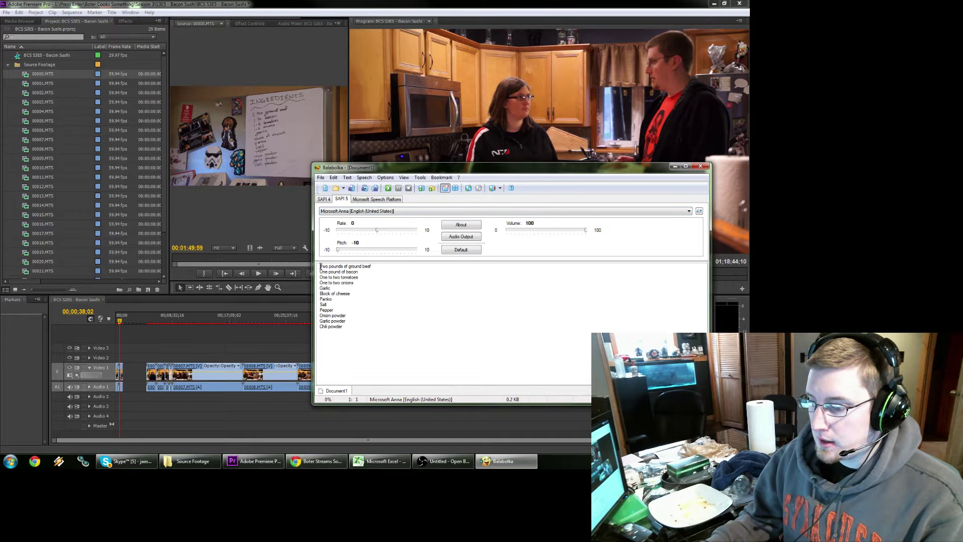
{"action": "left_click", "coordinate": [388, 189]}
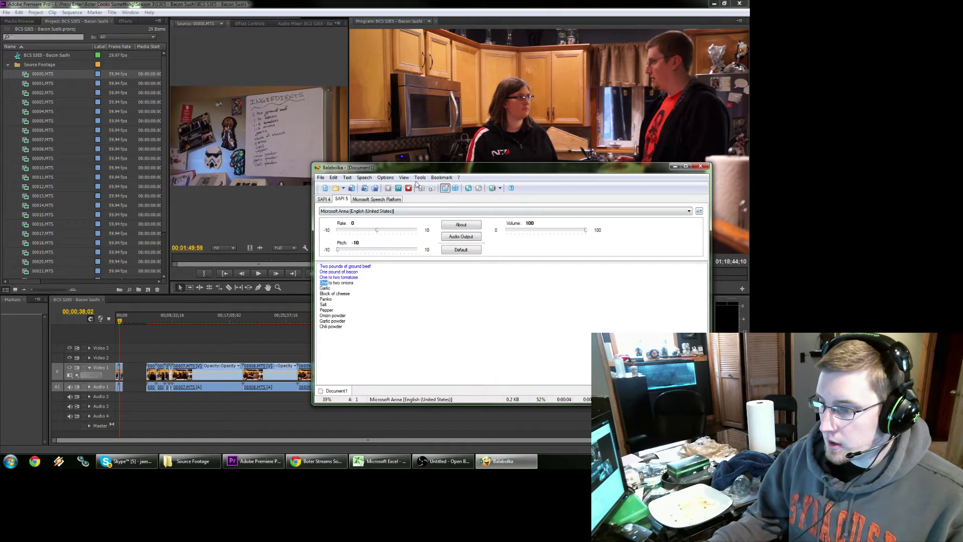
{"action": "left_click", "coordinate": [377, 266]}
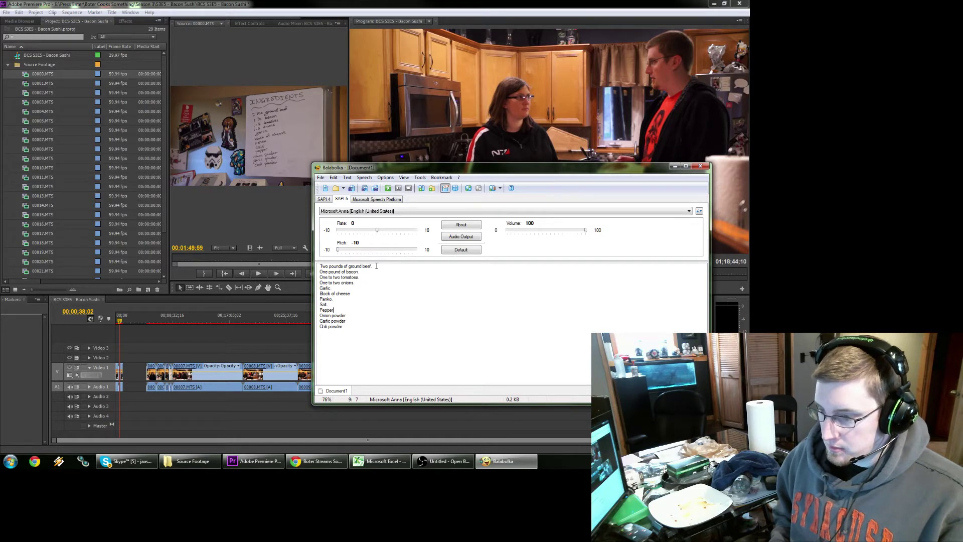
{"action": "key", "text": "Right"}
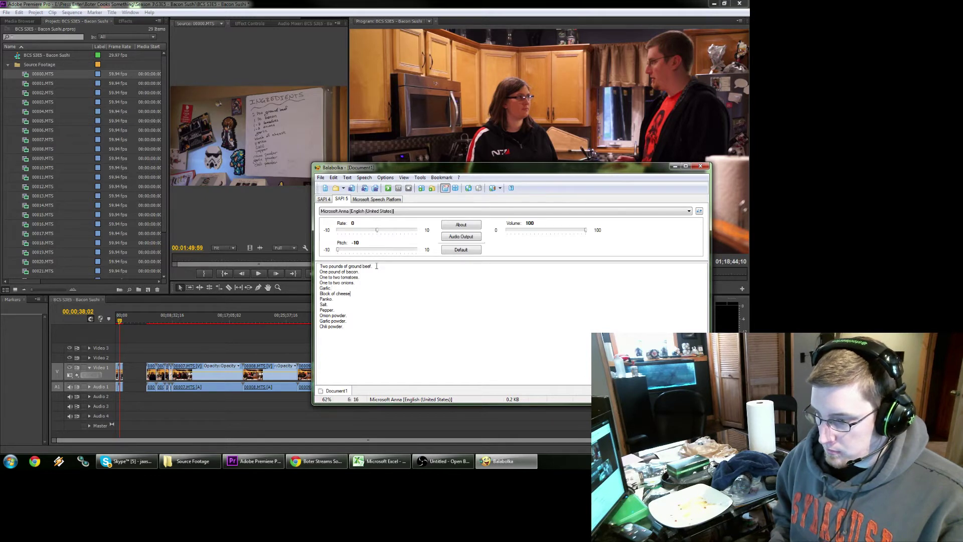
{"action": "left_click", "coordinate": [320, 266]}
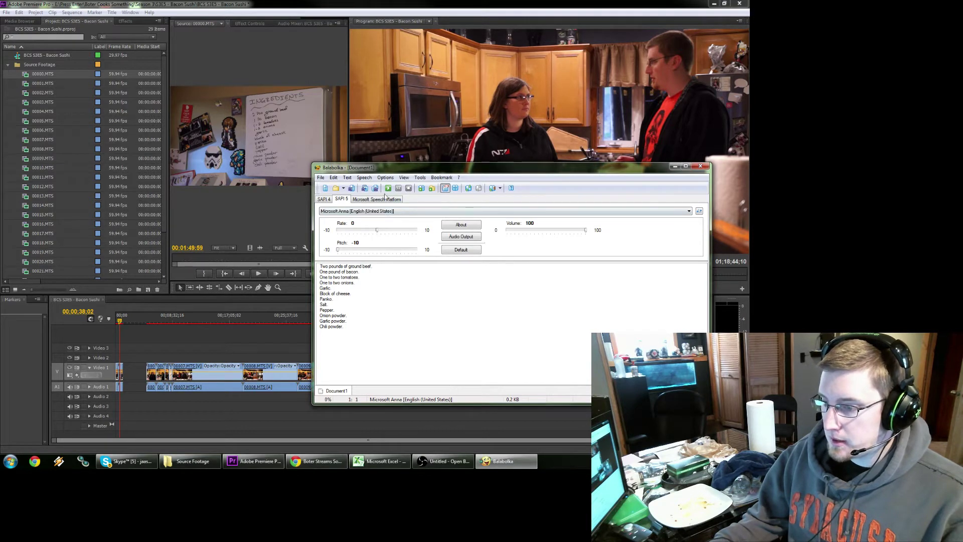
{"action": "left_click", "coordinate": [389, 188]}
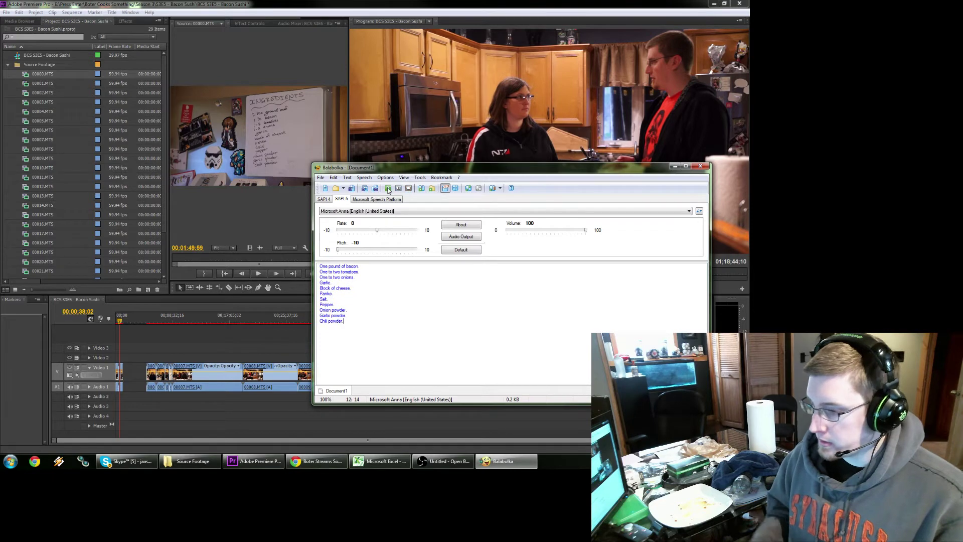
Save the spoken list as an MP3 named "Ingredient Board" in the Source Footage folder of S3E5 - Bacon Sushi.
{"action": "left_click", "coordinate": [321, 177]}
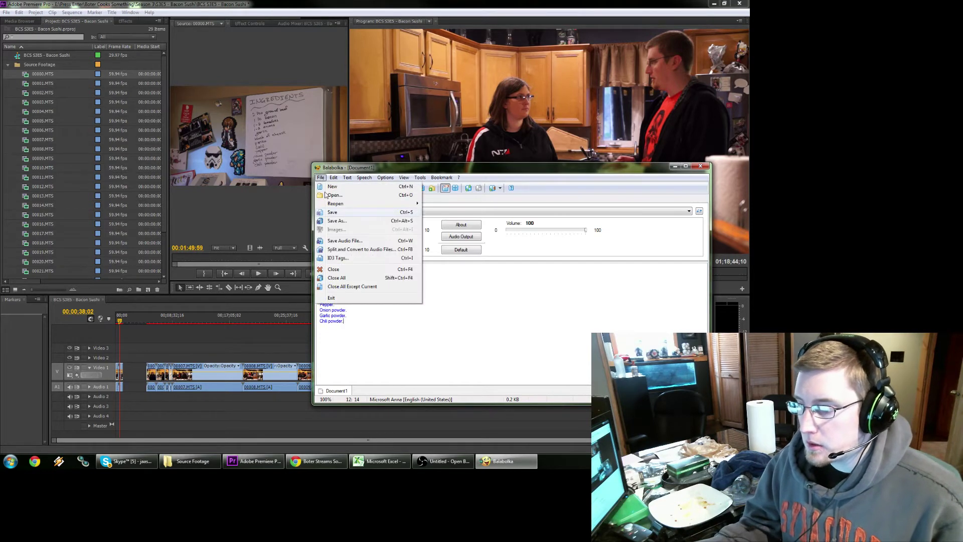
{"action": "left_click", "coordinate": [353, 242]}
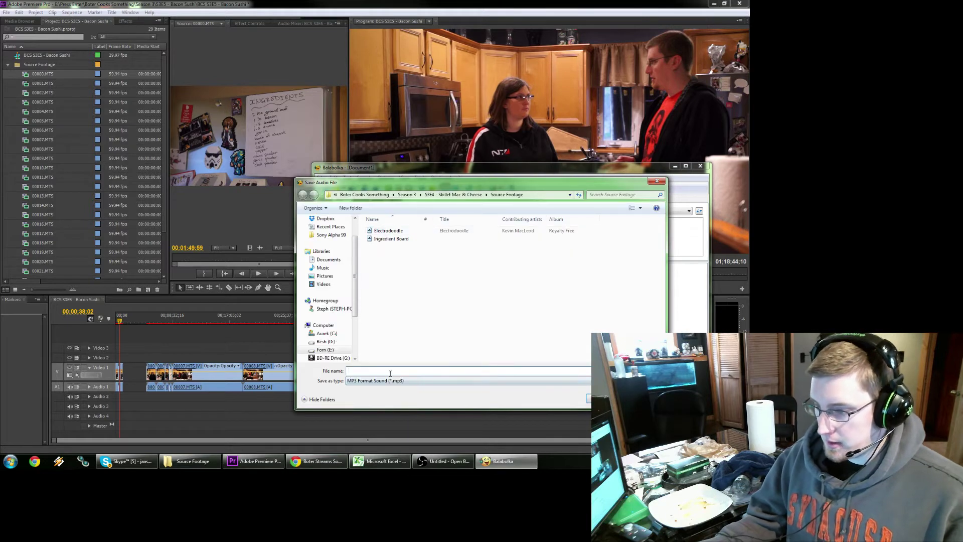
{"action": "type", "text": "Ingredient Board"}
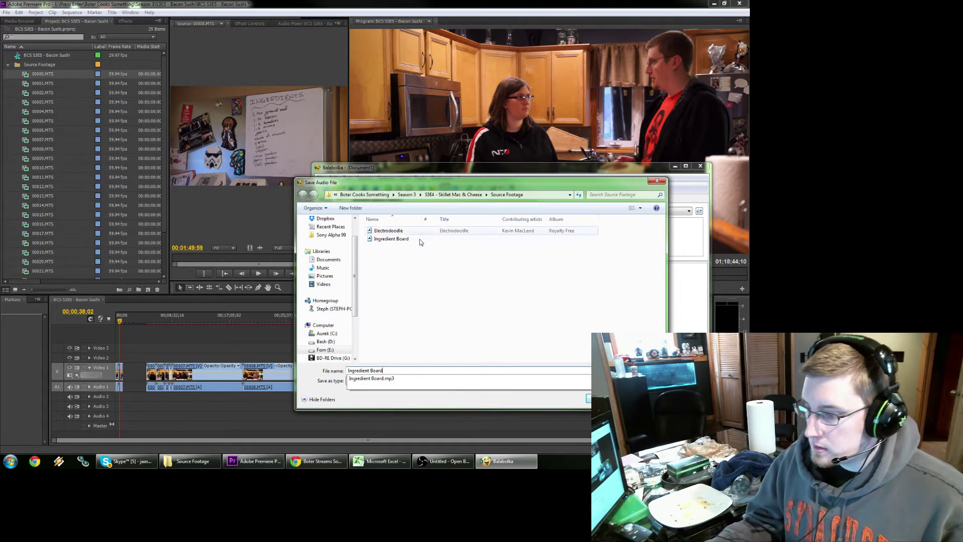
{"action": "left_click", "coordinate": [409, 196]}
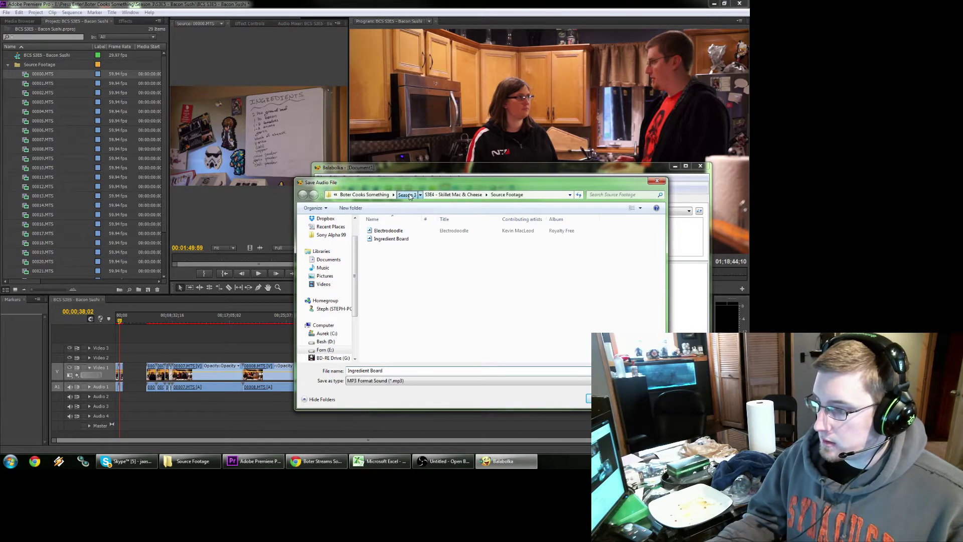
{"action": "double_click", "coordinate": [392, 263]}
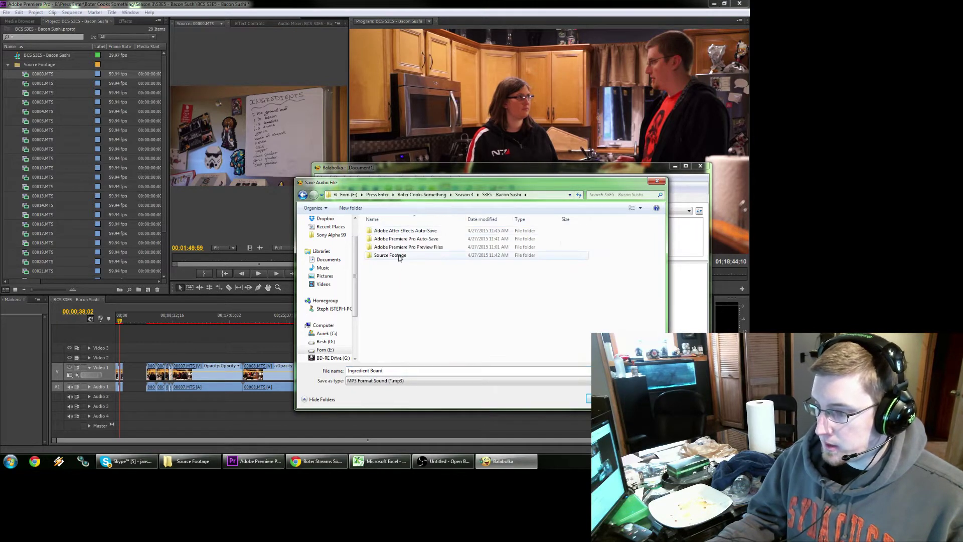
{"action": "double_click", "coordinate": [391, 256]}
{"action": "key", "text": "Return"}
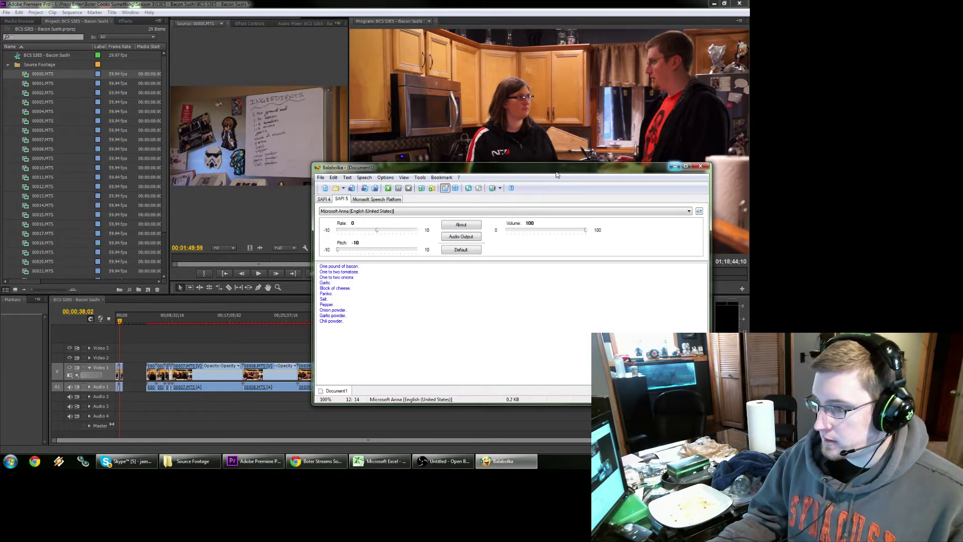
Minimize Balabolka and import the Ingredient Board audio file from the Source Footage folder into the Premiere Pro project's Source Footage bin.
{"action": "left_click", "coordinate": [674, 167]}
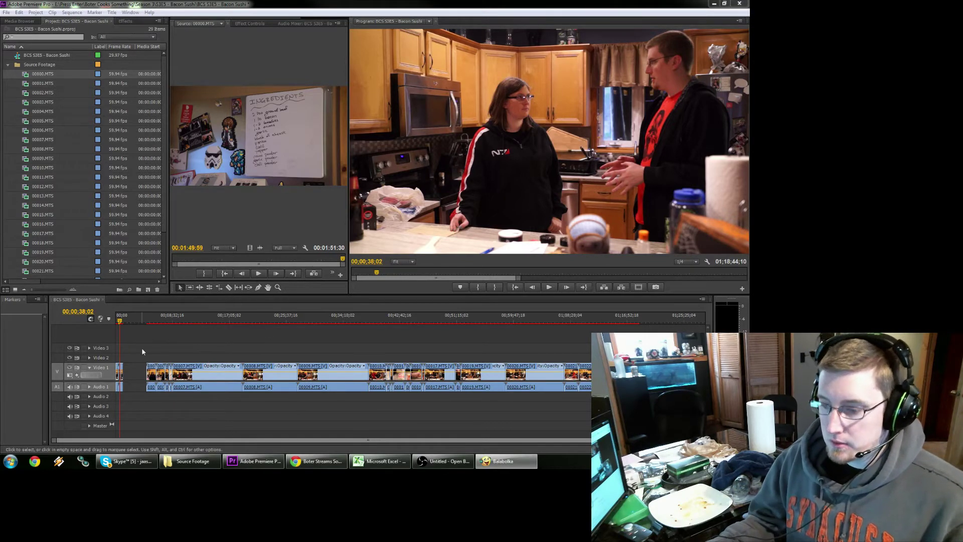
{"action": "left_click", "coordinate": [190, 461]}
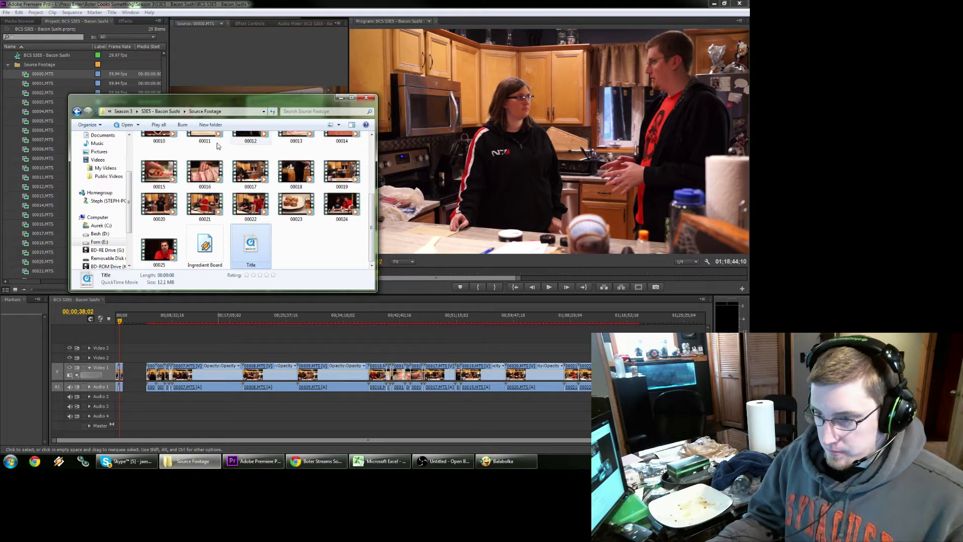
{"action": "left_click_drag", "start_coordinate": [205, 245], "coordinate": [34, 67]}
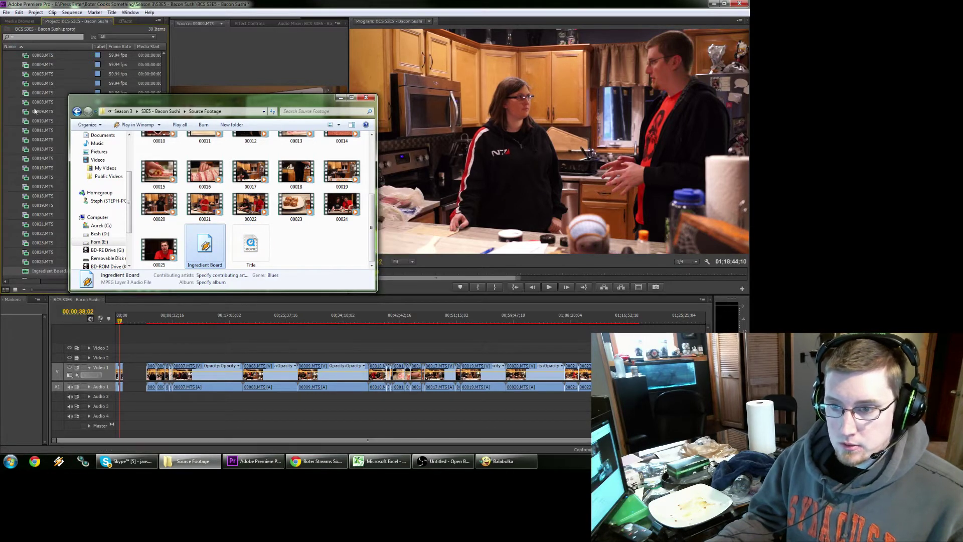
Create a new bin named "a99" inside the Source Footage bin.
{"action": "scroll", "coordinate": [17, 162], "scroll_direction": "up", "scroll_amount": 3}
{"action": "left_click", "coordinate": [10, 132]}
{"action": "scroll", "coordinate": [10, 132], "scroll_direction": "up", "scroll_amount": 3}
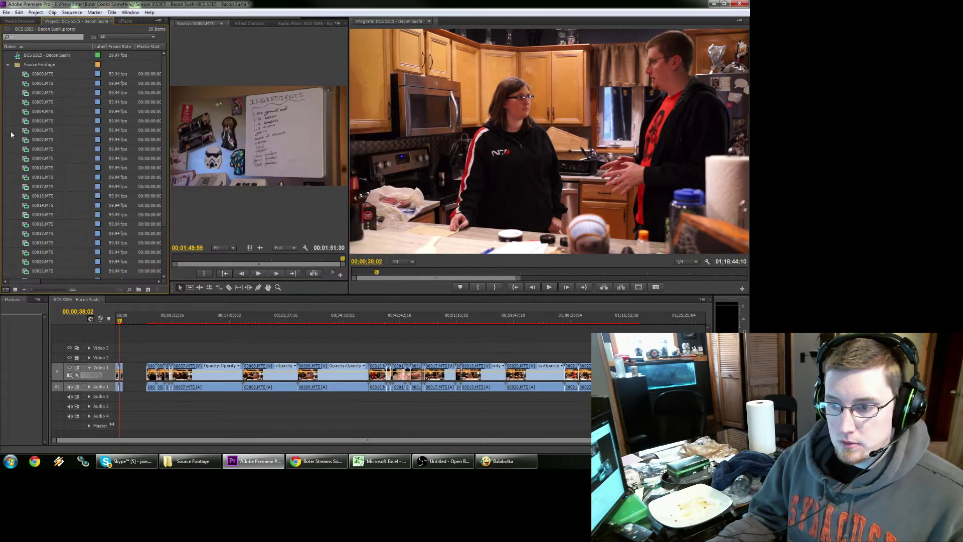
{"action": "left_click", "coordinate": [34, 66]}
{"action": "key", "text": "ctrl+/"}
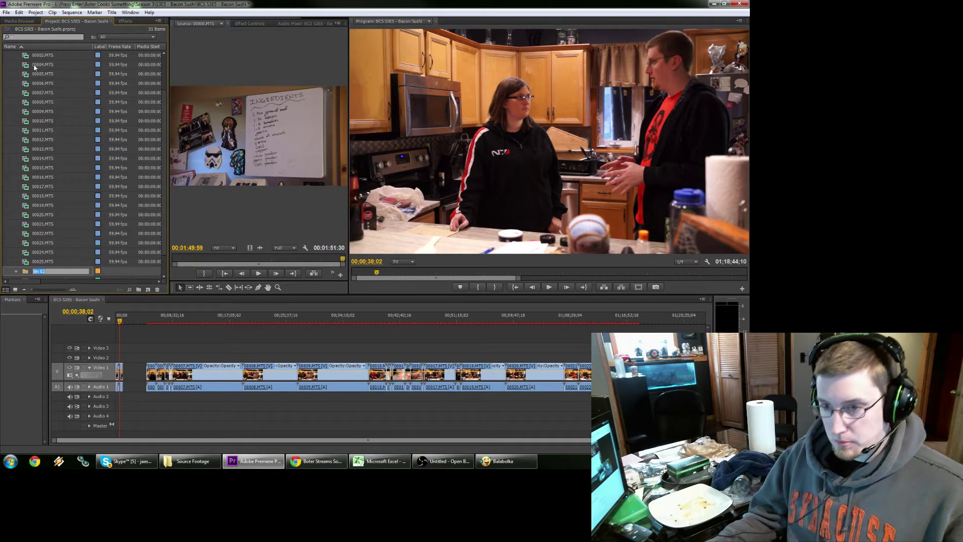
{"action": "type", "text": "as9"}
{"action": "key", "text": "Return"}
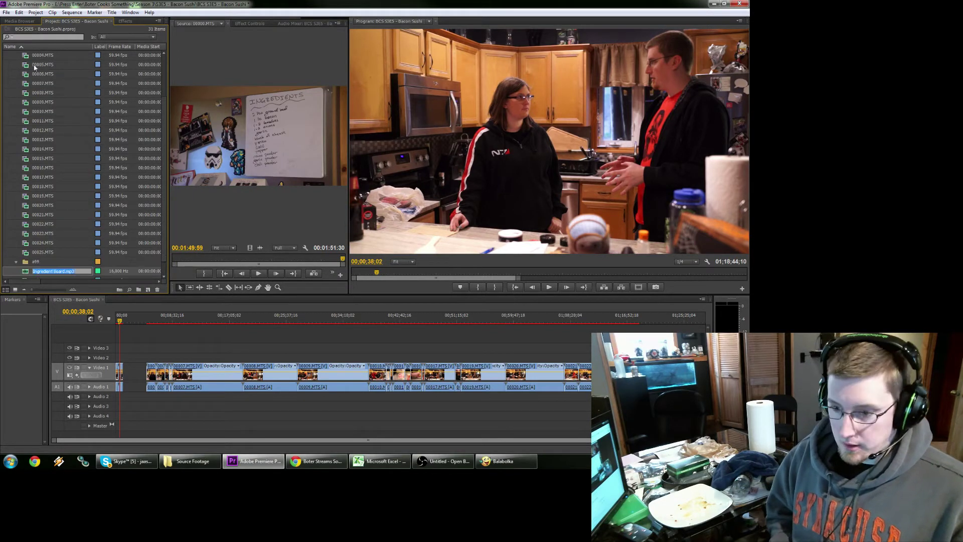
Move all the MTS clips from 00000.MTS to 00025.MTS into the a99 bin and collapse it.
{"action": "left_click", "coordinate": [40, 253]}
{"action": "scroll", "coordinate": [77, 247], "scroll_direction": "up", "scroll_amount": 3}
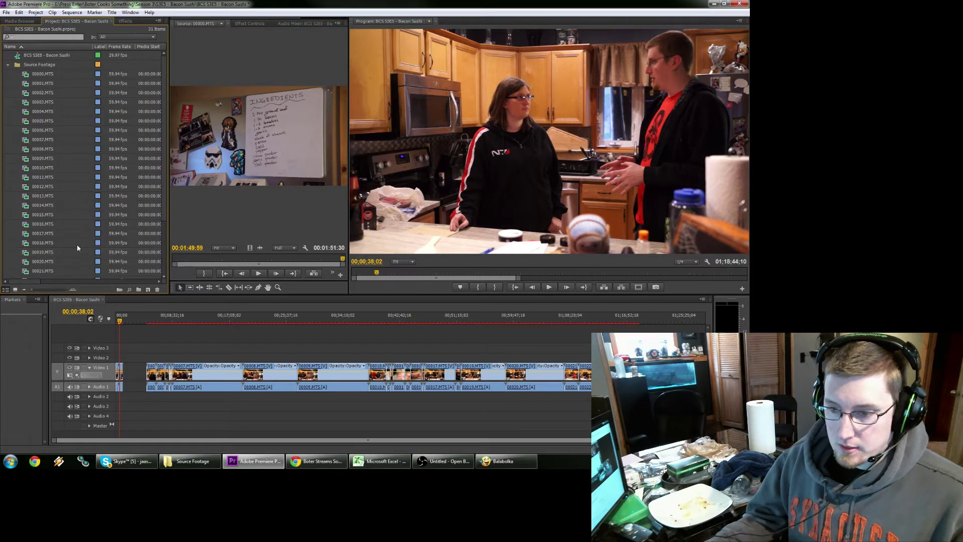
{"action": "left_click", "coordinate": [43, 75], "text": "shift"}
{"action": "scroll", "coordinate": [54, 147], "scroll_direction": "down", "scroll_amount": 3}
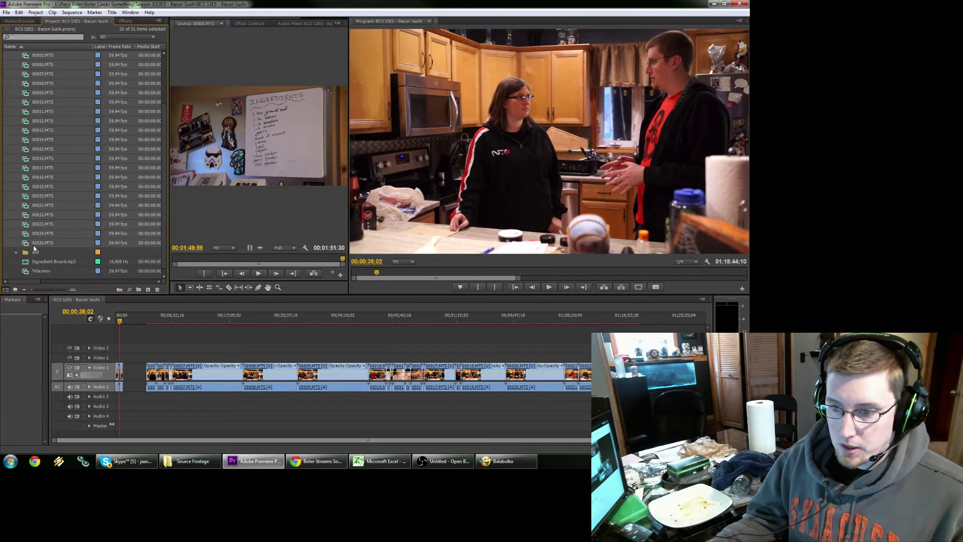
{"action": "mouse_move", "coordinate": [34, 248]}
{"action": "left_mouse_down"}
{"action": "mouse_move", "coordinate": [40, 242]}
{"action": "mouse_move", "coordinate": [36, 254]}
{"action": "left_mouse_up"}
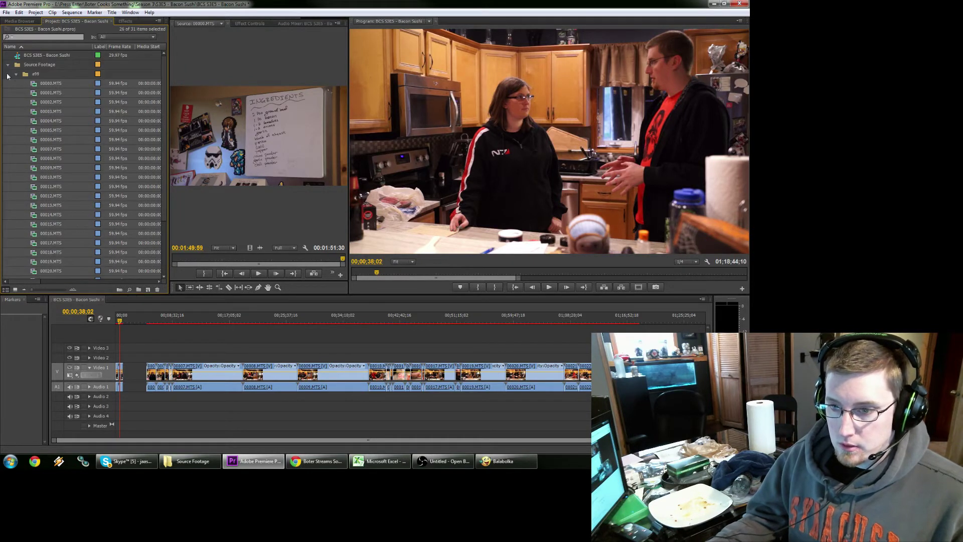
{"action": "left_click", "coordinate": [16, 75]}
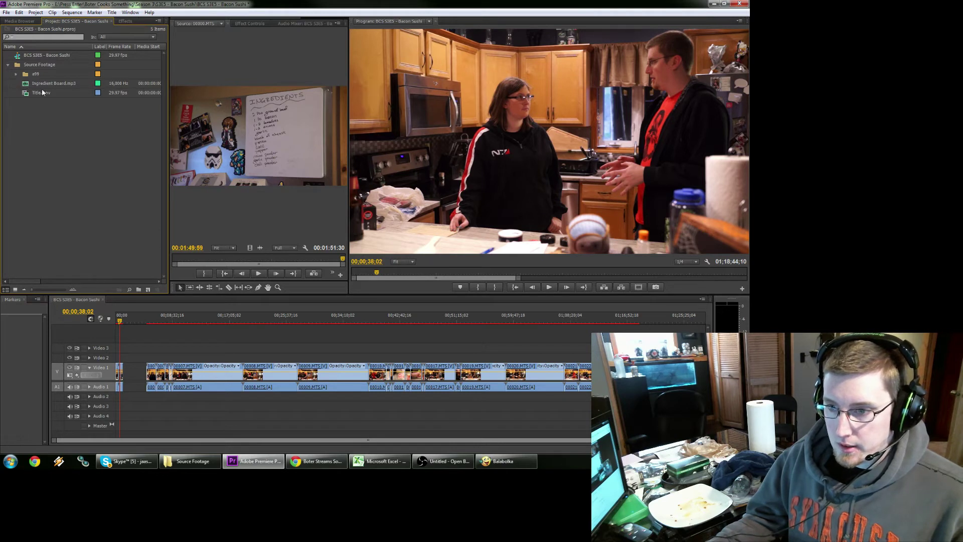
Place Ingredient Board.mp3 on Audio 2 and the 00000.MTS whiteboard clip on Video 1, both in the gap after the opening clips.
{"action": "left_click_drag", "start_coordinate": [46, 84], "coordinate": [133, 397]}
{"action": "key", "text": "z"}
{"action": "left_click", "coordinate": [126, 396]}
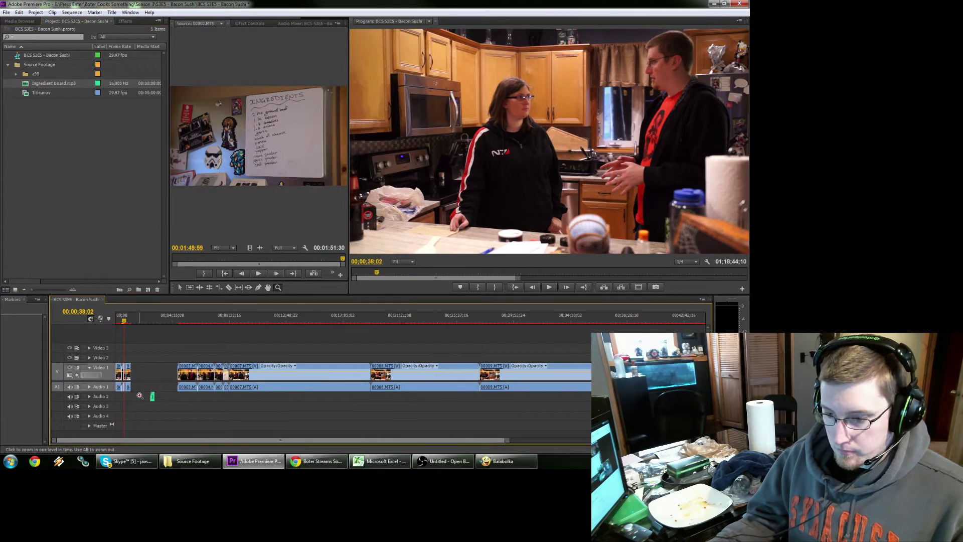
{"action": "left_click", "coordinate": [159, 396]}
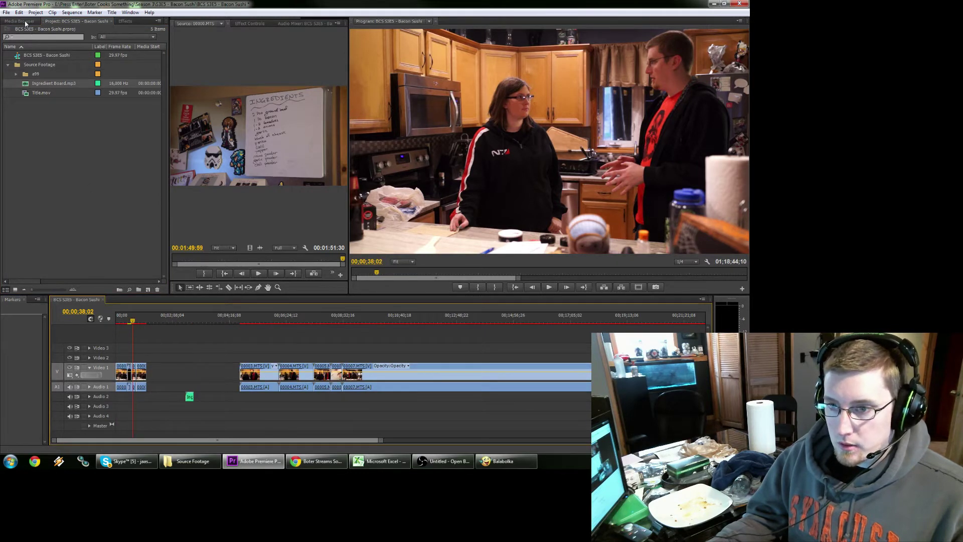
{"action": "left_click", "coordinate": [17, 75]}
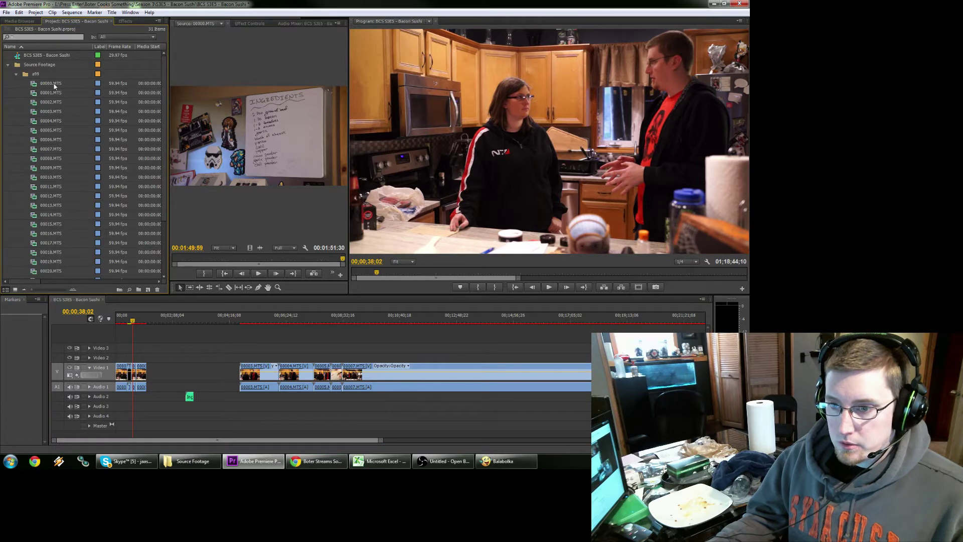
{"action": "left_click_drag", "start_coordinate": [50, 83], "coordinate": [158, 375]}
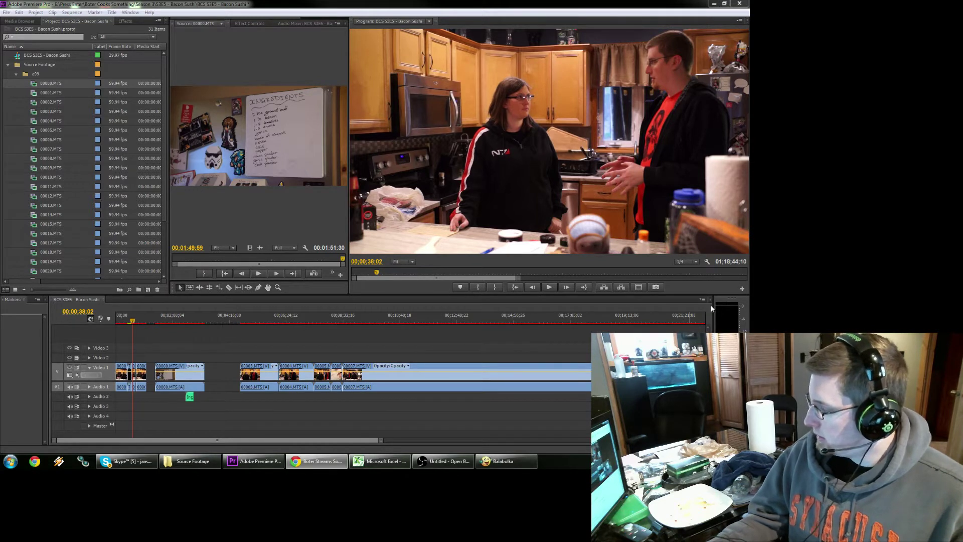
Expand the Audio 1 and Audio 2 tracks to show the waveforms of the whiteboard clip and Ingredient Board.mp3.
{"action": "left_click", "coordinate": [178, 347]}
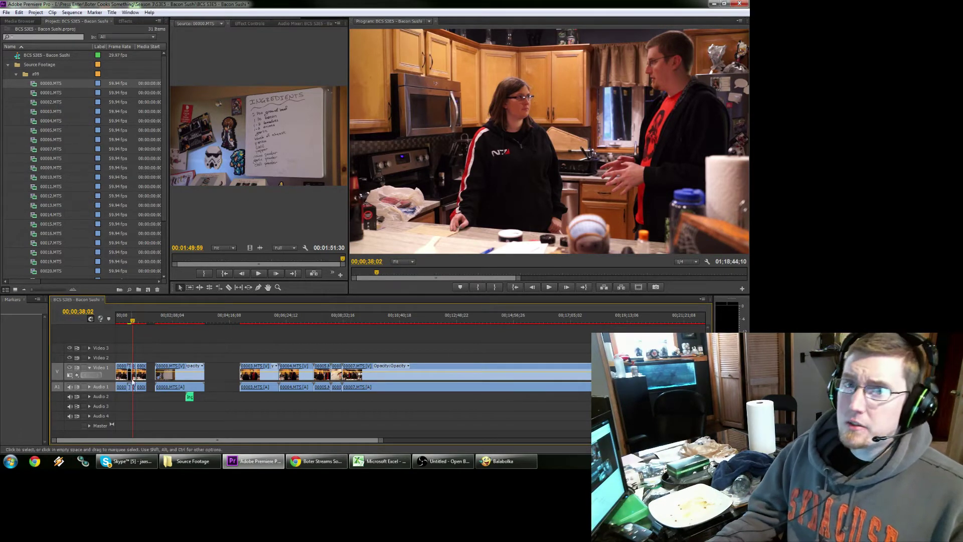
{"action": "key", "text": "z"}
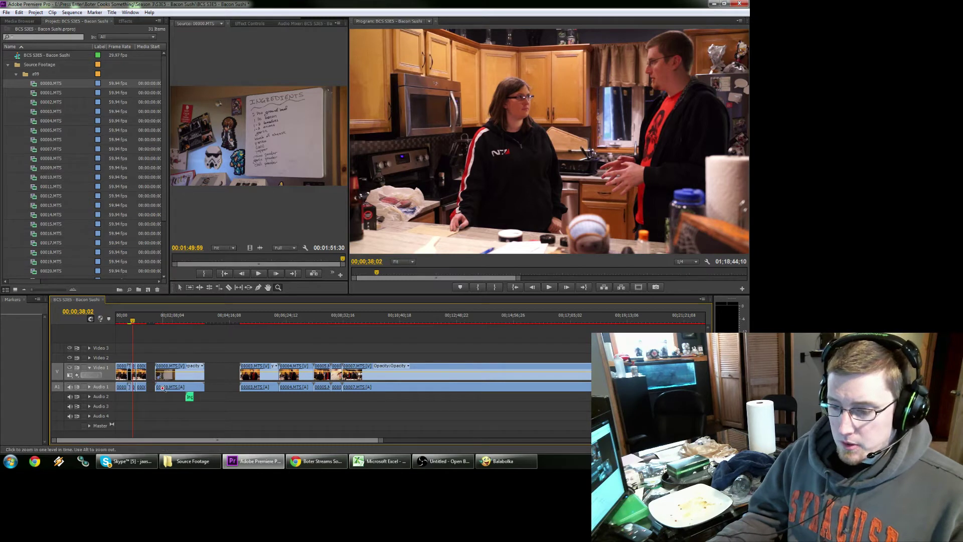
{"action": "left_click", "coordinate": [156, 384]}
{"action": "left_click", "coordinate": [241, 390]}
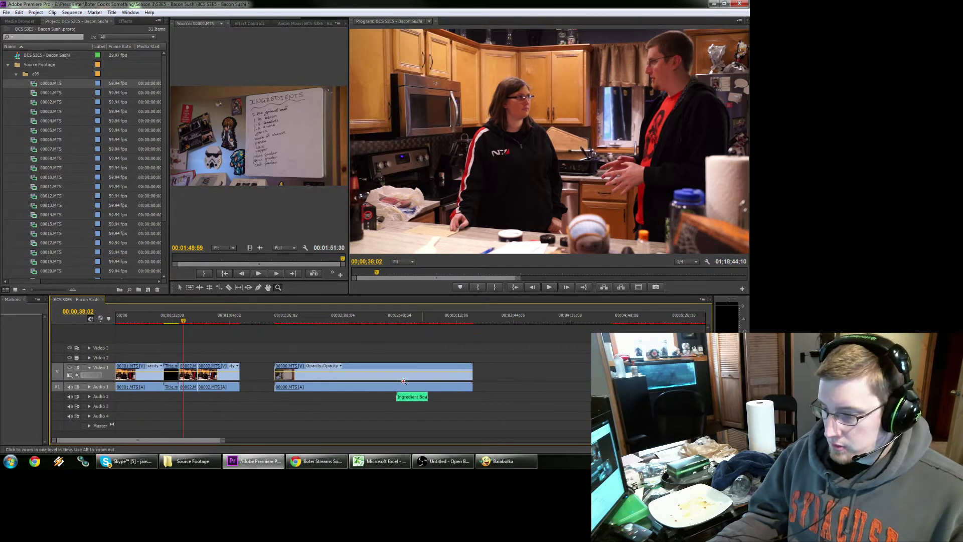
{"action": "key", "text": "v"}
{"action": "left_click", "coordinate": [89, 397]}
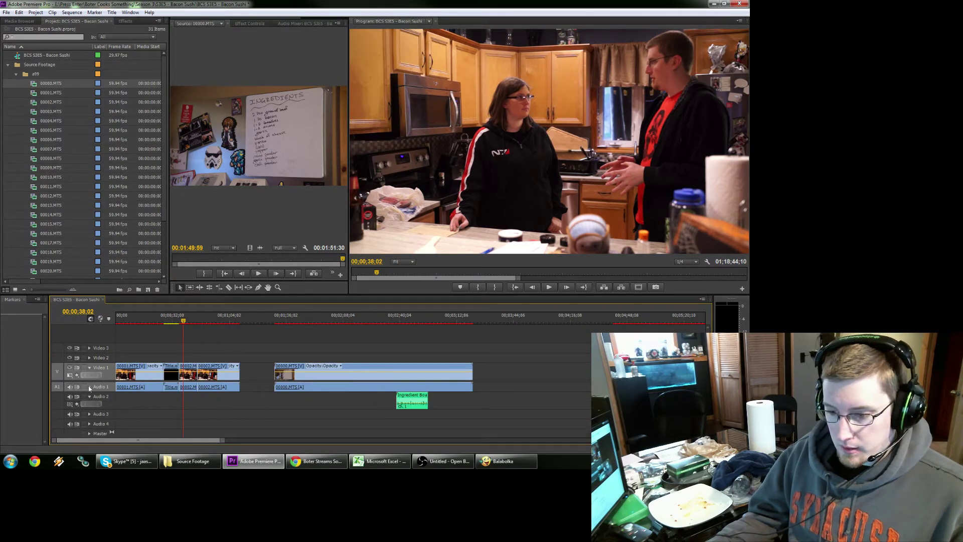
{"action": "left_click", "coordinate": [90, 386]}
{"action": "key", "text": "z"}
{"action": "left_click", "coordinate": [365, 407]}
{"action": "key", "text": "v"}
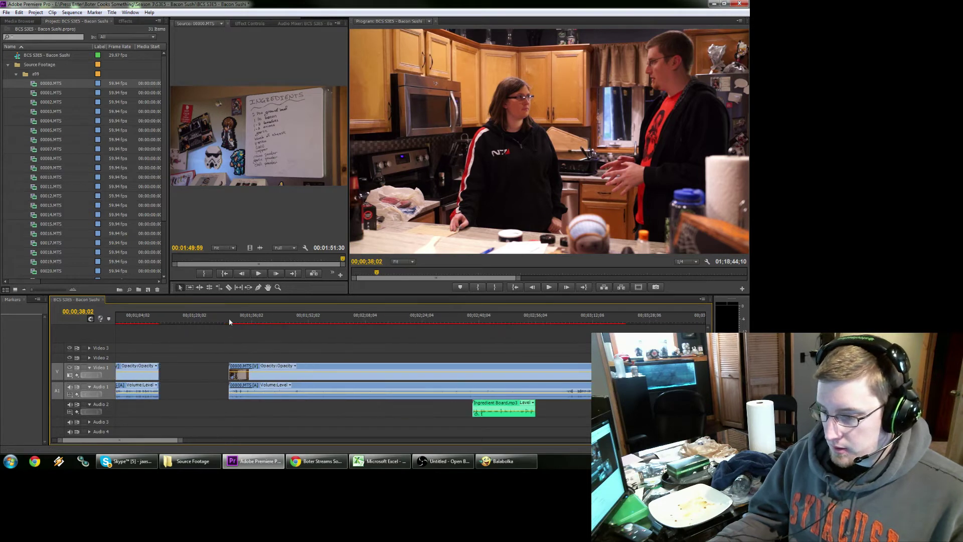
{"action": "scroll", "coordinate": [520, 365], "scroll_direction": "down", "scroll_amount": 10}
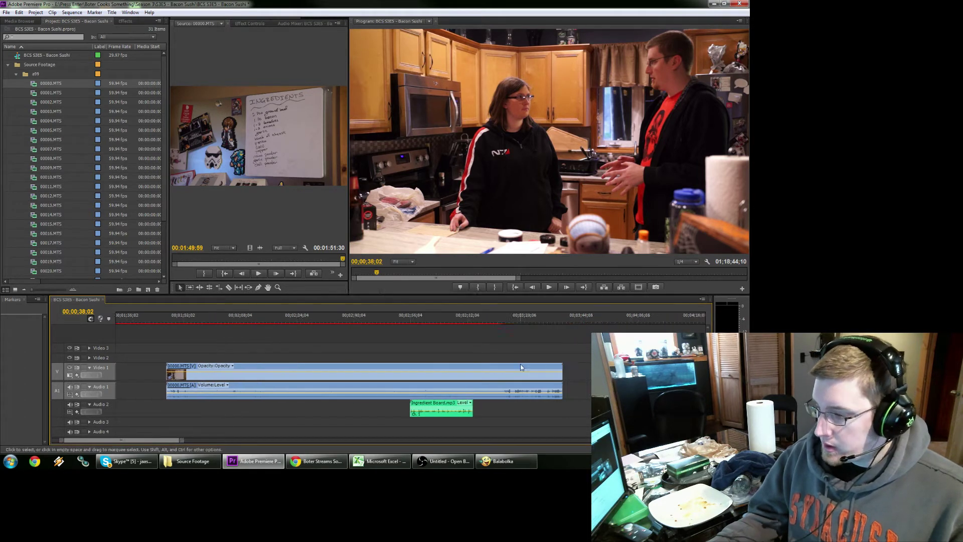
Play the start of the kitchen clip after the gap from 00;04;40;18 and split the clip at 00;04;49;18.
{"action": "left_click", "coordinate": [441, 320]}
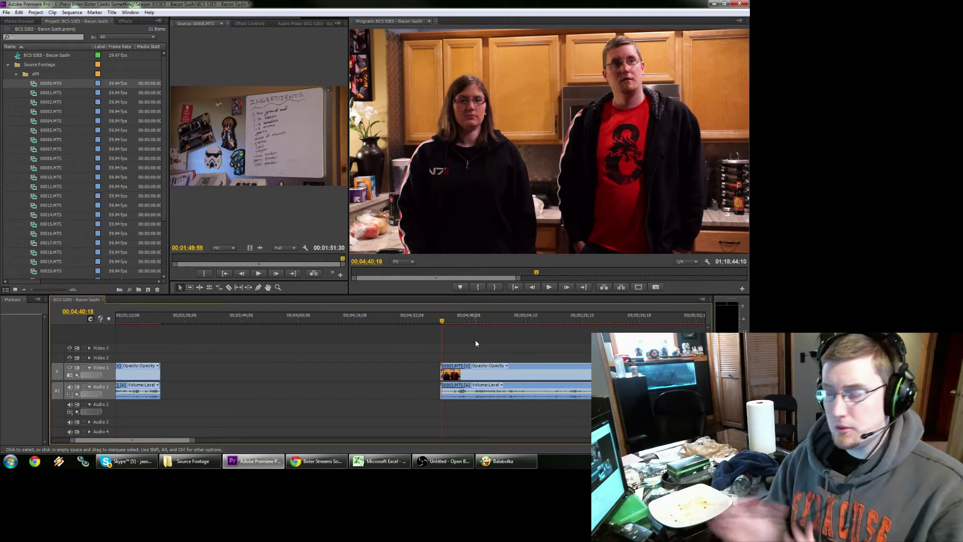
{"action": "key", "text": "space"}
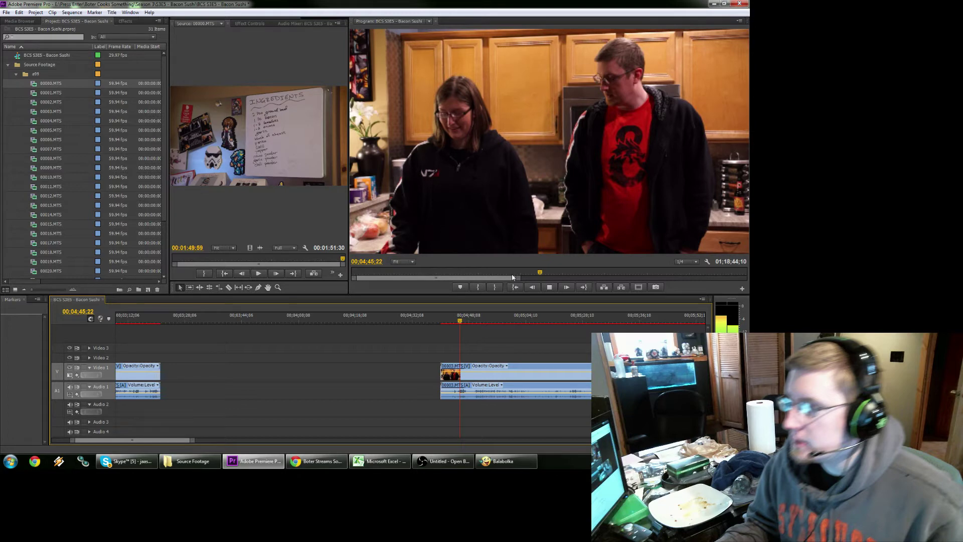
{"action": "left_click", "coordinate": [474, 320]}
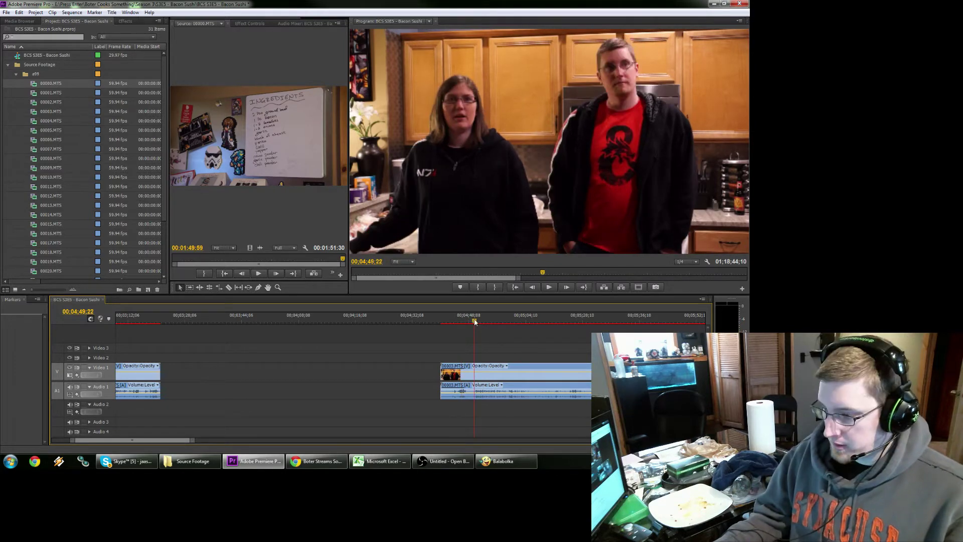
{"action": "key", "text": "ctrl+k"}
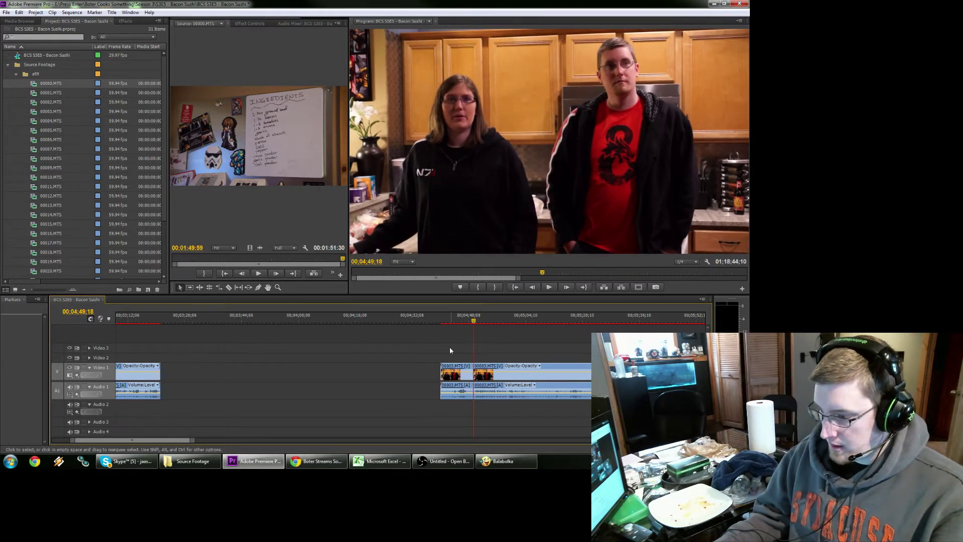
Delete only the Audio 1 part of the 00000.MTS whiteboard clip, keeping its video.
{"action": "scroll", "coordinate": [412, 412], "scroll_direction": "left", "scroll_amount": 7}
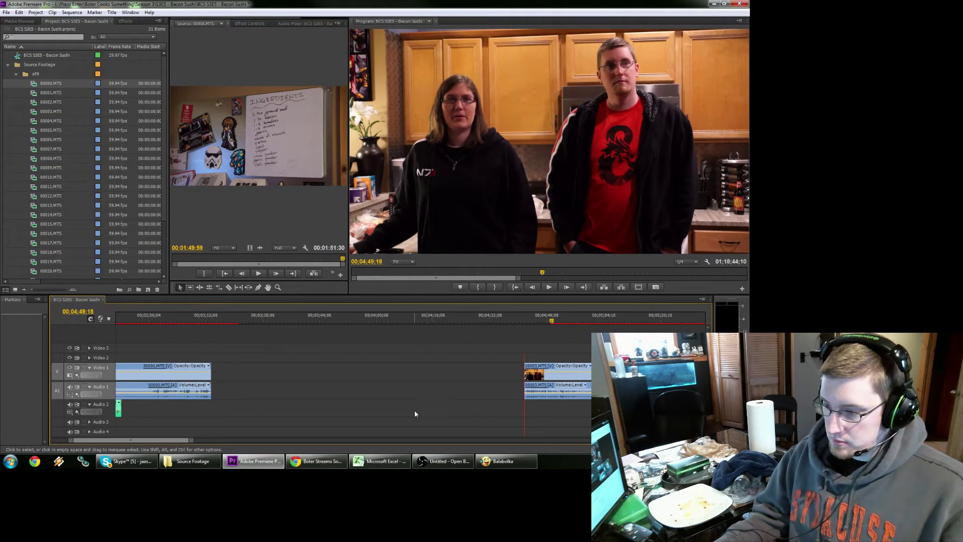
{"action": "scroll", "coordinate": [409, 424], "scroll_direction": "left", "scroll_amount": 6}
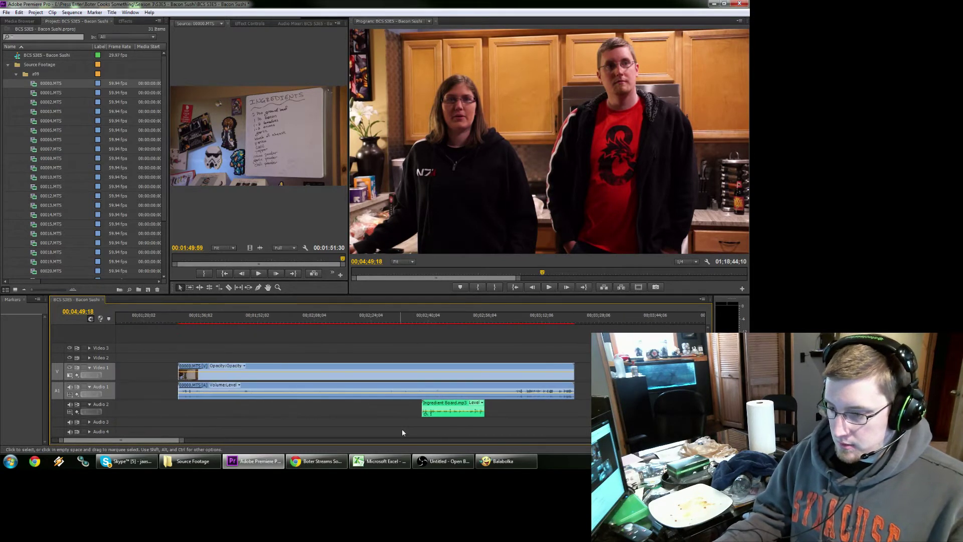
{"action": "left_click", "coordinate": [192, 319]}
{"action": "left_click_drag", "start_coordinate": [192, 319], "coordinate": [202, 320]}
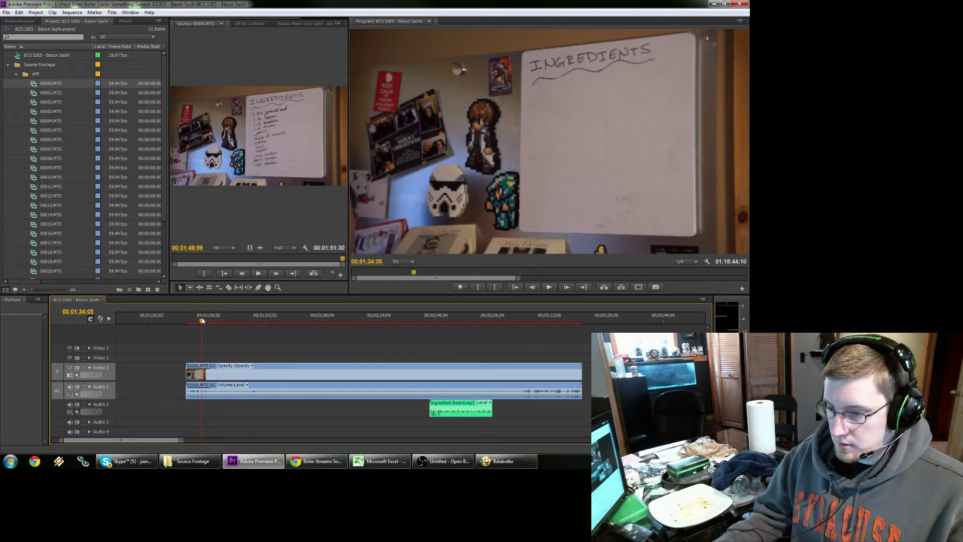
{"action": "left_click", "coordinate": [309, 377]}
{"action": "left_click", "coordinate": [273, 396], "text": "alt"}
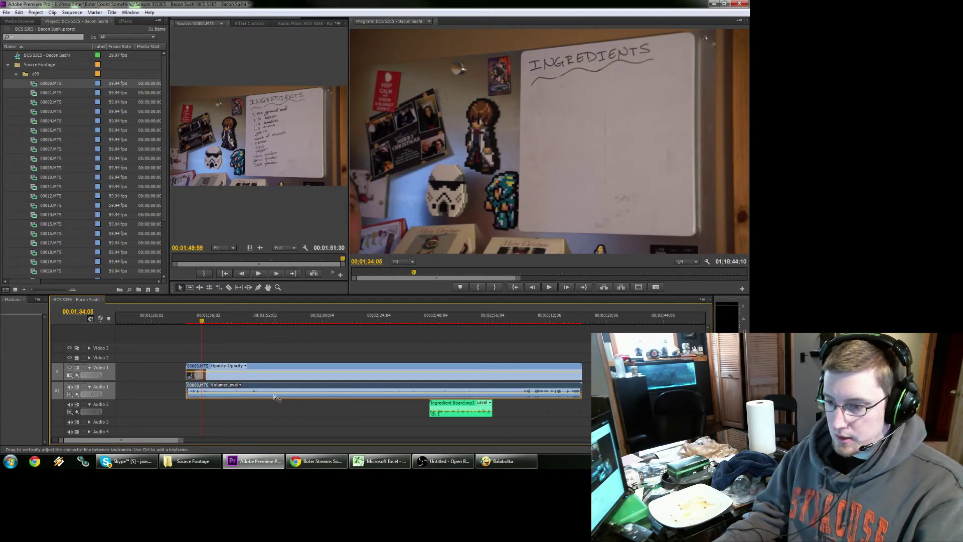
{"action": "key", "text": "Delete"}
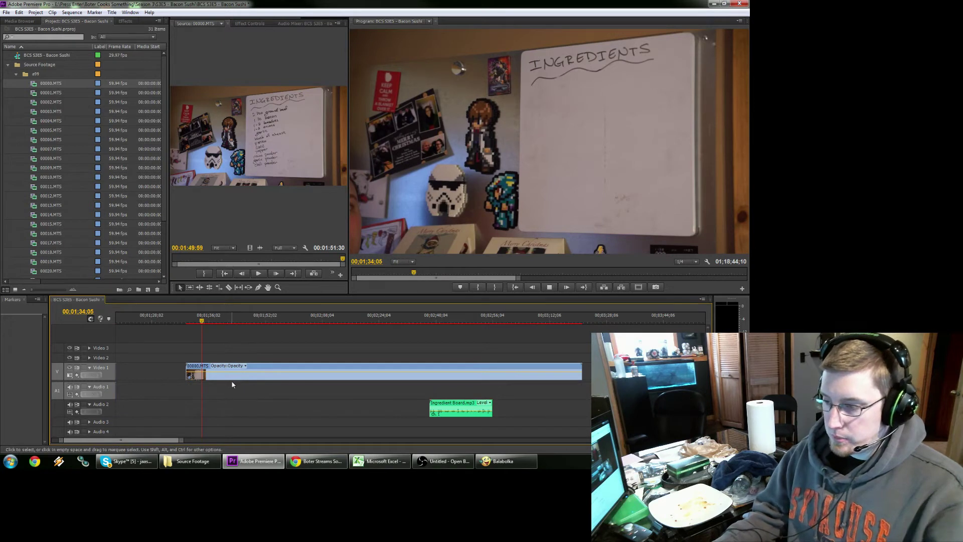
Move the playhead to 00;01;34;20, set the whiteboard clip's Motion scale to 125, and save the project.
{"action": "key", "text": "space"}
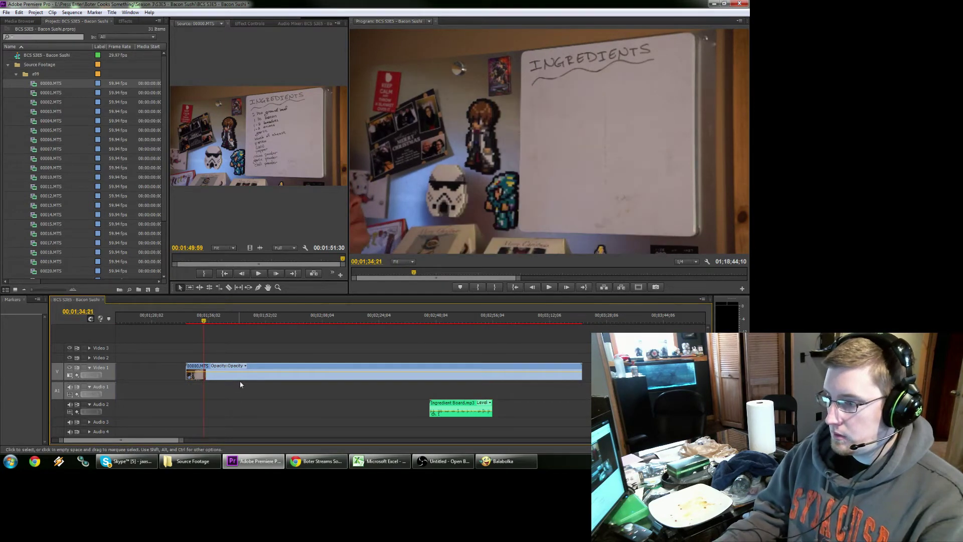
{"action": "key", "text": "Left"}
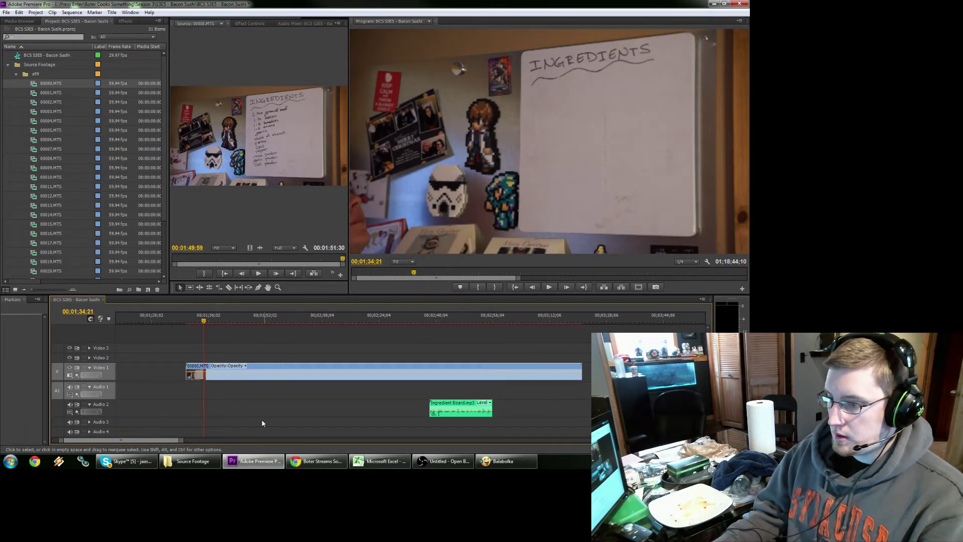
{"action": "left_click", "coordinate": [236, 377]}
{"action": "left_click", "coordinate": [255, 24]}
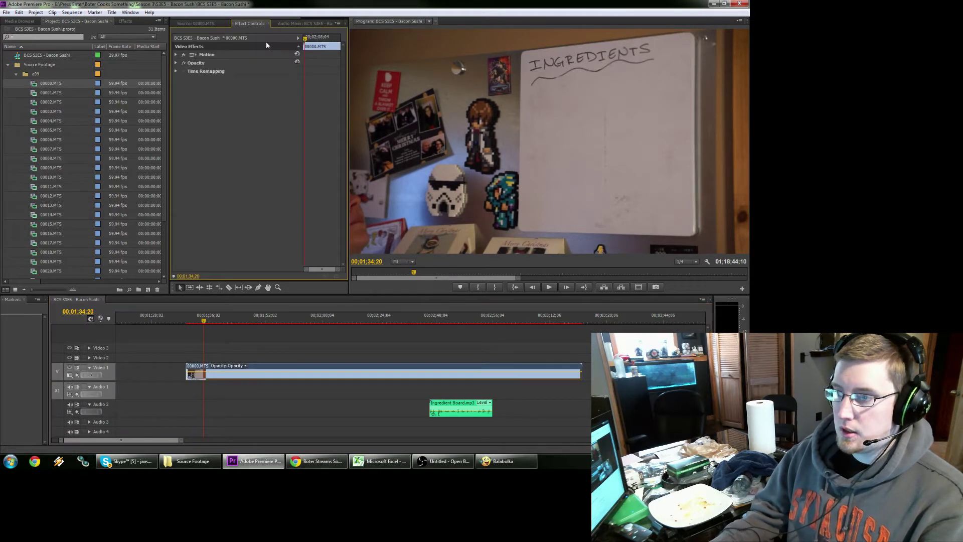
{"action": "left_click", "coordinate": [175, 55]}
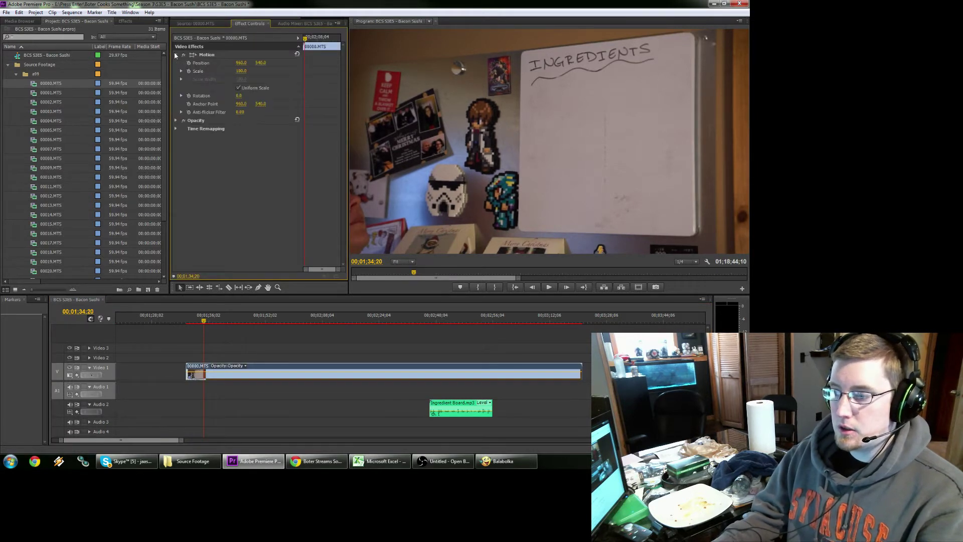
{"action": "left_click", "coordinate": [243, 71]}
{"action": "type", "text": "125"}
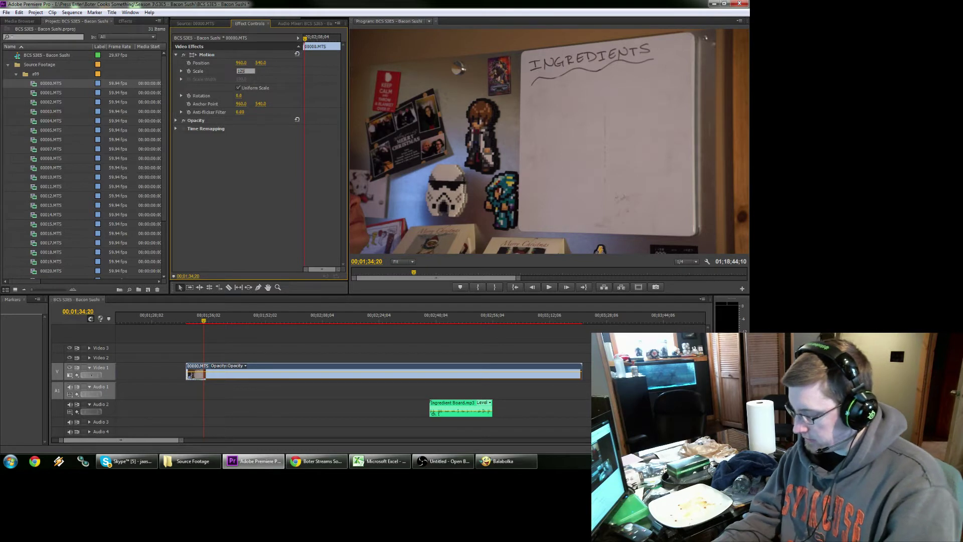
{"action": "key", "text": "Return"}
{"action": "key", "text": "ctrl+s"}
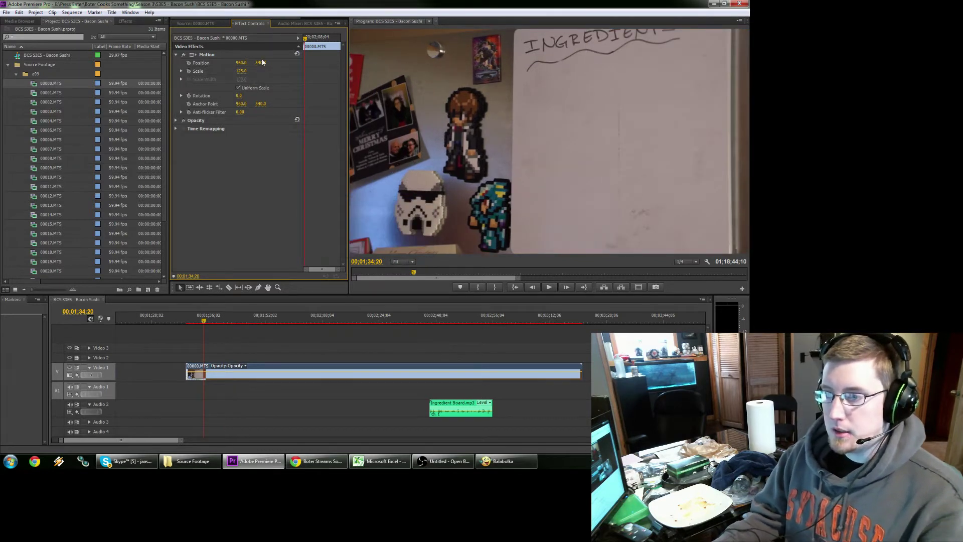
Reposition the enlarged whiteboard clip further left and set its vertical position to 600 so the Ingredients heading is fully framed.
{"action": "left_click_drag", "start_coordinate": [241, 63], "coordinate": [183, 62]}
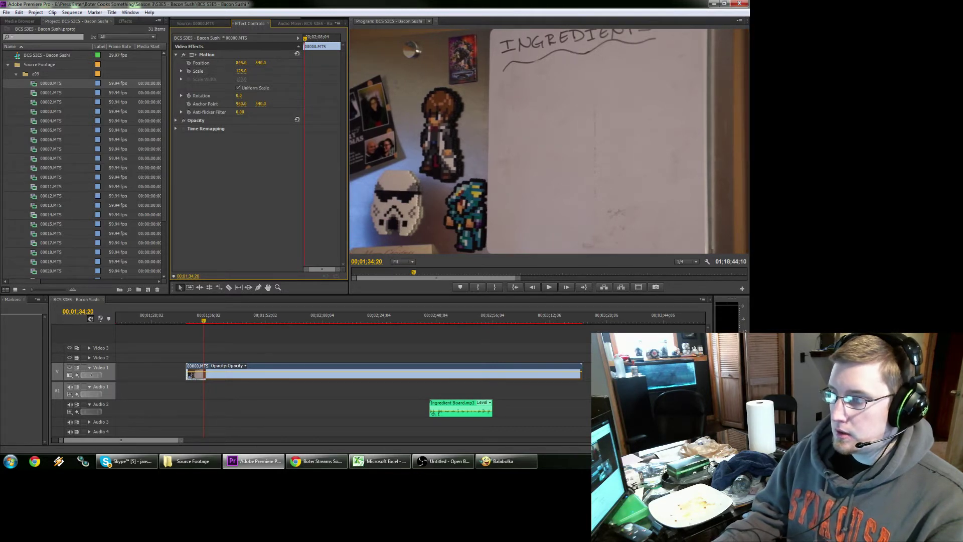
{"action": "left_click_drag", "start_coordinate": [260, 63], "coordinate": [291, 63]}
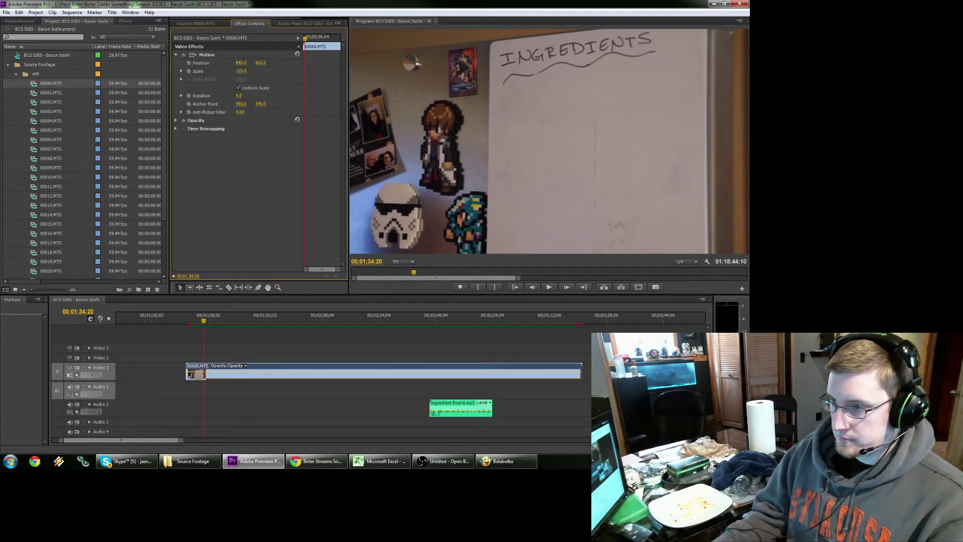
{"action": "left_click", "coordinate": [262, 63]}
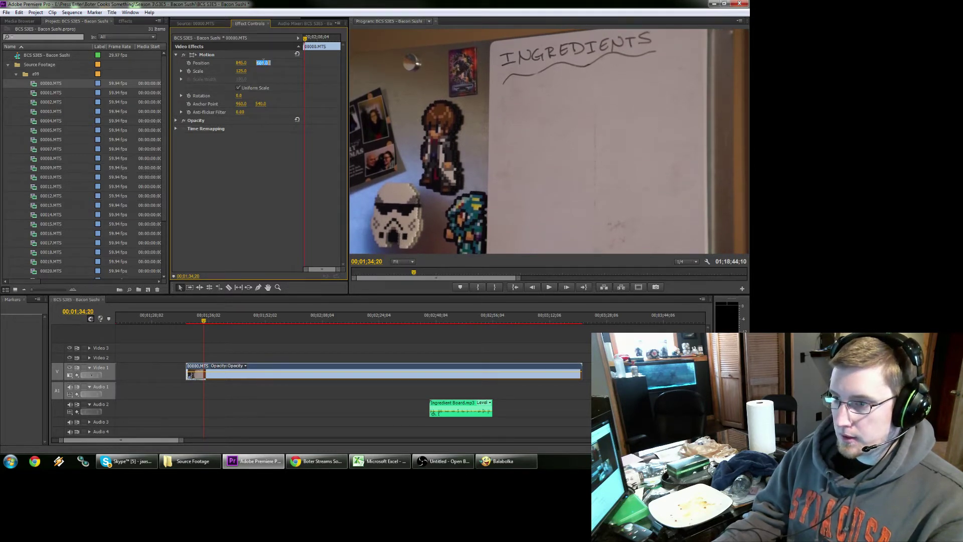
{"action": "type", "text": "600"}
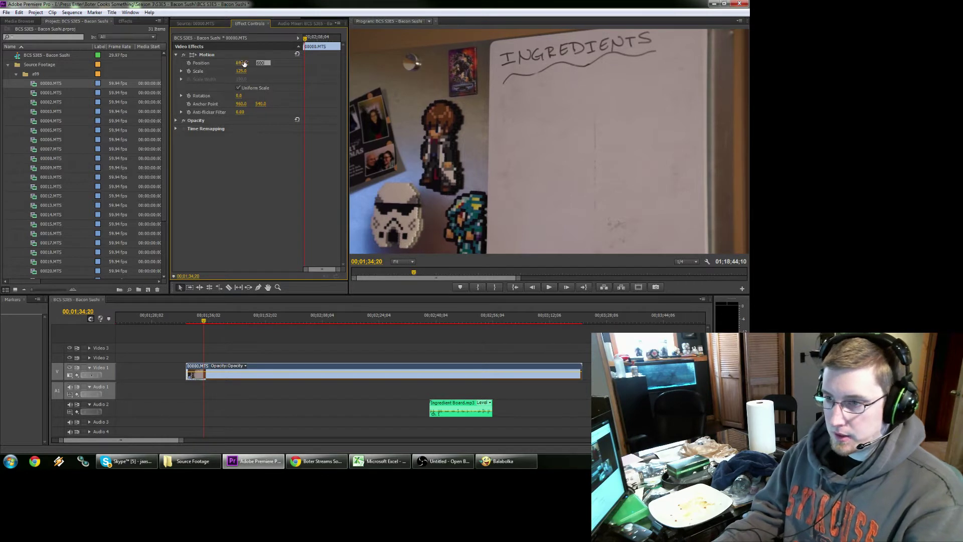
{"action": "key", "text": "Return"}
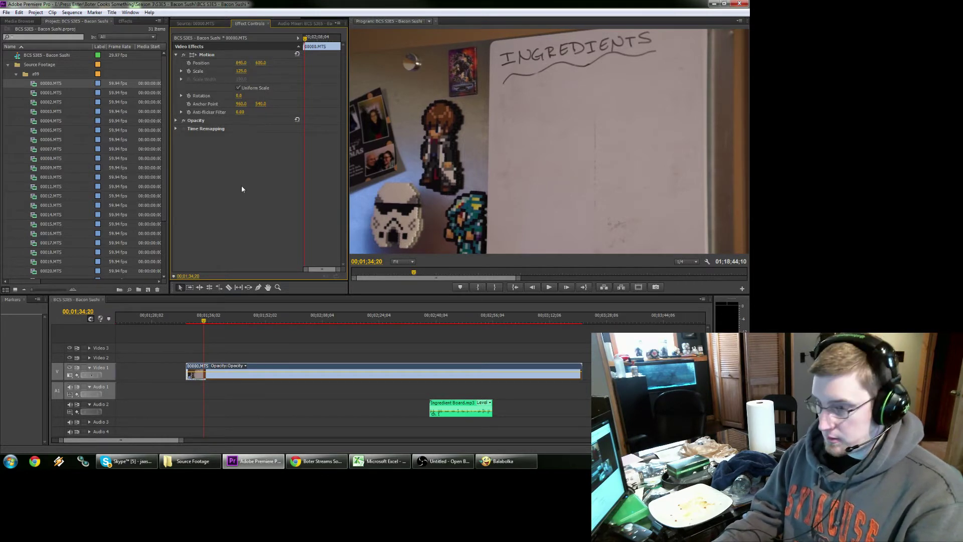
Trim the whiteboard clip's start to 00;01;34;20 and split the clip at 00;01;52;08.
{"action": "left_click", "coordinate": [208, 353]}
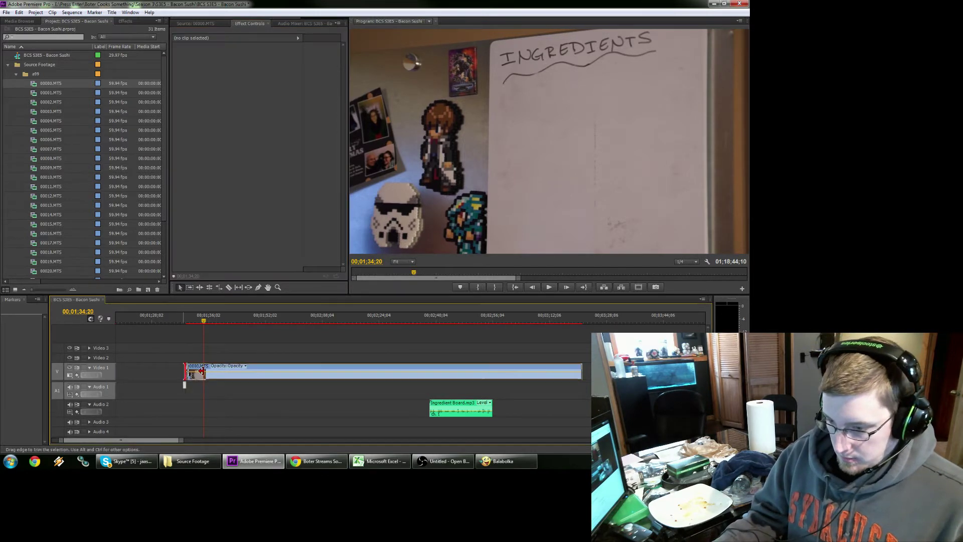
{"action": "left_click_drag", "start_coordinate": [201, 371], "coordinate": [199, 370]}
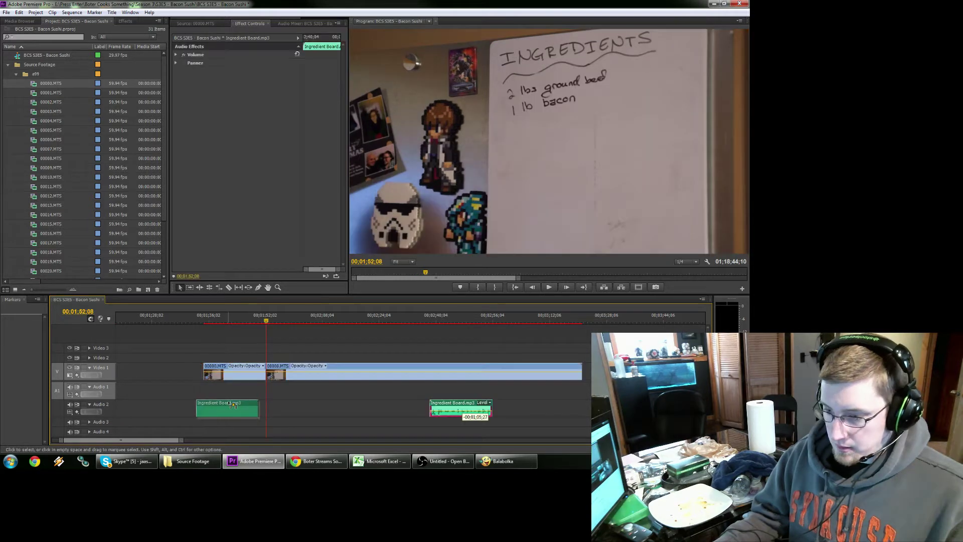
Align Ingredient Board.mp3 with the start of the trimmed whiteboard clip and split the audio at 00;01;38;19.
{"action": "left_click_drag", "start_coordinate": [203, 338], "coordinate": [204, 338]}
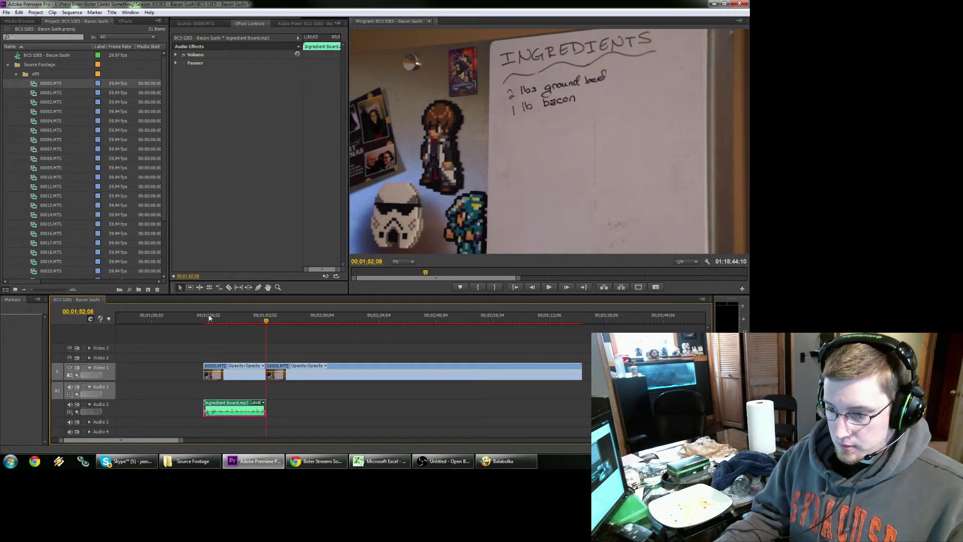
{"action": "left_click", "coordinate": [204, 317]}
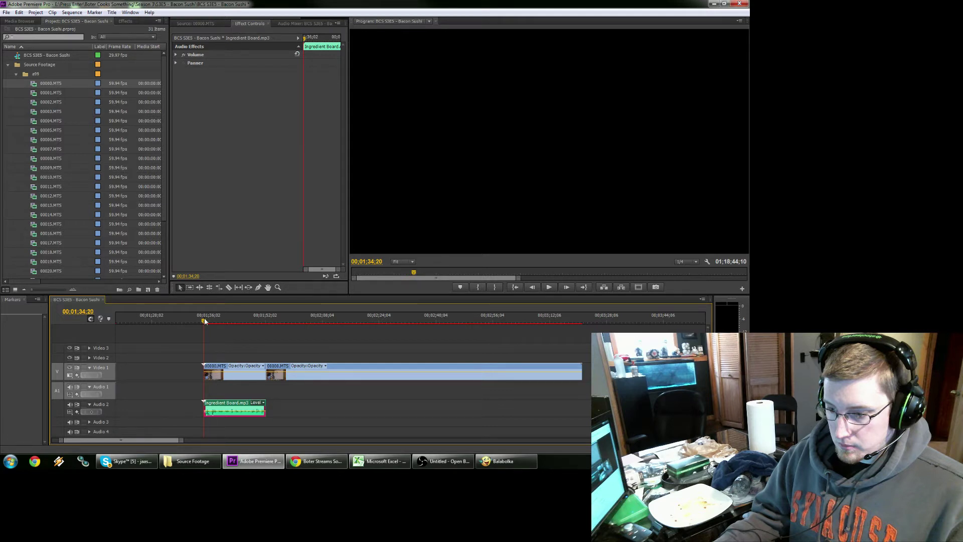
{"action": "left_click_drag", "start_coordinate": [205, 321], "coordinate": [217, 321]}
{"action": "key", "text": "ctrl+k"}
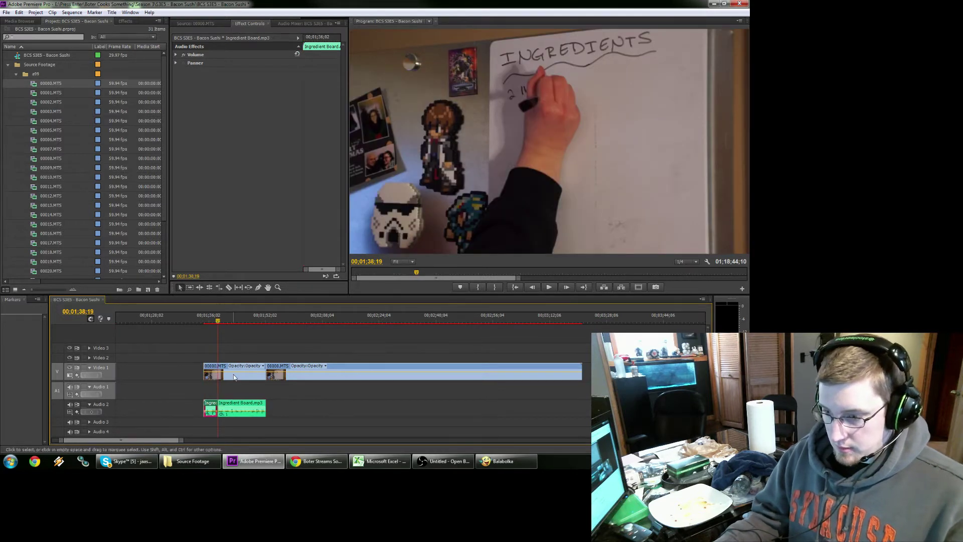
Set the speed of the first whiteboard segment to 400%.
{"action": "right_click", "coordinate": [234, 377]}
{"action": "left_click", "coordinate": [264, 247]}
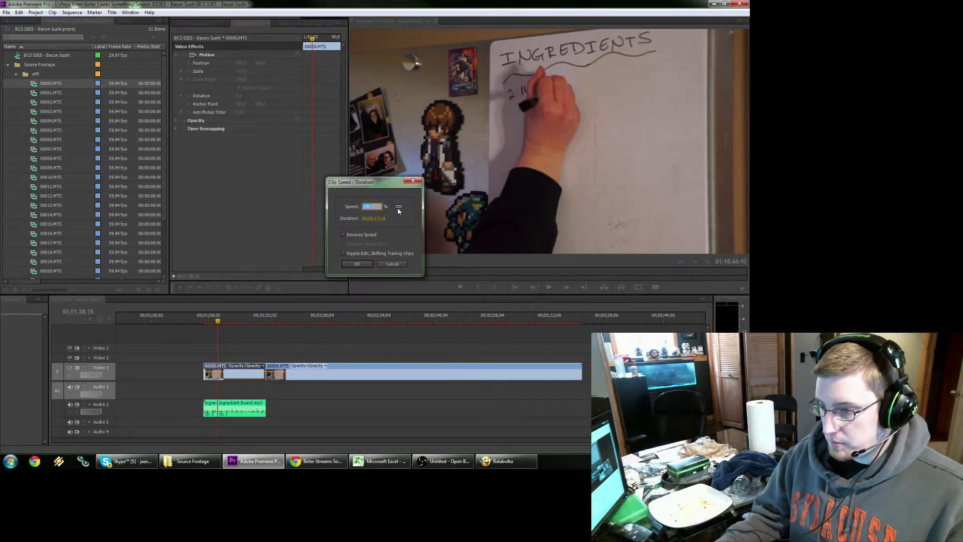
{"action": "left_click", "coordinate": [356, 263]}
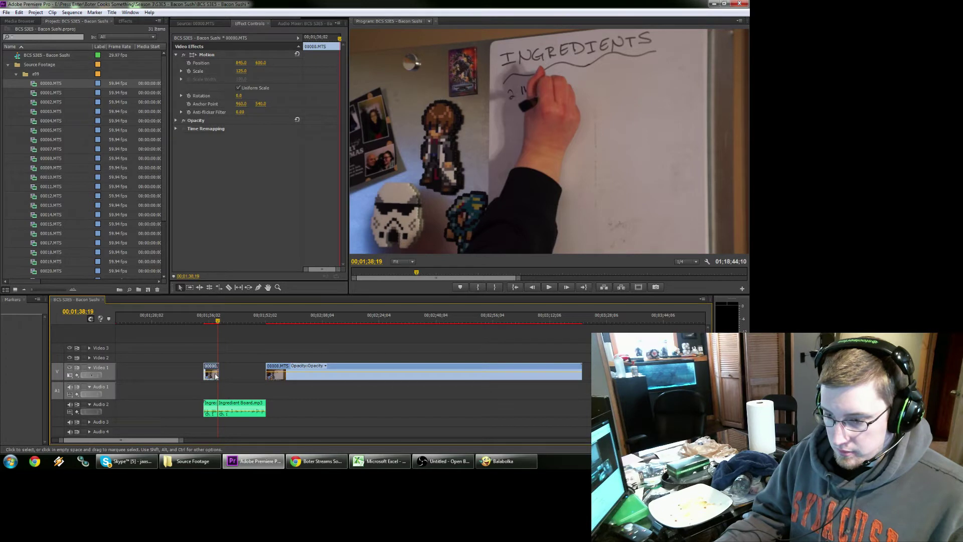
Move the second piece of Ingredient Board.mp3 further along Audio 2, leaving a gap after the first piece.
{"action": "key", "text": "="}
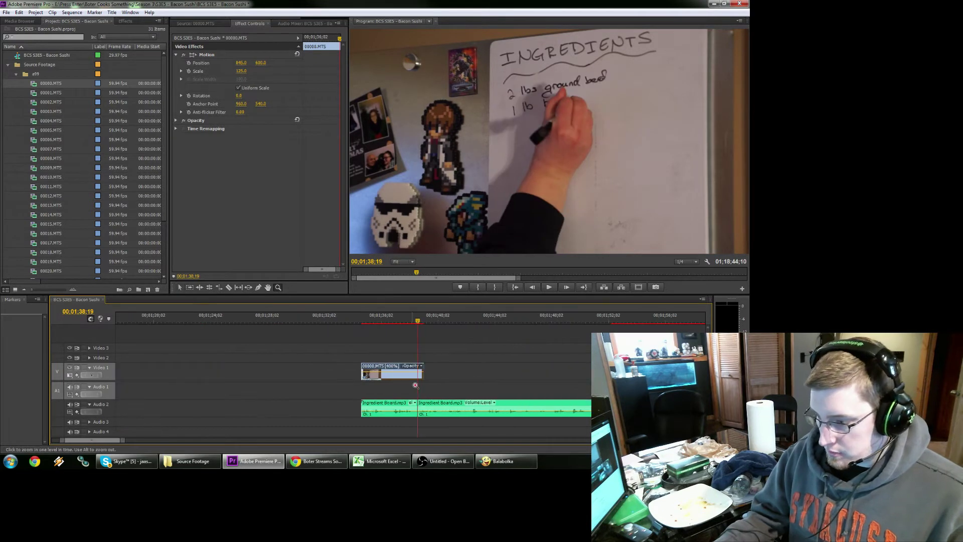
{"action": "left_click_drag", "start_coordinate": [437, 414], "coordinate": [551, 415]}
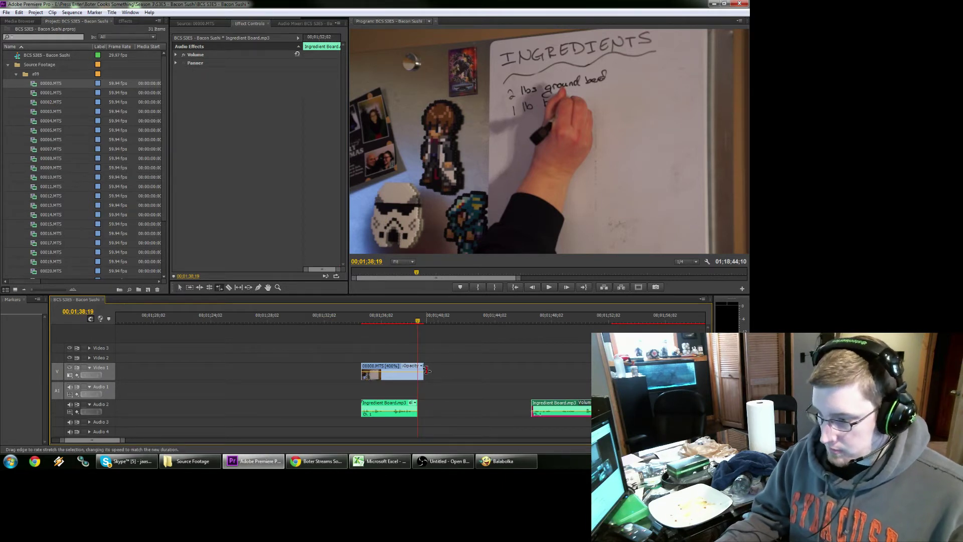
Rate-stretch the first whiteboard clip so that it ends with the first Ingredient Board.mp3 piece.
{"action": "key", "text": "x"}
{"action": "left_click_drag", "start_coordinate": [423, 370], "coordinate": [415, 370]}
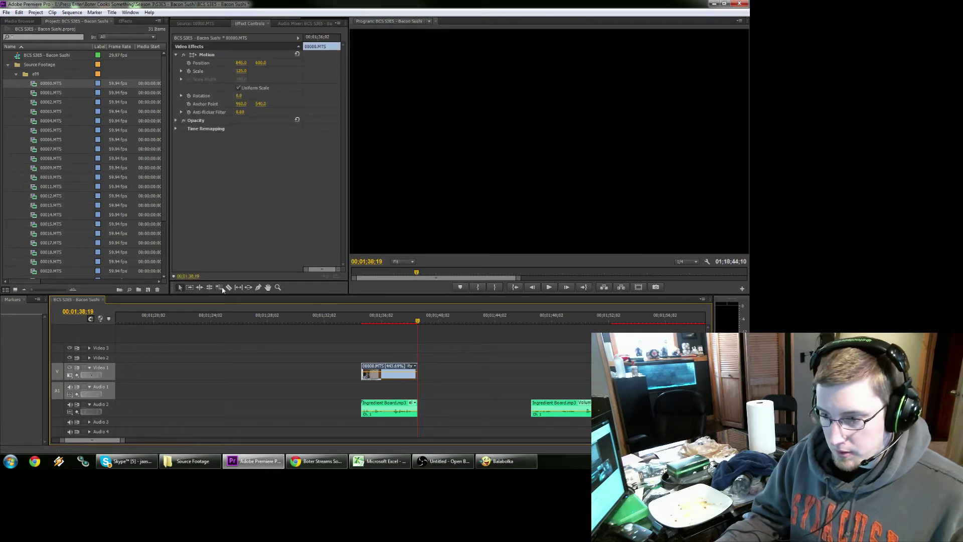
{"action": "left_click", "coordinate": [415, 321]}
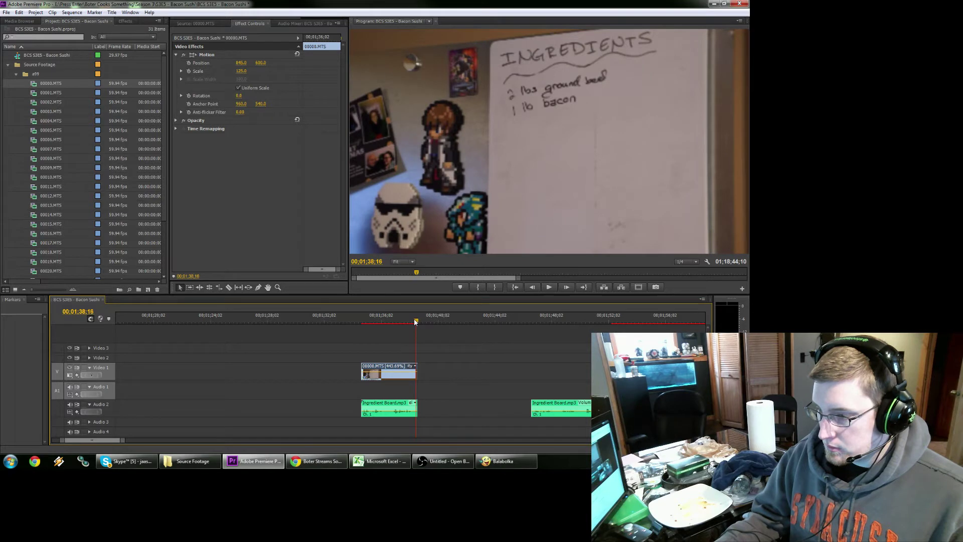
Turn on Frame Blend for the sped-up whiteboard clip and check its last frame.
{"action": "right_click", "coordinate": [386, 372]}
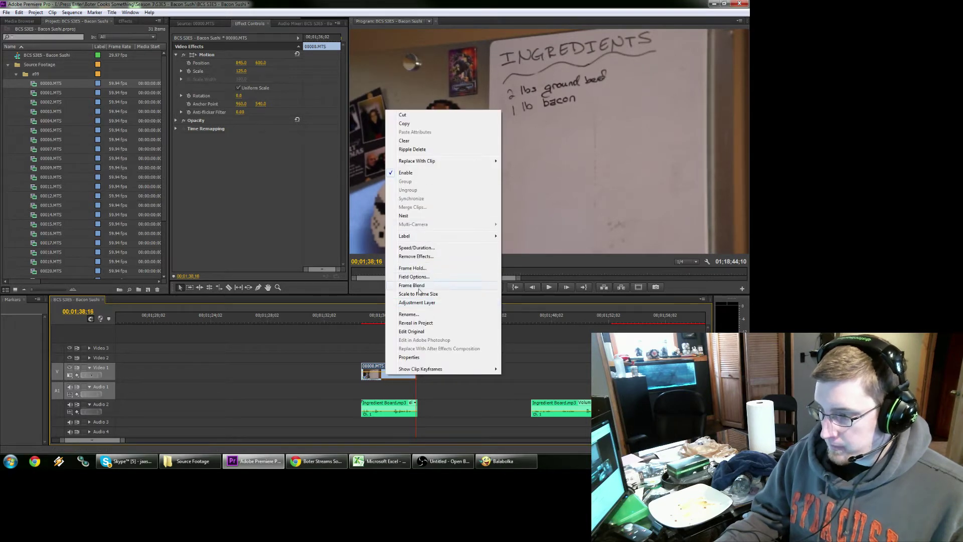
{"action": "left_click", "coordinate": [422, 285]}
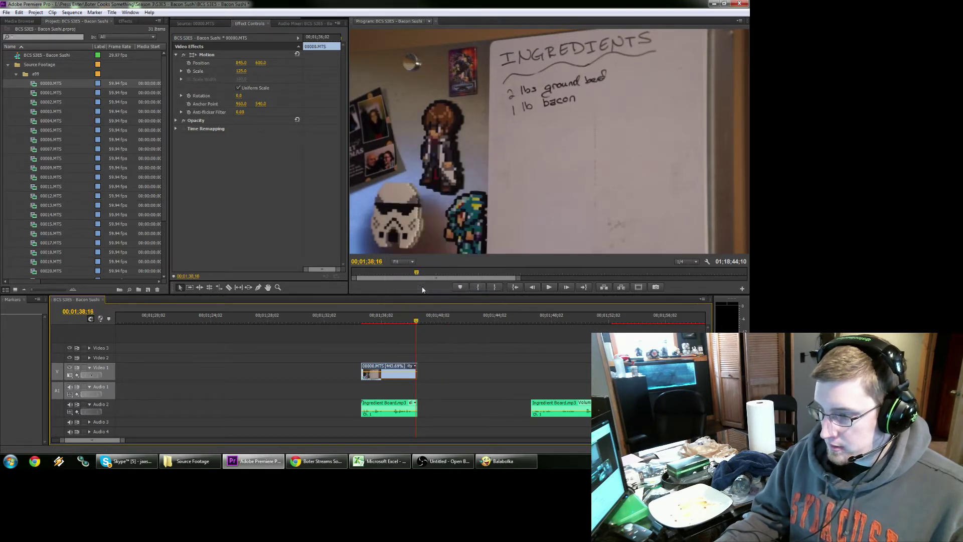
{"action": "key", "text": "Down"}
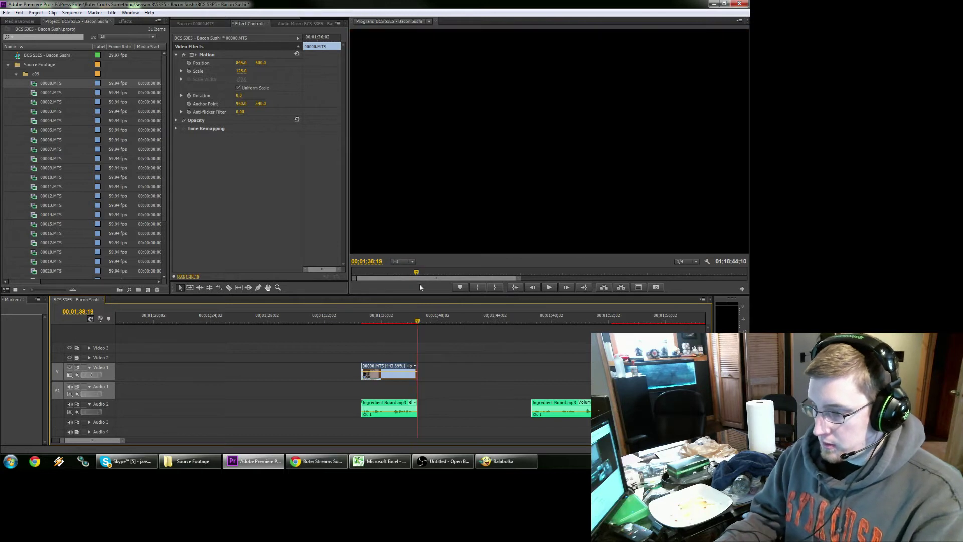
{"action": "key", "text": "Left"}
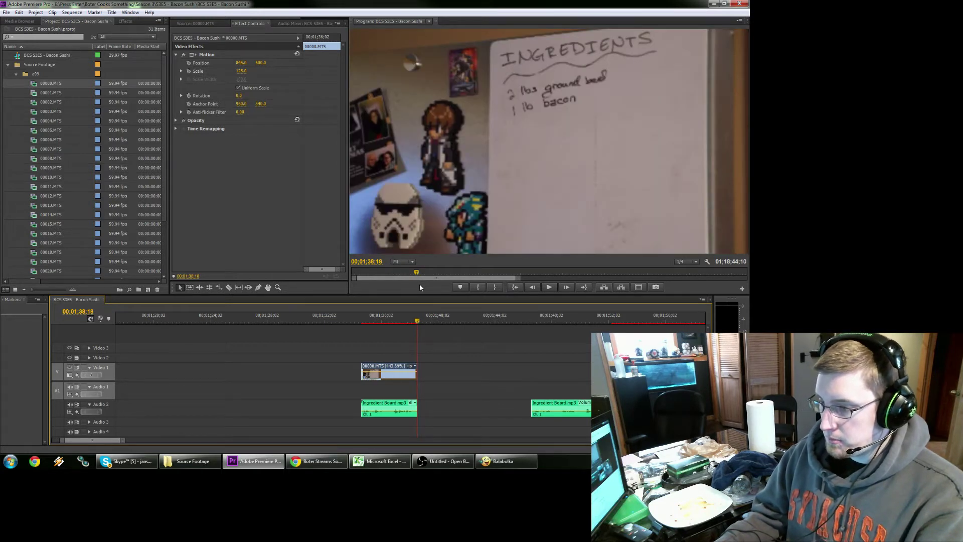
Move the first Ingredient Board.mp3 piece to Audio 1 and close the gap before the sped-up whiteboard clip.
{"action": "left_click", "coordinate": [362, 320]}
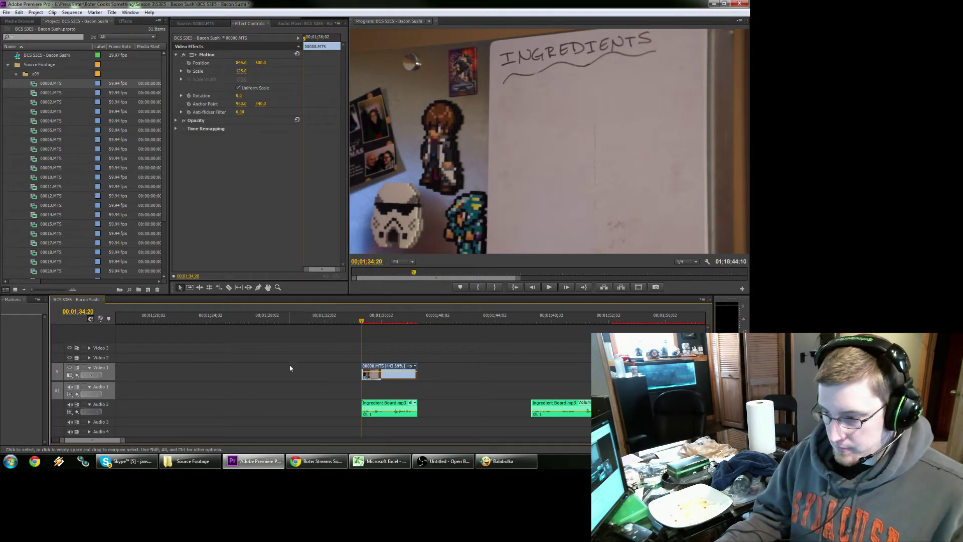
{"action": "scroll", "coordinate": [316, 372], "scroll_direction": "up", "scroll_amount": 3}
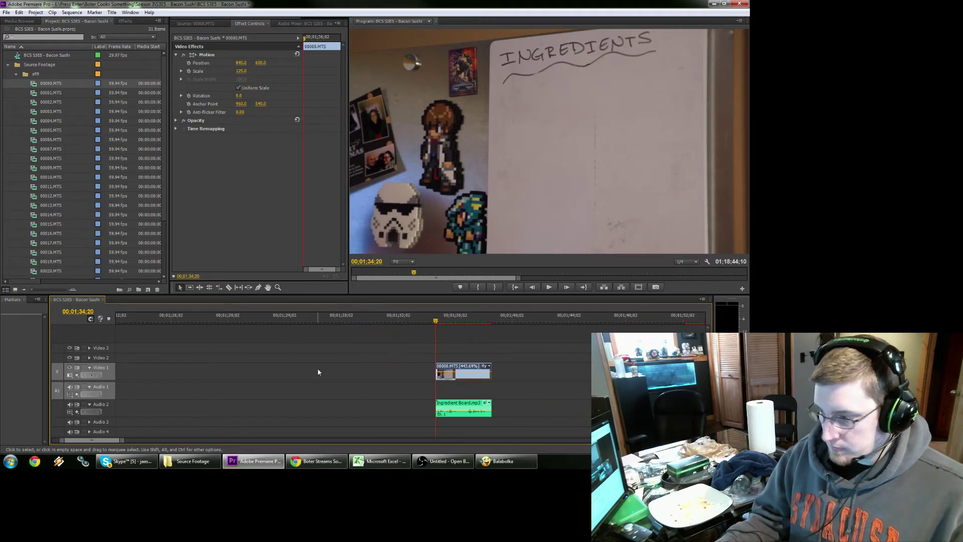
{"action": "scroll", "coordinate": [320, 369], "scroll_direction": "up", "scroll_amount": 5}
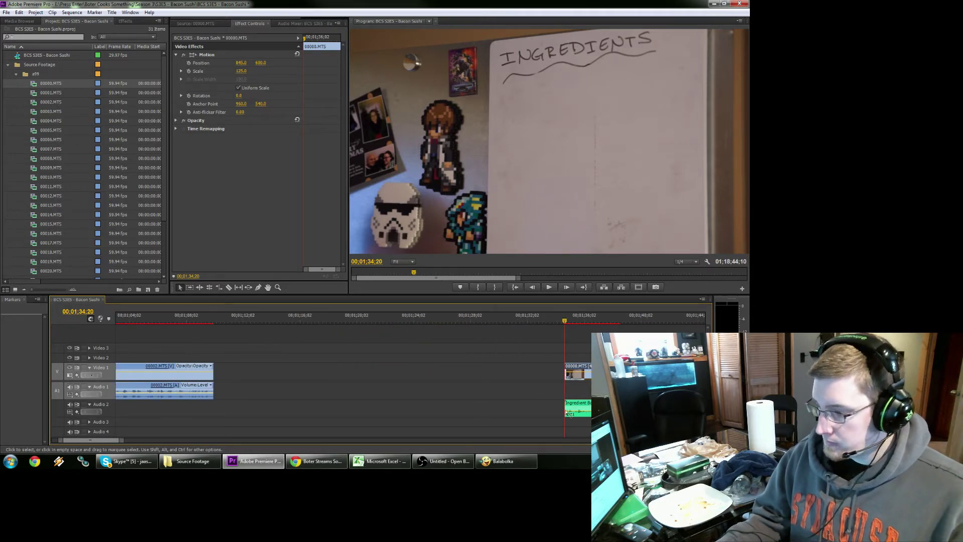
{"action": "left_click_drag", "start_coordinate": [577, 407], "coordinate": [576, 390]}
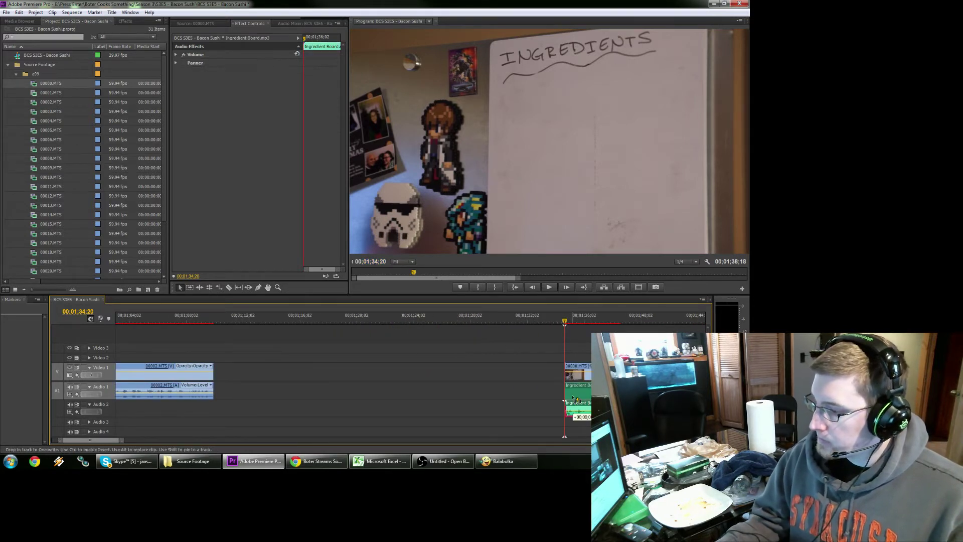
{"action": "key", "text": "ctrl+z"}
{"action": "key", "text": "ctrl+z"}
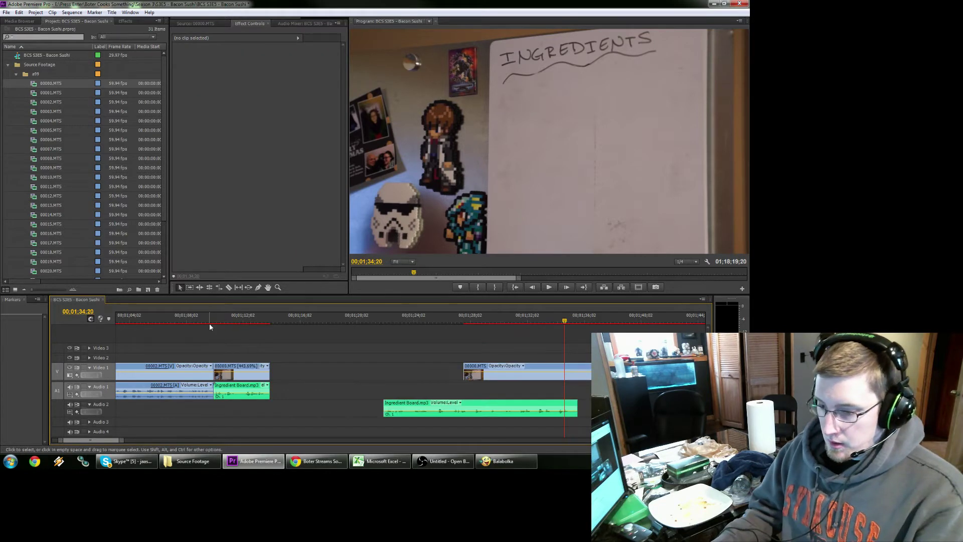
Review the transition from the kitchen clip through the sped-up whiteboard clip.
{"action": "key", "text": "space"}
{"action": "left_click", "coordinate": [202, 321]}
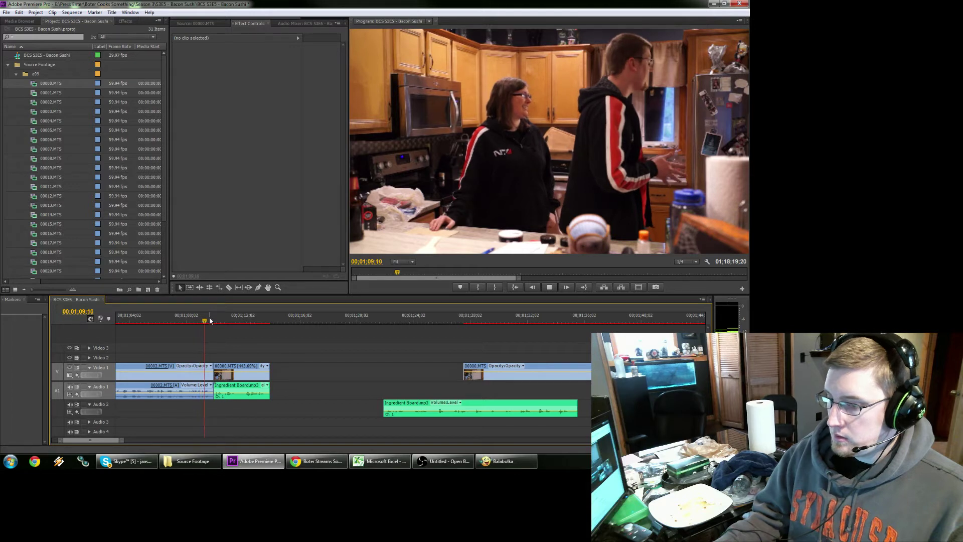
{"action": "left_click_drag", "start_coordinate": [211, 320], "coordinate": [270, 319]}
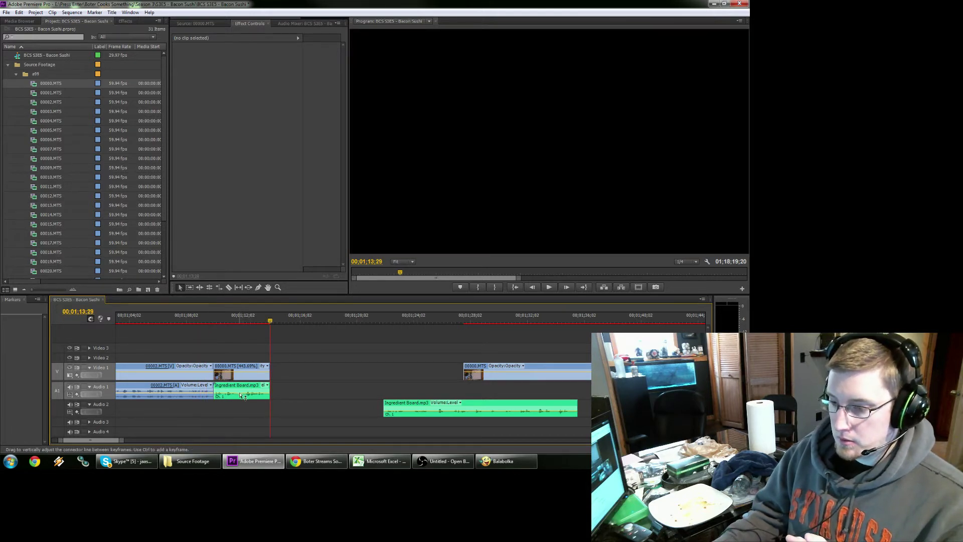
Return the first Ingredient Board.mp3 piece to Audio 2 and align the second piece with the start of the remaining whiteboard clip.
{"action": "left_click", "coordinate": [242, 397]}
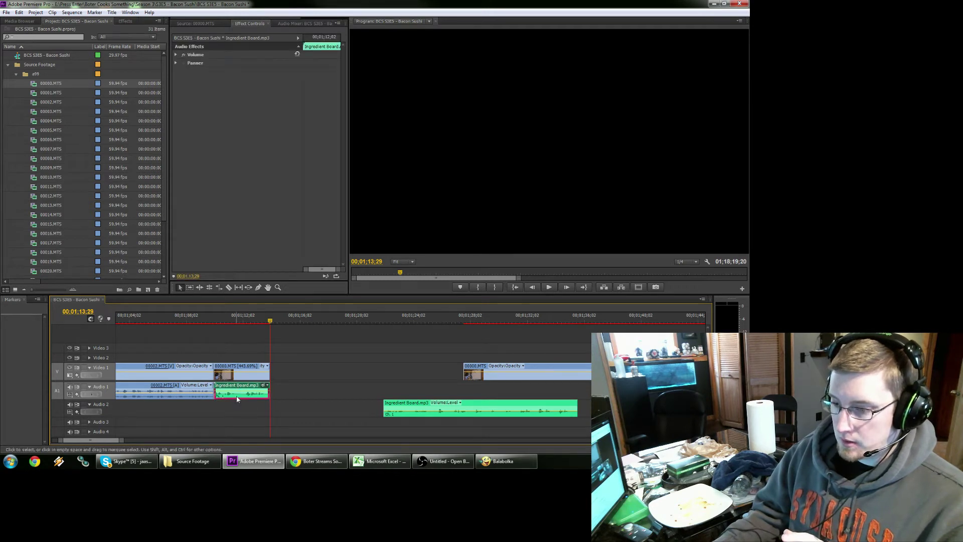
{"action": "left_click_drag", "start_coordinate": [238, 399], "coordinate": [237, 416]}
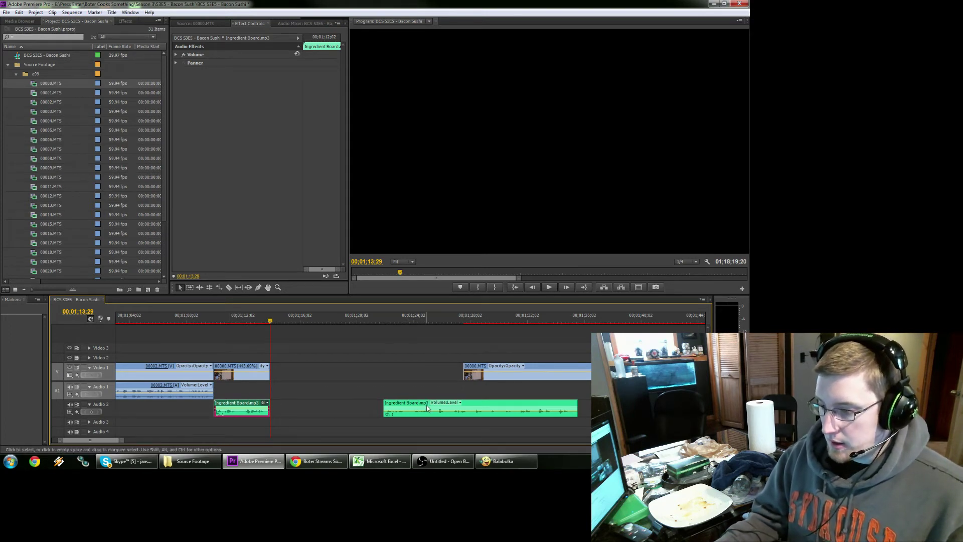
{"action": "left_click_drag", "start_coordinate": [427, 407], "coordinate": [508, 404]}
Move 00003.MTS earlier onto Video 2, starting at 00;02;17;13, and put both Ingredient Board.mp3 pieces on Audio 3.
{"action": "key", "text": "backslash"}
{"action": "key", "text": "z"}
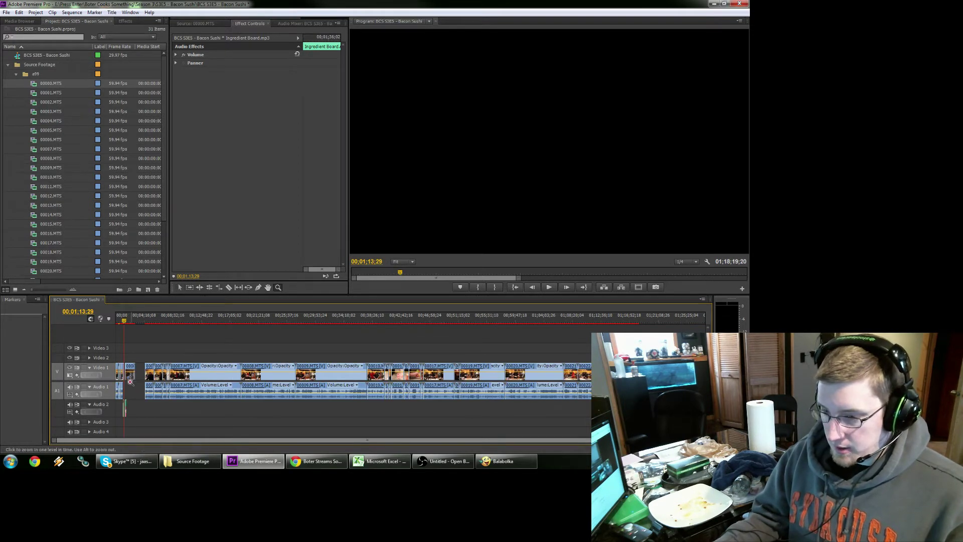
{"action": "left_click", "coordinate": [130, 382]}
{"action": "left_click", "coordinate": [156, 375]}
{"action": "left_click", "coordinate": [184, 365]}
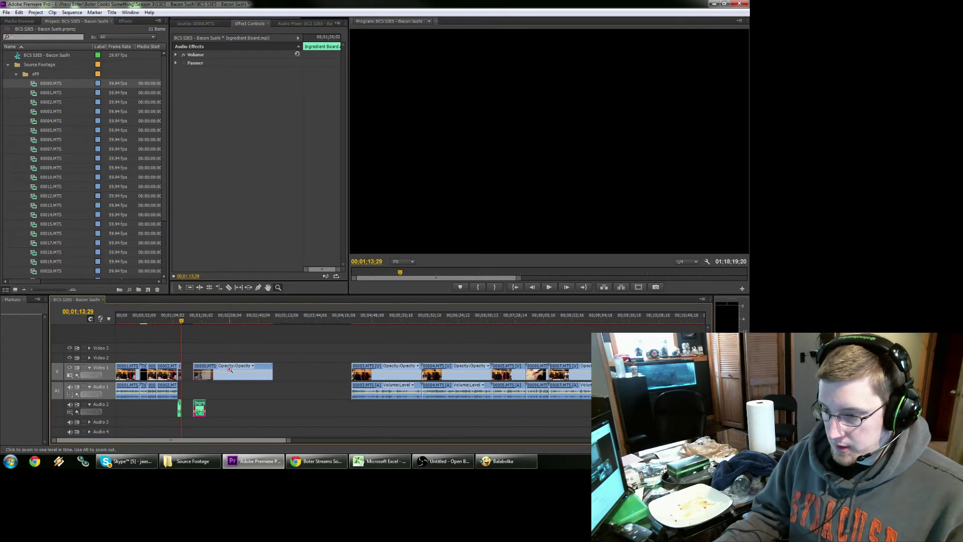
{"action": "left_click", "coordinate": [229, 368]}
{"action": "key", "text": "v"}
{"action": "left_click_drag", "start_coordinate": [633, 370], "coordinate": [369, 382]}
{"action": "mouse_move", "coordinate": [296, 424]}
{"action": "left_mouse_down"}
{"action": "mouse_move", "coordinate": [228, 413]}
{"action": "mouse_move", "coordinate": [284, 424]}
{"action": "left_mouse_up"}
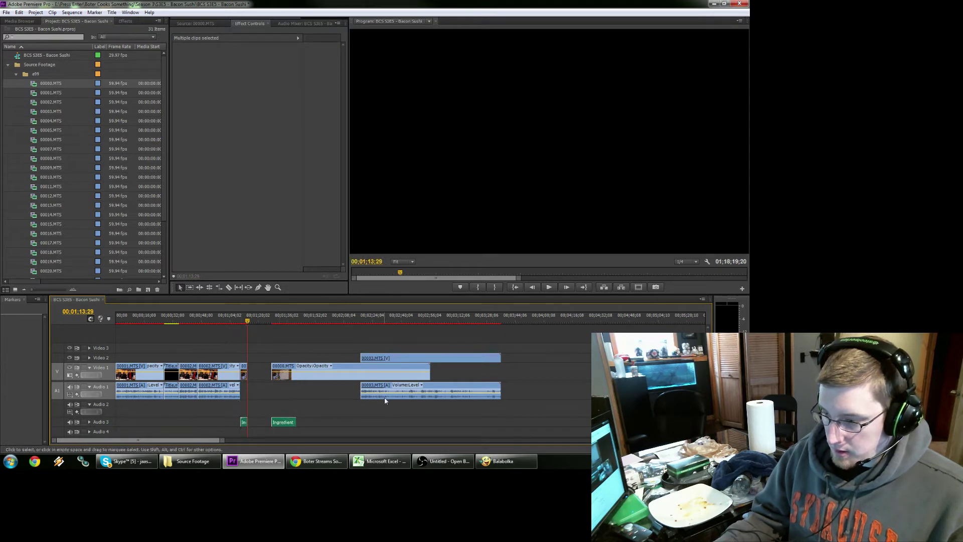
Move the audio of 00003.MTS to Audio 2 and shift the remaining whiteboard clip on Video 1 beyond the end of 00003.MTS.
{"action": "left_click_drag", "start_coordinate": [384, 396], "coordinate": [387, 409]}
{"action": "left_click_drag", "start_coordinate": [301, 374], "coordinate": [554, 372]}
{"action": "left_click_drag", "start_coordinate": [435, 371], "coordinate": [435, 370]}
Play 00003.MTS from its start and split its video and audio at 00;02;33;08.
{"action": "left_click", "coordinate": [360, 318]}
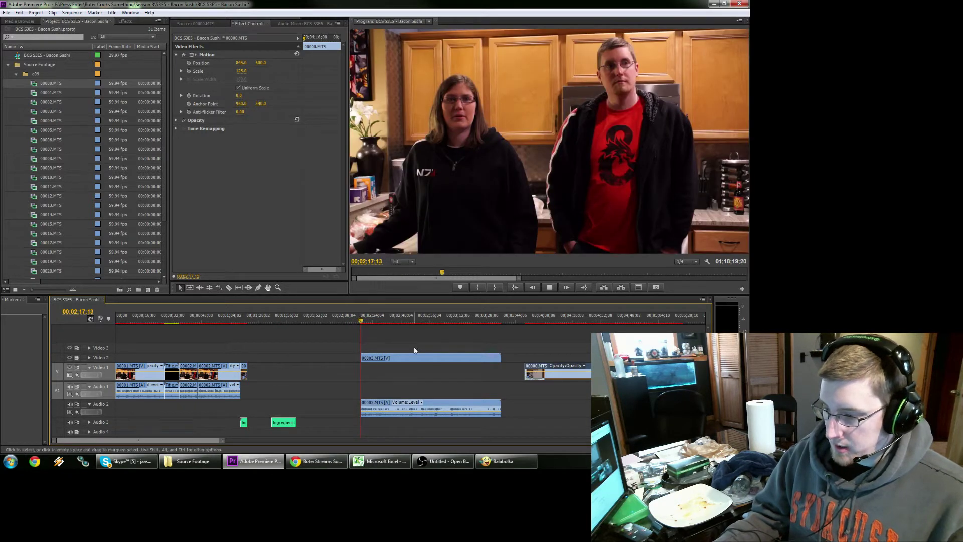
{"action": "key", "text": "space"}
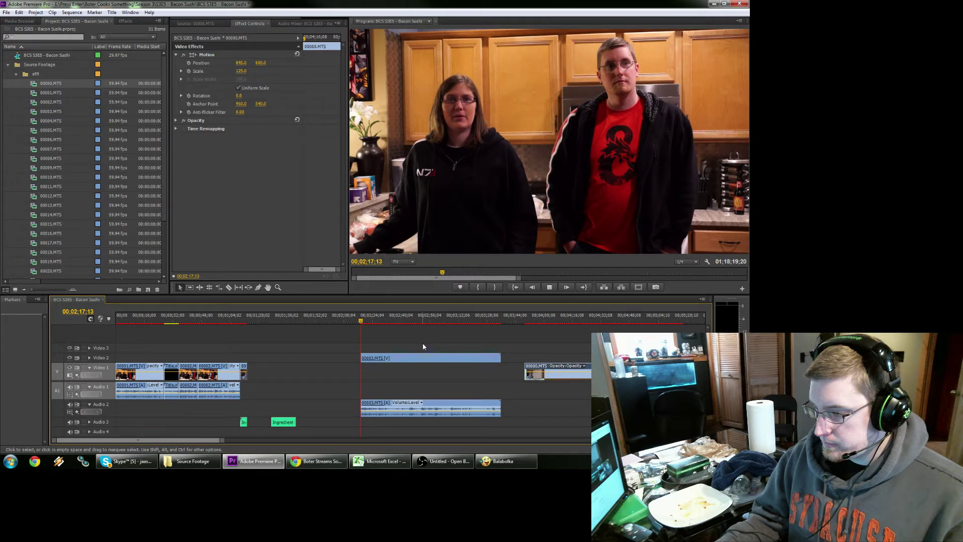
{"action": "key", "text": "space"}
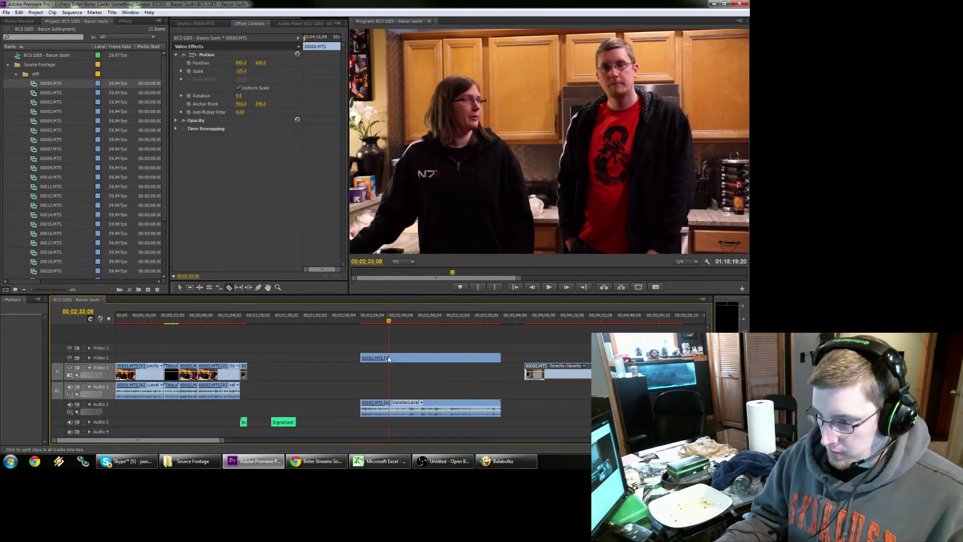
{"action": "key", "text": "ctrl+k"}
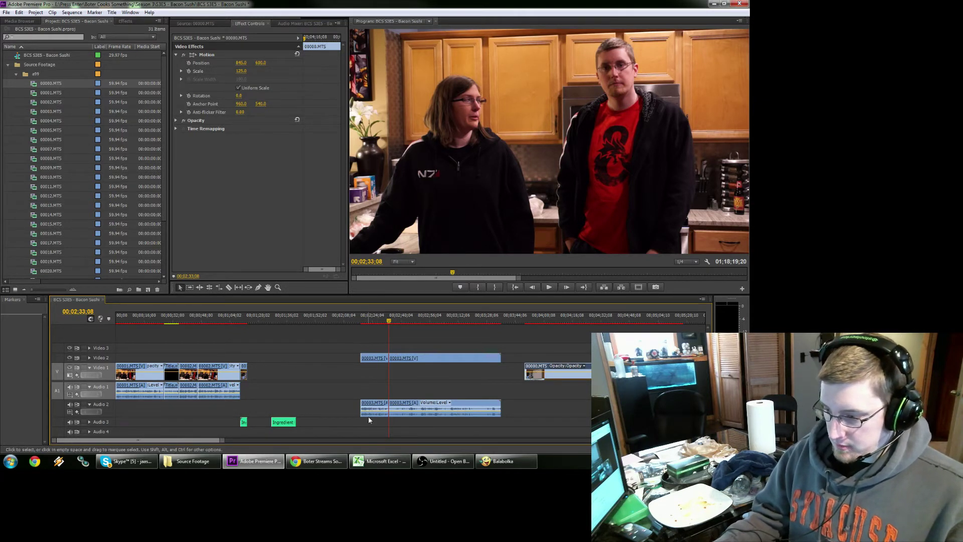
Place the first 00003.MTS piece on Video 1 and Audio 1 after the sped-up whiteboard clip, with the second Ingredient Board.mp3 piece following it.
{"action": "left_click_drag", "start_coordinate": [368, 413], "coordinate": [368, 396]}
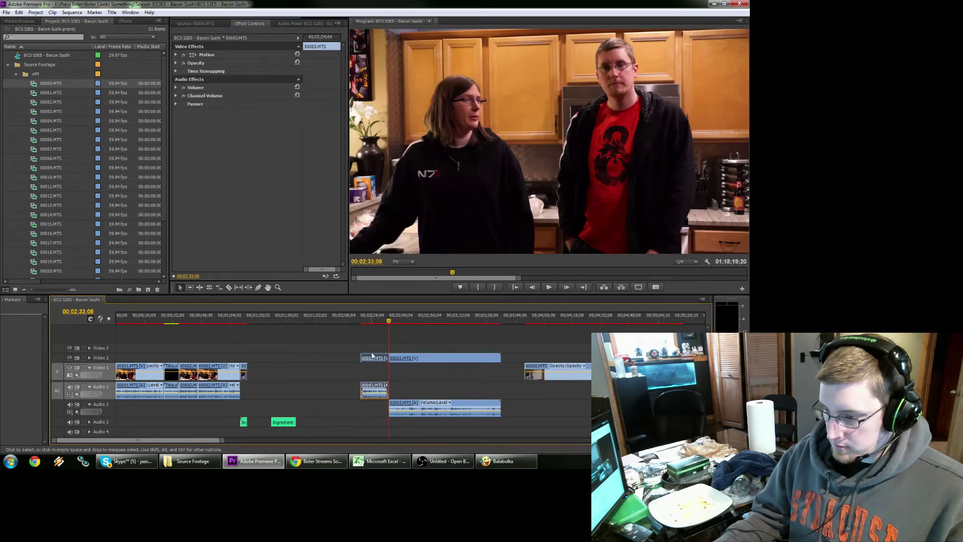
{"action": "left_click_drag", "start_coordinate": [372, 359], "coordinate": [261, 381]}
{"action": "left_click", "coordinate": [243, 321]}
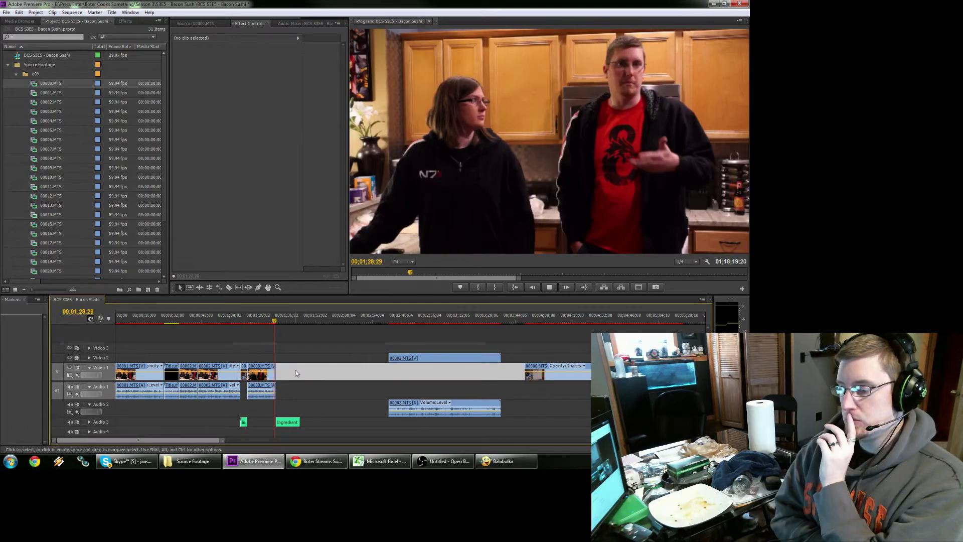
{"action": "key", "text": "space"}
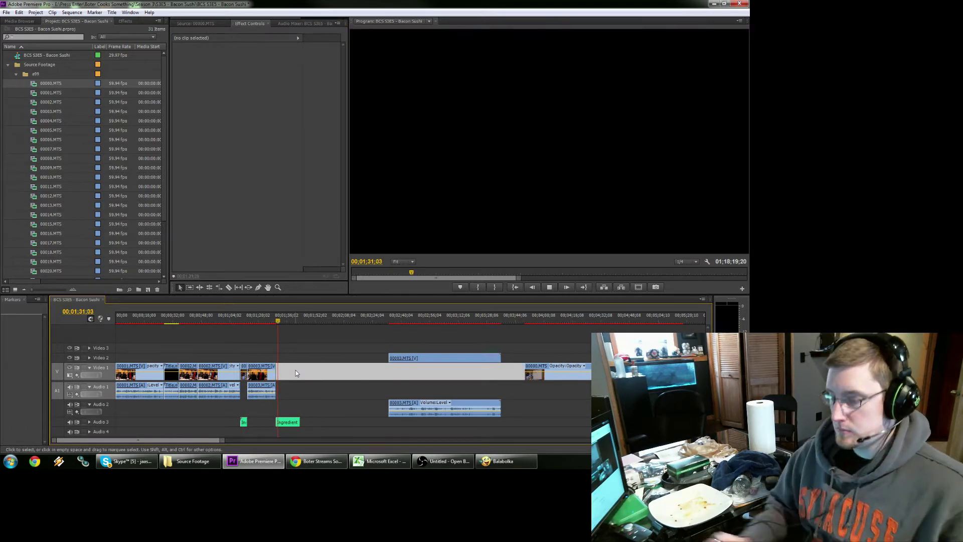
Expand Audio 3 to show its waveforms, and switch to Balabolka to move its ingredient script window off the editing screen.
{"action": "left_click", "coordinate": [90, 422]}
{"action": "left_click", "coordinate": [292, 424]}
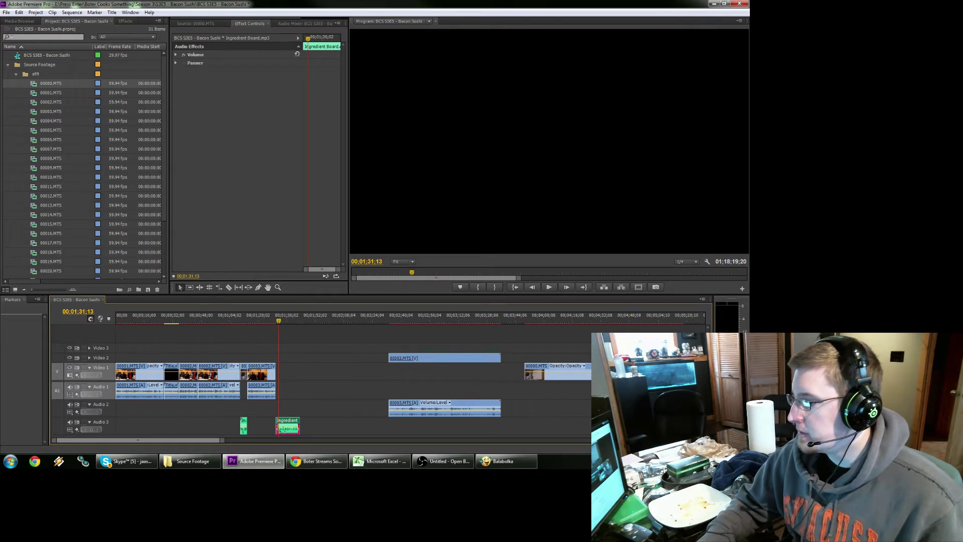
{"action": "left_click", "coordinate": [503, 461]}
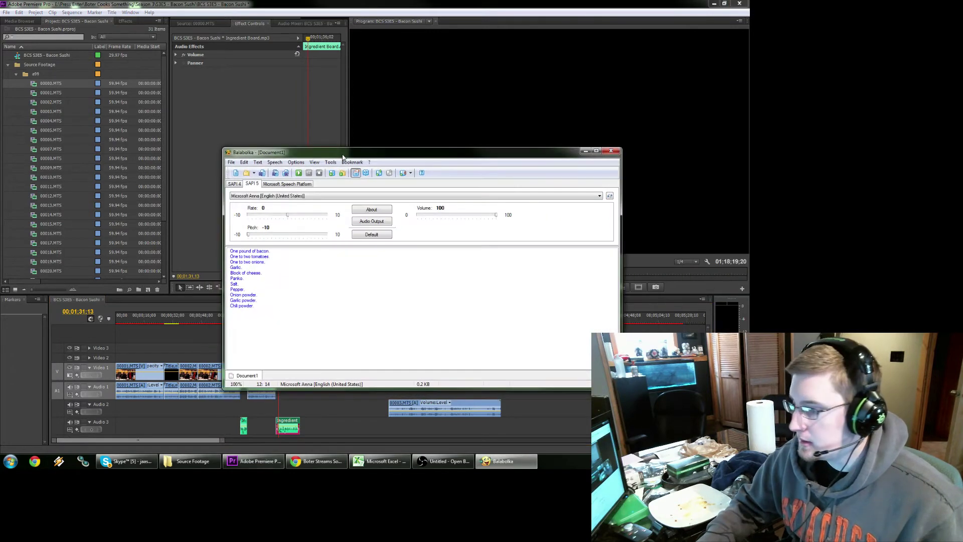
{"action": "left_click_drag", "start_coordinate": [465, 153], "coordinate": [962, 150]}
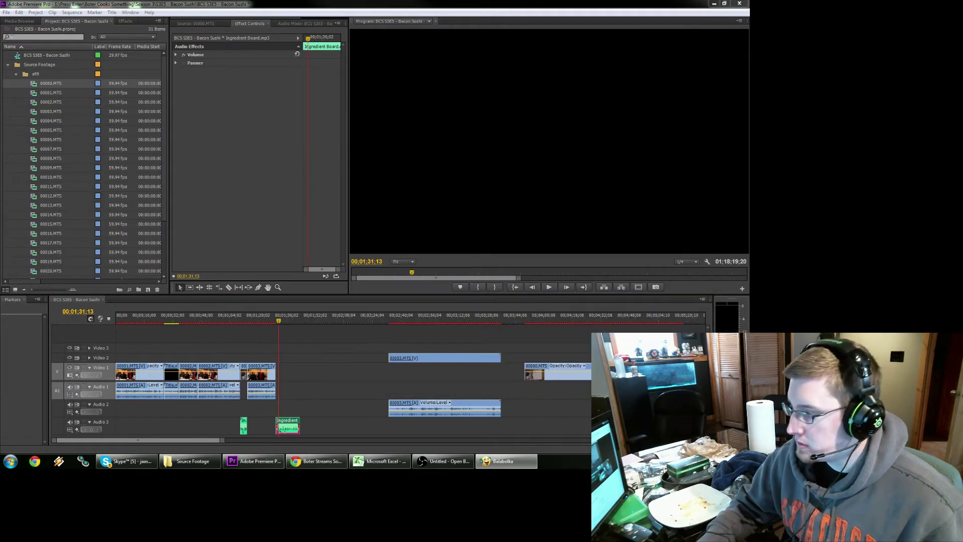
{"action": "left_click", "coordinate": [305, 390]}
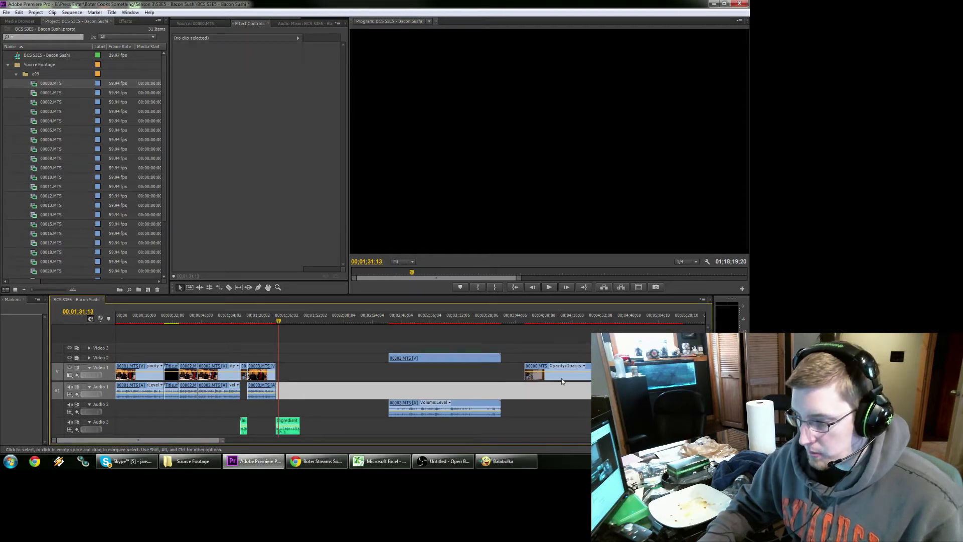
Play the remaining 00003.MTS piece from 00;02;33;08 and trim its start to 00;02;44;29.
{"action": "left_click", "coordinate": [388, 319]}
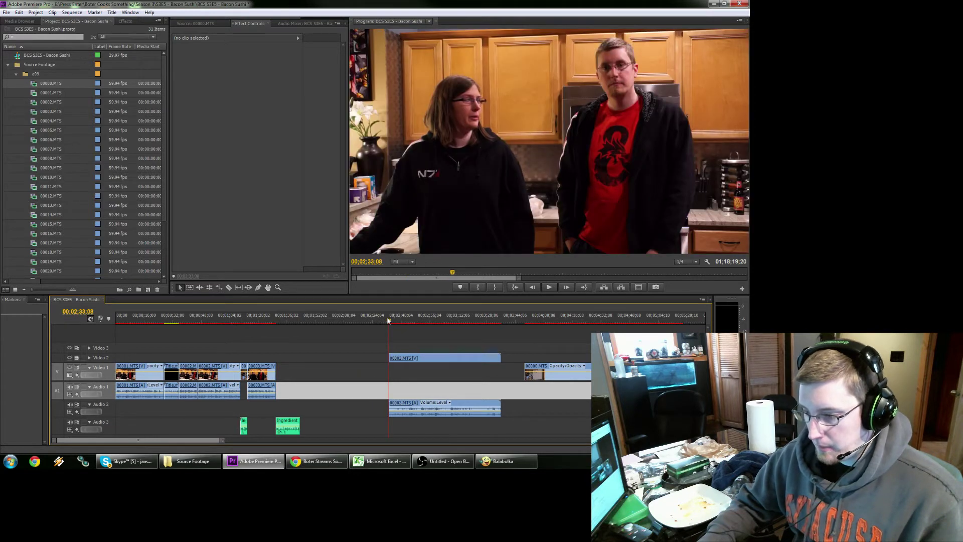
{"action": "key", "text": "space"}
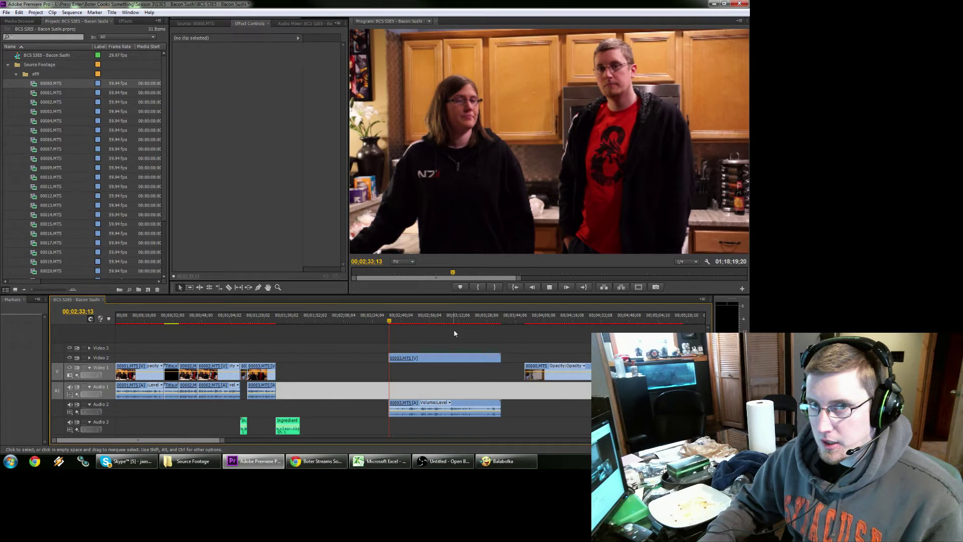
{"action": "key", "text": "space"}
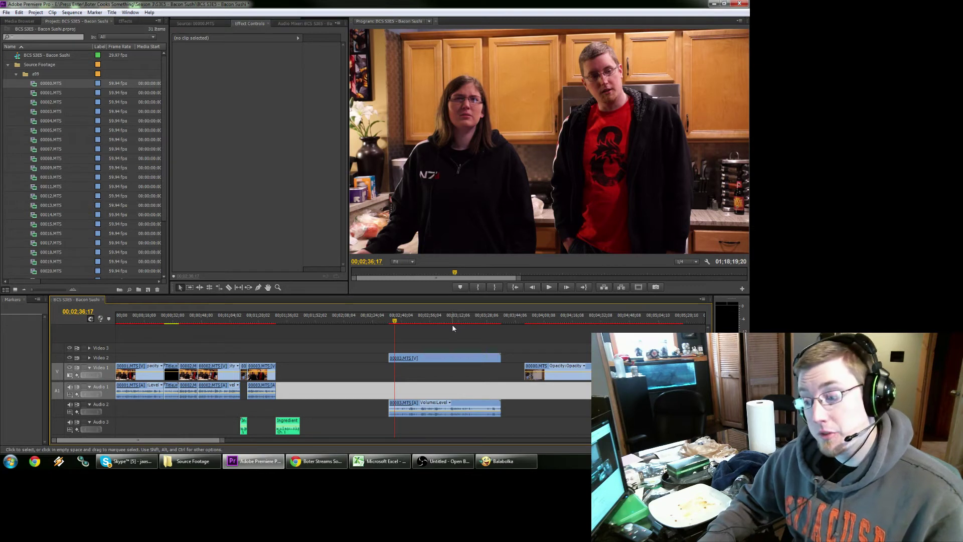
{"action": "key", "text": "space"}
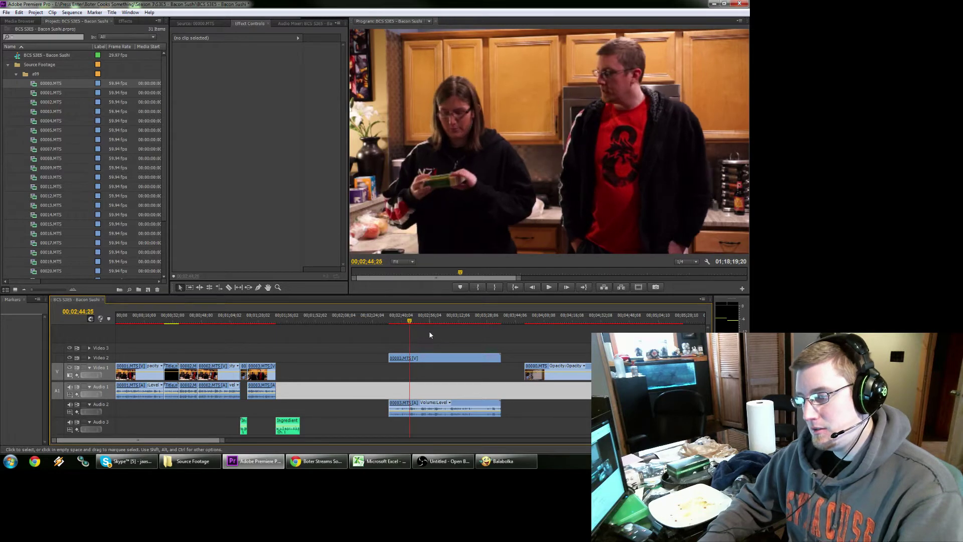
{"action": "key", "text": "space"}
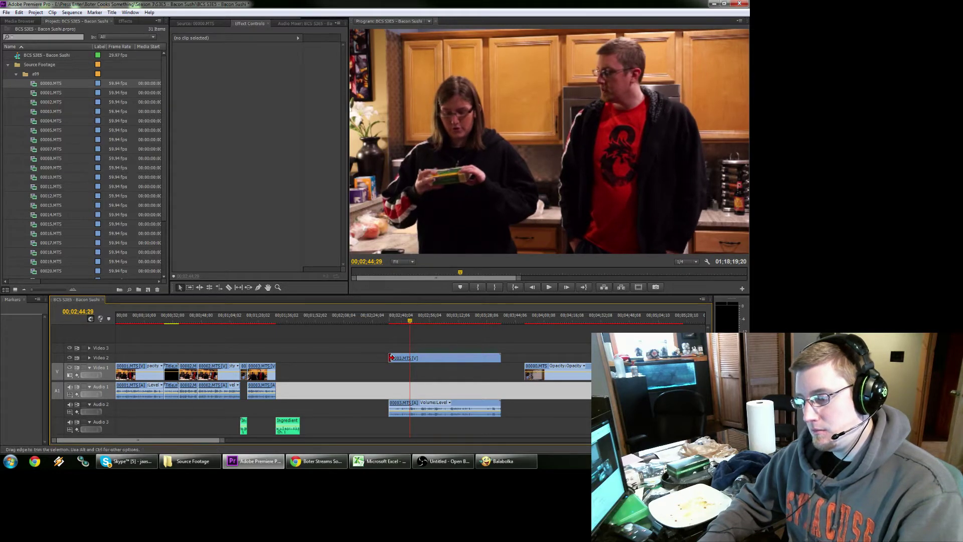
{"action": "left_click_drag", "start_coordinate": [390, 358], "coordinate": [411, 358]}
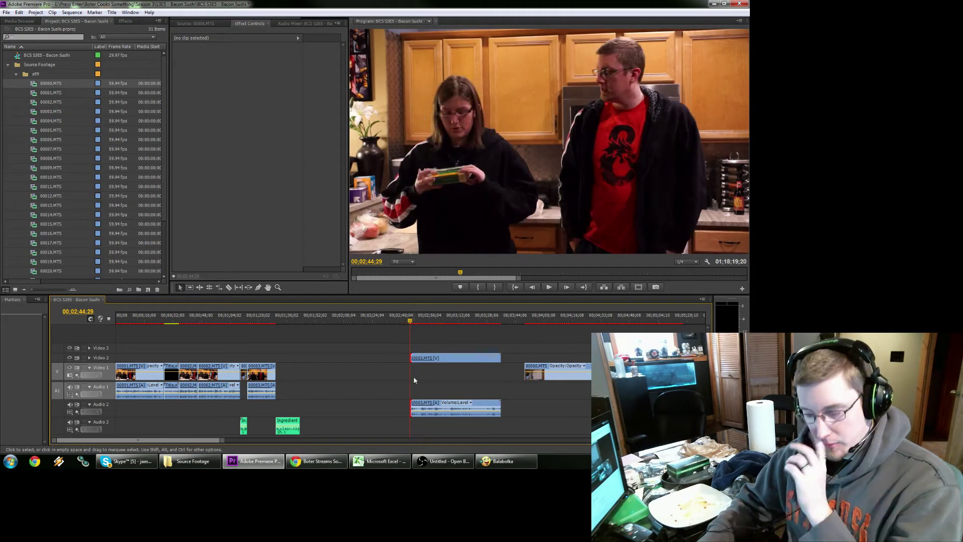
Move the trimmed 00003.MTS piece down to Video 1 and Audio 1, and shift the remaining 00000.MTS whiteboard clip earlier on Video 2.
{"action": "left_click", "coordinate": [425, 373]}
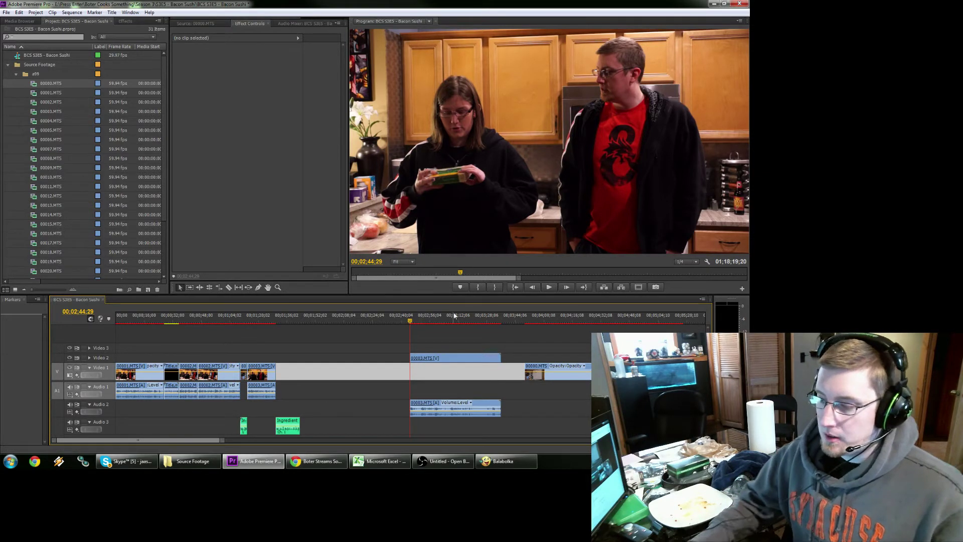
{"action": "left_click", "coordinate": [418, 416]}
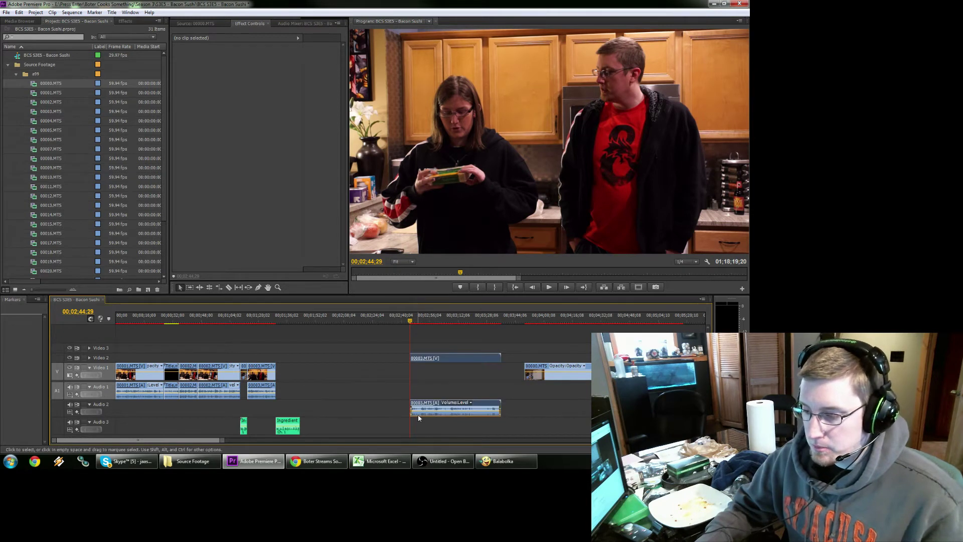
{"action": "left_click_drag", "start_coordinate": [418, 414], "coordinate": [432, 377]}
{"action": "left_click_drag", "start_coordinate": [541, 384], "coordinate": [388, 360]}
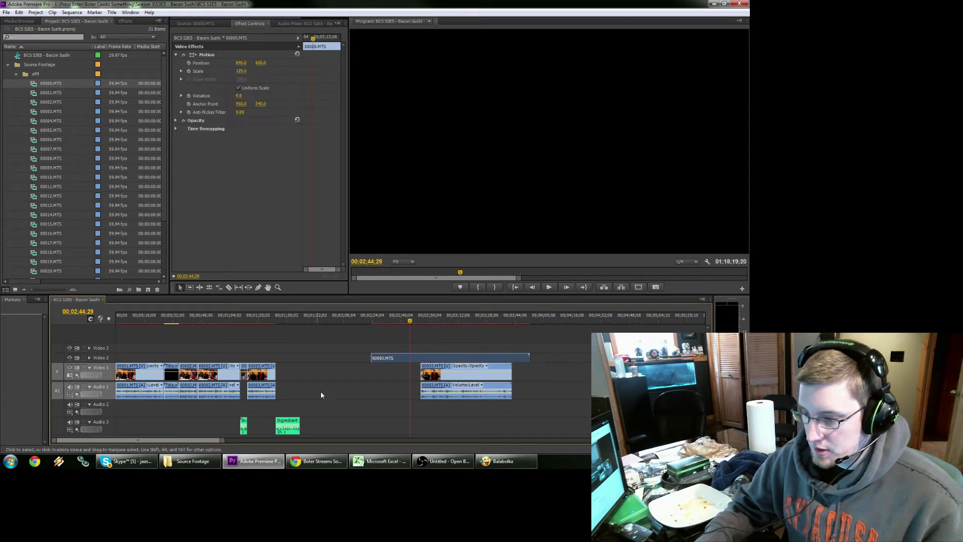
Play the second Ingredient Board.mp3 piece, split it at 00;01;36;07, and move the remainder under the start of the whiteboard clip.
{"action": "left_click", "coordinate": [277, 318]}
{"action": "key", "text": "space"}
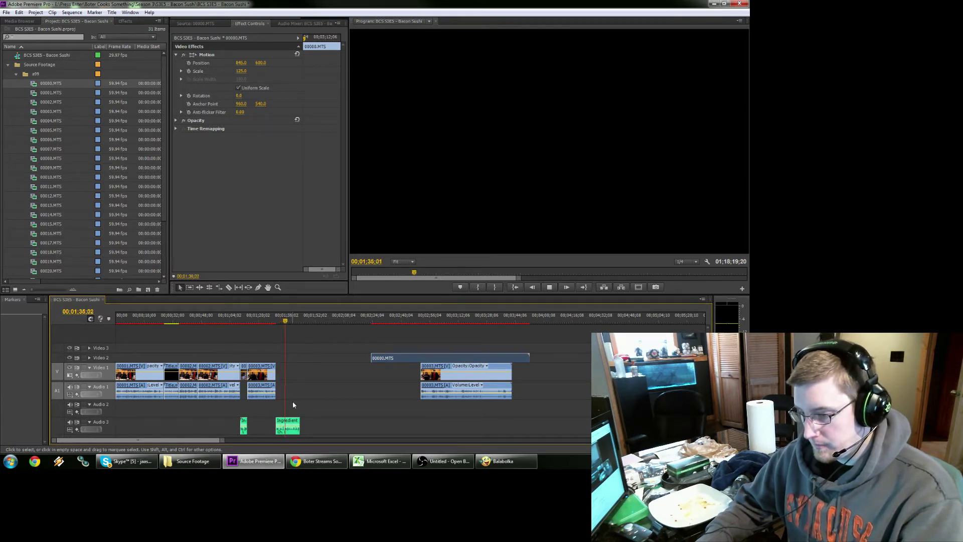
{"action": "key", "text": "space"}
{"action": "key", "text": "shift+Left"}
{"action": "key", "text": "shift+Left"}
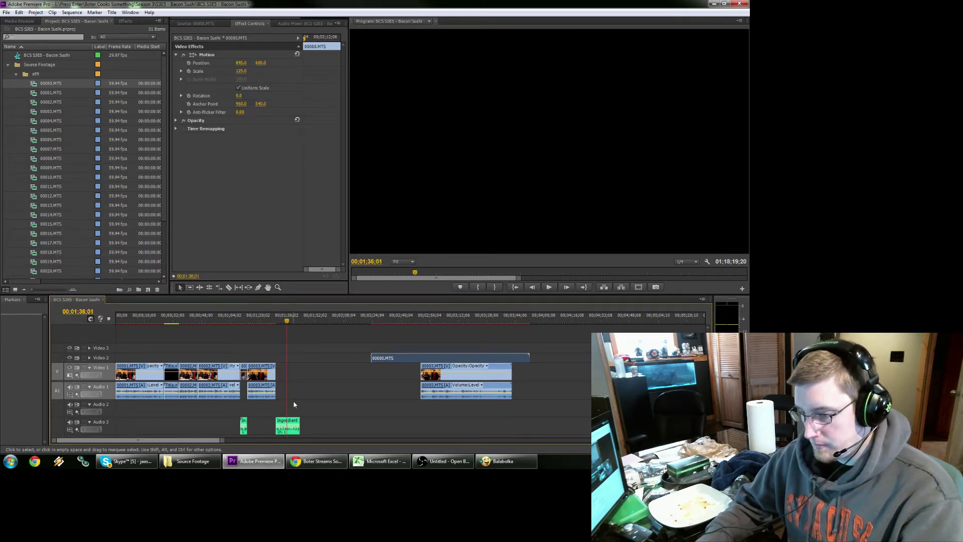
{"action": "key", "text": "Right"}
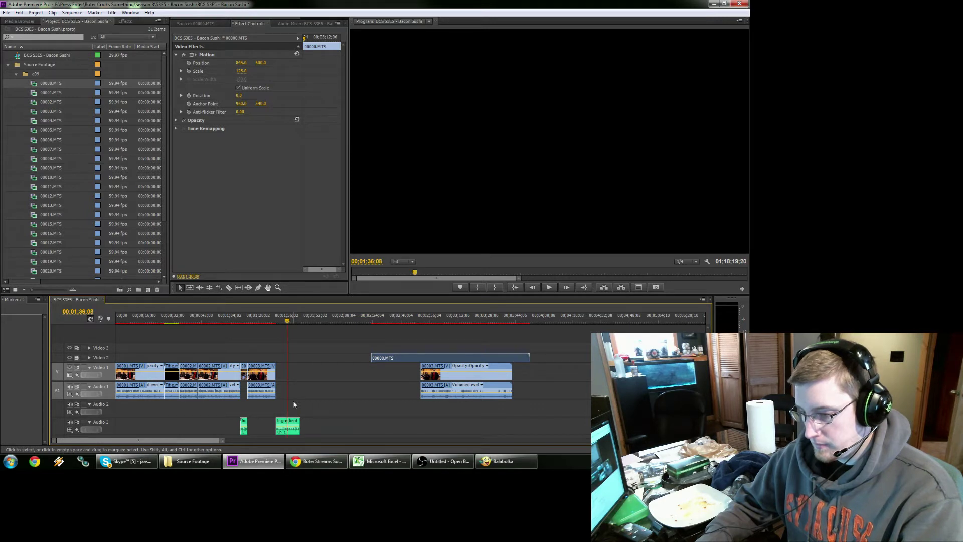
{"action": "key", "text": "Left"}
{"action": "key", "text": "c"}
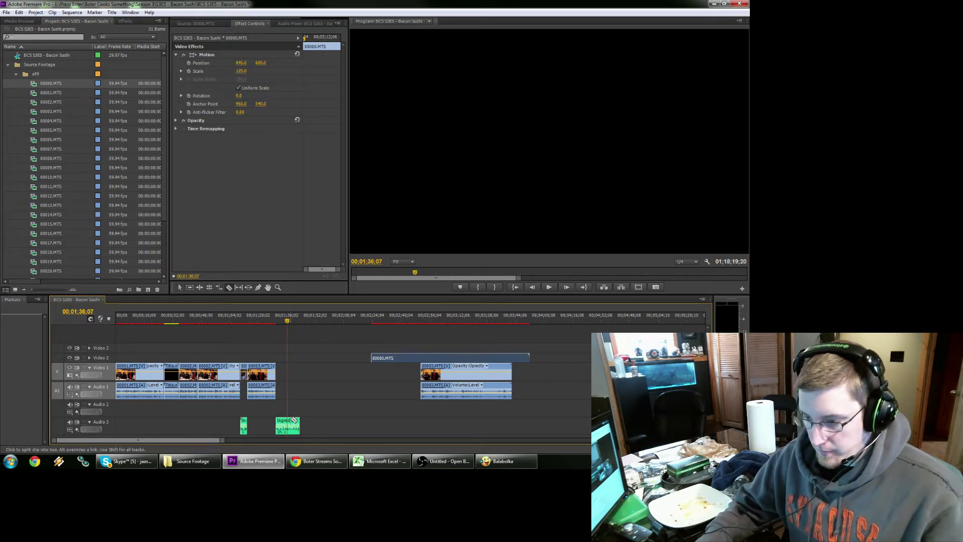
{"action": "left_click", "coordinate": [290, 424]}
{"action": "key", "text": "v"}
{"action": "left_click_drag", "start_coordinate": [293, 424], "coordinate": [377, 433]}
Find where "block of cheese" has been written in the whiteboard footage and split the 00000.MTS clip at 00;02;57;23.
{"action": "left_click", "coordinate": [409, 318]}
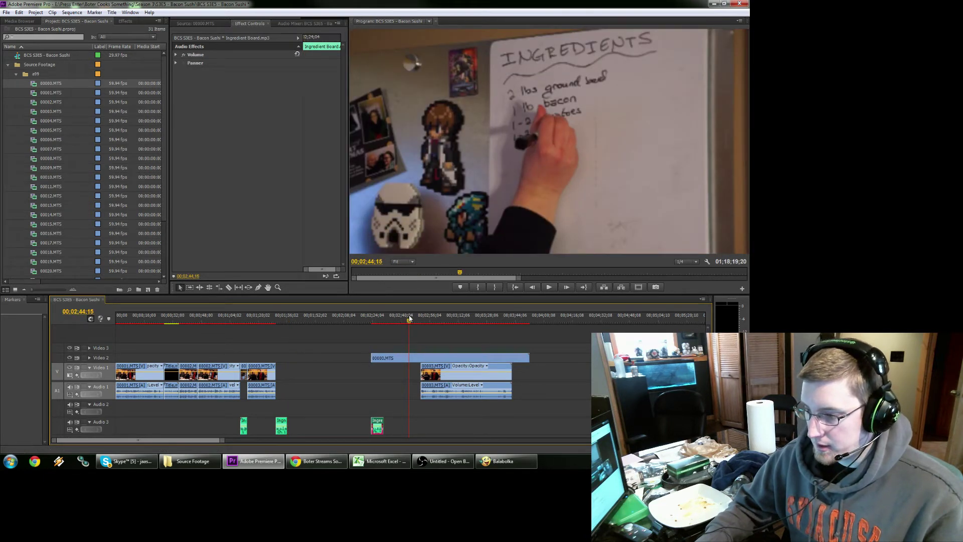
{"action": "left_click", "coordinate": [444, 318]}
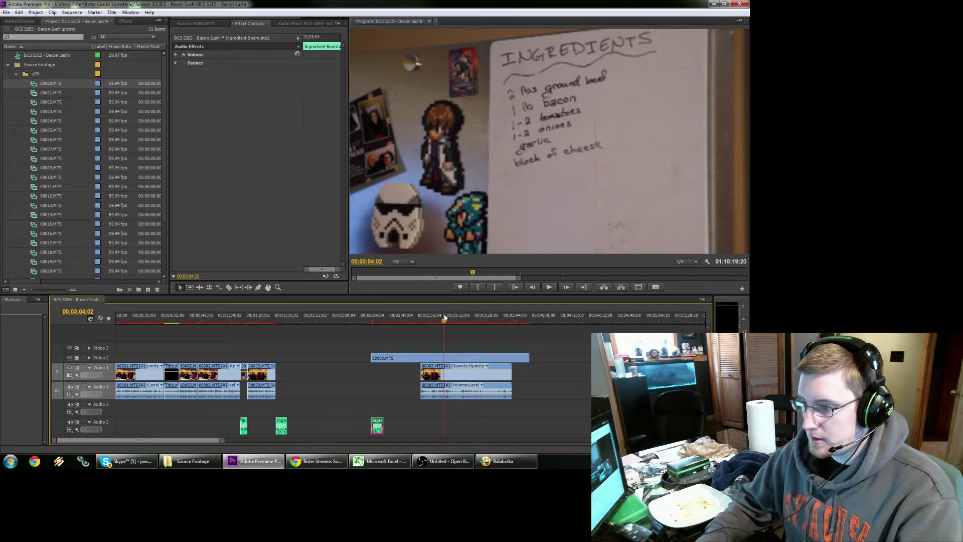
{"action": "left_click", "coordinate": [440, 318]}
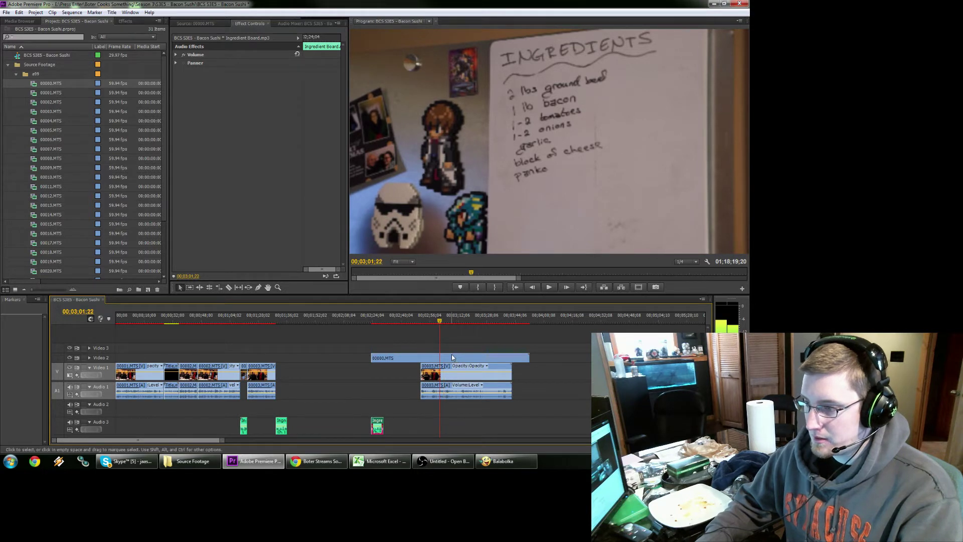
{"action": "left_click", "coordinate": [426, 318]}
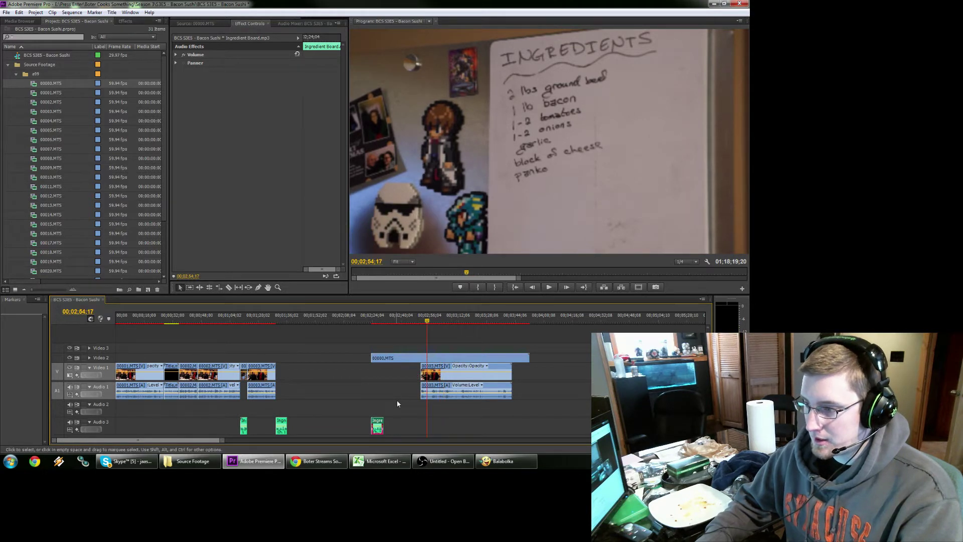
{"action": "key", "text": "space"}
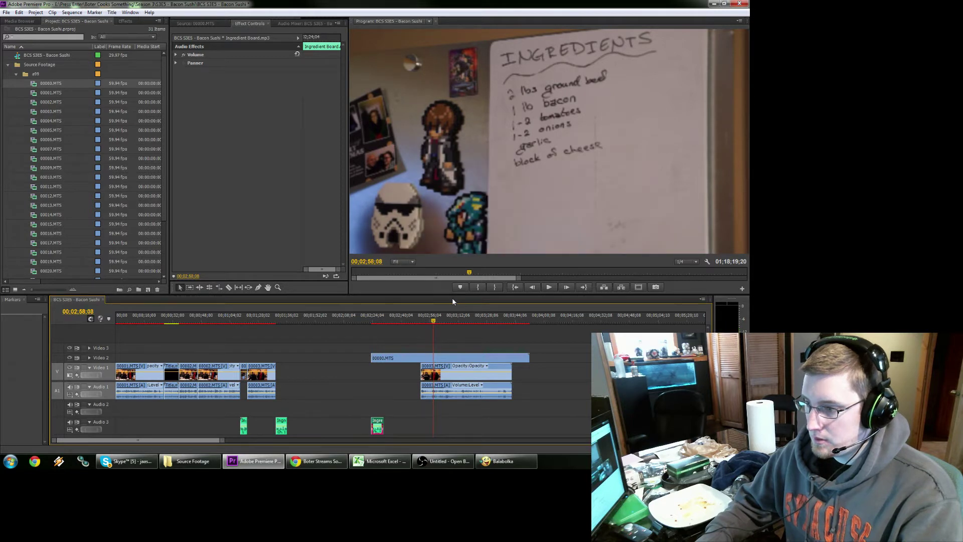
{"action": "key", "text": "shift+Left"}
{"action": "key", "text": "shift+Left"}
{"action": "key", "text": "shift+Left"}
{"action": "key", "text": "c"}
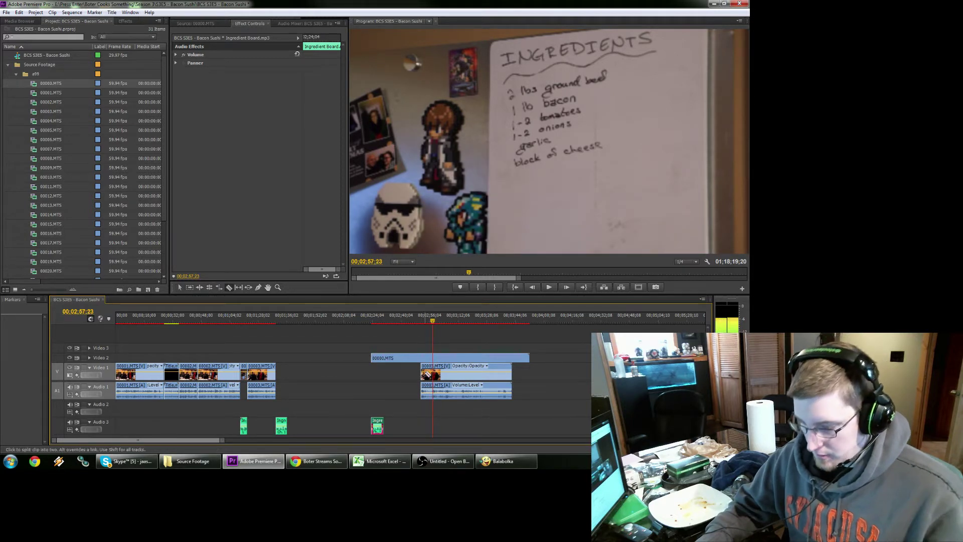
{"action": "left_click", "coordinate": [432, 358]}
Move the whiteboard piece before the cut earlier on Video 2, with frame blending enabled and its speed set to 400%.
{"action": "key", "text": "v"}
{"action": "left_click_drag", "start_coordinate": [366, 359], "coordinate": [330, 359]}
{"action": "right_click", "coordinate": [329, 359]}
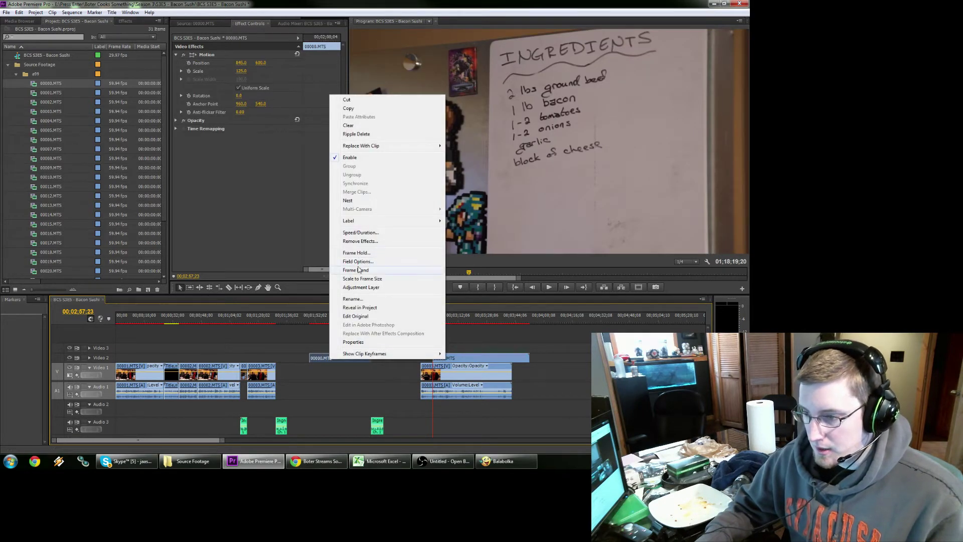
{"action": "left_click", "coordinate": [359, 270]}
{"action": "right_click", "coordinate": [332, 355]}
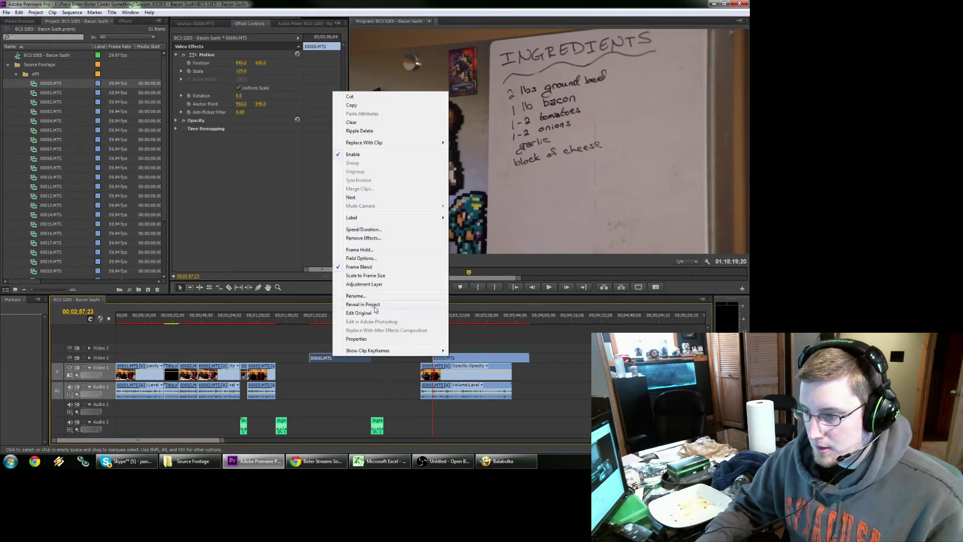
{"action": "left_click", "coordinate": [372, 229]}
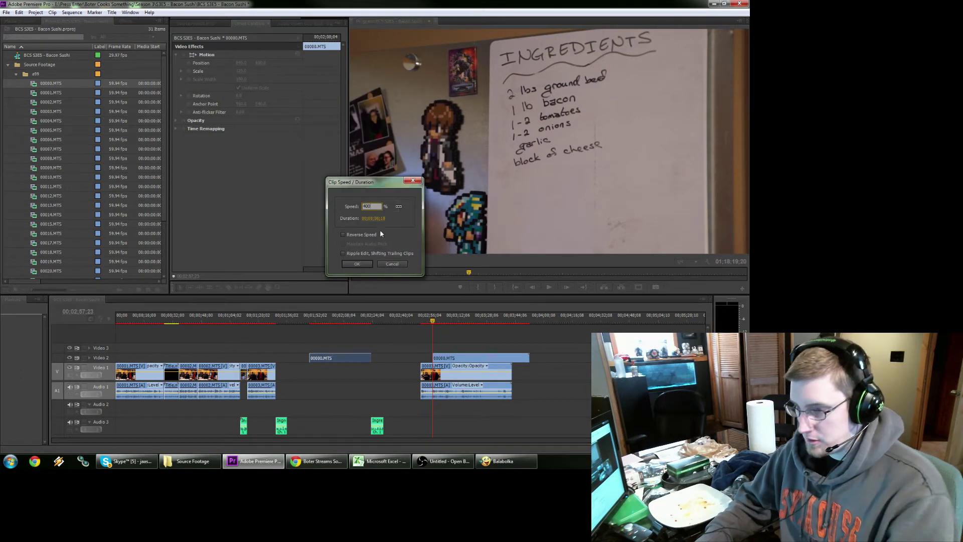
{"action": "left_click", "coordinate": [370, 263]}
Turn off the sped-up whiteboard clip's frame blending and place it on Video 1 after the first 00003.MTS piece, moving the last Ingredient Board.mp3 piece earlier.
{"action": "right_click", "coordinate": [315, 359]}
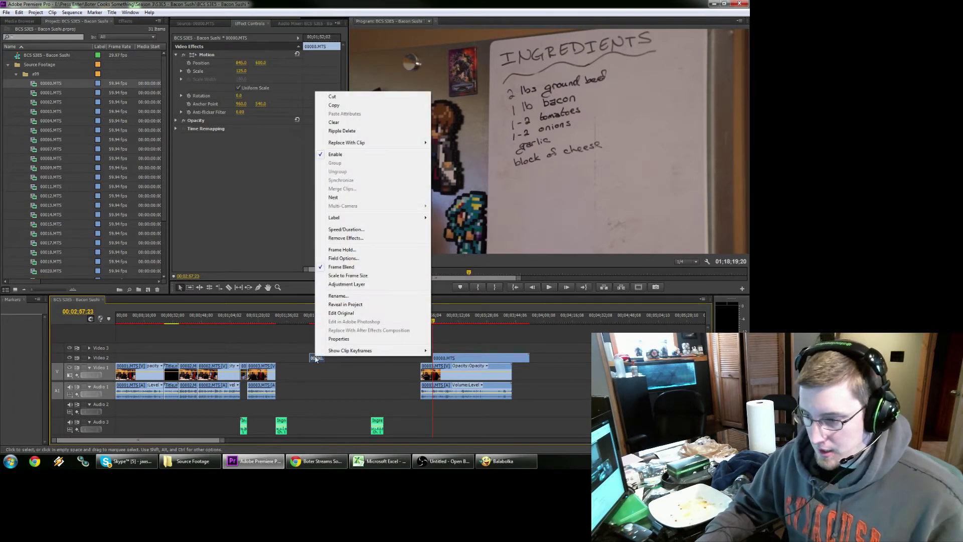
{"action": "left_click", "coordinate": [360, 269]}
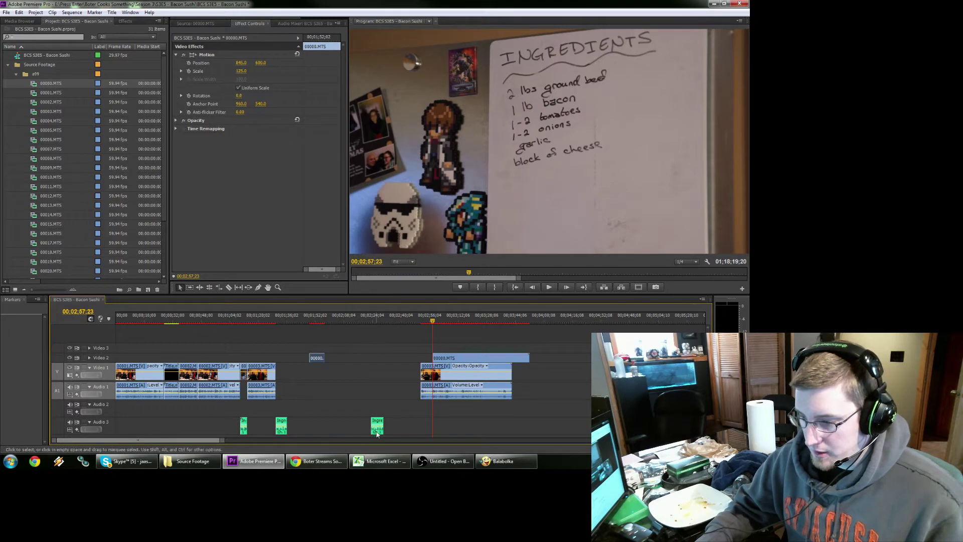
{"action": "left_click_drag", "start_coordinate": [377, 434], "coordinate": [317, 435]}
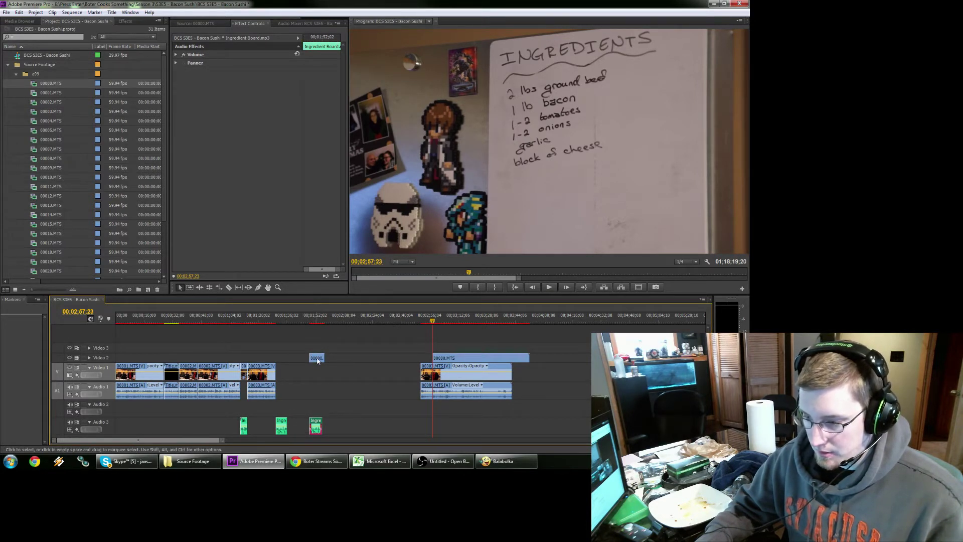
{"action": "left_click_drag", "start_coordinate": [317, 361], "coordinate": [285, 379]}
Rate-stretch the end of the new whiteboard clip on Video 1 to match the end of the Ingredient Board.mp3 piece below it.
{"action": "key", "text": "="}
{"action": "right_click", "coordinate": [410, 380]}
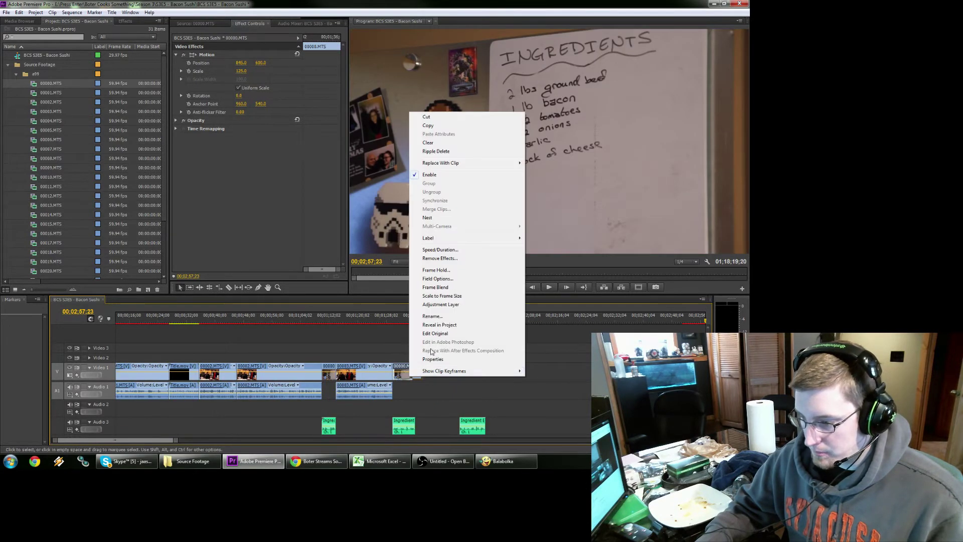
{"action": "left_click", "coordinate": [417, 391]}
{"action": "key", "text": "r"}
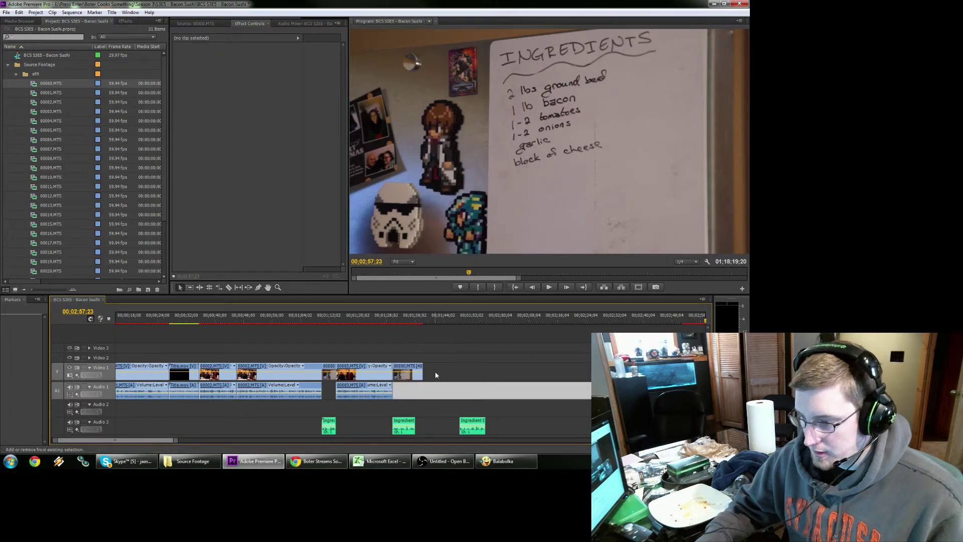
{"action": "left_click_drag", "start_coordinate": [415, 373], "coordinate": [414, 373]}
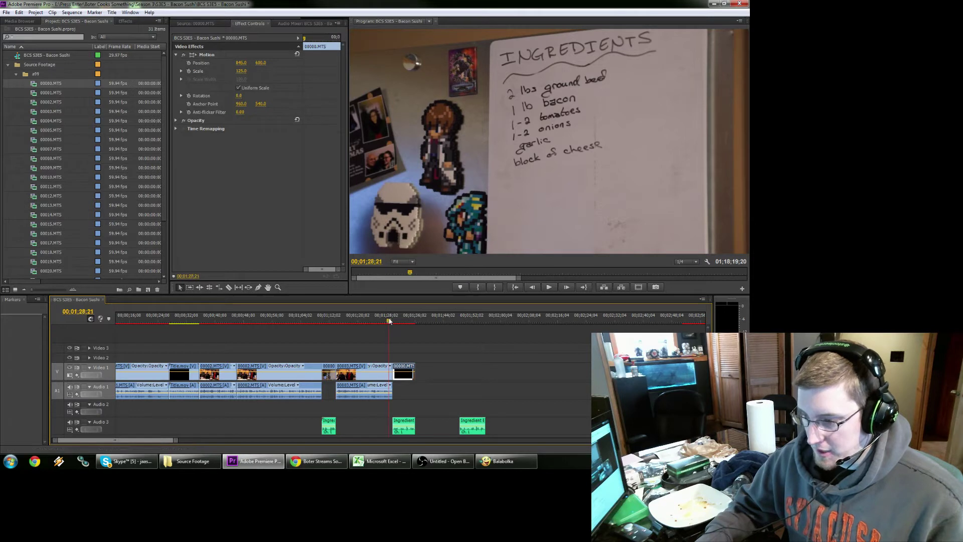
Trim 20 frames off the whiteboard clip's start, rate-stretch it back to the preceding cut, and play the segment through.
{"action": "left_click", "coordinate": [390, 327]}
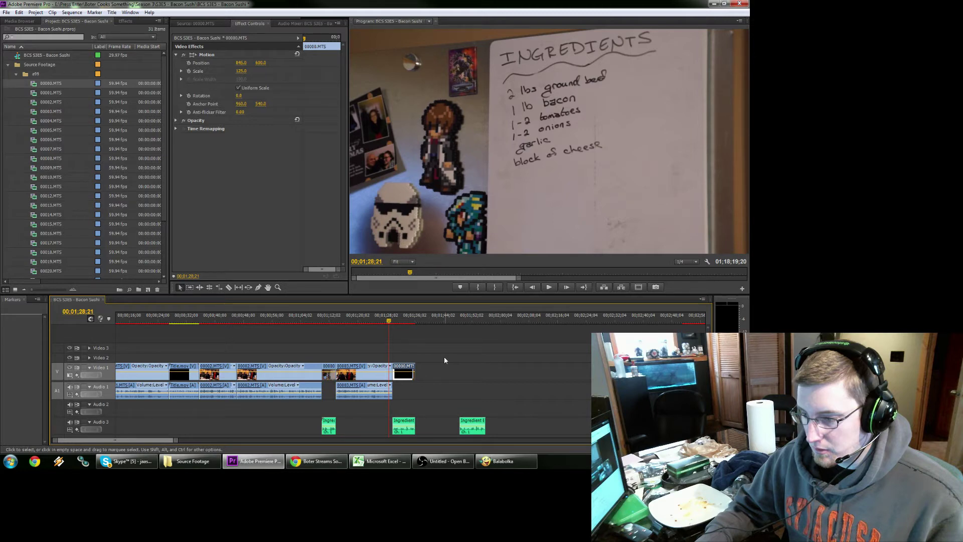
{"action": "left_click", "coordinate": [444, 359]}
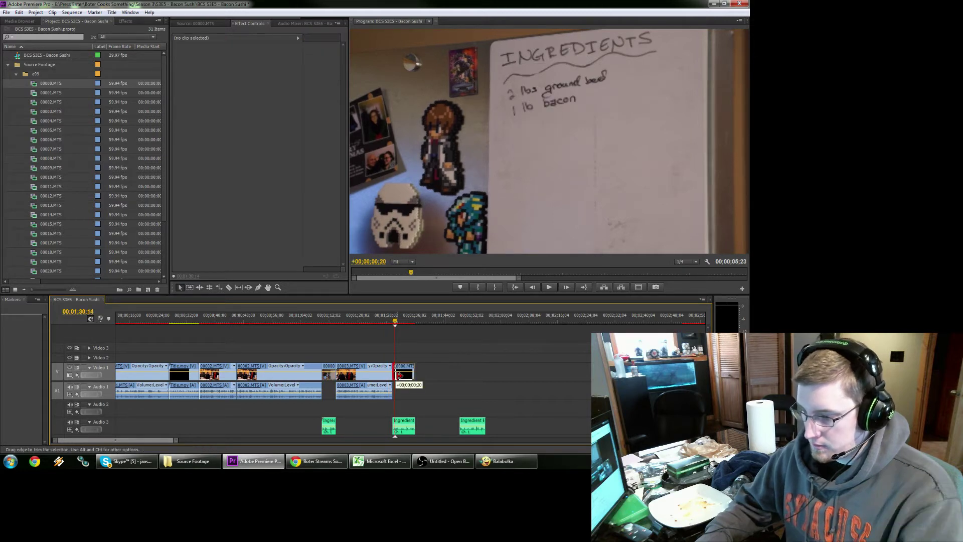
{"action": "left_click_drag", "start_coordinate": [399, 375], "coordinate": [395, 374]}
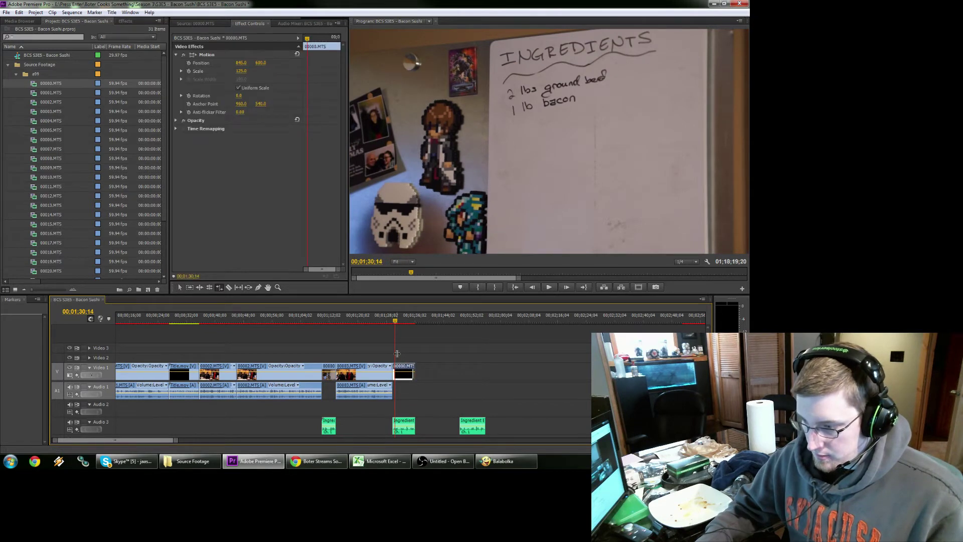
{"action": "key", "text": "space"}
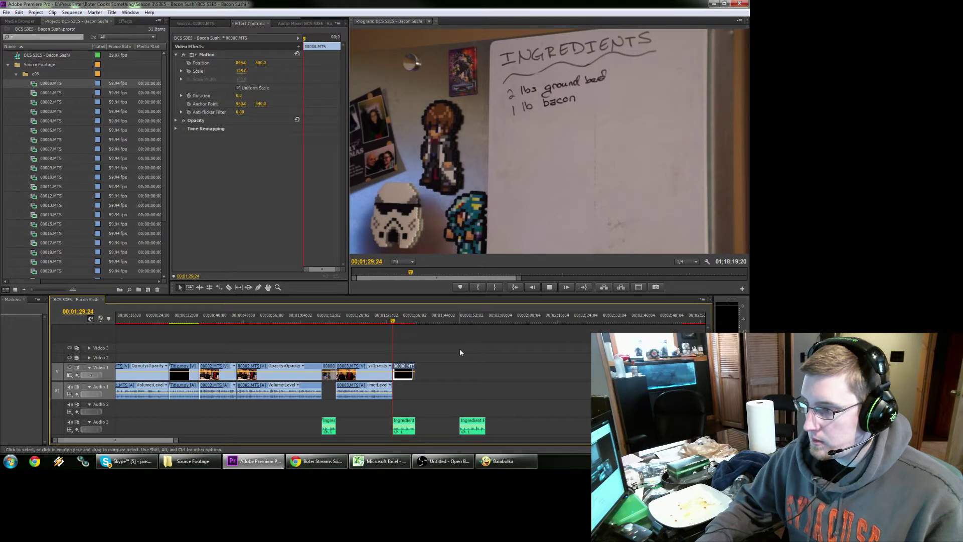
{"action": "key", "text": "space"}
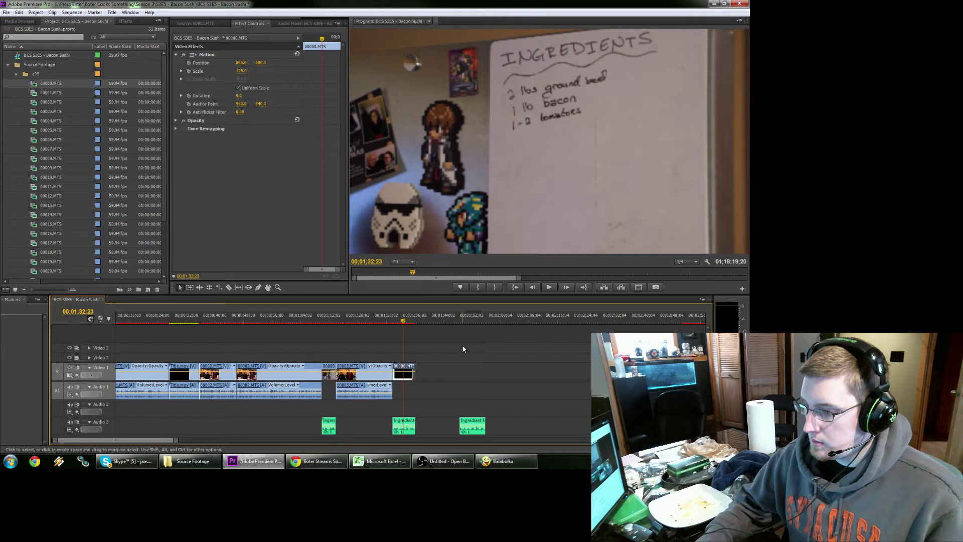
{"action": "key", "text": "space"}
{"action": "key", "text": "space"}
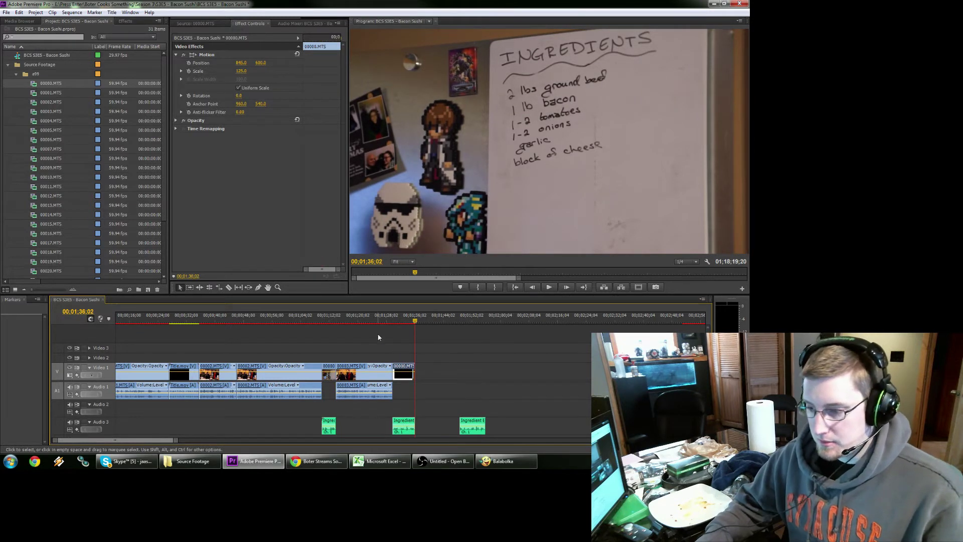
Place the trimmed 00003.MTS piece on Video 1 and Audio 1 directly after the sped-up whiteboard clip at 00;01;36;07.
{"action": "scroll", "coordinate": [450, 386], "scroll_direction": "down", "scroll_amount": 1}
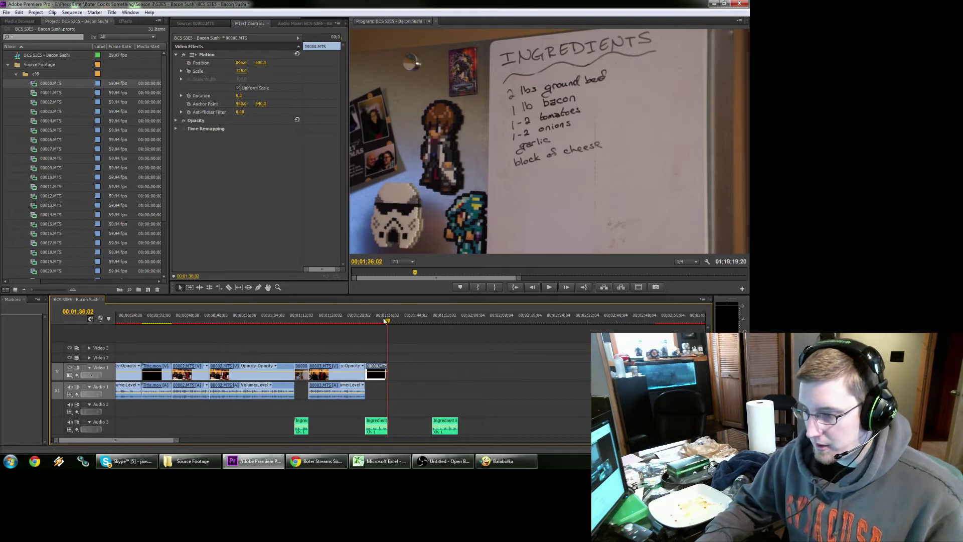
{"action": "left_click", "coordinate": [389, 321]}
{"action": "key", "text": "backslash"}
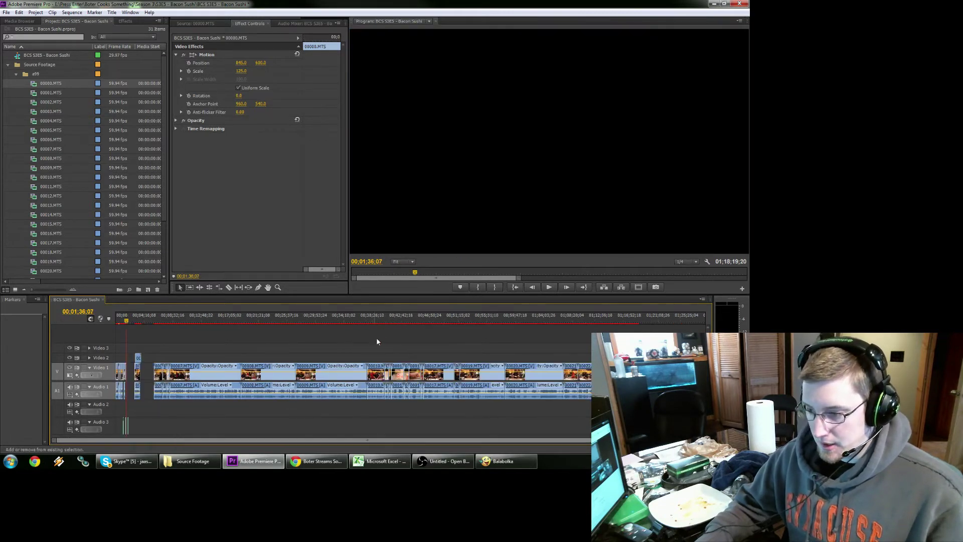
{"action": "key", "text": "z"}
{"action": "left_click", "coordinate": [223, 371]}
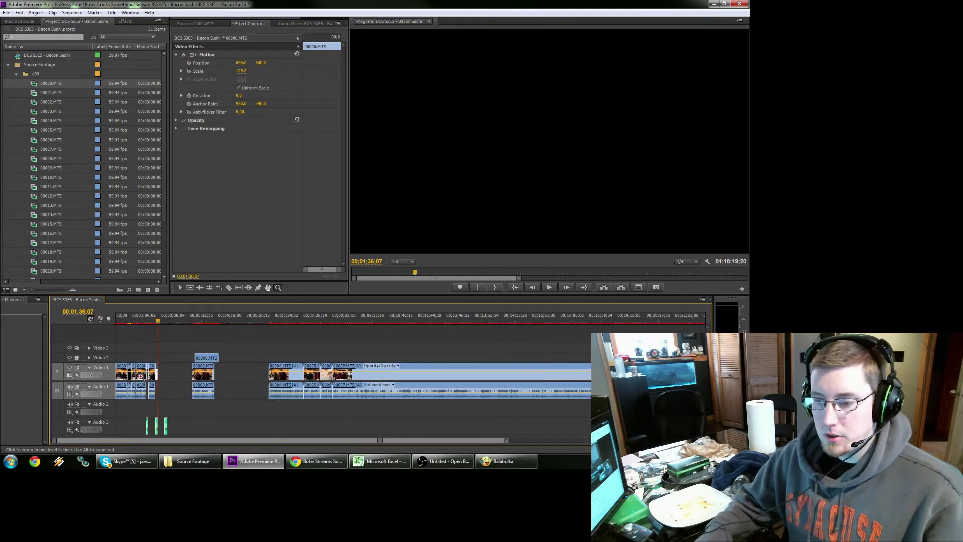
{"action": "left_click", "coordinate": [223, 372]}
{"action": "left_click", "coordinate": [226, 374]}
{"action": "left_click", "coordinate": [401, 385]}
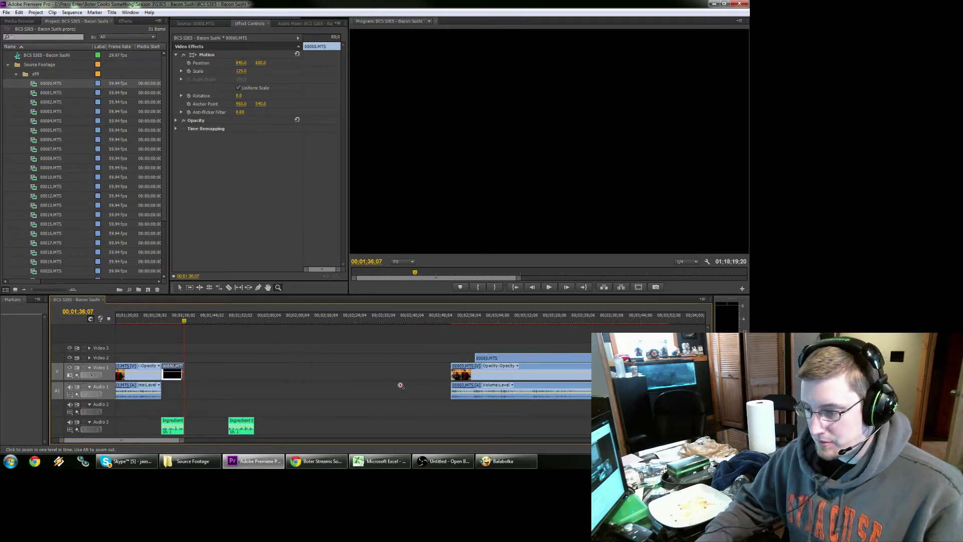
{"action": "key", "text": "v"}
{"action": "left_click_drag", "start_coordinate": [461, 390], "coordinate": [207, 384]}
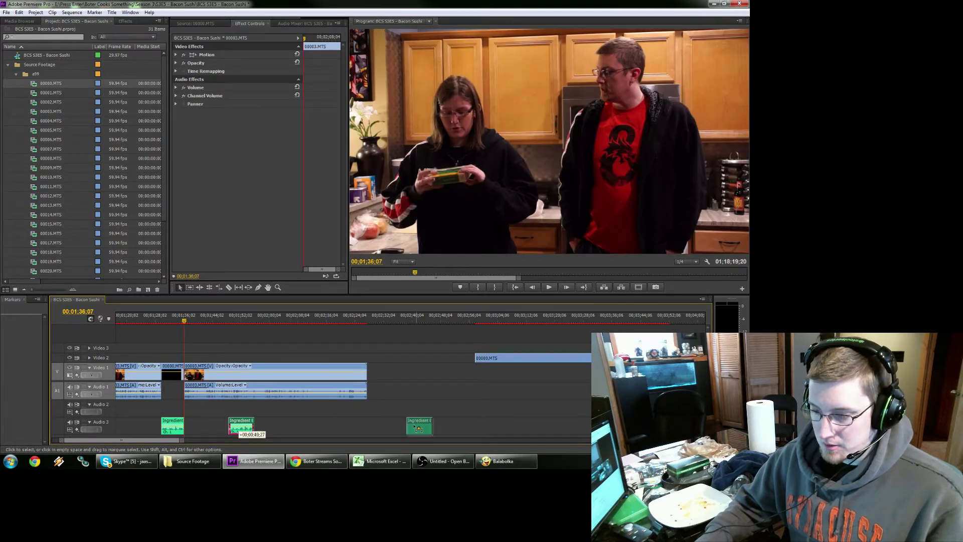
Move the last Ingredient Board.mp3 piece on Audio 3 past the end of the repositioned 00003.MTS piece.
{"action": "left_click_drag", "start_coordinate": [240, 432], "coordinate": [428, 425]}
{"action": "key", "text": "backslash"}
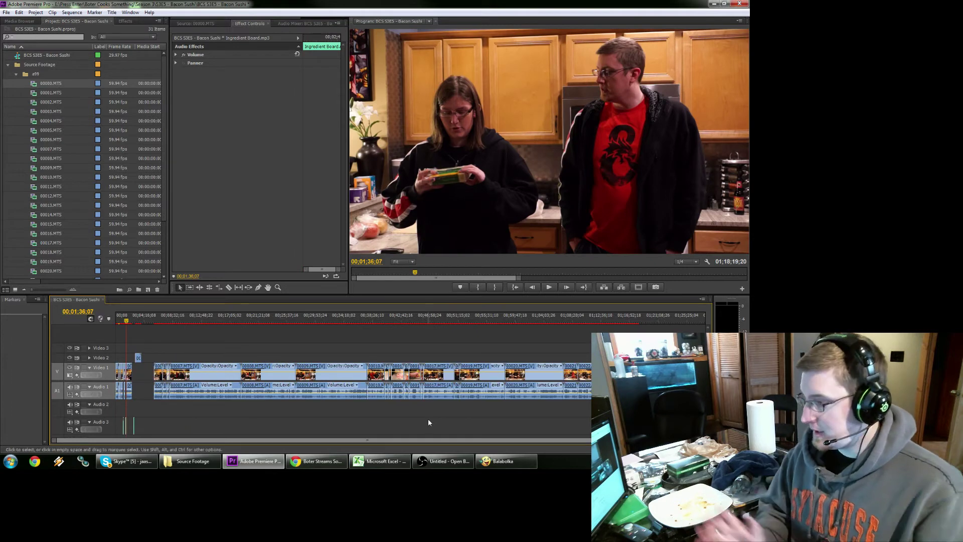
{"action": "key", "text": "z"}
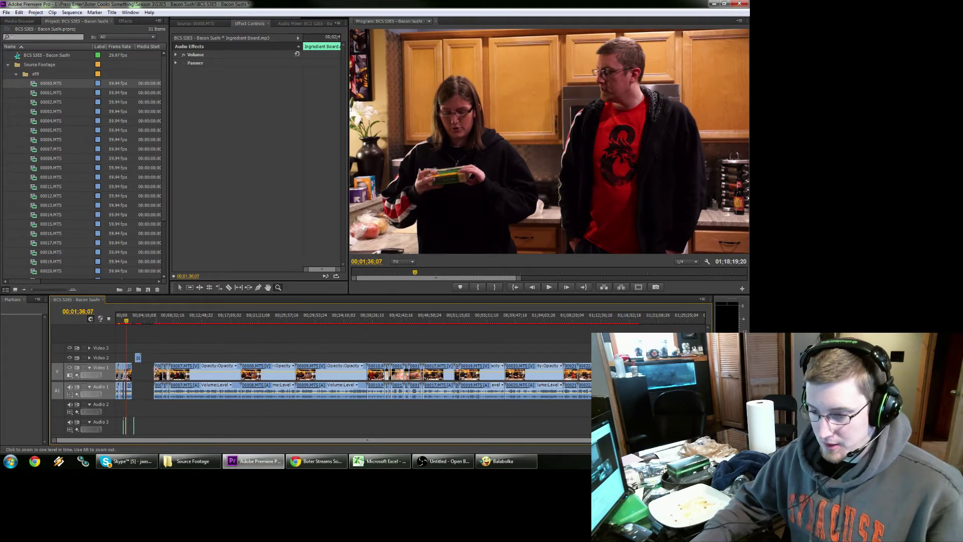
Cut the section from 00;01;41;15 to 00;01;42;12 out of the 00003.MTS piece on Video 1, close the gap and play the edit.
{"action": "left_click", "coordinate": [201, 372]}
{"action": "left_click", "coordinate": [201, 372]}
{"action": "left_click", "coordinate": [200, 372]}
{"action": "left_click", "coordinate": [221, 370]}
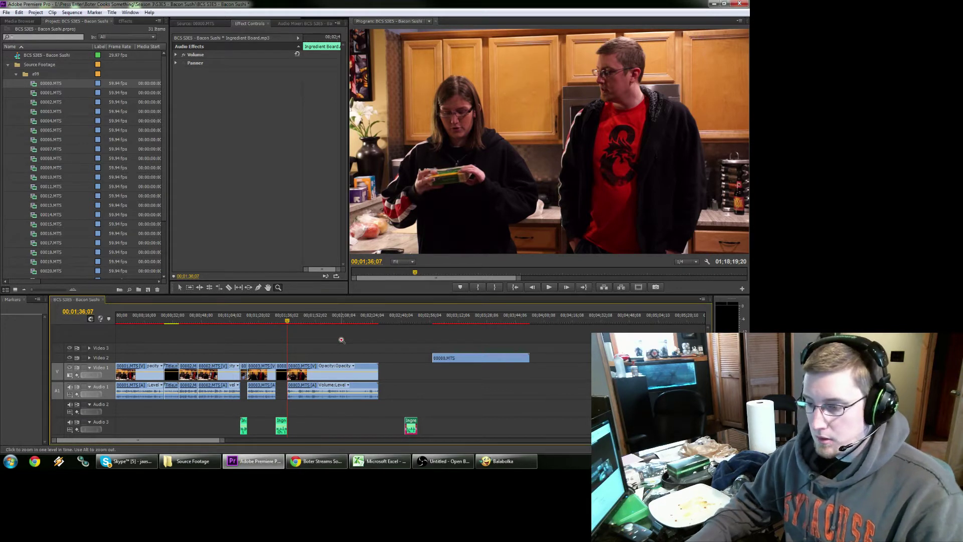
{"action": "left_click", "coordinate": [366, 335]}
{"action": "key", "text": "v"}
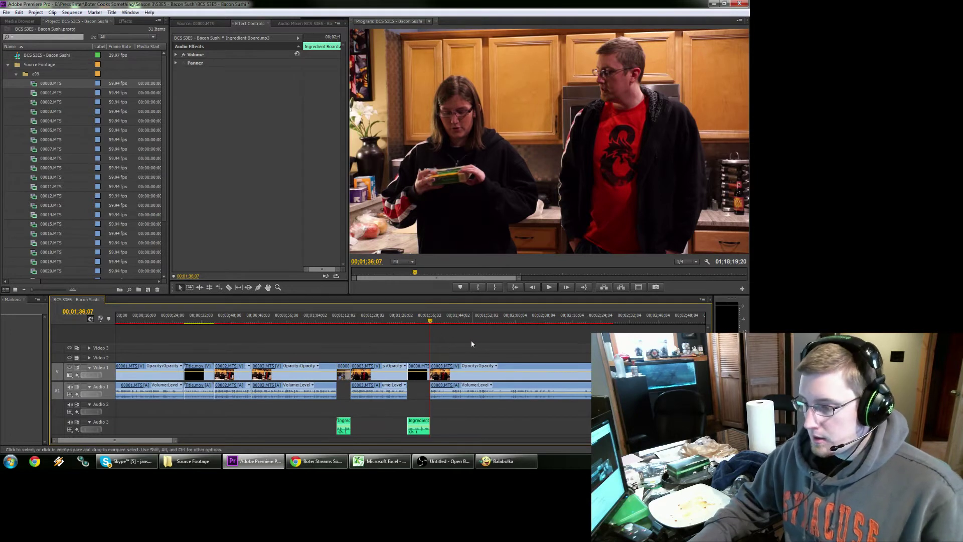
{"action": "key", "text": "space"}
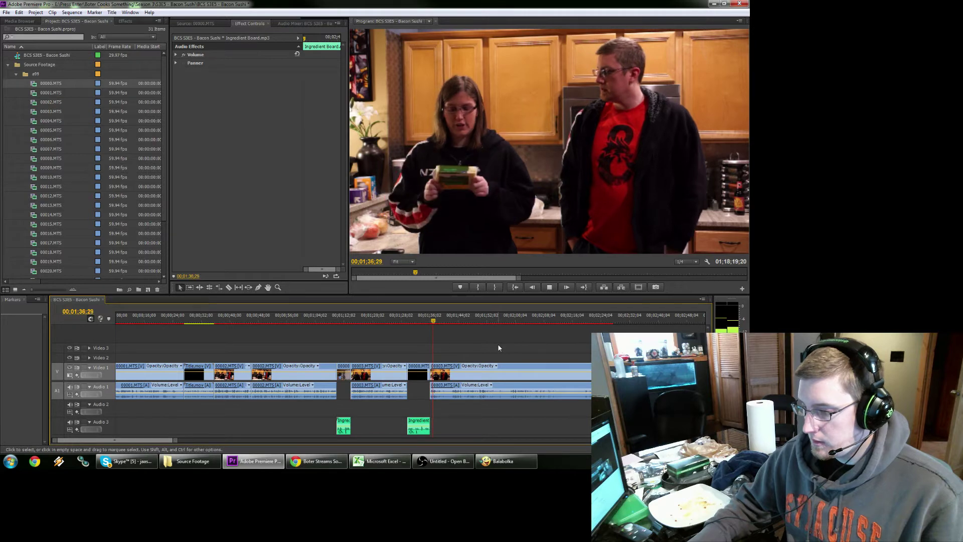
{"action": "left_click", "coordinate": [416, 318]}
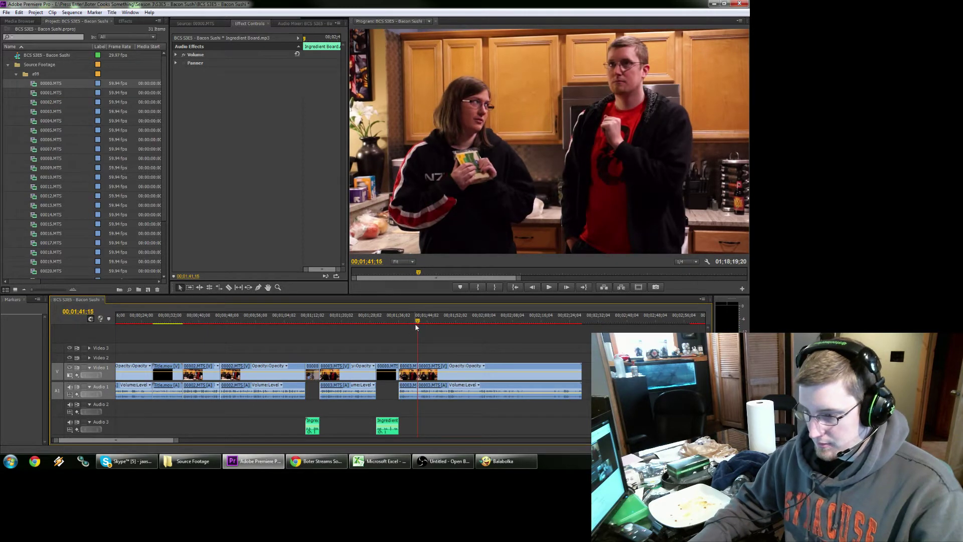
{"action": "key", "text": "space"}
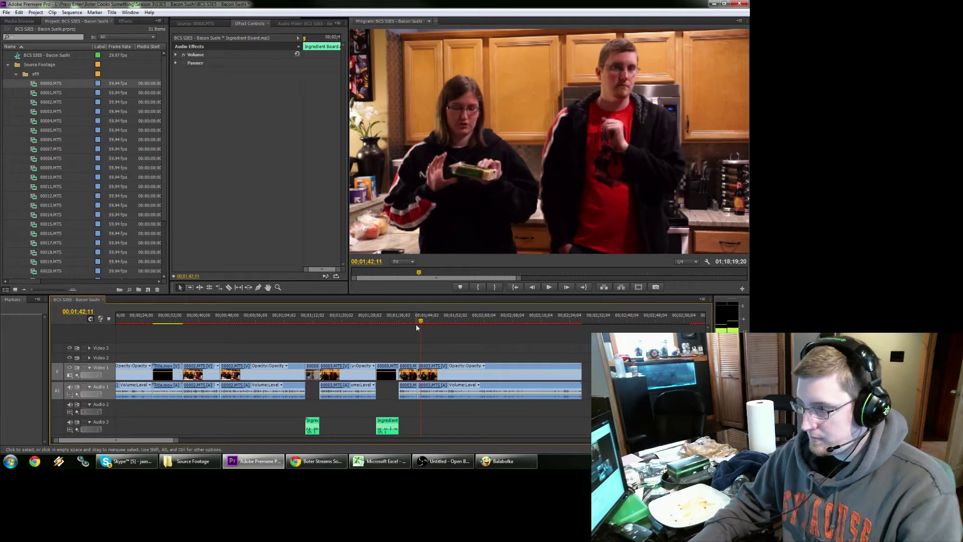
{"action": "key", "text": "space"}
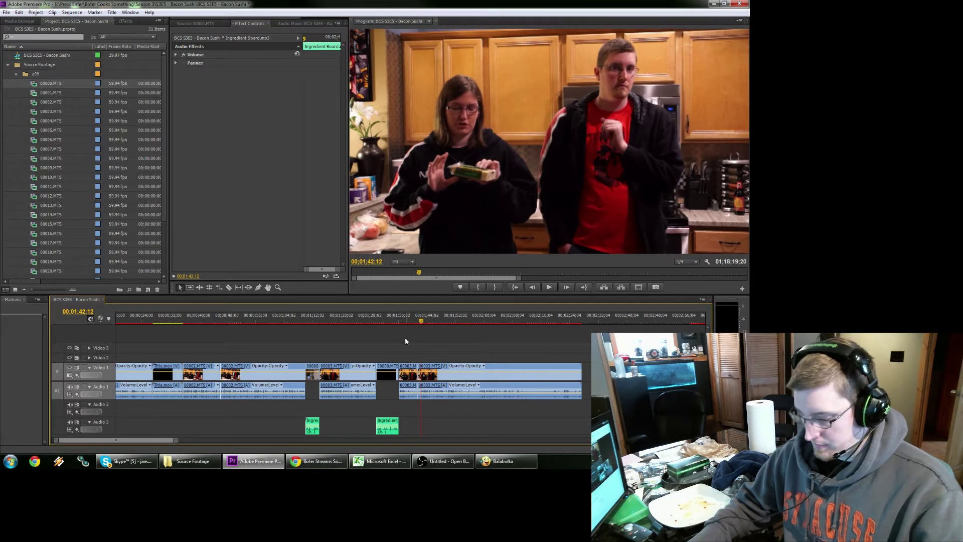
{"action": "left_click_drag", "start_coordinate": [418, 389], "coordinate": [419, 392]}
{"action": "key", "text": "ctrl+z"}
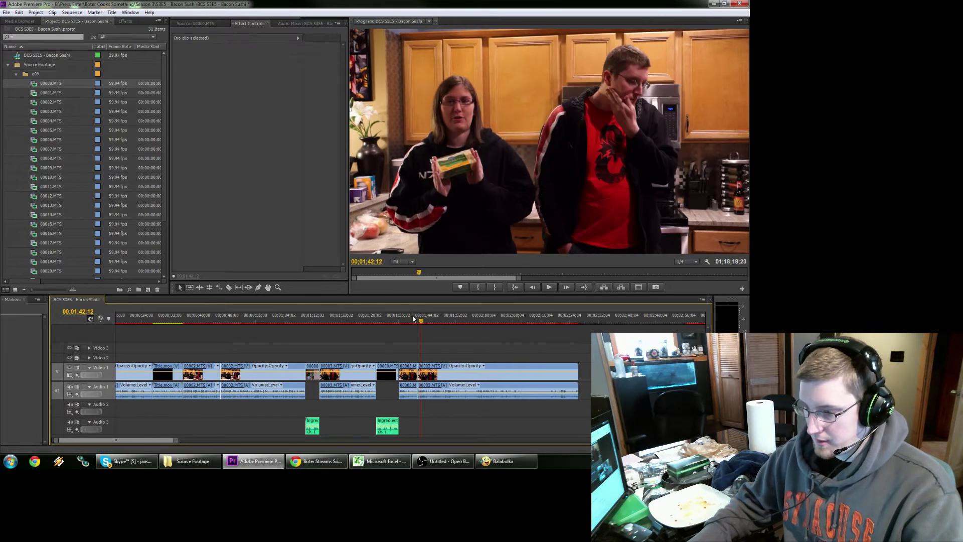
{"action": "left_click", "coordinate": [412, 319]}
{"action": "key", "text": "space"}
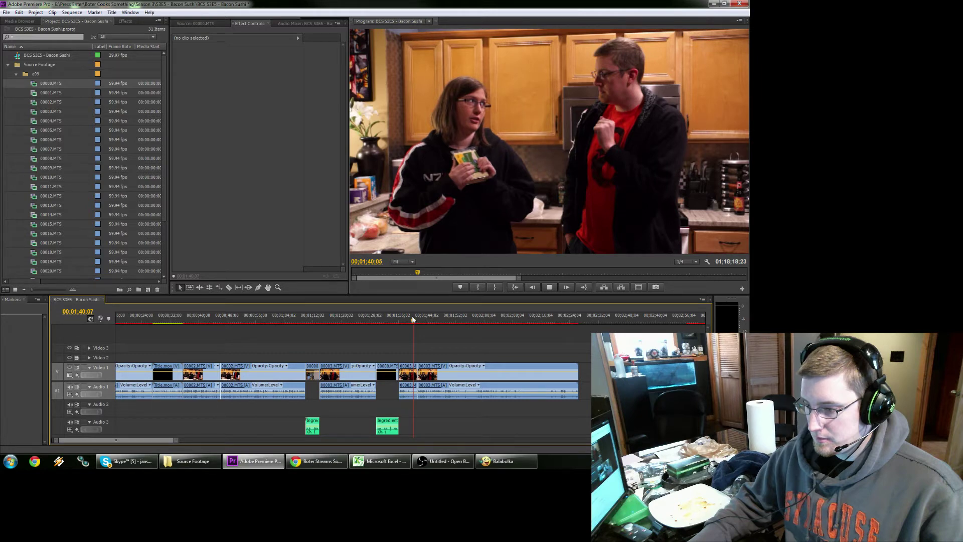
Split the 00003.MTS piece on Video 1 and Audio 1 at 00;01;54;08.
{"action": "left_click", "coordinate": [456, 316]}
{"action": "key", "text": "space"}
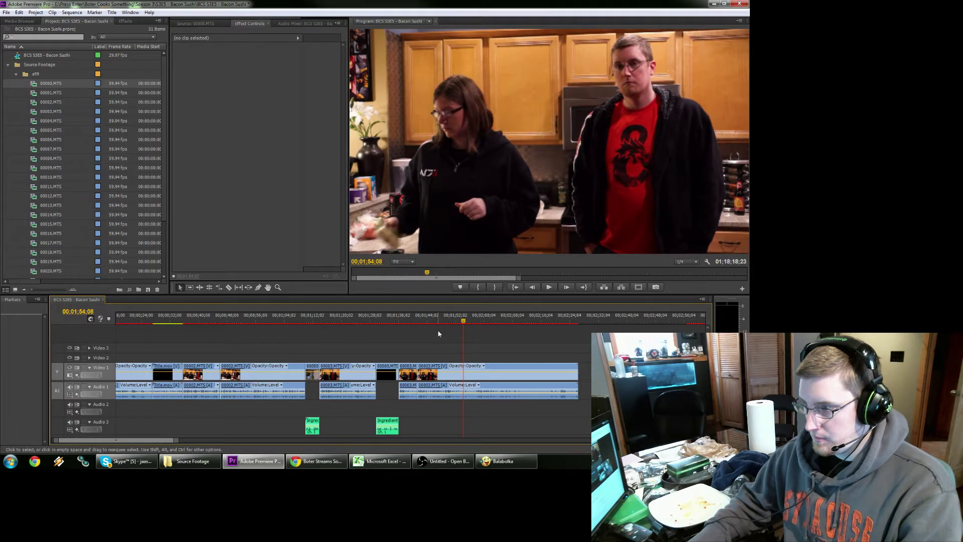
{"action": "key", "text": "ctrl+k"}
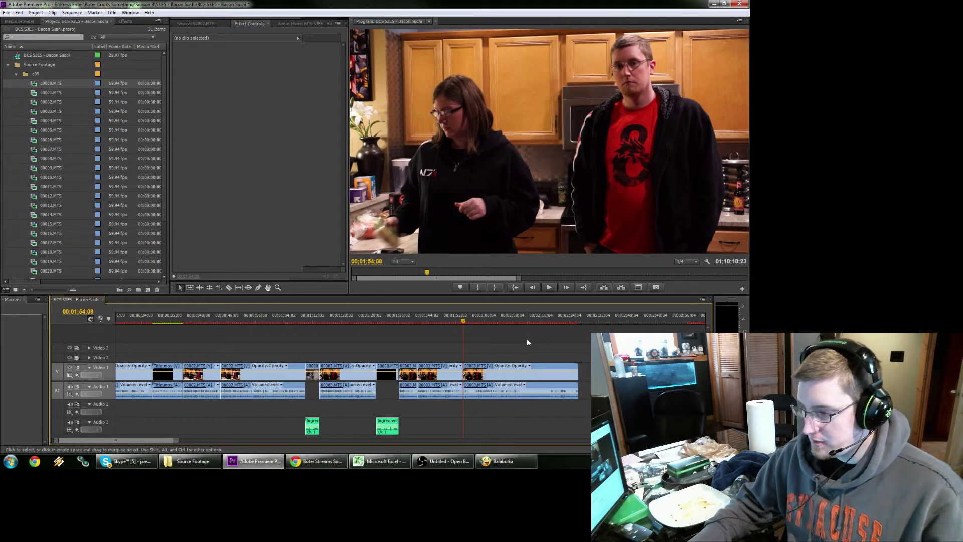
Split the 00003.MTS footage again at 00;01;58;10 and delete the short piece between the two cuts.
{"action": "key", "text": "space"}
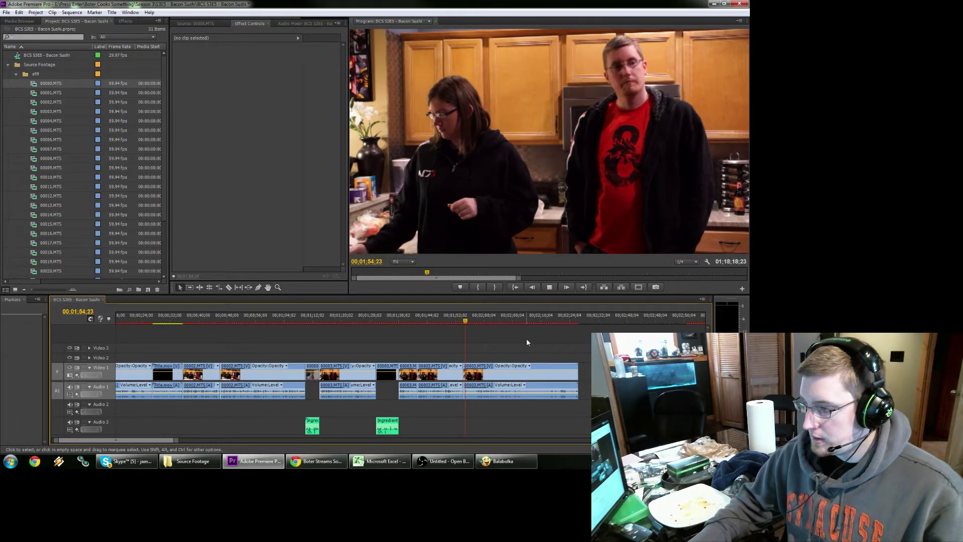
{"action": "key", "text": "space"}
{"action": "key", "text": "space"}
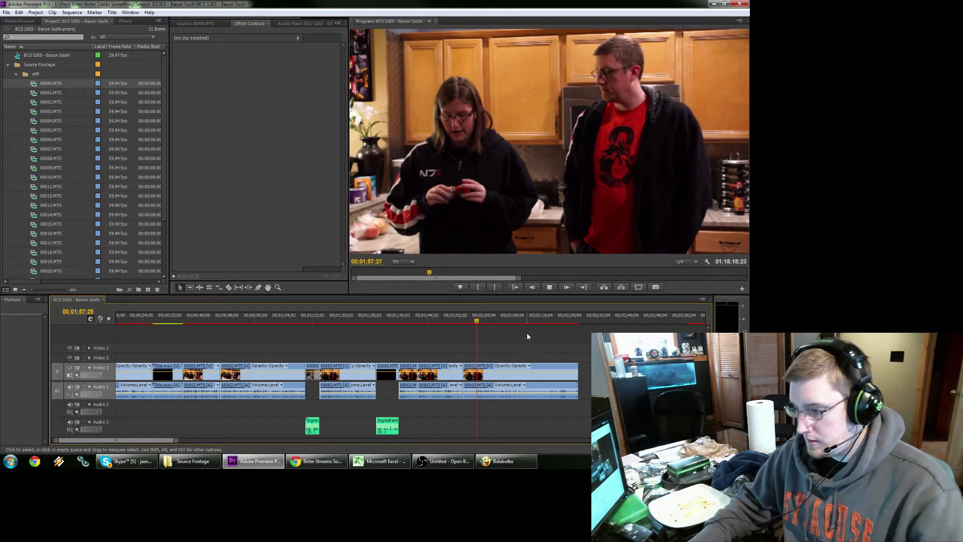
{"action": "key", "text": "Left"}
{"action": "key", "text": "Left"}
{"action": "key", "text": "Left"}
{"action": "key", "text": "Left"}
{"action": "key", "text": "Left"}
{"action": "key", "text": "Left"}
{"action": "key", "text": "Left"}
{"action": "key", "text": "Left"}
{"action": "key", "text": "Left"}
{"action": "key", "text": "Left"}
{"action": "key", "text": "Left"}
{"action": "key", "text": "Left"}
{"action": "key", "text": "Left"}
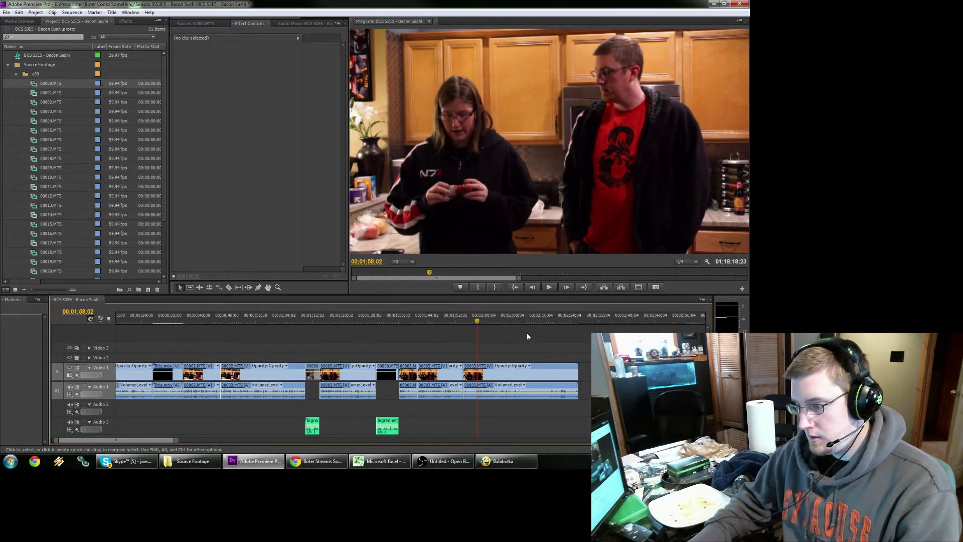
{"action": "key", "text": "Right"}
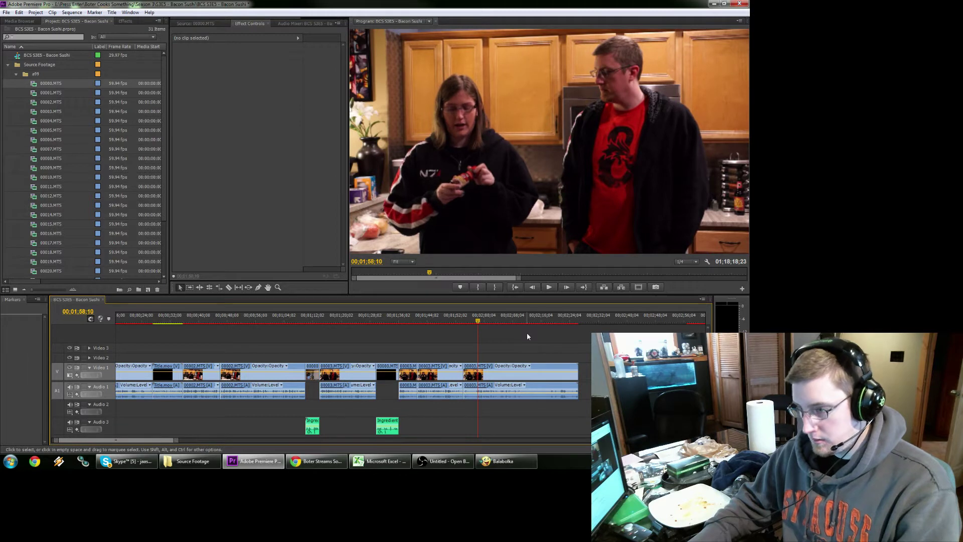
{"action": "key", "text": "ctrl+k"}
{"action": "left_click", "coordinate": [471, 373]}
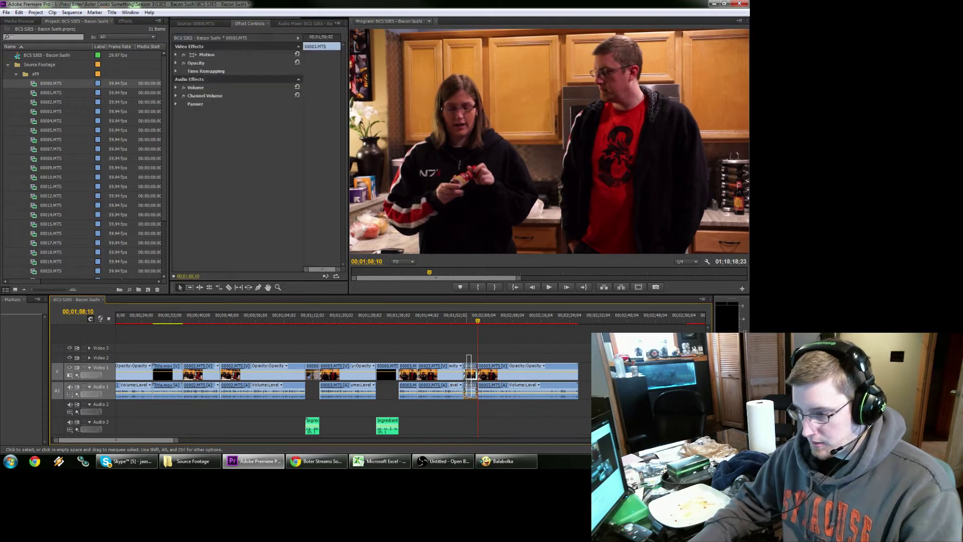
{"action": "key", "text": "Delete"}
Shift the remaining 00003.MTS piece farther along the timeline and place the last Ingredient Board.mp3 piece at the 00;01;54;08 cut, playing it through.
{"action": "left_click_drag", "start_coordinate": [497, 379], "coordinate": [702, 381]}
{"action": "left_click_drag", "start_coordinate": [645, 426], "coordinate": [475, 425]}
{"action": "left_click", "coordinate": [456, 321]}
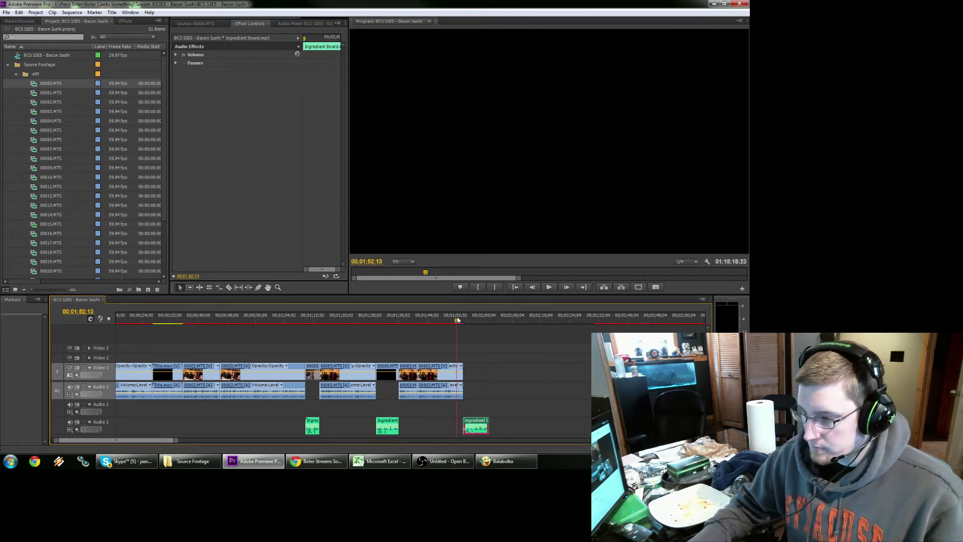
{"action": "key", "text": "space"}
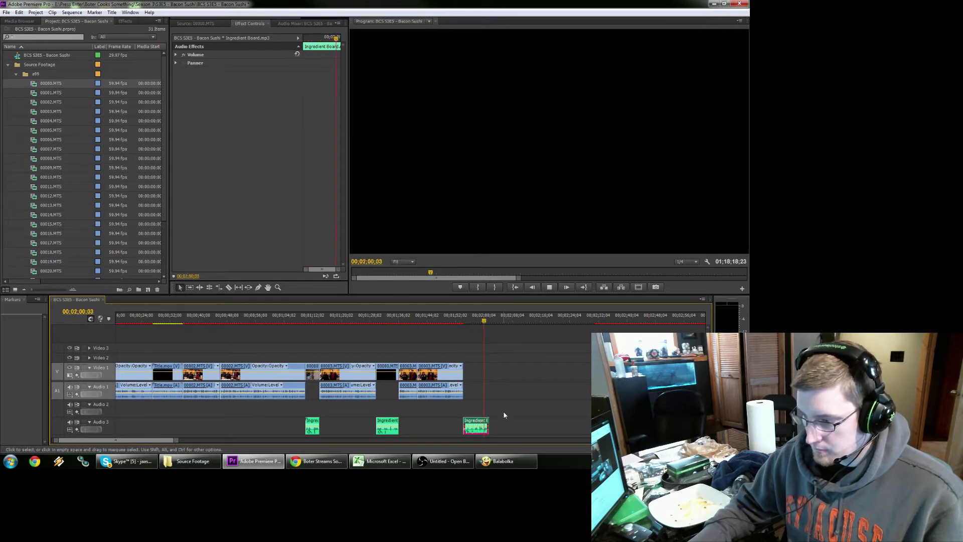
Move the three Ingredient Board.mp3 pieces to Audio 2 and place the 00000.MTS whiteboard clip on Video 2 at the 00;01;54;08 cut.
{"action": "left_click_drag", "start_coordinate": [499, 415], "coordinate": [313, 412]}
{"action": "scroll", "coordinate": [506, 389], "scroll_direction": "down", "scroll_amount": 2}
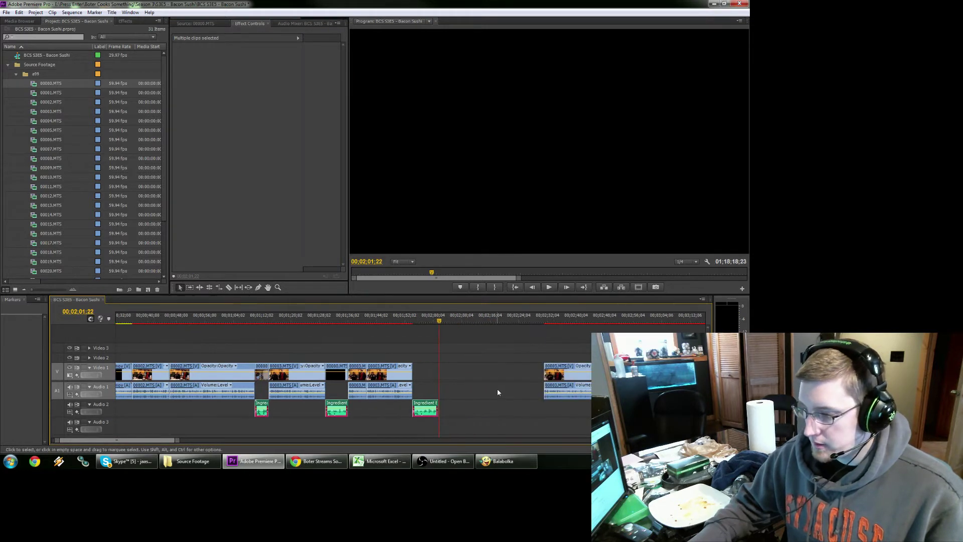
{"action": "scroll", "coordinate": [498, 388], "scroll_direction": "down", "scroll_amount": 1}
{"action": "left_click_drag", "start_coordinate": [582, 358], "coordinate": [359, 362]}
Shift the last 00003.MTS piece past the whiteboard clip and trim the whiteboard clip's end to 00;02;39;27.
{"action": "left_click", "coordinate": [501, 318]}
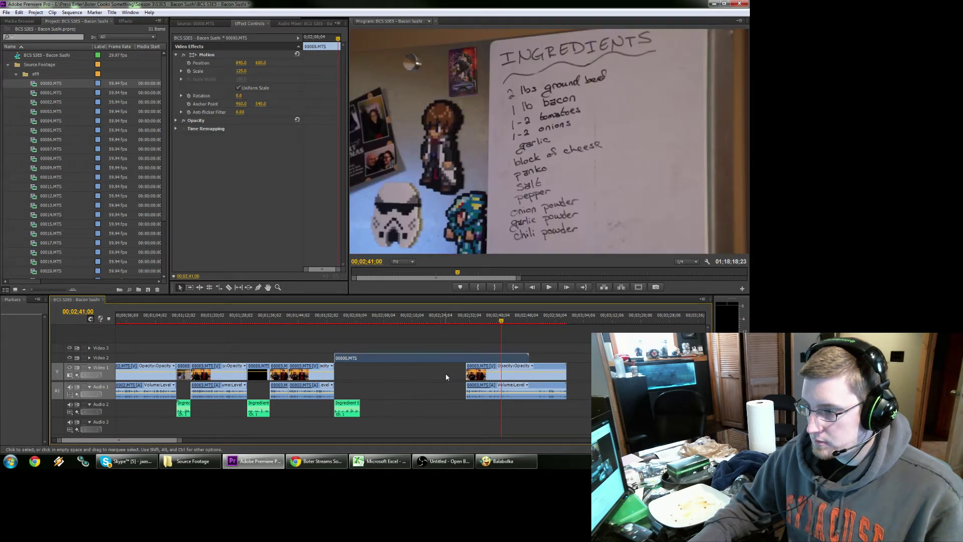
{"action": "left_click", "coordinate": [485, 319]}
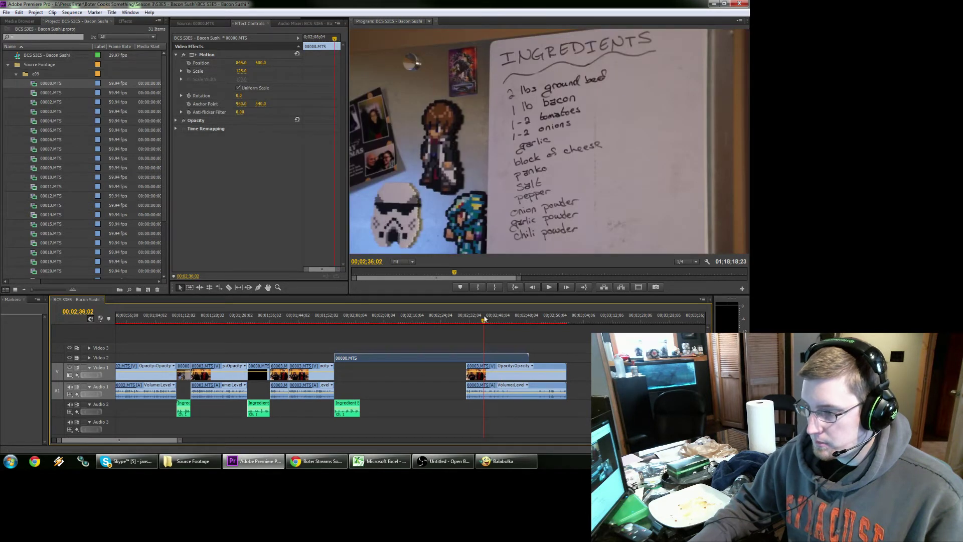
{"action": "left_click", "coordinate": [458, 319]}
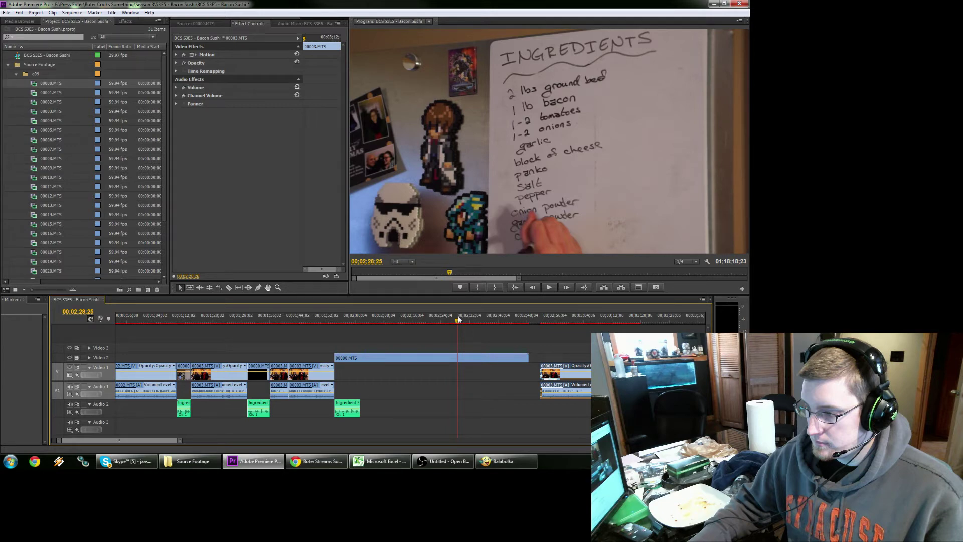
{"action": "left_click", "coordinate": [496, 319]}
Set the speed of the trimmed 00000.MTS whiteboard clip on Video 2 to 500%.
{"action": "right_click", "coordinate": [468, 357]}
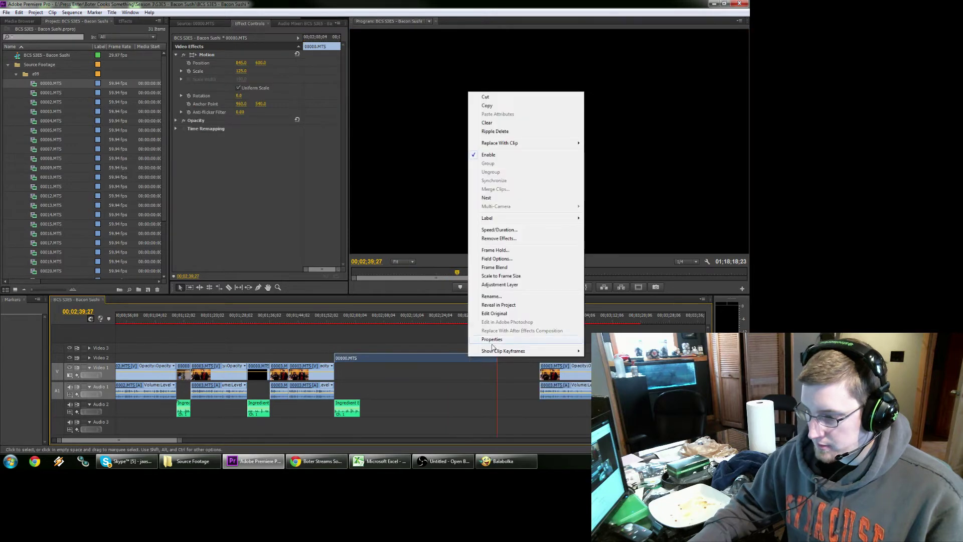
{"action": "left_click", "coordinate": [505, 231]}
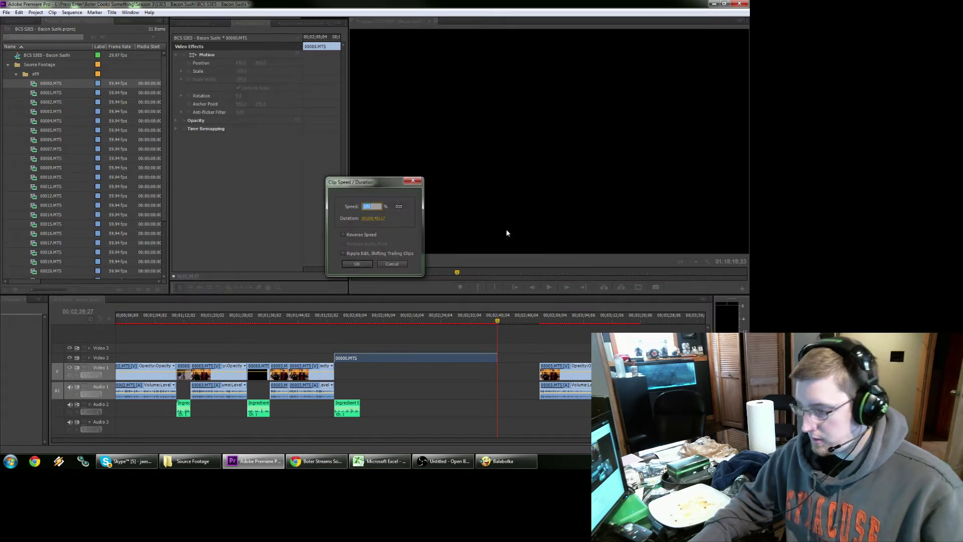
{"action": "key", "text": "Return"}
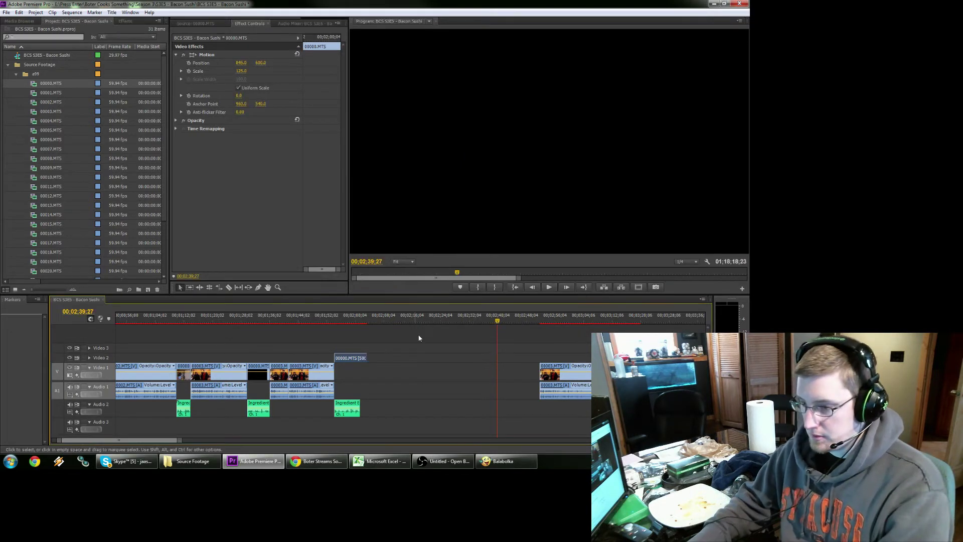
Play the sped-up whiteboard clip from 00;01;54;08 and rate-stretch its end to match the Ingredient Board.mp3 piece below it.
{"action": "left_click", "coordinate": [335, 319]}
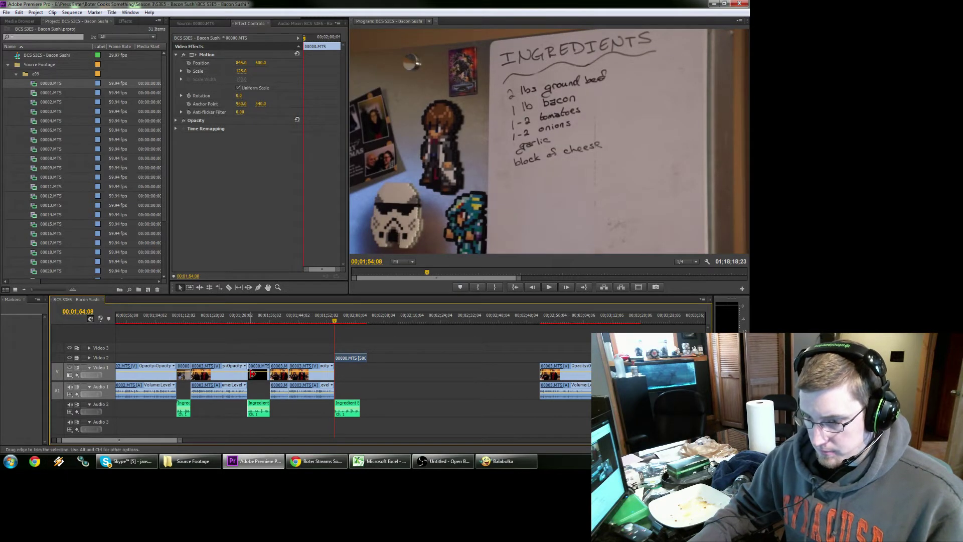
{"action": "right_click", "coordinate": [182, 374]}
{"action": "key", "text": "Escape"}
{"action": "key", "text": "space"}
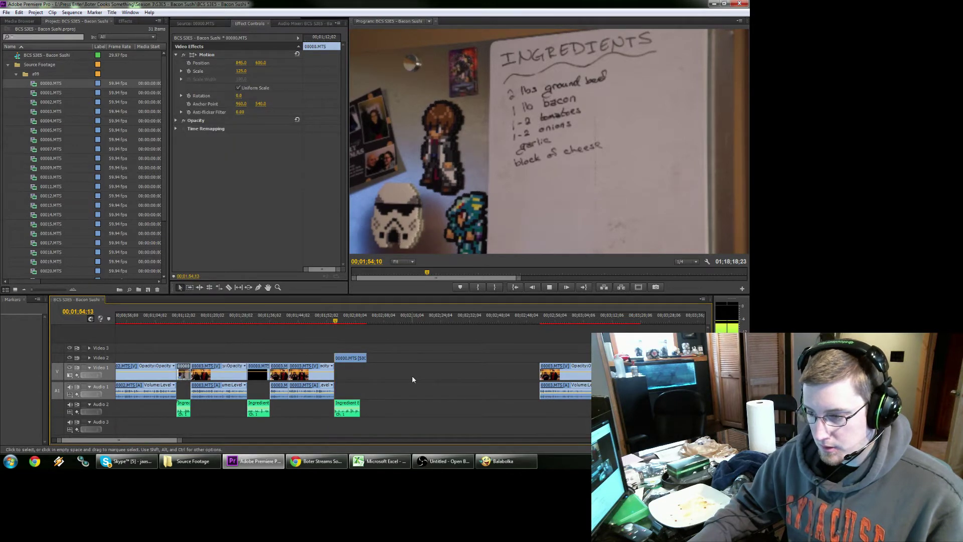
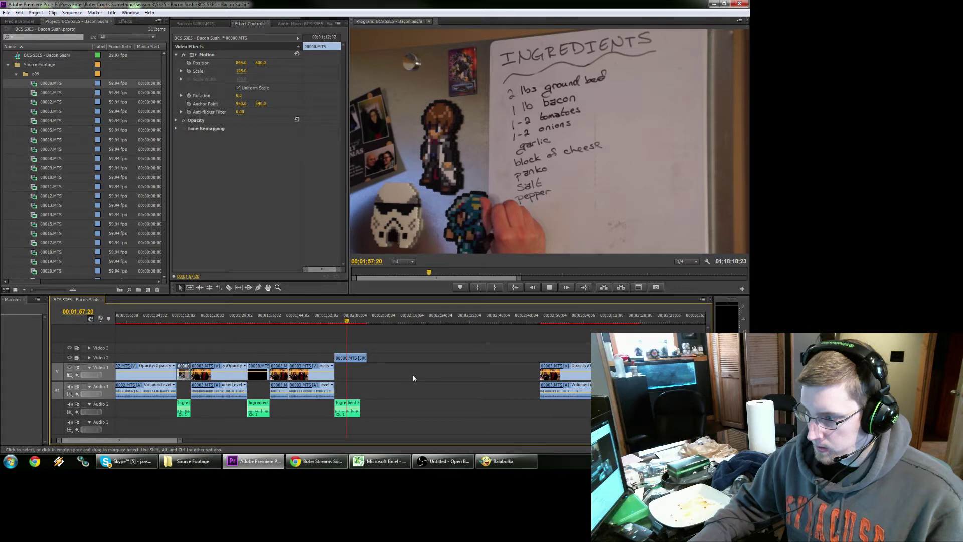
{"action": "left_click", "coordinate": [350, 318]}
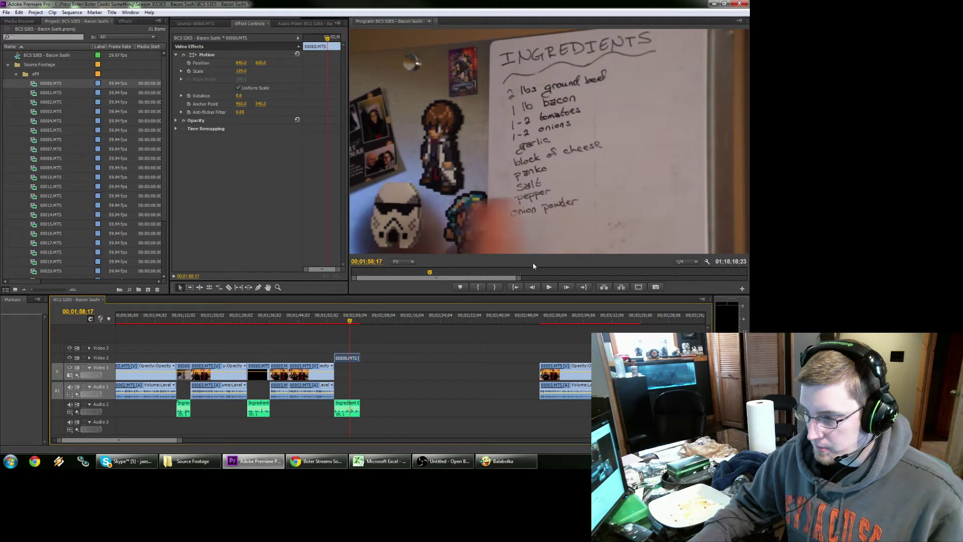
Place the whiteboard clip on Video 1 and close the gap between it and the last 00003.MTS piece.
{"action": "left_click", "coordinate": [449, 368]}
{"action": "key", "text": "Delete"}
Cut a short section out of the last 00003.MTS piece at 00;02;19;28, close the gap and play the edit.
{"action": "left_click", "coordinate": [356, 321]}
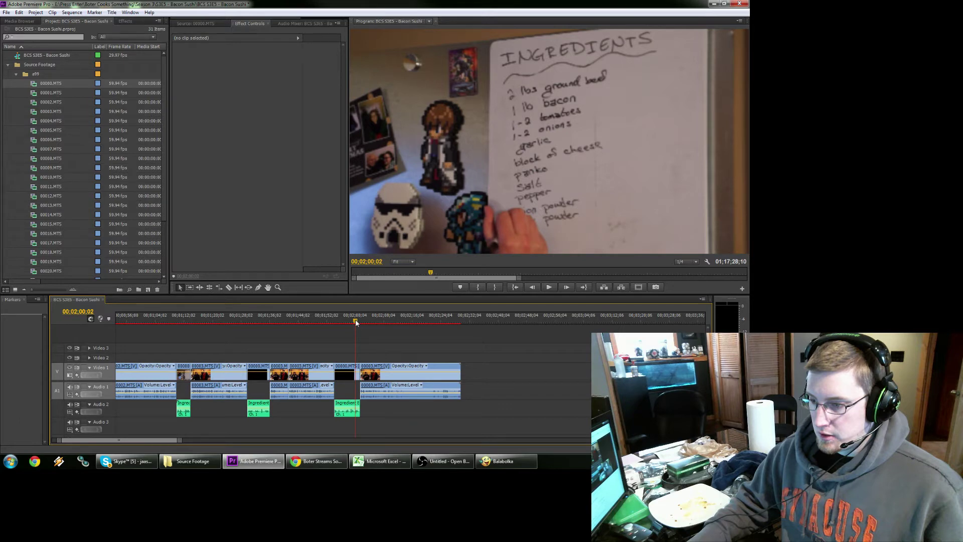
{"action": "left_click_drag", "start_coordinate": [356, 322], "coordinate": [422, 324]}
{"action": "key", "text": "space"}
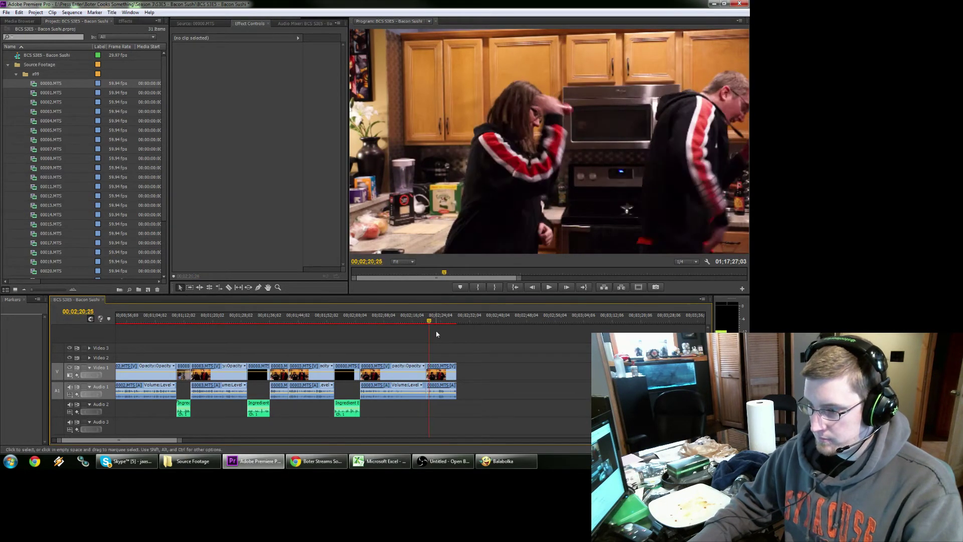
Trim the start of the 00003.MTS piece after the 00;02;19;28 cut to 00;02;20;04 and move it back 6 frames against the preceding piece.
{"action": "key", "text": "space"}
{"action": "key", "text": "Left"}
{"action": "key", "text": "Left"}
{"action": "key", "text": "Left"}
{"action": "key", "text": "Left"}
{"action": "key", "text": "Left"}
{"action": "key", "text": "Left"}
{"action": "key", "text": "Left"}
{"action": "key", "text": "Left"}
{"action": "key", "text": "Left"}
{"action": "key", "text": "Left"}
{"action": "key", "text": "Left"}
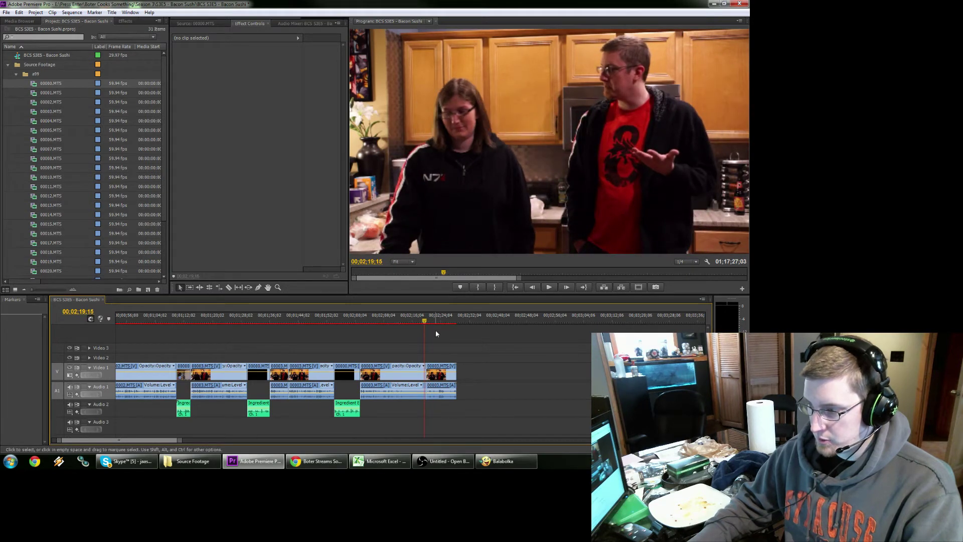
{"action": "key", "text": "Left"}
{"action": "key", "text": "Right"}
{"action": "key", "text": "Right"}
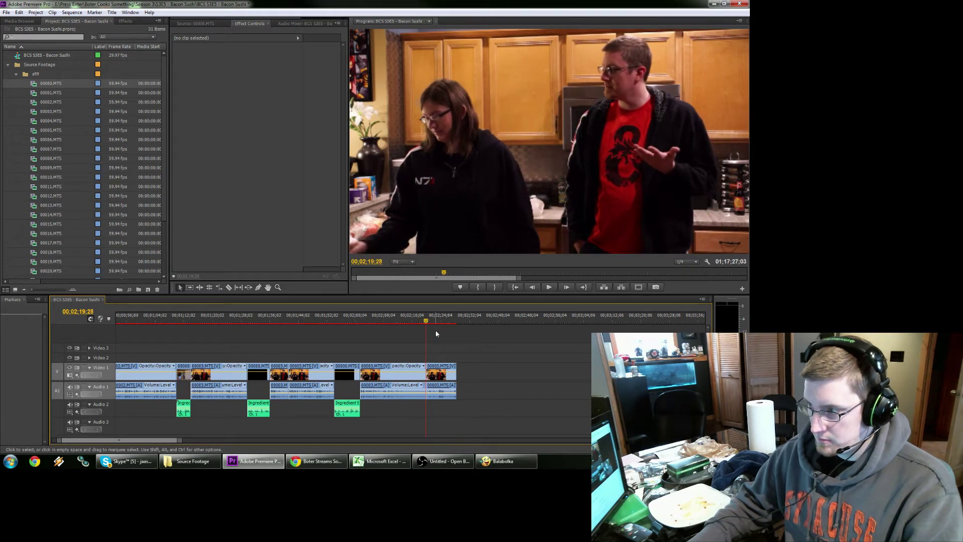
{"action": "key", "text": "Left"}
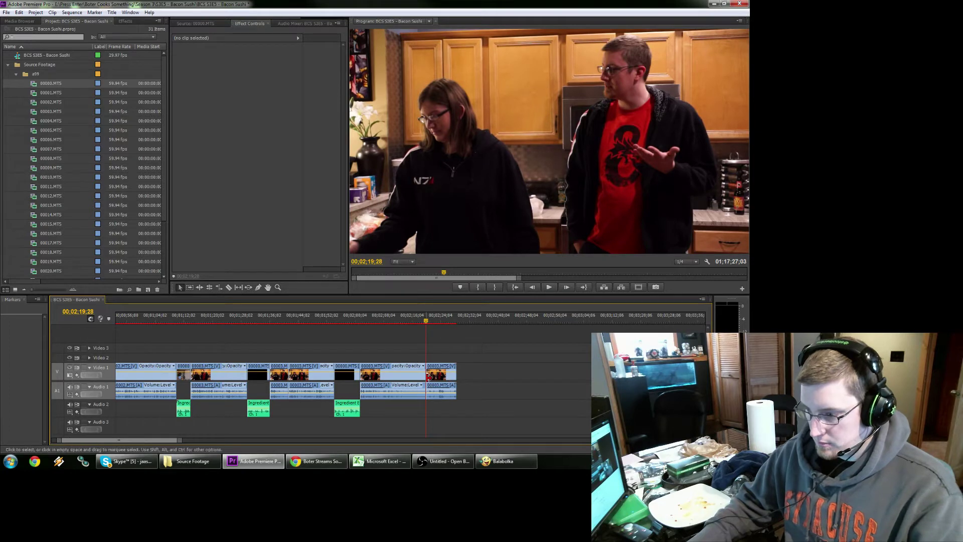
{"action": "left_click", "coordinate": [427, 379]}
{"action": "key", "text": "Right"}
{"action": "key", "text": "Right"}
{"action": "key", "text": "Right"}
{"action": "key", "text": "Right"}
{"action": "key", "text": "Right"}
{"action": "key", "text": "Right"}
{"action": "key", "text": "Right"}
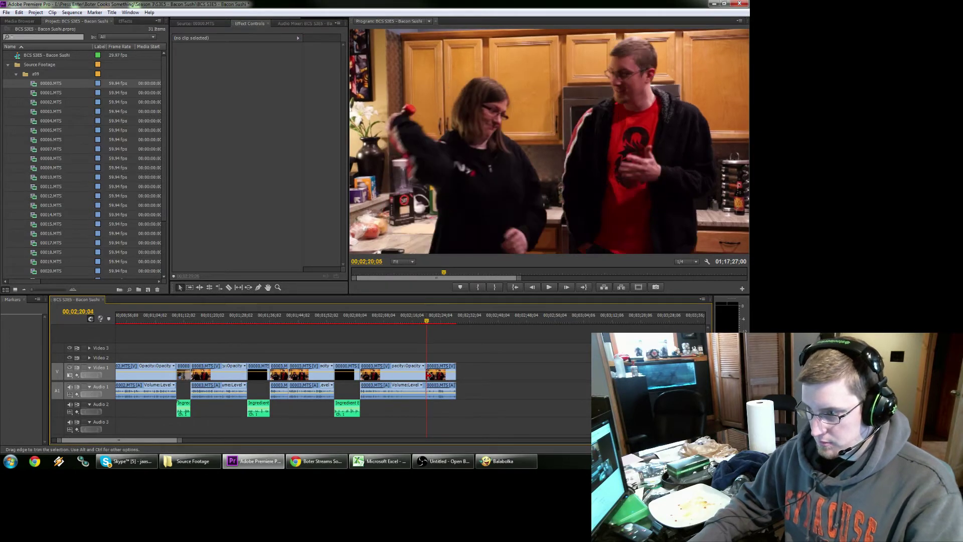
{"action": "left_click_drag", "start_coordinate": [429, 375], "coordinate": [440, 381]}
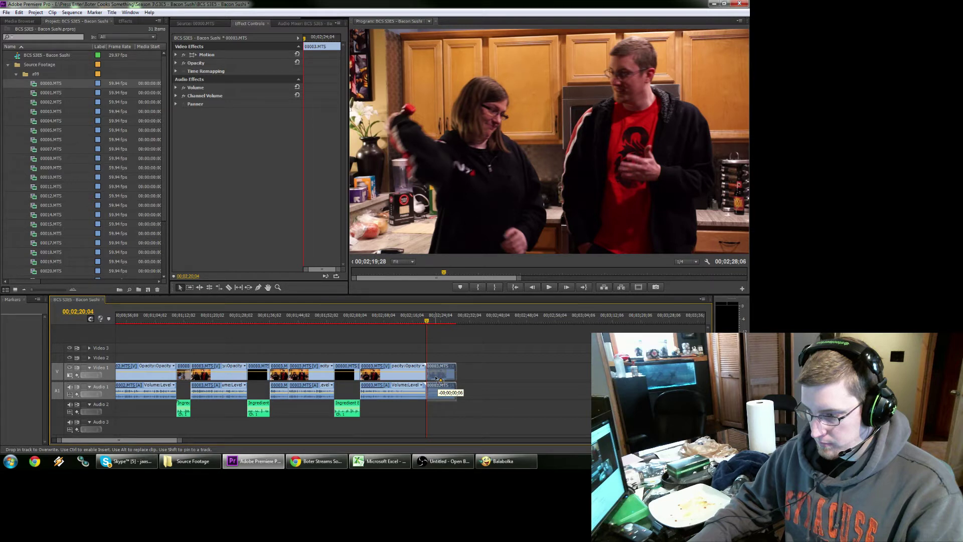
Split the last 00003.MTS piece at 00;02;21;00, trim the start of the remainder to 00;02;21;12 and close the gap.
{"action": "left_click_drag", "start_coordinate": [437, 379], "coordinate": [436, 380]}
{"action": "key", "text": "z"}
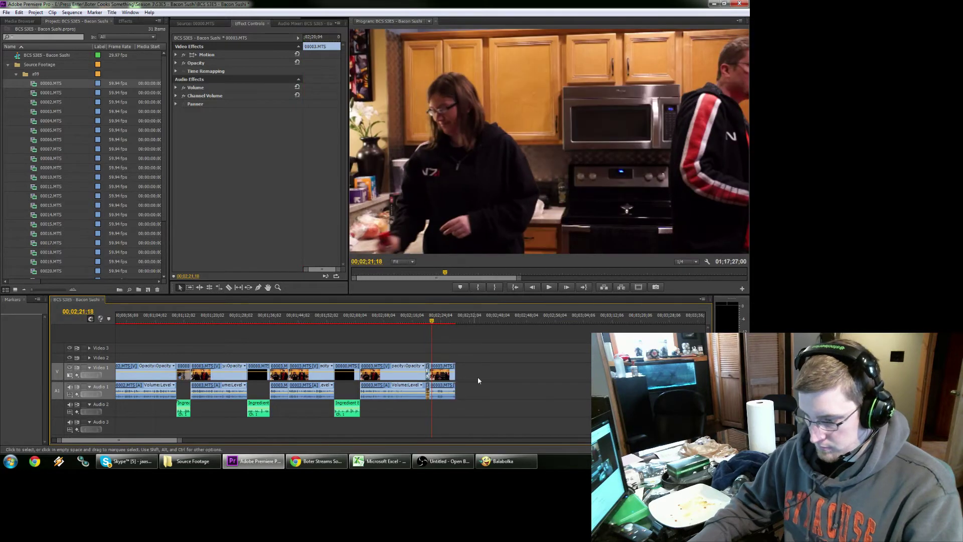
{"action": "left_click", "coordinate": [449, 374]}
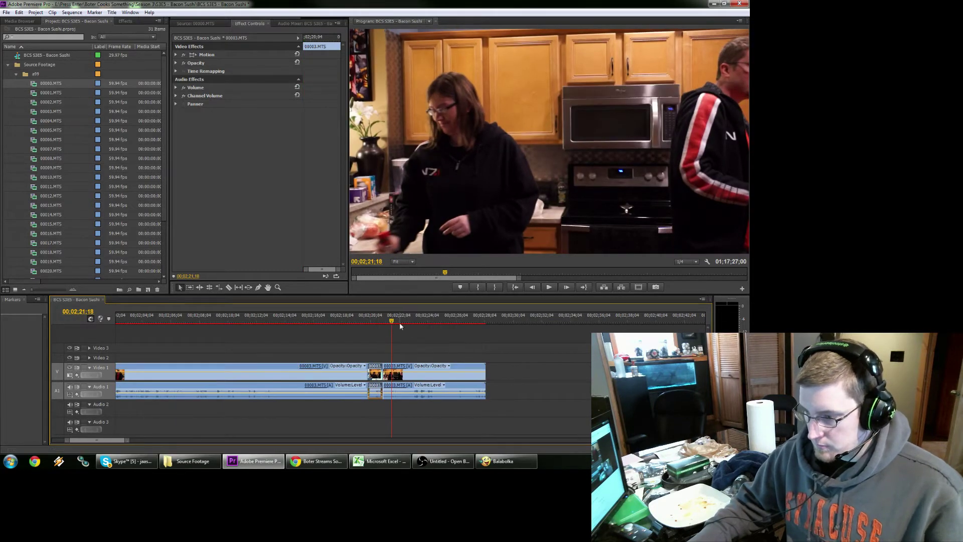
{"action": "left_click_drag", "start_coordinate": [396, 321], "coordinate": [389, 326]}
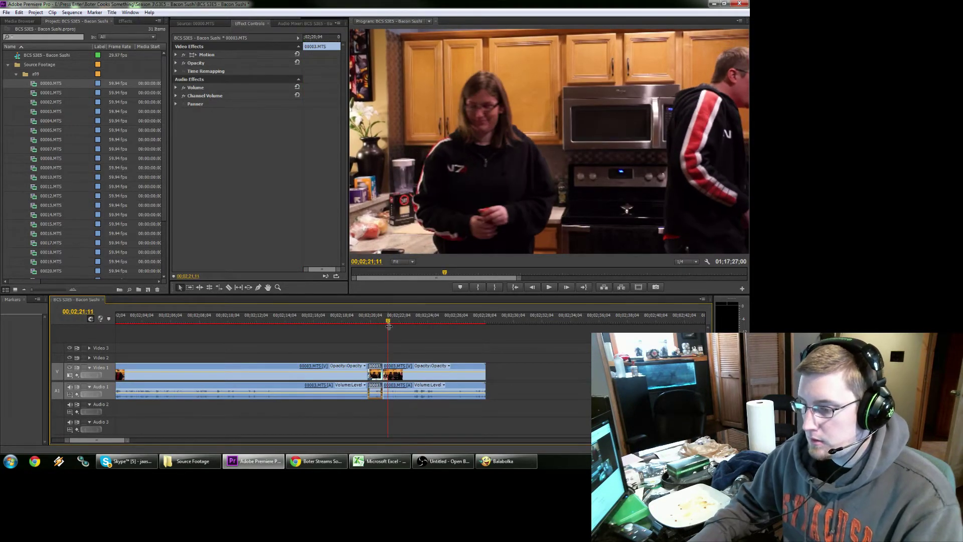
{"action": "left_click_drag", "start_coordinate": [384, 376], "coordinate": [390, 379]}
{"action": "left_click", "coordinate": [386, 378]}
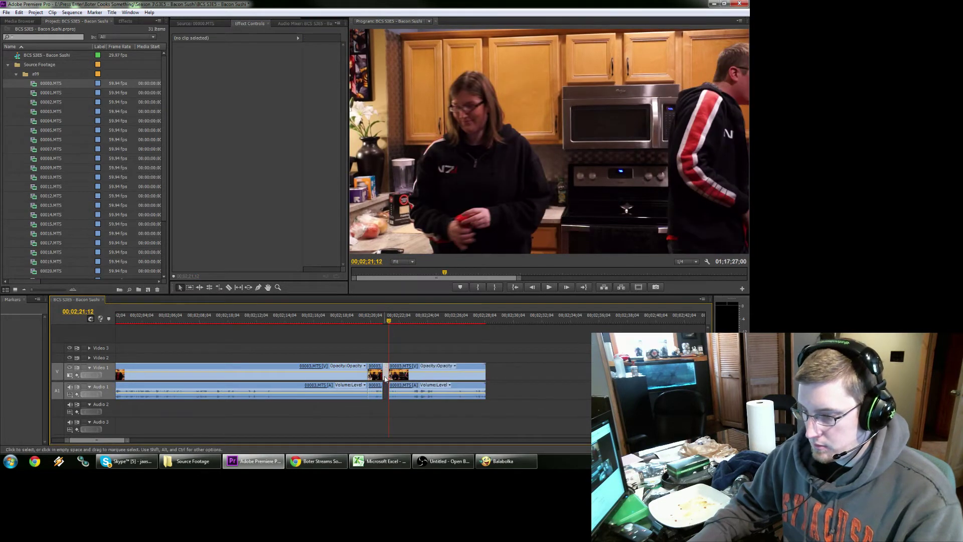
{"action": "key", "text": "Delete"}
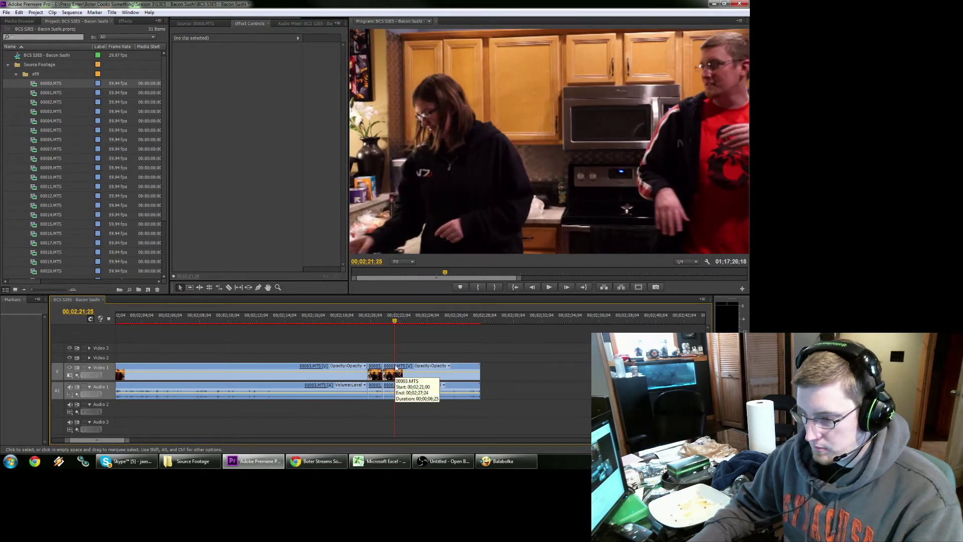
Split 00003.MTS at 00;02;22;03, trim the following piece's start to 00;02;22;22, close the gap and replay the edit.
{"action": "key", "text": "space"}
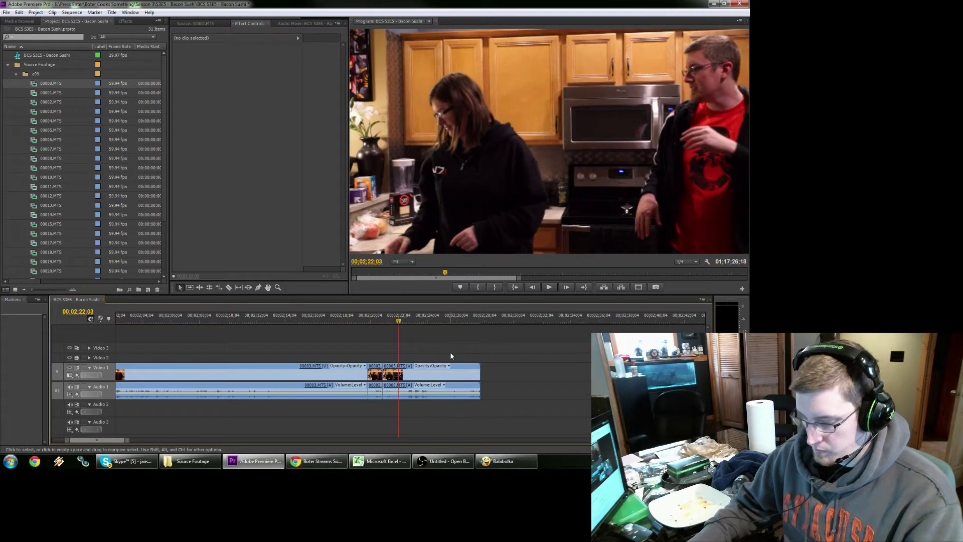
{"action": "key", "text": "ctrl+k"}
{"action": "key", "text": "space"}
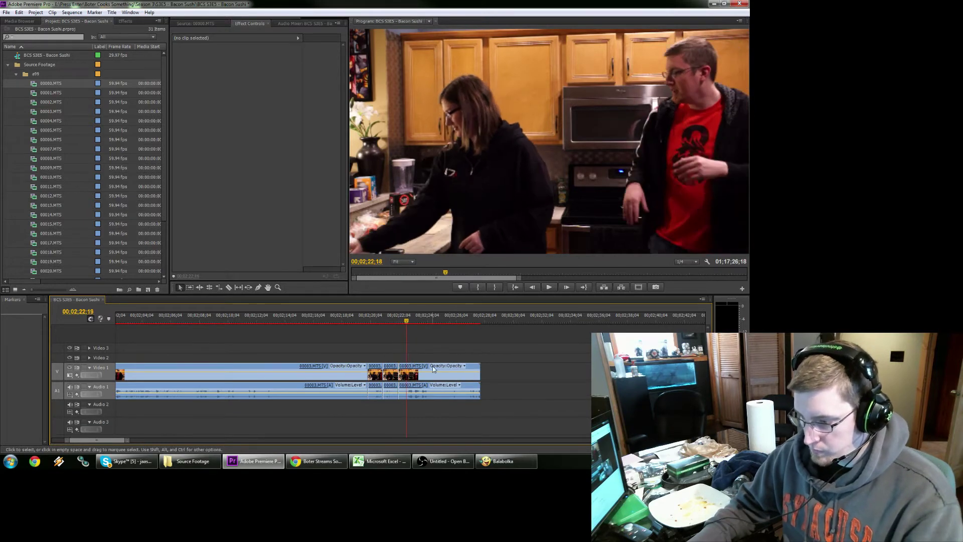
{"action": "key", "text": "space"}
{"action": "left_click_drag", "start_coordinate": [401, 375], "coordinate": [408, 376]}
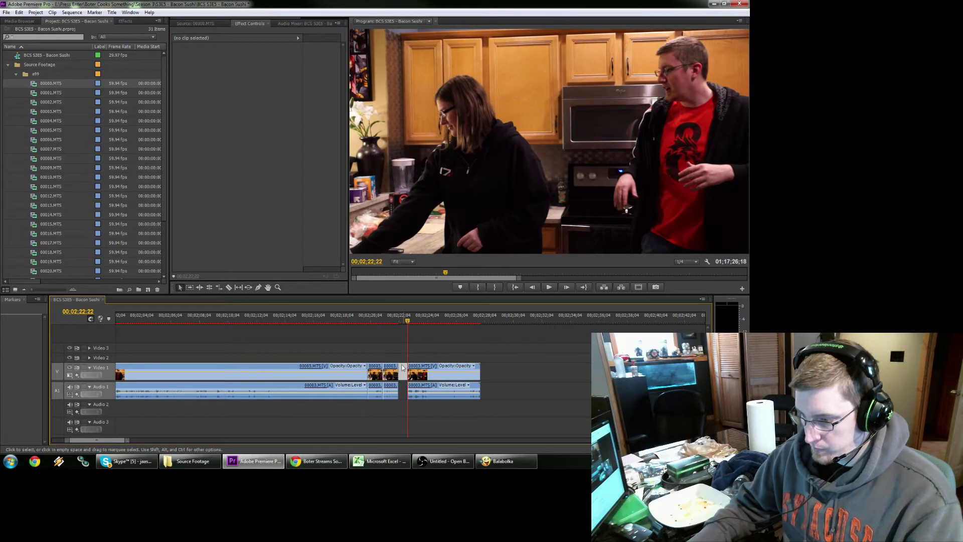
{"action": "left_click", "coordinate": [402, 368]}
{"action": "key", "text": "Delete"}
{"action": "left_click", "coordinate": [354, 321]}
{"action": "key", "text": "space"}
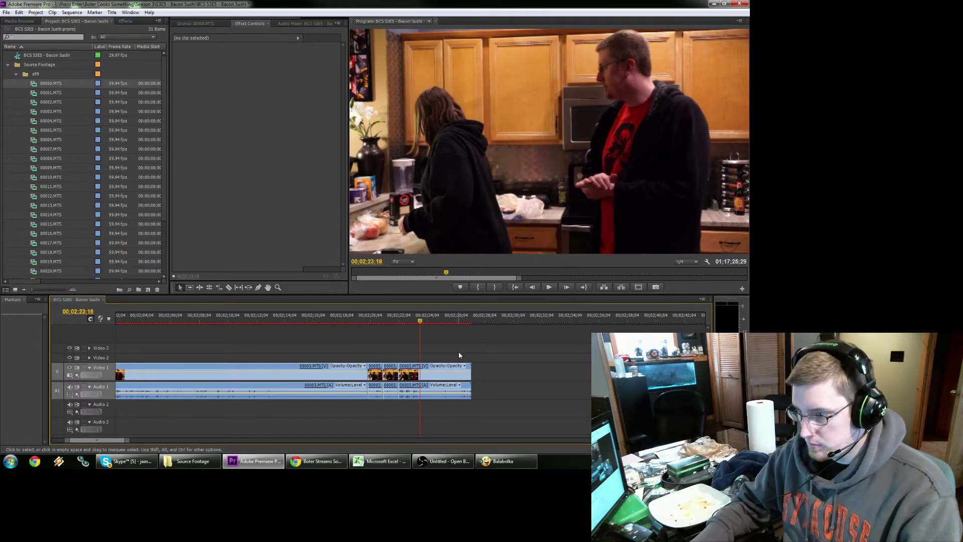
Cut the last 00003.MTS piece at 00;02;23;28 and delete the part after the cut.
{"action": "key", "text": "space"}
{"action": "key", "text": "ctrl+k"}
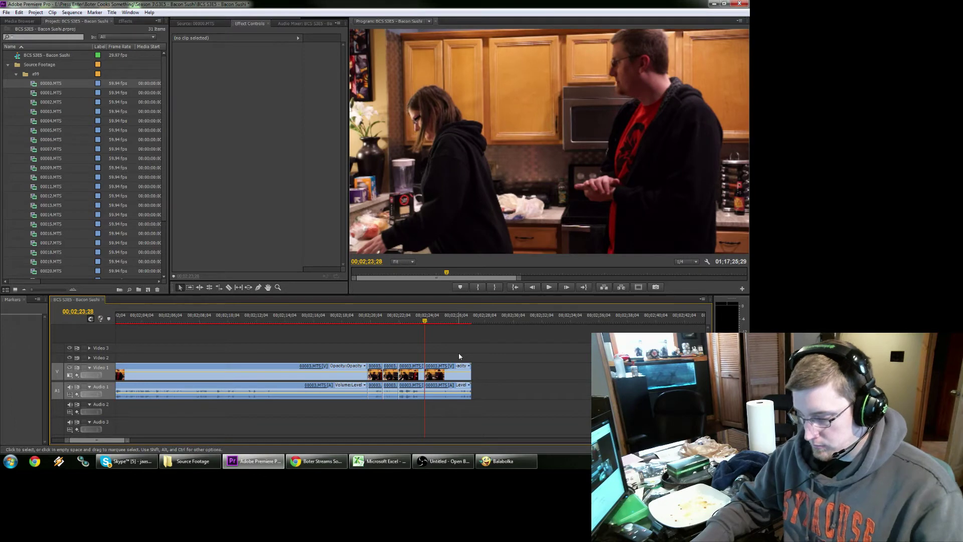
{"action": "key", "text": "space"}
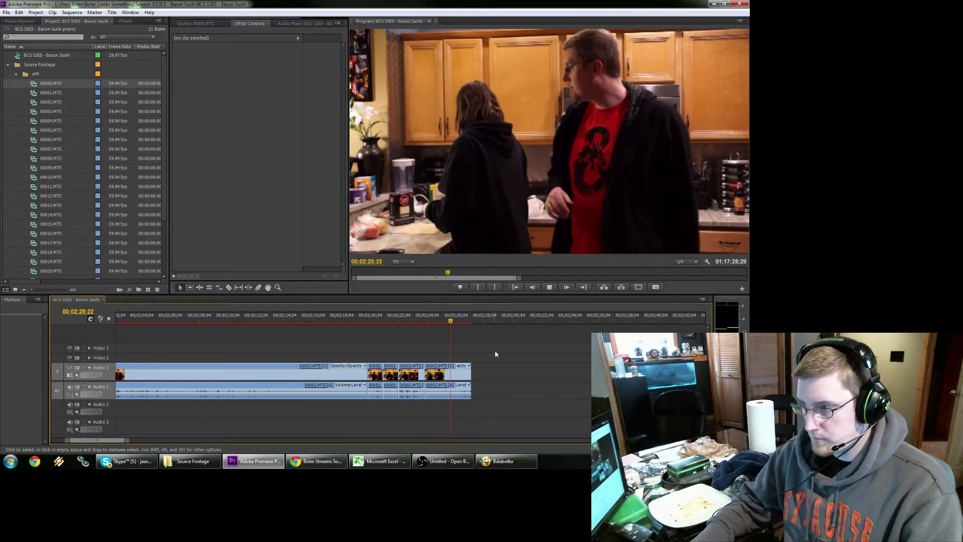
{"action": "left_click", "coordinate": [445, 391]}
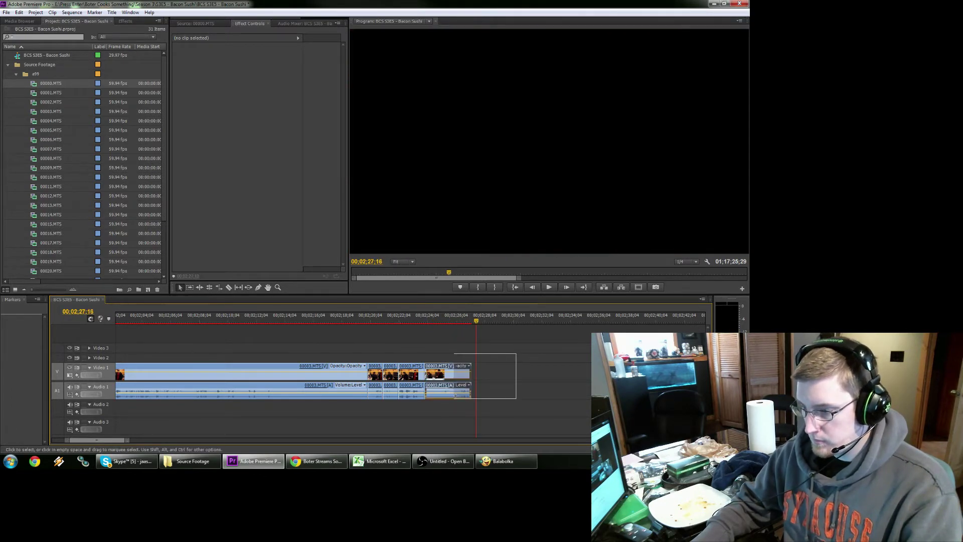
{"action": "left_click", "coordinate": [449, 403]}
Close the large gap between the last 00003.MTS piece and 00004.MTS, and place the playhead at their join.
{"action": "key", "text": "backslash"}
{"action": "key", "text": "z"}
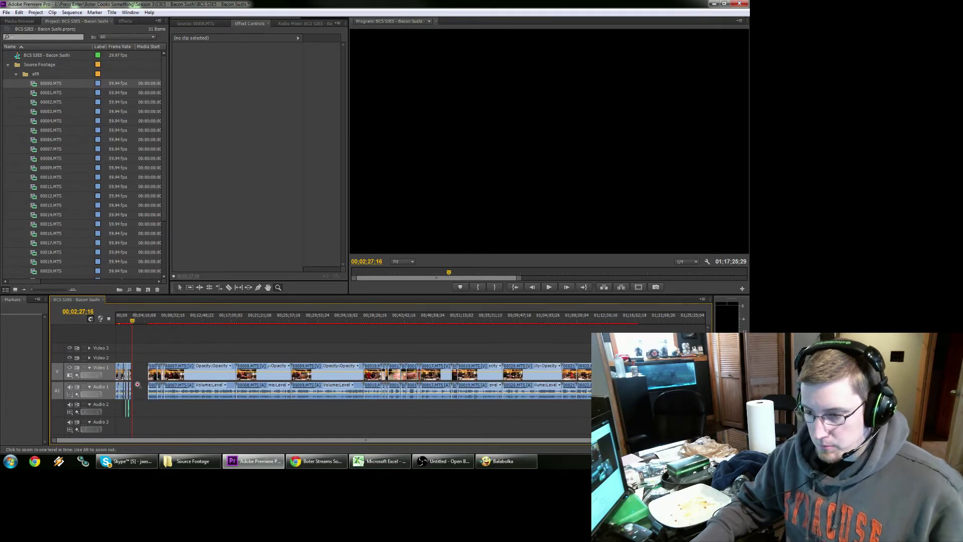
{"action": "left_click", "coordinate": [135, 375]}
{"action": "left_click", "coordinate": [176, 375]}
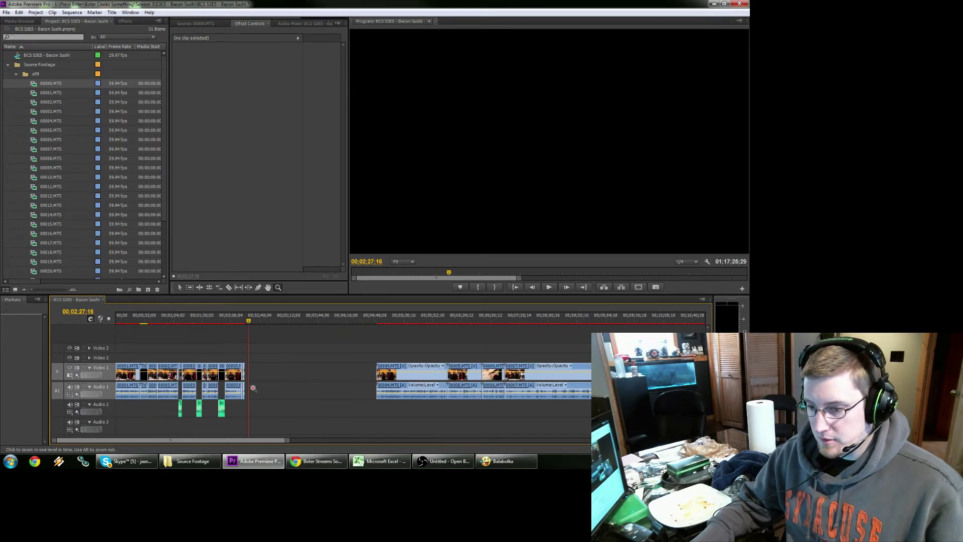
{"action": "left_click", "coordinate": [241, 376]}
{"action": "left_click", "coordinate": [286, 376]}
{"action": "key", "text": "v"}
{"action": "left_click", "coordinate": [392, 373]}
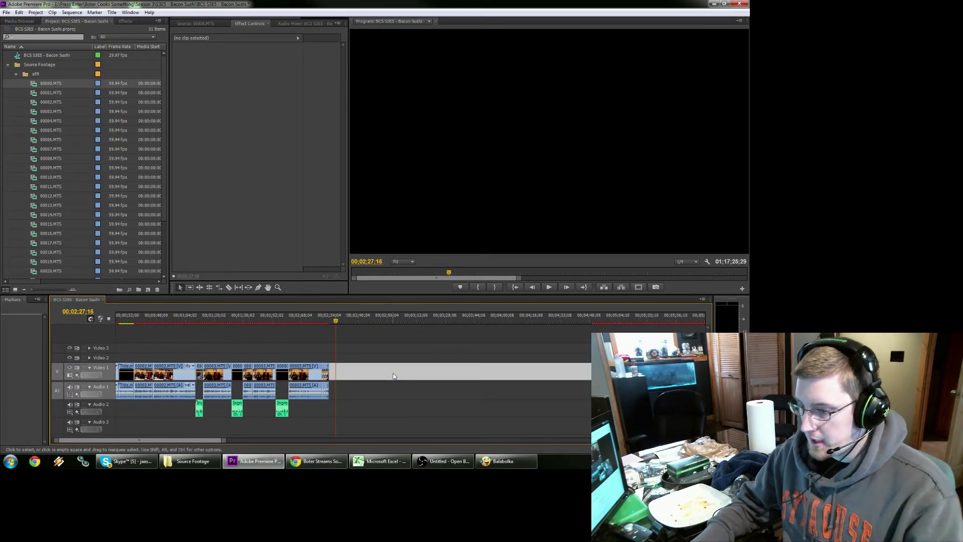
{"action": "key", "text": "Delete"}
{"action": "left_click", "coordinate": [335, 321]}
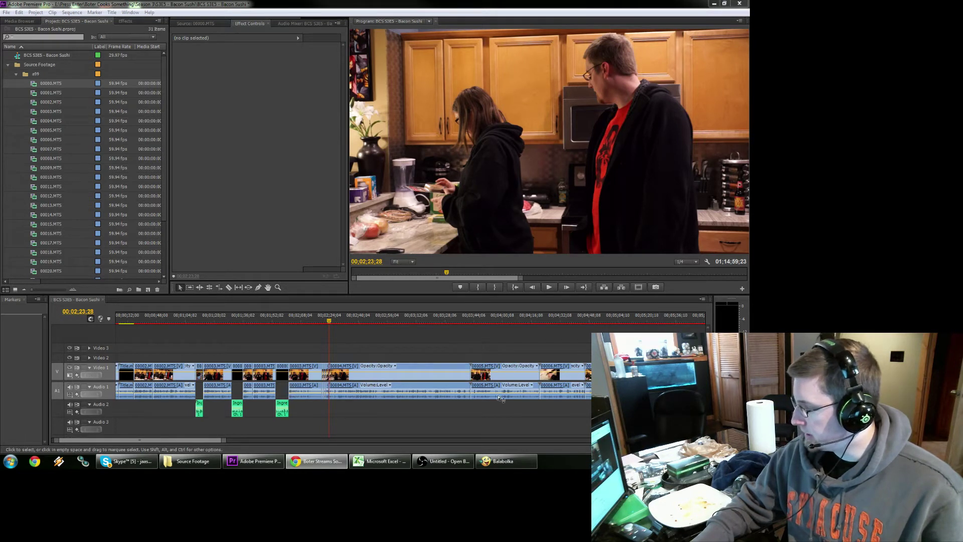
Play on from the join, cut 00004.MTS at 00;02;28;23 and ripple-delete its first part together with the last 00003.MTS piece.
{"action": "left_click", "coordinate": [397, 347]}
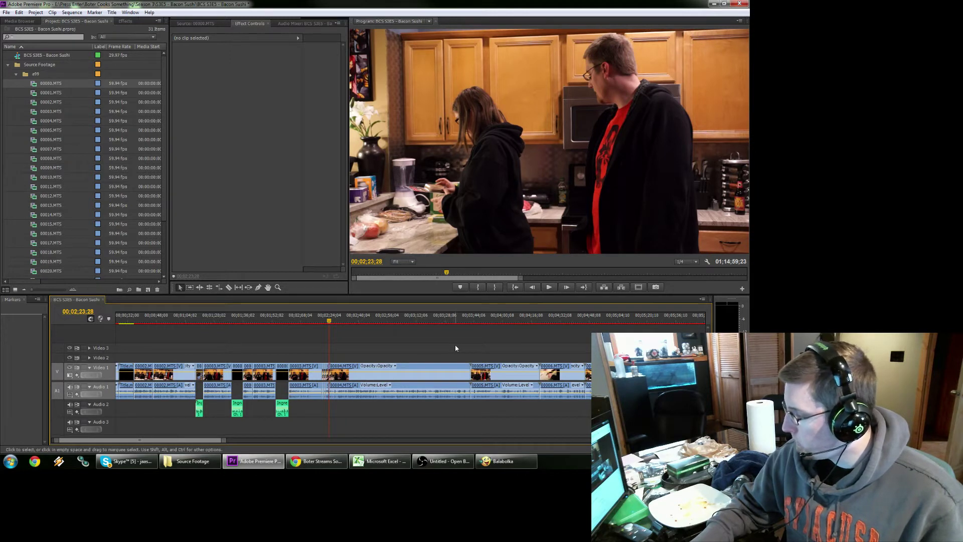
{"action": "key", "text": "z"}
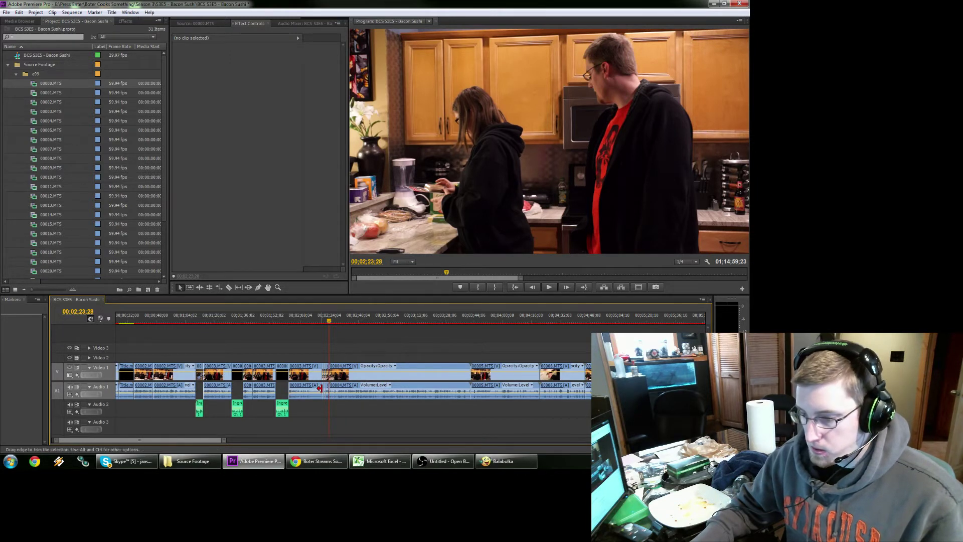
{"action": "left_click", "coordinate": [326, 375]}
{"action": "left_click", "coordinate": [452, 366]}
{"action": "left_click", "coordinate": [391, 346]}
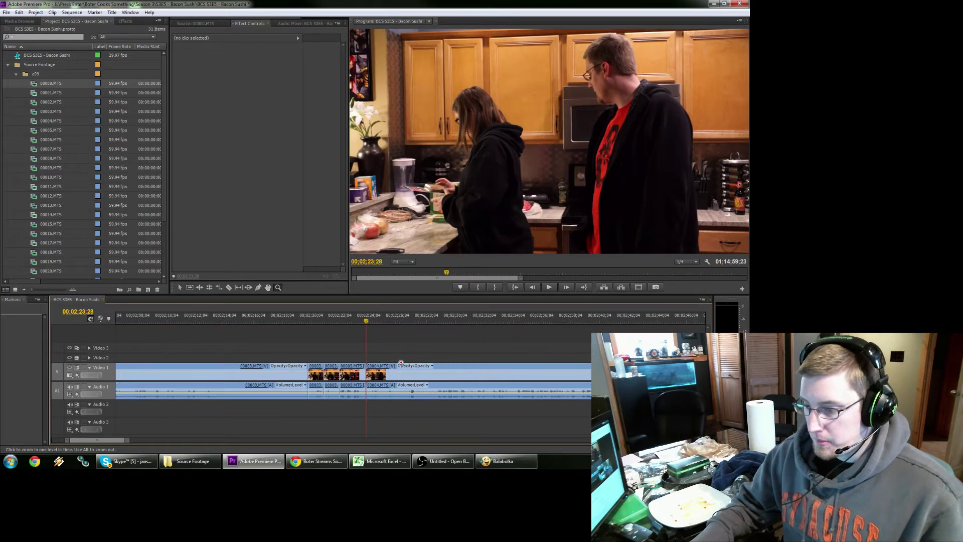
{"action": "key", "text": "v"}
{"action": "key", "text": "space"}
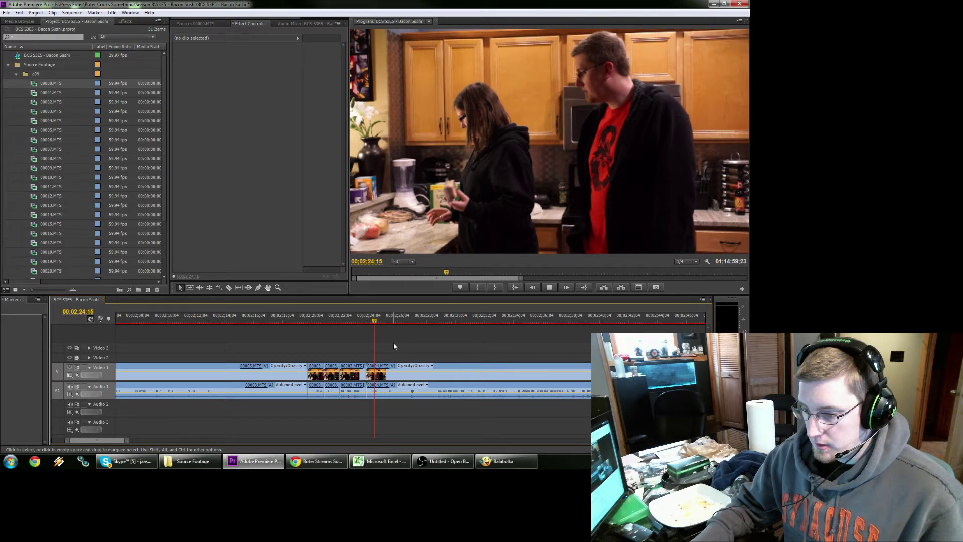
{"action": "key", "text": "space"}
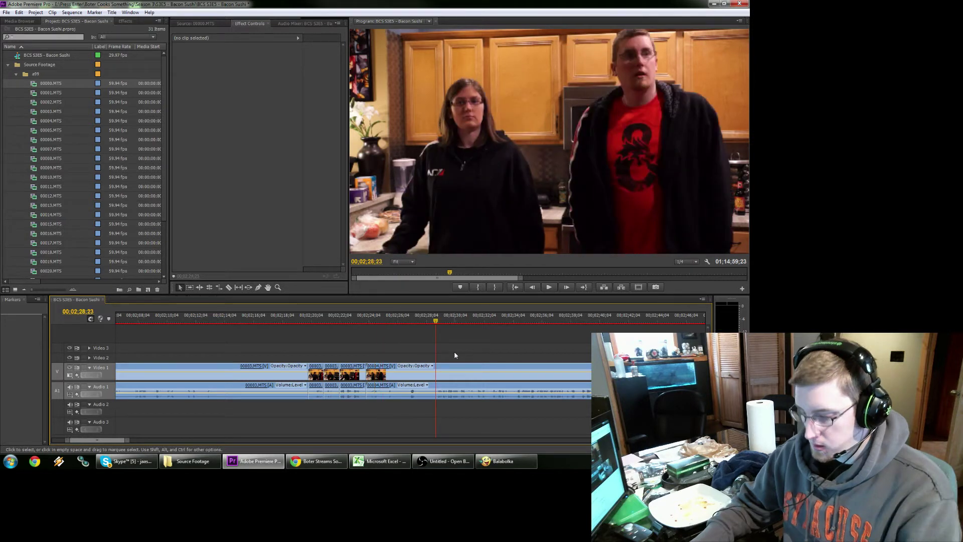
{"action": "left_click_drag", "start_coordinate": [400, 413], "coordinate": [357, 349]}
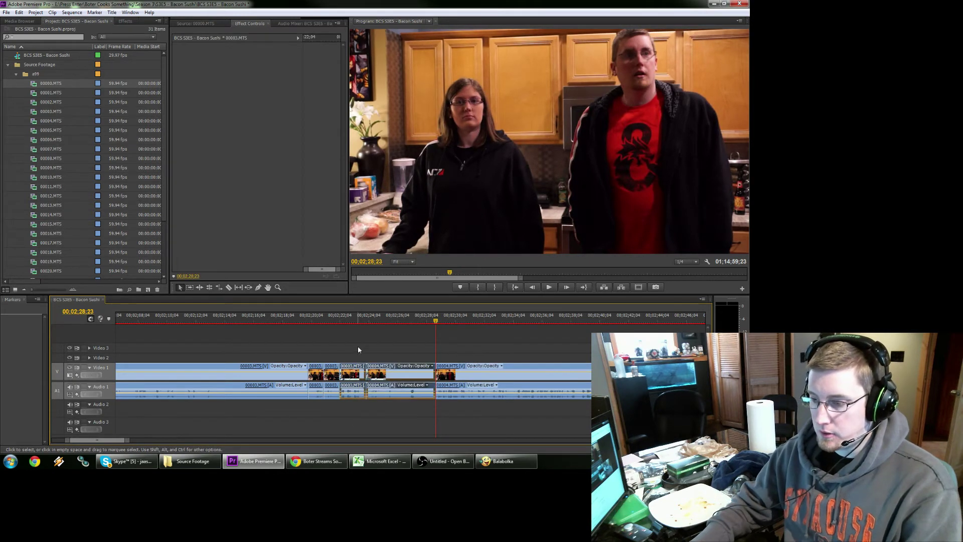
{"action": "key", "text": "shift+Delete"}
Replay the edit, split 00004.MTS at 00;02;42;06 and move the piece before the cut onto Video 2 and Audio 2.
{"action": "left_click", "coordinate": [335, 317]}
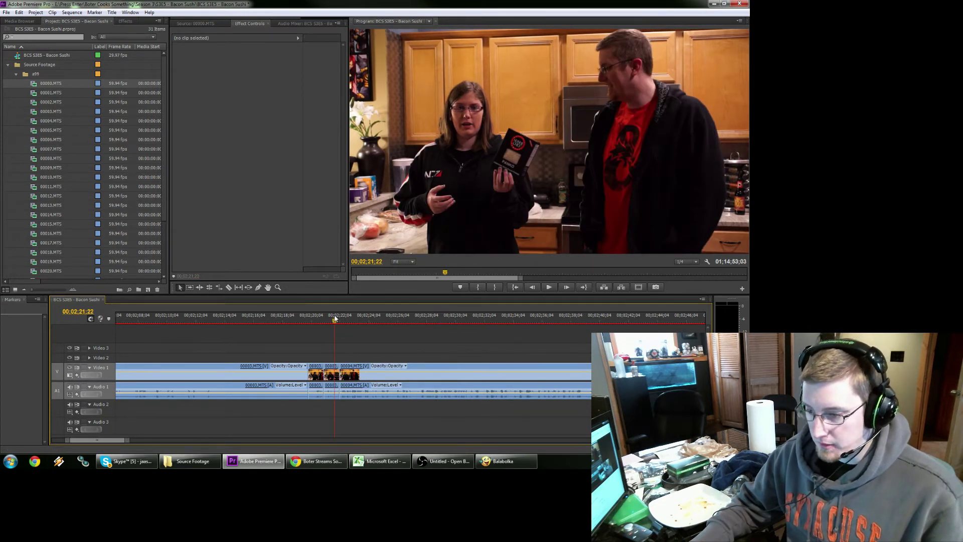
{"action": "left_click_drag", "start_coordinate": [335, 319], "coordinate": [302, 319]}
{"action": "key", "text": "space"}
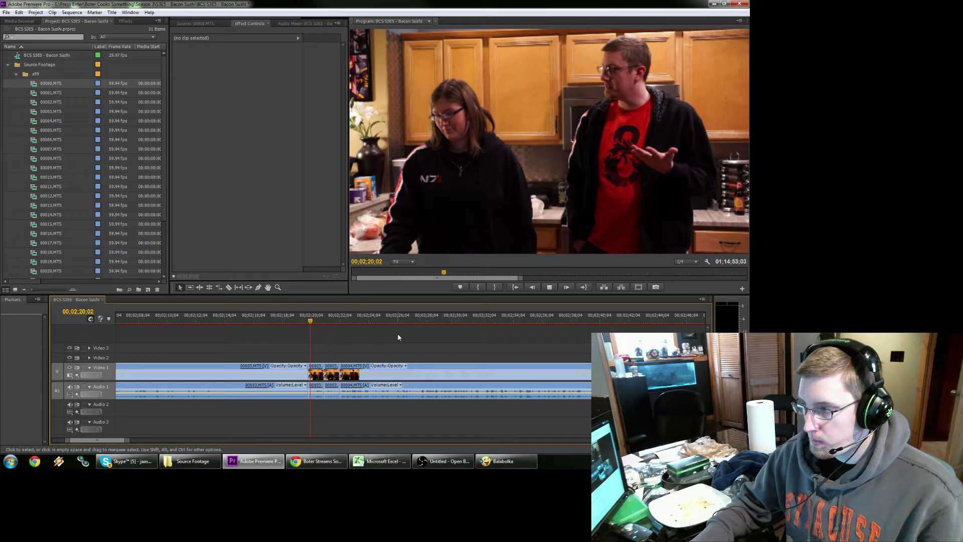
{"action": "left_click", "coordinate": [577, 321]}
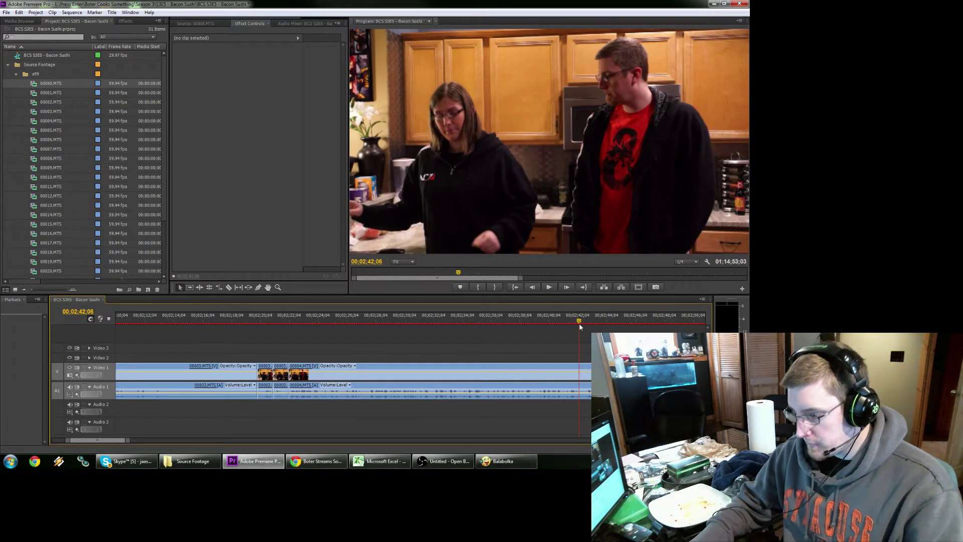
{"action": "key", "text": "ctrl+k"}
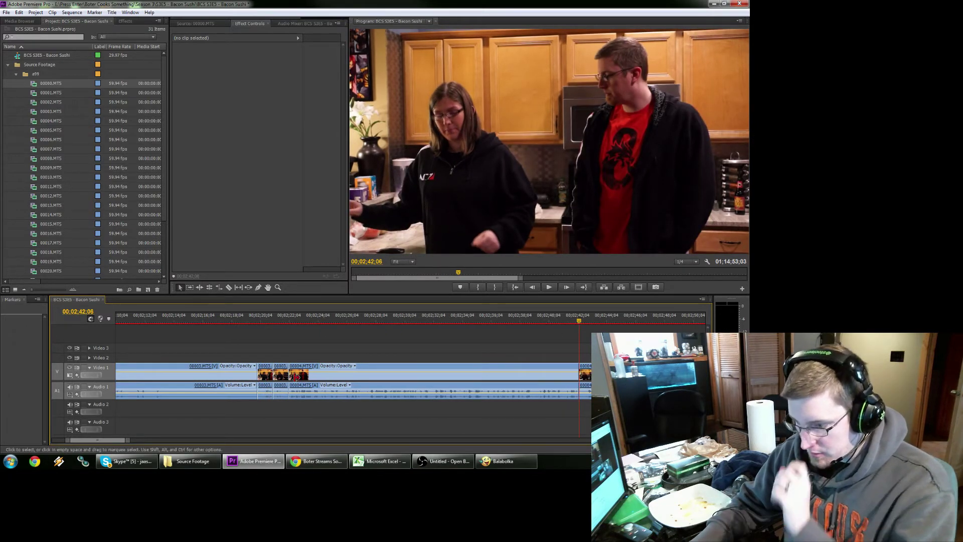
{"action": "left_click", "coordinate": [326, 390]}
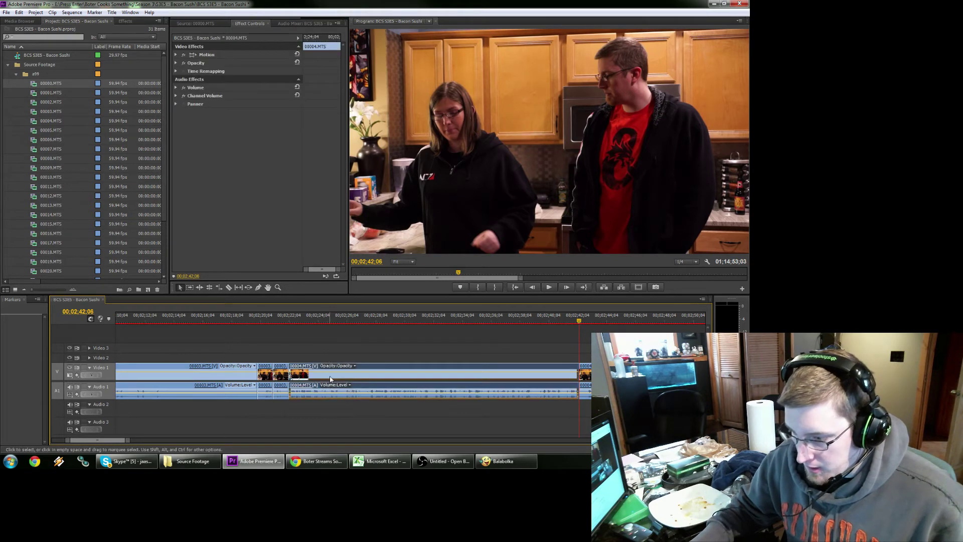
{"action": "left_click_drag", "start_coordinate": [327, 394], "coordinate": [321, 403]}
Find where panko is fully written in the last whiteboard clip and split the clip and its Ingredient Board.mp3 audio at 00;01;55;08.
{"action": "scroll", "coordinate": [301, 399], "scroll_direction": "up", "scroll_amount": 5}
{"action": "scroll", "coordinate": [285, 398], "scroll_direction": "up", "scroll_amount": 8}
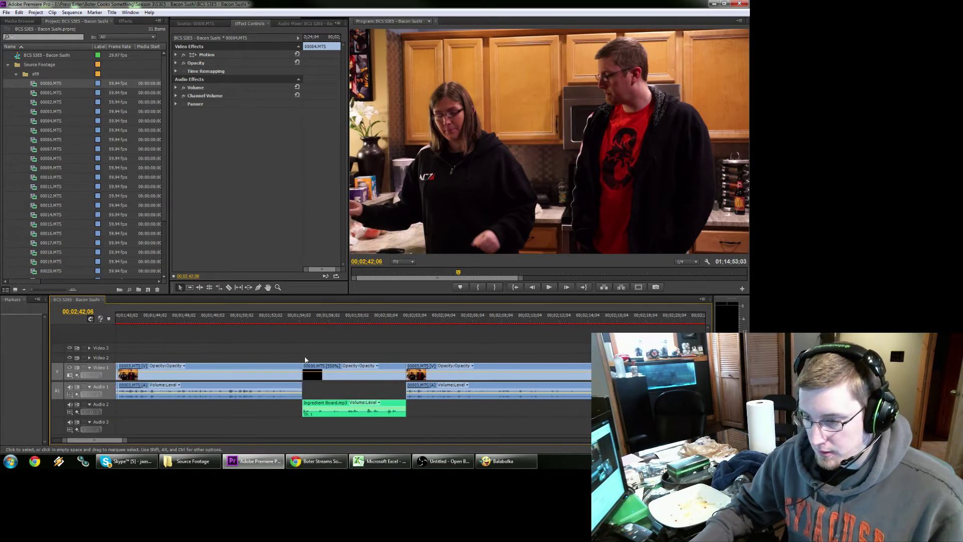
{"action": "left_click", "coordinate": [313, 320]}
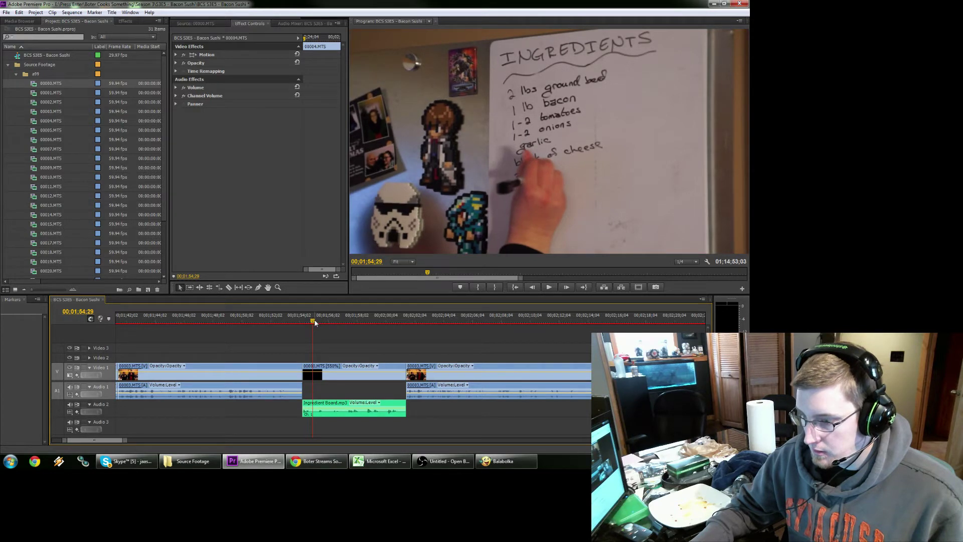
{"action": "left_click_drag", "start_coordinate": [314, 321], "coordinate": [317, 321]}
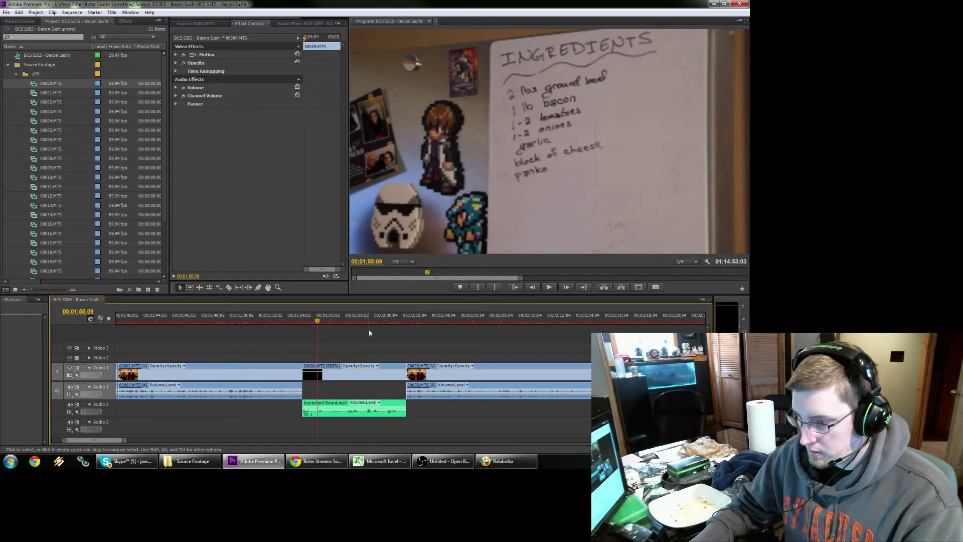
{"action": "key", "text": "c"}
{"action": "left_click", "coordinate": [317, 370], "text": "shift"}
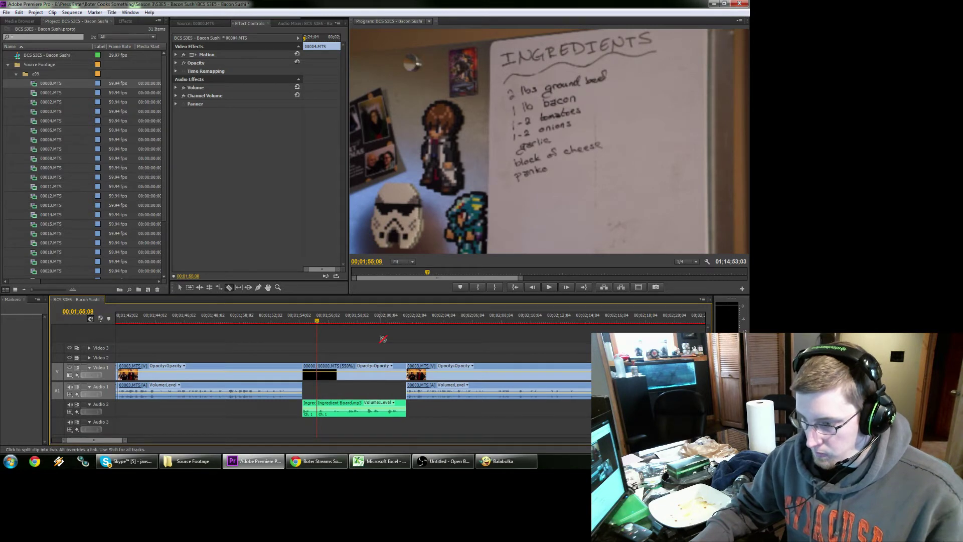
Select all clips on every track after the whiteboard split and shift them forward along the timeline by about 18 seconds.
{"action": "key", "text": "v"}
{"action": "key", "text": "Left"}
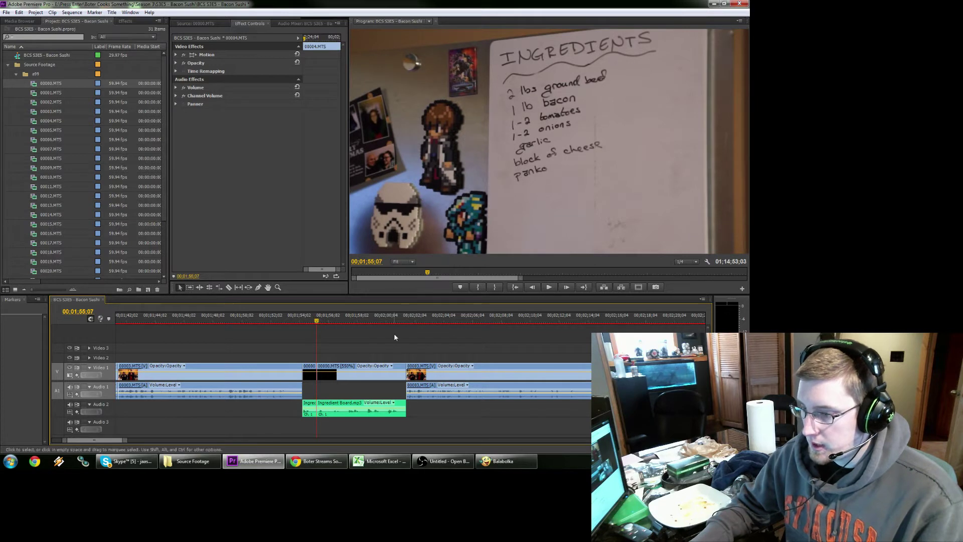
{"action": "key", "text": "a"}
{"action": "left_click", "coordinate": [351, 377]}
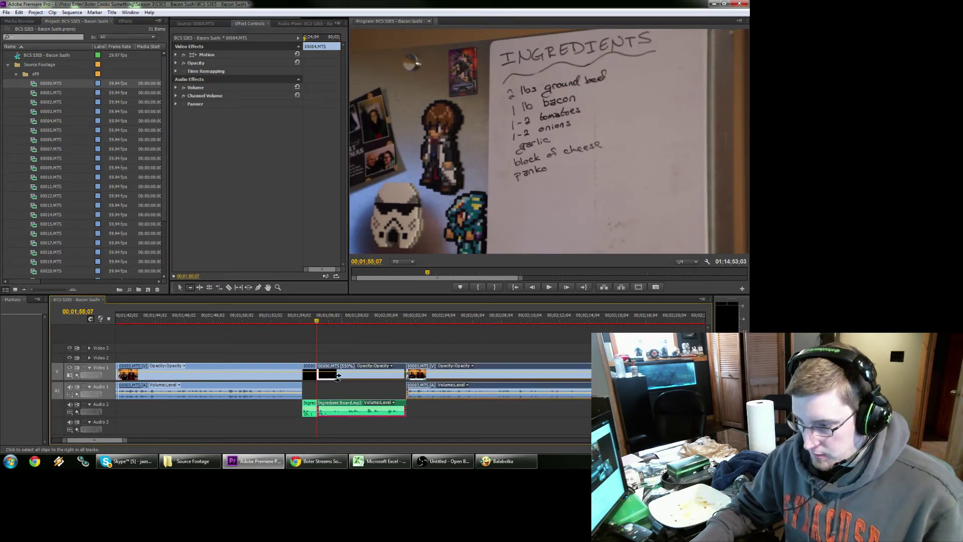
{"action": "scroll", "coordinate": [214, 392], "scroll_direction": "down", "scroll_amount": 5}
{"action": "key", "text": "v"}
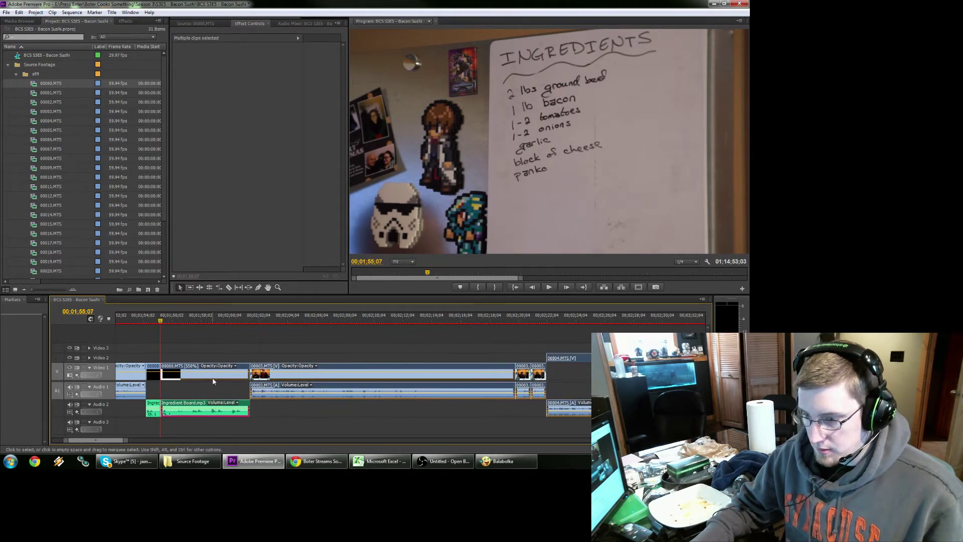
{"action": "left_click_drag", "start_coordinate": [217, 380], "coordinate": [476, 381]}
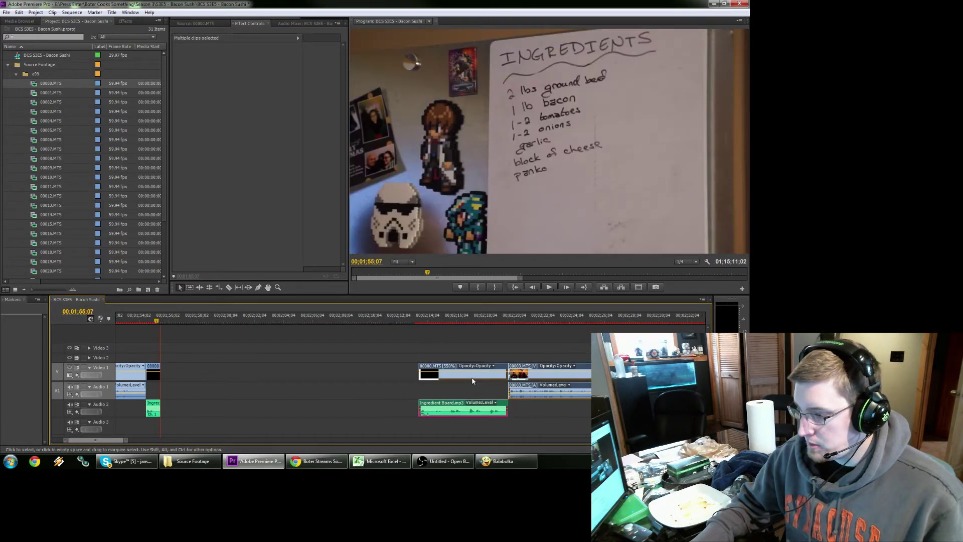
Move the 00004.MTS piece from Video 2 and Audio 2 back to the whiteboard split at 00;01;55;07, placing it on Video 3 and Audio 3.
{"action": "scroll", "coordinate": [570, 387], "scroll_direction": "down", "scroll_amount": 10}
{"action": "left_click", "coordinate": [570, 387]}
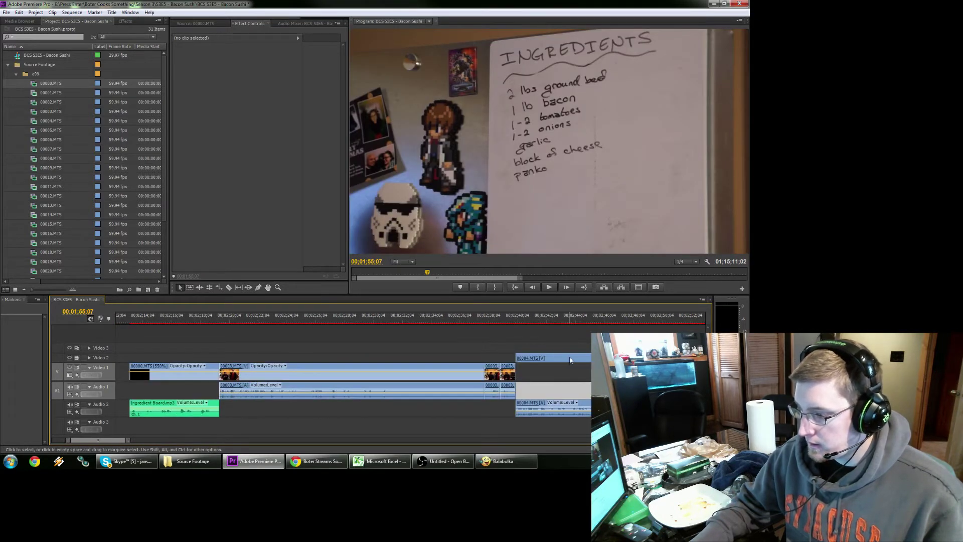
{"action": "left_click_drag", "start_coordinate": [570, 360], "coordinate": [164, 362]}
{"action": "left_click_drag", "start_coordinate": [161, 361], "coordinate": [304, 357]}
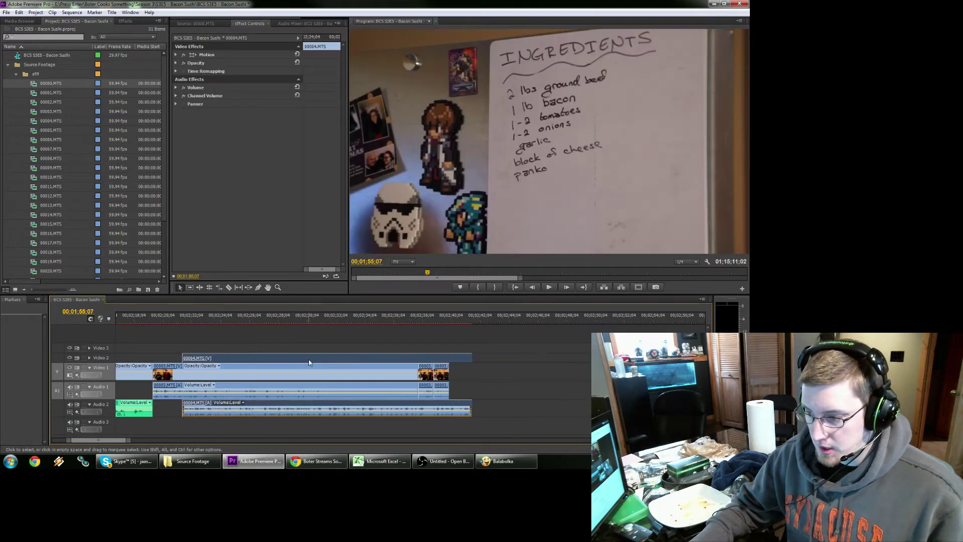
{"action": "scroll", "coordinate": [315, 390], "scroll_direction": "up", "scroll_amount": 5}
{"action": "scroll", "coordinate": [316, 384], "scroll_direction": "up", "scroll_amount": 5}
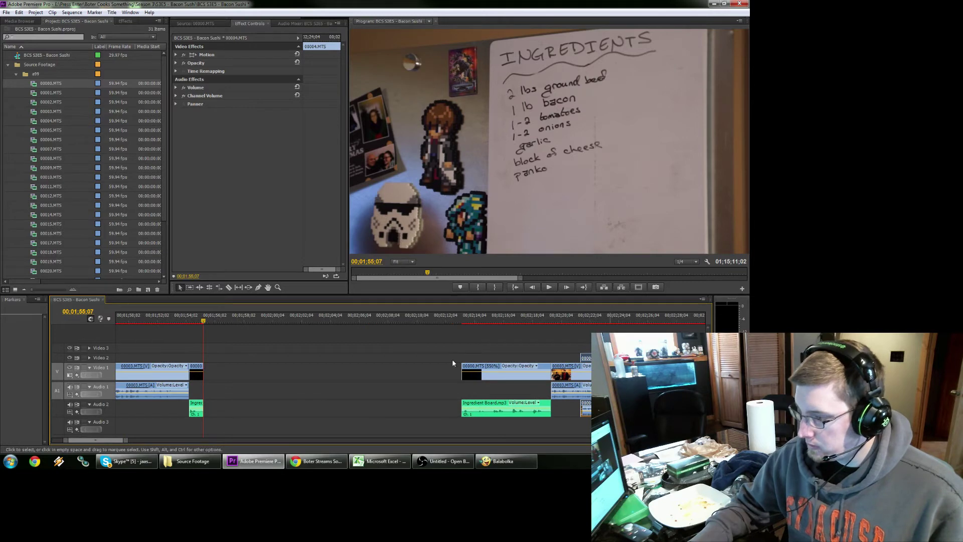
{"action": "left_click_drag", "start_coordinate": [453, 359], "coordinate": [236, 364]}
Shift all following clips forward to make room, lower the 00004.MTS piece onto Video 1 and Audio 1, and ripple-delete the leftover gap.
{"action": "key", "text": "a"}
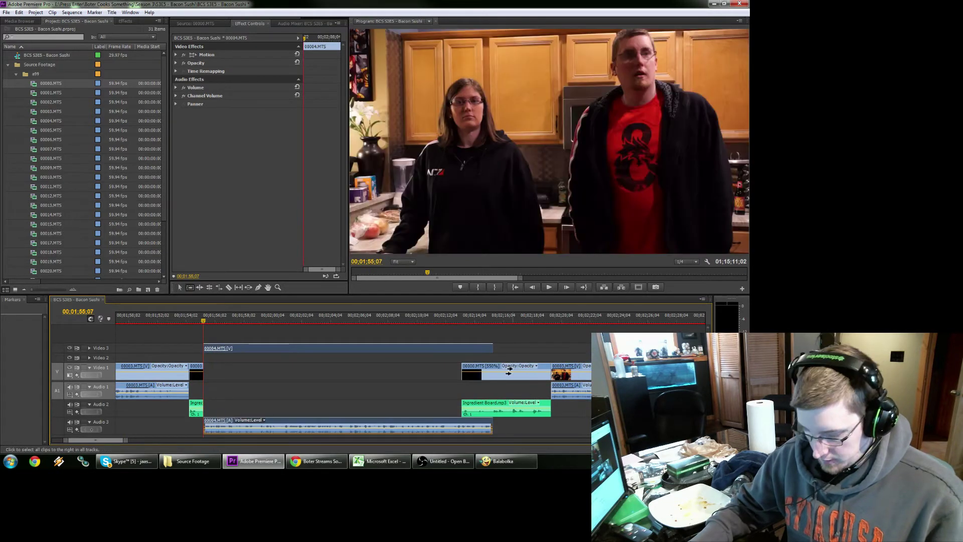
{"action": "left_click_drag", "start_coordinate": [509, 371], "coordinate": [586, 377]}
{"action": "left_click_drag", "start_coordinate": [351, 348], "coordinate": [351, 387]}
{"action": "left_click", "coordinate": [519, 374]}
{"action": "key", "text": "Delete"}
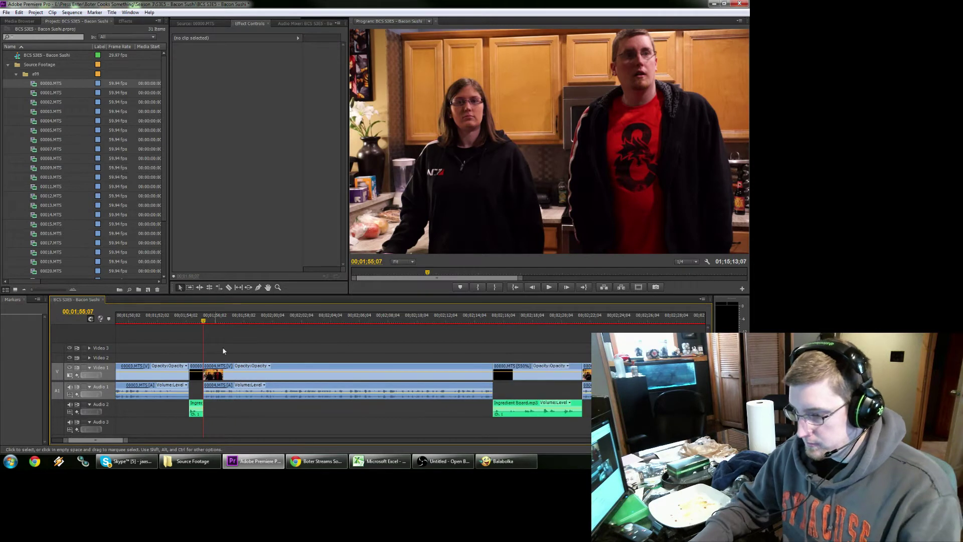
Play the edit from 00;01;53;25 through the moved 00004.MTS piece, and check the joins further on from 00;02;39;15.
{"action": "left_click", "coordinate": [183, 322]}
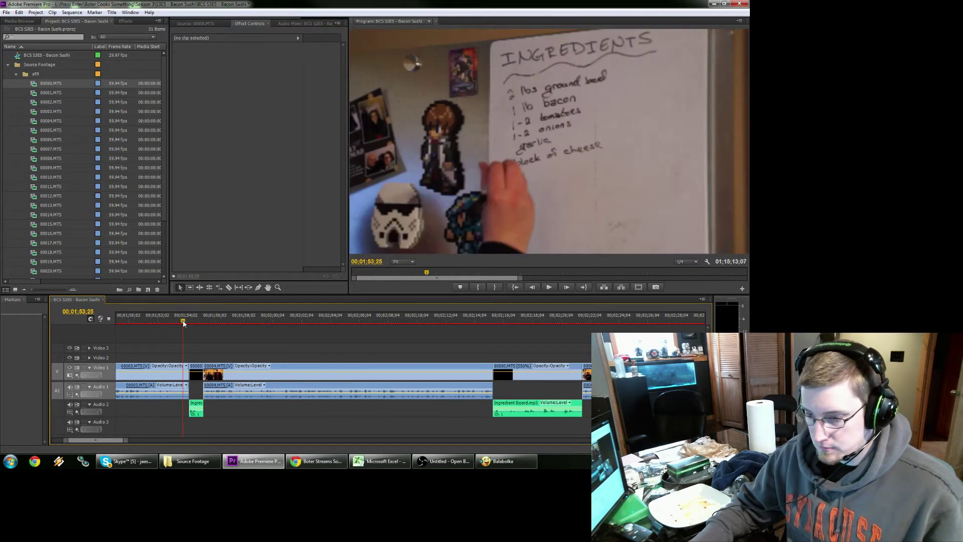
{"action": "key", "text": "space"}
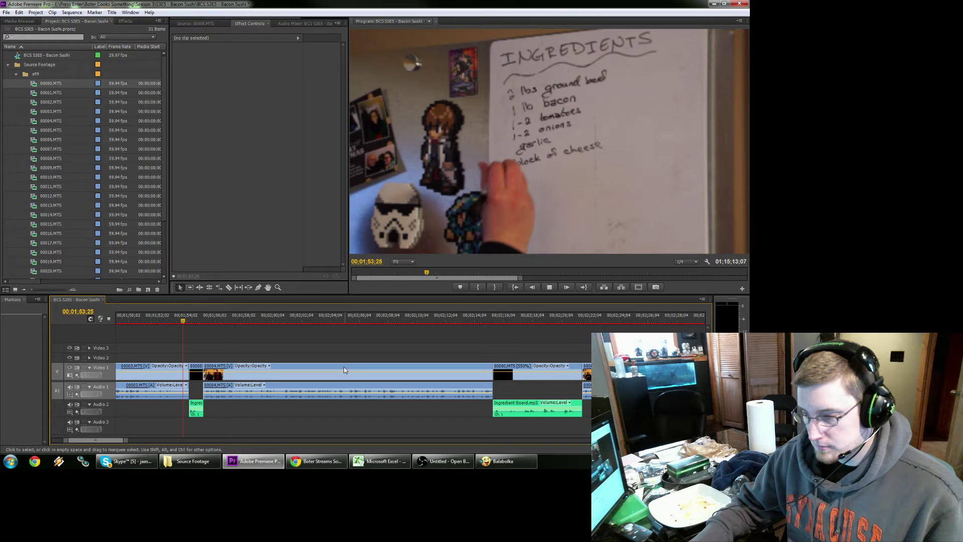
{"action": "left_click", "coordinate": [588, 319]}
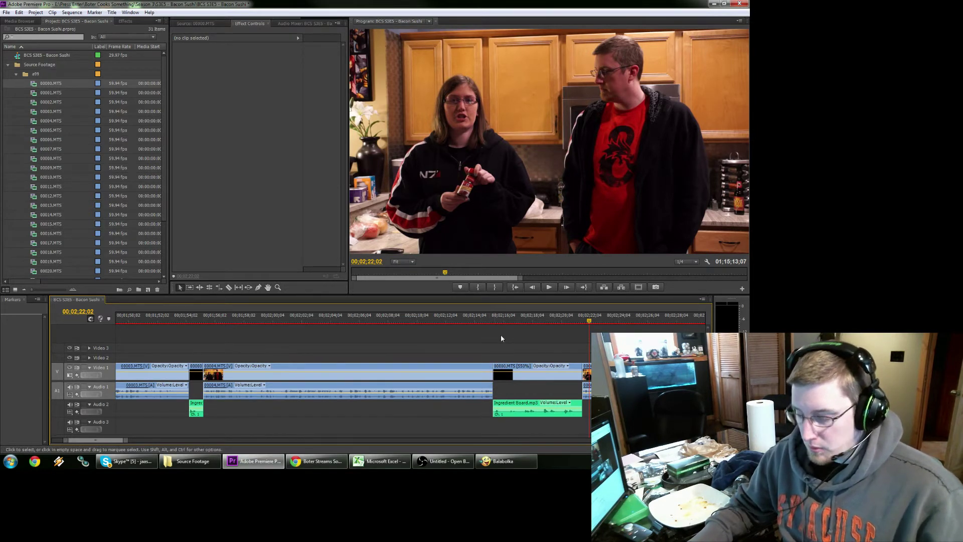
{"action": "scroll", "coordinate": [512, 361], "scroll_direction": "down", "scroll_amount": 5}
{"action": "scroll", "coordinate": [512, 366], "scroll_direction": "down", "scroll_amount": 4}
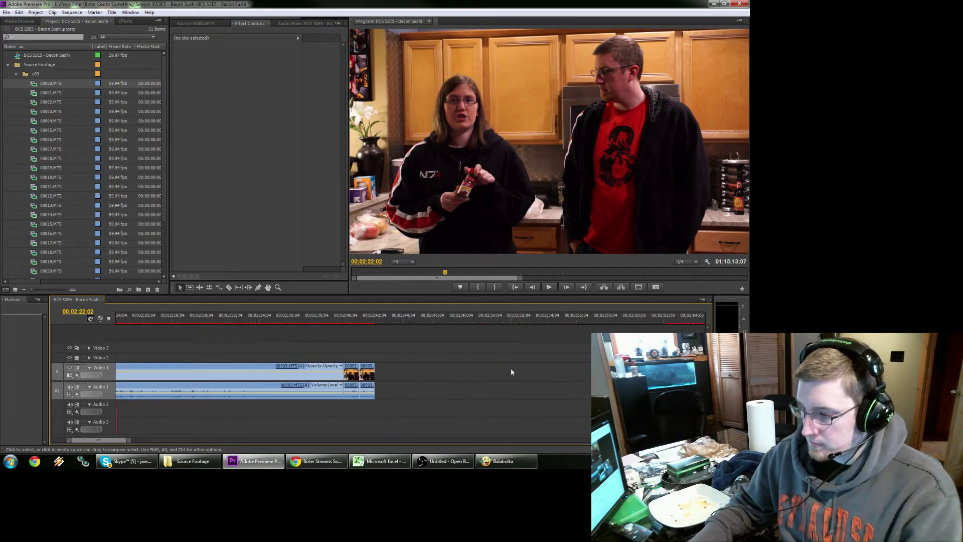
{"action": "left_click", "coordinate": [337, 321]}
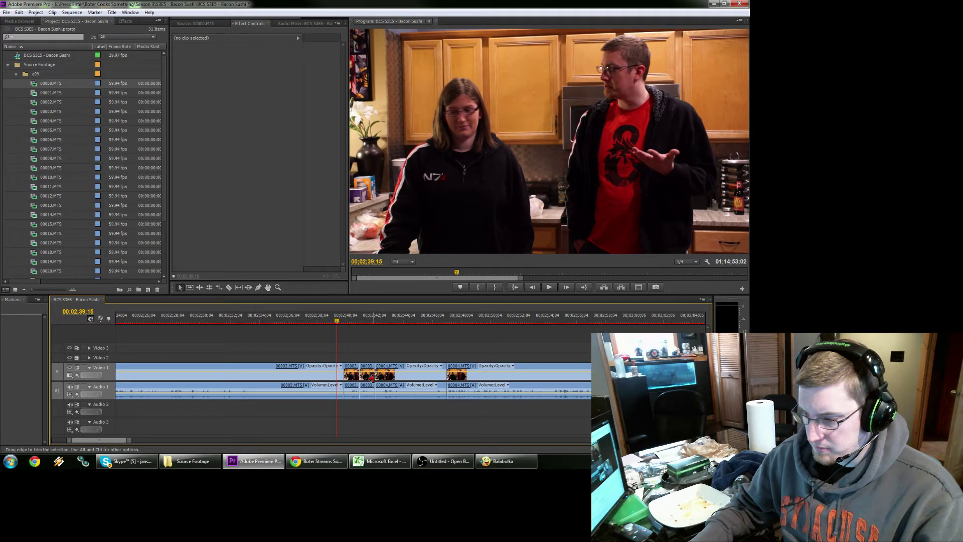
Find the end of the usable talk in the long 00004.MTS clip and split it at 00;03;04;12.
{"action": "left_click_drag", "start_coordinate": [408, 319], "coordinate": [400, 320]}
{"action": "key", "text": "Right"}
{"action": "key", "text": "Right"}
{"action": "key", "text": "Right"}
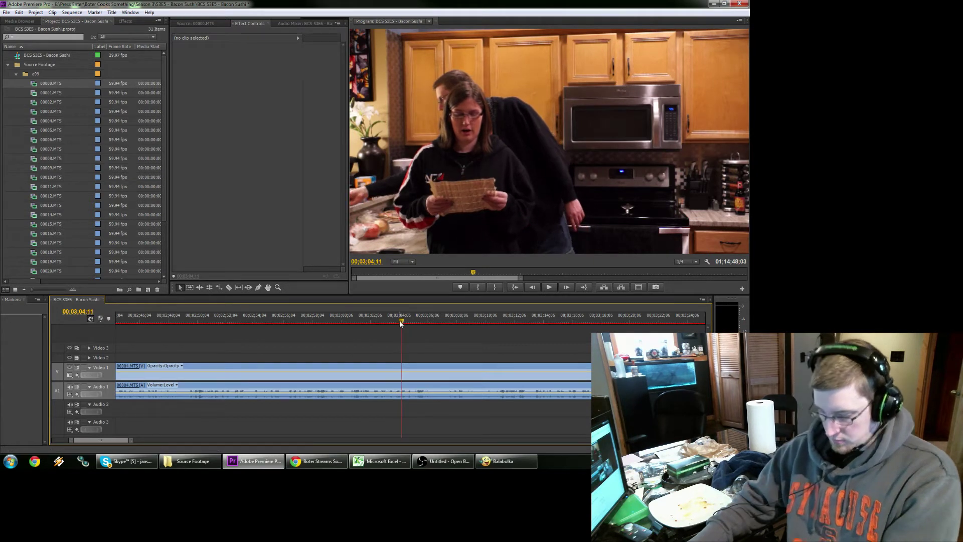
{"action": "key", "text": "Right"}
{"action": "key", "text": "Right"}
{"action": "key", "text": "Right"}
{"action": "key", "text": "Right"}
{"action": "key", "text": "ctrl+k"}
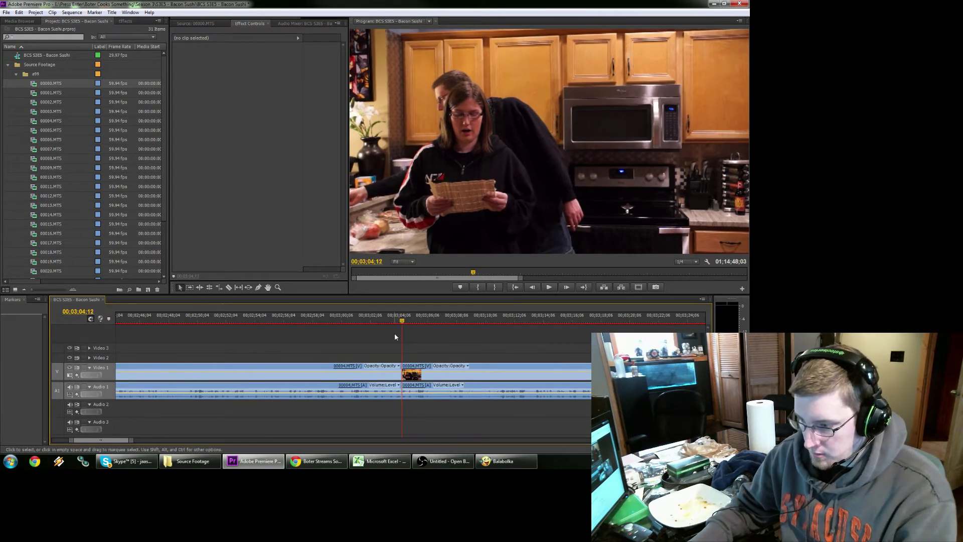
Split 00004.MTS again at 00;03;05;09 and ripple-delete the short piece between the two cuts.
{"action": "key", "text": "Right"}
{"action": "key", "text": "Right"}
{"action": "key", "text": "Right"}
{"action": "key", "text": "Right"}
{"action": "key", "text": "Right"}
{"action": "key", "text": "Right"}
{"action": "key", "text": "Right"}
{"action": "key", "text": "Right"}
{"action": "key", "text": "Right"}
{"action": "key", "text": "Right"}
{"action": "key", "text": "Right"}
{"action": "key", "text": "Right"}
{"action": "key", "text": "Right"}
{"action": "key", "text": "Right"}
{"action": "key", "text": "Right"}
{"action": "key", "text": "Right"}
{"action": "key", "text": "Right"}
{"action": "key", "text": "Right"}
{"action": "key", "text": "Right"}
{"action": "key", "text": "Right"}
{"action": "key", "text": "Left"}
{"action": "key", "text": "Left"}
{"action": "key", "text": "Left"}
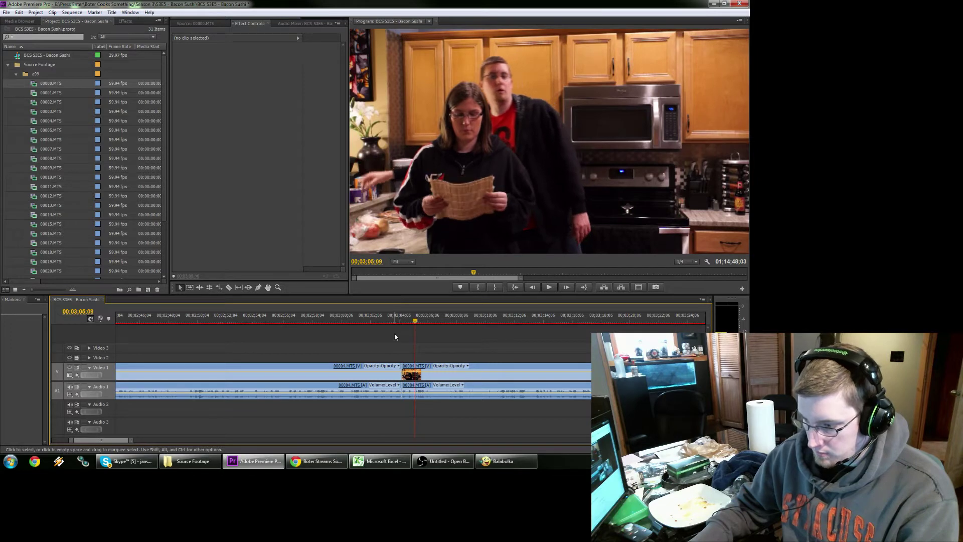
{"action": "key", "text": "ctrl+k"}
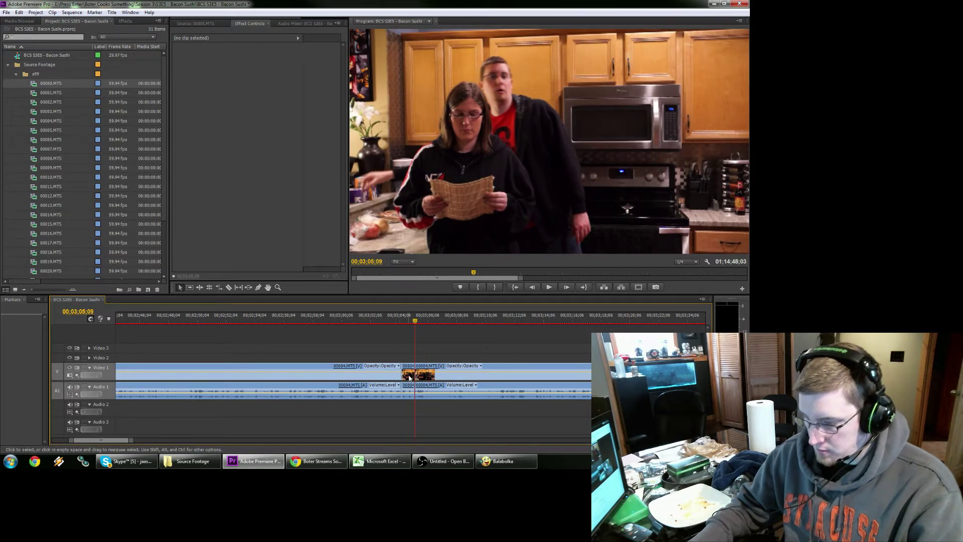
{"action": "left_click", "coordinate": [408, 377]}
{"action": "key", "text": "shift+Delete"}
Play across the new join and split 00004.MTS at 00;03;09;00, where the woman puts the bamboo mat down.
{"action": "left_click", "coordinate": [390, 320]}
{"action": "key", "text": "space"}
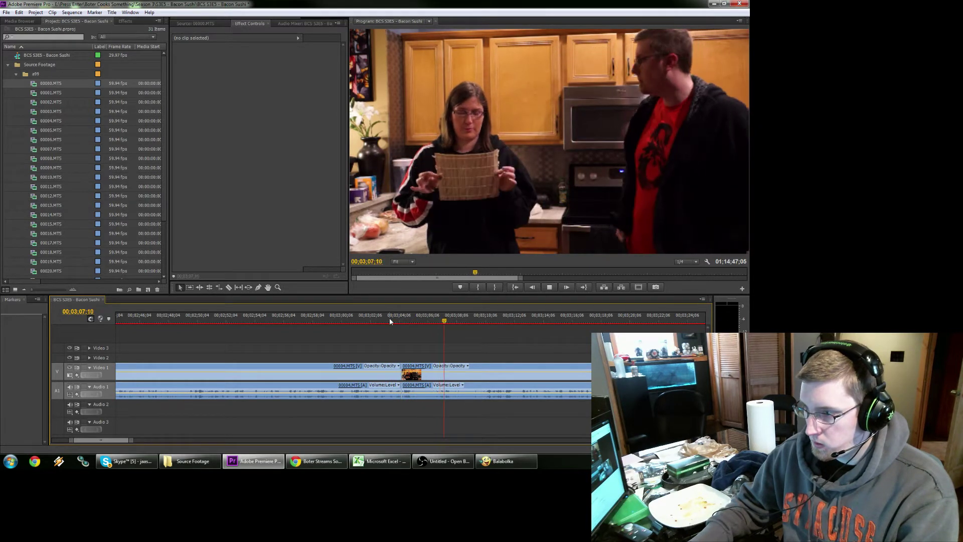
{"action": "key", "text": "space"}
{"action": "key", "text": "shift+Right"}
{"action": "key", "text": "shift+Right"}
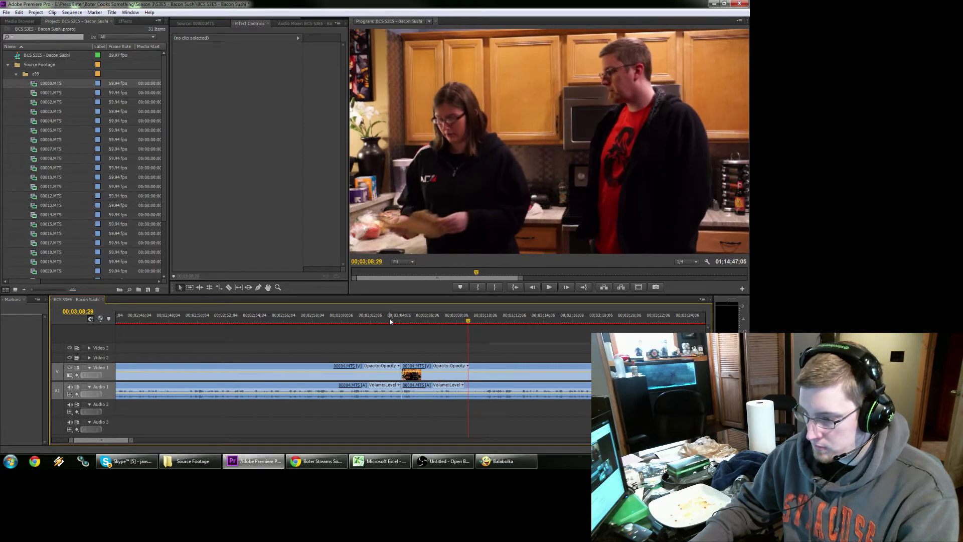
{"action": "key", "text": "Right"}
{"action": "key", "text": "Right"}
{"action": "key", "text": "Right"}
{"action": "key", "text": "Left"}
{"action": "key", "text": "ctrl+k"}
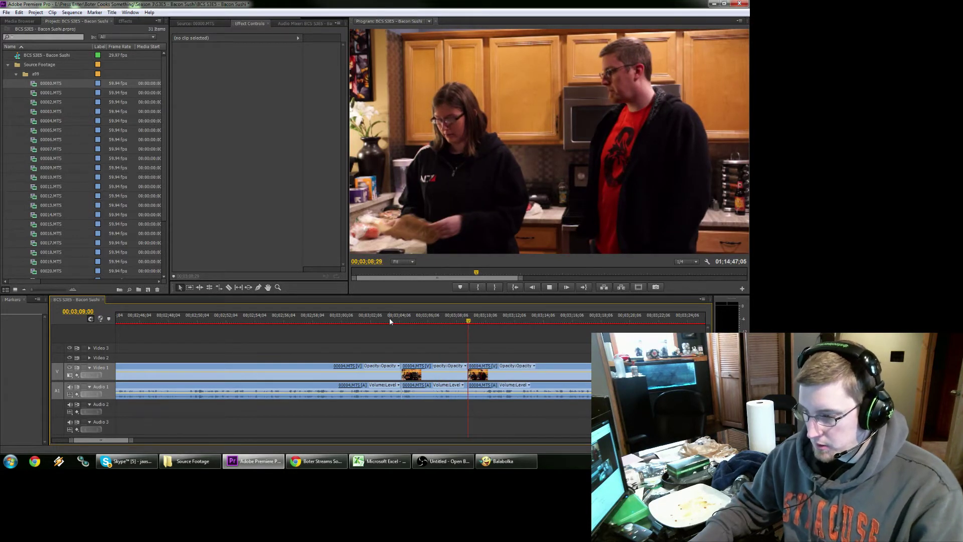
Play on from the 00;03;09;00 cut and go back to about 00;03;10;00 to locate the next cut point.
{"action": "key", "text": "space"}
{"action": "key", "text": "space"}
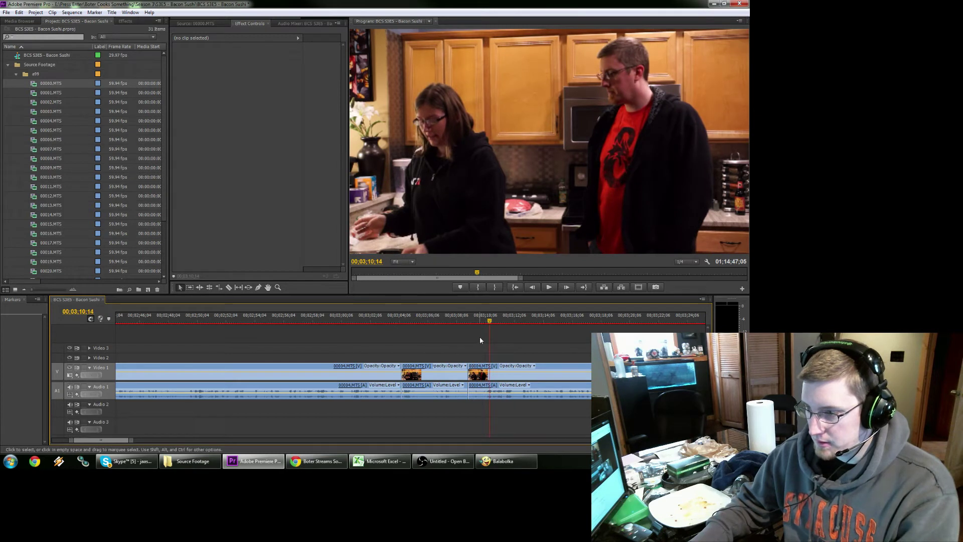
{"action": "key", "text": "shift+Left"}
{"action": "key", "text": "shift+Left"}
{"action": "key", "text": "Left"}
{"action": "key", "text": "Left"}
{"action": "key", "text": "Left"}
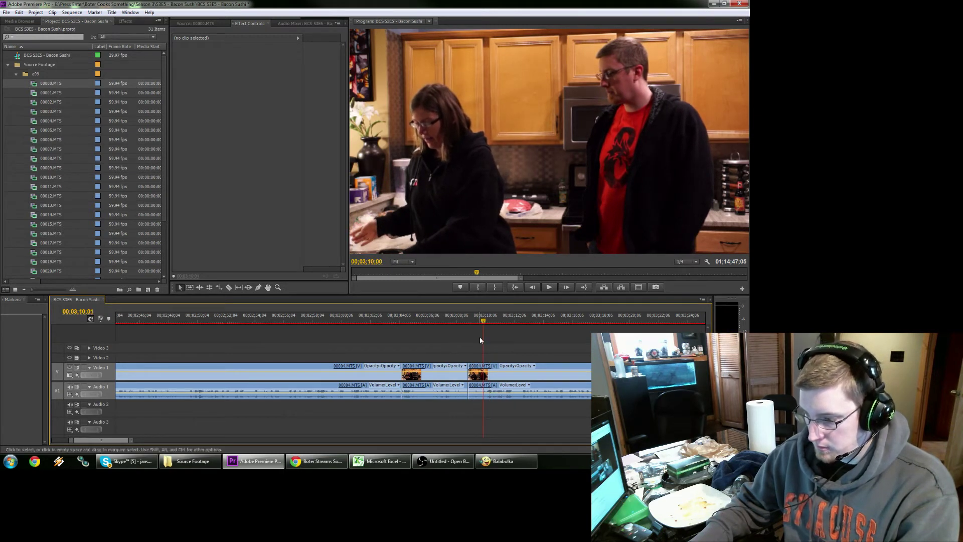
Split clip 00004.MTS at 00;03;10;00, ripple-delete the short piece just before it, and play back the join.
{"action": "key", "text": "Left"}
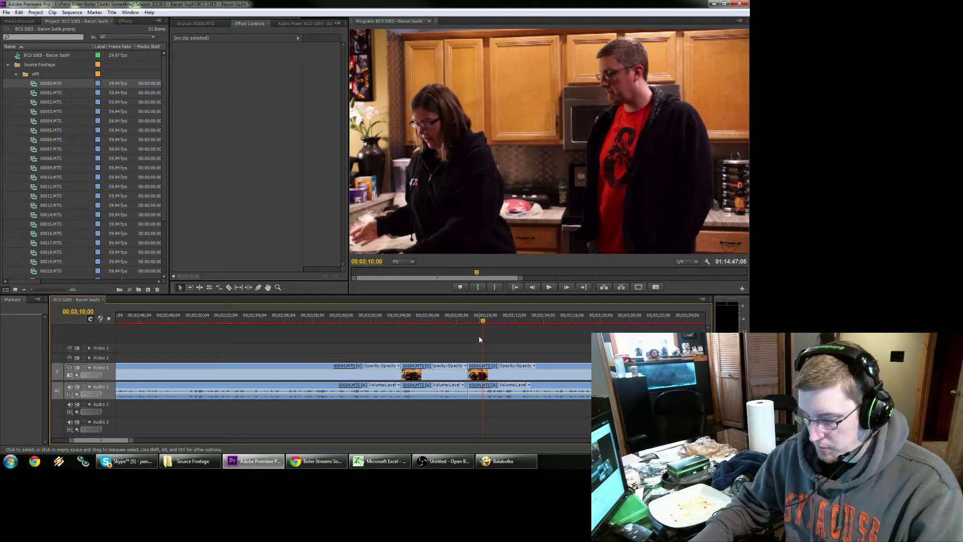
{"action": "key", "text": "ctrl+k"}
{"action": "left_click", "coordinate": [476, 394]}
{"action": "key", "text": "shift+Delete"}
{"action": "left_click", "coordinate": [457, 319]}
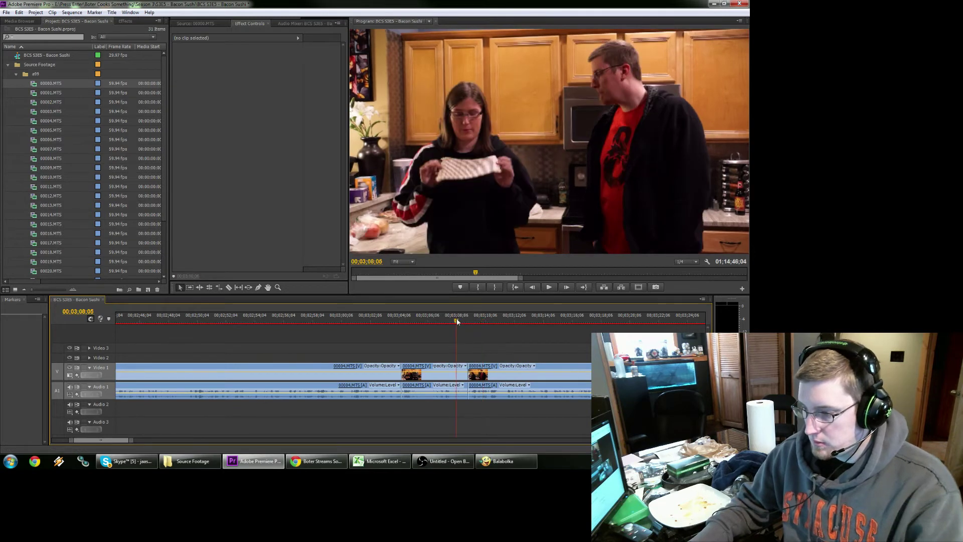
{"action": "key", "text": "space"}
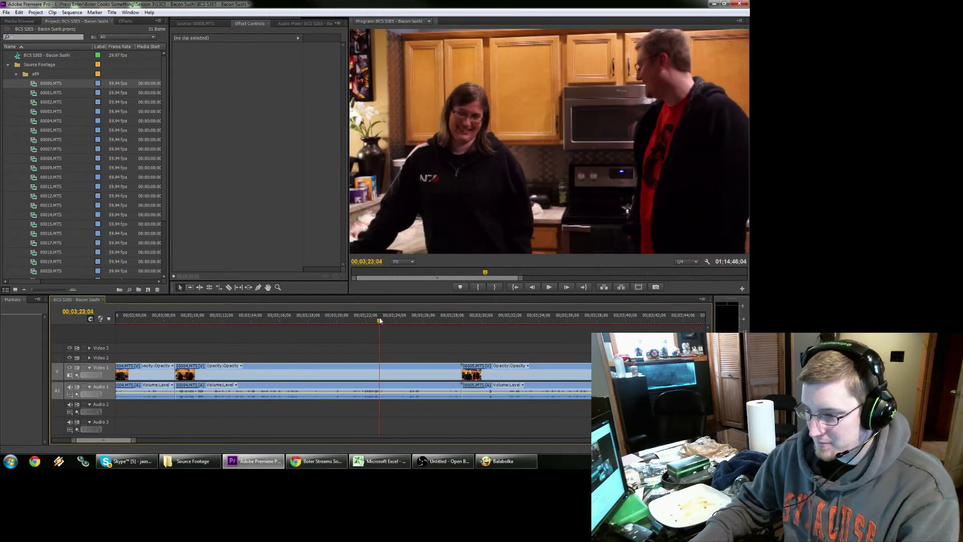
Split clip 00004.MTS at 00;03;23;15 and 00;03;24;16, ripple-delete the piece between the cuts, and play back the join.
{"action": "left_click", "coordinate": [384, 317]}
{"action": "key", "text": "ctrl+k"}
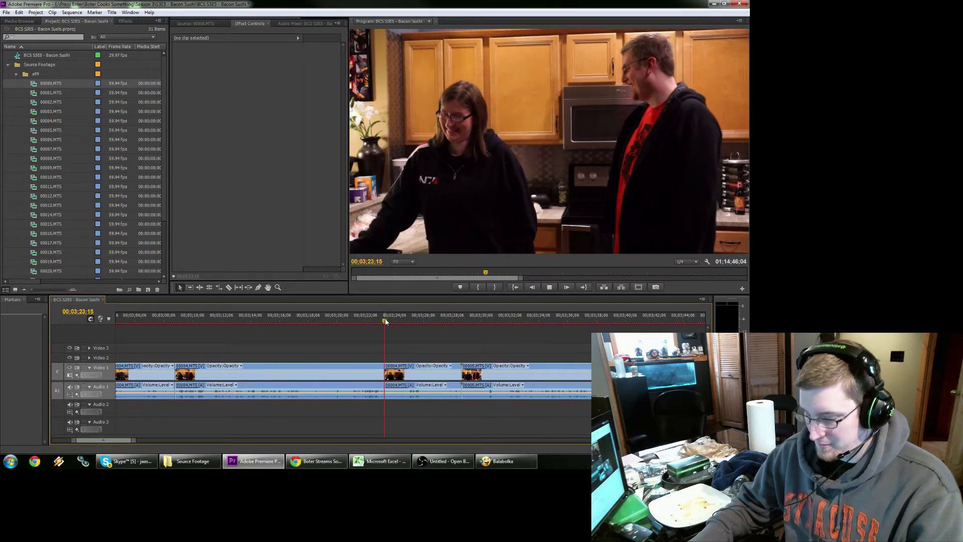
{"action": "key", "text": "space"}
{"action": "key", "text": "space"}
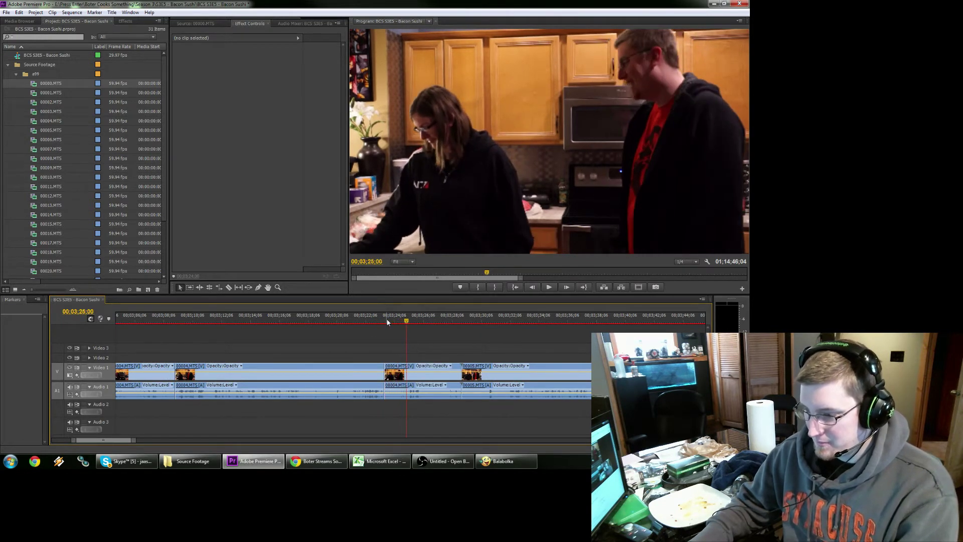
{"action": "key", "text": "ctrl+k"}
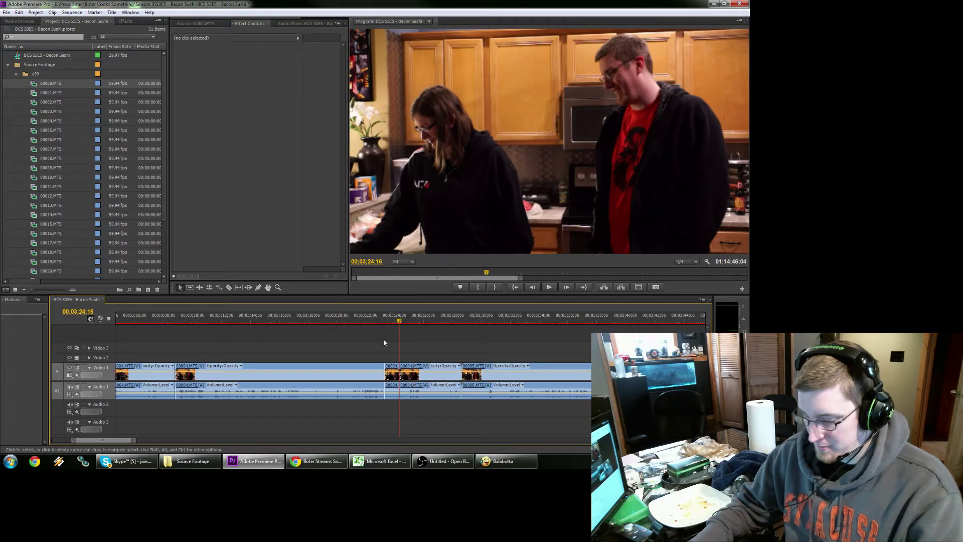
{"action": "left_click", "coordinate": [391, 391]}
{"action": "key", "text": "shift+Delete"}
{"action": "left_click", "coordinate": [373, 320]}
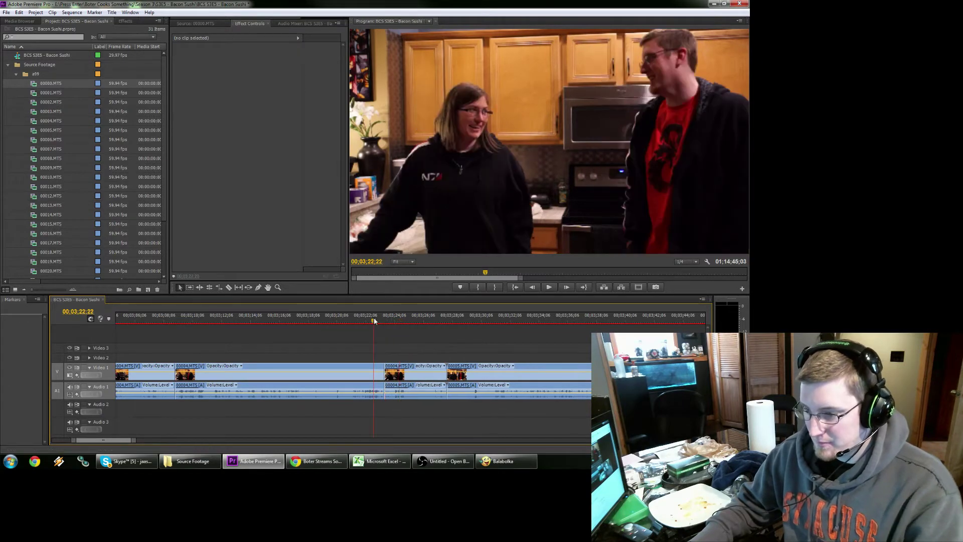
{"action": "key", "text": "space"}
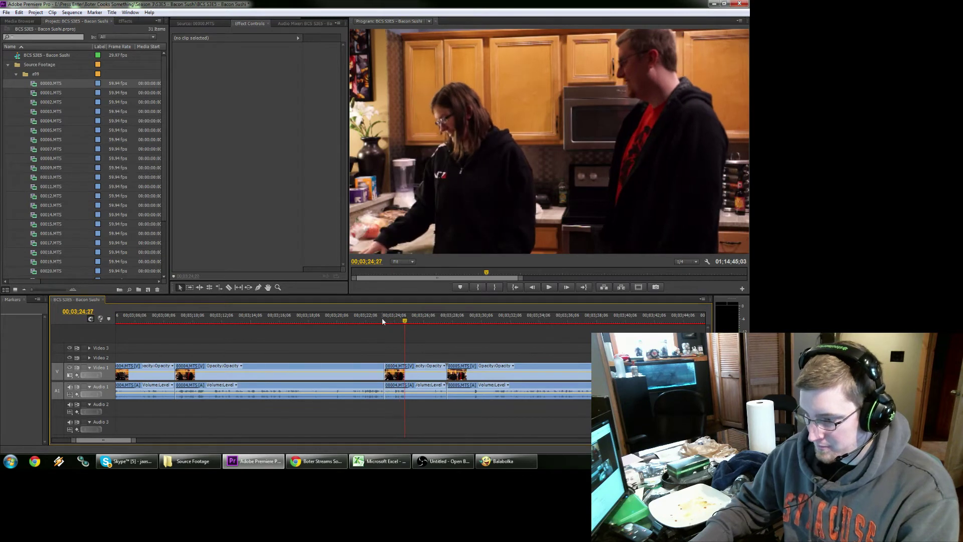
Ripple-delete the footage from about 00;03;24;27 in 00004.MTS to 00;03;31;02 in 00005.MTS and play back the join.
{"action": "key", "text": "space"}
{"action": "key", "text": "ctrl+k"}
{"action": "key", "text": "space"}
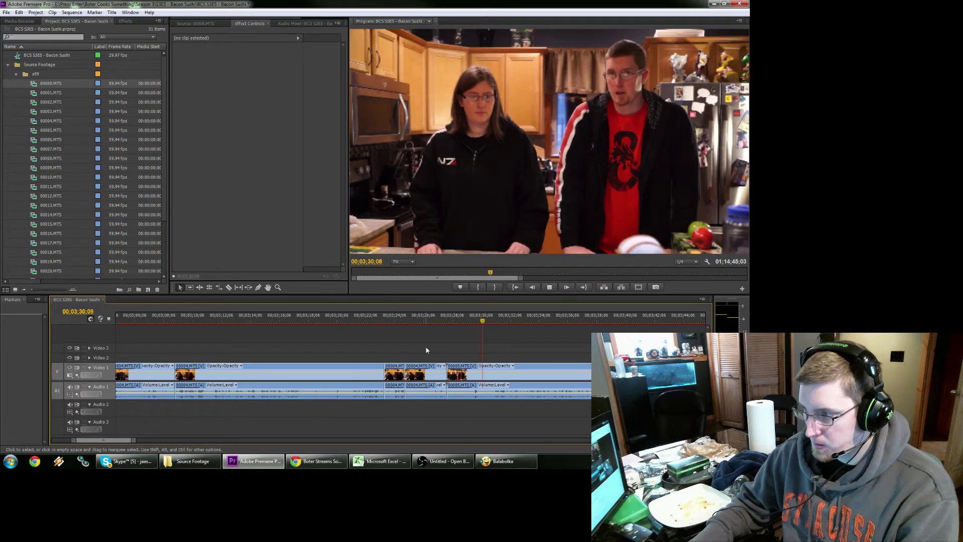
{"action": "key", "text": "space"}
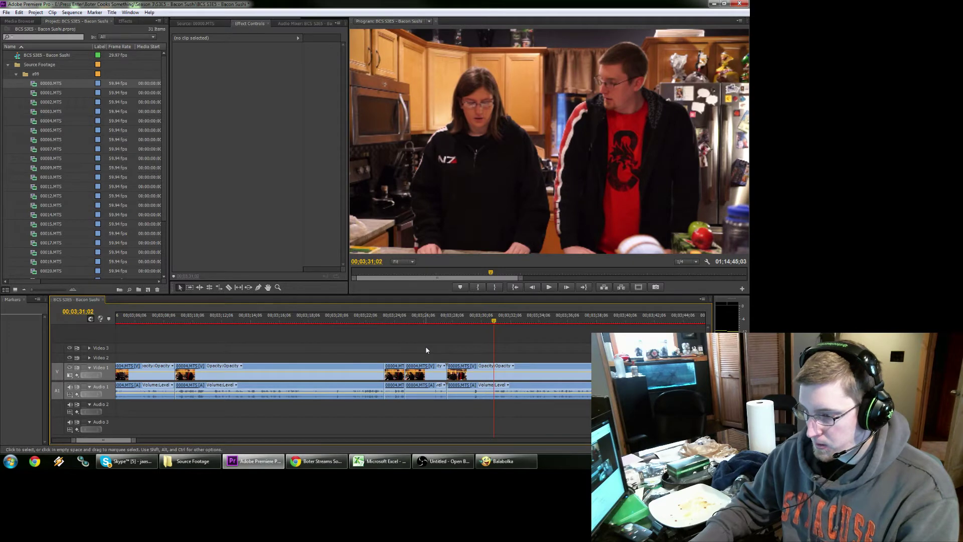
{"action": "left_click", "coordinate": [426, 371]}
{"action": "key", "text": "shift+Delete"}
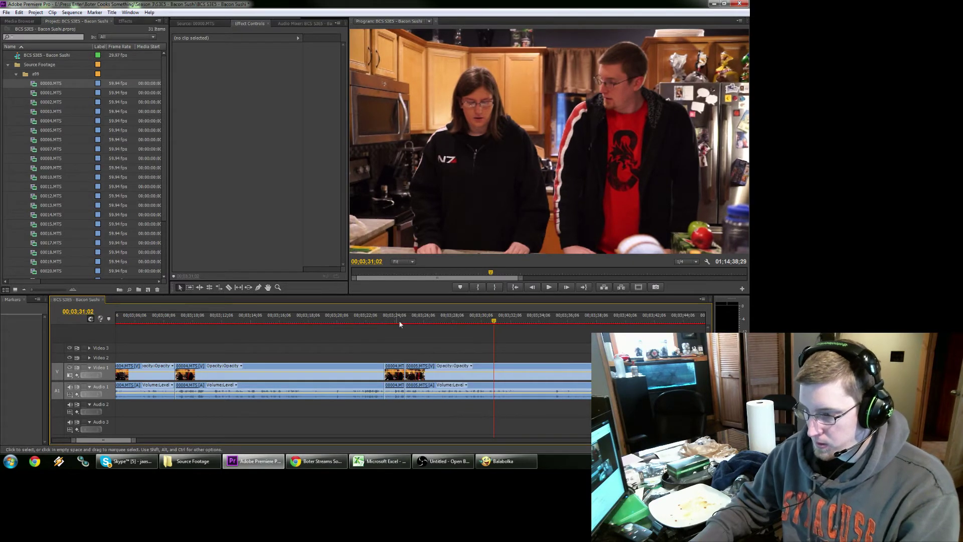
{"action": "left_click", "coordinate": [398, 320]}
{"action": "key", "text": "space"}
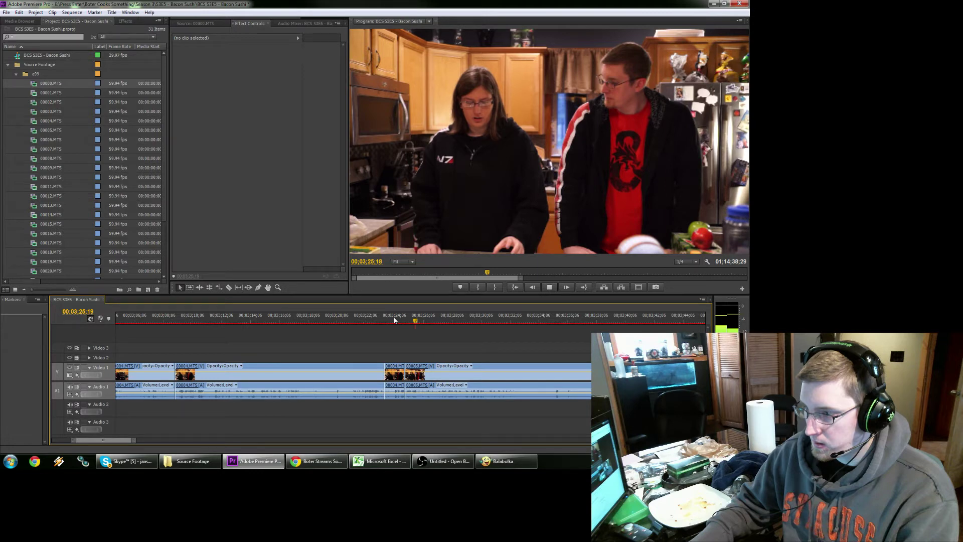
Cut 00005.MTS just after 00;03;34;00 and at 00;03;40;00, ripple-delete the piece between, and play back the join.
{"action": "left_click", "coordinate": [527, 320]}
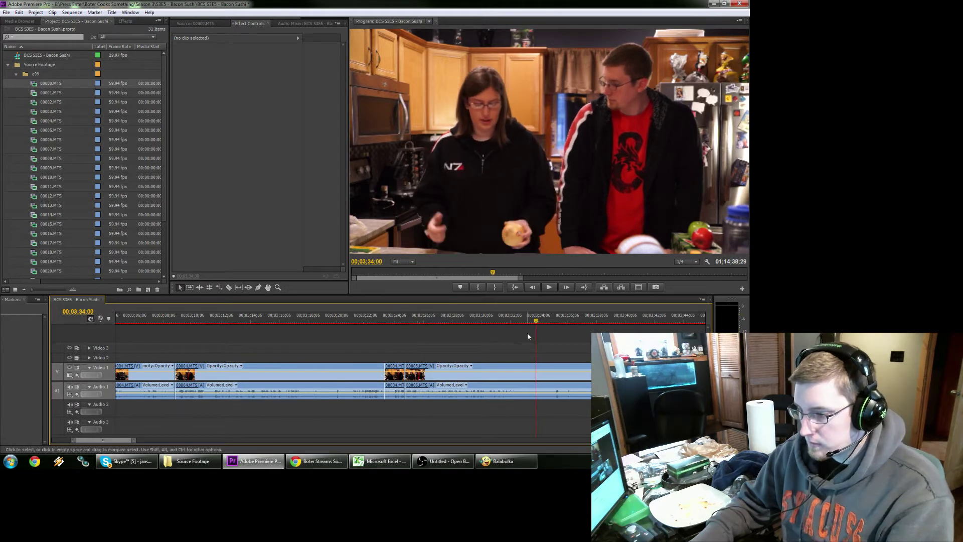
{"action": "key", "text": "space"}
{"action": "key", "text": "space"}
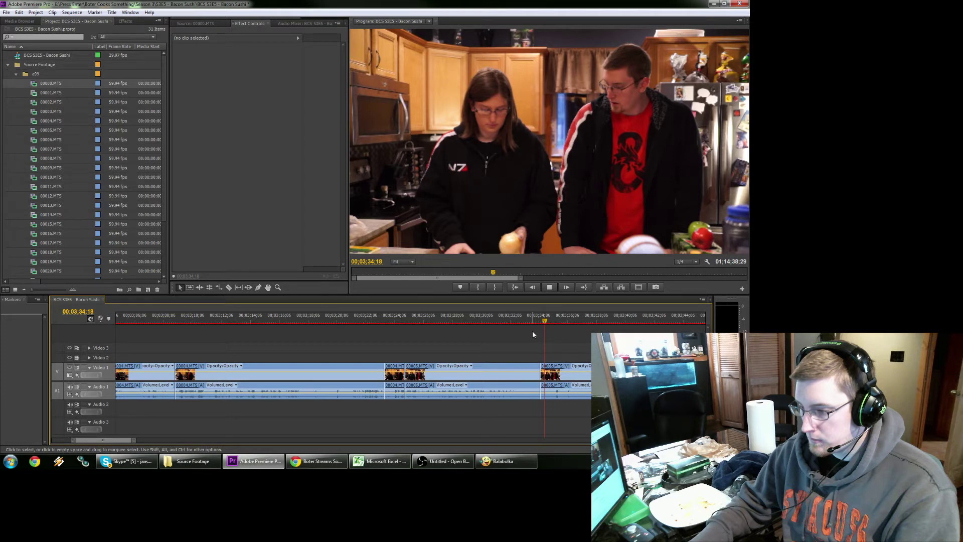
{"action": "scroll", "coordinate": [582, 330], "scroll_direction": "down", "scroll_amount": 3}
{"action": "left_click_drag", "start_coordinate": [508, 323], "coordinate": [494, 331]}
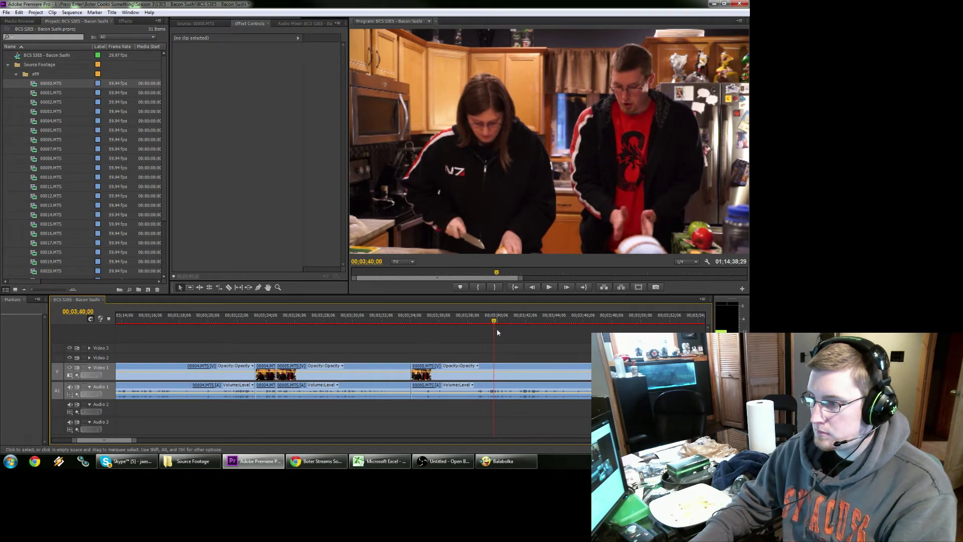
{"action": "key", "text": "ctrl+k"}
{"action": "left_click_drag", "start_coordinate": [462, 351], "coordinate": [442, 419]}
{"action": "key", "text": "shift+Delete"}
{"action": "left_click", "coordinate": [400, 320]}
{"action": "key", "text": "space"}
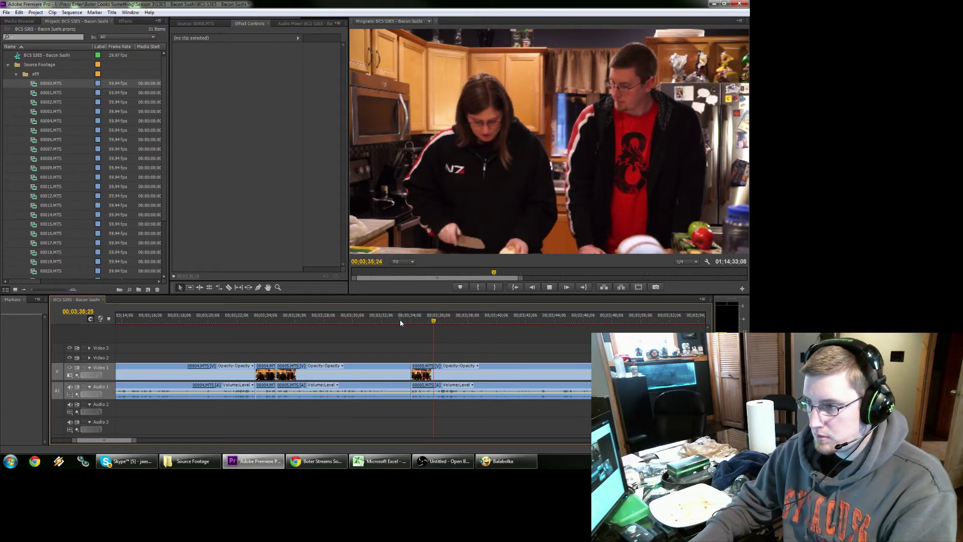
Split 00005.MTS at 00;03;35;23, ripple-delete the short piece just before the cut, and play back the join.
{"action": "left_click", "coordinate": [432, 320]}
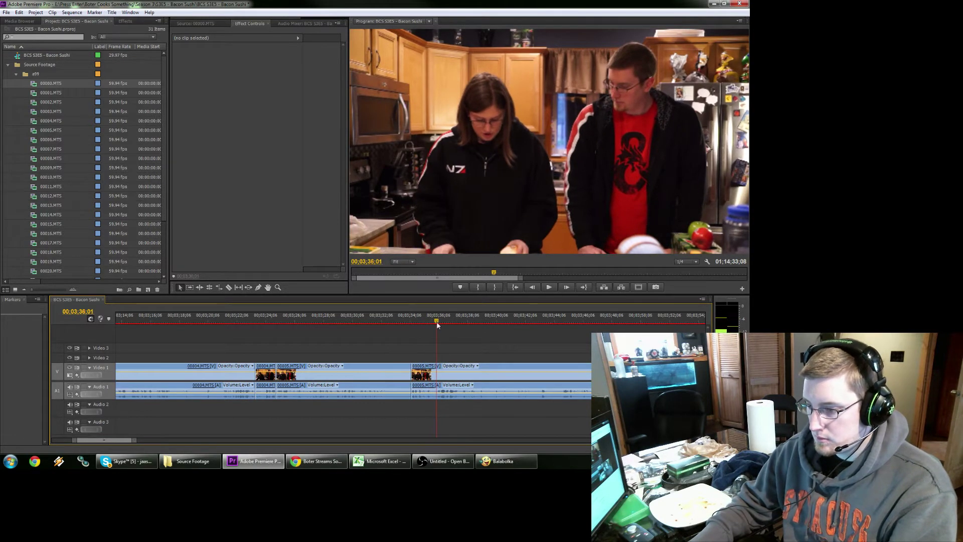
{"action": "key", "text": "Right"}
{"action": "key", "text": "Right"}
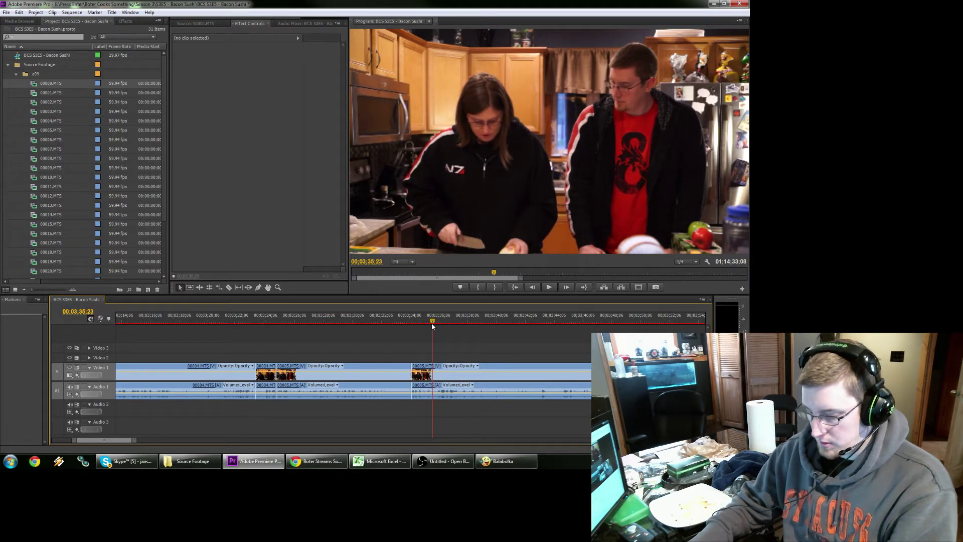
{"action": "key", "text": "ctrl+k"}
{"action": "left_click", "coordinate": [421, 371]}
{"action": "key", "text": "shift+Delete"}
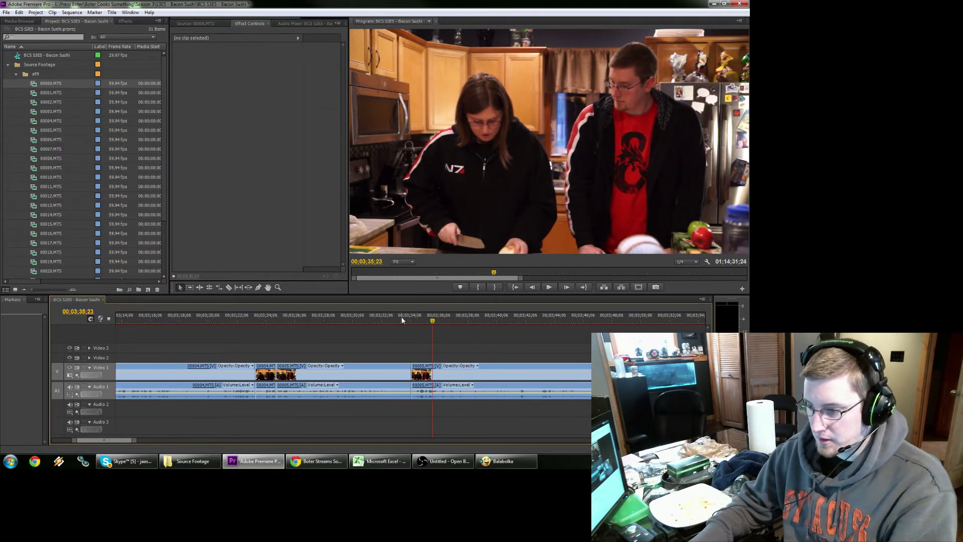
{"action": "left_click", "coordinate": [401, 319]}
{"action": "key", "text": "space"}
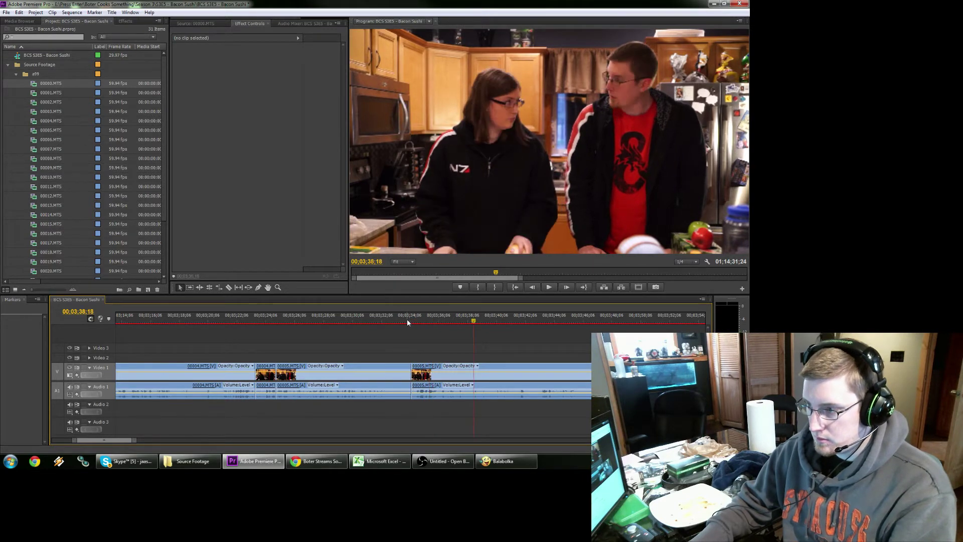
Find the end of the exchange frame by frame and split clip 00005.MTS at 00;03;38;26.
{"action": "key", "text": "space"}
{"action": "key", "text": "Left"}
{"action": "key", "text": "Left"}
{"action": "key", "text": "Left"}
{"action": "key", "text": "Left"}
{"action": "key", "text": "Left"}
{"action": "key", "text": "Left"}
{"action": "key", "text": "Left"}
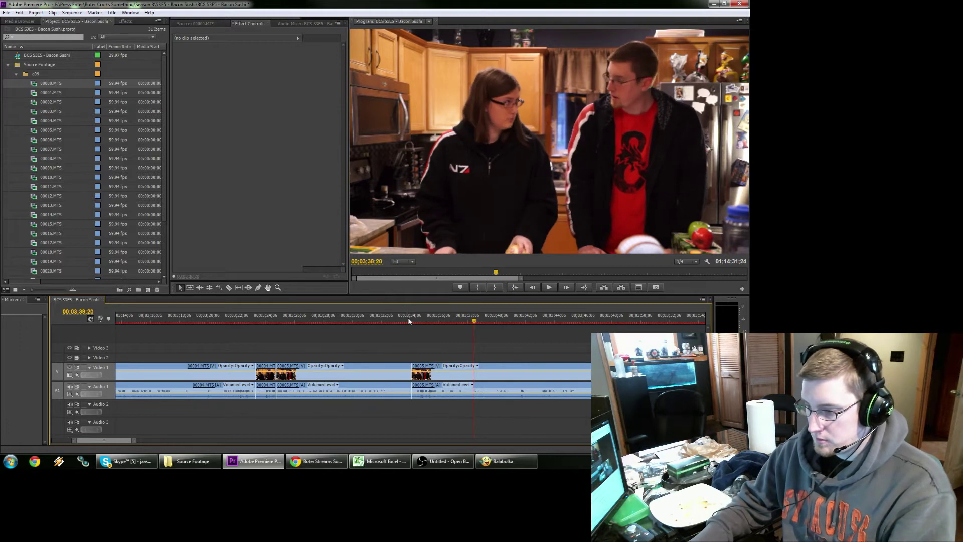
{"action": "key", "text": "Left"}
{"action": "key", "text": "Left"}
{"action": "key", "text": "Left"}
{"action": "key", "text": "Left"}
{"action": "key", "text": "Left"}
{"action": "key", "text": "Left"}
{"action": "key", "text": "Left"}
{"action": "key", "text": "Left"}
{"action": "key", "text": "Left"}
{"action": "key", "text": "Left"}
{"action": "key", "text": "Left"}
{"action": "key", "text": "Left"}
{"action": "key", "text": "Left"}
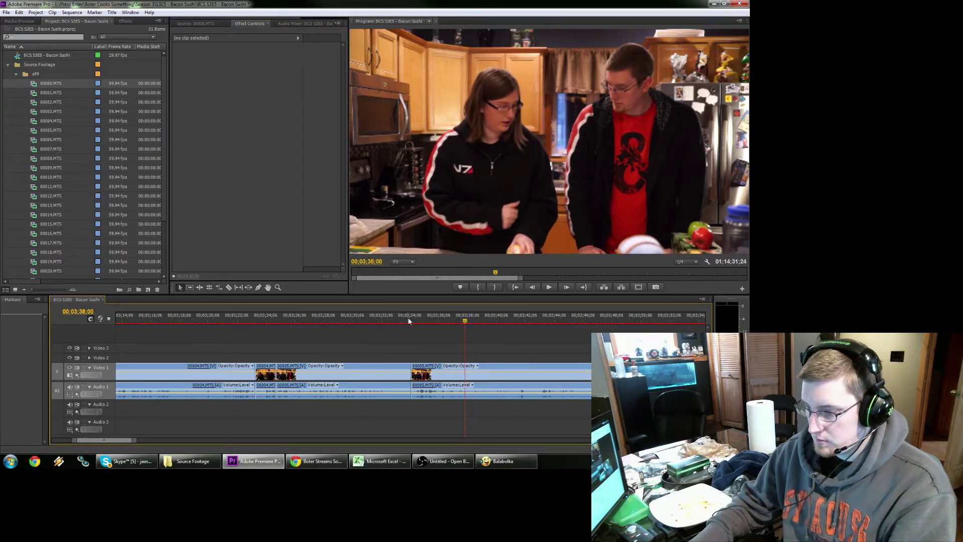
{"action": "key", "text": "Right"}
{"action": "key", "text": "Right"}
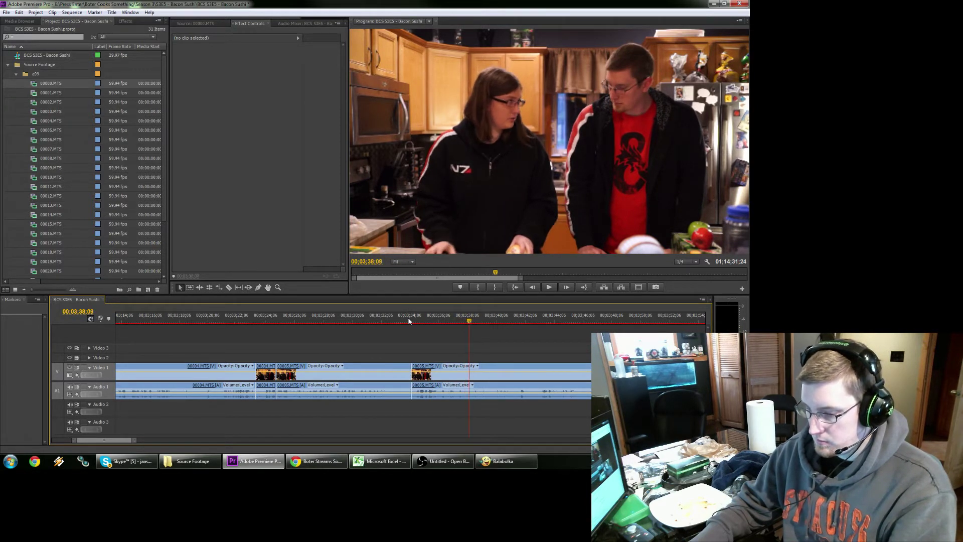
{"action": "key", "text": "Right"}
{"action": "key", "text": "Right"}
{"action": "key", "text": "Right"}
{"action": "key", "text": "Right"}
{"action": "key", "text": "Right"}
{"action": "key", "text": "Right"}
{"action": "key", "text": "Right"}
{"action": "key", "text": "Right"}
{"action": "key", "text": "Right"}
{"action": "key", "text": "Right"}
{"action": "key", "text": "Right"}
{"action": "key", "text": "Right"}
{"action": "key", "text": "Right"}
{"action": "key", "text": "Right"}
{"action": "key", "text": "Right"}
{"action": "key", "text": "Right"}
{"action": "key", "text": "Right"}
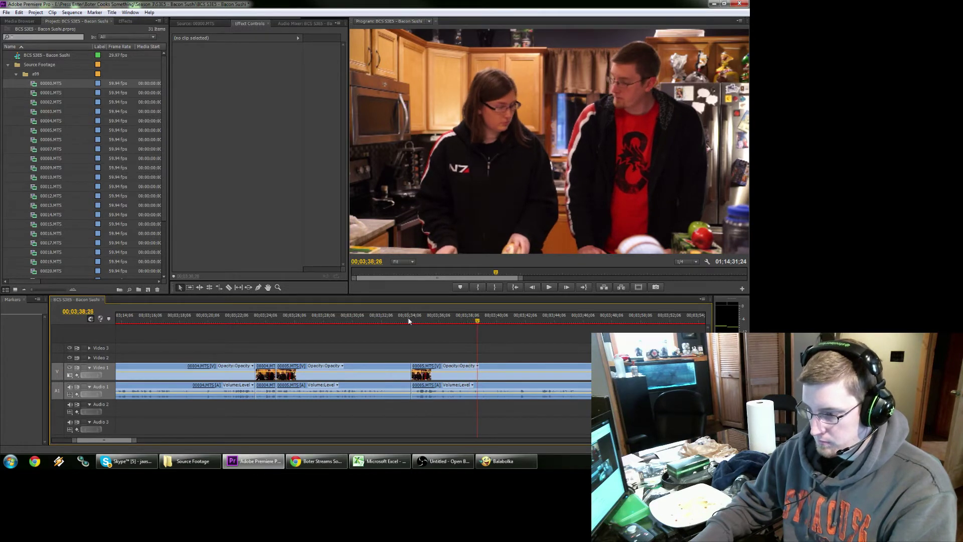
{"action": "key", "text": "ctrl+k"}
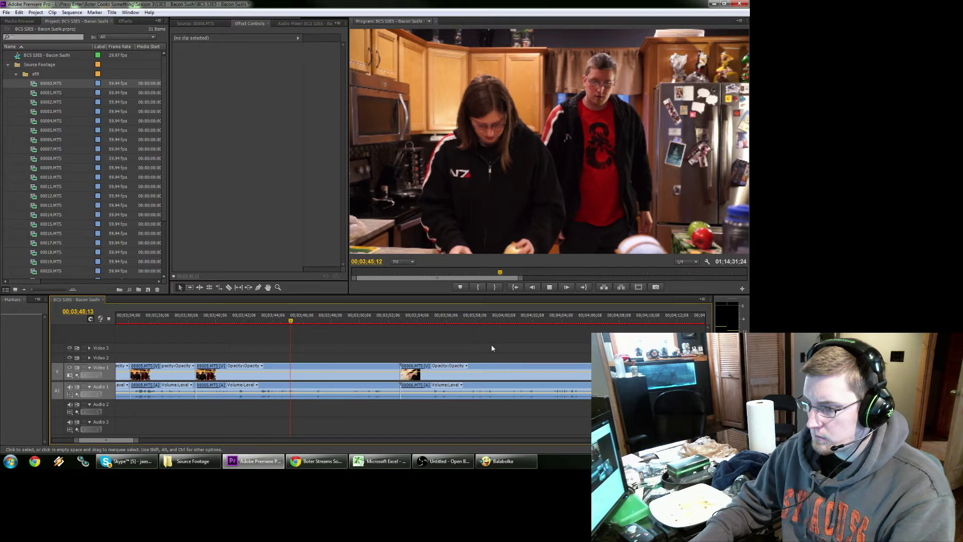
Split 00006.MTS shortly after its start, ripple-delete the rest of 00005.MTS and that opening, and play back the join.
{"action": "key", "text": "space"}
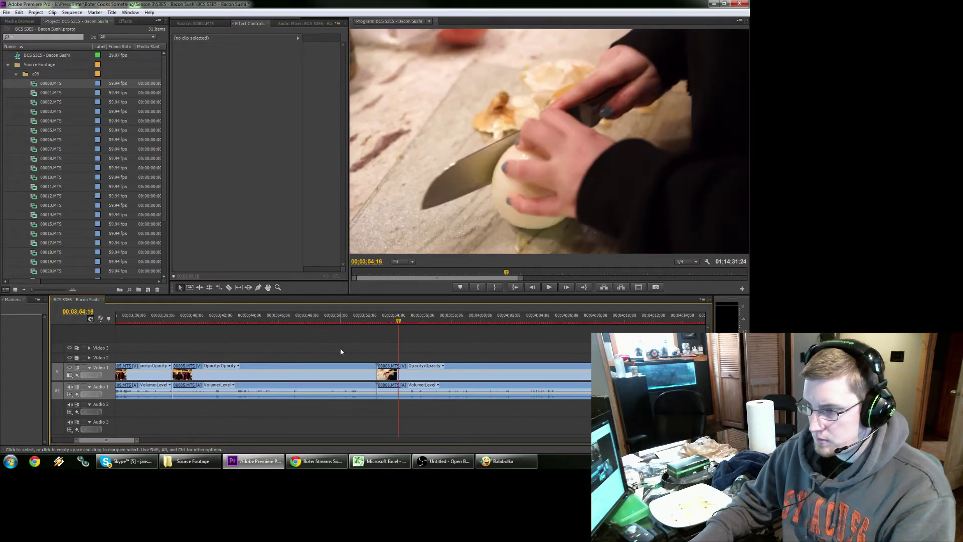
{"action": "key", "text": "ctrl+k"}
{"action": "left_click_drag", "start_coordinate": [323, 351], "coordinate": [384, 408]}
{"action": "key", "text": "shift+Delete"}
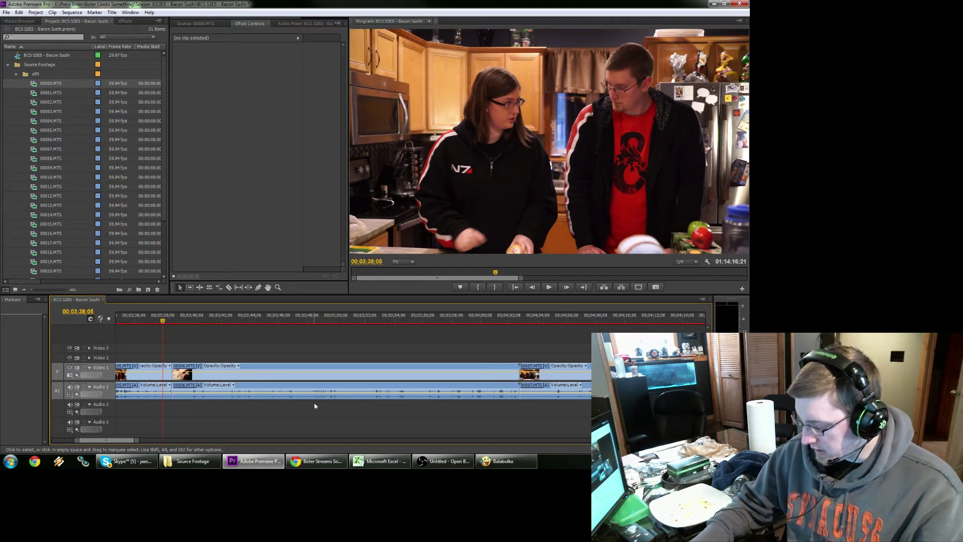
{"action": "key", "text": "space"}
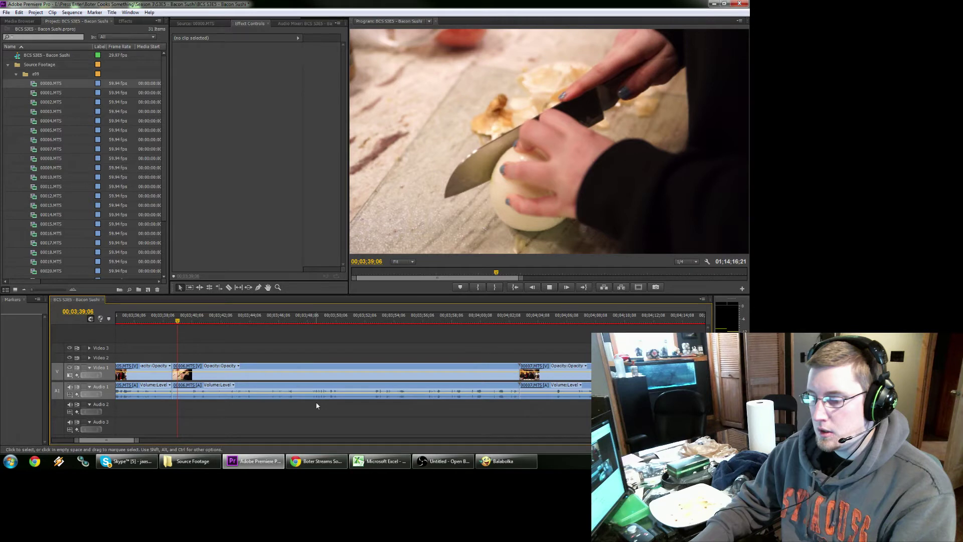
{"action": "key", "text": "space"}
Split the onion-cutting clip 00006.MTS at 00;03;45;14, ripple-delete the part before the cut, and play back the join.
{"action": "key", "text": "space"}
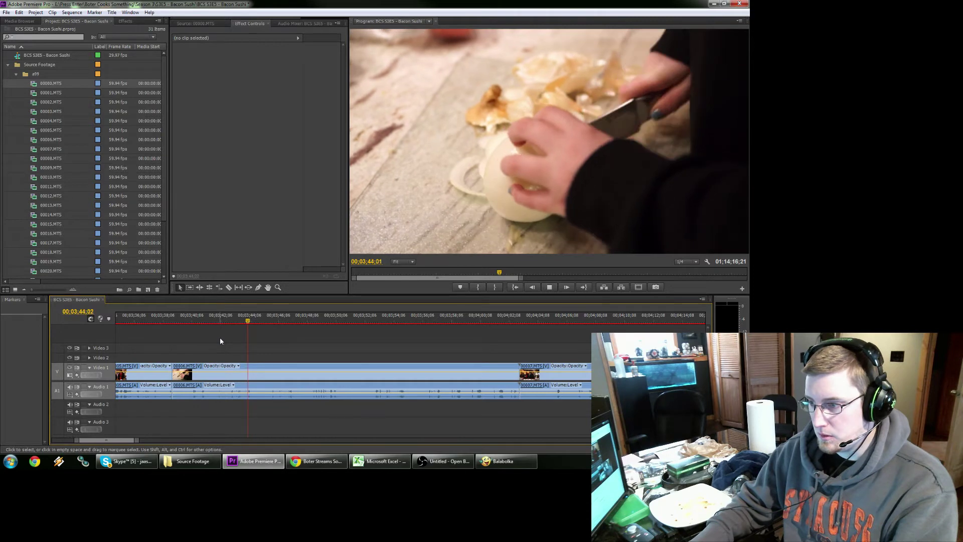
{"action": "key", "text": "space"}
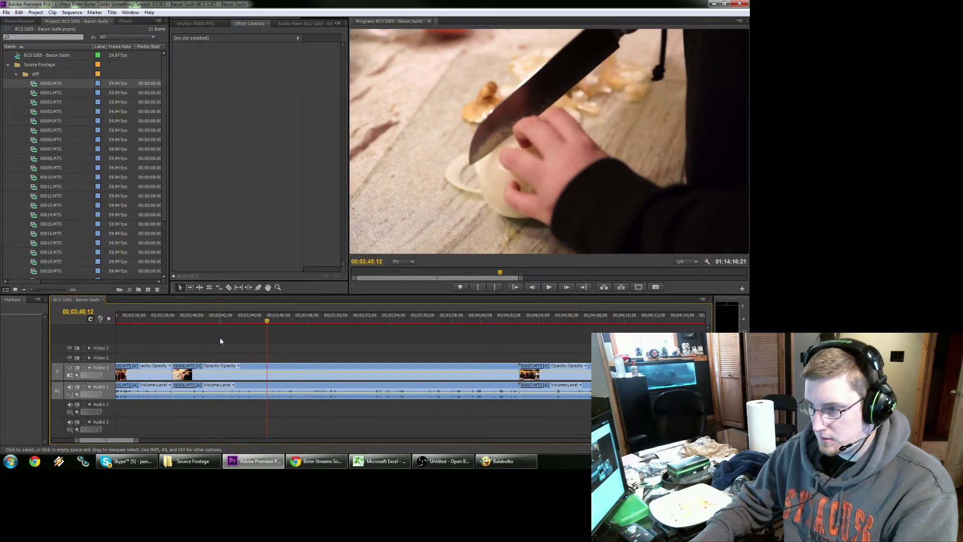
{"action": "key", "text": "Right"}
{"action": "key", "text": "Right"}
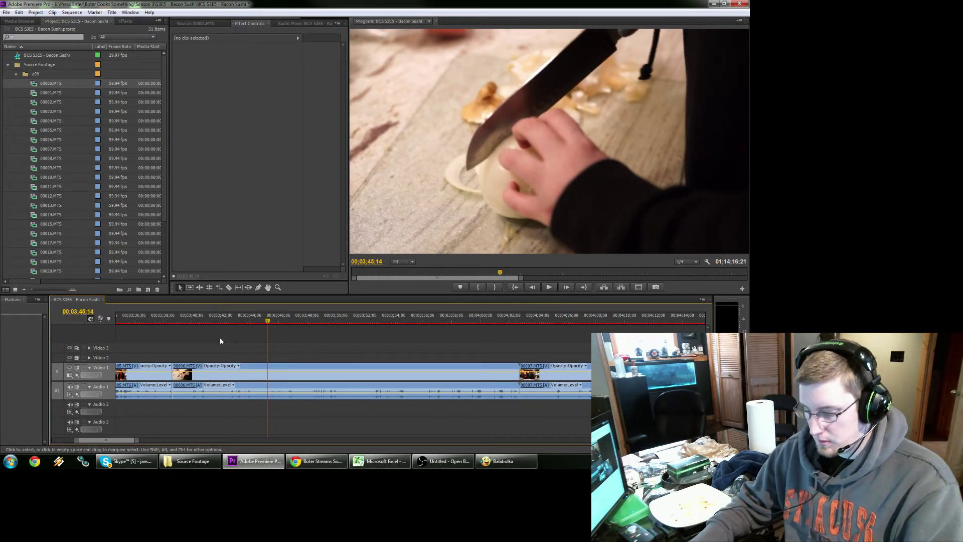
{"action": "key", "text": "ctrl+k"}
{"action": "left_click_drag", "start_coordinate": [241, 346], "coordinate": [213, 401]}
{"action": "key", "text": "shift+Delete"}
{"action": "left_click", "coordinate": [165, 322]}
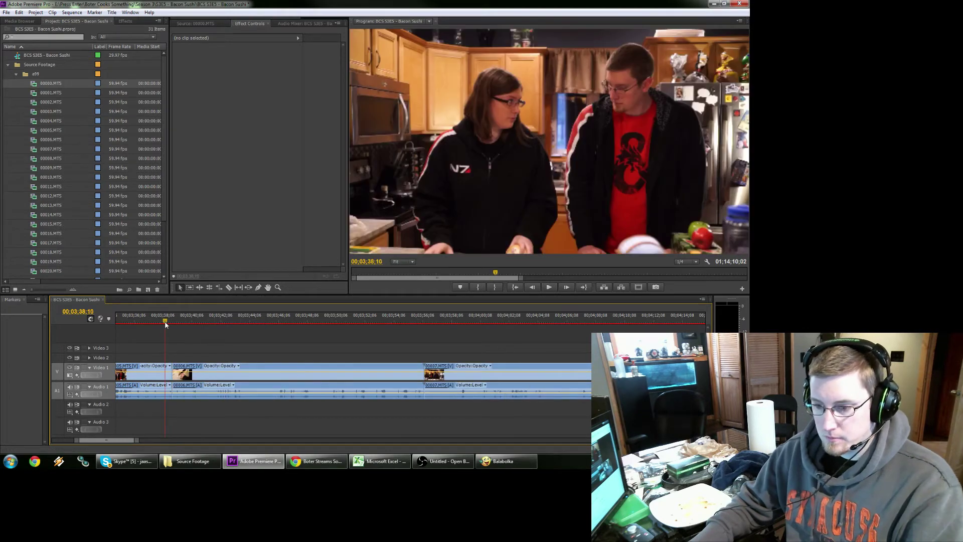
{"action": "key", "text": "space"}
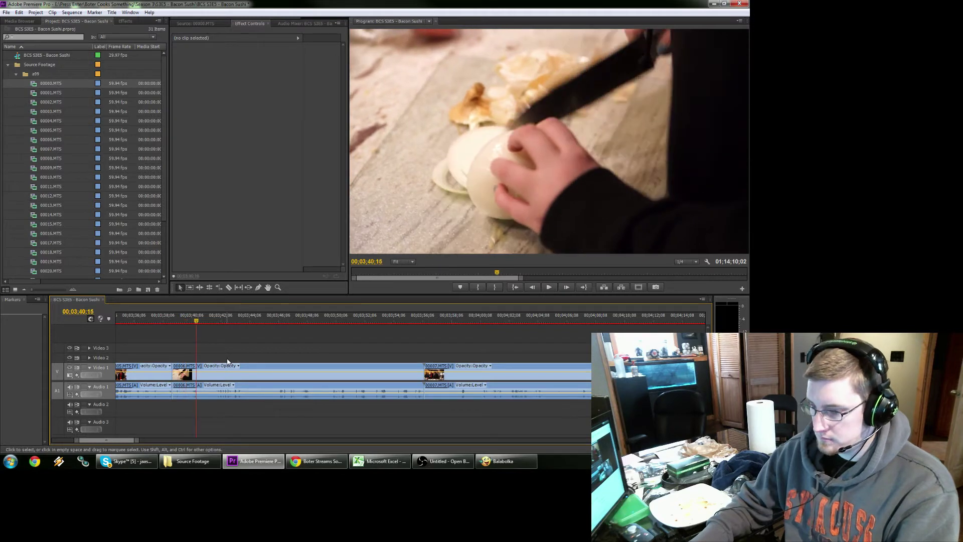
Split the onion-cutting clip 00006.MTS at 00;03;40;23 and ripple-delete the rest of it together with the opening of 00007.MTS.
{"action": "key", "text": "space"}
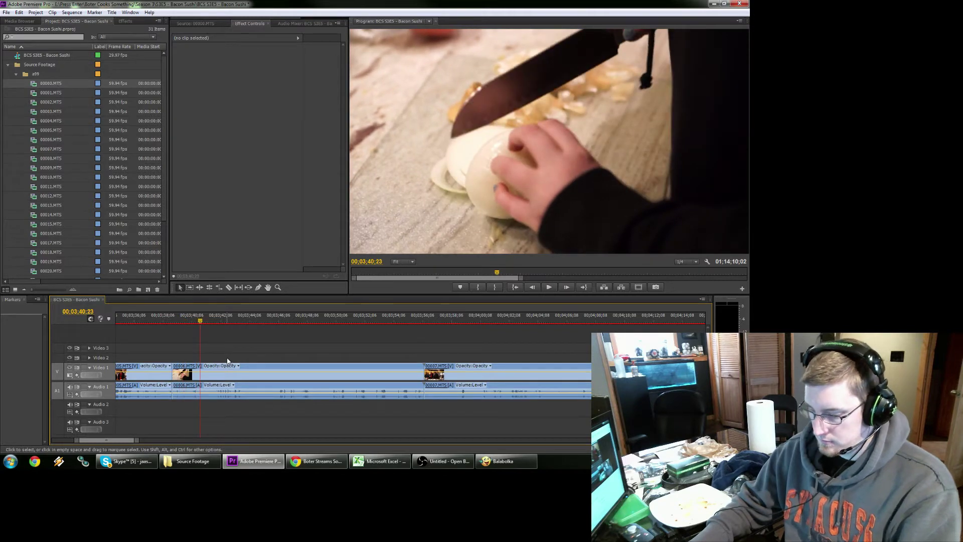
{"action": "key", "text": "ctrl+k"}
{"action": "left_click_drag", "start_coordinate": [229, 323], "coordinate": [252, 324]}
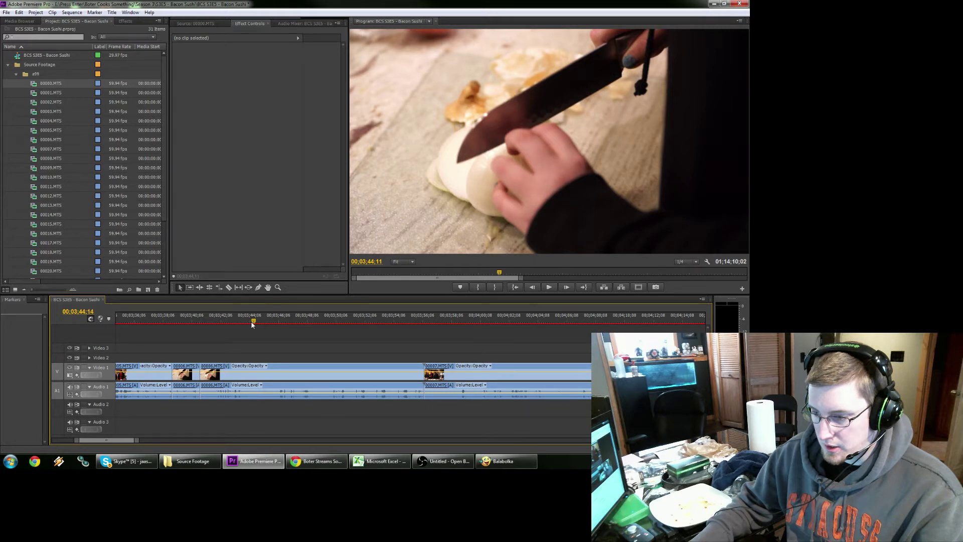
{"action": "left_click_drag", "start_coordinate": [252, 324], "coordinate": [271, 325]}
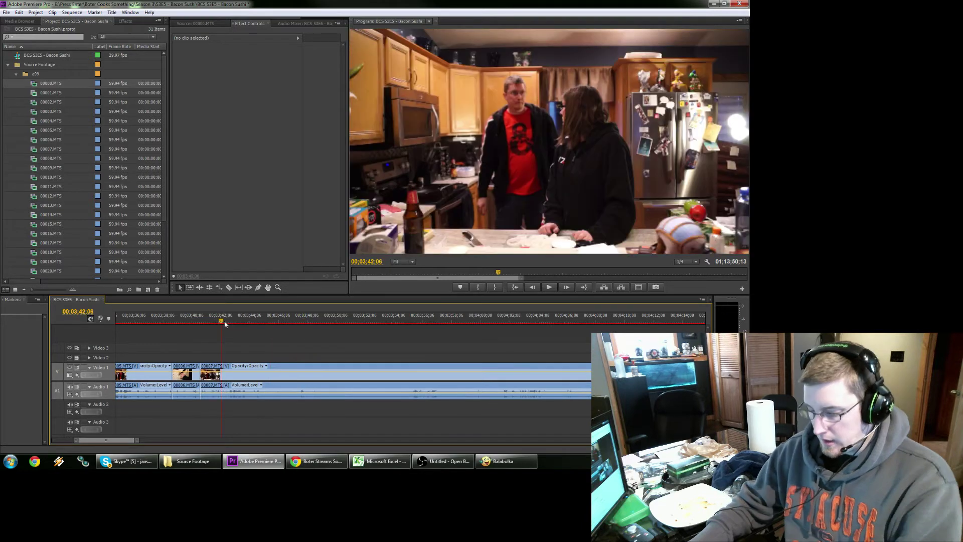
Split clip 00007.MTS at 00;03;42;06 and again at 00;03;43;06.
{"action": "key", "text": "ctrl+k"}
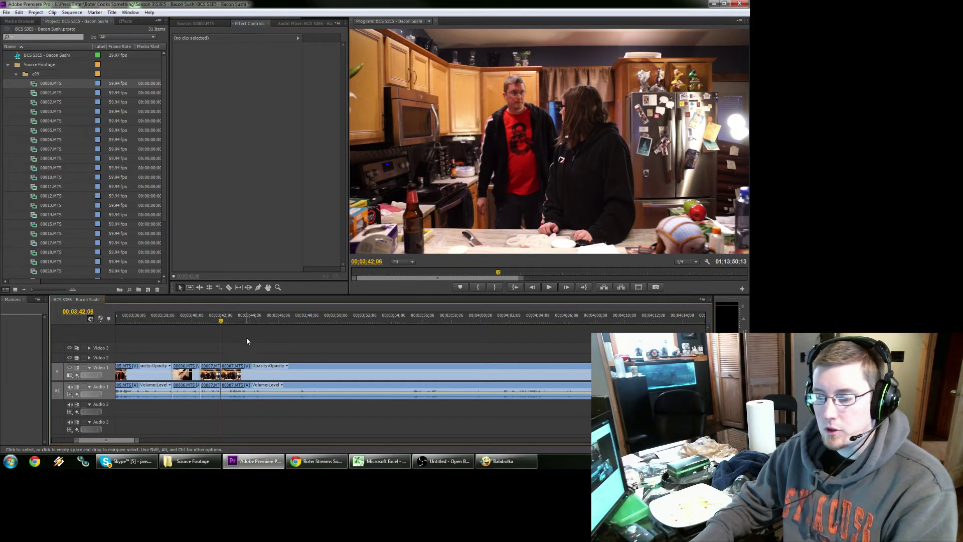
{"action": "key", "text": "space"}
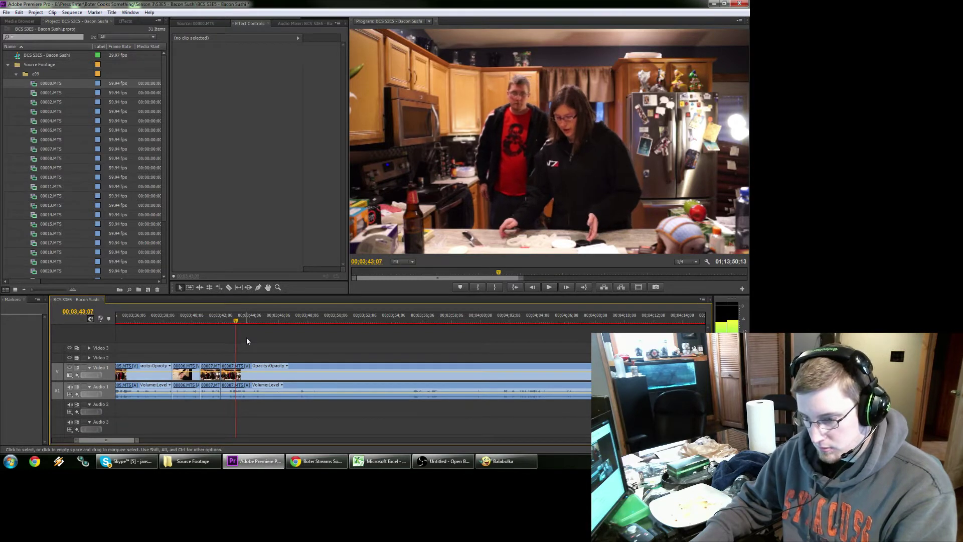
{"action": "key", "text": "space"}
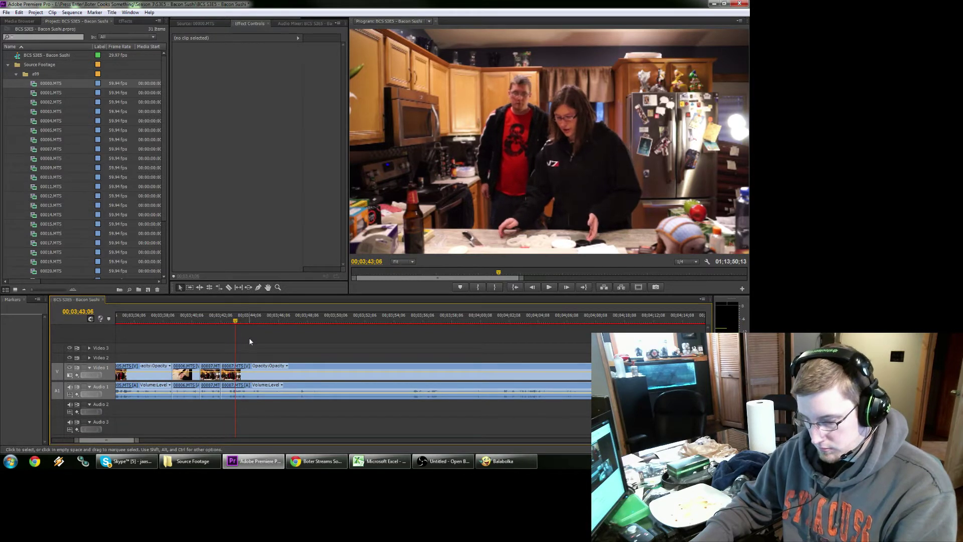
{"action": "key", "text": "ctrl+k"}
Try ripple-deleting the short piece between the two cuts in 00007.MTS, play back the join, and undo the deletion.
{"action": "left_click", "coordinate": [229, 391]}
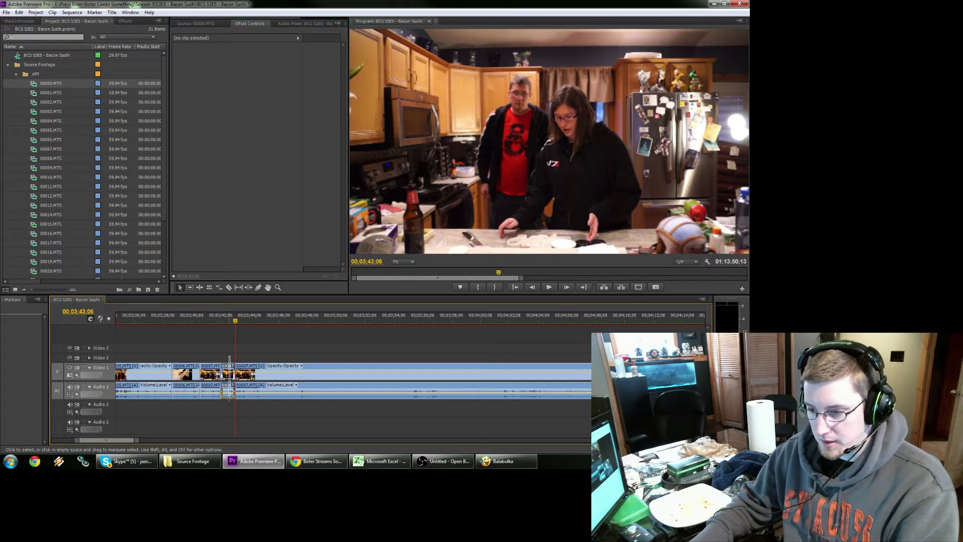
{"action": "key", "text": "shift+Delete"}
{"action": "left_click", "coordinate": [218, 321]}
{"action": "key", "text": "space"}
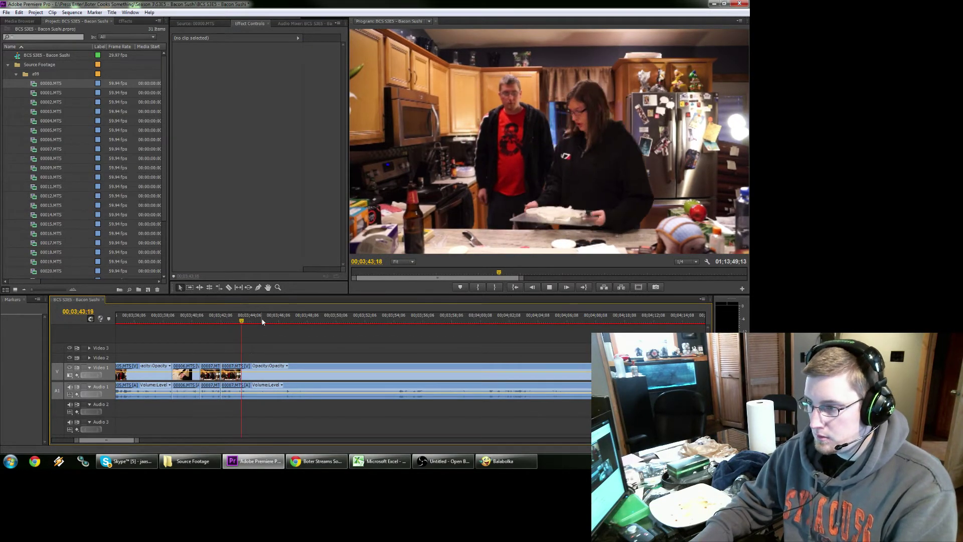
{"action": "key", "text": "ctrl+z"}
Try moving the second cut to 00;03;43;05 and ripple-deleting the piece before it, check the join frame by frame, and undo the deletion.
{"action": "left_click", "coordinate": [239, 321]}
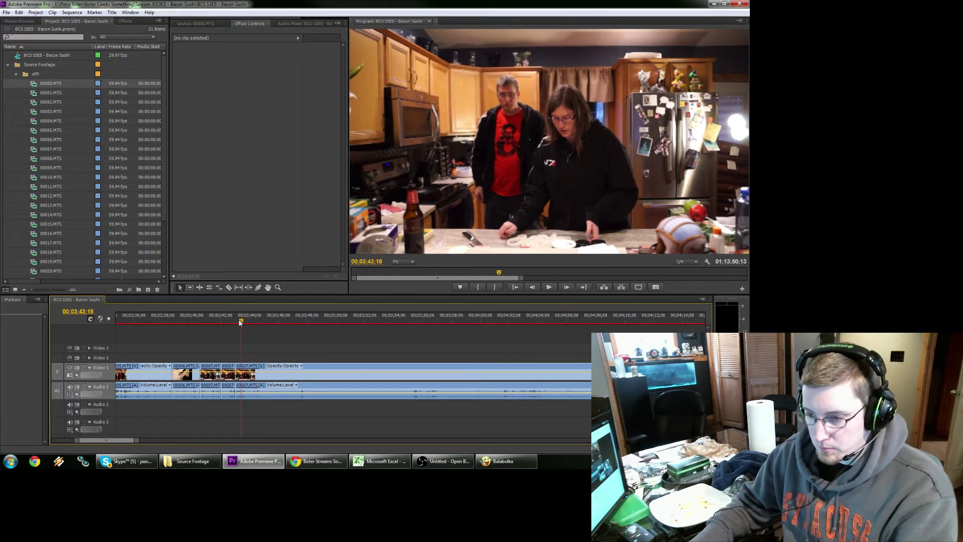
{"action": "left_click_drag", "start_coordinate": [240, 321], "coordinate": [235, 322]}
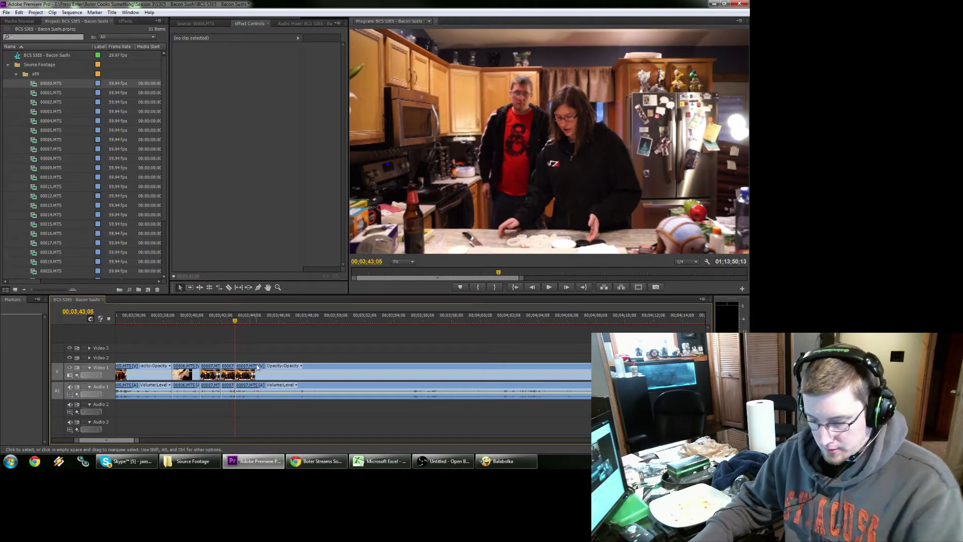
{"action": "left_click_drag", "start_coordinate": [235, 375], "coordinate": [235, 375]}
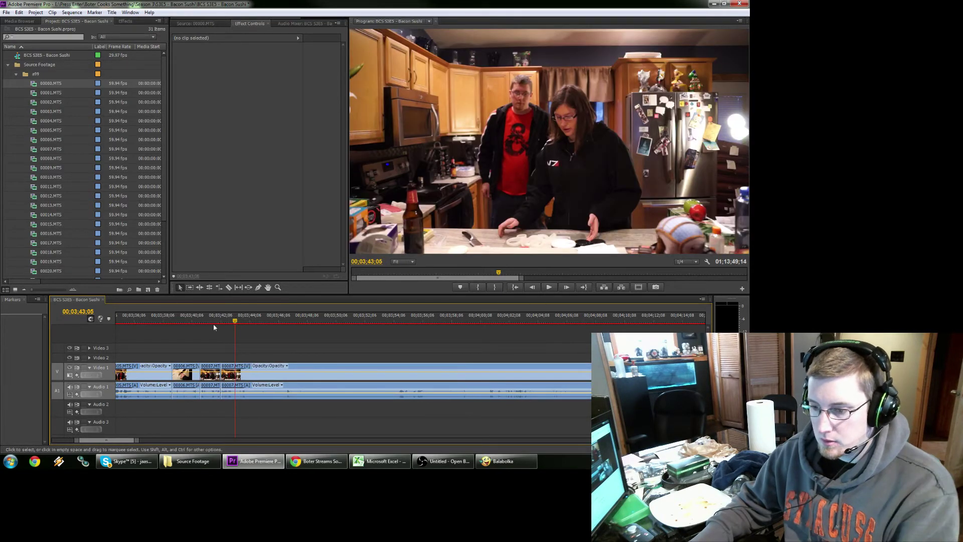
{"action": "key", "text": "Left"}
{"action": "key", "text": "Left"}
{"action": "key", "text": "Left"}
{"action": "key", "text": "Left"}
{"action": "key", "text": "Left"}
{"action": "key", "text": "Left"}
{"action": "key", "text": "Left"}
{"action": "key", "text": "Left"}
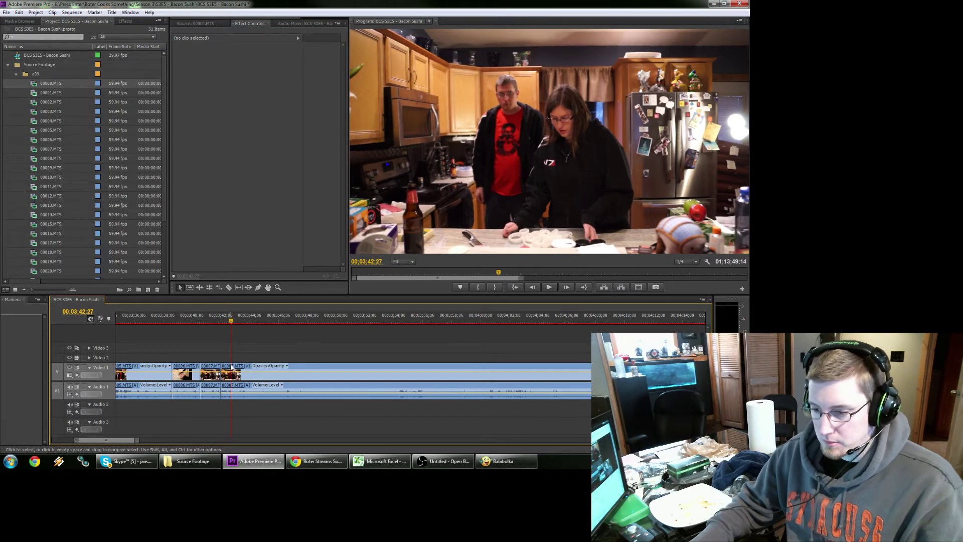
{"action": "key", "text": "ctrl+z"}
Roll the second cut in 00007.MTS back to 00;03;43;00, ripple-delete the short piece before it, and play back the join.
{"action": "key", "text": "space"}
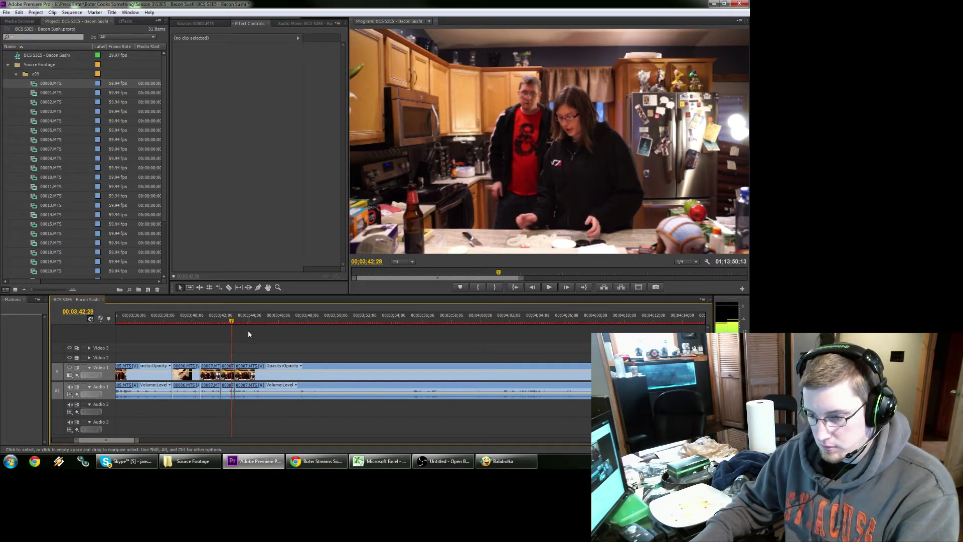
{"action": "key", "text": "n"}
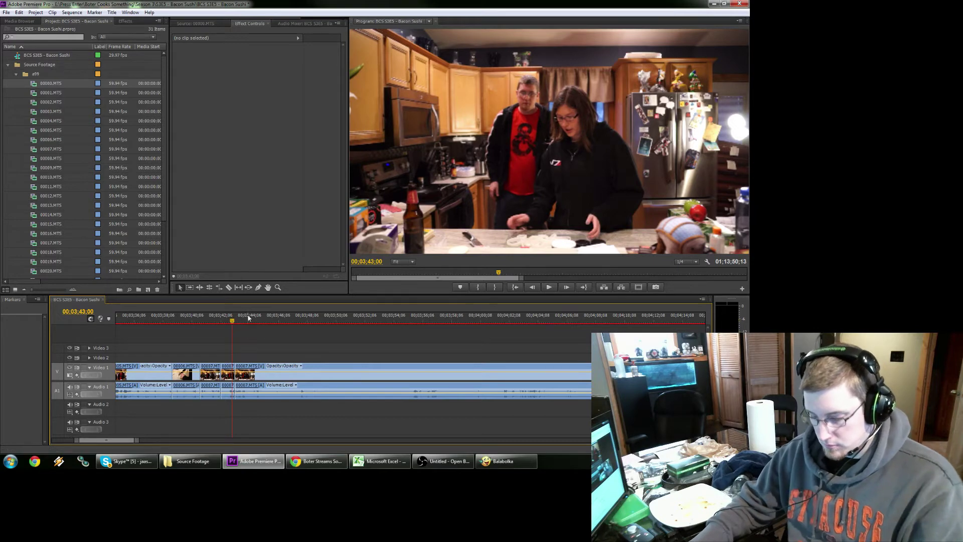
{"action": "left_click_drag", "start_coordinate": [237, 371], "coordinate": [233, 371]}
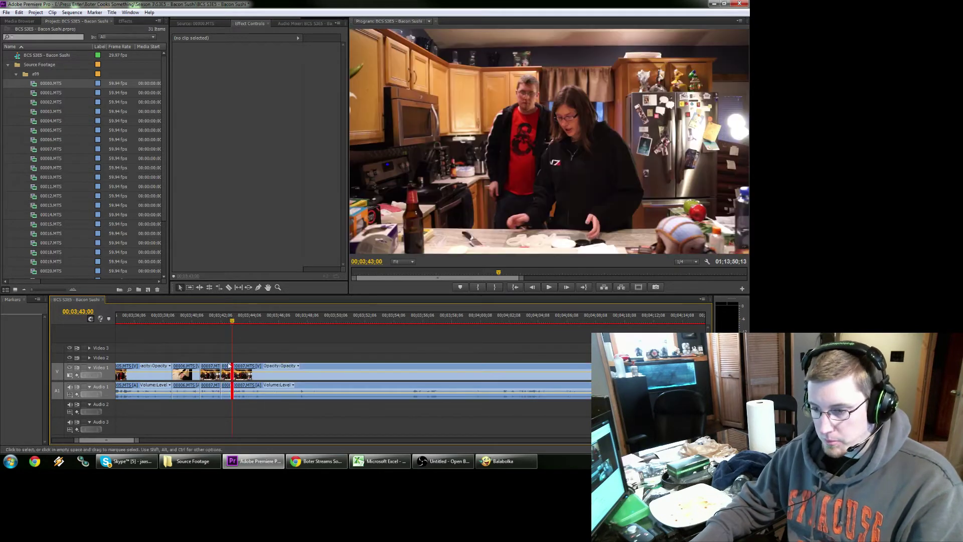
{"action": "key", "text": "v"}
{"action": "key", "text": "shift+Delete"}
{"action": "left_click", "coordinate": [220, 324]}
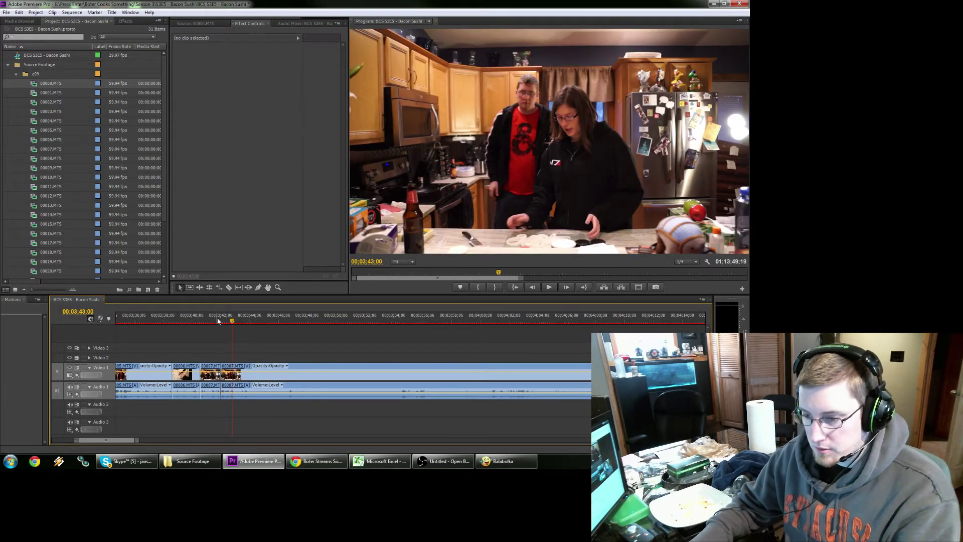
{"action": "key", "text": "space"}
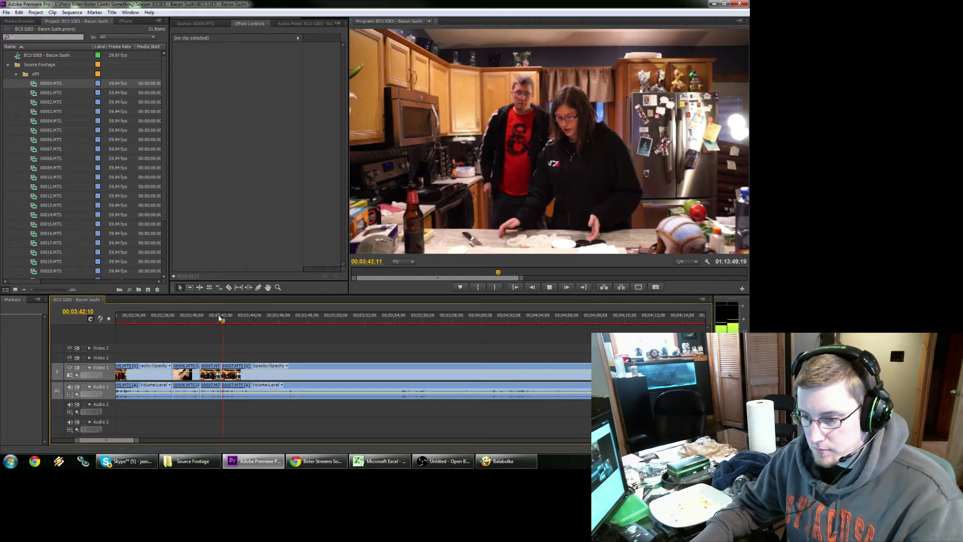
Split 00007.MTS at 00;03;47;18 and play the footage following the cut.
{"action": "left_click", "coordinate": [295, 319]}
{"action": "key", "text": "Right"}
{"action": "key", "text": "Right"}
{"action": "key", "text": "Right"}
{"action": "key", "text": "Right"}
{"action": "key", "text": "Right"}
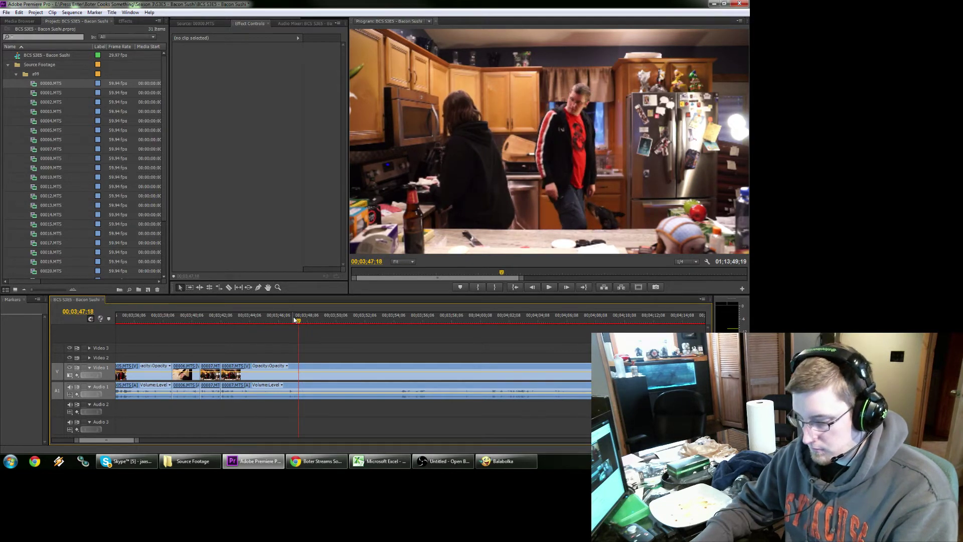
{"action": "key", "text": "ctrl+k"}
{"action": "key", "text": "z"}
{"action": "left_click", "coordinate": [261, 357]}
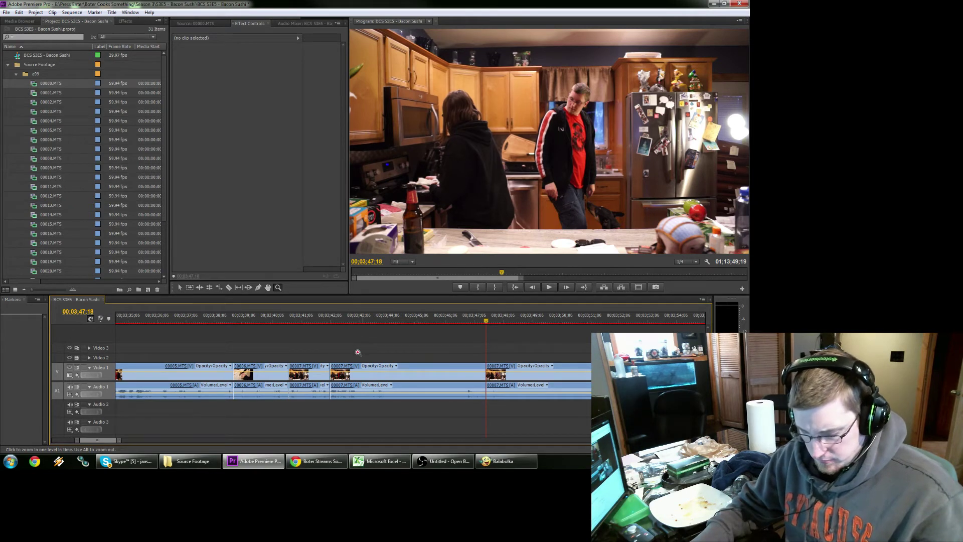
{"action": "key", "text": "space"}
{"action": "key", "text": "v"}
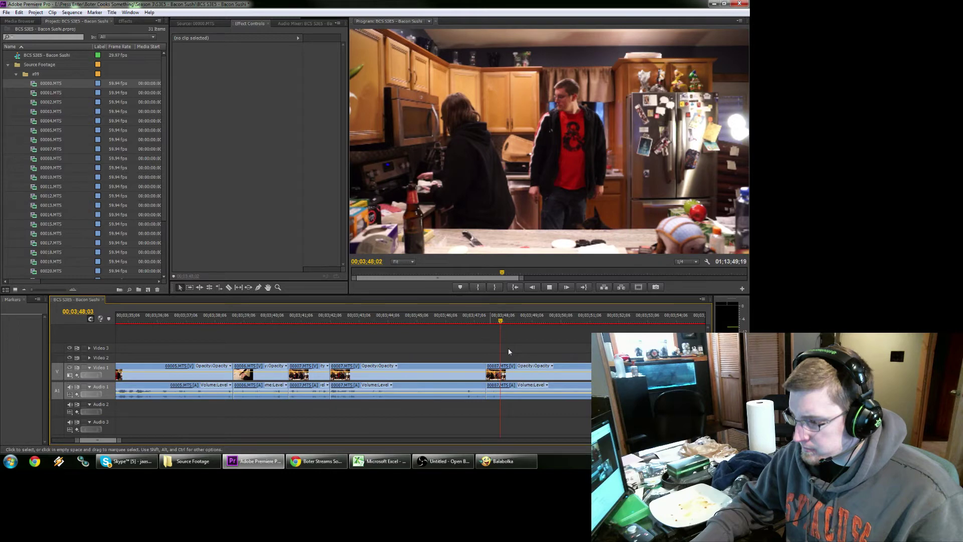
Apply the default transitions to the 00007.MTS join at 00;03;42;06 and remove the Cross Dissolve, keeping only the audio Constant Power transition.
{"action": "left_click", "coordinate": [250, 320]}
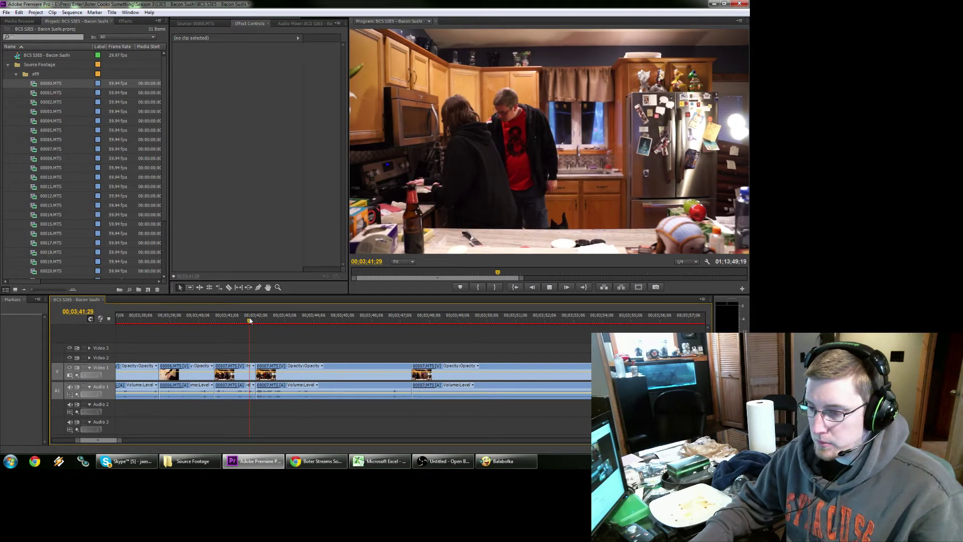
{"action": "key", "text": "equal"}
{"action": "key", "text": "space"}
{"action": "key", "text": "equal"}
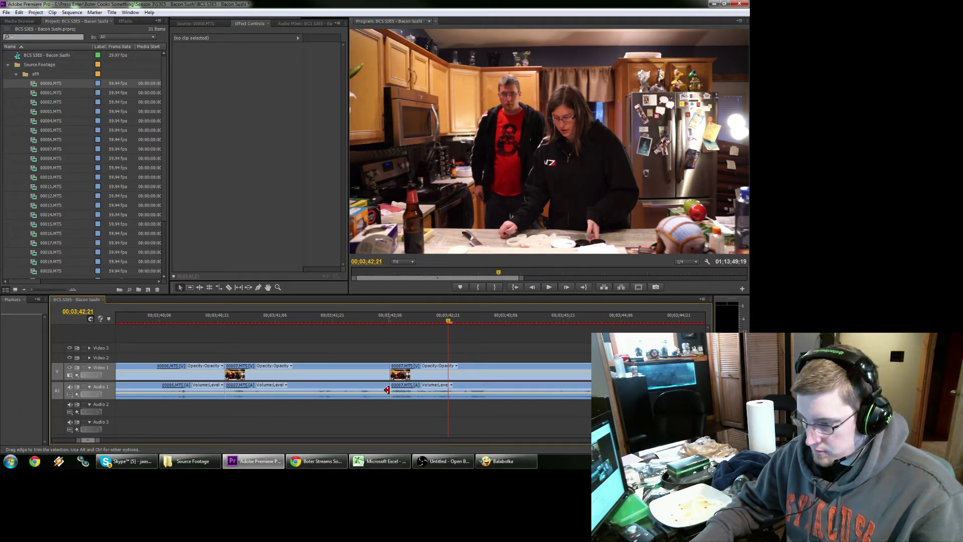
{"action": "right_click", "coordinate": [389, 389]}
{"action": "left_click", "coordinate": [409, 442]}
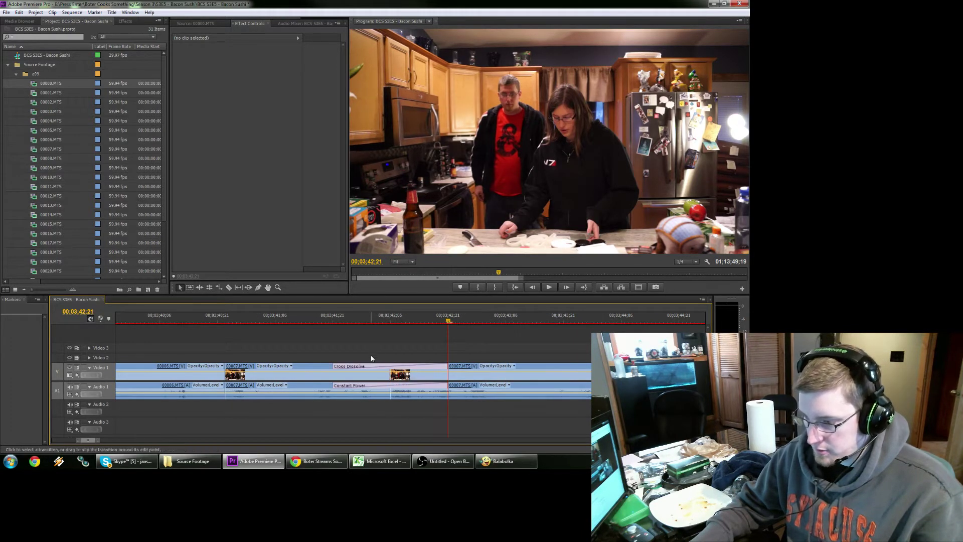
{"action": "left_click", "coordinate": [368, 385]}
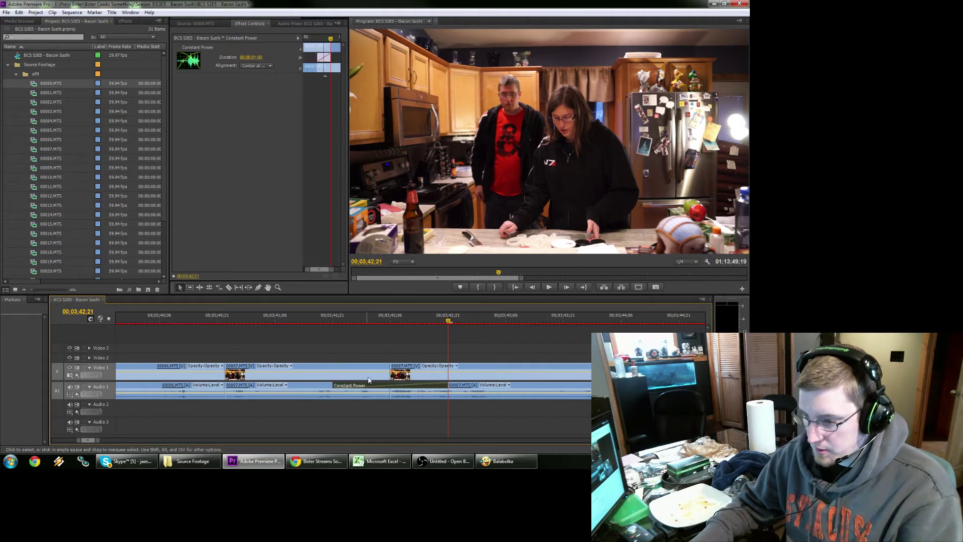
Set the Constant Power transition's duration to 2 frames and play back the join.
{"action": "left_click", "coordinate": [256, 57]}
{"action": "type", "text": "2"}
{"action": "key", "text": "Return"}
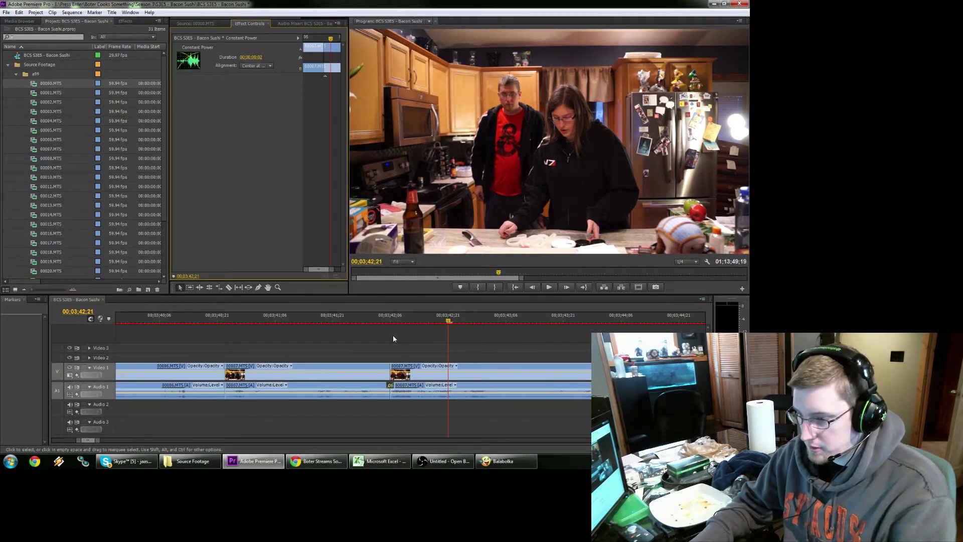
{"action": "left_click", "coordinate": [376, 320]}
{"action": "key", "text": "space"}
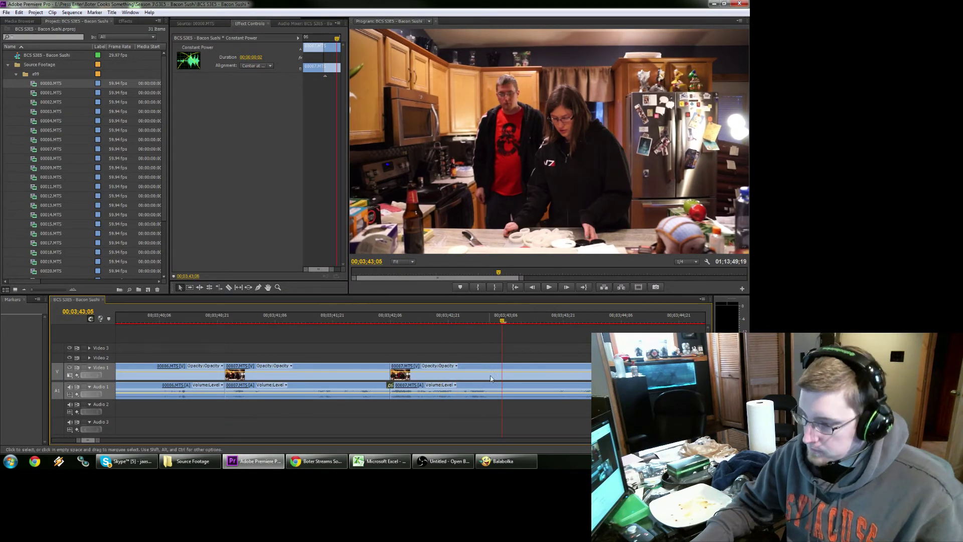
Split 00007.MTS at 00;03;54;06, ripple-delete the piece between the previous cut and this one, and play back the join.
{"action": "key", "text": "backslash"}
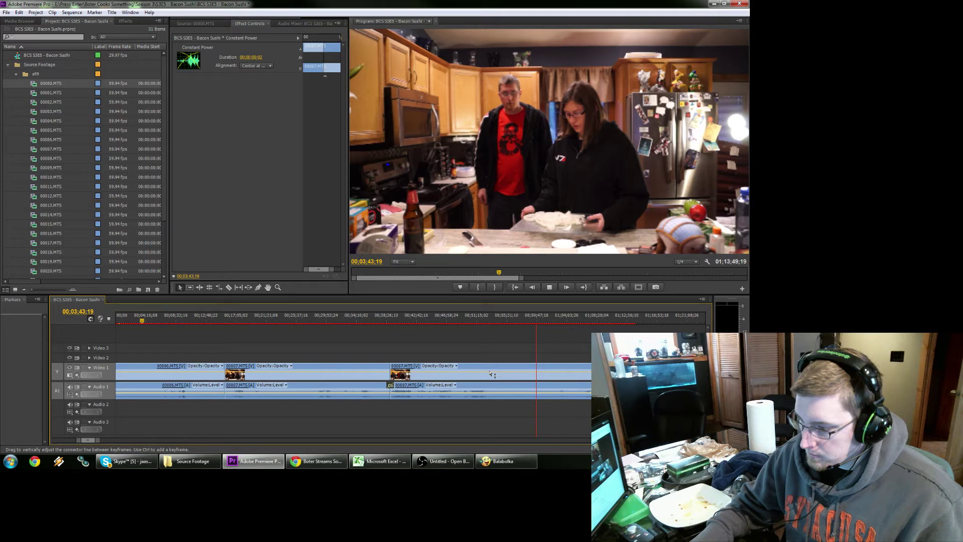
{"action": "key", "text": "="}
{"action": "key", "text": "="}
{"action": "key", "text": "="}
{"action": "key", "text": "="}
{"action": "key", "text": "="}
{"action": "key", "text": "space"}
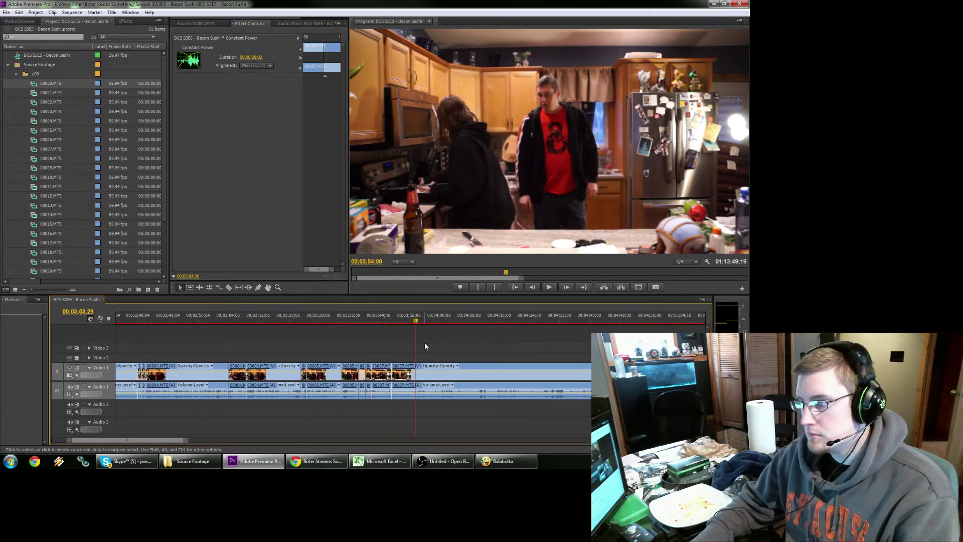
{"action": "key", "text": "shift+Left"}
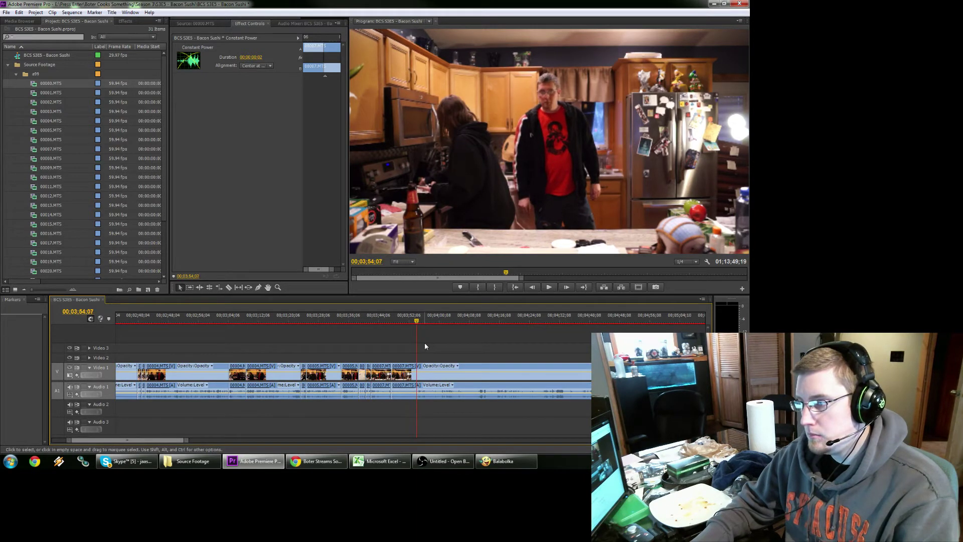
{"action": "key", "text": "Right"}
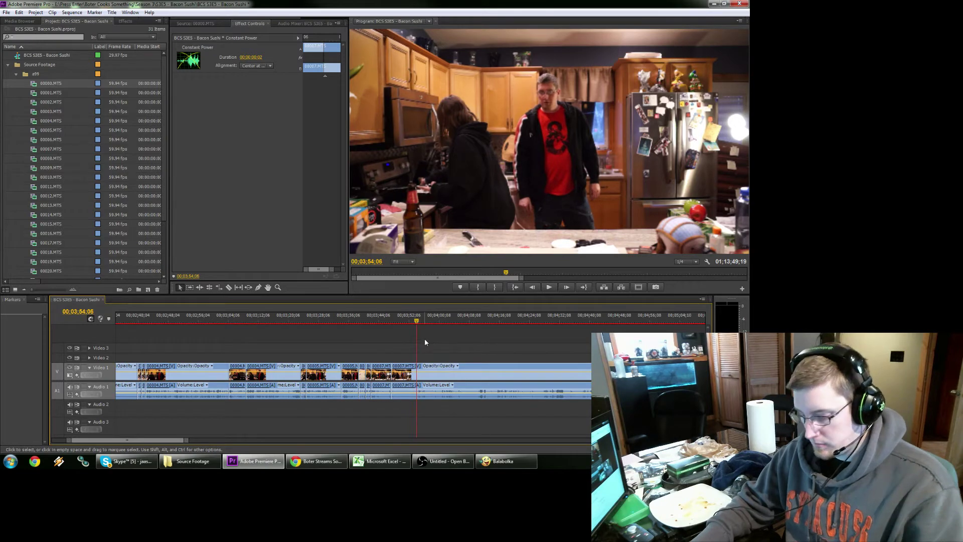
{"action": "key", "text": "ctrl+k"}
{"action": "left_click", "coordinate": [407, 377]}
{"action": "key", "text": "shift+Delete"}
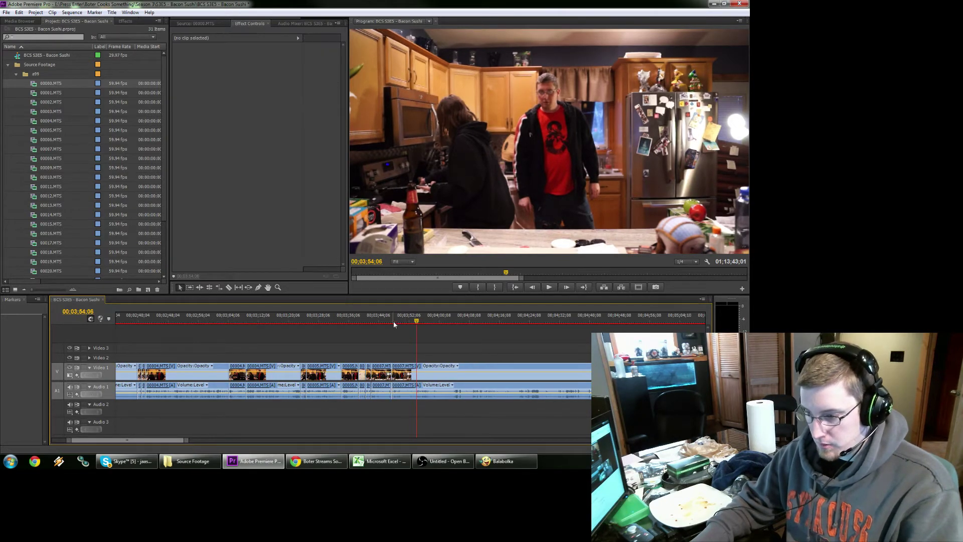
{"action": "left_click", "coordinate": [387, 316]}
{"action": "left_click", "coordinate": [386, 320]}
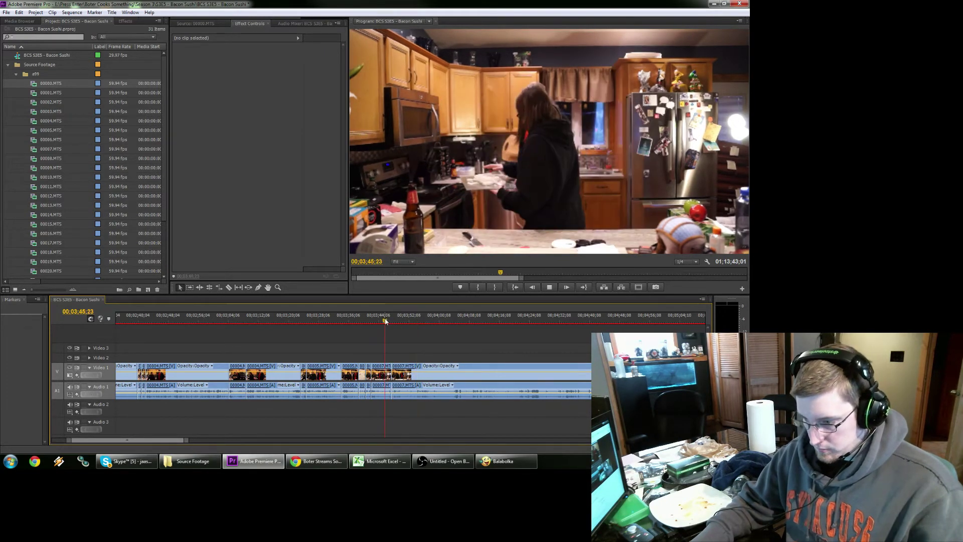
{"action": "key", "text": "space"}
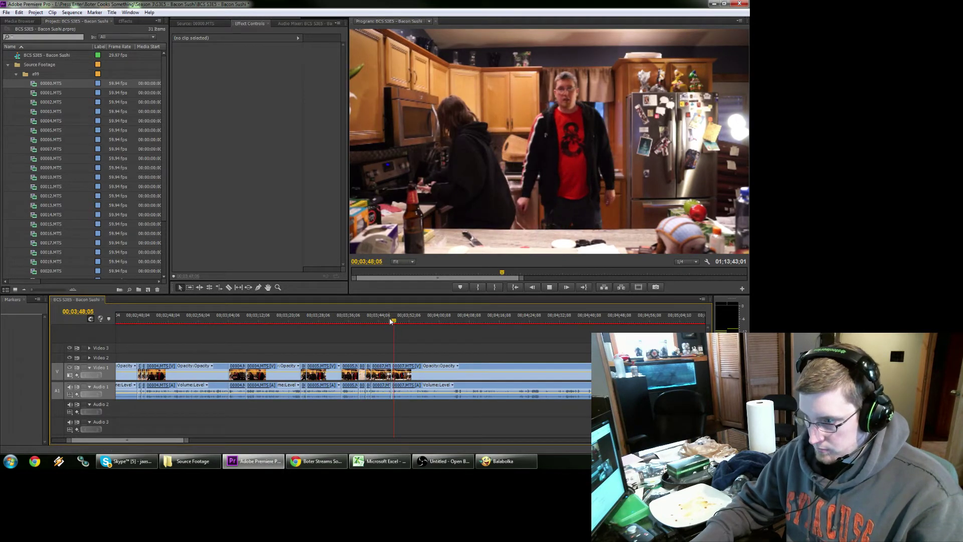
Apply the default transitions to the 00007.MTS join at about 00;03;47;18 and remove the Cross Dissolve, keeping the audio transition.
{"action": "key", "text": "z"}
{"action": "left_click", "coordinate": [421, 415]}
{"action": "left_click", "coordinate": [420, 414]}
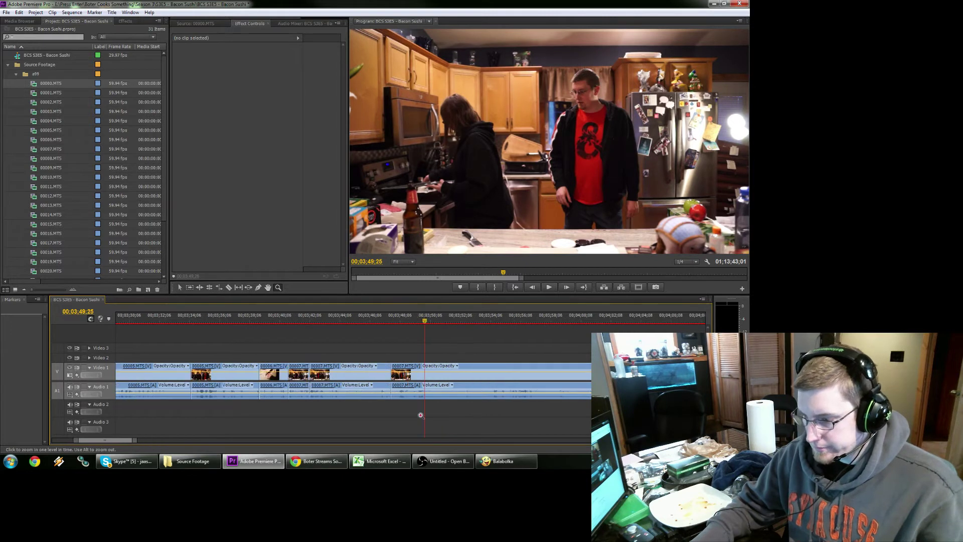
{"action": "left_click", "coordinate": [412, 394]}
{"action": "key", "text": "v"}
{"action": "right_click", "coordinate": [369, 389]}
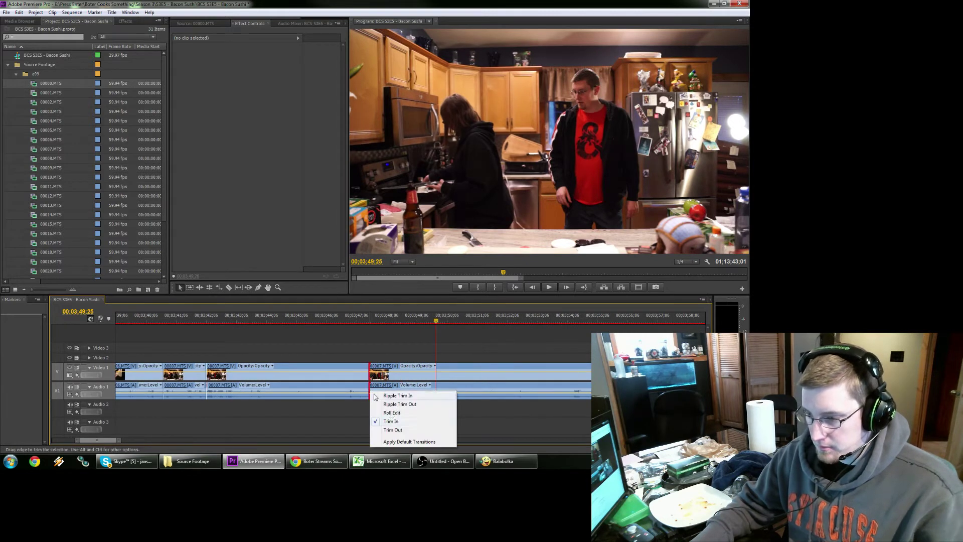
{"action": "left_click", "coordinate": [385, 440]}
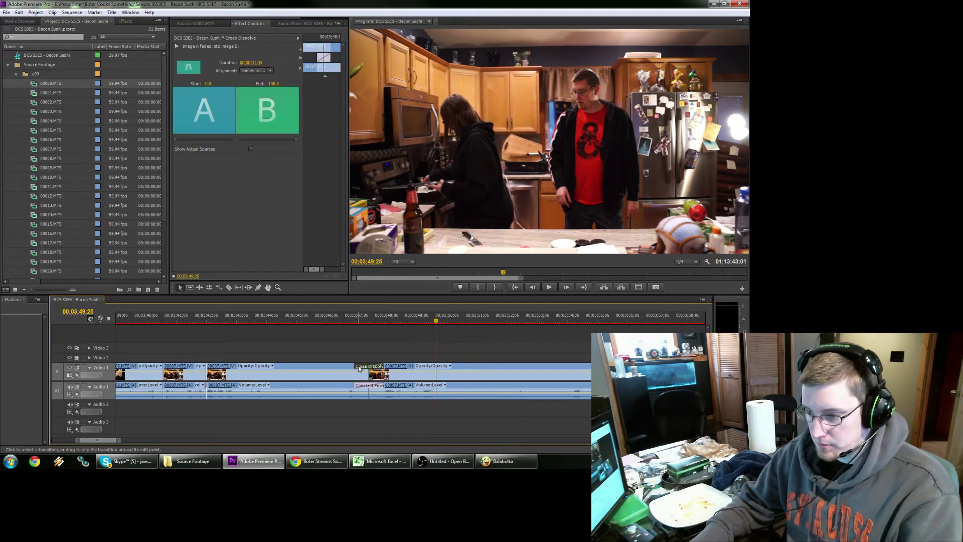
Set this join's Constant Power transition to a duration of 2 frames and play back from 00;03;47;08.
{"action": "left_click", "coordinate": [368, 389]}
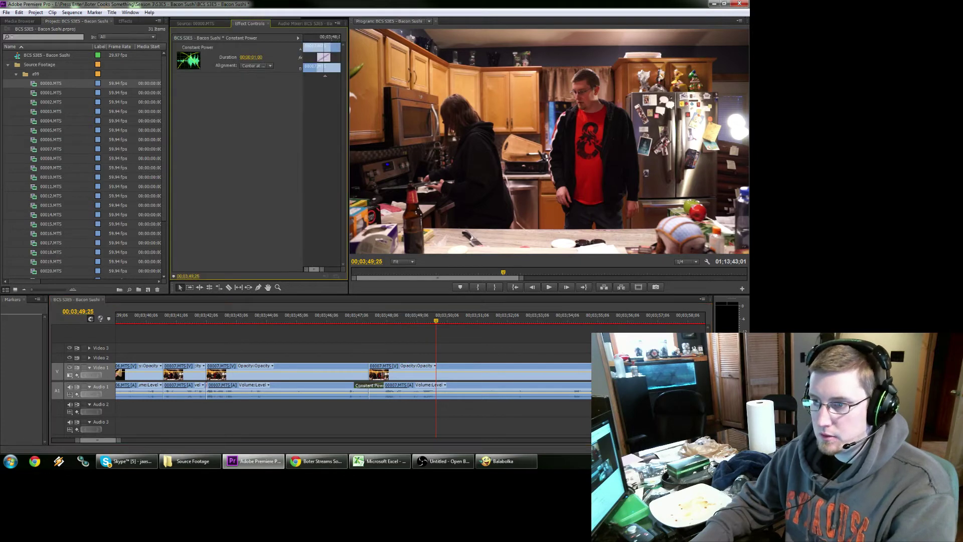
{"action": "left_click", "coordinate": [359, 316]}
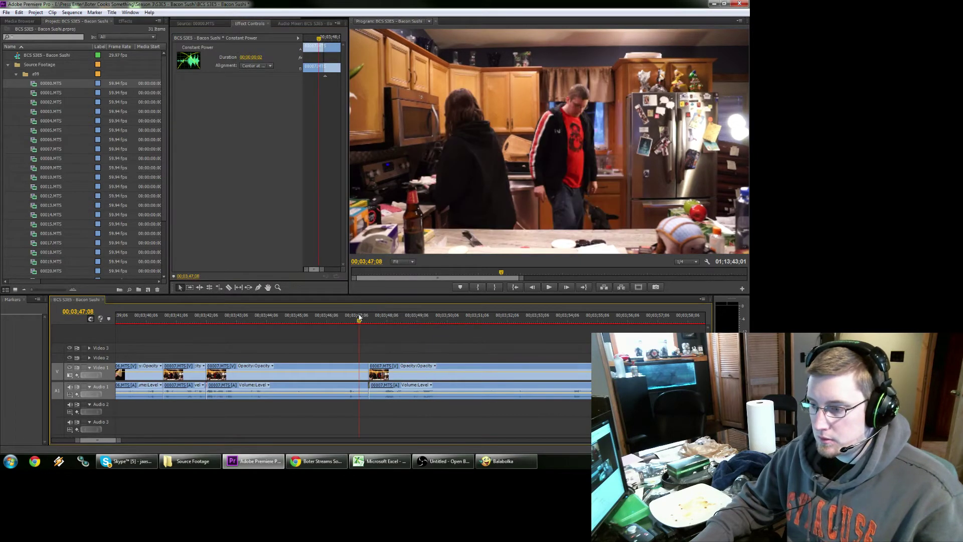
{"action": "key", "text": "space"}
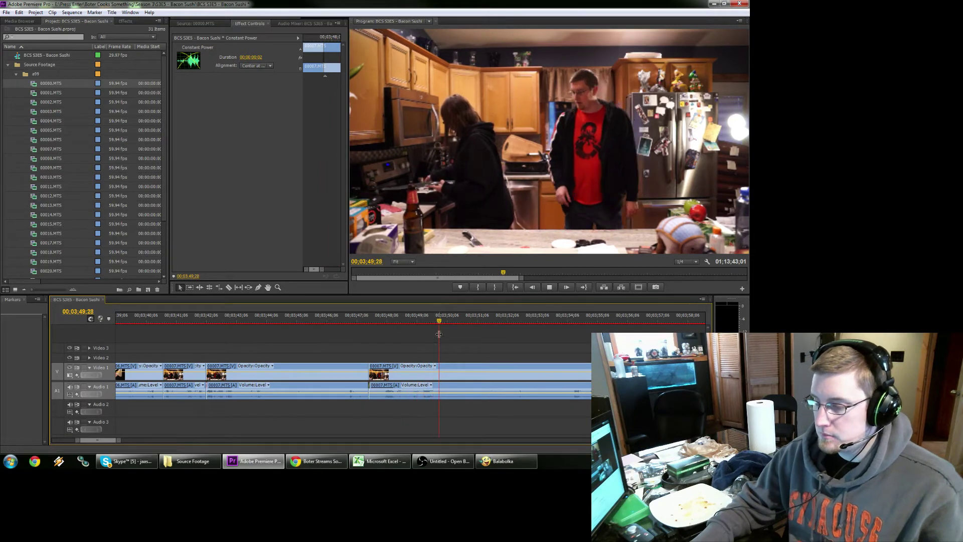
Split 00007.MTS at 00;03;49;25 and play the footage after the cut.
{"action": "left_click", "coordinate": [422, 319]}
{"action": "left_click_drag", "start_coordinate": [422, 319], "coordinate": [436, 320]}
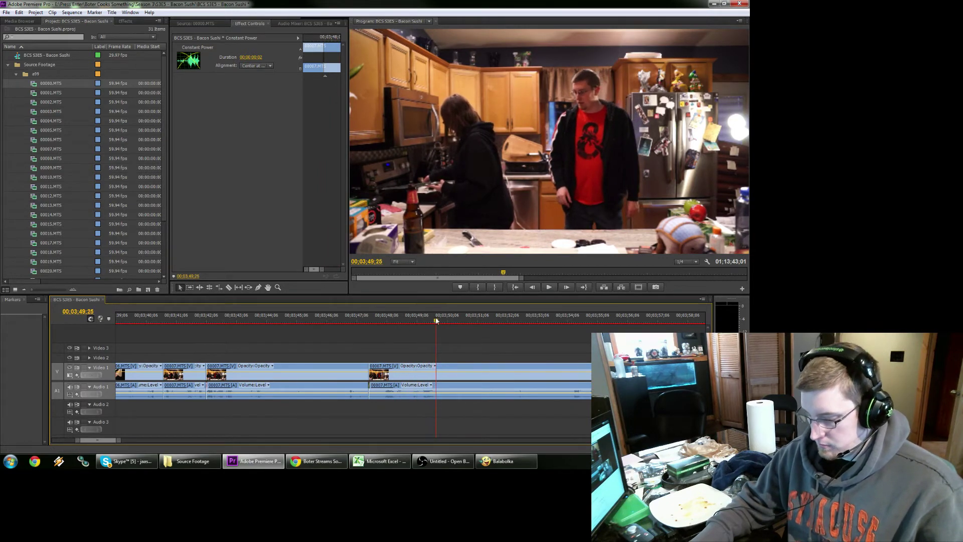
{"action": "key", "text": "ctrl+k"}
{"action": "key", "text": "space"}
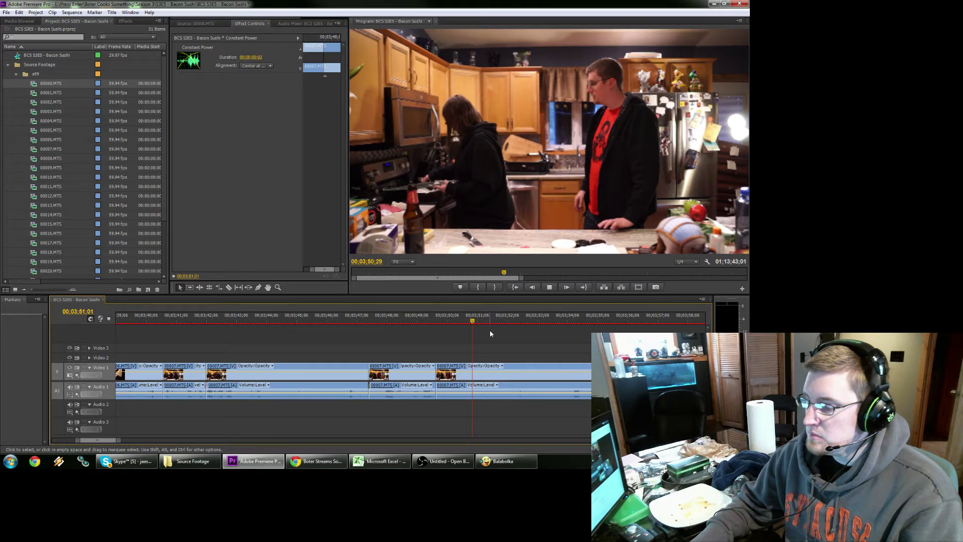
Remove the 00007.MTS footage between 00;03;49;00 and about 00;03;55;14, close the gap, and play back the join.
{"action": "left_click", "coordinate": [603, 321]}
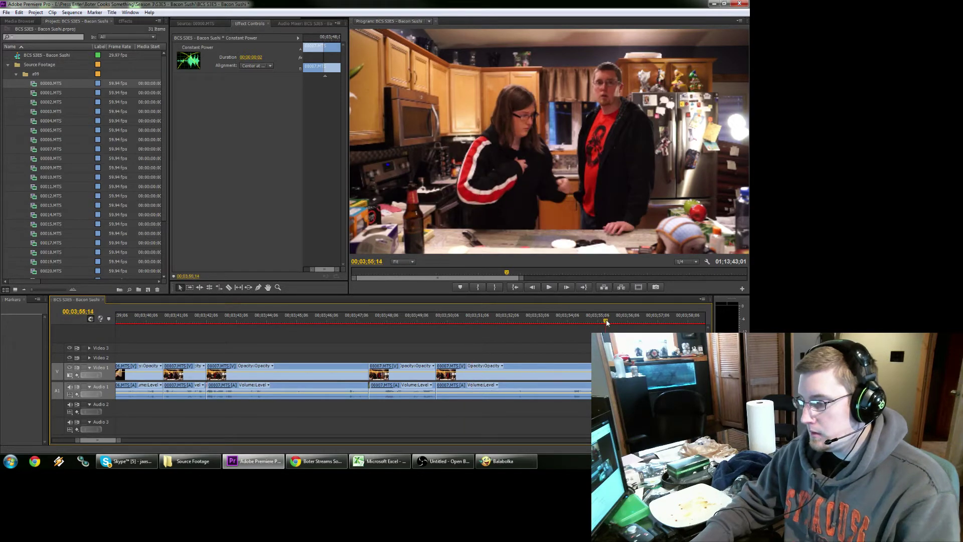
{"action": "left_click", "coordinate": [376, 320]}
{"action": "left_click_drag", "start_coordinate": [377, 320], "coordinate": [411, 320]}
{"action": "left_click_drag", "start_coordinate": [429, 374], "coordinate": [410, 374]}
{"action": "left_click", "coordinate": [430, 374]}
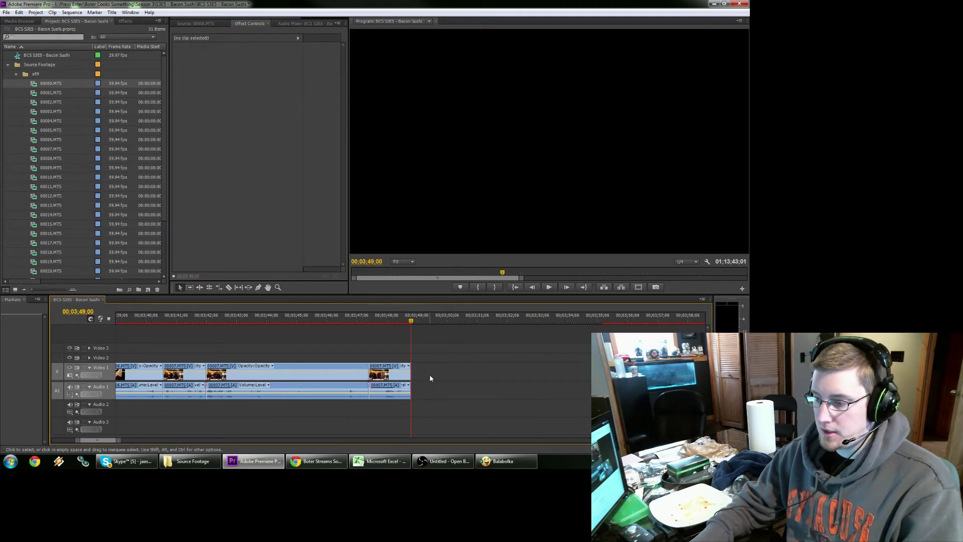
{"action": "key", "text": "Delete"}
{"action": "left_click", "coordinate": [375, 319]}
{"action": "key", "text": "space"}
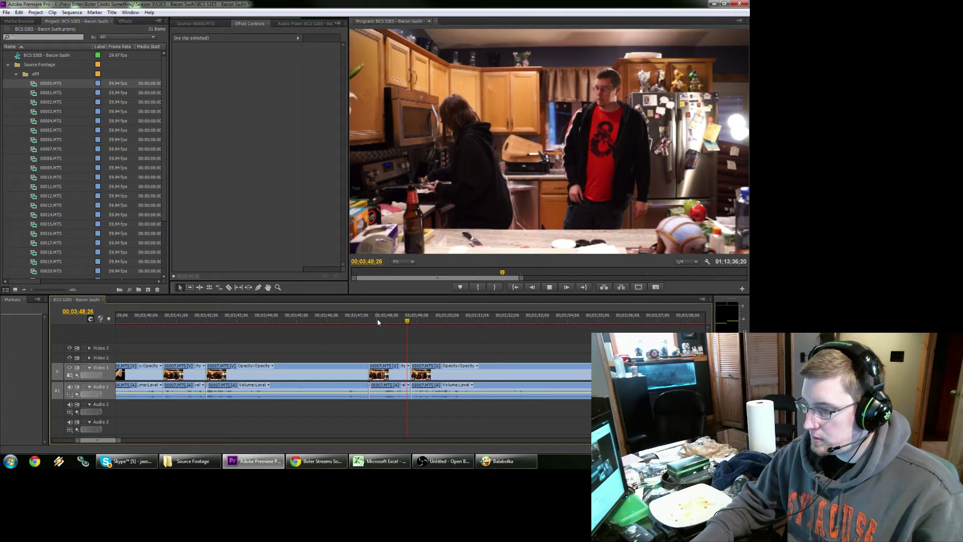
{"action": "left_click_drag", "start_coordinate": [481, 321], "coordinate": [452, 321]}
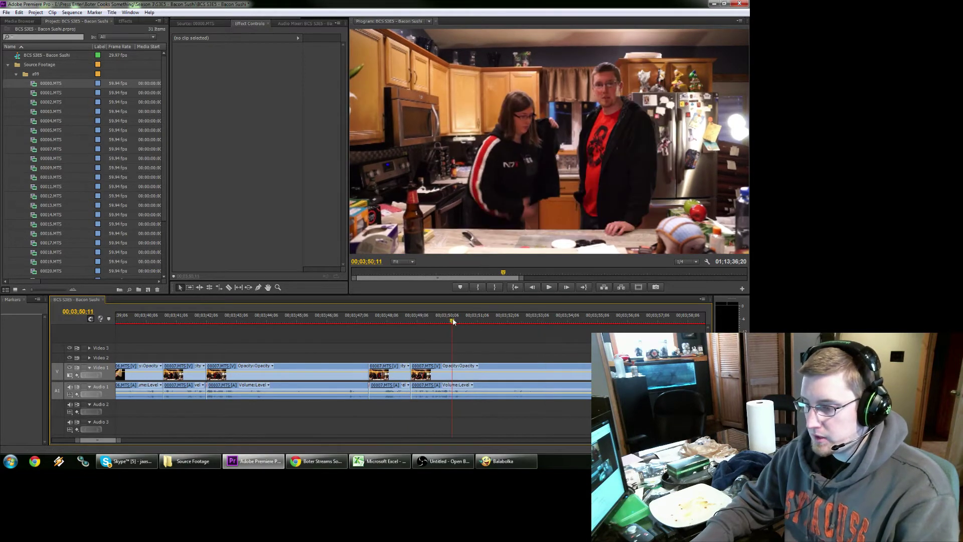
Exit the Trillian messenger.
{"action": "right_click", "coordinate": [80, 462]}
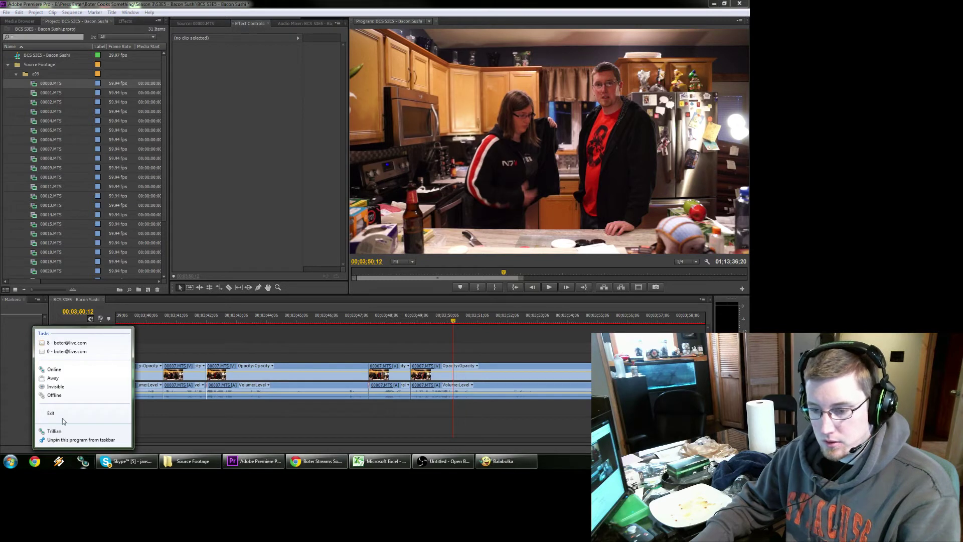
{"action": "left_click", "coordinate": [60, 414]}
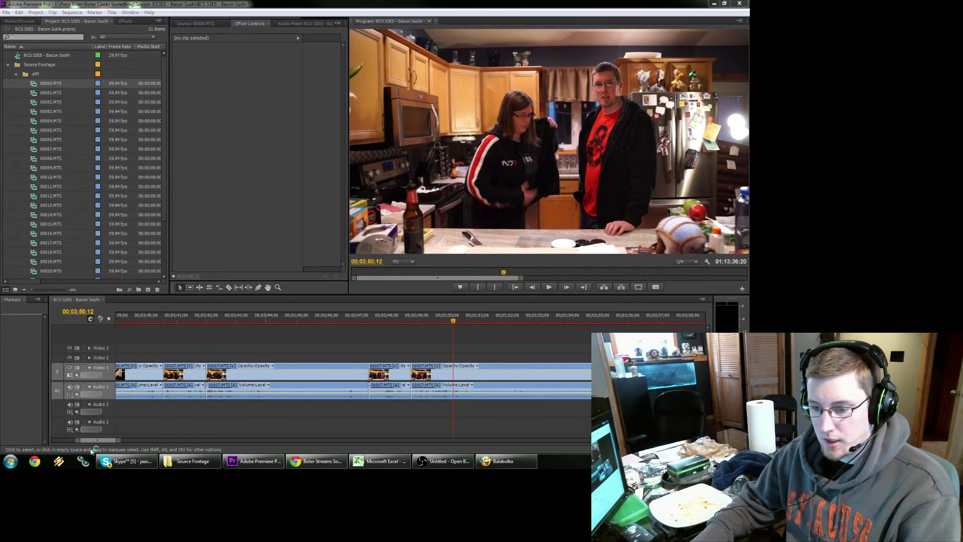
Play 00007.MTS from 00;03;50;01 to find the cut point and split it at 00;03;51;06.
{"action": "left_click", "coordinate": [445, 317]}
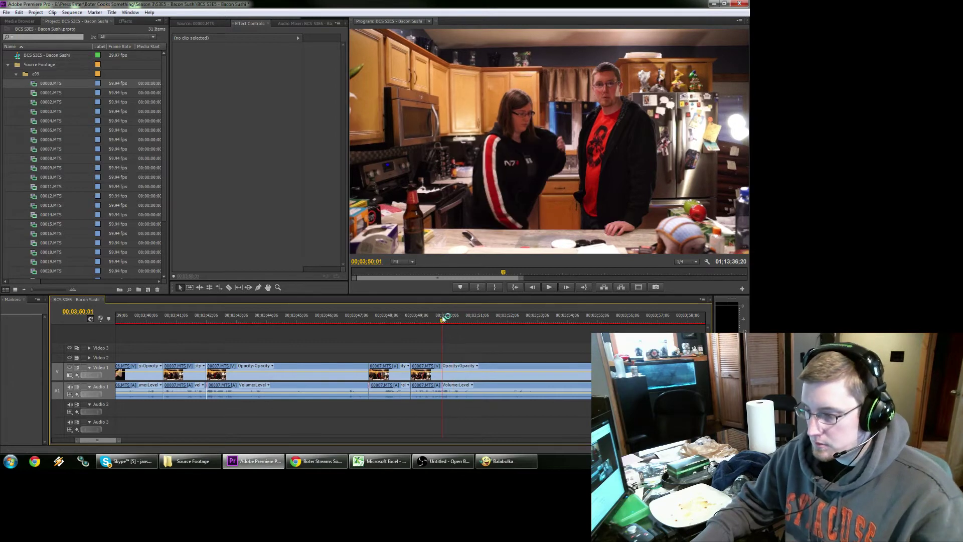
{"action": "key", "text": "space"}
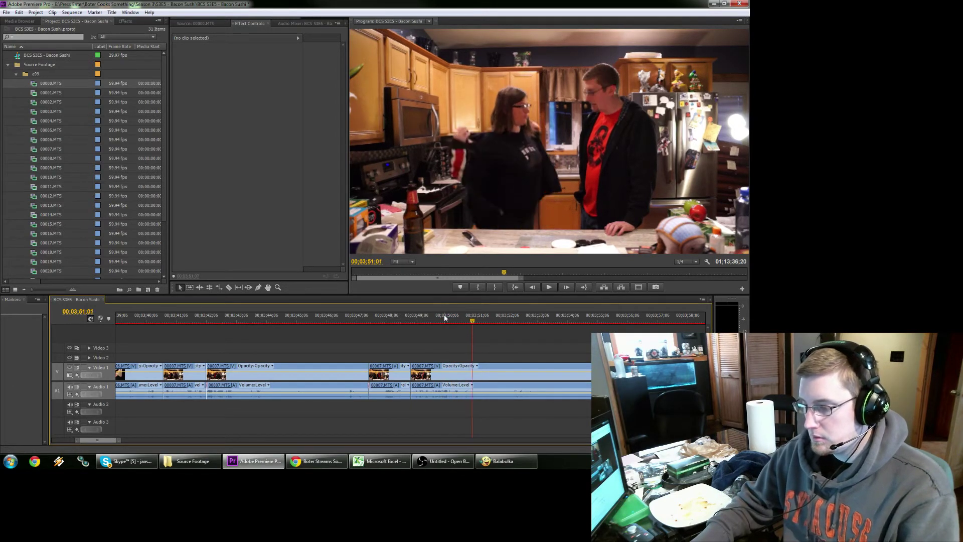
{"action": "key", "text": "space"}
{"action": "key", "text": "Right"}
{"action": "key", "text": "Right"}
{"action": "key", "text": "Right"}
{"action": "key", "text": "Right"}
{"action": "key", "text": "Right"}
{"action": "key", "text": "Right"}
{"action": "key", "text": "Right"}
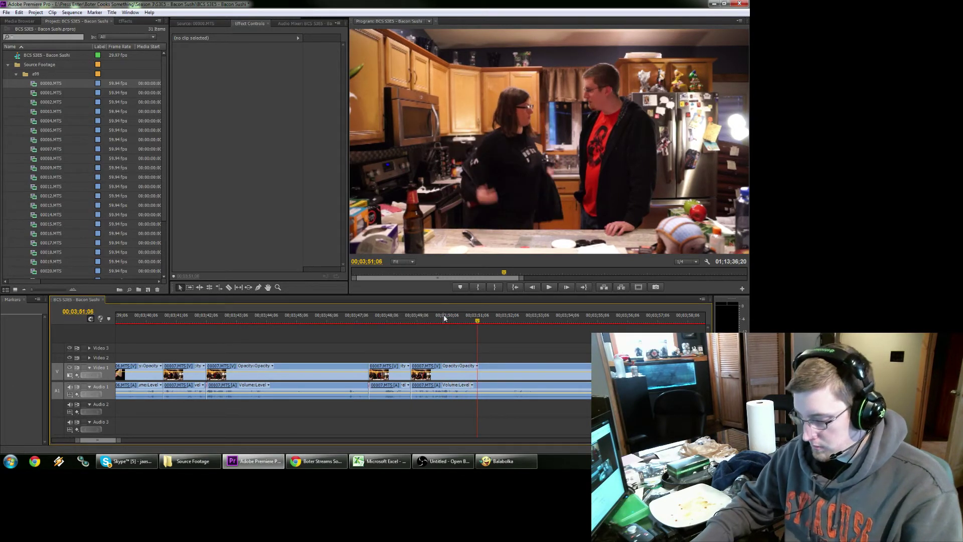
{"action": "key", "text": "ctrl+k"}
Play on from the new cut and split 00007.MTS again at 00;03;52;09.
{"action": "key", "text": "space"}
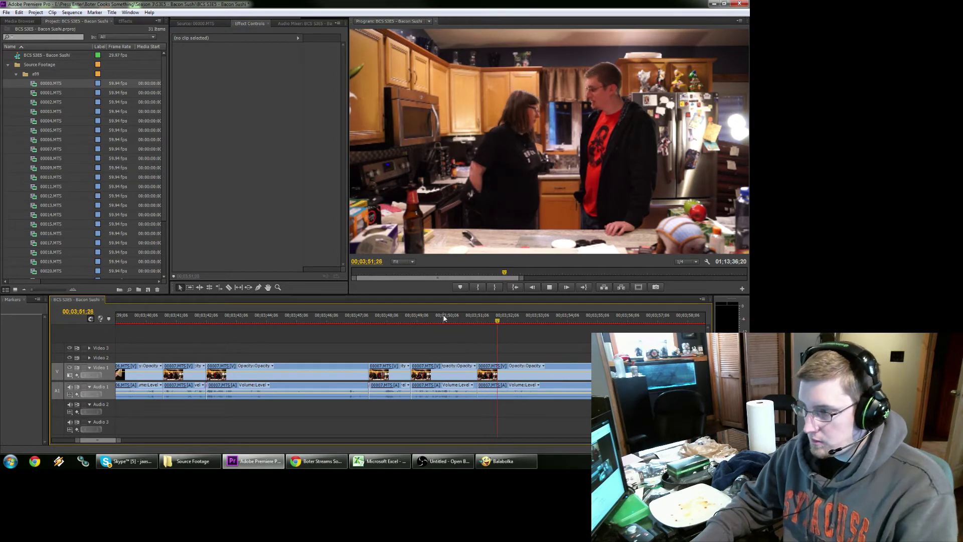
{"action": "key", "text": "space"}
{"action": "key", "text": "Left"}
{"action": "key", "text": "Left"}
{"action": "key", "text": "Left"}
{"action": "key", "text": "Left"}
{"action": "key", "text": "Left"}
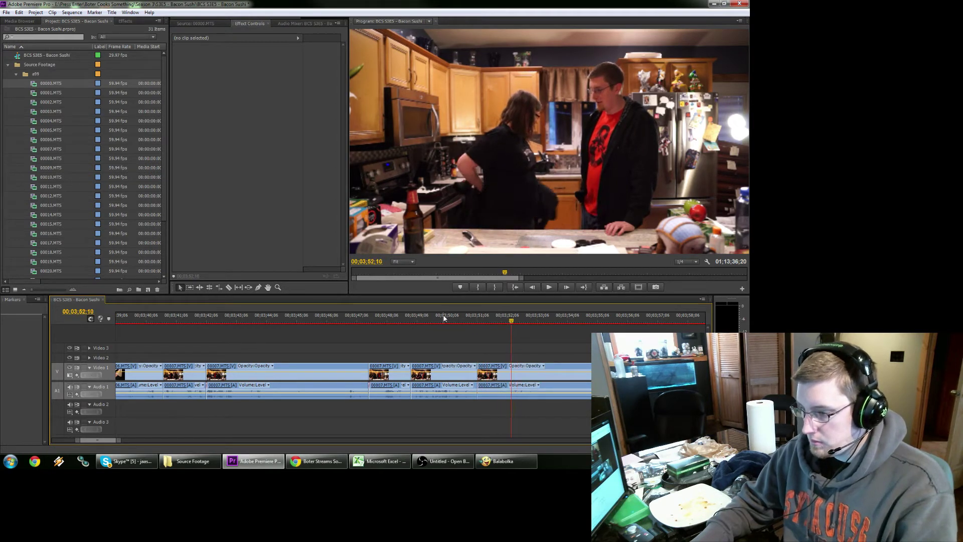
{"action": "key", "text": "Left"}
{"action": "key", "text": "ctrl+k"}
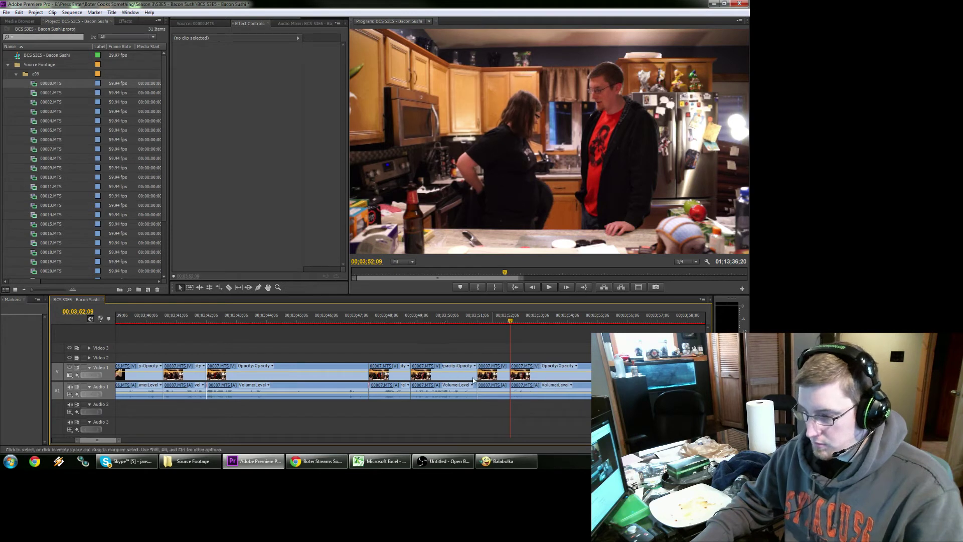
Ripple-delete the 00007.MTS piece between 00;03;51;06 and 00;03;52;09, and play back the join.
{"action": "left_click", "coordinate": [489, 376]}
{"action": "key", "text": "shift+Delete"}
{"action": "left_click", "coordinate": [469, 320]}
{"action": "key", "text": "space"}
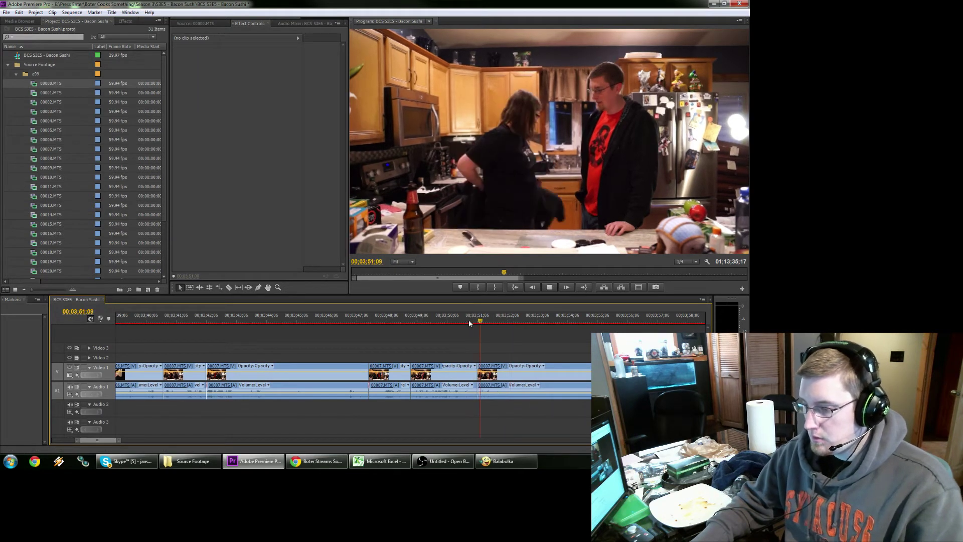
Split 00007.MTS at 00;03;52;04 and 00;03;52;24, ripple-delete the piece between the cuts, and play on from the join.
{"action": "key", "text": "ctrl+k"}
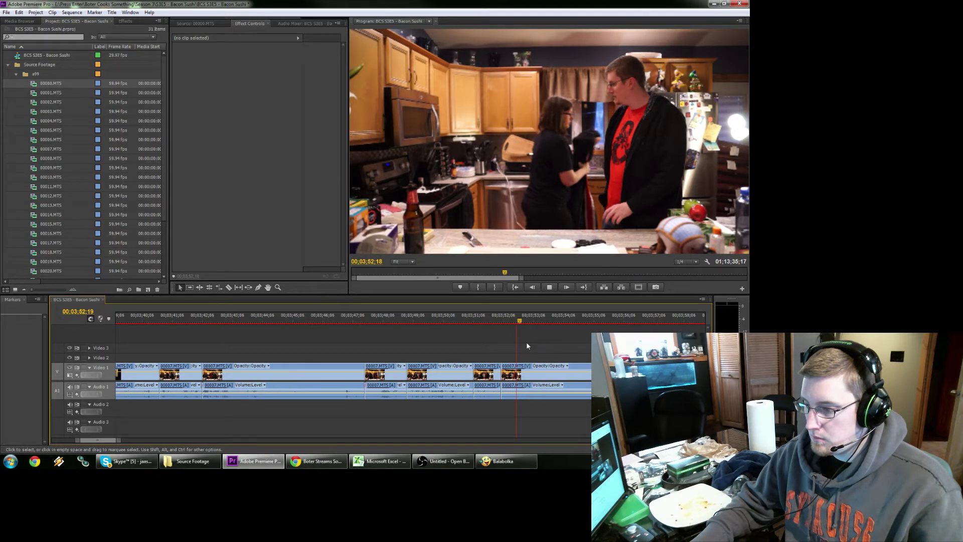
{"action": "scroll", "coordinate": [527, 345], "scroll_direction": "down", "scroll_amount": 5}
{"action": "left_click_drag", "start_coordinate": [187, 322], "coordinate": [205, 323]}
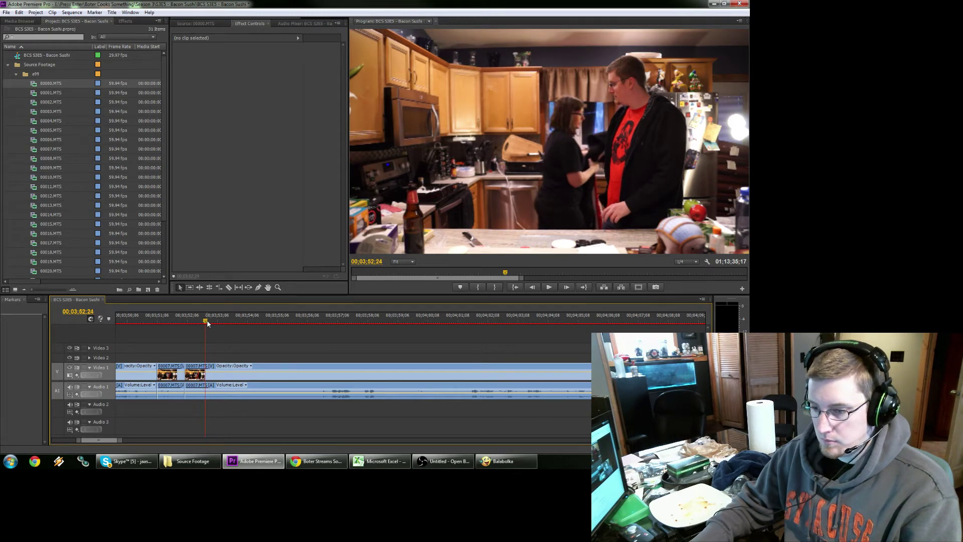
{"action": "key", "text": "ctrl+k"}
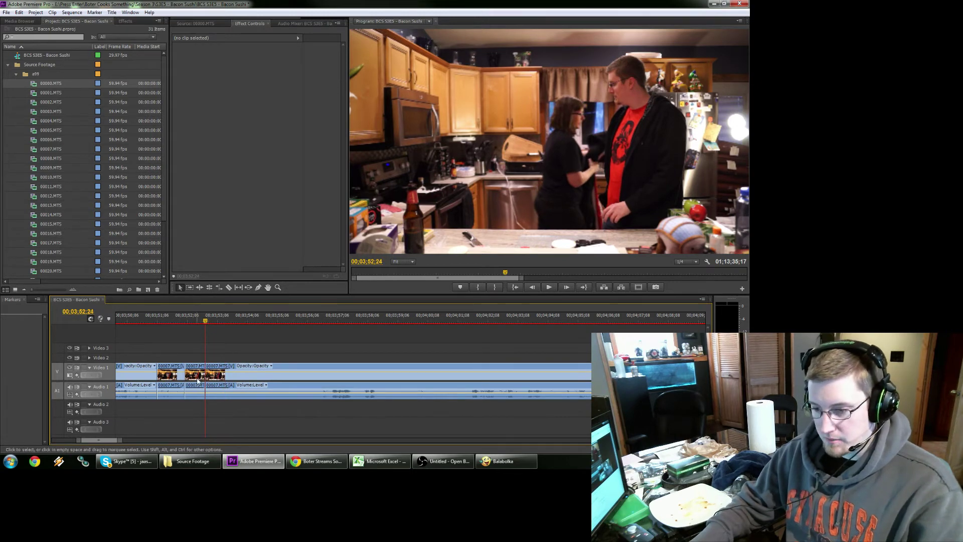
{"action": "left_click", "coordinate": [198, 379]}
{"action": "key", "text": "shift+Delete"}
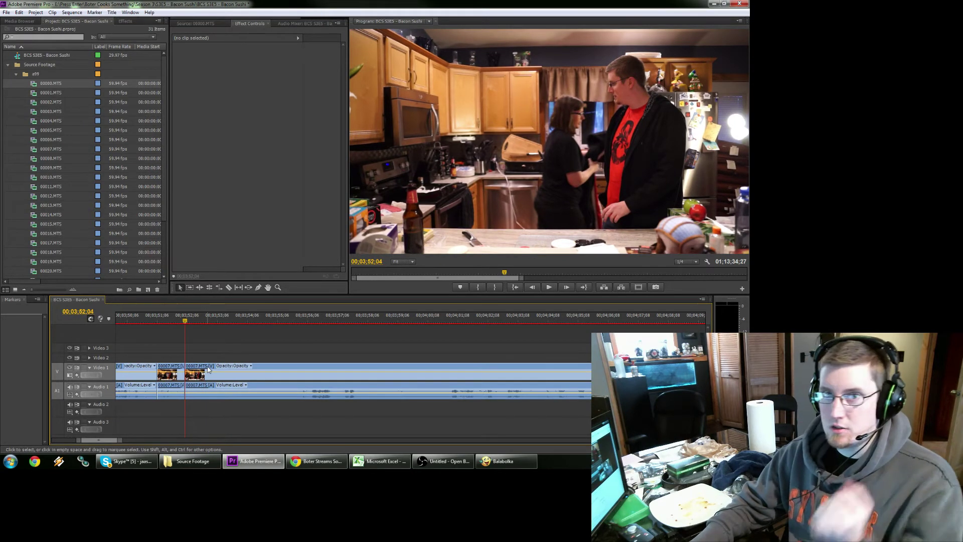
{"action": "key", "text": "space"}
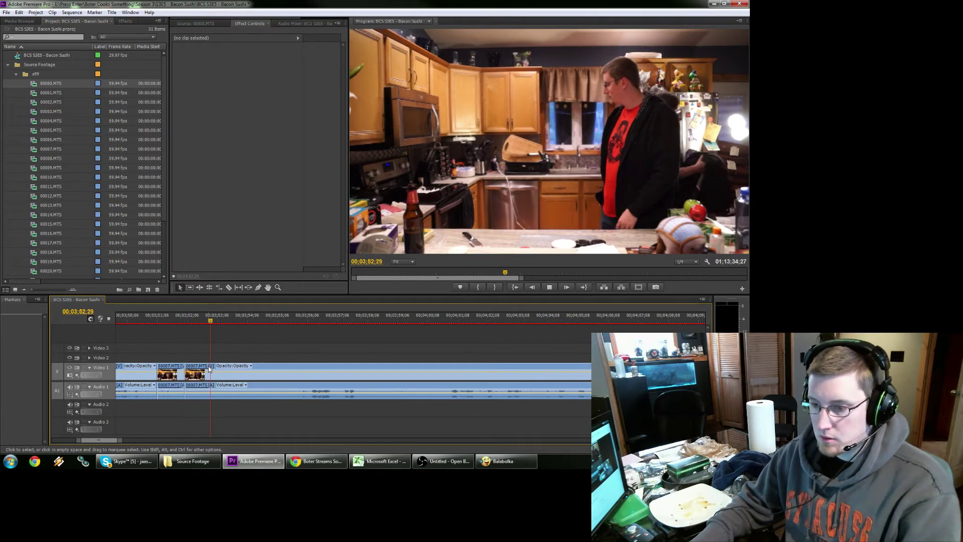
Split 00007.MTS at 00;03;53;05 and 00;03;55;27, ripple-delete the piece between the cuts, and play back the join.
{"action": "key", "text": "ctrl+k"}
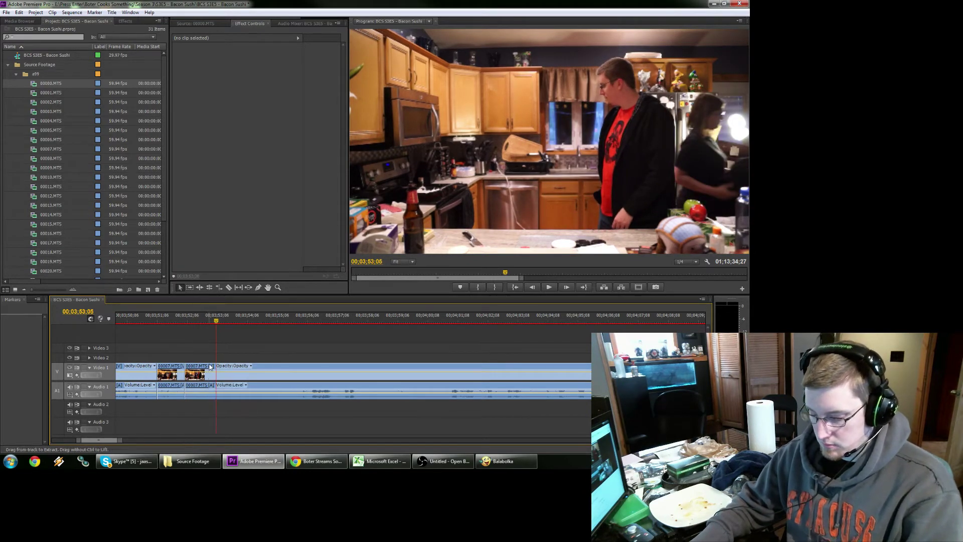
{"action": "left_click", "coordinate": [289, 321]}
{"action": "left_click_drag", "start_coordinate": [289, 321], "coordinate": [300, 326]}
{"action": "key", "text": "ctrl+k"}
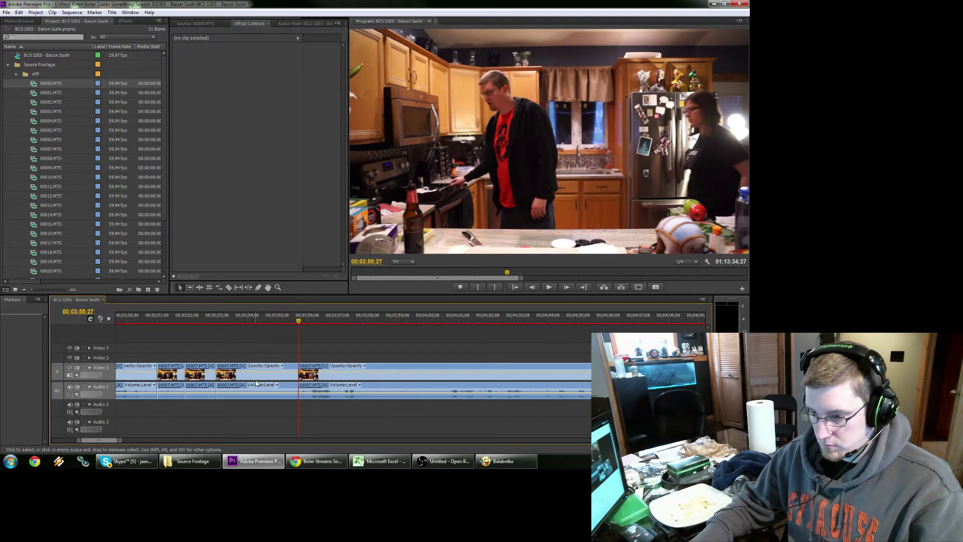
{"action": "left_click", "coordinate": [256, 372]}
{"action": "key", "text": "shift+Delete"}
{"action": "left_click", "coordinate": [202, 318]}
{"action": "key", "text": "space"}
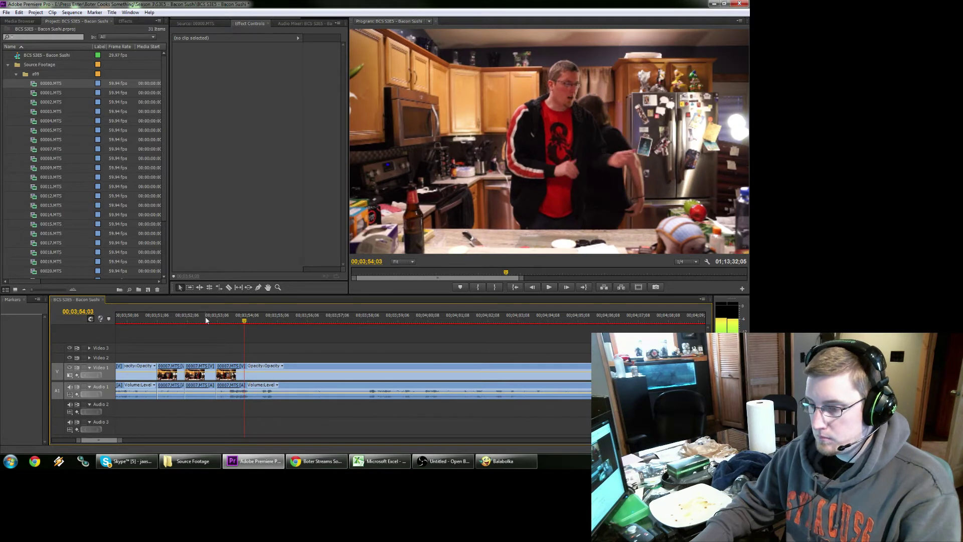
Split 00007.MTS at 00;03;54;13 and 00;03;58;04, ripple-delete the piece between the cuts, and play back the join and later footage.
{"action": "key", "text": "ctrl+k"}
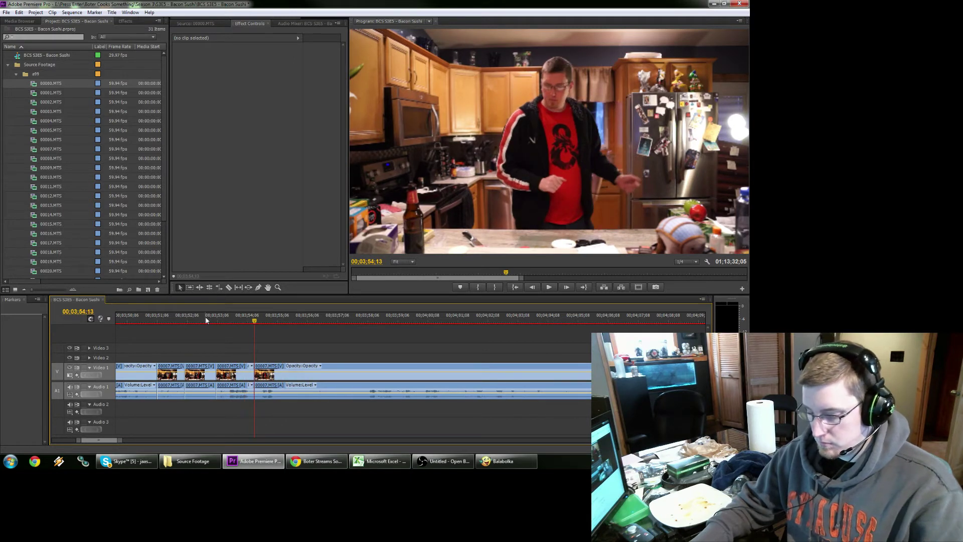
{"action": "key", "text": "space"}
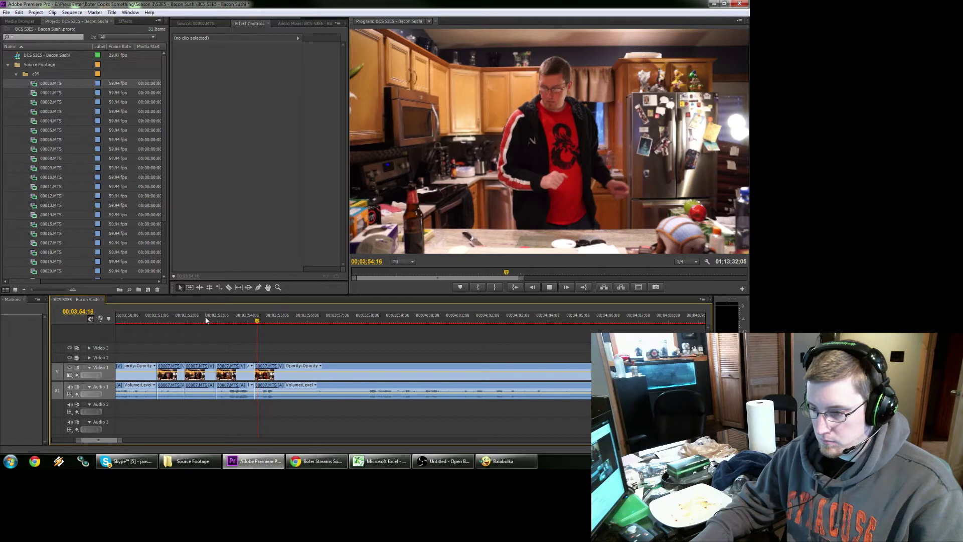
{"action": "left_click", "coordinate": [365, 318]}
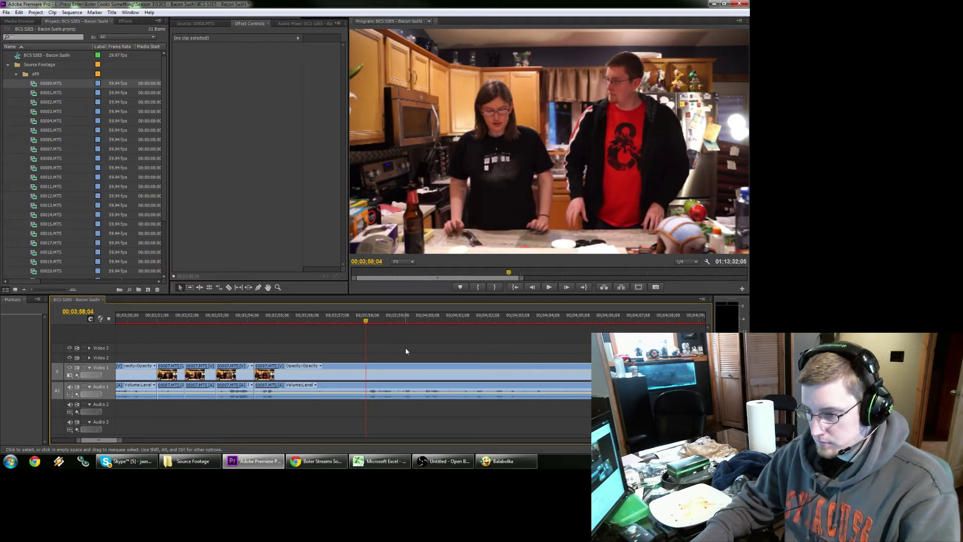
{"action": "key", "text": "ctrl+k"}
{"action": "left_click", "coordinate": [340, 367]}
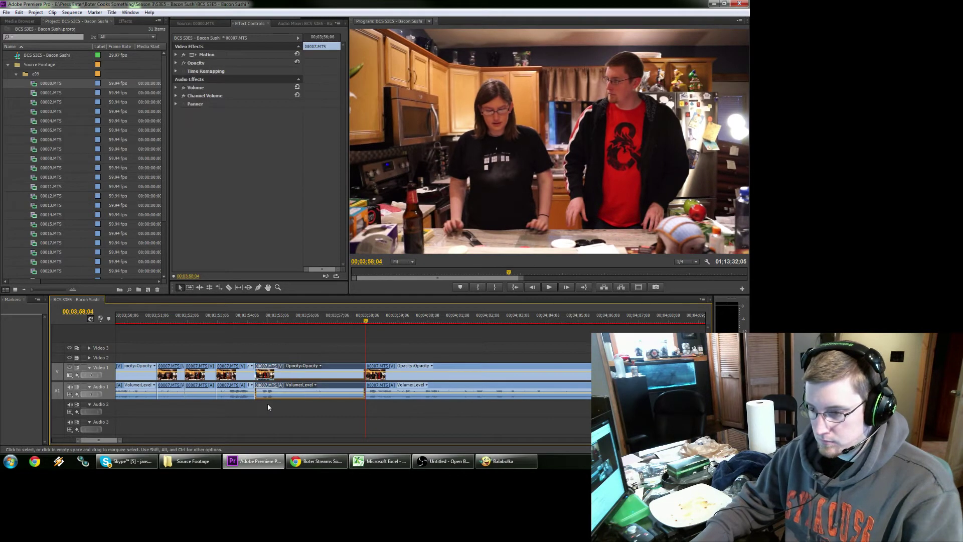
{"action": "key", "text": "shift+Delete"}
{"action": "left_click", "coordinate": [234, 318]}
{"action": "key", "text": "space"}
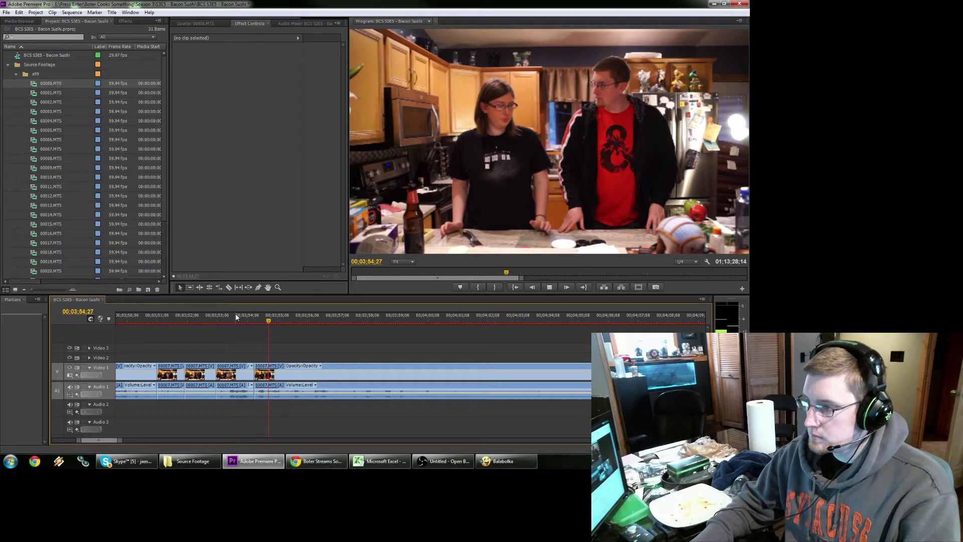
{"action": "left_click", "coordinate": [374, 316]}
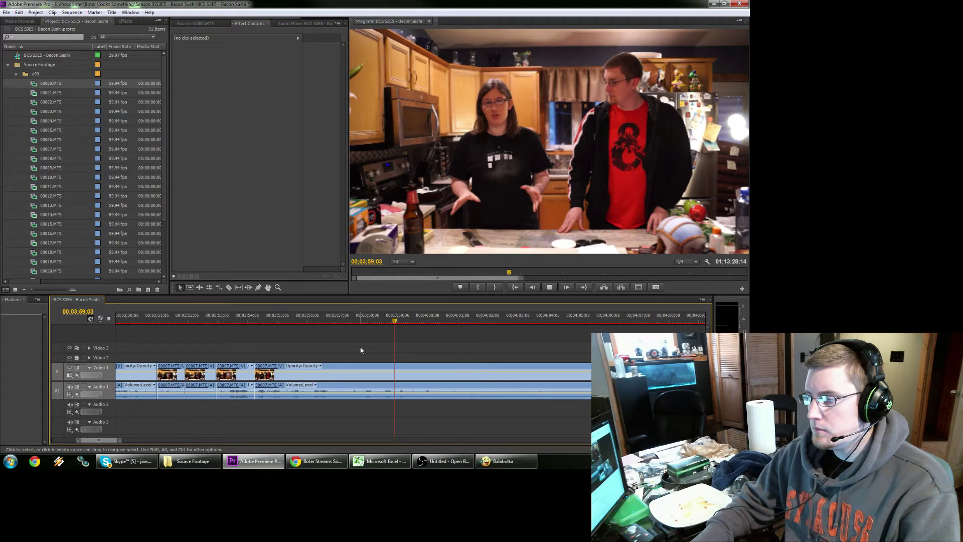
Split 00007.MTS at 00;04;02;01 and play the following footage to locate the end of the unwanted section.
{"action": "key", "text": "space"}
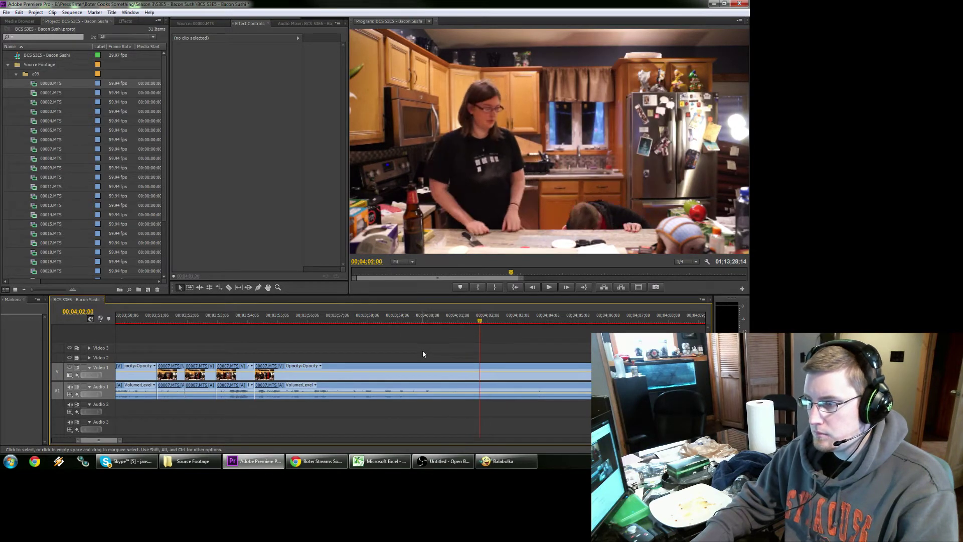
{"action": "scroll", "coordinate": [422, 350], "scroll_direction": "down", "scroll_amount": 2}
{"action": "key", "text": "Right"}
{"action": "key", "text": "ctrl+k"}
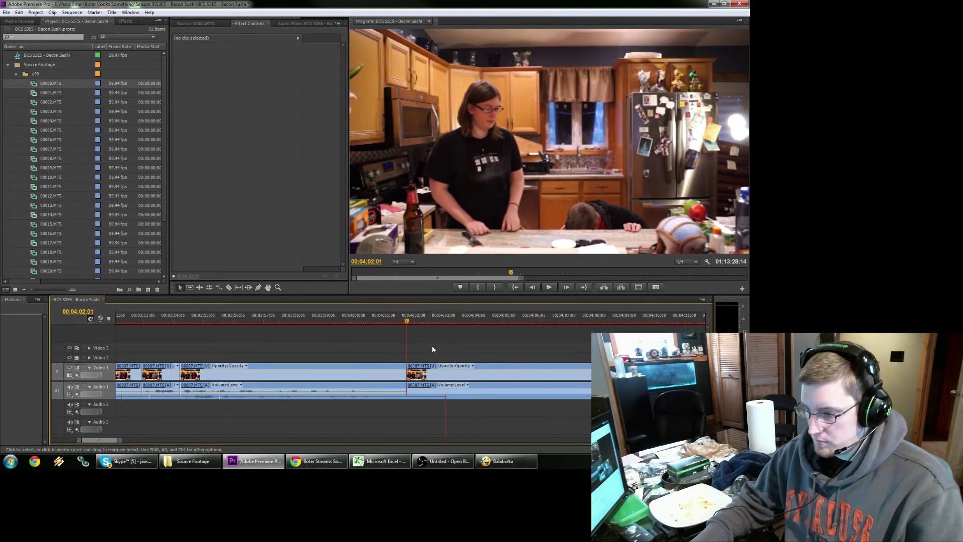
{"action": "scroll", "coordinate": [429, 350], "scroll_direction": "down", "scroll_amount": 6}
{"action": "key", "text": "space"}
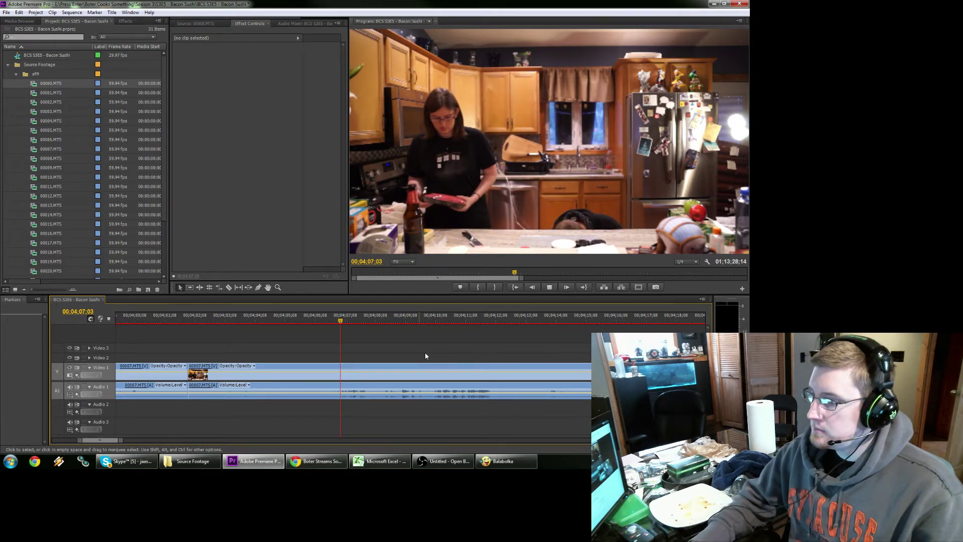
{"action": "key", "text": "space"}
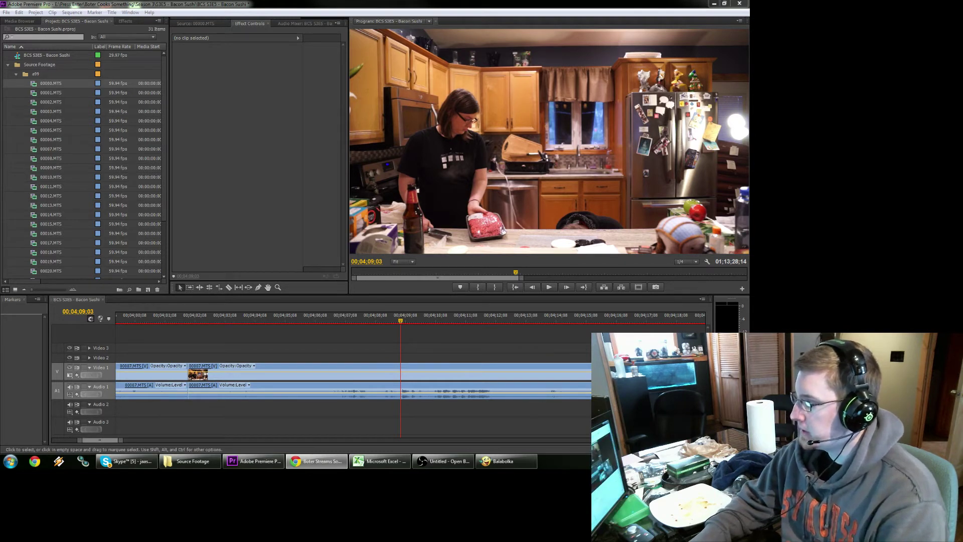
{"action": "left_click", "coordinate": [428, 354]}
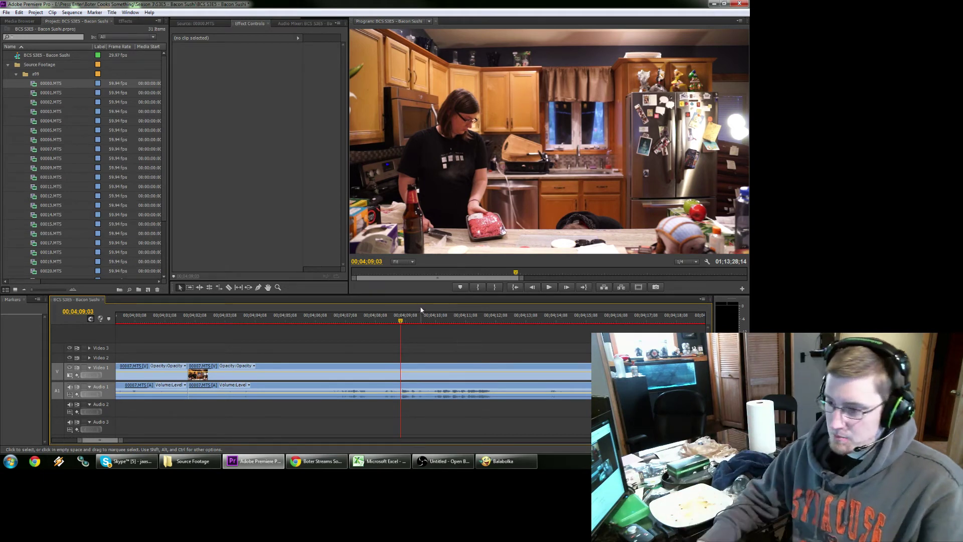
{"action": "key", "text": "space"}
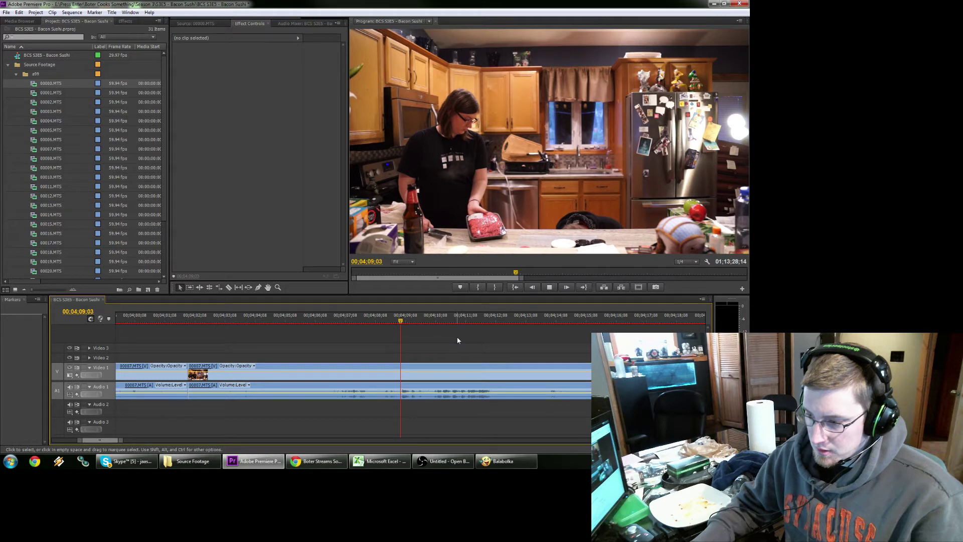
{"action": "key", "text": "space"}
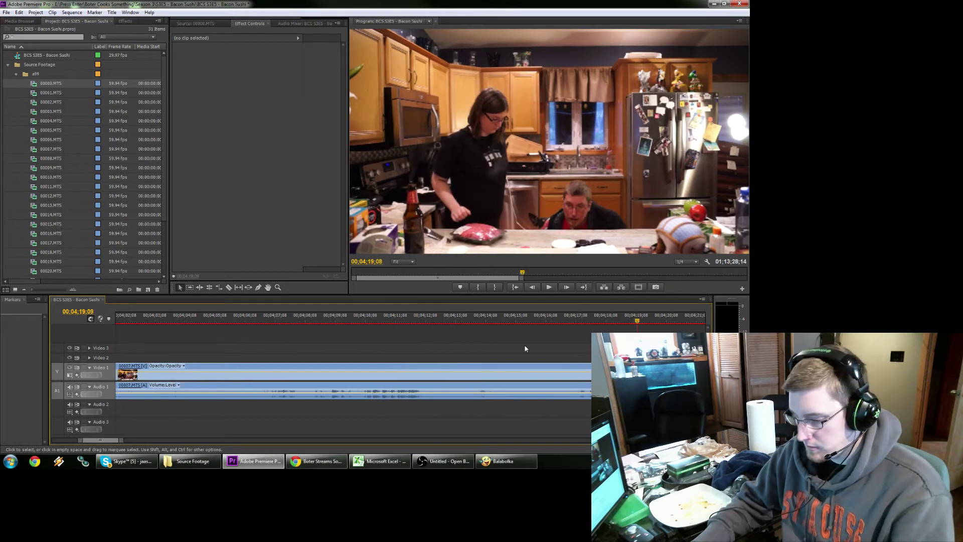
Split 00007.MTS at 00;04;19;11, ripple-delete the piece from 00;04;02;01 to that cut, and play back the join.
{"action": "key", "text": "Right"}
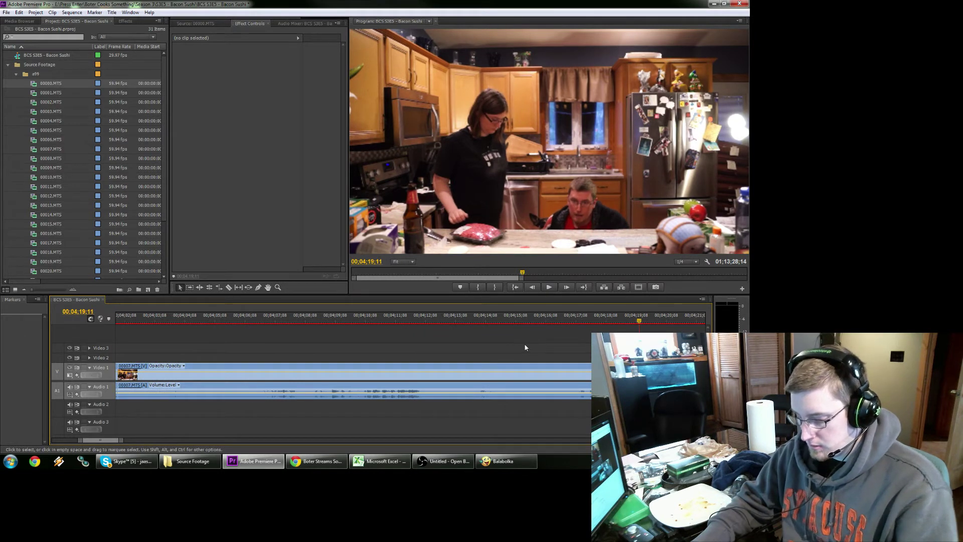
{"action": "left_click_drag", "start_coordinate": [359, 350], "coordinate": [321, 403]}
{"action": "key", "text": "shift+Delete"}
{"action": "key", "text": "Up"}
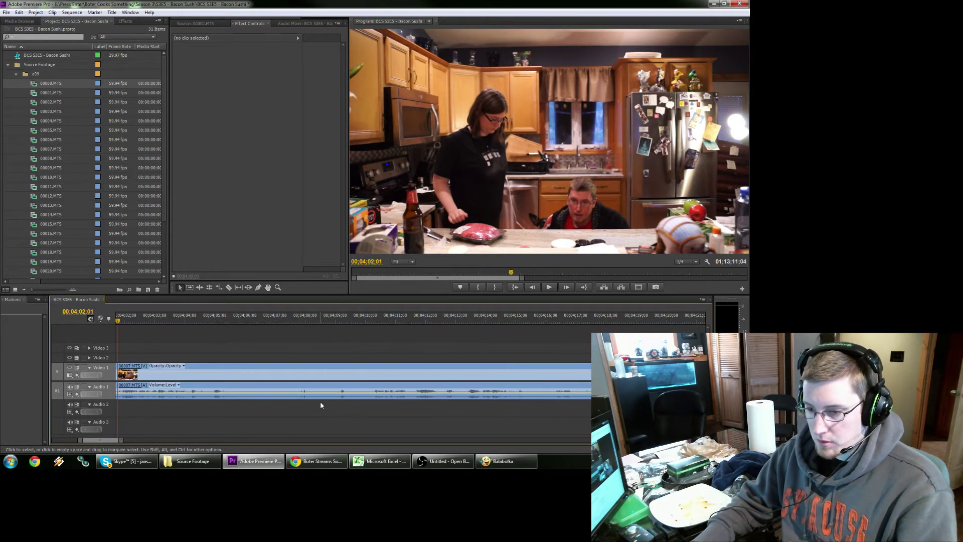
{"action": "scroll", "coordinate": [264, 377], "scroll_direction": "up", "scroll_amount": 2}
{"action": "scroll", "coordinate": [265, 377], "scroll_direction": "up", "scroll_amount": 2}
{"action": "left_click", "coordinate": [198, 318]}
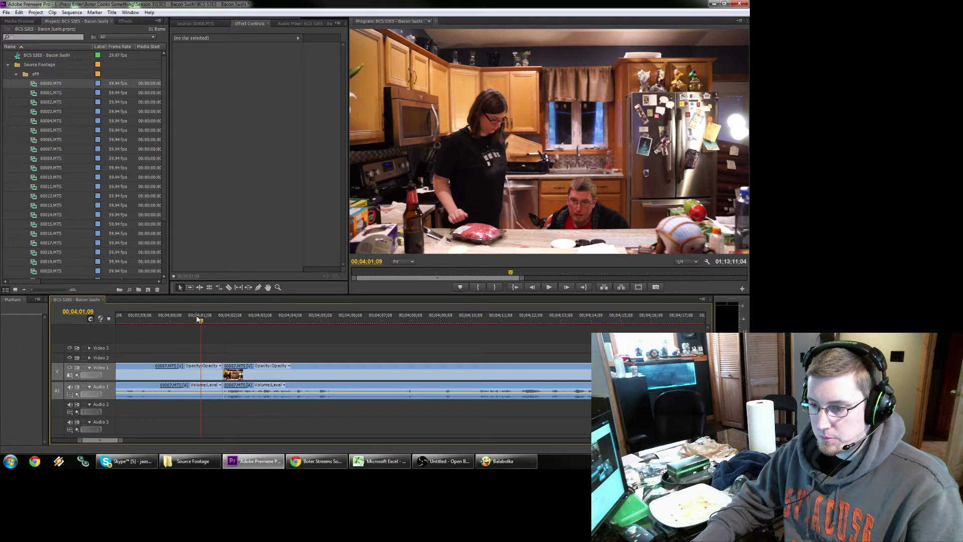
{"action": "key", "text": "space"}
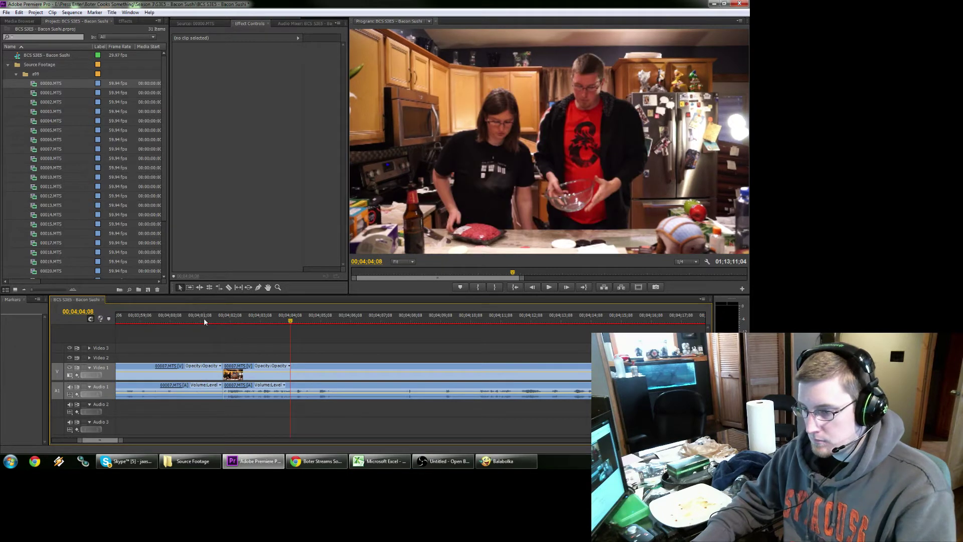
Split 00007.MTS at 00;04;04;14 and 00;04;10;15, ripple-delete the piece between the cuts, and play back the join.
{"action": "key", "text": "space"}
{"action": "key", "text": "ctrl+k"}
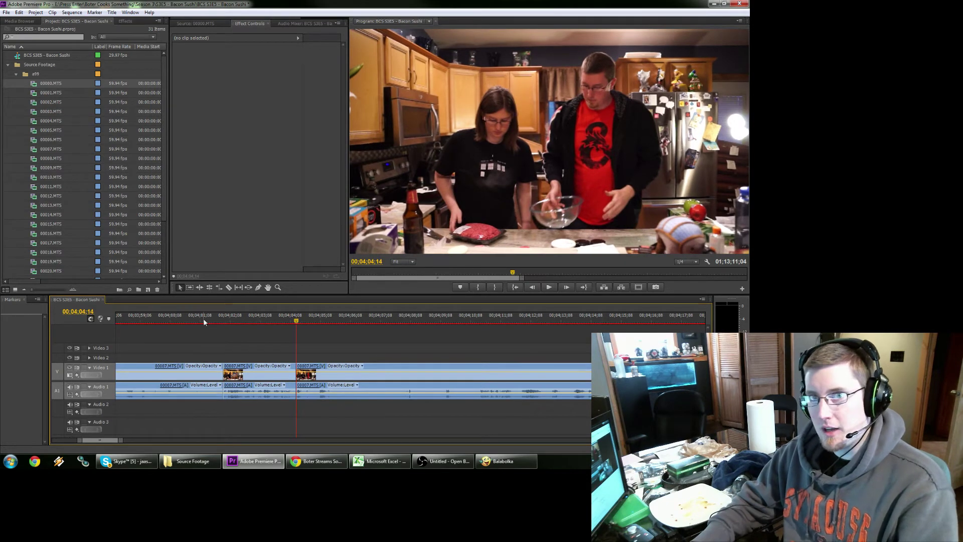
{"action": "key", "text": "space"}
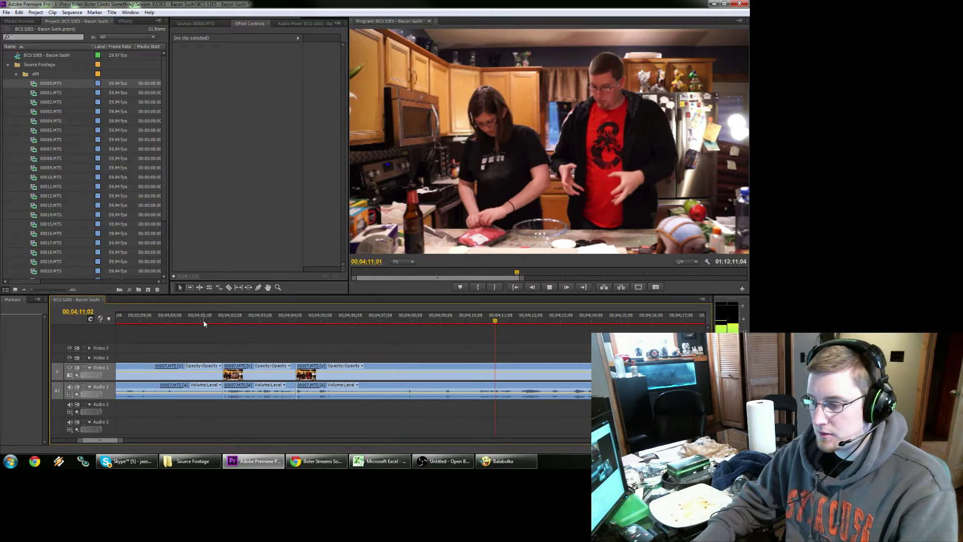
{"action": "scroll", "coordinate": [226, 320], "scroll_direction": "down", "scroll_amount": 3}
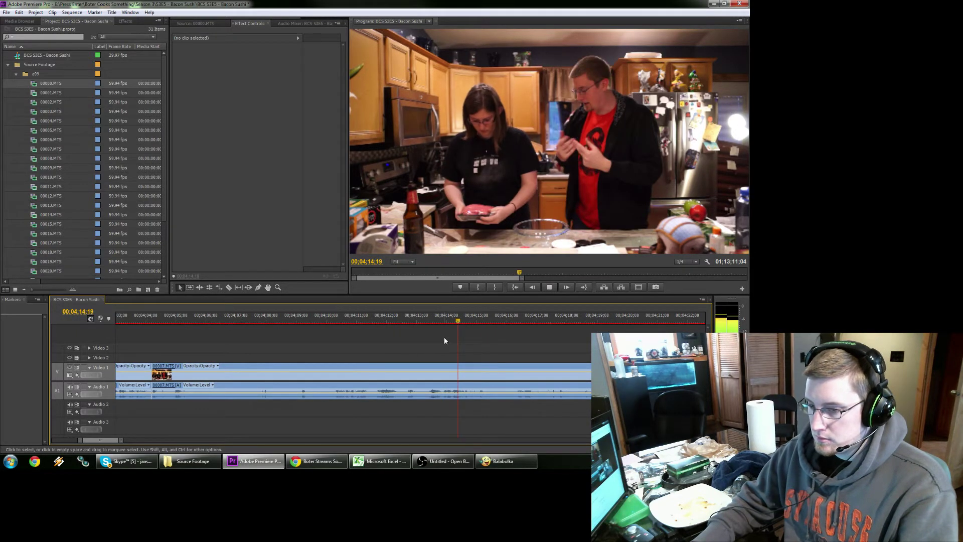
{"action": "left_click", "coordinate": [335, 321]}
{"action": "key", "text": "Left"}
{"action": "key", "text": "Left"}
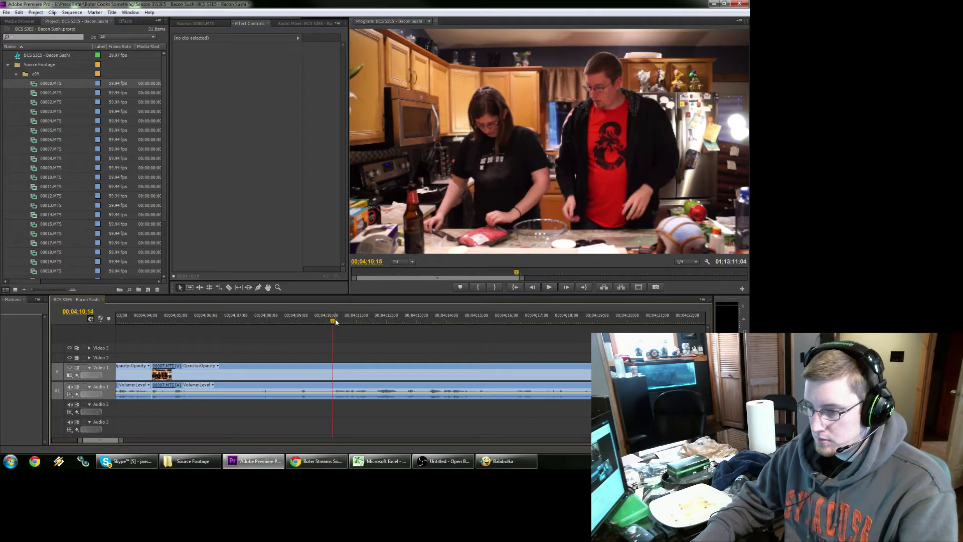
{"action": "key", "text": "ctrl+k"}
{"action": "left_click", "coordinate": [299, 372]}
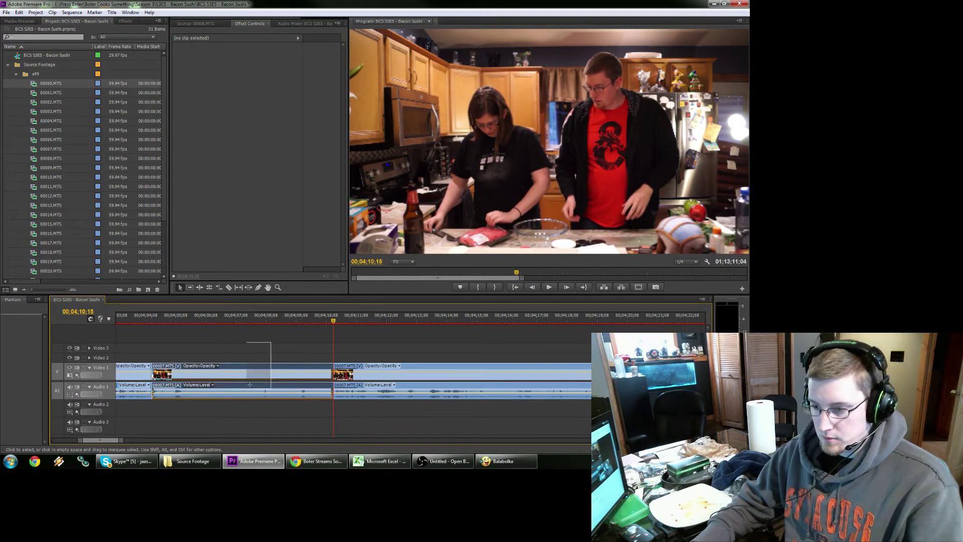
{"action": "key", "text": "shift+Delete"}
{"action": "left_click", "coordinate": [134, 321]}
{"action": "key", "text": "space"}
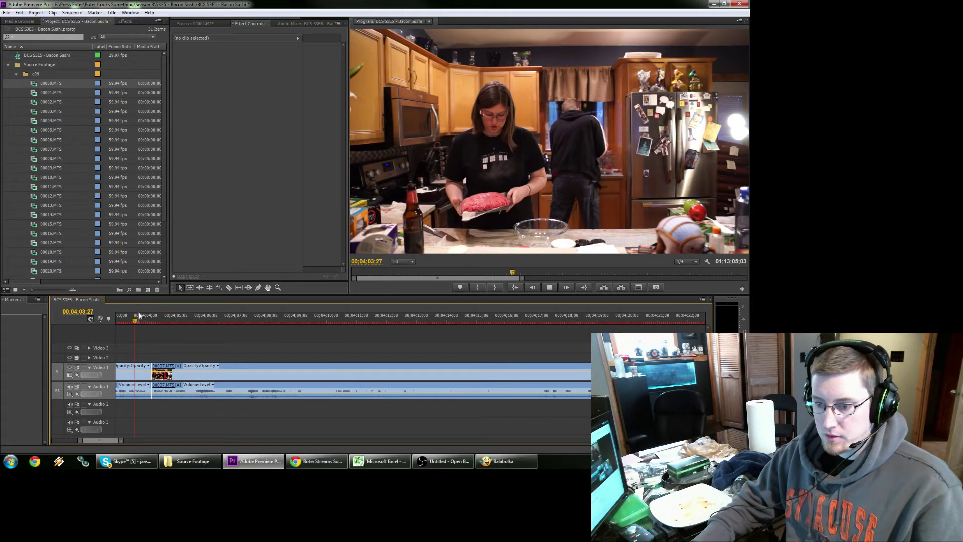
Split 00007.MTS at 00;04;09;19 and 00;04;10;17.
{"action": "scroll", "coordinate": [282, 365], "scroll_direction": "up", "scroll_amount": 5}
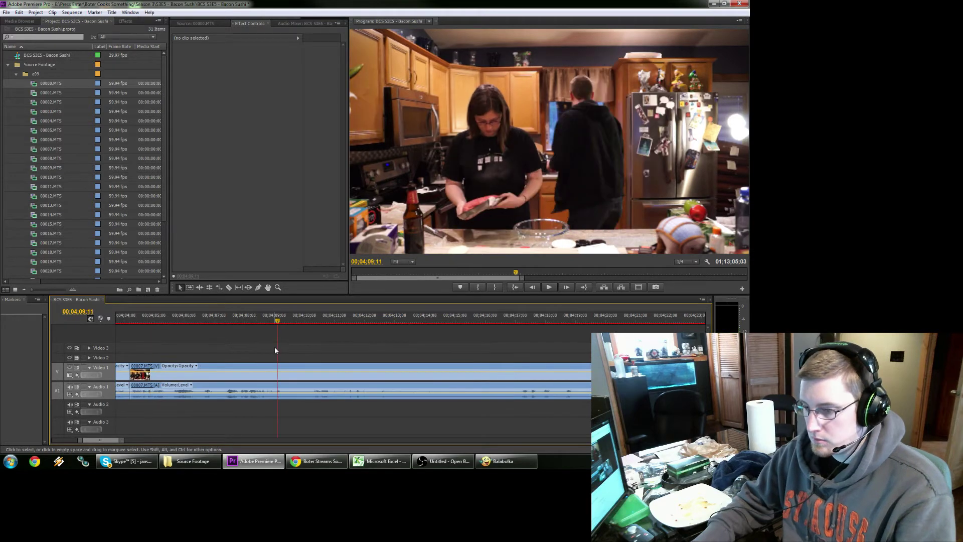
{"action": "key", "text": "space"}
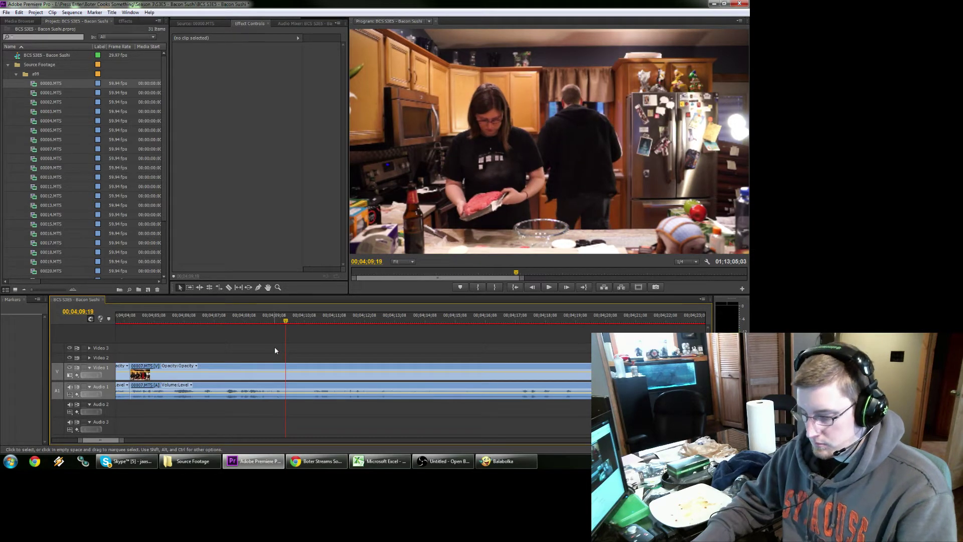
{"action": "key", "text": "ctrl+k"}
{"action": "key", "text": "space"}
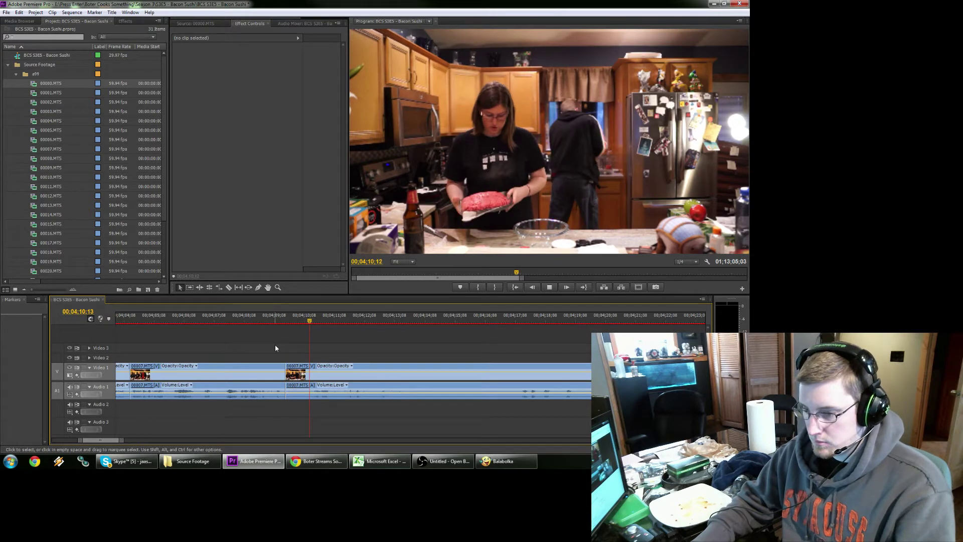
{"action": "key", "text": "space"}
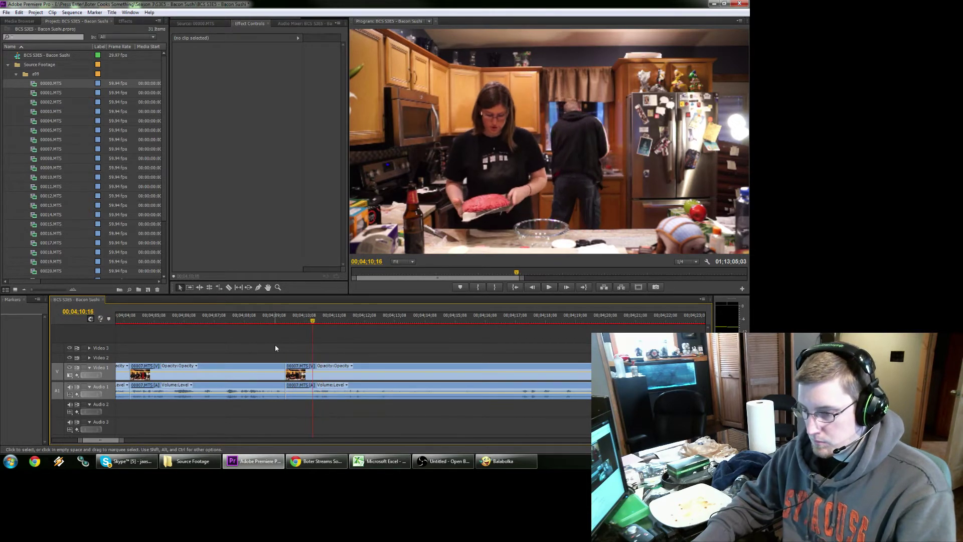
{"action": "key", "text": "Right"}
{"action": "key", "text": "Left"}
{"action": "key", "text": "Right"}
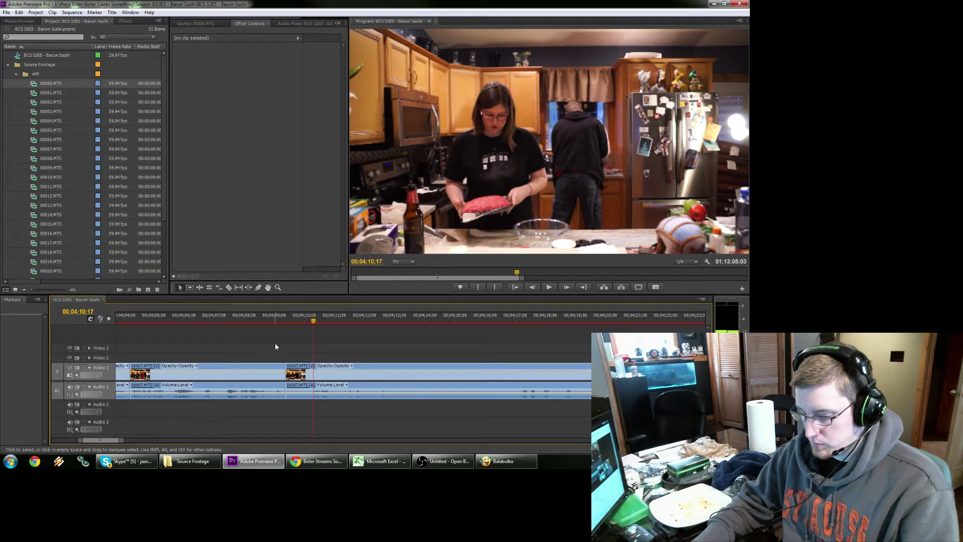
{"action": "key", "text": "ctrl+k"}
{"action": "left_click_drag", "start_coordinate": [296, 350], "coordinate": [303, 373]}
{"action": "key", "text": "shift+Delete"}
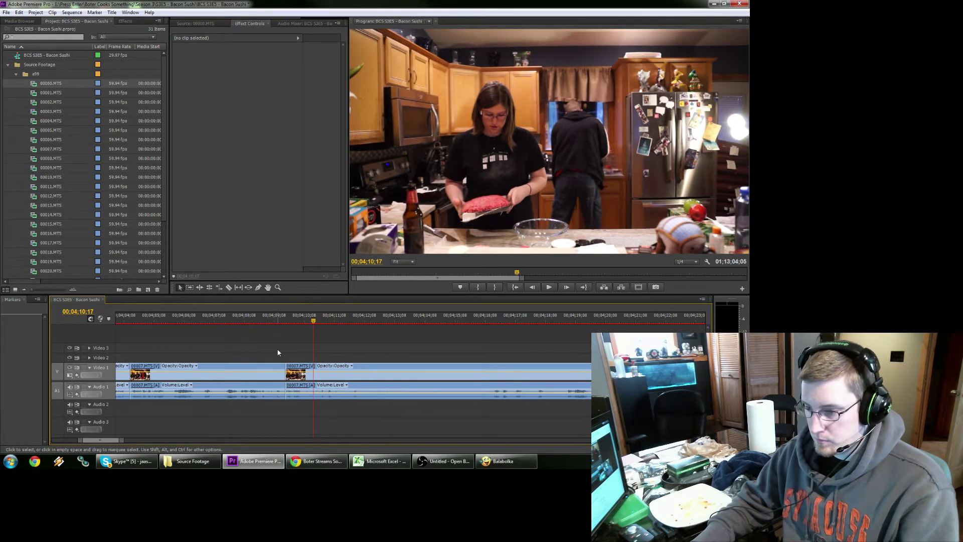
{"action": "key", "text": "ctrl+z"}
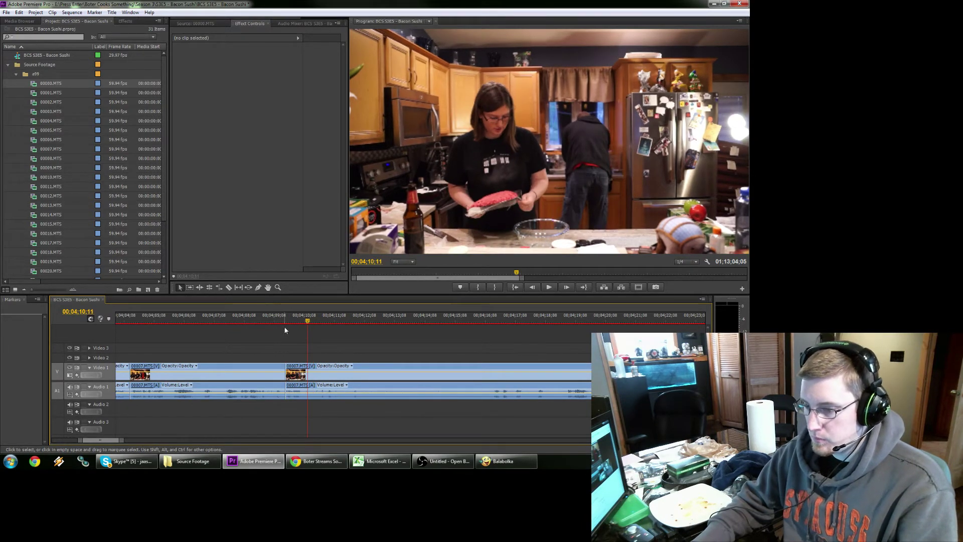
Move the cut at the end of the short 00007.MTS piece to 00;04;10;10, ripple-delete that piece, and play back the join.
{"action": "key", "text": "Left"}
{"action": "key", "text": "Left"}
{"action": "key", "text": "Left"}
{"action": "key", "text": "Left"}
{"action": "key", "text": "Left"}
{"action": "key", "text": "Left"}
{"action": "key", "text": "Right"}
{"action": "key", "text": "Right"}
{"action": "key", "text": "Right"}
{"action": "key", "text": "Right"}
{"action": "key", "text": "Right"}
{"action": "key", "text": "Right"}
{"action": "key", "text": "Right"}
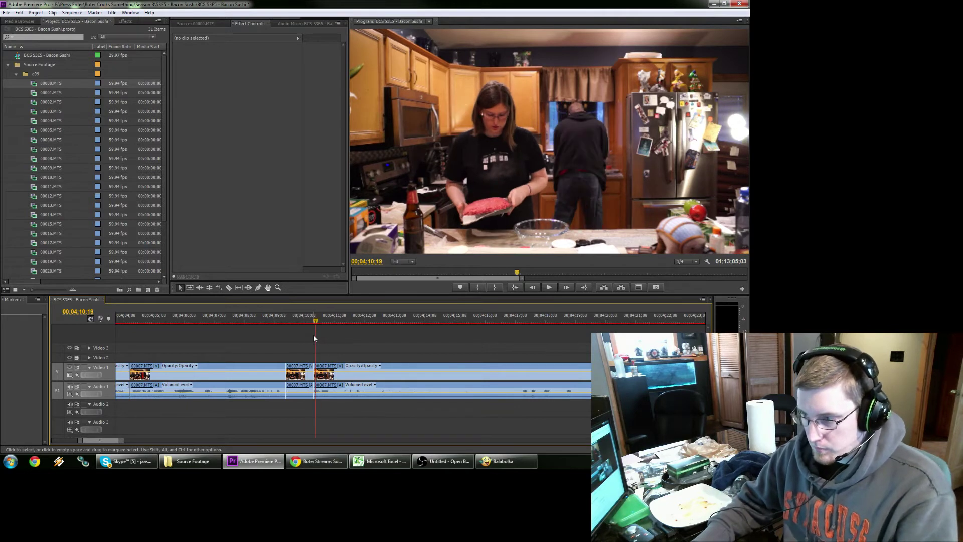
{"action": "key", "text": "Left"}
{"action": "key", "text": "Left"}
{"action": "key", "text": "Left"}
{"action": "key", "text": "Left"}
{"action": "key", "text": "Left"}
{"action": "key", "text": "Left"}
{"action": "key", "text": "Left"}
{"action": "key", "text": "Left"}
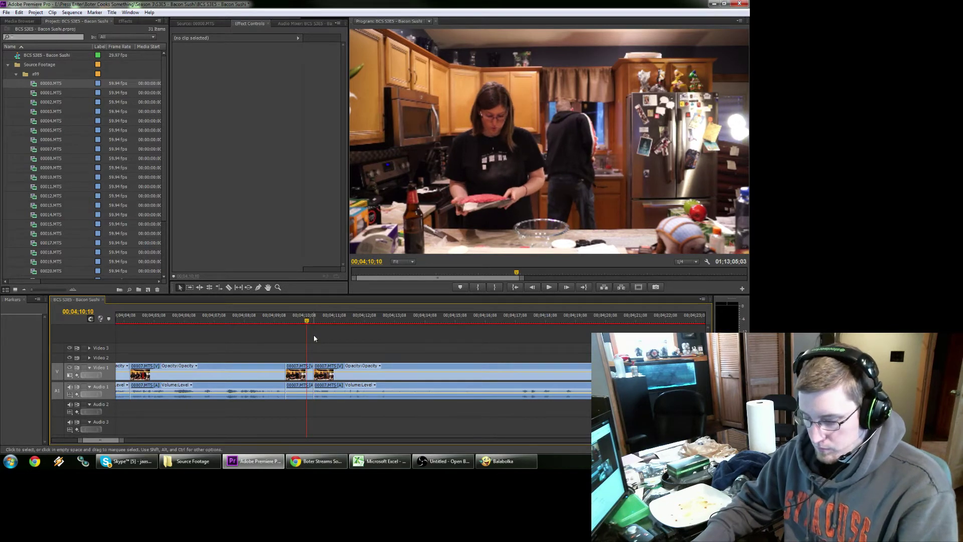
{"action": "left_click_drag", "start_coordinate": [310, 374], "coordinate": [307, 375]}
{"action": "key", "text": "v"}
{"action": "left_click", "coordinate": [300, 376]}
{"action": "key", "text": "shift+Delete"}
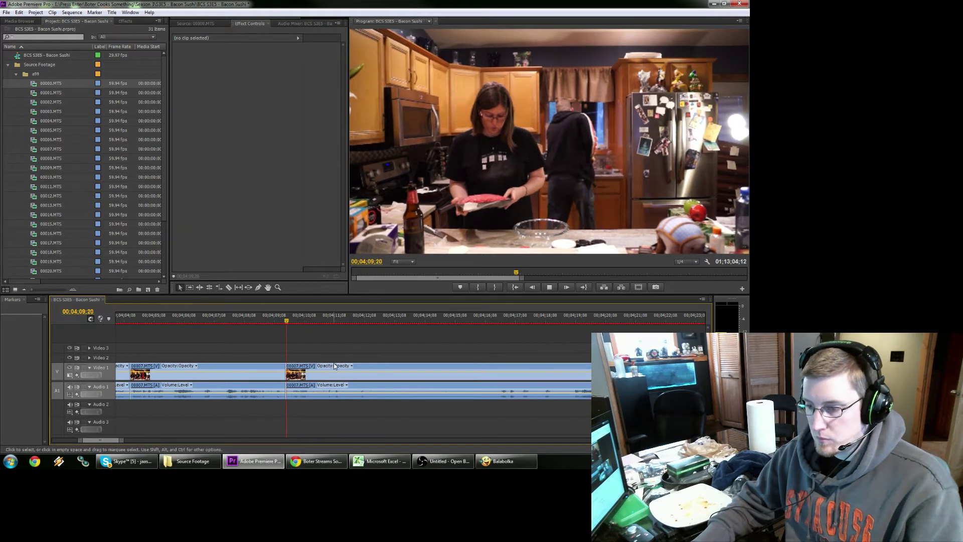
{"action": "key", "text": "space"}
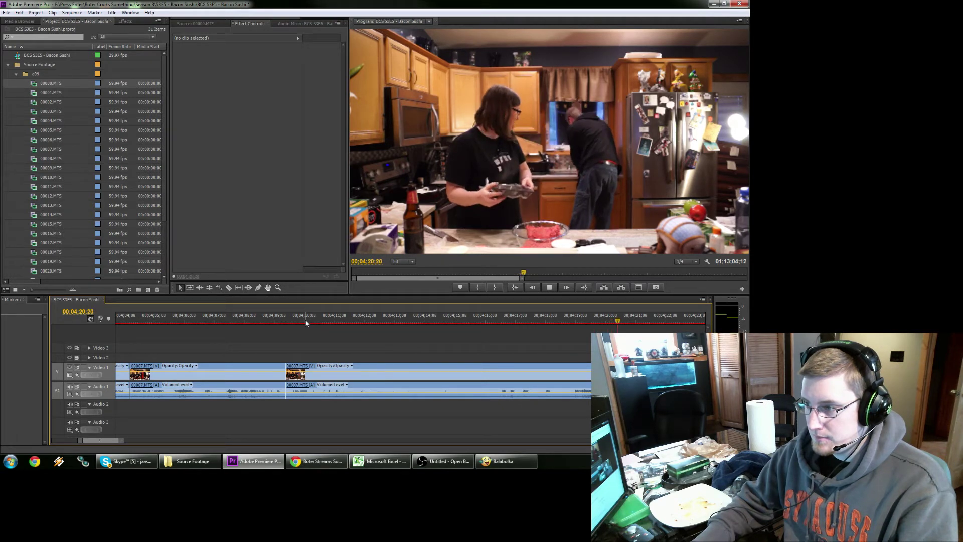
Split 00007.MTS at 00;04;10;19 and 00;04;16;22, ripple-delete the piece between the cuts, and play back the join.
{"action": "key", "text": "space"}
{"action": "left_click", "coordinate": [303, 322]}
{"action": "left_click_drag", "start_coordinate": [304, 323], "coordinate": [316, 325]}
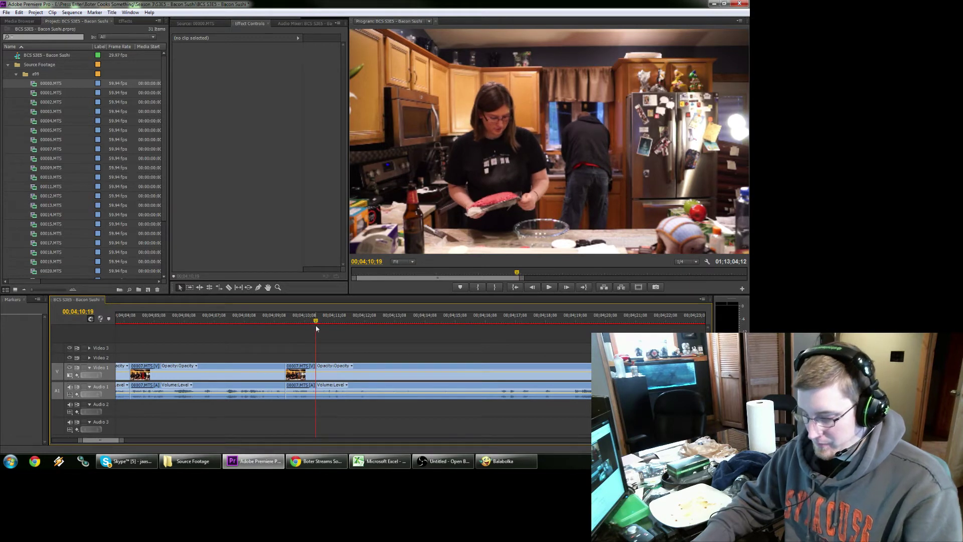
{"action": "key", "text": "ctrl+k"}
{"action": "left_click_drag", "start_coordinate": [482, 321], "coordinate": [499, 323]}
{"action": "key", "text": "ctrl+k"}
{"action": "left_click", "coordinate": [351, 374]}
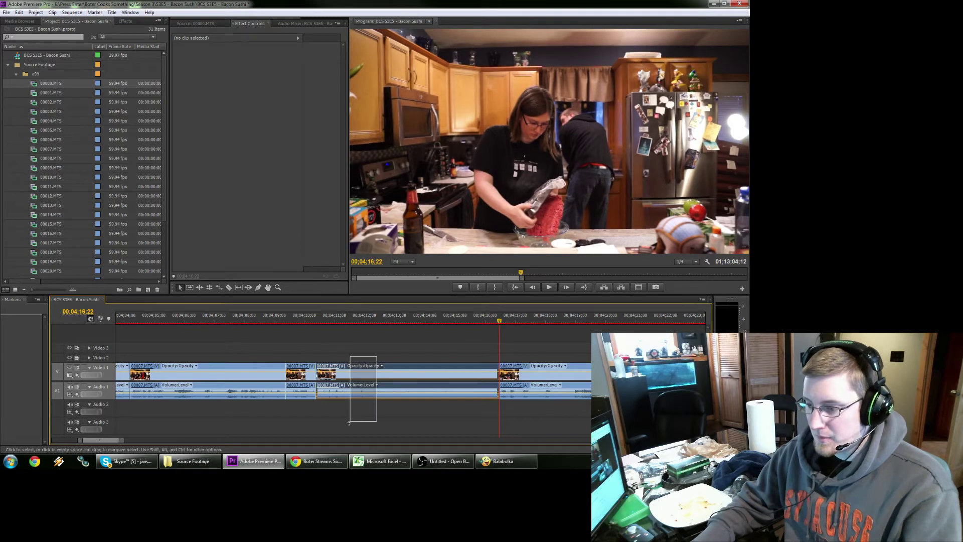
{"action": "key", "text": "shift+Delete"}
{"action": "left_click", "coordinate": [280, 320]}
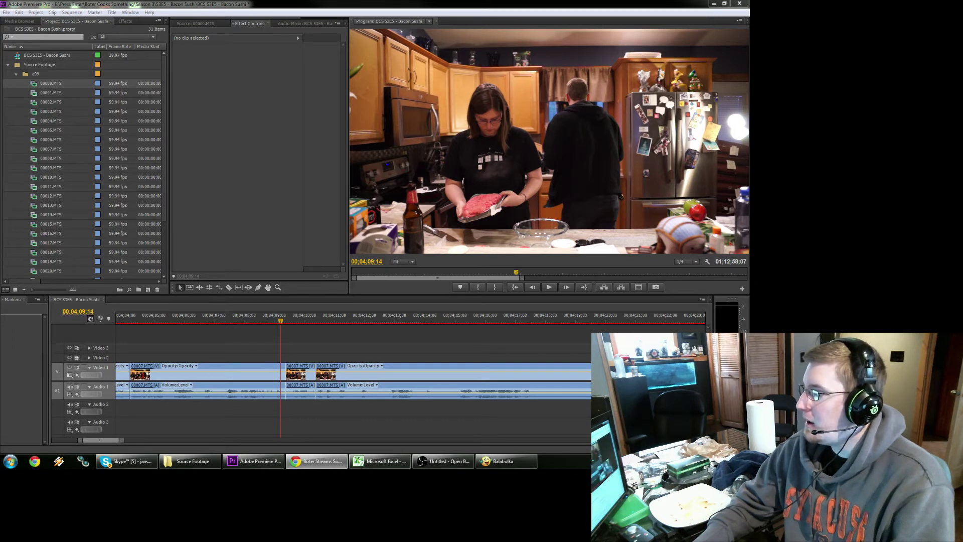
{"action": "left_click", "coordinate": [254, 319]}
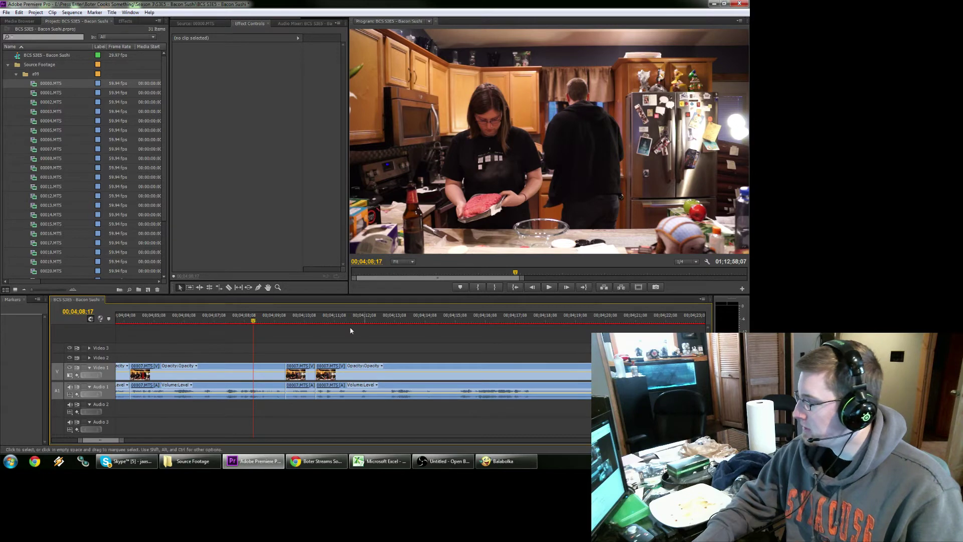
{"action": "key", "text": "space"}
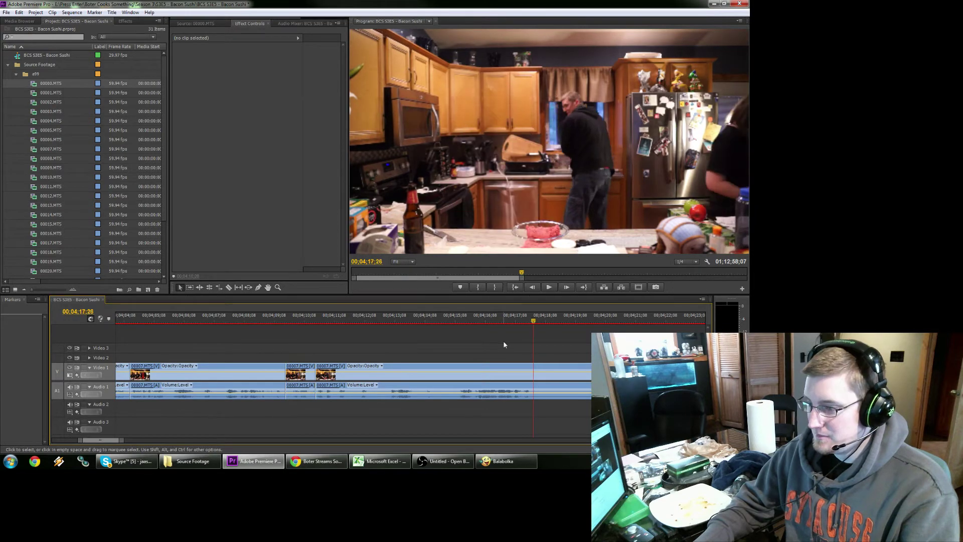
Split 00007.MTS at 00;04;18;01 and play on from the cut.
{"action": "key", "text": "space"}
{"action": "key", "text": "Right"}
{"action": "key", "text": "Right"}
{"action": "key", "text": "Right"}
{"action": "key", "text": "Right"}
{"action": "key", "text": "Right"}
{"action": "key", "text": "Right"}
{"action": "key", "text": "ctrl+k"}
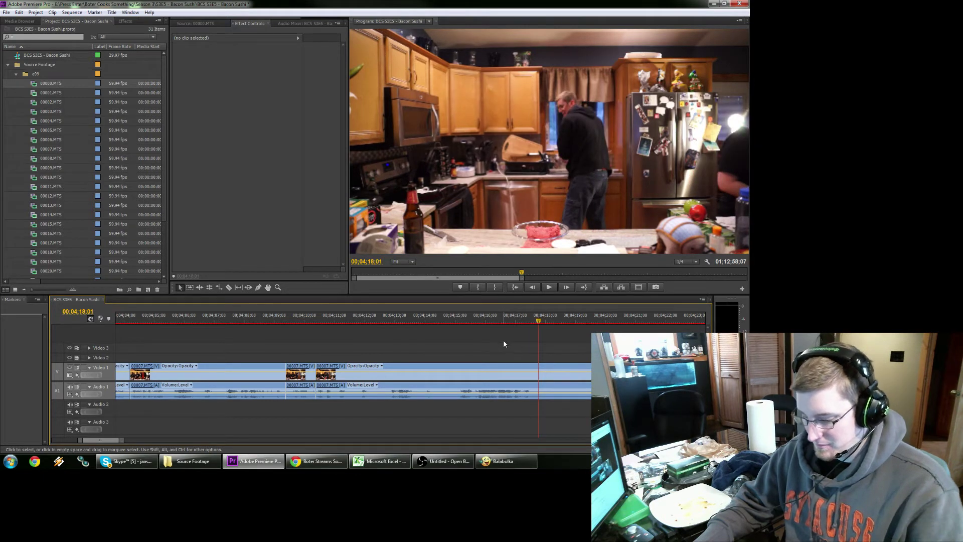
{"action": "key", "text": "space"}
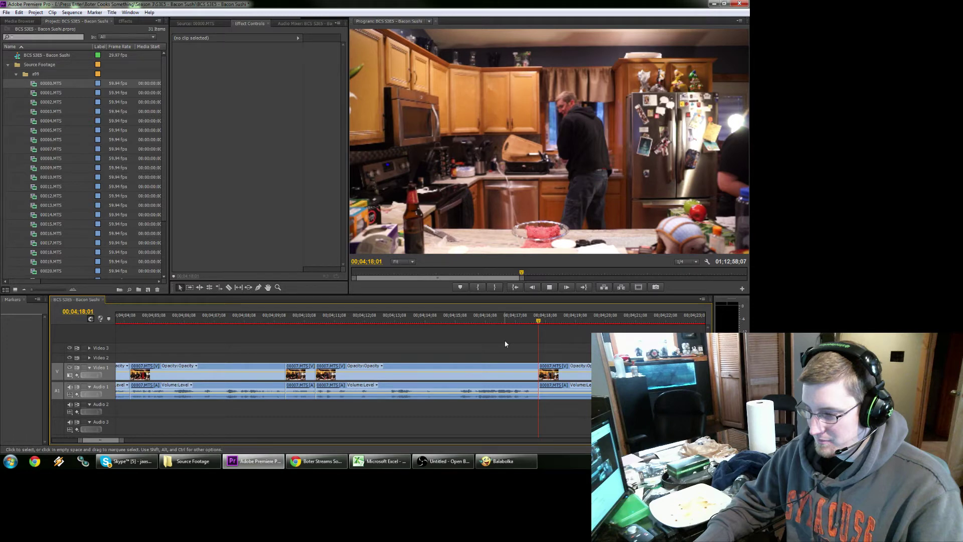
Ripple-delete the 00007.MTS footage from 00;04;18;01 to 00;04;20;15, and from 00;04;21;06 to about 00;05;26;14.
{"action": "key", "text": "space"}
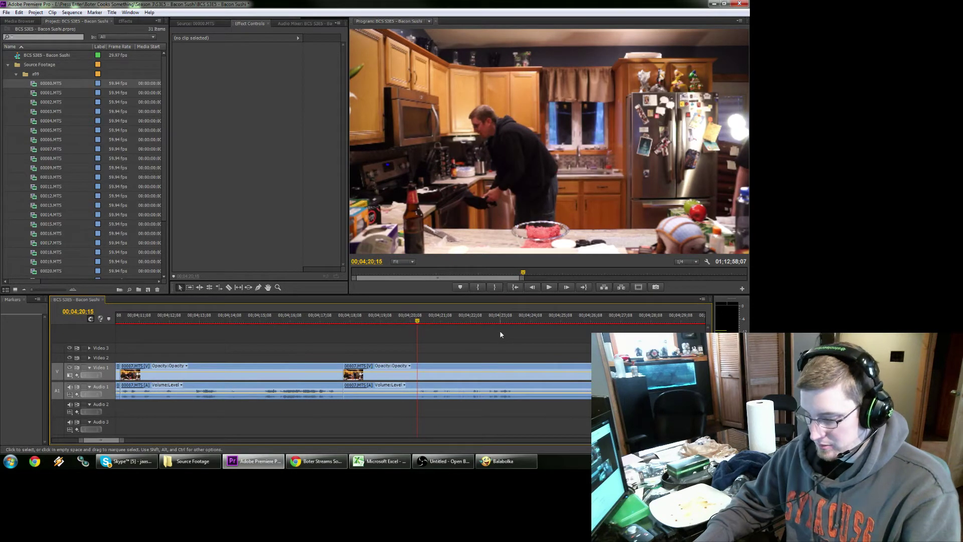
{"action": "key", "text": "ctrl+k"}
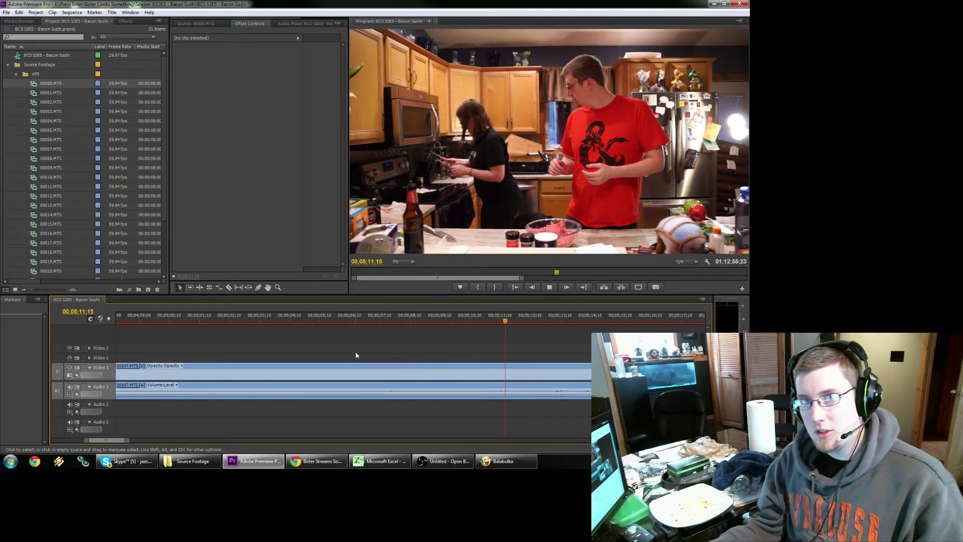
{"action": "key", "text": "space"}
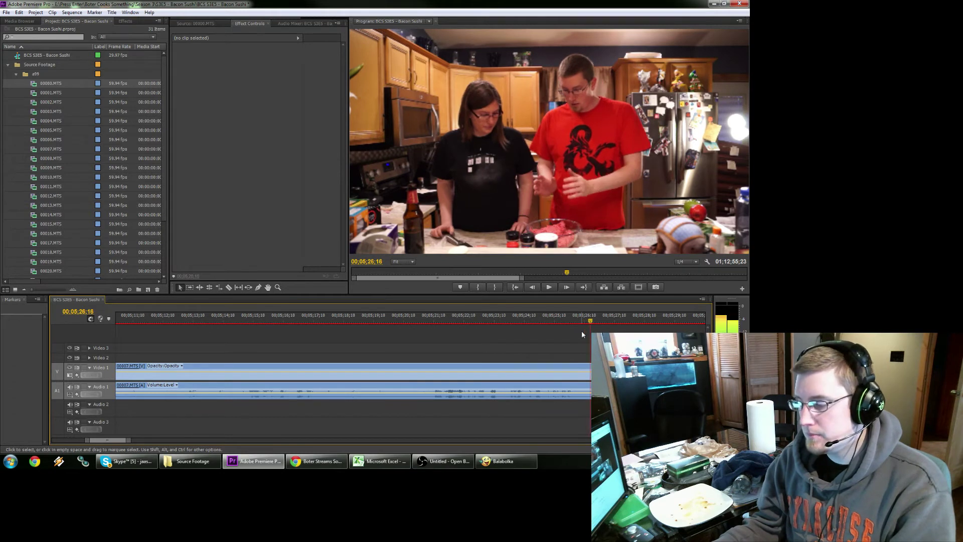
{"action": "key", "text": "Left"}
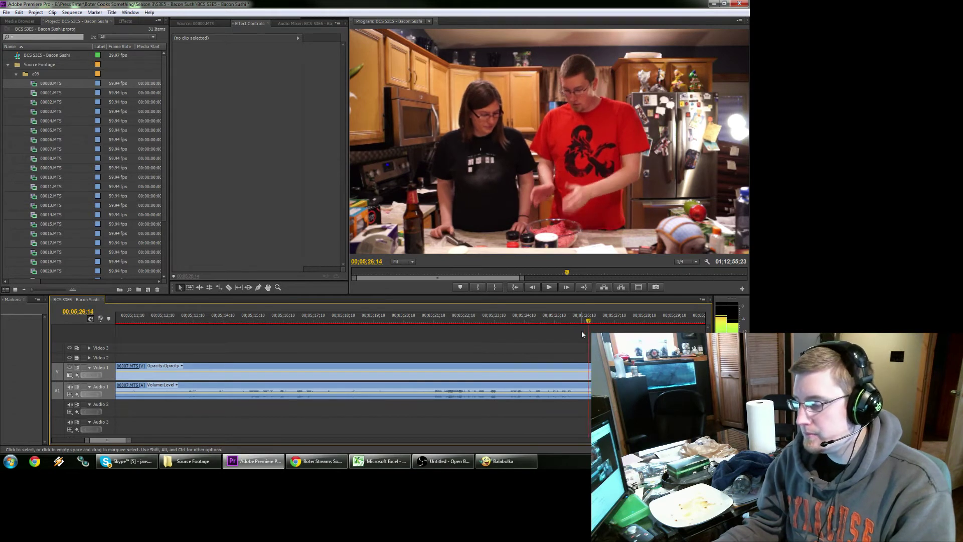
{"action": "left_click_drag", "start_coordinate": [511, 350], "coordinate": [471, 411]}
{"action": "key", "text": "shift+Delete"}
{"action": "key", "text": "Up"}
{"action": "key", "text": "Up"}
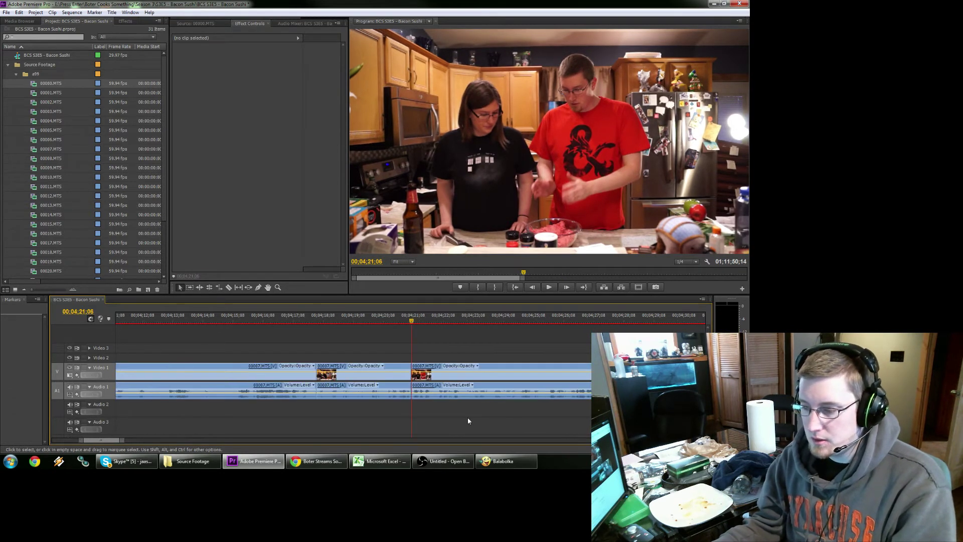
Play back the join at 00;04;21;06 and split 00007.MTS at 00;04;32;08.
{"action": "left_click", "coordinate": [388, 321]}
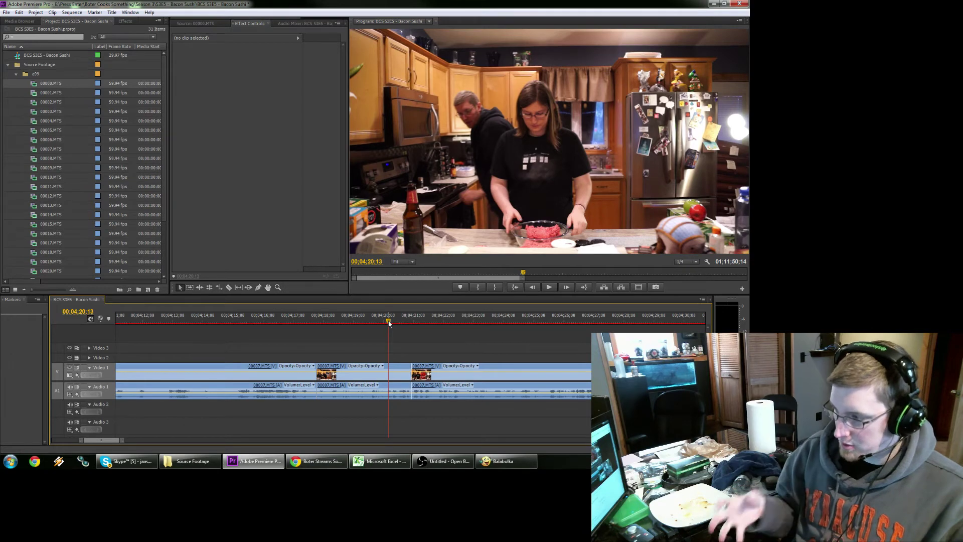
{"action": "key", "text": "space"}
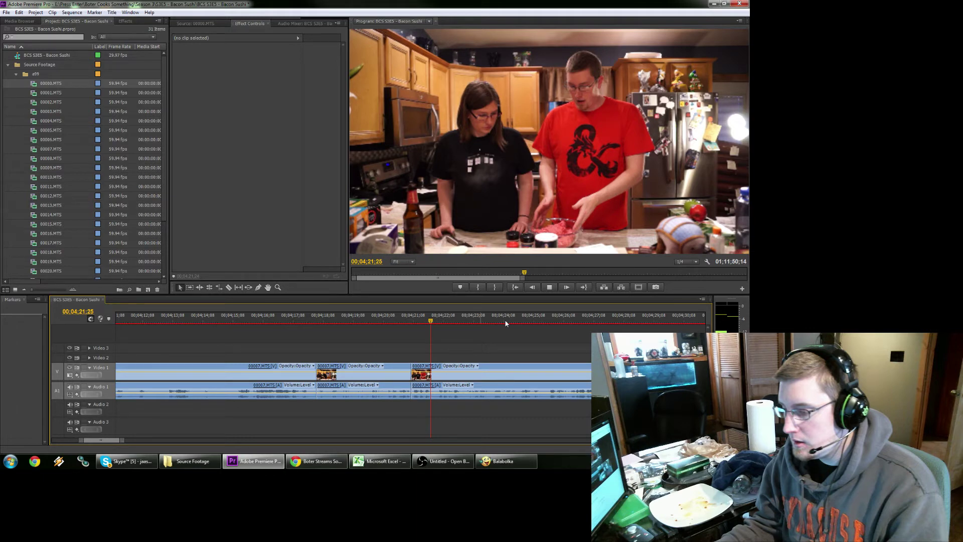
{"action": "left_click_drag", "start_coordinate": [506, 324], "coordinate": [583, 323]}
{"action": "key", "text": "ctrl+k"}
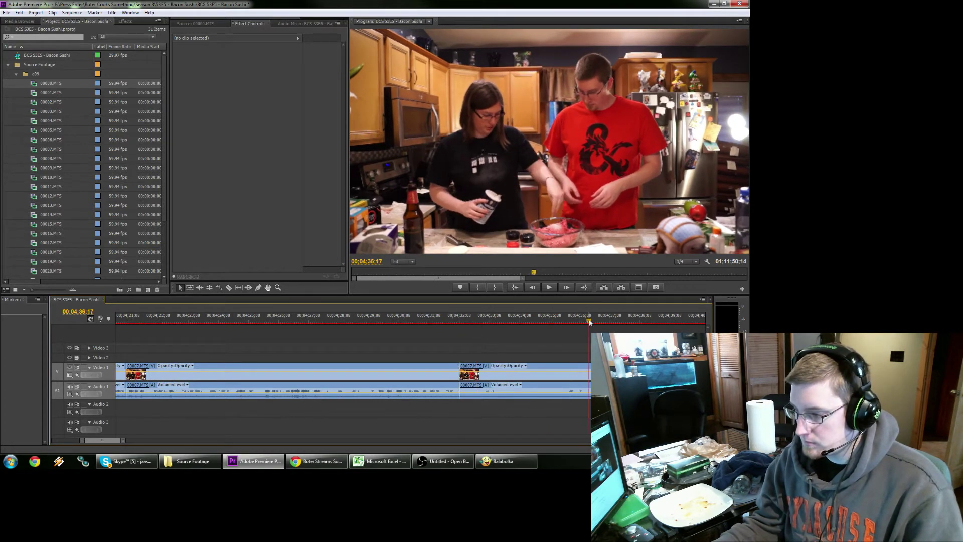
Split 00007.MTS at 00;04;33;02, ripple-delete the short piece after the 00;04;32;08 cut, and play back the join.
{"action": "key", "text": "space"}
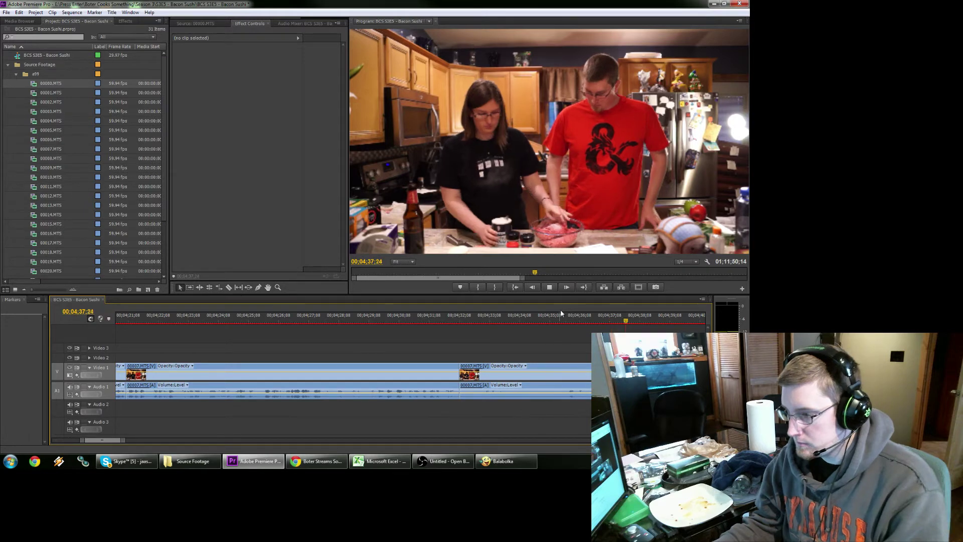
{"action": "left_click", "coordinate": [206, 320]}
{"action": "left_click_drag", "start_coordinate": [209, 327], "coordinate": [166, 329]}
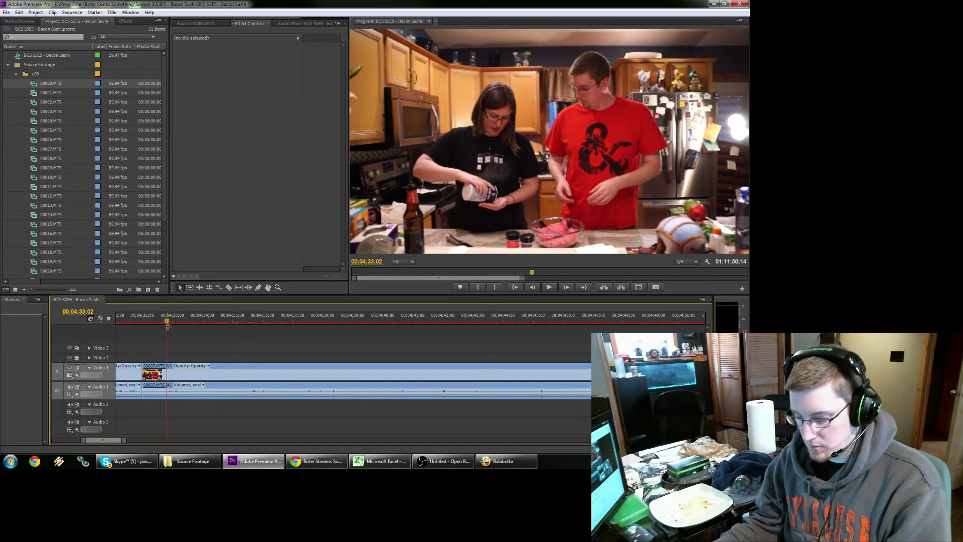
{"action": "key", "text": "ctrl+k"}
{"action": "left_click", "coordinate": [153, 378]}
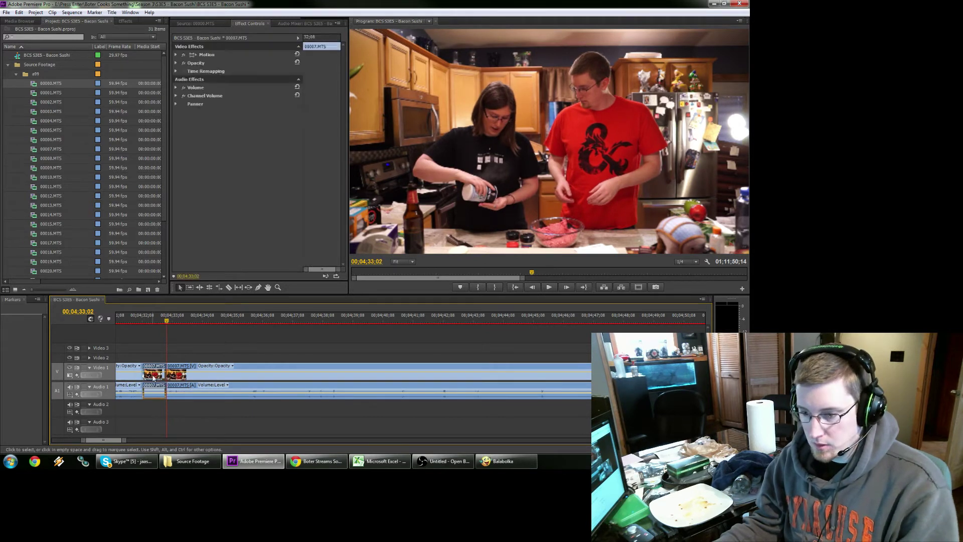
{"action": "key", "text": "shift+Delete"}
{"action": "left_click", "coordinate": [135, 319]}
{"action": "key", "text": "space"}
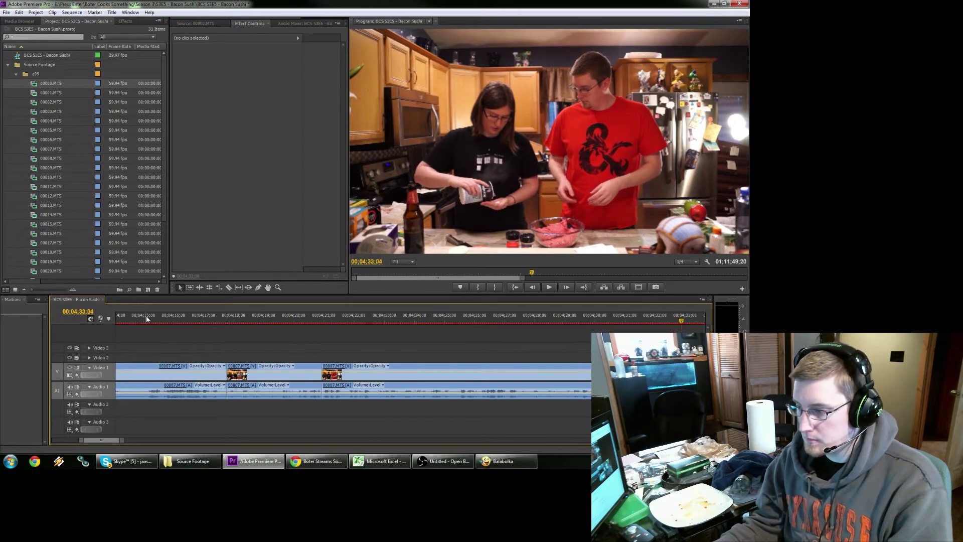
Split 00007.MTS at 00;04;32;29 and 00;04;35;00, ripple-delete the piece between the cuts, and play back the join.
{"action": "key", "text": "space"}
{"action": "key", "text": "Left"}
{"action": "key", "text": "Left"}
{"action": "key", "text": "Left"}
{"action": "key", "text": "Left"}
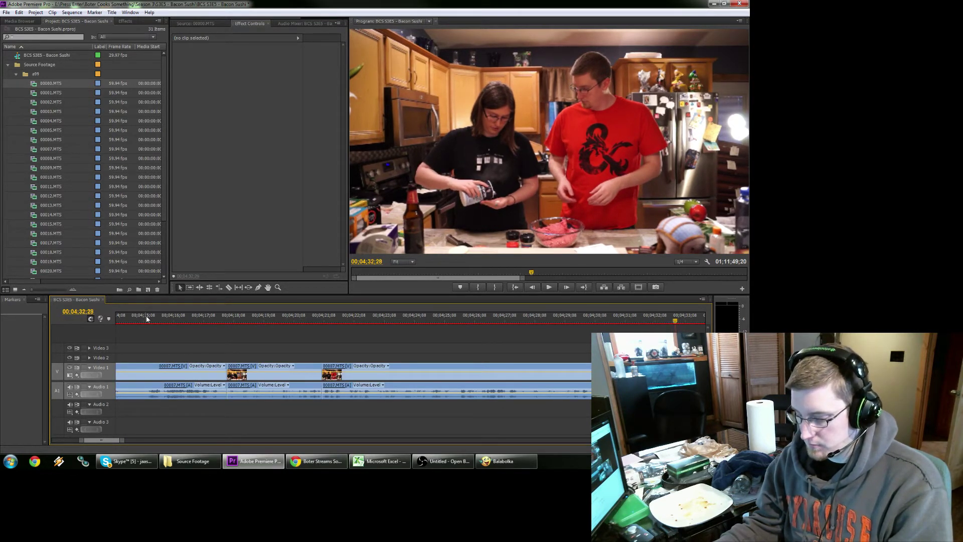
{"action": "scroll", "coordinate": [351, 351], "scroll_direction": "down", "scroll_amount": 5}
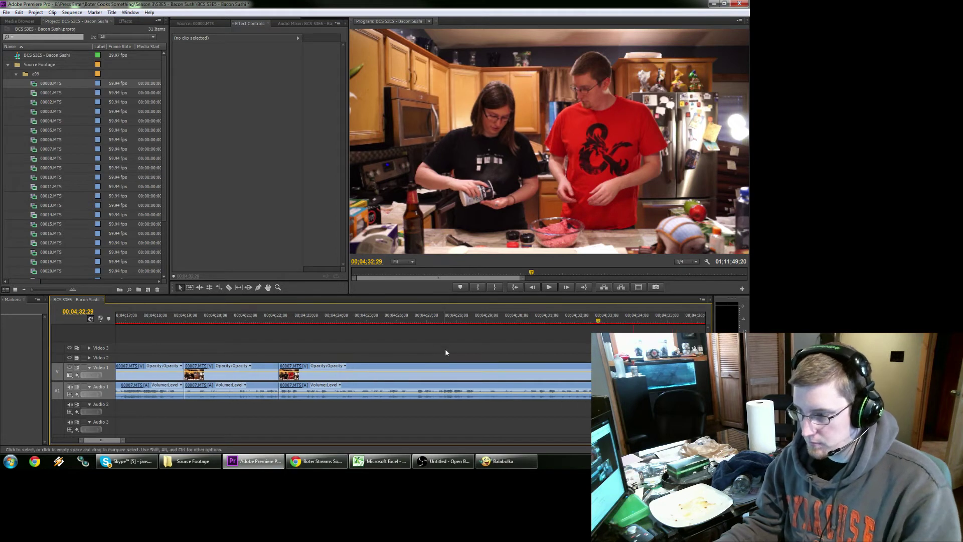
{"action": "scroll", "coordinate": [434, 358], "scroll_direction": "down", "scroll_amount": 4}
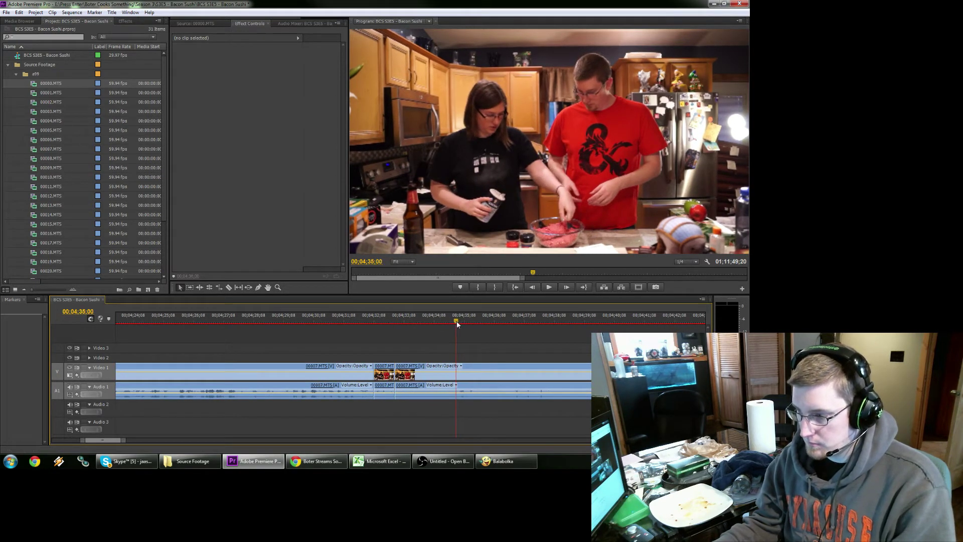
{"action": "left_click", "coordinate": [351, 319]}
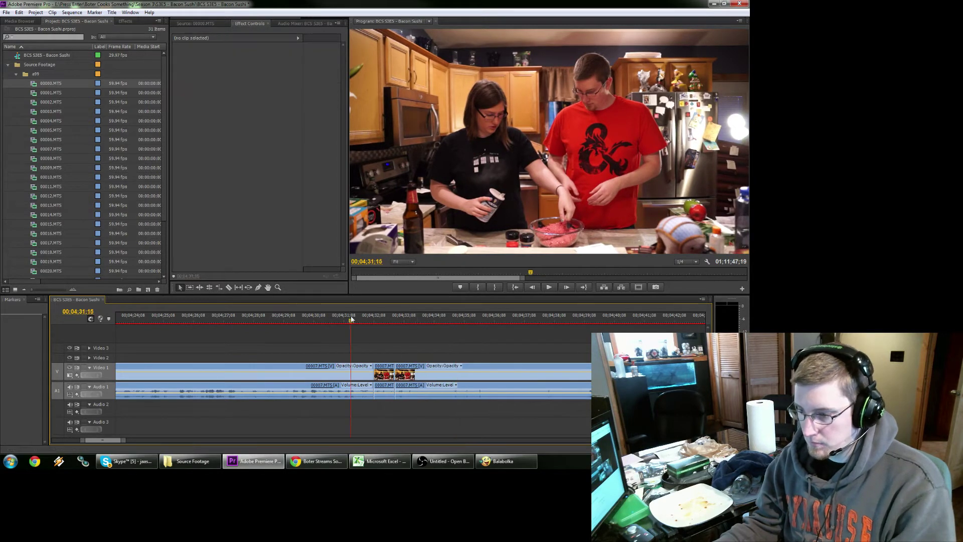
{"action": "key", "text": "space"}
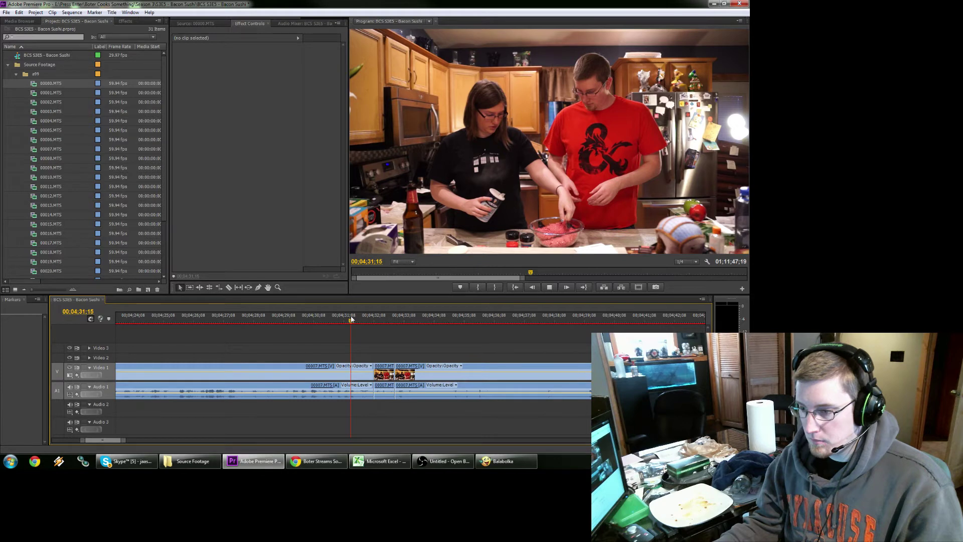
{"action": "key", "text": "space"}
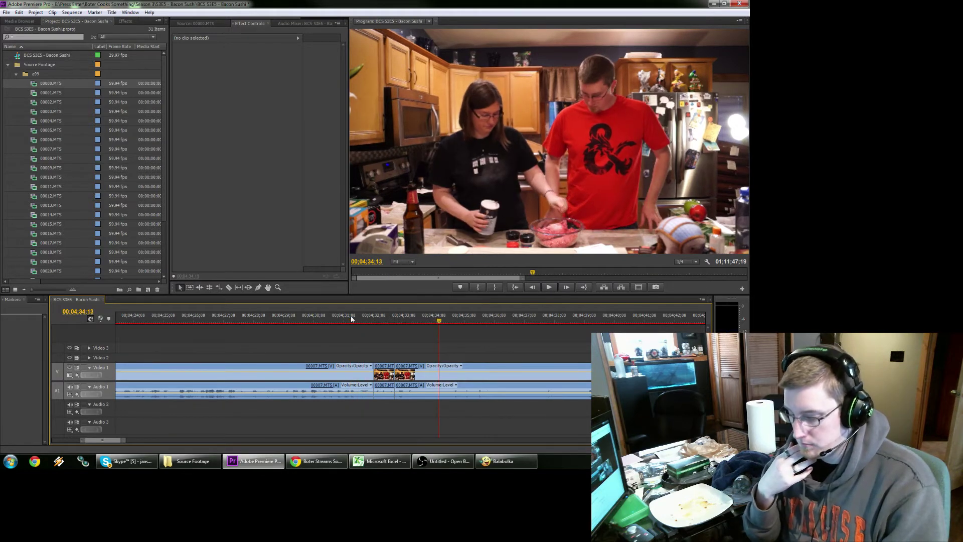
Split 00007.MTS at 00;04;34;13 and 00;04;44;23.
{"action": "key", "text": "ctrl+k"}
{"action": "scroll", "coordinate": [496, 337], "scroll_direction": "down", "scroll_amount": 2}
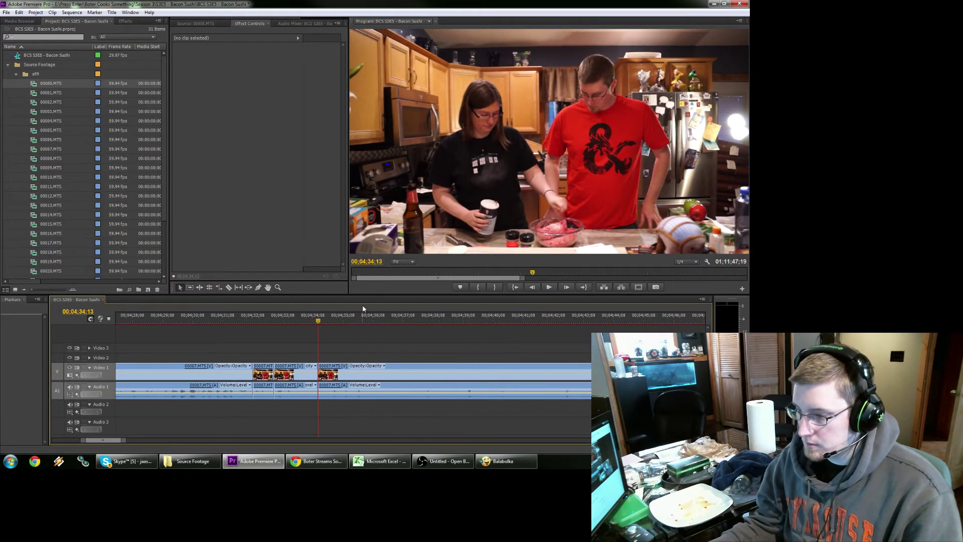
{"action": "left_click_drag", "start_coordinate": [355, 318], "coordinate": [395, 328]}
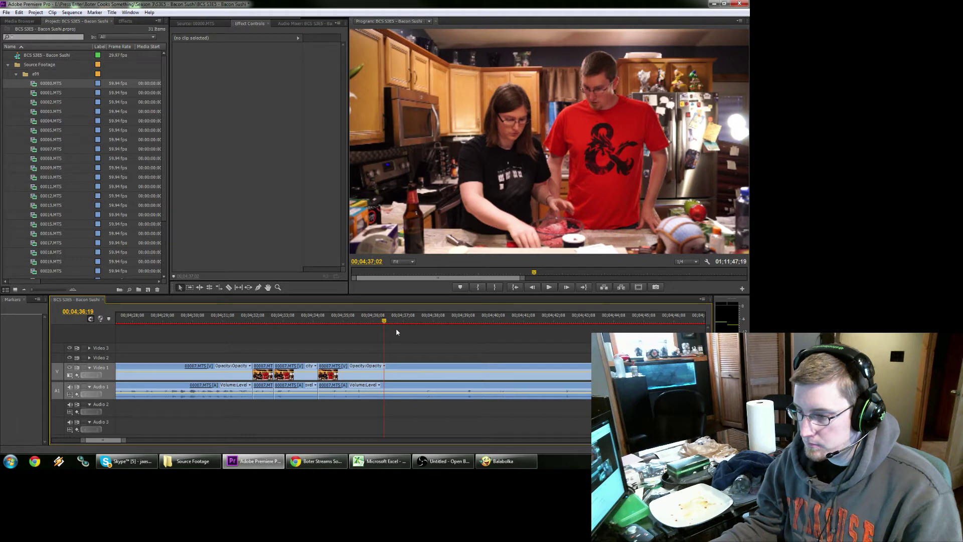
{"action": "left_click", "coordinate": [628, 319]}
{"action": "key", "text": "n"}
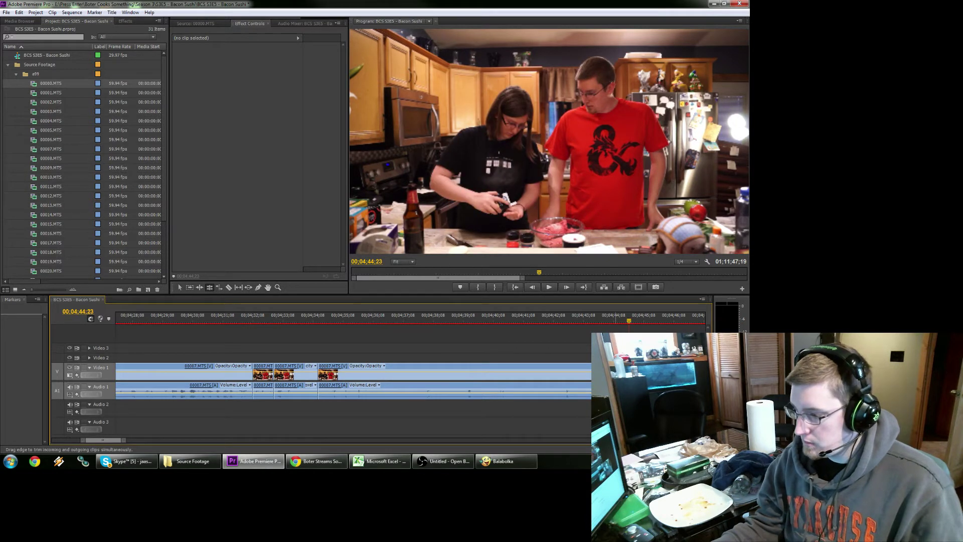
{"action": "key", "text": "v"}
Split 00007.MTS at 00;04;45;18 and ripple-delete the piece between the 00;04;34;13 and 00;04;44;23 cuts.
{"action": "left_click", "coordinate": [616, 373]}
{"action": "left_click", "coordinate": [620, 320]}
{"action": "key", "text": "space"}
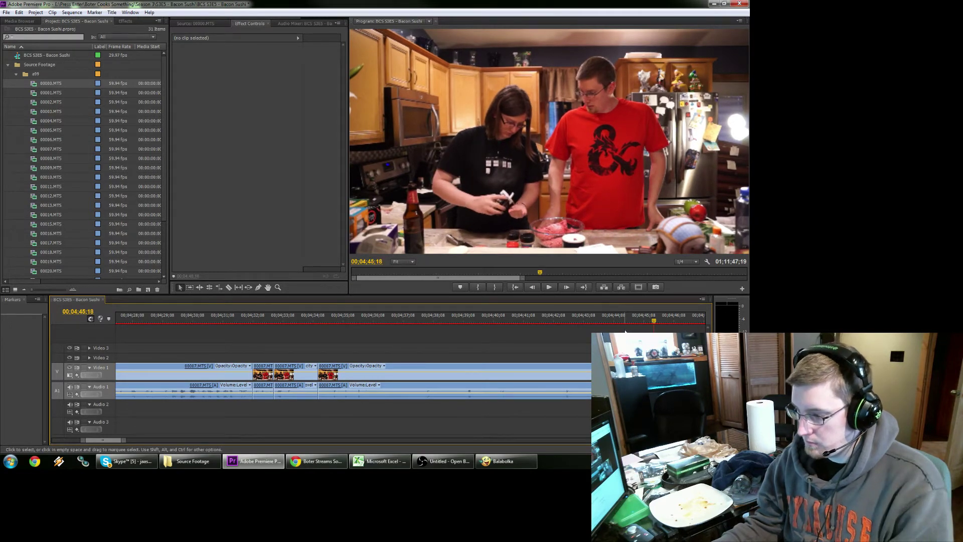
{"action": "key", "text": "space"}
{"action": "left_click", "coordinate": [374, 374]}
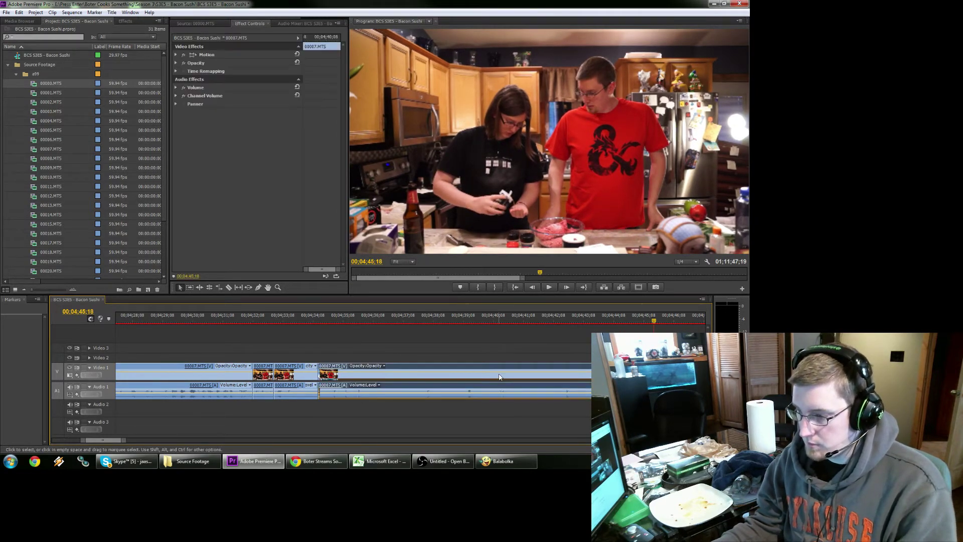
{"action": "key", "text": "shift+Delete"}
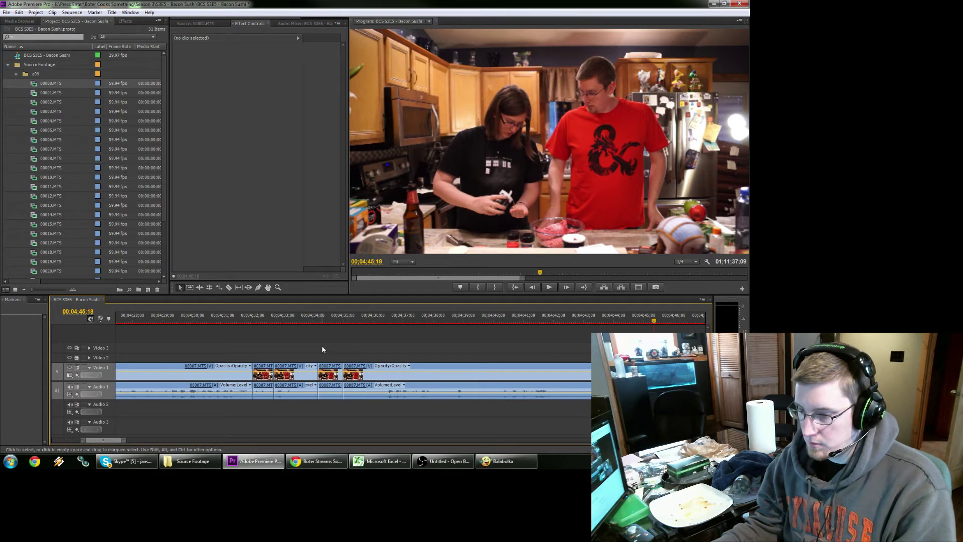
Split 00007.MTS at 00;04;36;17, ripple-delete the piece between the 00;04;35;08 cut and this one, and play back the join.
{"action": "mouse_move", "coordinate": [378, 321]}
{"action": "left_mouse_down"}
{"action": "mouse_move", "coordinate": [431, 320]}
{"action": "mouse_move", "coordinate": [383, 321]}
{"action": "left_mouse_up"}
{"action": "key", "text": "ctrl+k"}
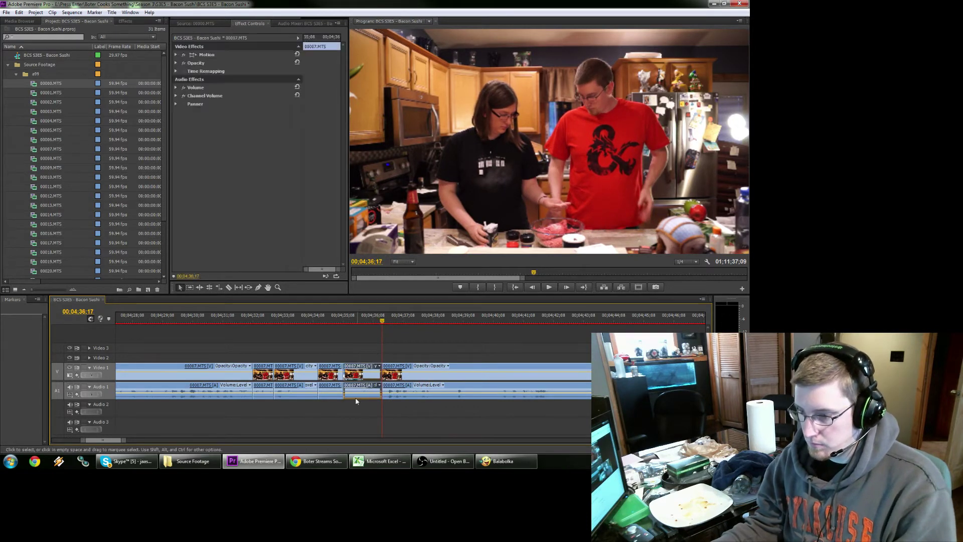
{"action": "key", "text": "ctrl+z"}
{"action": "left_click", "coordinate": [281, 317]}
{"action": "key", "text": "space"}
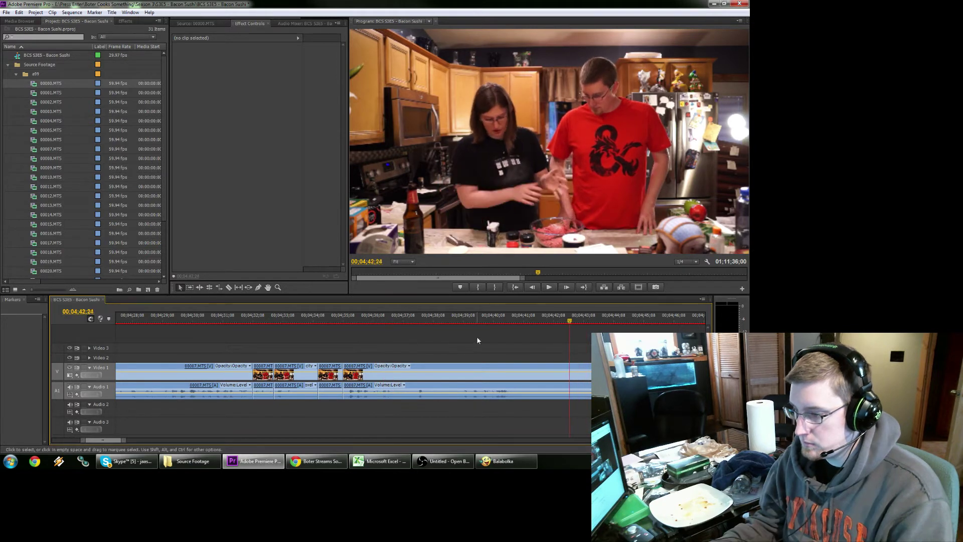
Stop playback, step back to 00;04;41;20, and split 00007.MTS there.
{"action": "key", "text": "space"}
{"action": "key", "text": "shift+Left"}
{"action": "key", "text": "shift+Left"}
{"action": "key", "text": "shift+Left"}
{"action": "key", "text": "shift+Left"}
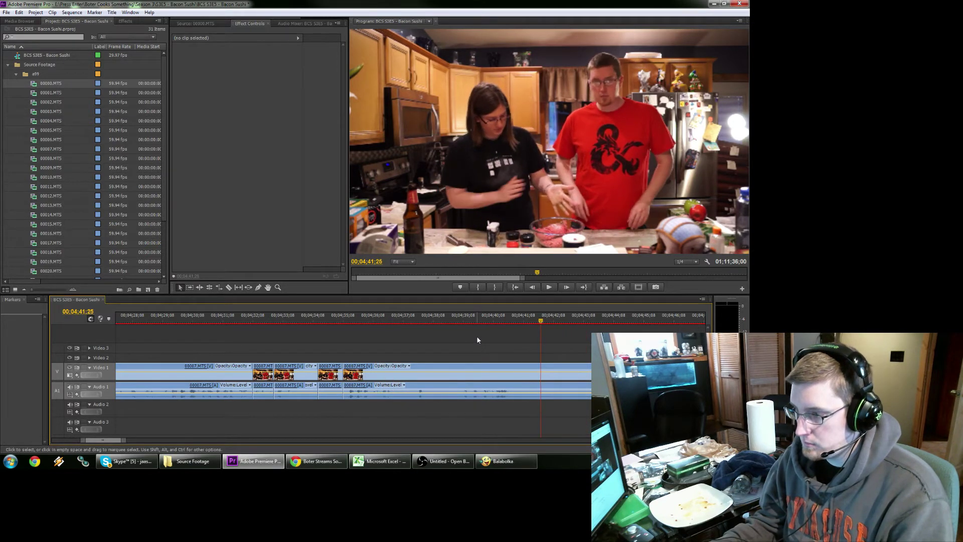
{"action": "key", "text": "Left"}
{"action": "key", "text": "ctrl+k"}
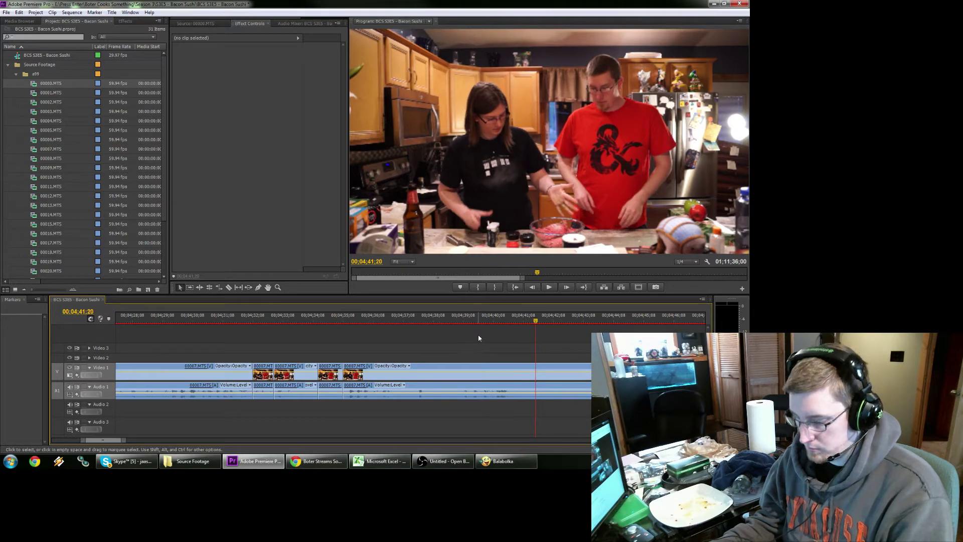
Play on from the cut and split 00007.MTS at 00;04;49;28 and 00;04;51;04.
{"action": "key", "text": "space"}
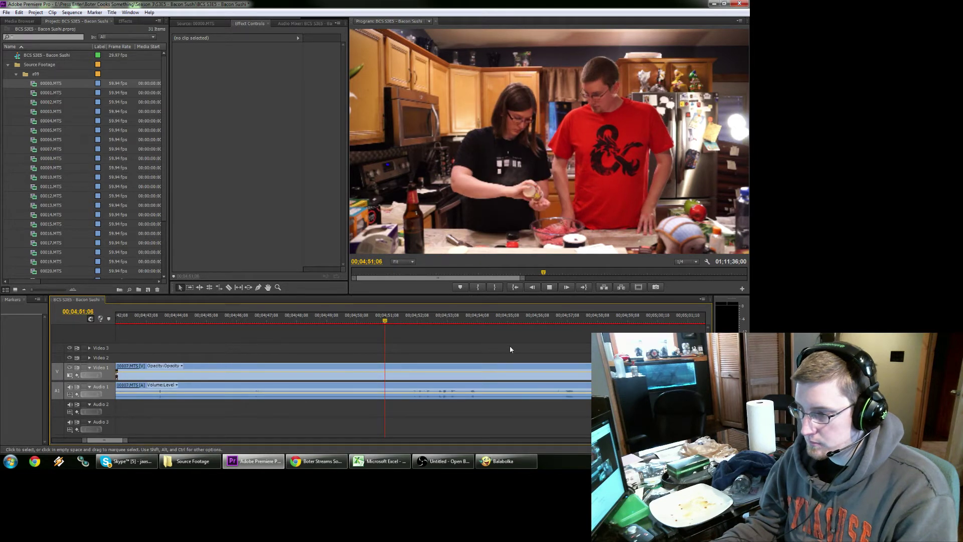
{"action": "left_click_drag", "start_coordinate": [353, 322], "coordinate": [347, 324]}
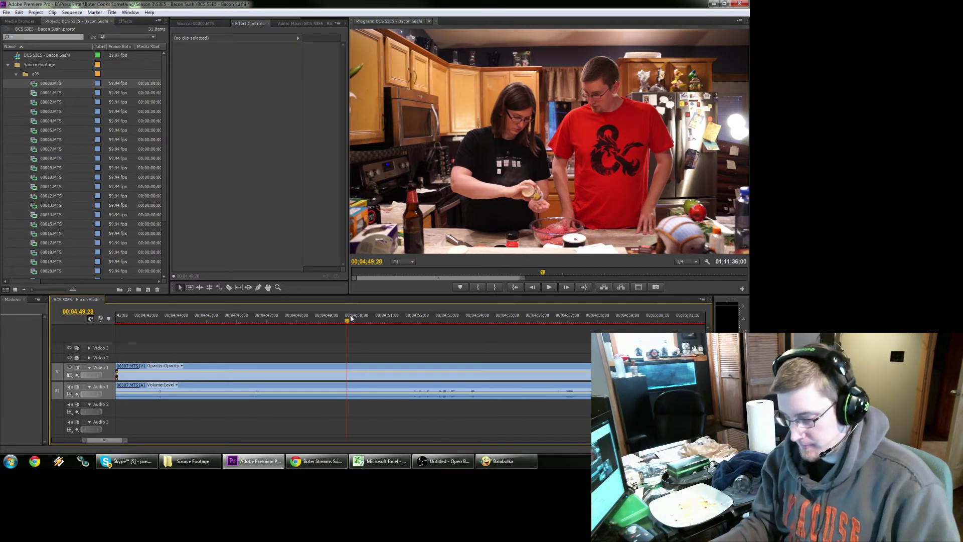
{"action": "key", "text": "ctrl+k"}
{"action": "key", "text": "space"}
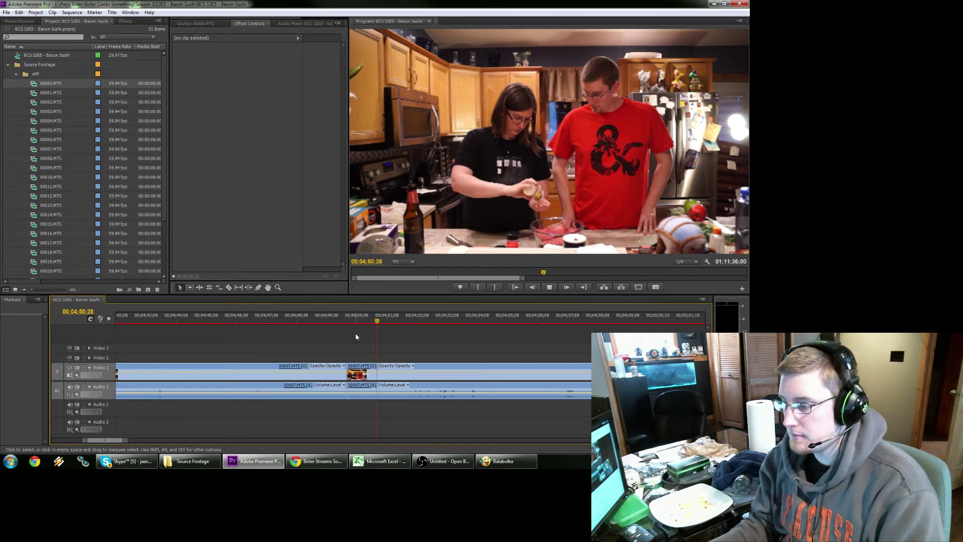
{"action": "key", "text": "ctrl+k"}
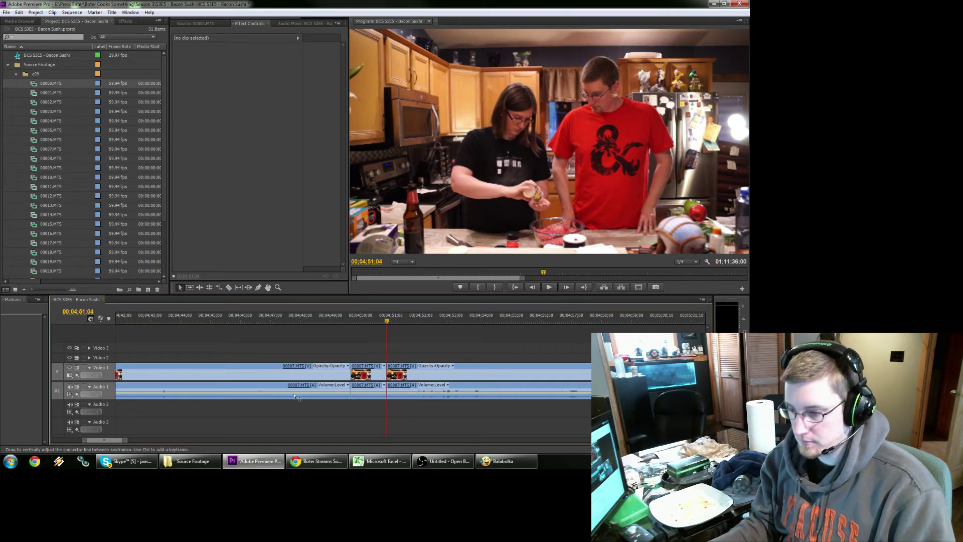
Ripple-delete the 00007.MTS piece between the 00;04;41;20 and 00;04;49;28 cuts, and play on from 00;04;43;29.
{"action": "scroll", "coordinate": [300, 398], "scroll_direction": "up", "scroll_amount": 4}
{"action": "left_click_drag", "start_coordinate": [345, 346], "coordinate": [300, 411]}
{"action": "key", "text": "shift+Delete"}
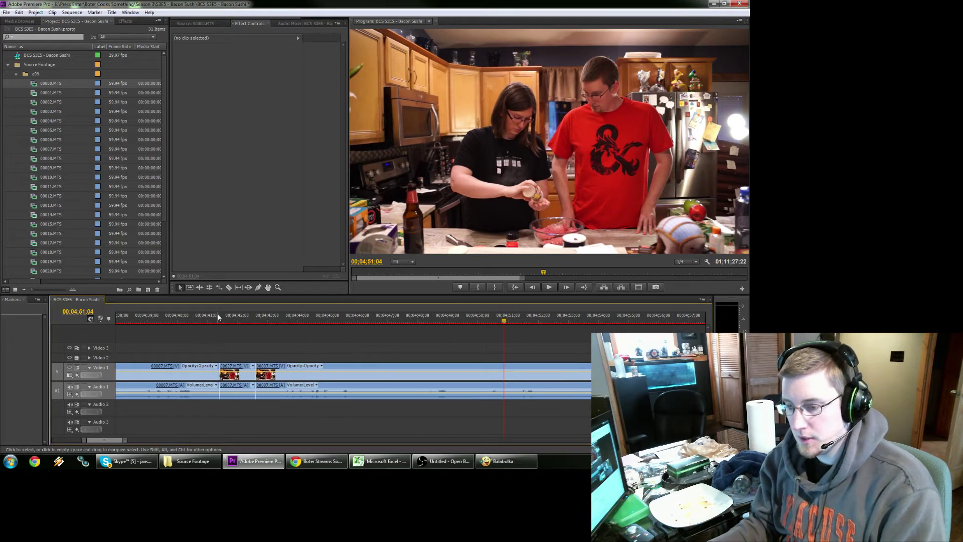
{"action": "left_click_drag", "start_coordinate": [220, 317], "coordinate": [292, 346]}
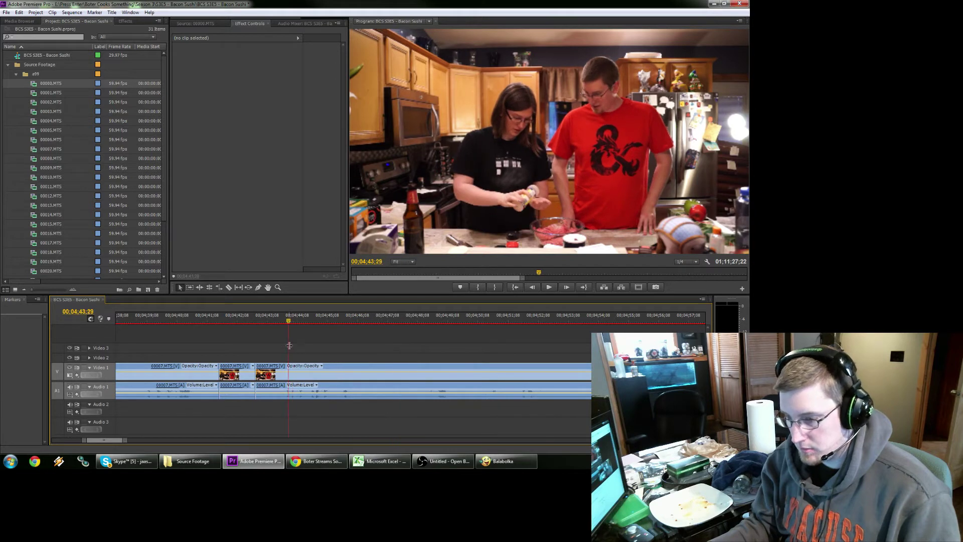
{"action": "key", "text": "space"}
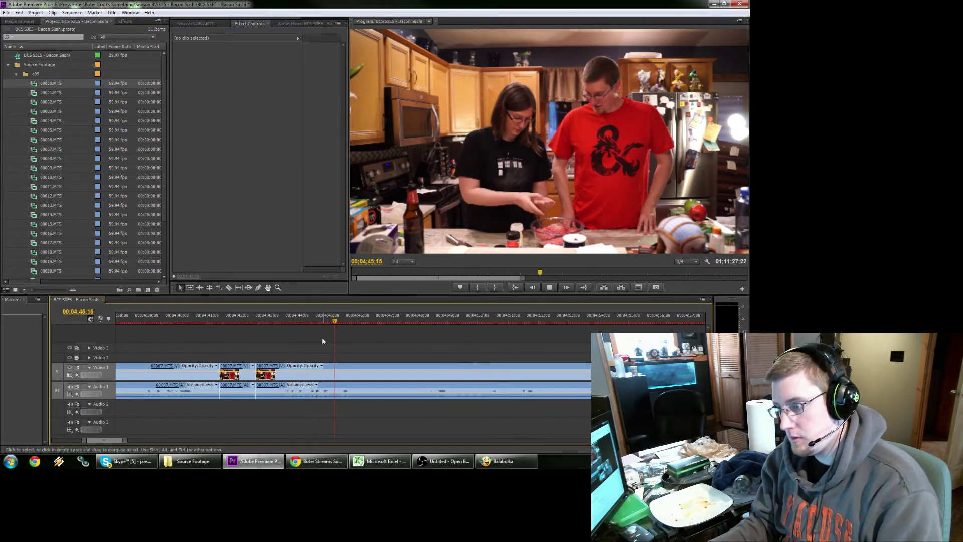
Split 00007.MTS at 00;04;44;19, ripple-delete the piece just before this cut, and play back the join.
{"action": "key", "text": "Left"}
{"action": "key", "text": "Left"}
{"action": "key", "text": "Left"}
{"action": "key", "text": "Left"}
{"action": "key", "text": "Left"}
{"action": "key", "text": "Left"}
{"action": "key", "text": "Left"}
{"action": "key", "text": "Left"}
{"action": "key", "text": "Left"}
{"action": "key", "text": "Left"}
{"action": "key", "text": "Left"}
{"action": "key", "text": "Left"}
{"action": "key", "text": "Left"}
{"action": "key", "text": "Left"}
{"action": "key", "text": "Left"}
{"action": "key", "text": "Left"}
{"action": "key", "text": "Left"}
{"action": "key", "text": "Left"}
{"action": "key", "text": "Left"}
{"action": "key", "text": "Left"}
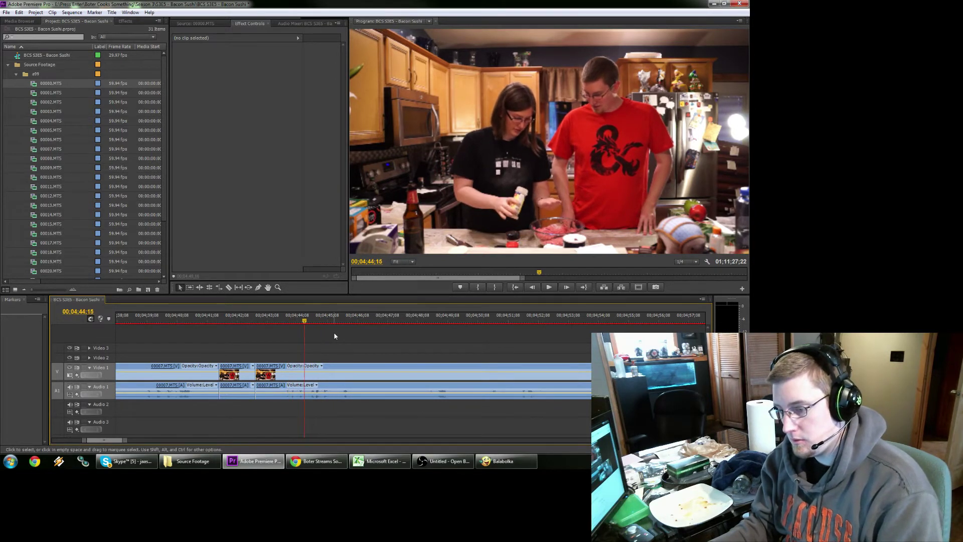
{"action": "key", "text": "Right"}
{"action": "key", "text": "Right"}
{"action": "key", "text": "Right"}
{"action": "key", "text": "Right"}
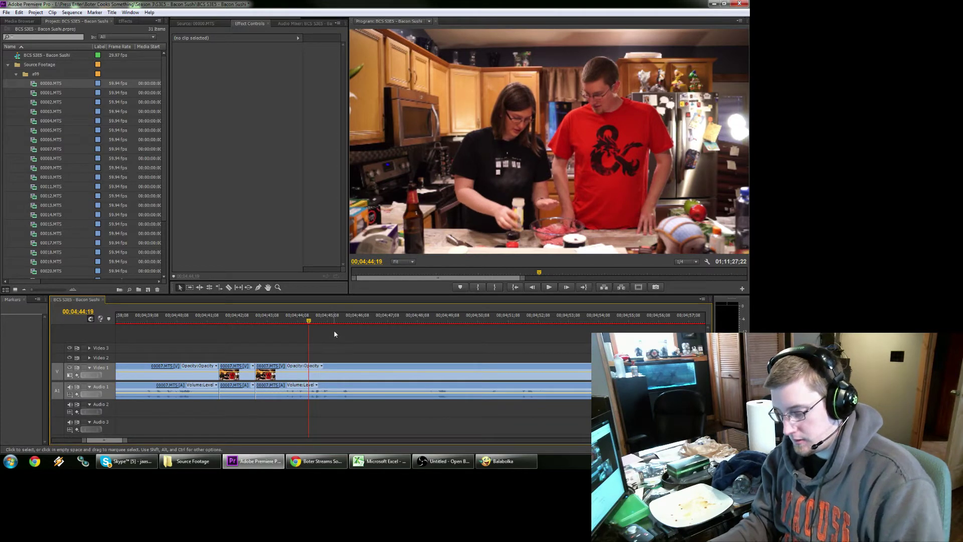
{"action": "left_click", "coordinate": [246, 318]}
{"action": "key", "text": "space"}
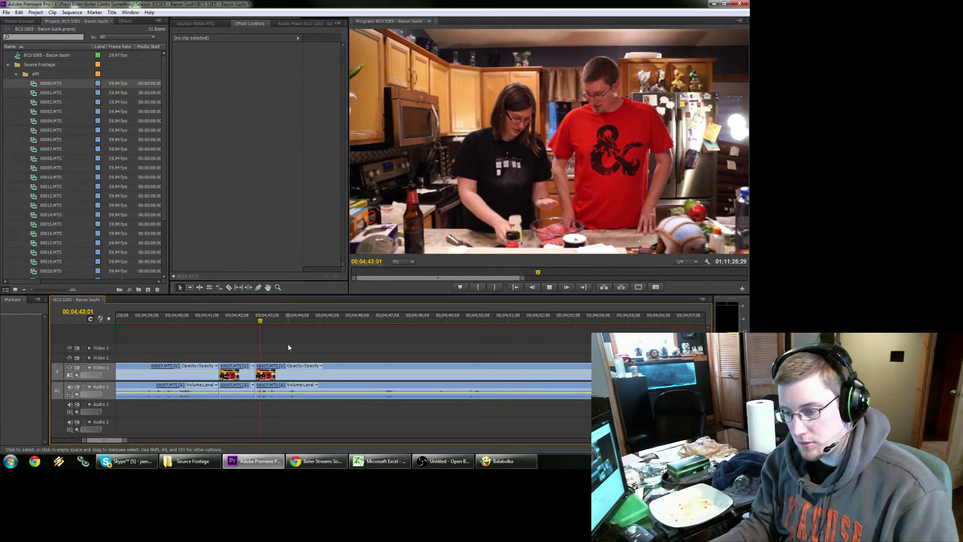
Stop playback, move back to 00;04;44;16, and split 00007.MTS there.
{"action": "key", "text": "space"}
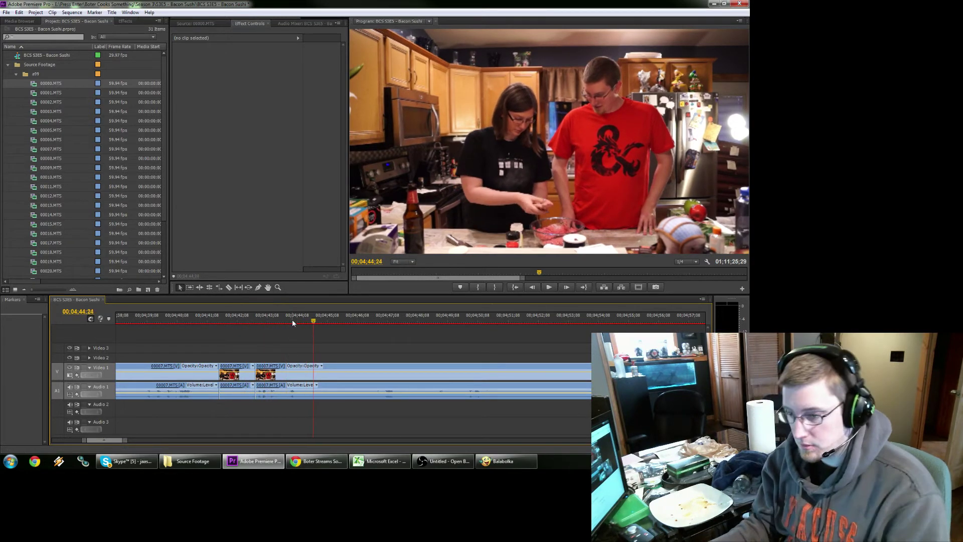
{"action": "left_click", "coordinate": [294, 321]}
{"action": "key", "text": "space"}
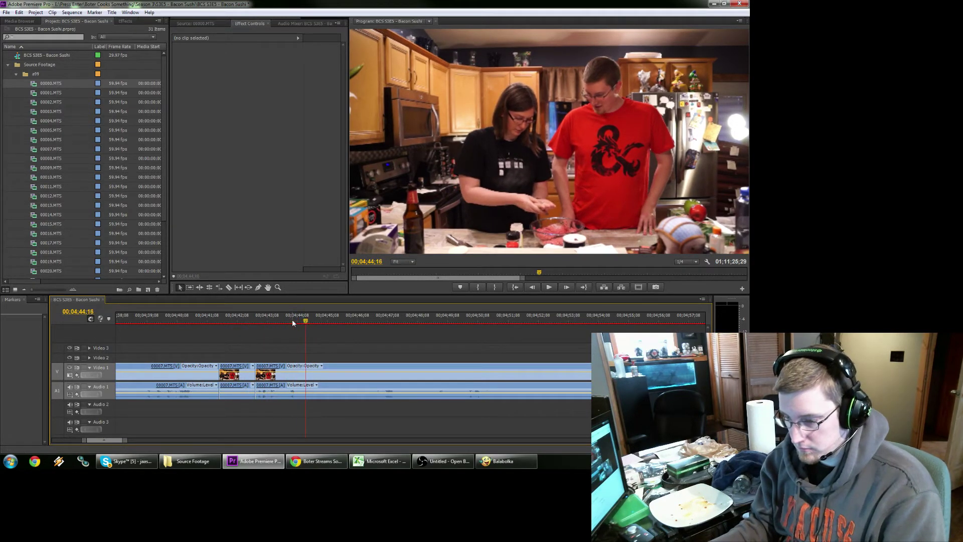
{"action": "scroll", "coordinate": [274, 351], "scroll_direction": "up", "scroll_amount": 6}
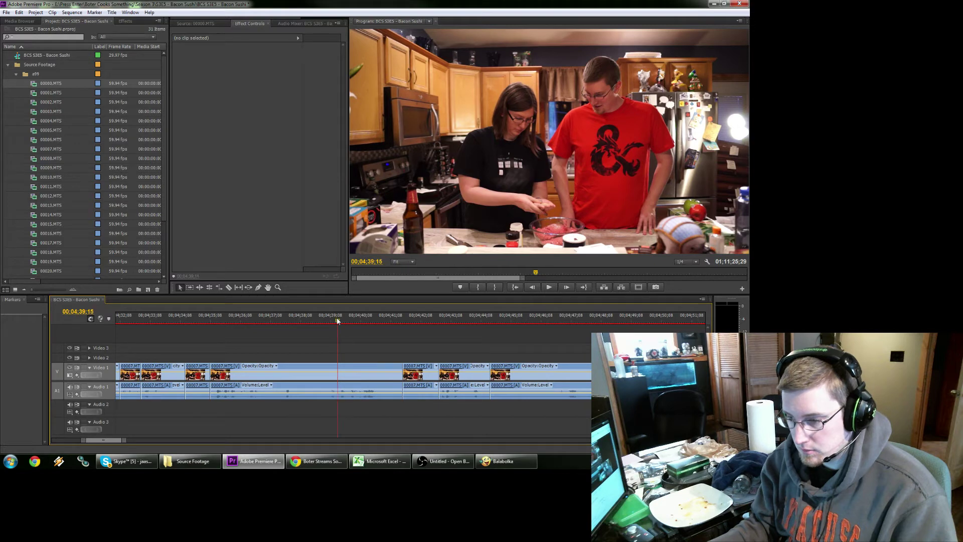
Split 00007.MTS at 00;04;48;06 and delete the piece between the 00;04;44;16 cut and this one, leaving a gap.
{"action": "left_click_drag", "start_coordinate": [338, 321], "coordinate": [556, 340]}
{"action": "key", "text": "space"}
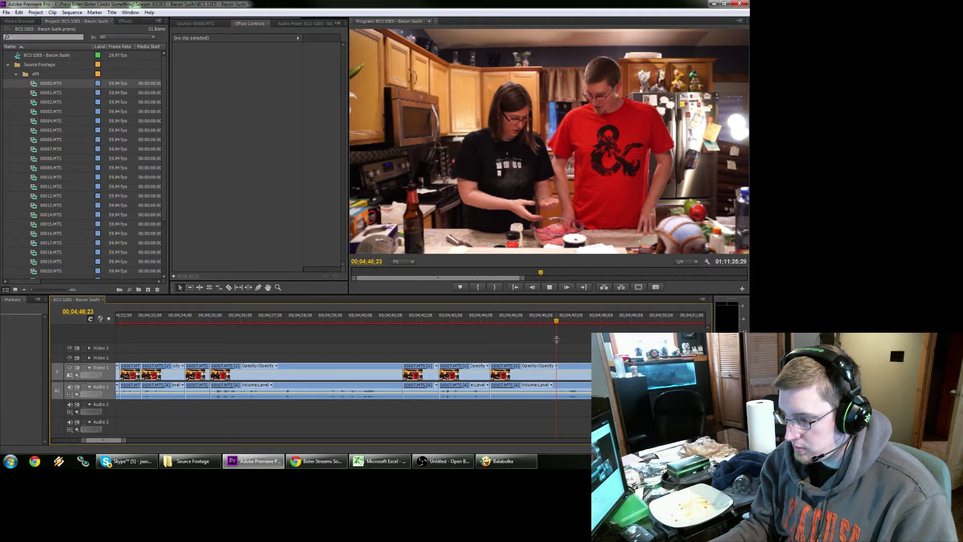
{"action": "scroll", "coordinate": [433, 326], "scroll_direction": "down", "scroll_amount": 3}
{"action": "left_click", "coordinate": [434, 327]}
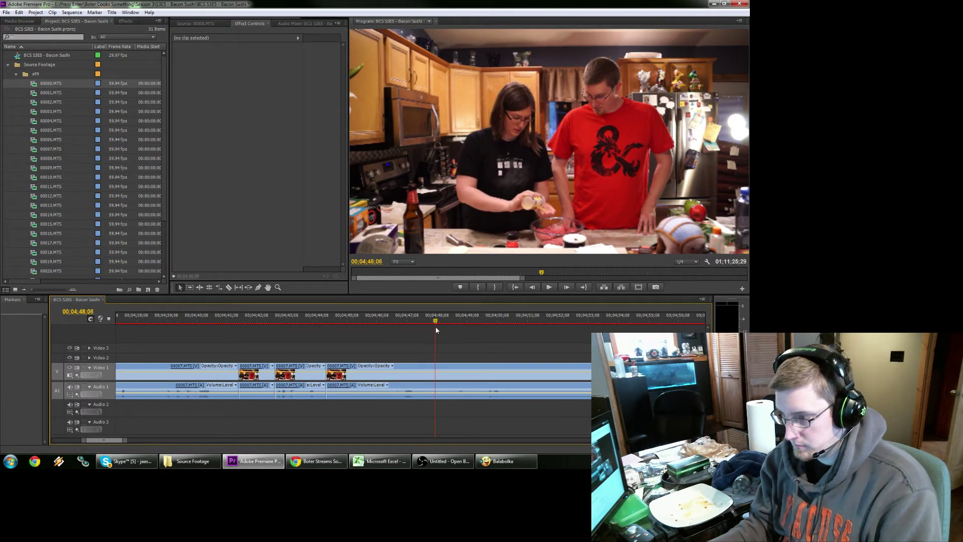
{"action": "key", "text": "ctrl+k"}
{"action": "key", "text": "space"}
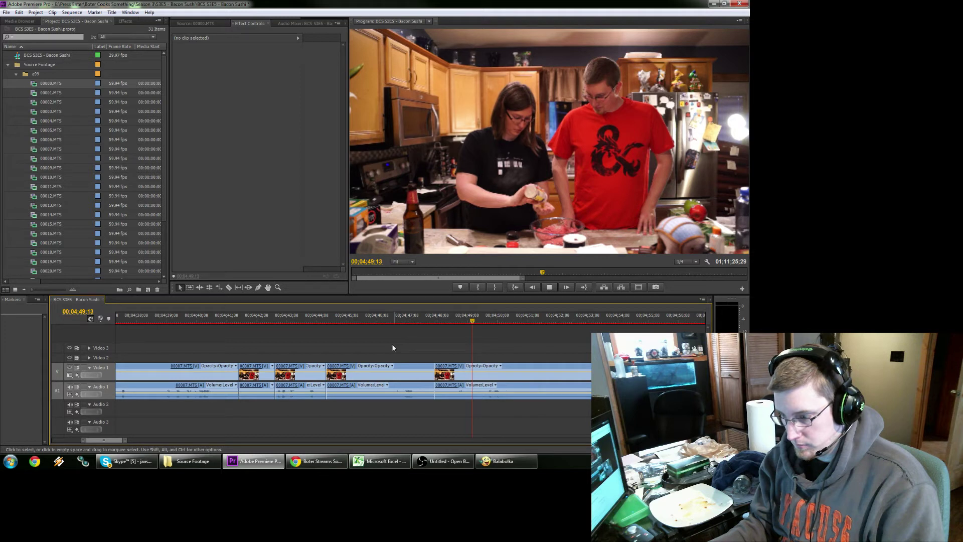
{"action": "left_click", "coordinate": [401, 373]}
{"action": "key", "text": "Delete"}
Split 00007.MTS at 00;04;50;23, 00;04;51;21 and 00;04;53;13, playing on between the cuts.
{"action": "left_click", "coordinate": [512, 324]}
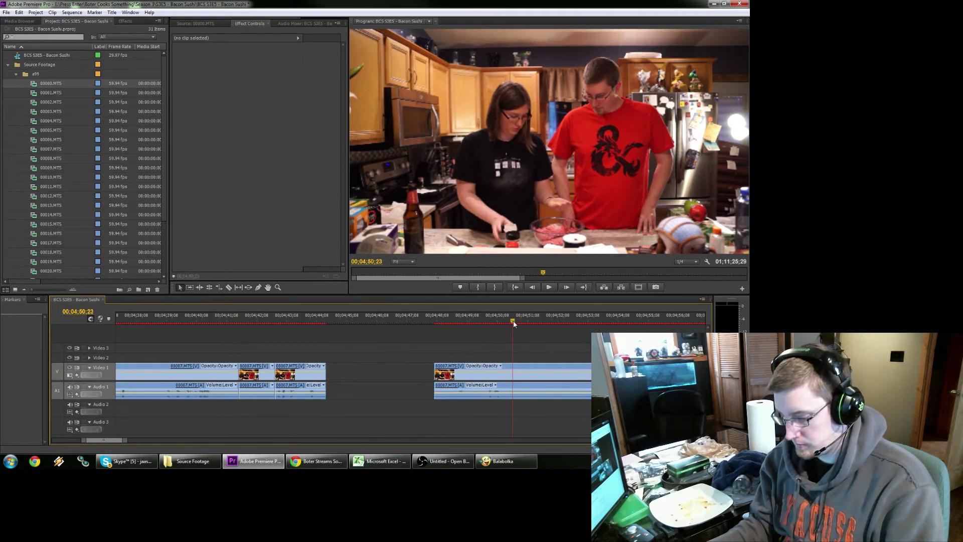
{"action": "key", "text": "ctrl+k"}
{"action": "key", "text": "space"}
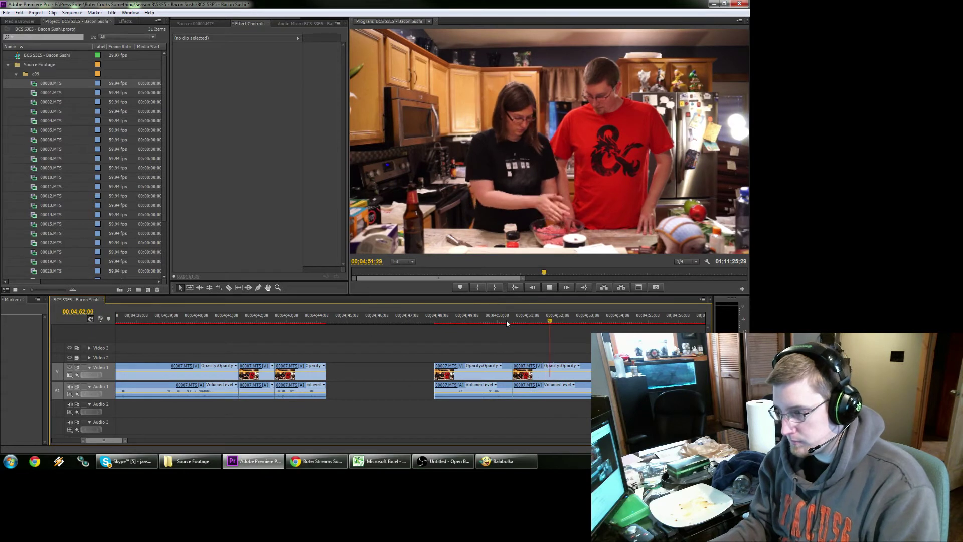
{"action": "key", "text": "shift+Left"}
{"action": "key", "text": "shift+Left"}
{"action": "key", "text": "shift+Left"}
{"action": "key", "text": "shift+Left"}
{"action": "key", "text": "Right"}
{"action": "key", "text": "Right"}
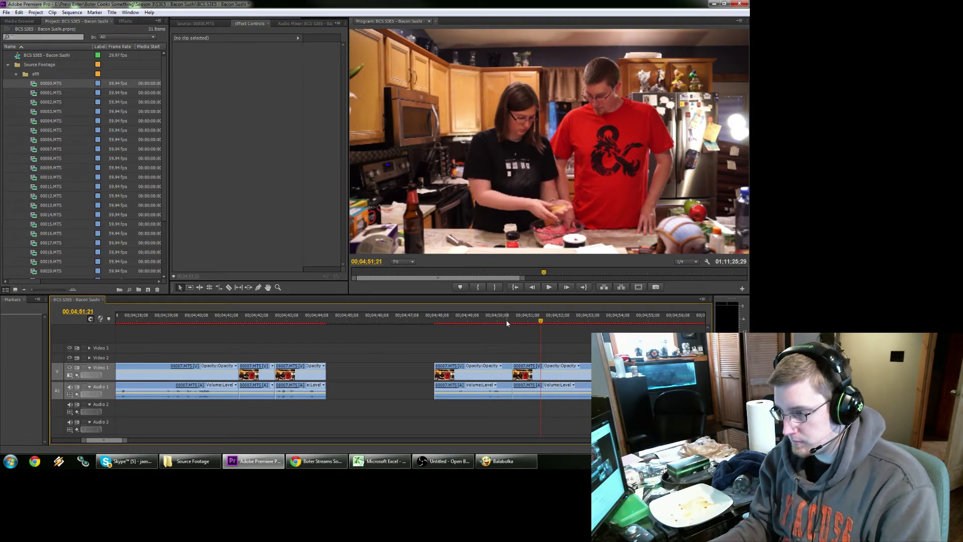
{"action": "key", "text": "ctrl+k"}
{"action": "key", "text": "space"}
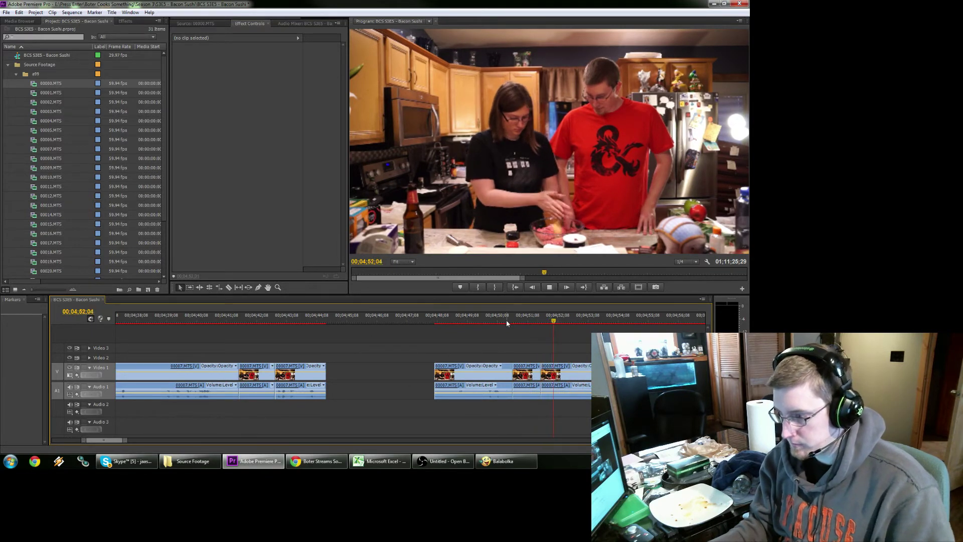
{"action": "key", "text": "space"}
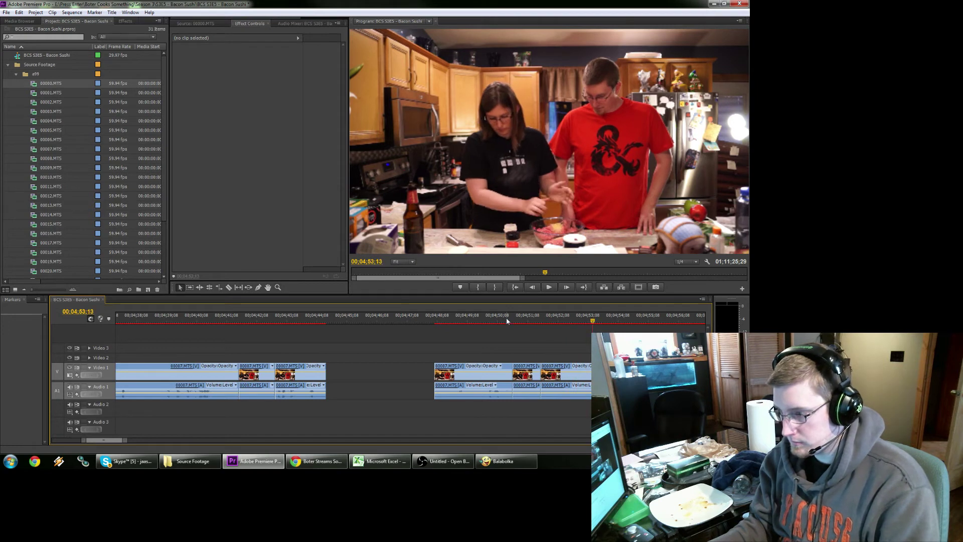
Ripple-delete the piece between the 00;04;50;23 and 00;04;51;21 cuts, and close the gap that starts at 00;04;44;16.
{"action": "left_click_drag", "start_coordinate": [533, 352], "coordinate": [524, 399]}
{"action": "key", "text": "shift+Delete"}
{"action": "left_click", "coordinate": [368, 376]}
{"action": "key", "text": "Delete"}
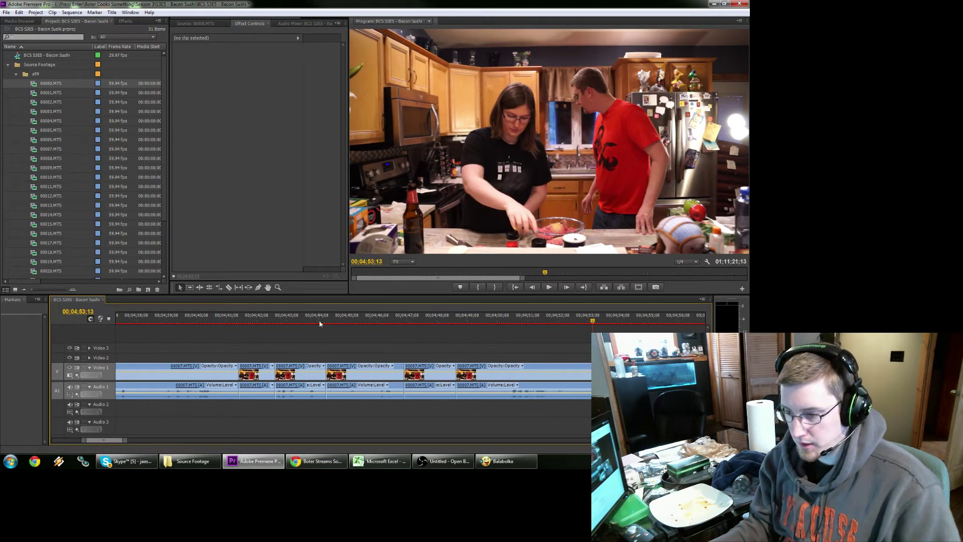
Play back the joins from 00;04;43;21 and split 00007.MTS at 00;04;50;21.
{"action": "left_click", "coordinate": [306, 321]}
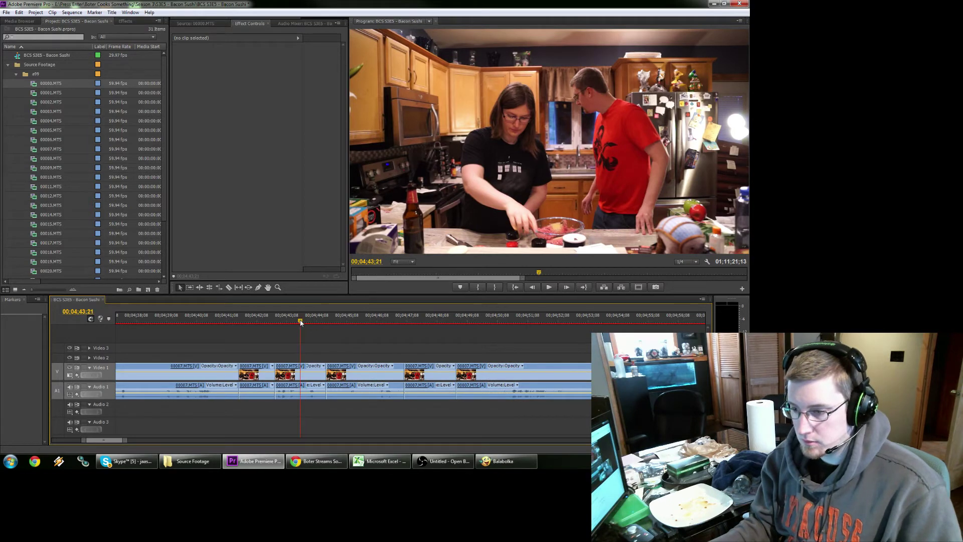
{"action": "key", "text": "space"}
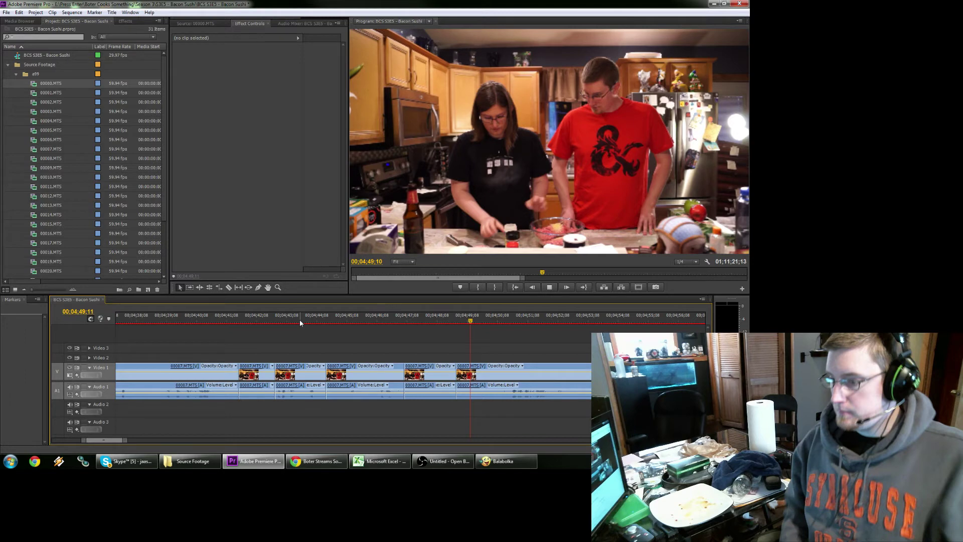
{"action": "left_click", "coordinate": [510, 317]}
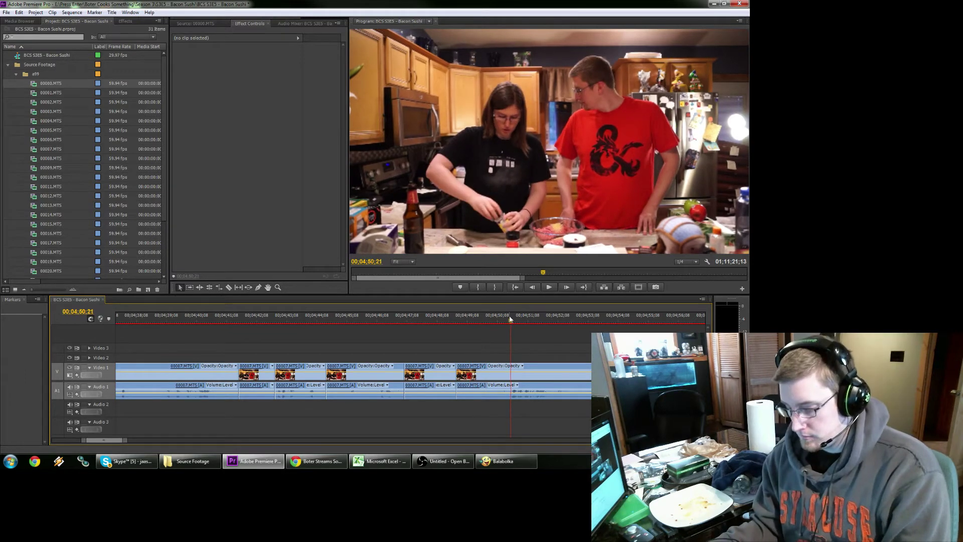
{"action": "key", "text": "ctrl+k"}
Ripple-delete the 00007.MTS piece just before the 00;04;50;21 cut and play back the join.
{"action": "key", "text": "ctrl+z"}
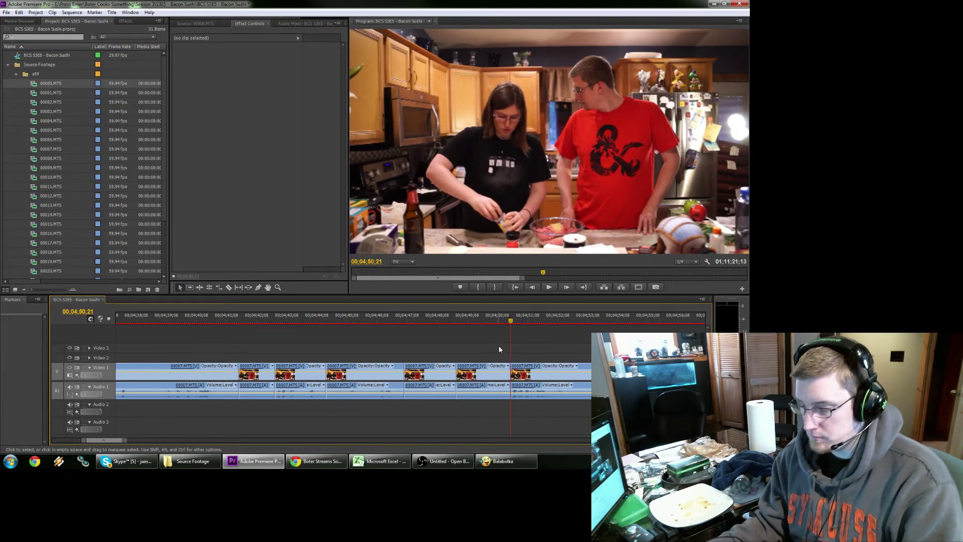
{"action": "left_click", "coordinate": [442, 317]}
{"action": "key", "text": "space"}
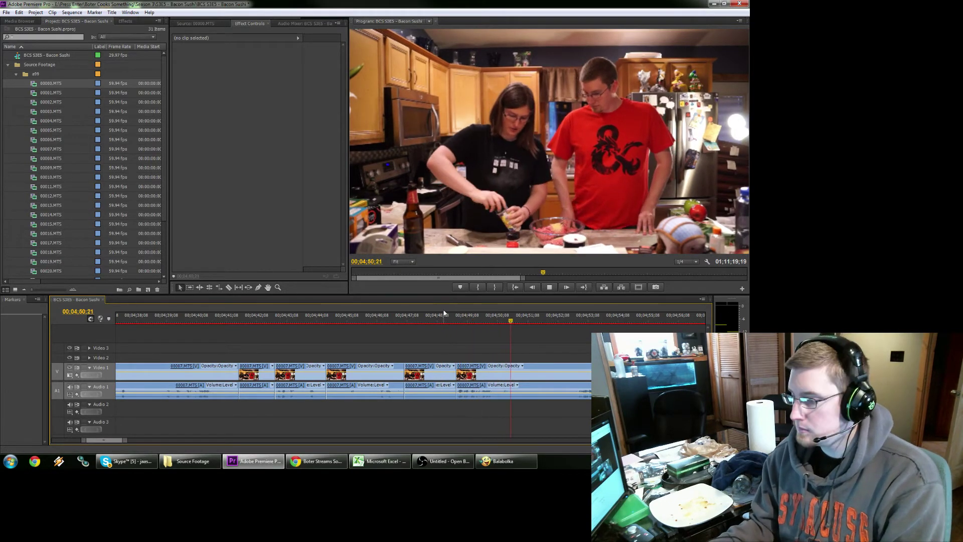
Stop playback, move to 00;04;51;04, and split 00007.MTS there.
{"action": "key", "text": "space"}
{"action": "left_click", "coordinate": [522, 317]}
{"action": "key", "text": "Right"}
{"action": "key", "text": "Right"}
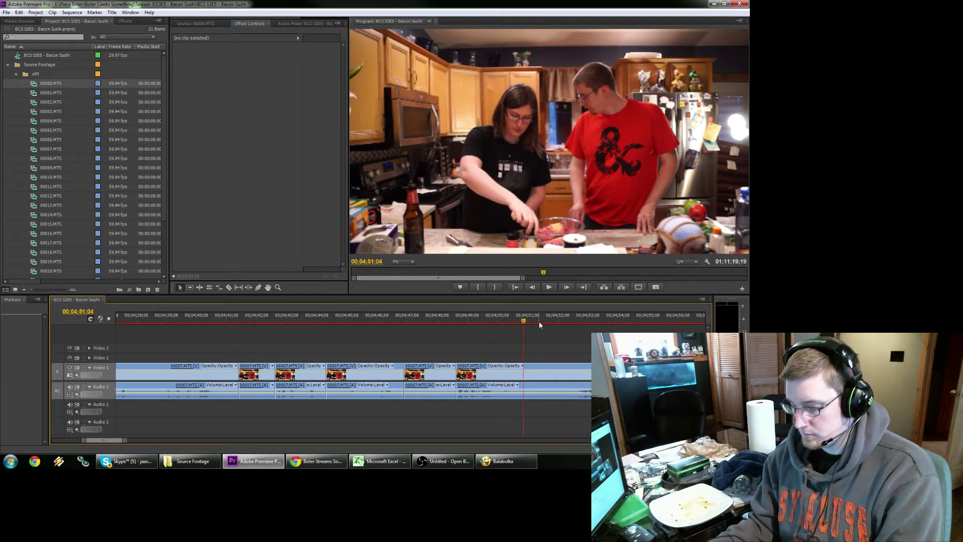
{"action": "key", "text": "ctrl+k"}
Split 00007.MTS at 00;04;52;24, ripple-delete the piece between the 00;04;51;04 cut and this one, and play back the join.
{"action": "key", "text": "space"}
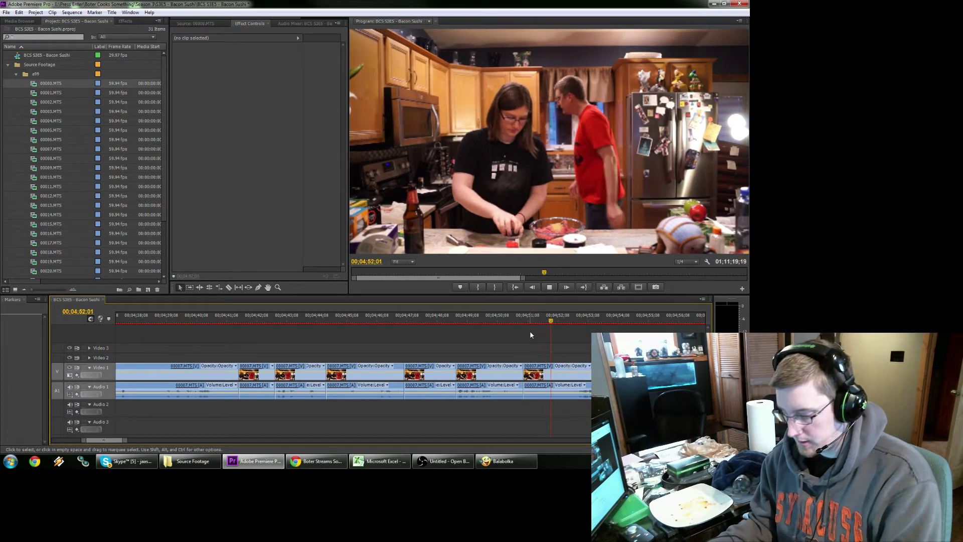
{"action": "key", "text": "space"}
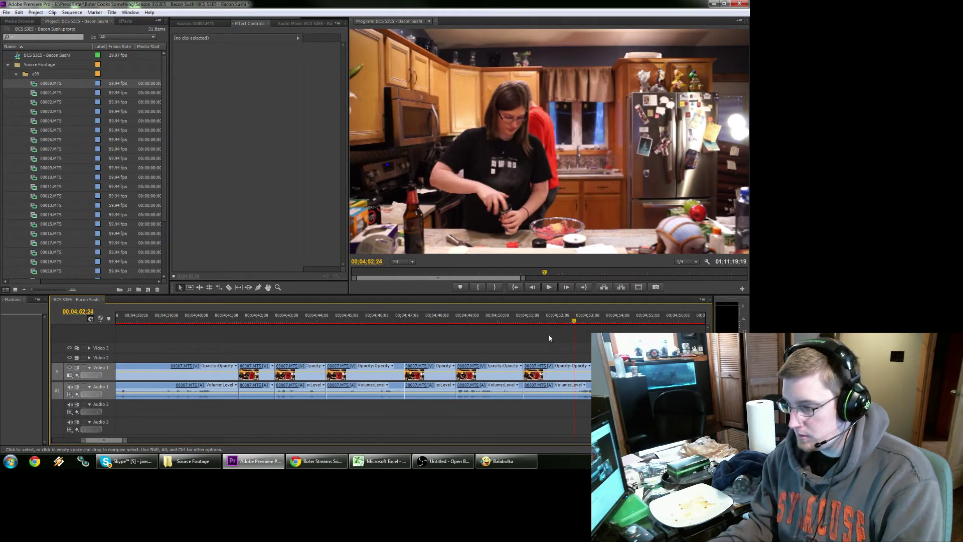
{"action": "left_click", "coordinate": [551, 373]}
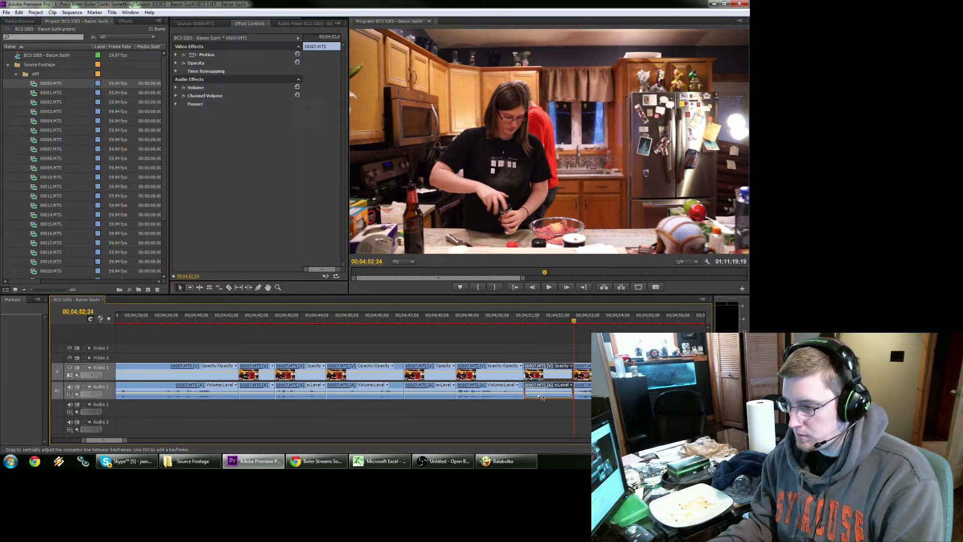
{"action": "left_click", "coordinate": [512, 319]}
{"action": "key", "text": "space"}
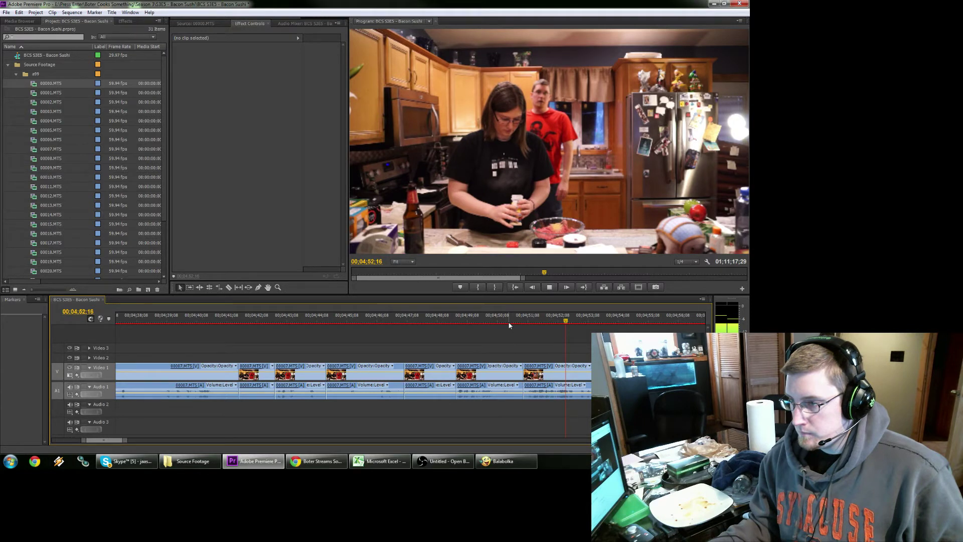
Split 00007.MTS at 00;04;57;01 and play on from the cut.
{"action": "scroll", "coordinate": [509, 325], "scroll_direction": "down", "scroll_amount": 4}
{"action": "left_click_drag", "start_coordinate": [434, 322], "coordinate": [462, 320]}
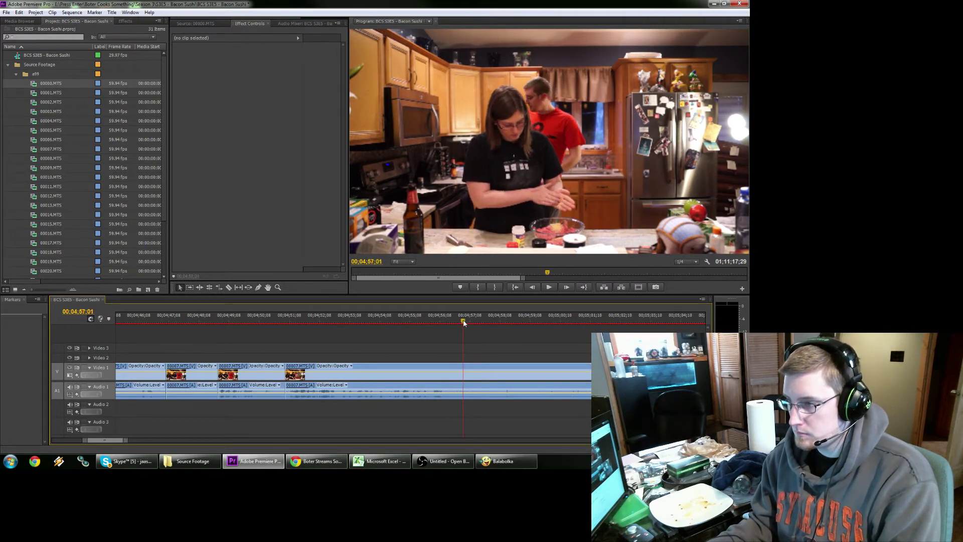
{"action": "key", "text": "space"}
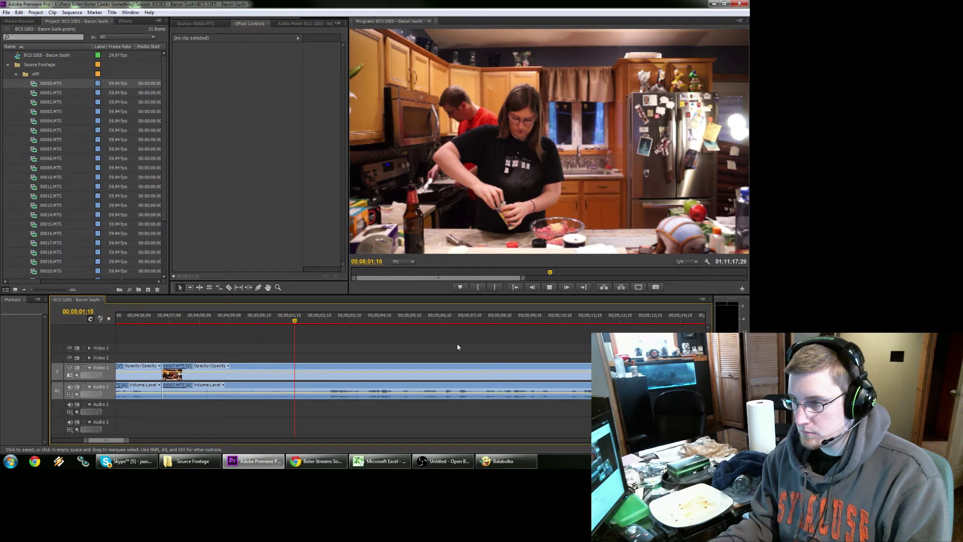
Split 00007.MTS at 00;05;02;17, ripple-delete the piece between the 00;04;57;01 cut and this one, and play back the join.
{"action": "key", "text": "space"}
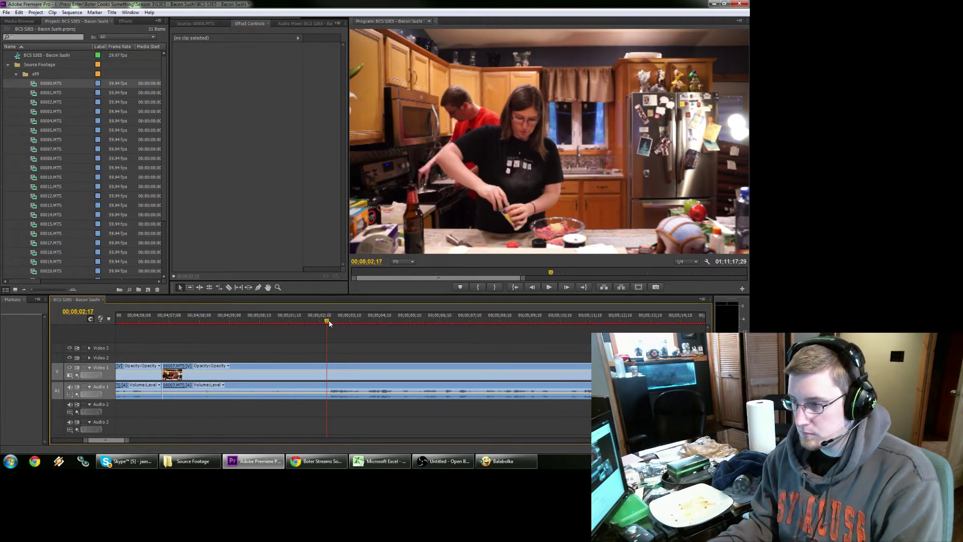
{"action": "key", "text": "ctrl+k"}
{"action": "left_click_drag", "start_coordinate": [276, 414], "coordinate": [244, 336]}
{"action": "key", "text": "shift+Delete"}
{"action": "left_click", "coordinate": [131, 314]}
{"action": "key", "text": "space"}
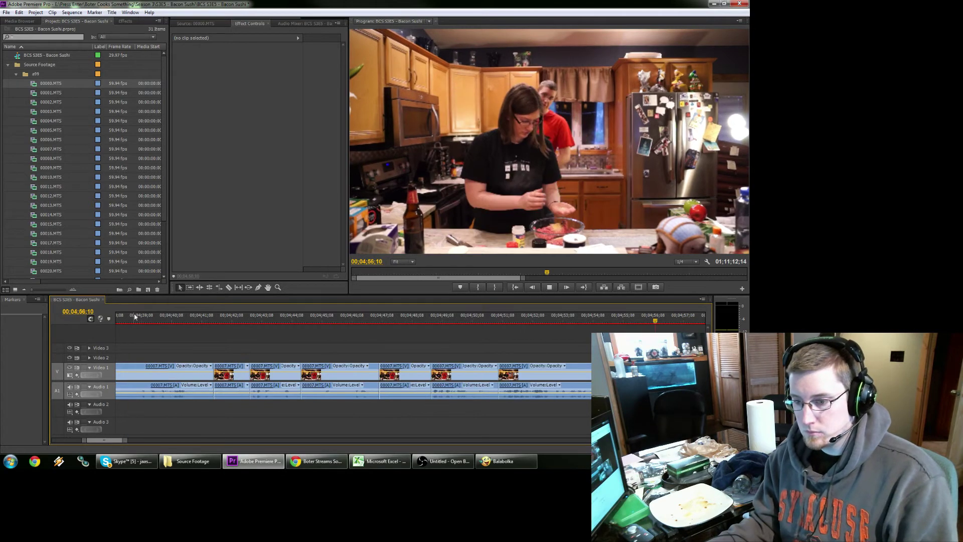
Split 00007.MTS at 00;05;04;15 and 00;05;05;17.
{"action": "left_click", "coordinate": [318, 323]}
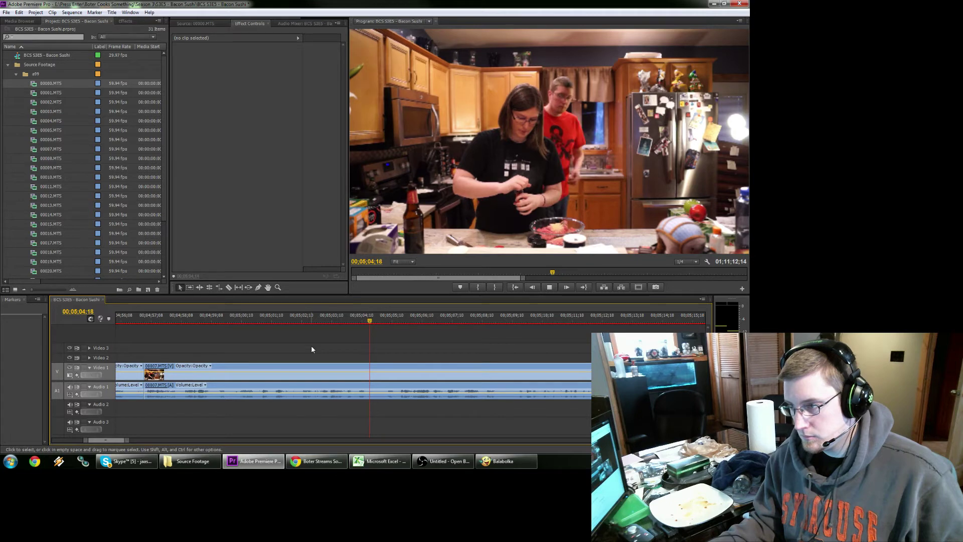
{"action": "left_click", "coordinate": [365, 322]}
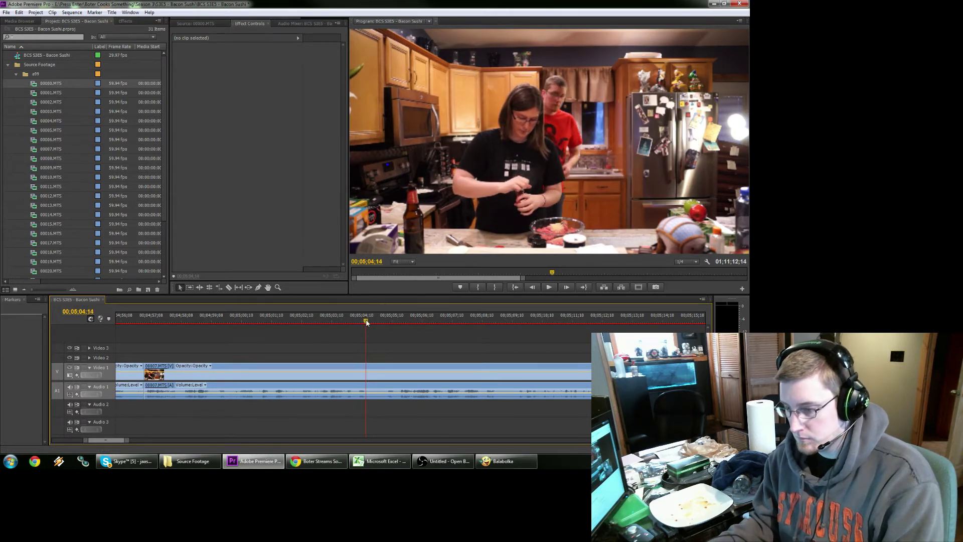
{"action": "key", "text": "Right"}
{"action": "key", "text": "ctrl+k"}
{"action": "left_click_drag", "start_coordinate": [372, 326], "coordinate": [400, 324]}
{"action": "key", "text": "ctrl+k"}
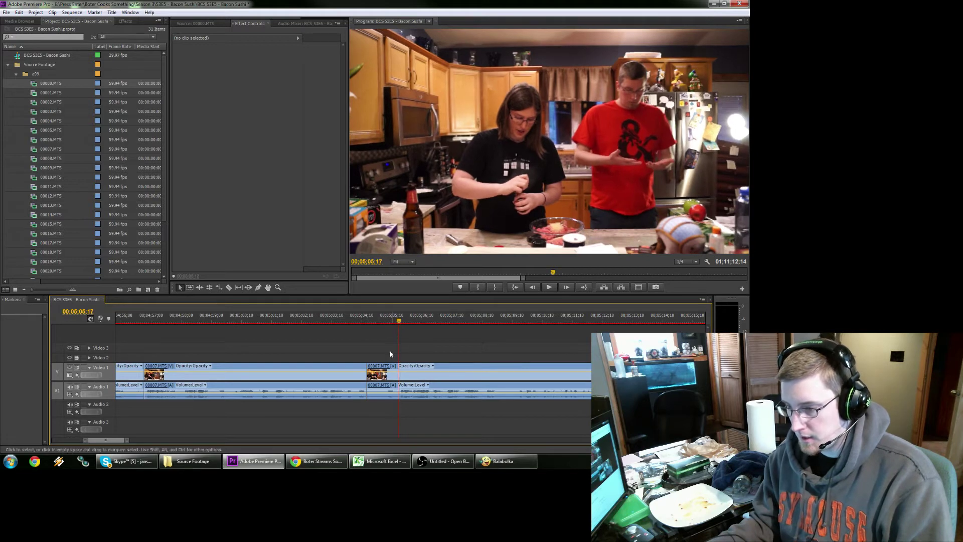
Ripple-delete the piece between the 00;05;04;15 and 00;05;05;17 cuts, and move the playhead back to 00;05;03;22.
{"action": "left_click", "coordinate": [383, 373]}
{"action": "key", "text": "shift+Delete"}
{"action": "left_click", "coordinate": [344, 321]}
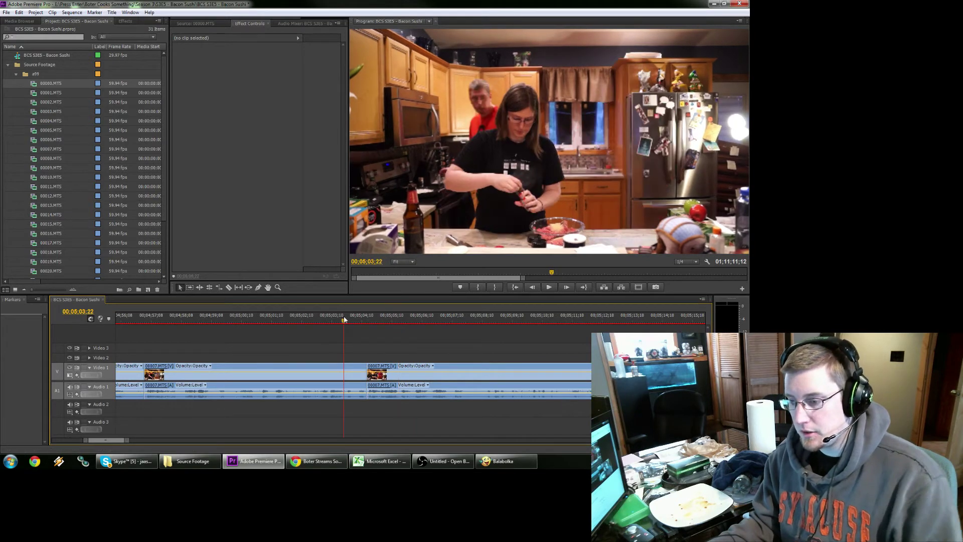
Play back across the join and split 00007.MTS at 00;05;16;22.
{"action": "key", "text": "space"}
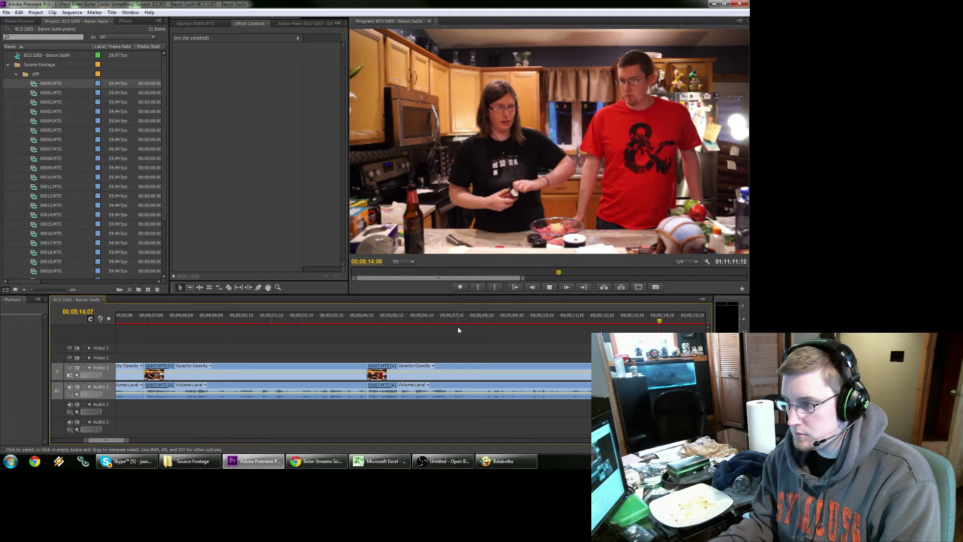
{"action": "key", "text": "space"}
{"action": "key", "text": "ctrl+k"}
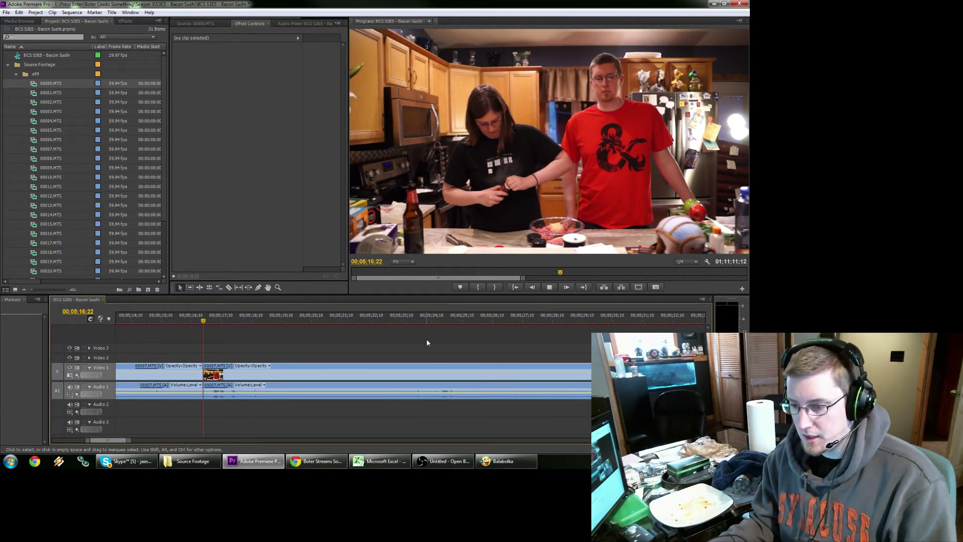
Split 00007.MTS at 00;05;26;15, ripple-delete the piece between the 00;05;16;22 cut and this one, and play back the join.
{"action": "key", "text": "space"}
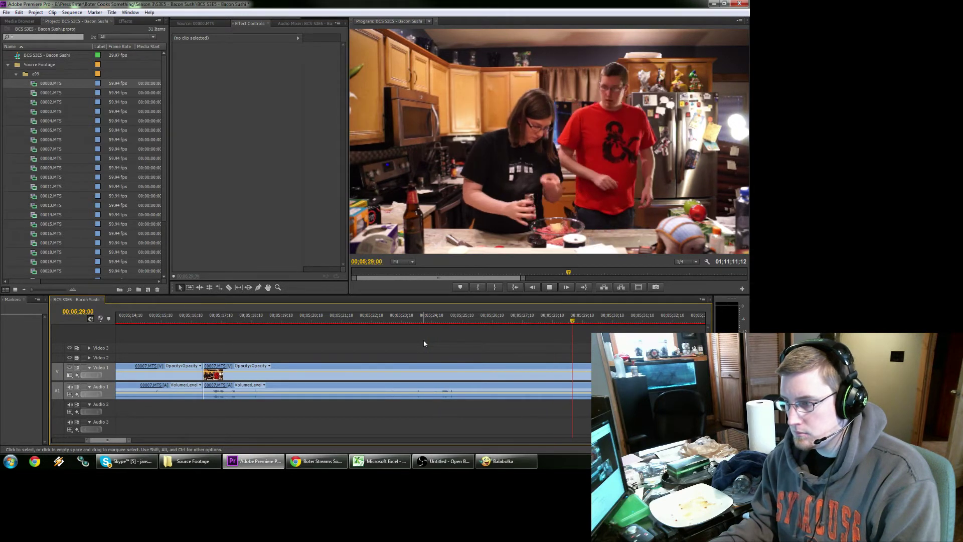
{"action": "left_click_drag", "start_coordinate": [446, 323], "coordinate": [498, 325]}
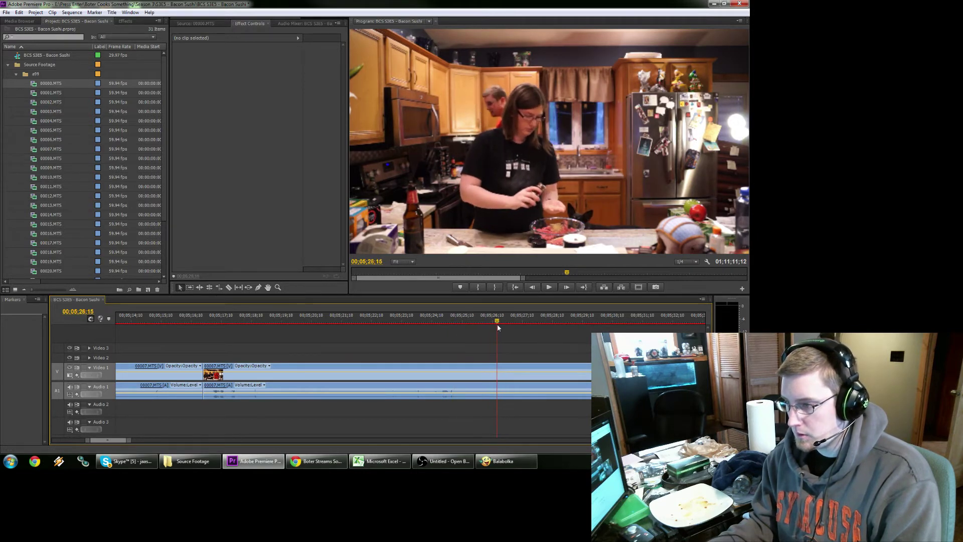
{"action": "key", "text": "ctrl+k"}
{"action": "left_click_drag", "start_coordinate": [362, 360], "coordinate": [331, 401]}
{"action": "key", "text": "shift+Delete"}
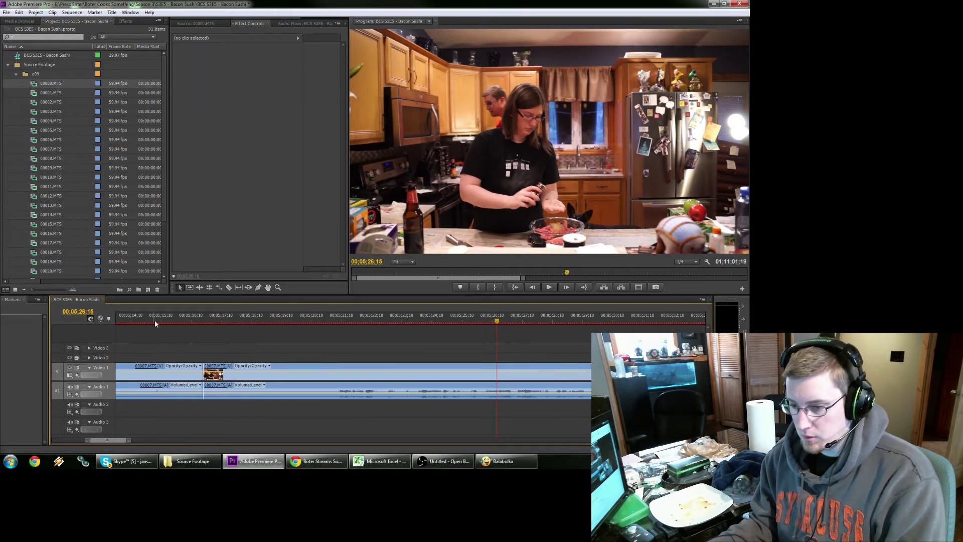
{"action": "left_click", "coordinate": [169, 320]}
{"action": "key", "text": "space"}
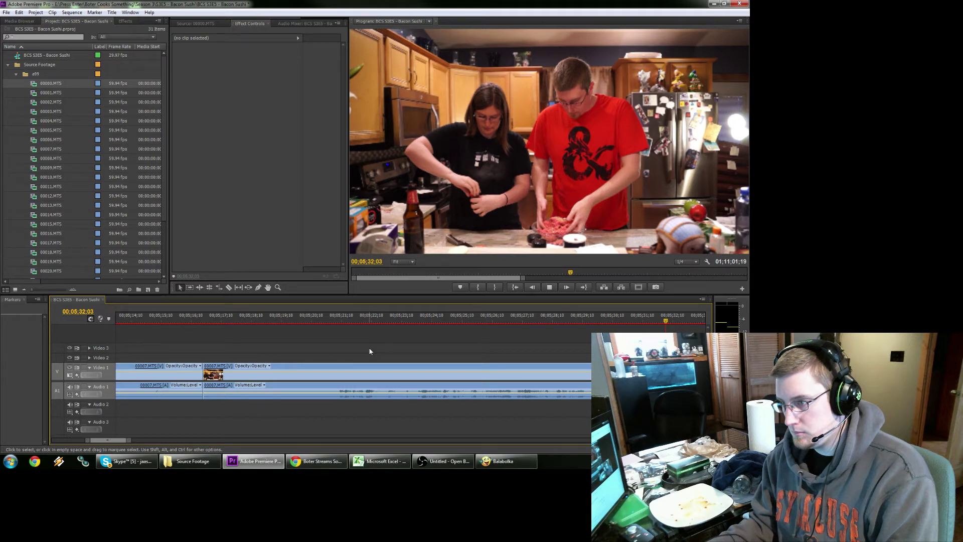
Split 00007.MTS at 00;05;34;26 and about a second further on, ripple-delete the piece between, and play back the join.
{"action": "left_click", "coordinate": [216, 322]}
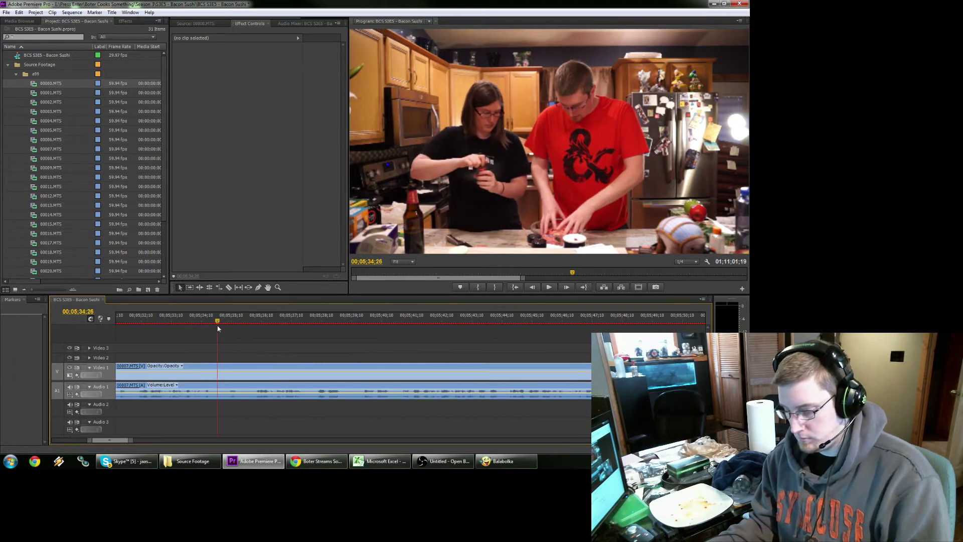
{"action": "key", "text": "ctrl+k"}
{"action": "left_click_drag", "start_coordinate": [218, 327], "coordinate": [225, 416]}
{"action": "key", "text": "ctrl+k"}
{"action": "key", "text": "shift+Delete"}
{"action": "left_click", "coordinate": [203, 320]}
{"action": "key", "text": "space"}
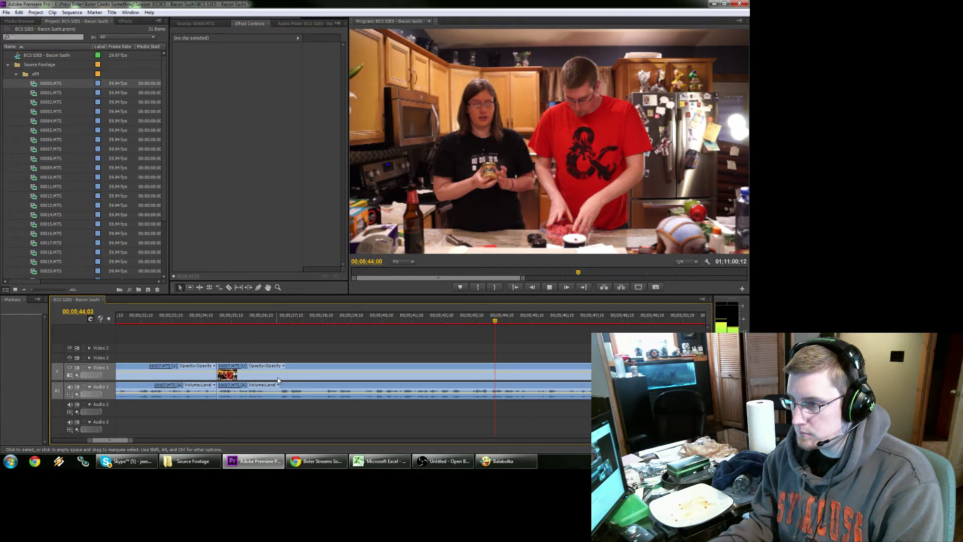
Split 00007.MTS at 00;05;50;01 and play on from the cut.
{"action": "left_click", "coordinate": [206, 322]}
{"action": "left_click_drag", "start_coordinate": [206, 323], "coordinate": [222, 324]}
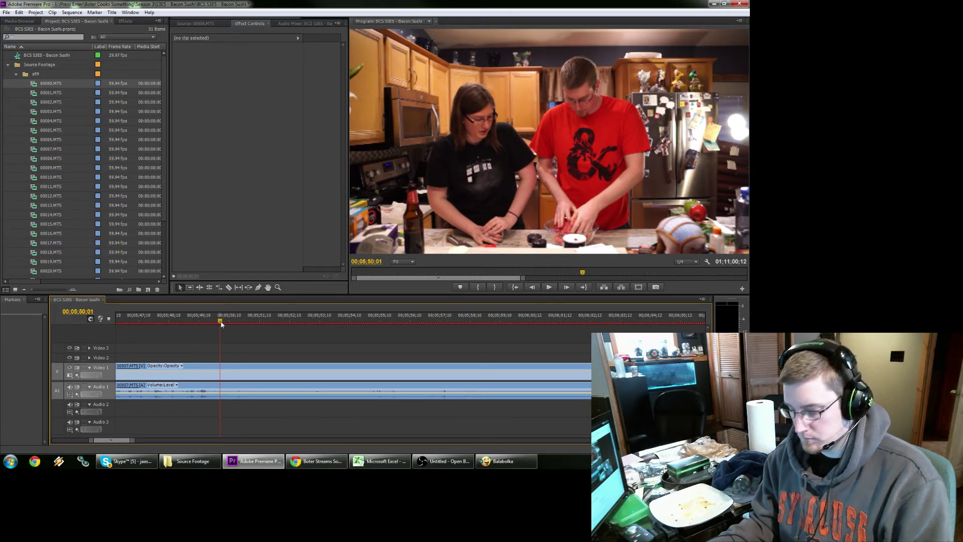
{"action": "key", "text": "ctrl+k"}
{"action": "key", "text": "space"}
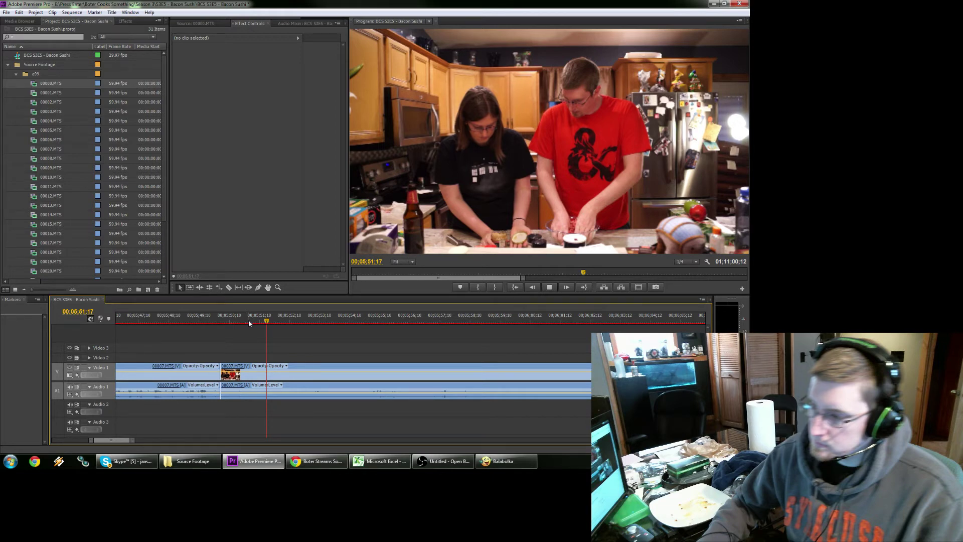
Split 00007.MTS at 00;06;03;28, 00;06;04;15 and 00;06;06;16.
{"action": "key", "text": "space"}
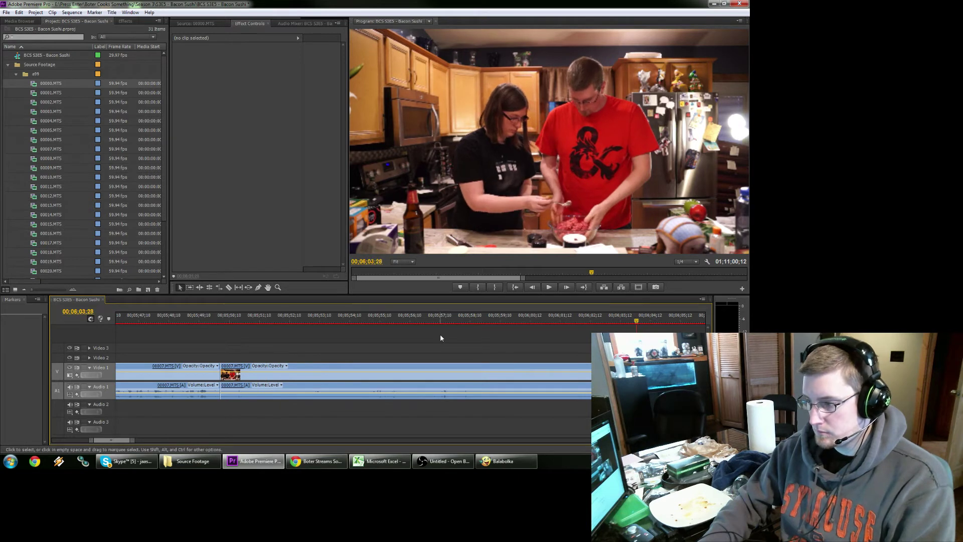
{"action": "key", "text": "space"}
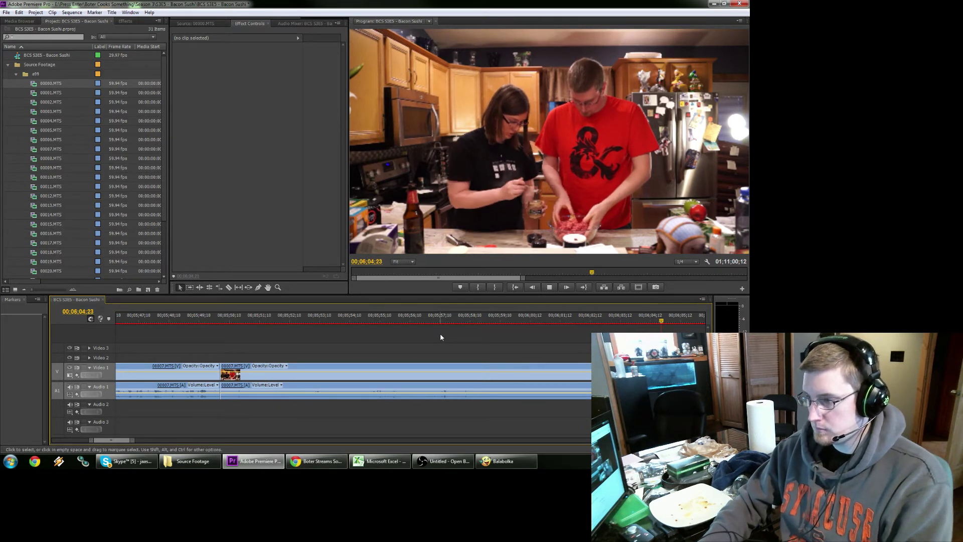
{"action": "key", "text": "space"}
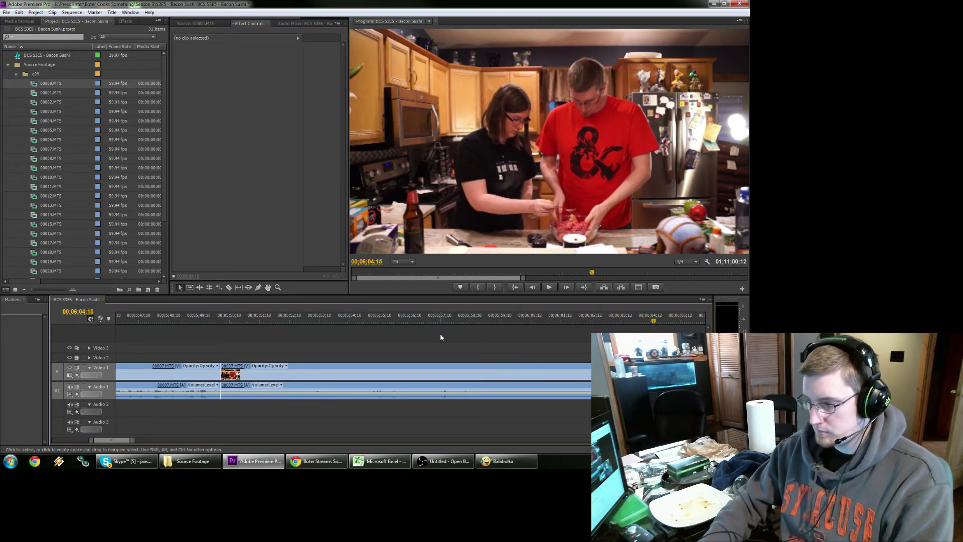
{"action": "key", "text": "space"}
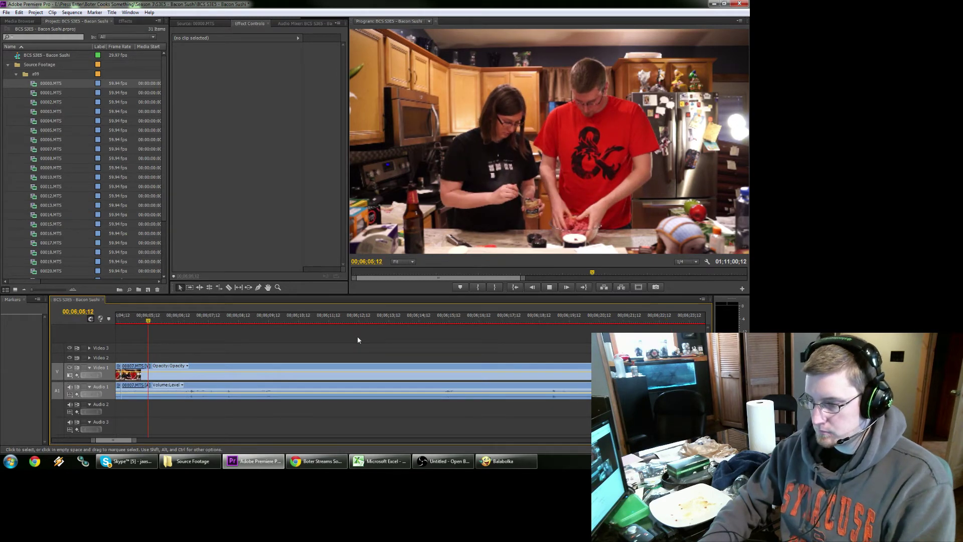
{"action": "scroll", "coordinate": [357, 334], "scroll_direction": "up", "scroll_amount": 3}
{"action": "left_click", "coordinate": [279, 322]}
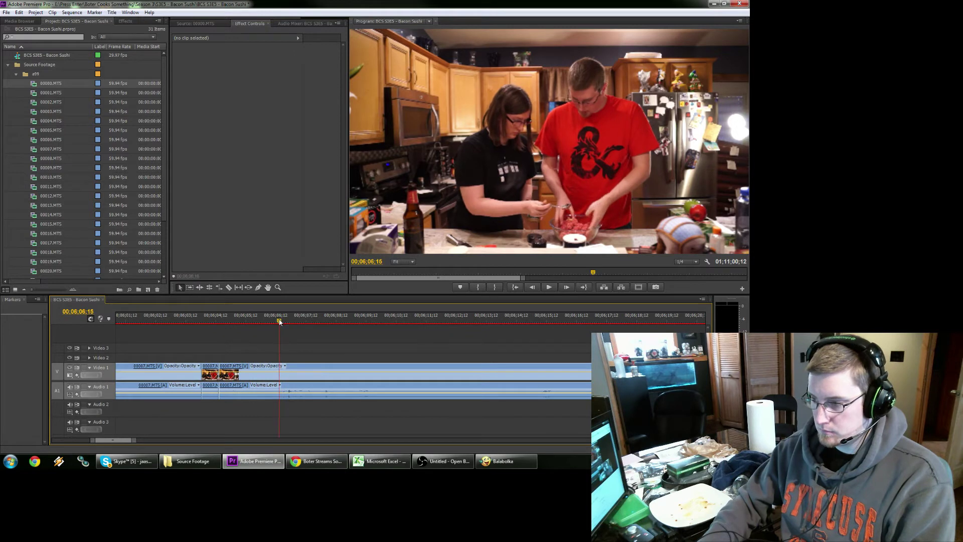
{"action": "key", "text": "Right"}
{"action": "key", "text": "ctrl+k"}
{"action": "scroll", "coordinate": [273, 362], "scroll_direction": "up", "scroll_amount": 2}
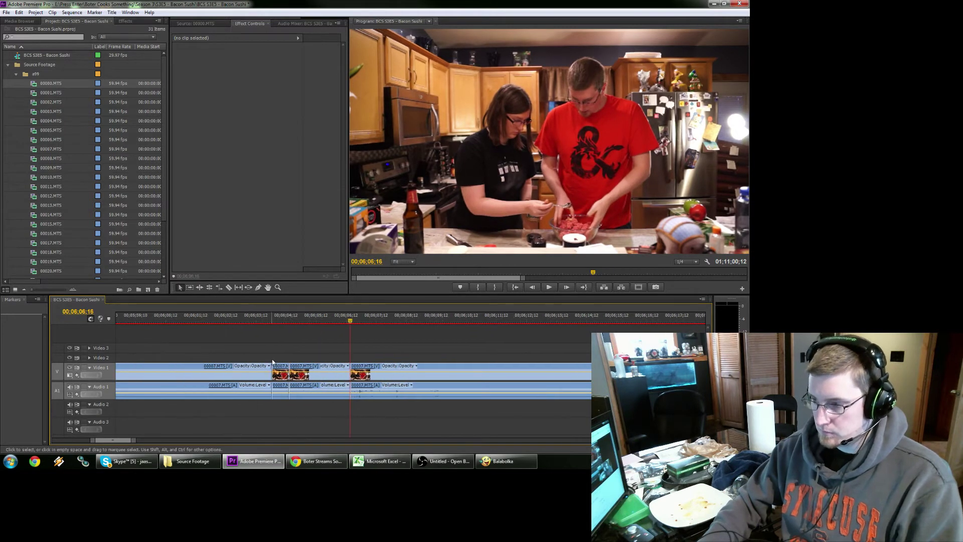
Ripple-delete the piece of 00007.MTS between the 00;05;50;01 and 00;06;03;28 cuts.
{"action": "scroll", "coordinate": [272, 362], "scroll_direction": "up", "scroll_amount": 3}
{"action": "left_click", "coordinate": [398, 396]}
{"action": "left_click_drag", "start_coordinate": [266, 341], "coordinate": [221, 403]}
{"action": "key", "text": "shift+Delete"}
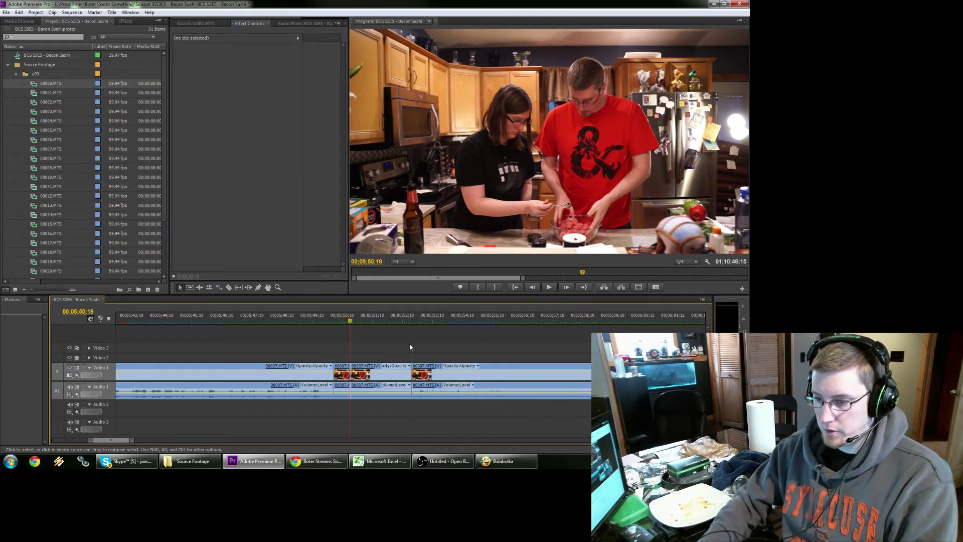
Ripple-delete the two-second piece starting at the 00;05;50;18 cut and play back across the join.
{"action": "mouse_move", "coordinate": [409, 322]}
{"action": "left_mouse_down"}
{"action": "mouse_move", "coordinate": [421, 323]}
{"action": "mouse_move", "coordinate": [407, 323]}
{"action": "left_mouse_up"}
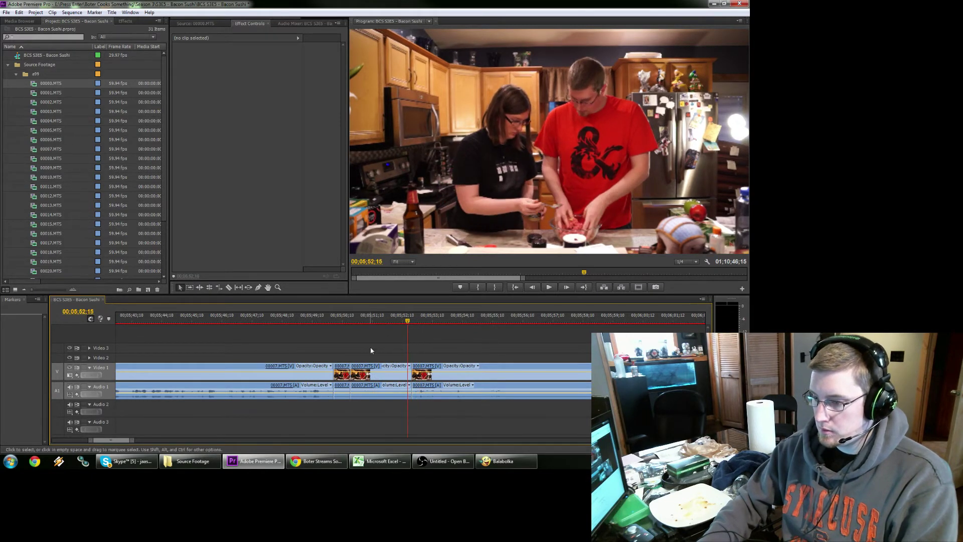
{"action": "key", "text": "space"}
{"action": "left_click", "coordinate": [294, 319]}
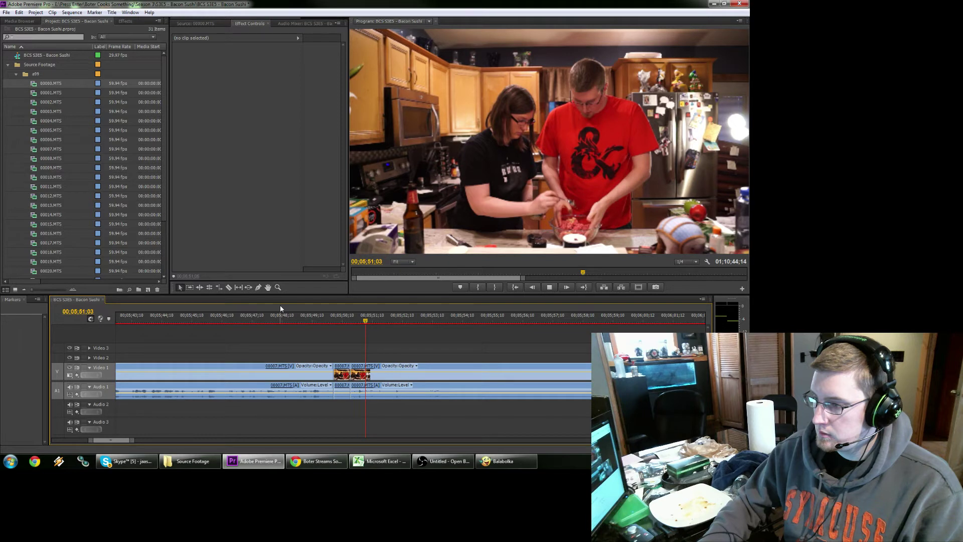
Split 00007.MTS at 00;05;53;21 and 00;06;05;19, ripple-delete the piece between these cuts, and play back the join.
{"action": "key", "text": "ctrl+k"}
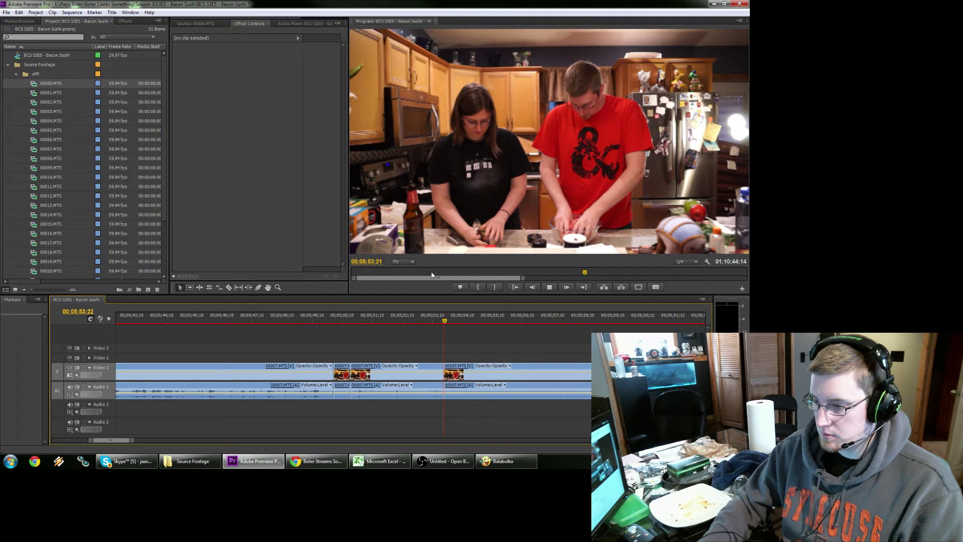
{"action": "key", "text": "space"}
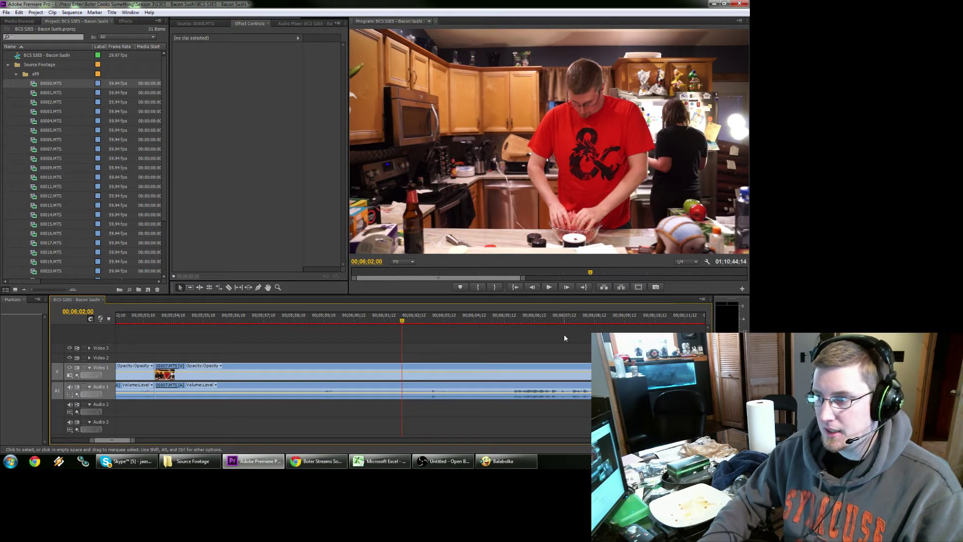
{"action": "key", "text": "space"}
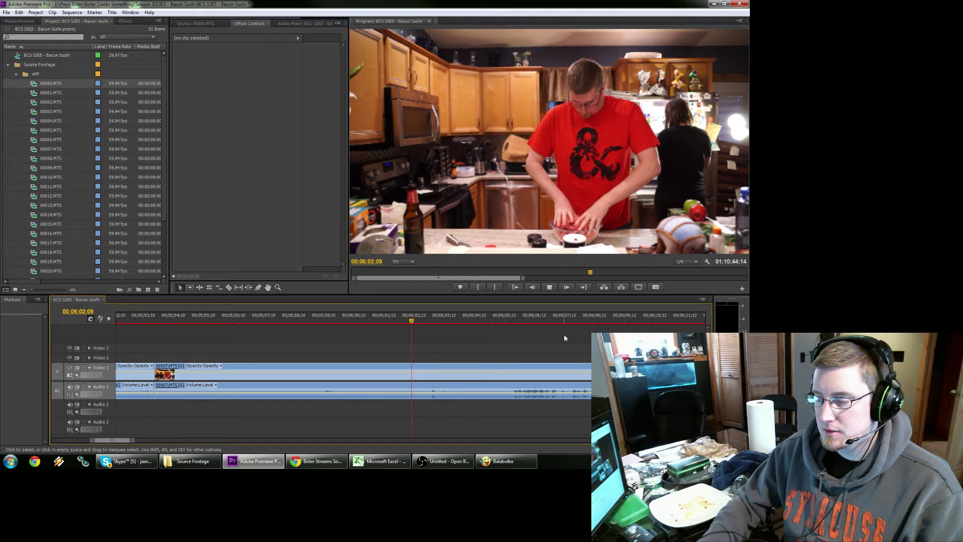
{"action": "left_click", "coordinate": [486, 321]}
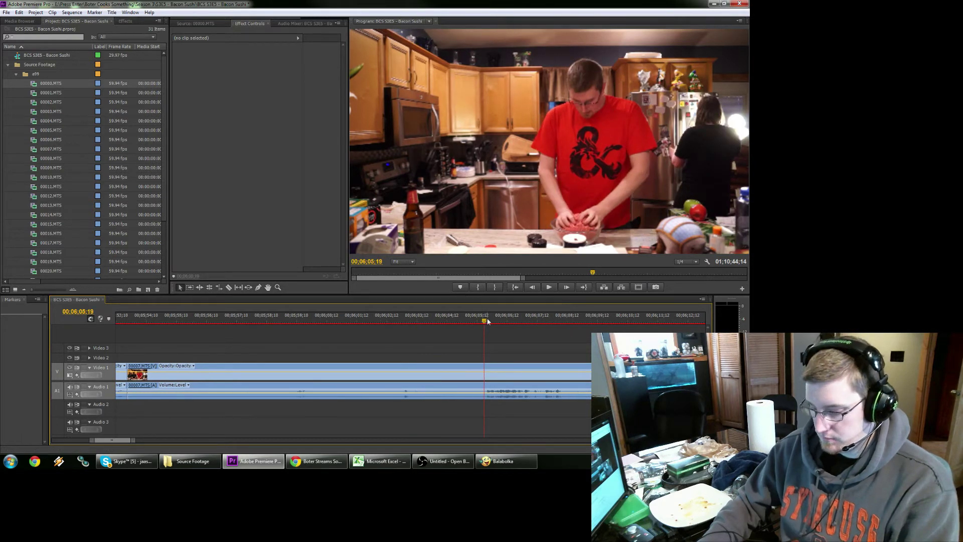
{"action": "key", "text": "ctrl+k"}
{"action": "left_click_drag", "start_coordinate": [446, 348], "coordinate": [307, 379]}
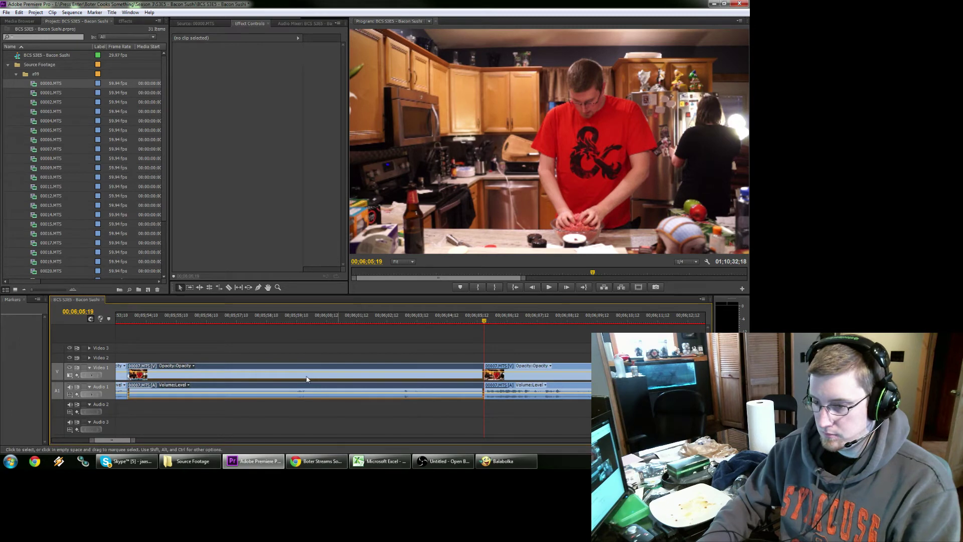
{"action": "key", "text": "shift+Delete"}
{"action": "left_click", "coordinate": [161, 321]}
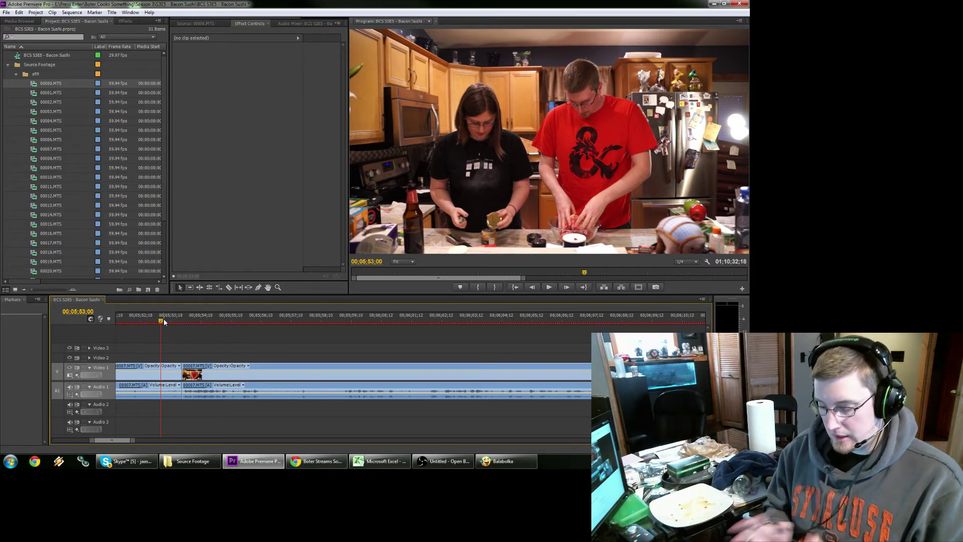
{"action": "key", "text": "space"}
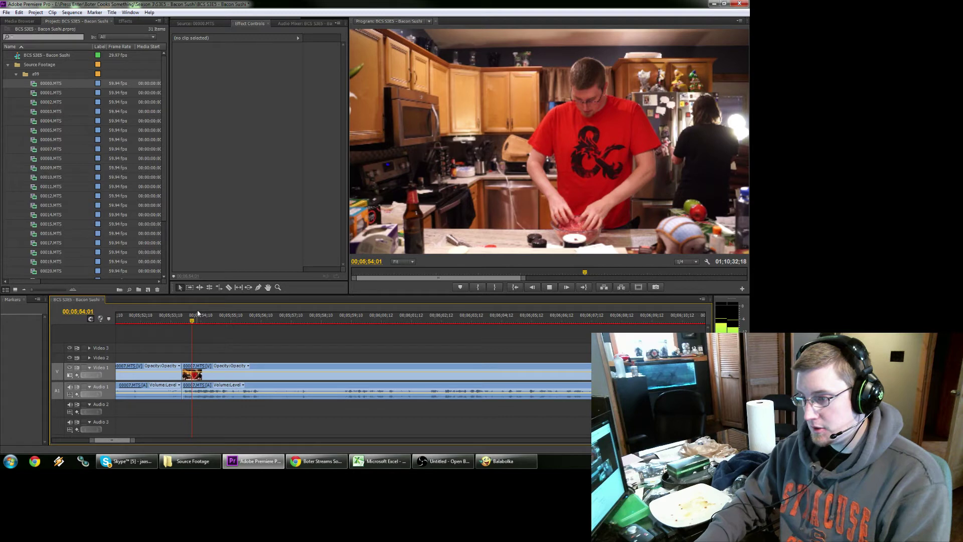
Split 00007.MTS at 00;06;02;11 and 00;05;56;12, ripple-delete the piece between, and play back across the join.
{"action": "key", "text": "space"}
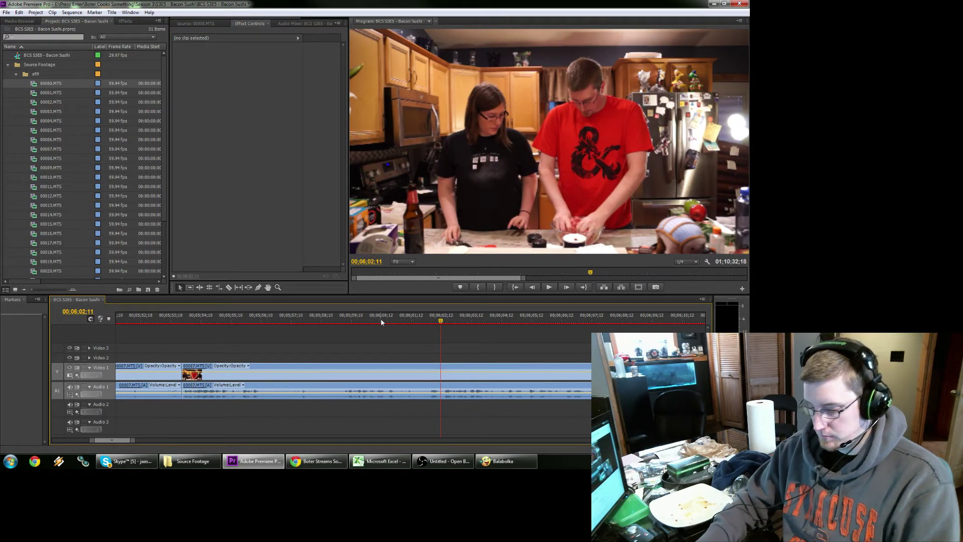
{"action": "key", "text": "ctrl+k"}
{"action": "left_click", "coordinate": [261, 319]}
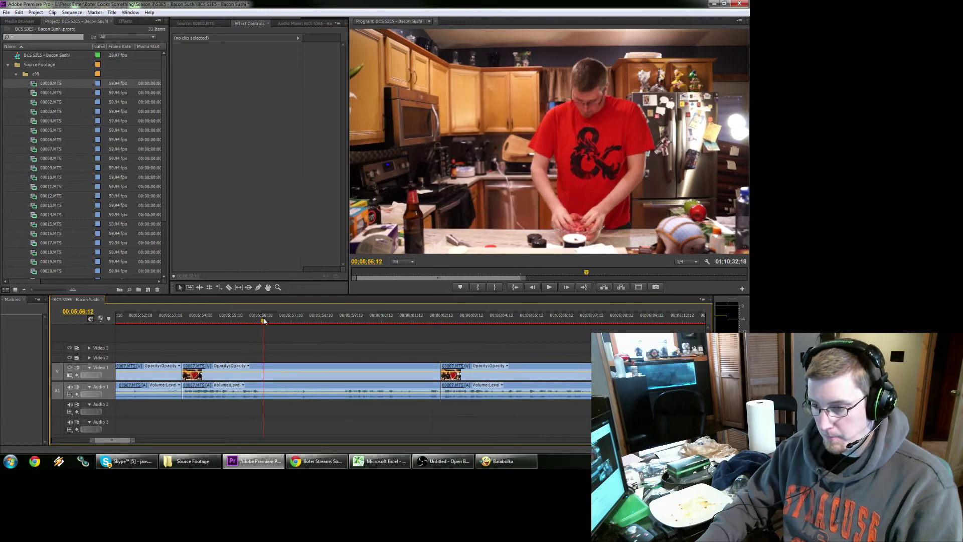
{"action": "key", "text": "ctrl+k"}
{"action": "key", "text": "shift+Delete"}
{"action": "left_click", "coordinate": [229, 317]}
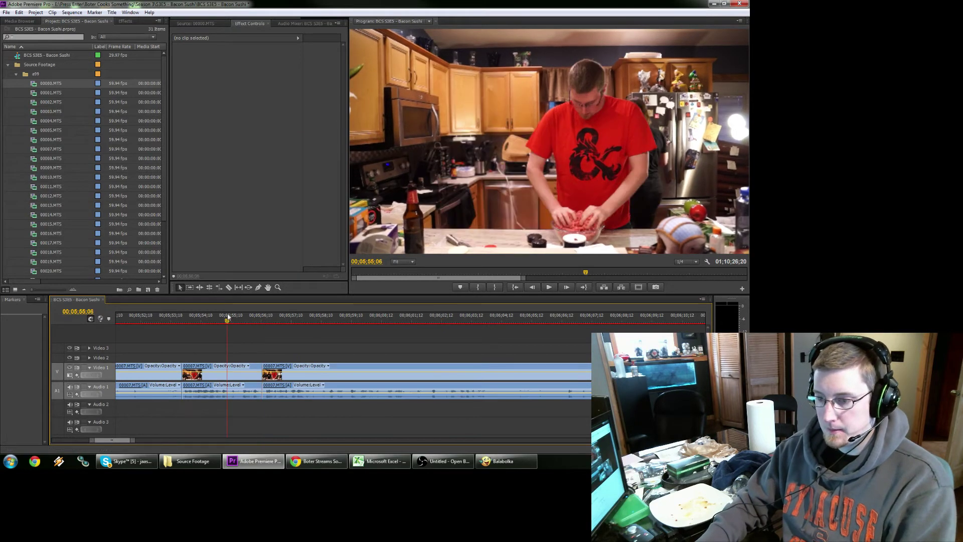
{"action": "key", "text": "space"}
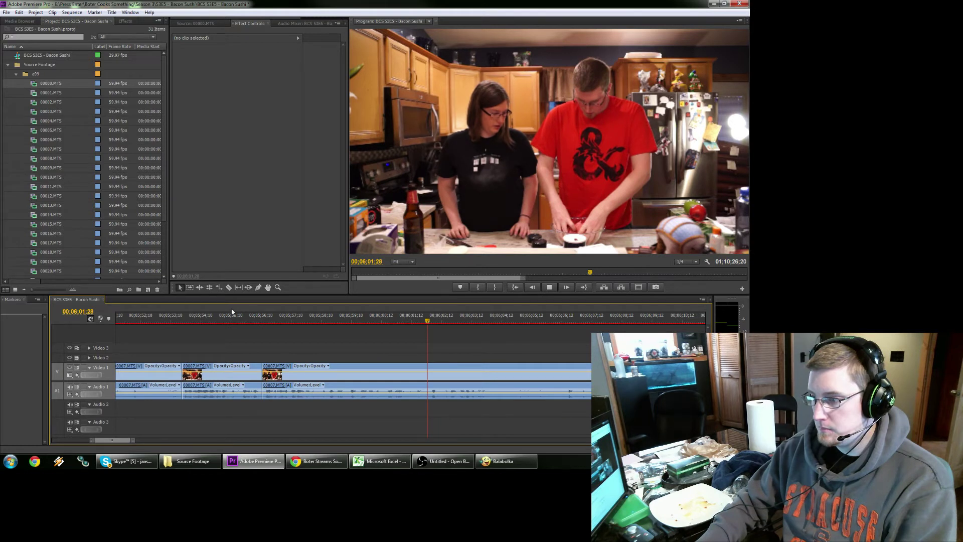
Stop playback, step back a few frames and split 00007.MTS at 00;06;04;00.
{"action": "key", "text": "space"}
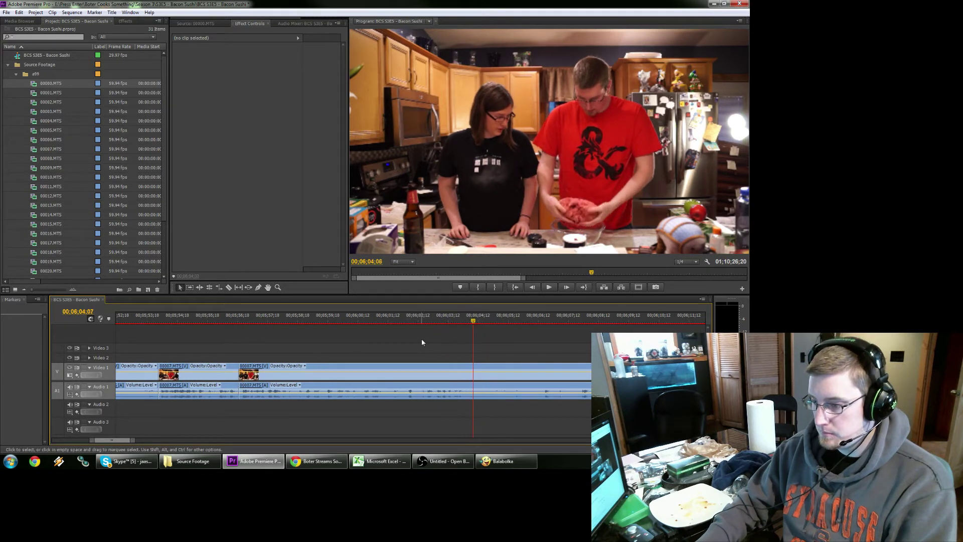
{"action": "key", "text": "Left"}
{"action": "key", "text": "Left"}
{"action": "key", "text": "Left"}
{"action": "key", "text": "Left"}
{"action": "key", "text": "Left"}
{"action": "key", "text": "Left"}
{"action": "key", "text": "Left"}
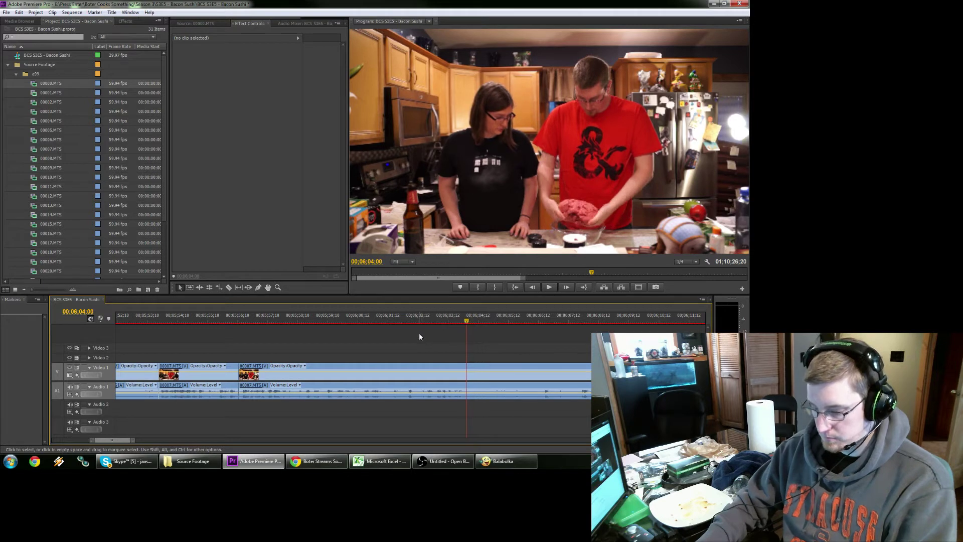
{"action": "key", "text": "ctrl+k"}
Review the footage after the 00;06;04;00 cut by playing and scrubbing, and split 00007.MTS at 00;07;07;01.
{"action": "key", "text": "space"}
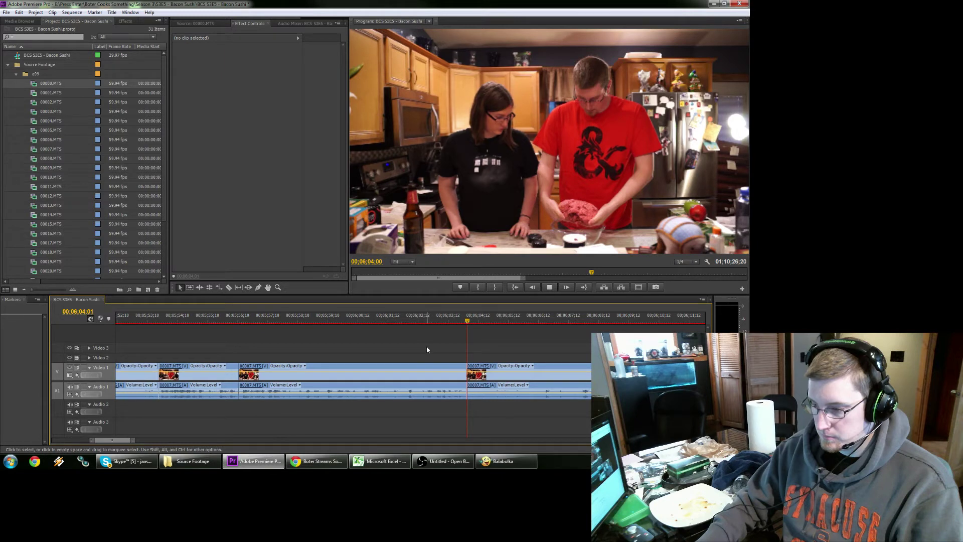
{"action": "scroll", "coordinate": [423, 339], "scroll_direction": "down", "scroll_amount": 5}
{"action": "left_click_drag", "start_coordinate": [378, 324], "coordinate": [235, 333]}
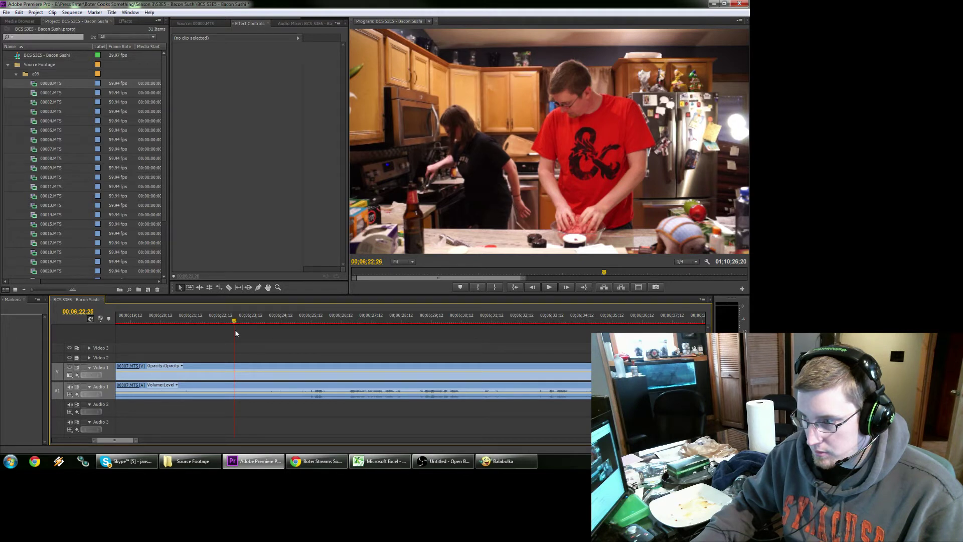
{"action": "left_click_drag", "start_coordinate": [236, 333], "coordinate": [132, 335]}
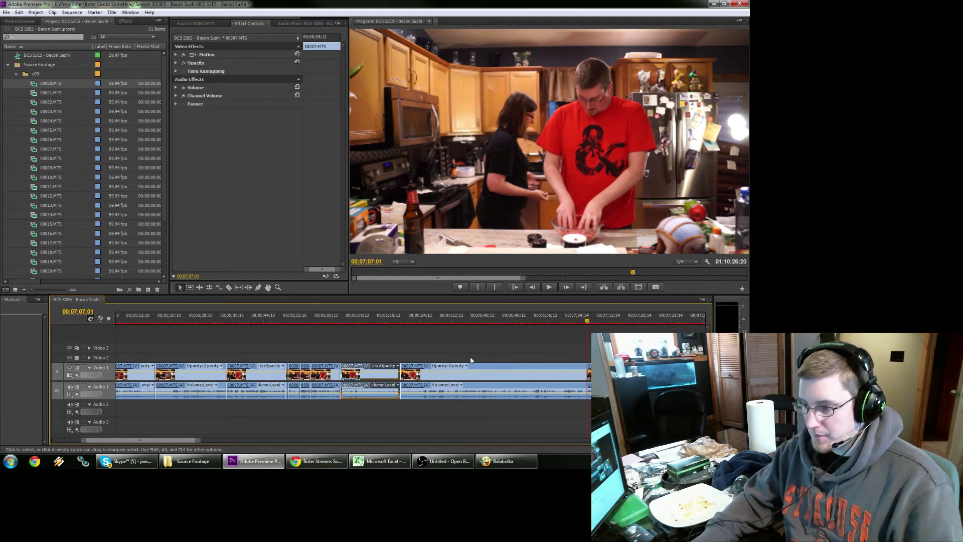
Move the 00007.MTS piece ending at 00;07;07;01 to the end of the sequence and ripple-delete the gap it leaves.
{"action": "key", "text": "backslash"}
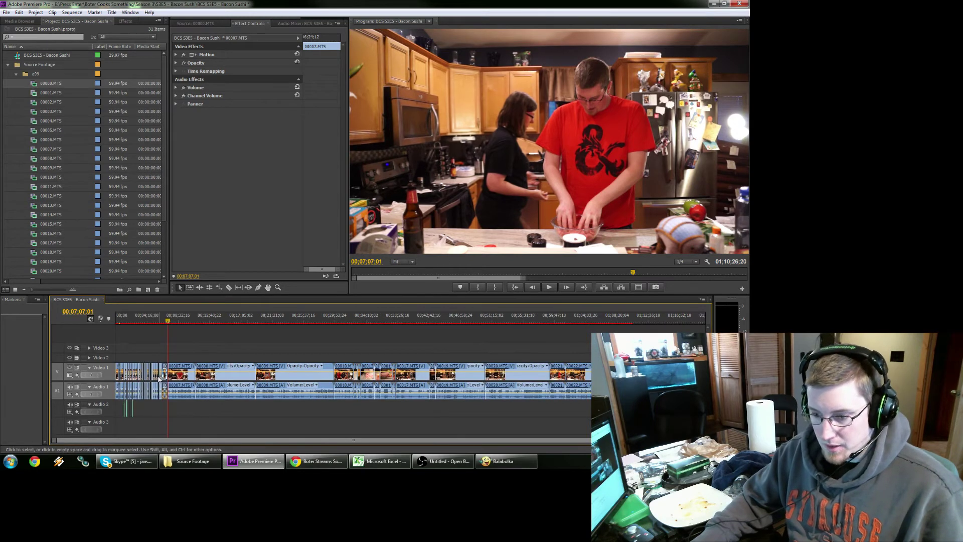
{"action": "left_click_drag", "start_coordinate": [165, 380], "coordinate": [165, 377]}
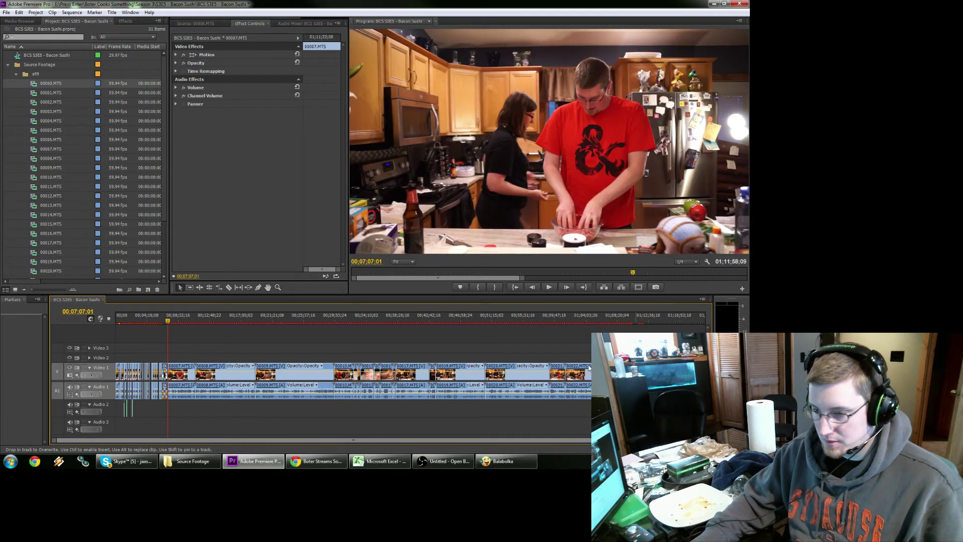
{"action": "key", "text": "z"}
{"action": "left_click", "coordinate": [165, 377]}
{"action": "left_click", "coordinate": [165, 377]}
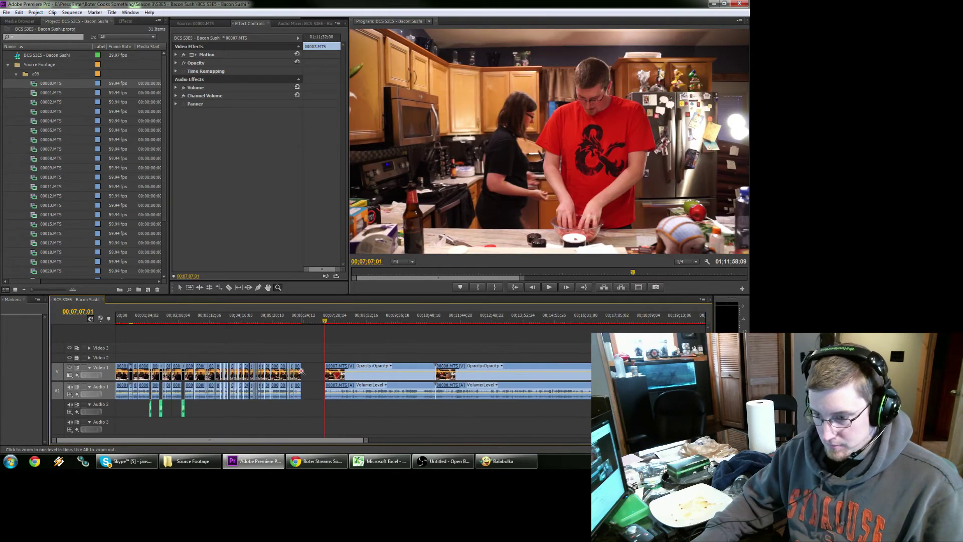
{"action": "left_click", "coordinate": [301, 373]}
{"action": "key", "text": "v"}
{"action": "left_click", "coordinate": [435, 371]}
{"action": "key", "text": "Delete"}
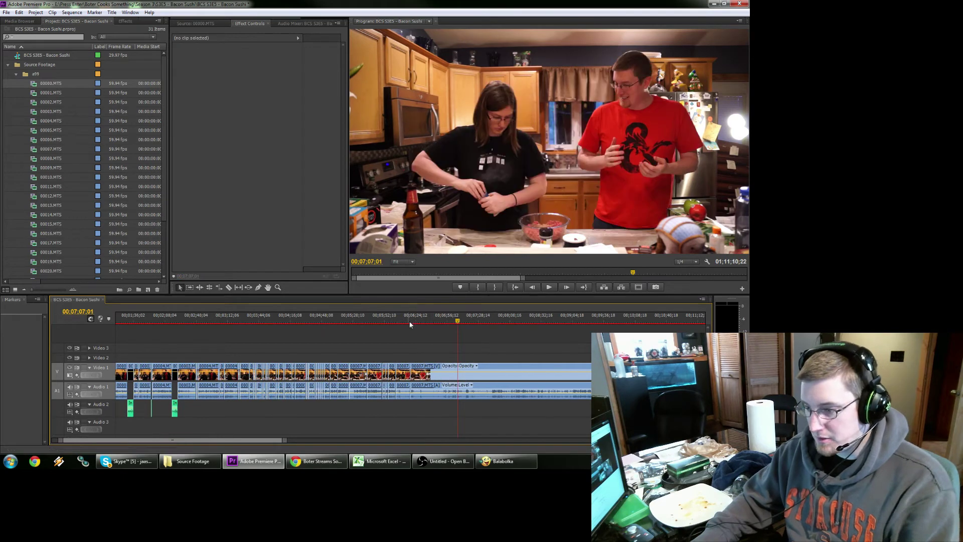
Review the following footage, split 00007.MTS at 00;06;20;07 and ripple-delete the piece just before this cut.
{"action": "left_click", "coordinate": [410, 322]}
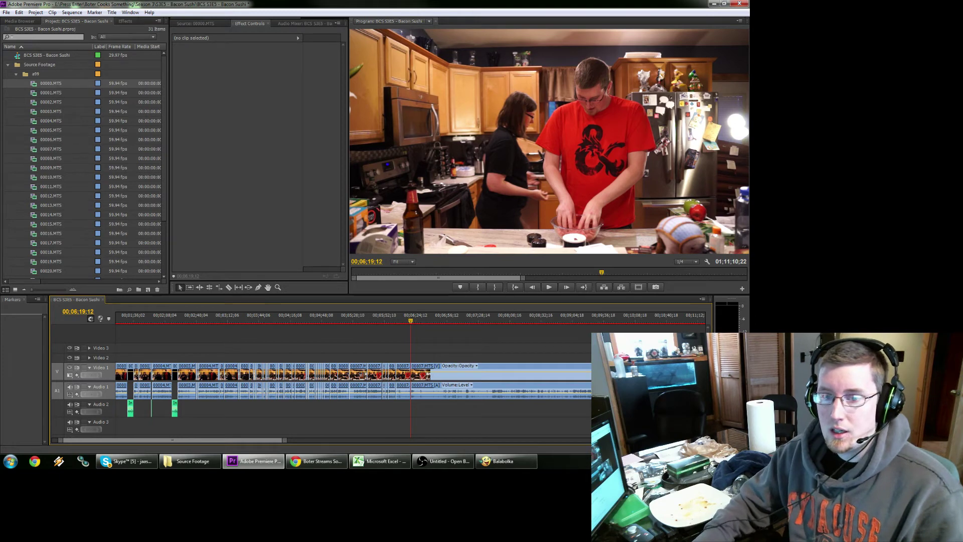
{"action": "left_click", "coordinate": [406, 317]}
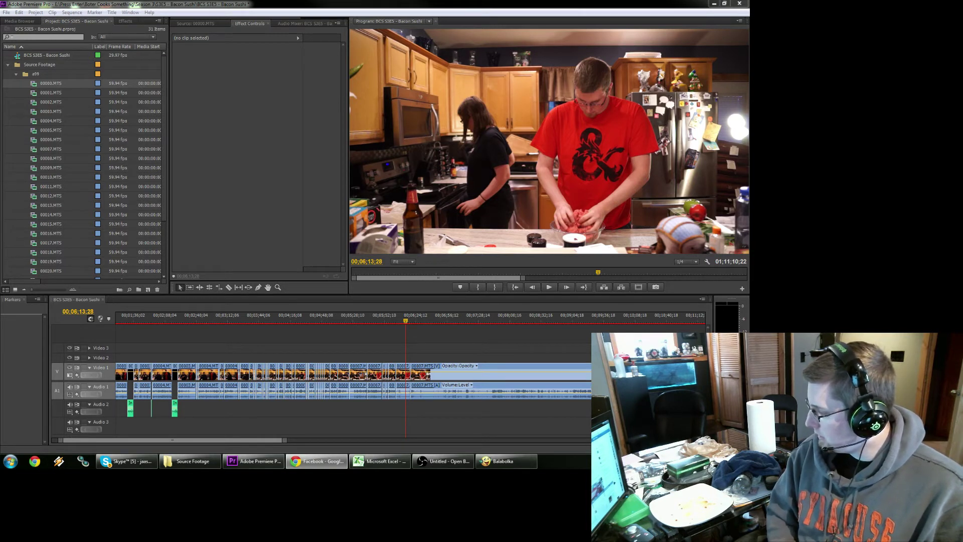
{"action": "left_click", "coordinate": [472, 349]}
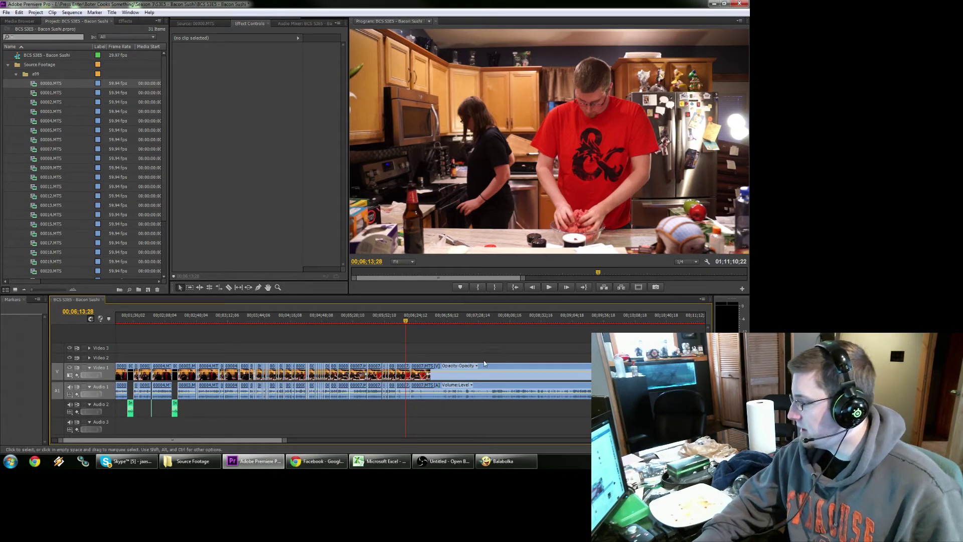
{"action": "key", "text": "space"}
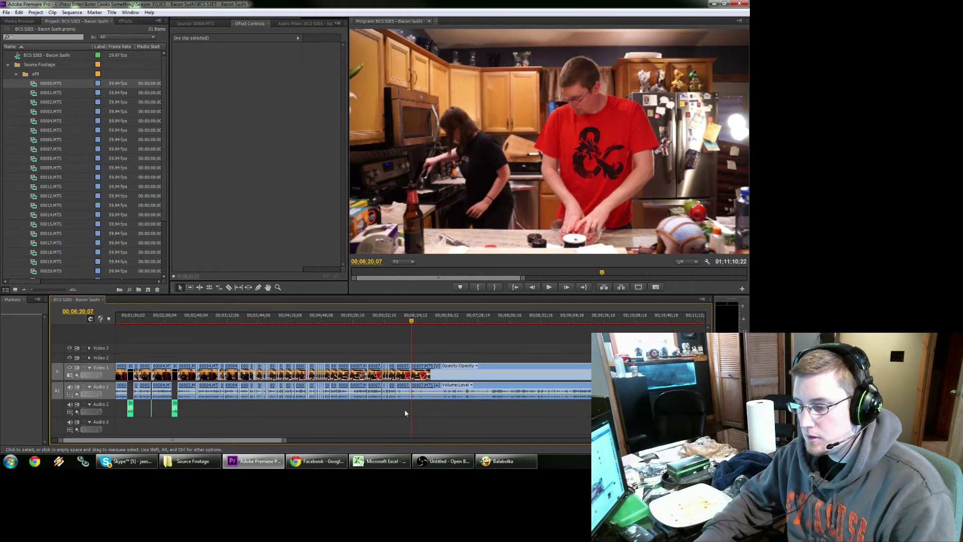
{"action": "key", "text": "z"}
{"action": "left_click", "coordinate": [390, 412]}
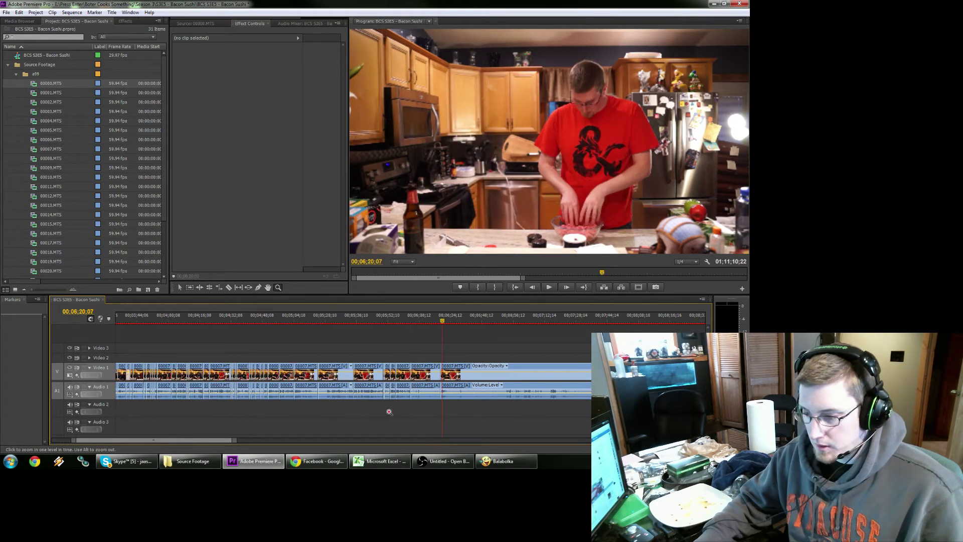
{"action": "left_click", "coordinate": [419, 367]}
{"action": "left_click", "coordinate": [389, 321]}
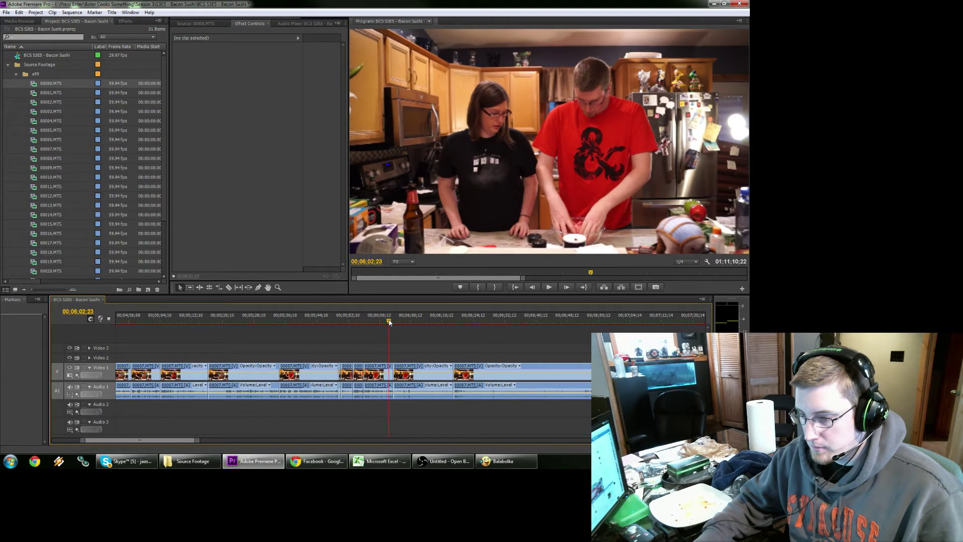
{"action": "left_click", "coordinate": [417, 374]}
{"action": "key", "text": "shift+Delete"}
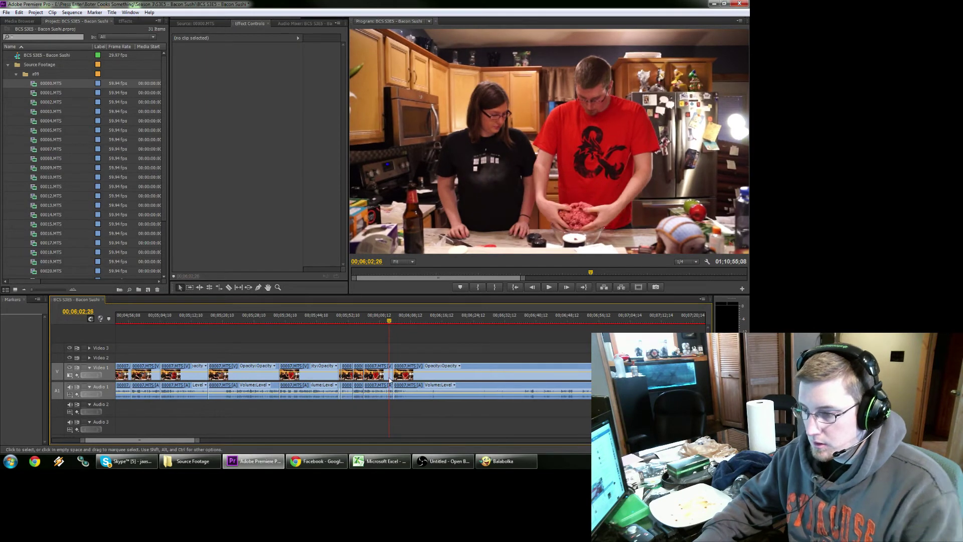
Play back across the join, step back a few frames and split 00007.MTS at 00;06;06;23.
{"action": "key", "text": "space"}
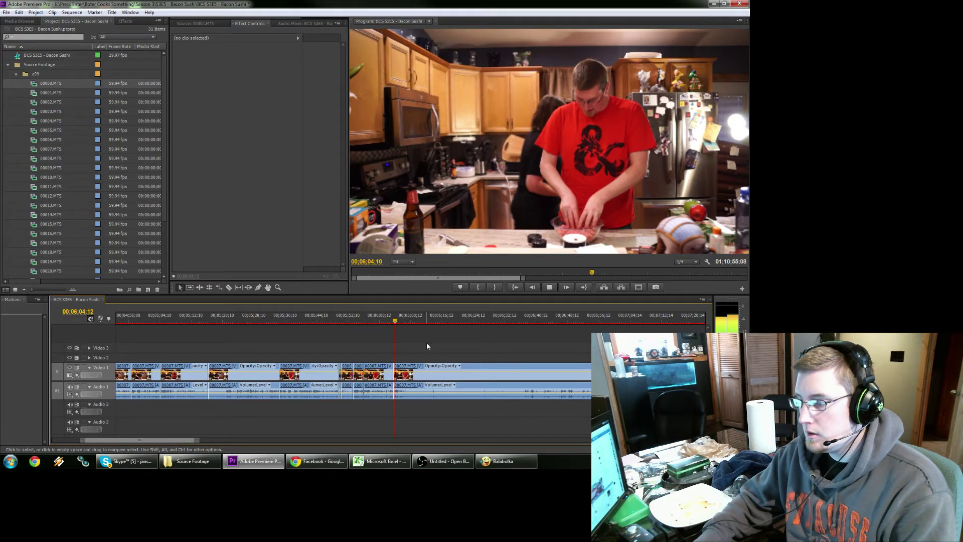
{"action": "key", "text": "space"}
{"action": "key", "text": "Left"}
{"action": "key", "text": "Left"}
{"action": "key", "text": "Left"}
{"action": "key", "text": "Left"}
{"action": "key", "text": "Left"}
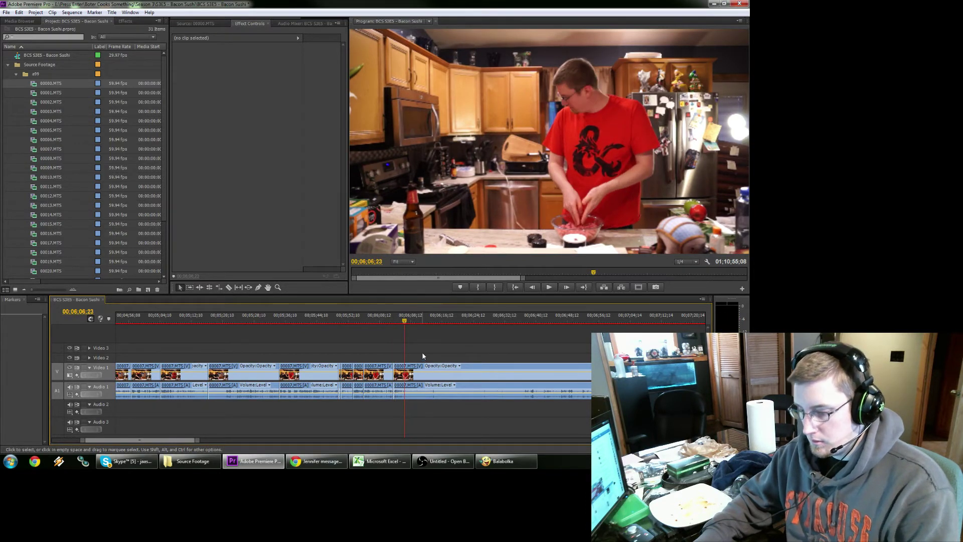
{"action": "key", "text": "ctrl+k"}
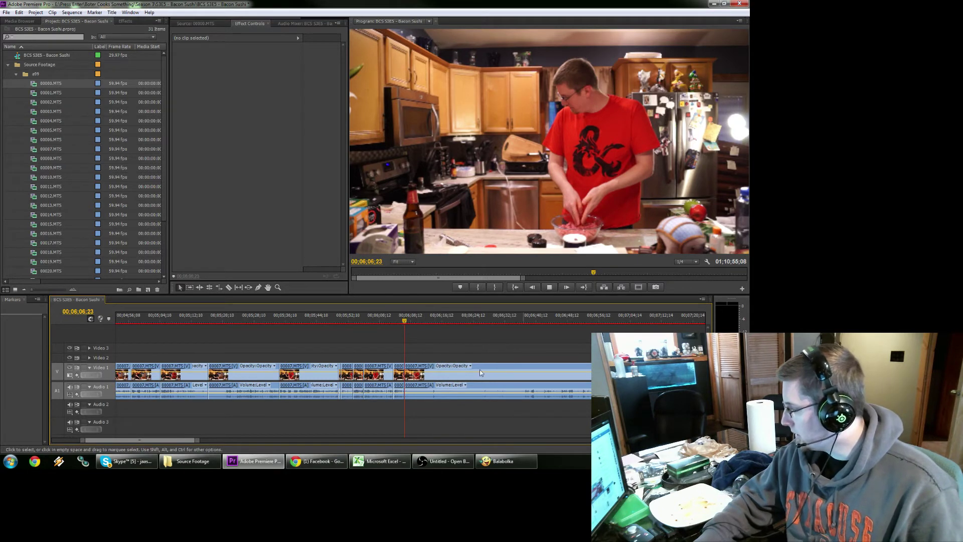
Split 00007.MTS at 00;06;08;22, ripple-delete the piece back to 00;06;06;23, and return the playhead to before the join.
{"action": "key", "text": "space"}
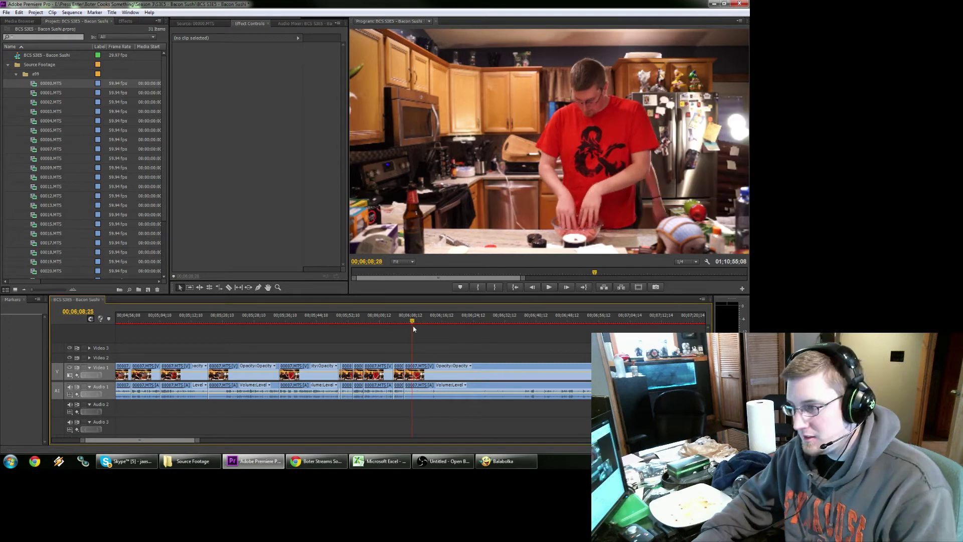
{"action": "mouse_move", "coordinate": [411, 324]}
{"action": "left_mouse_down"}
{"action": "mouse_move", "coordinate": [403, 326]}
{"action": "mouse_move", "coordinate": [412, 329]}
{"action": "left_mouse_up"}
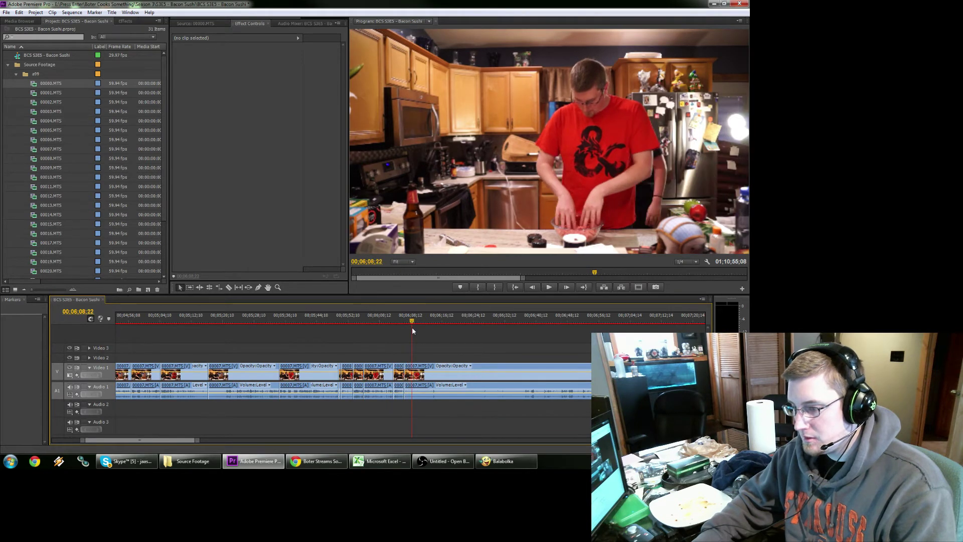
{"action": "key", "text": "ctrl+k"}
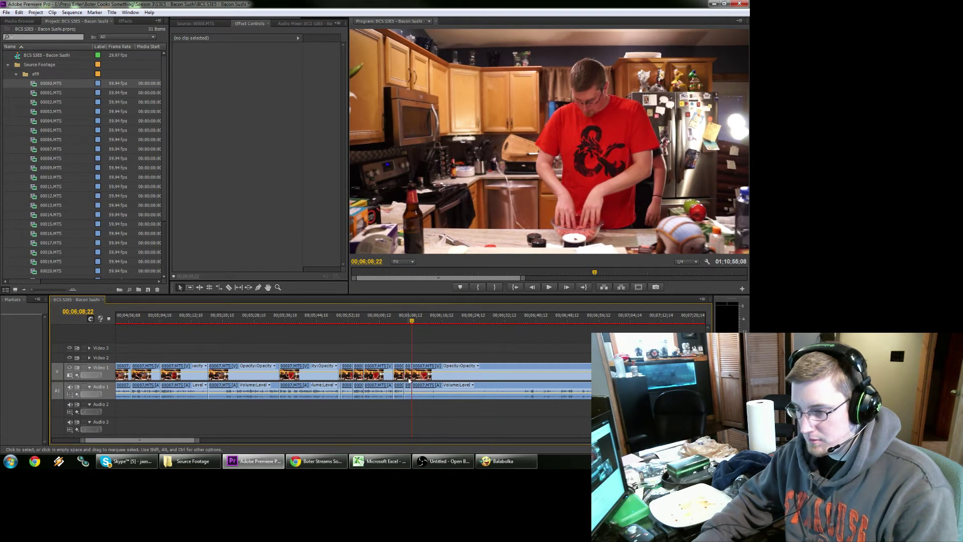
{"action": "left_click", "coordinate": [409, 375]}
{"action": "key", "text": "shift+Delete"}
{"action": "left_click", "coordinate": [398, 312]}
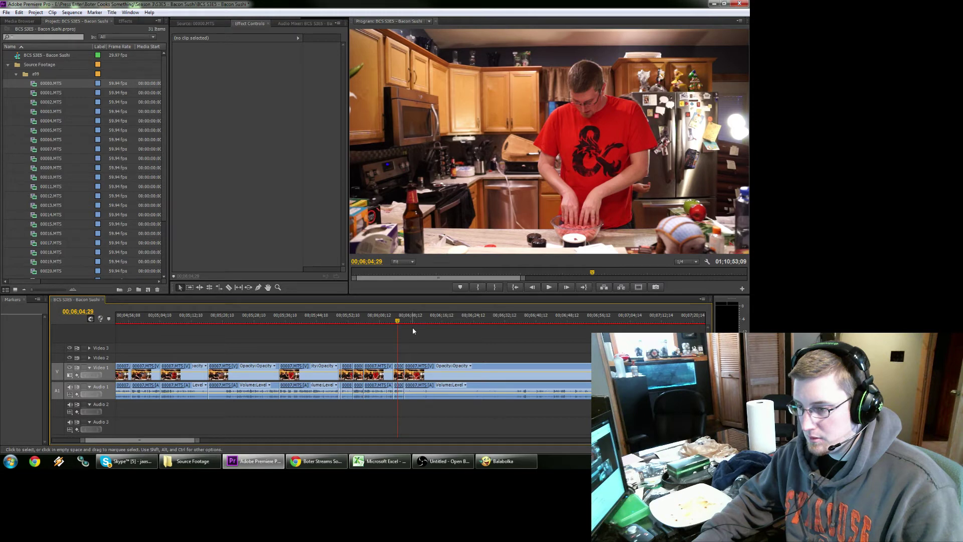
Review the footage after the join and split 00007.MTS at 00;06;13;03.
{"action": "left_click", "coordinate": [429, 331]}
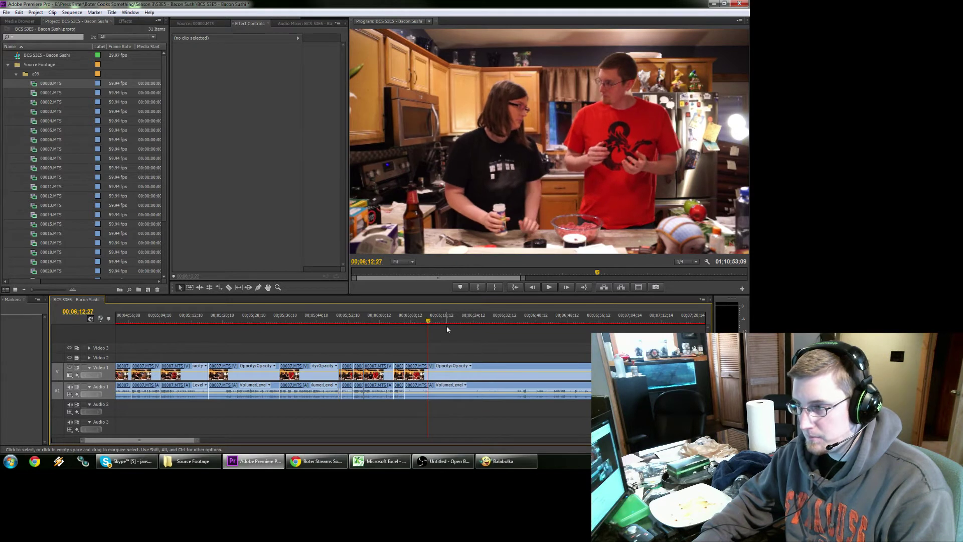
{"action": "key", "text": "Right"}
{"action": "key", "text": "Right"}
{"action": "key", "text": "Right"}
{"action": "key", "text": "Right"}
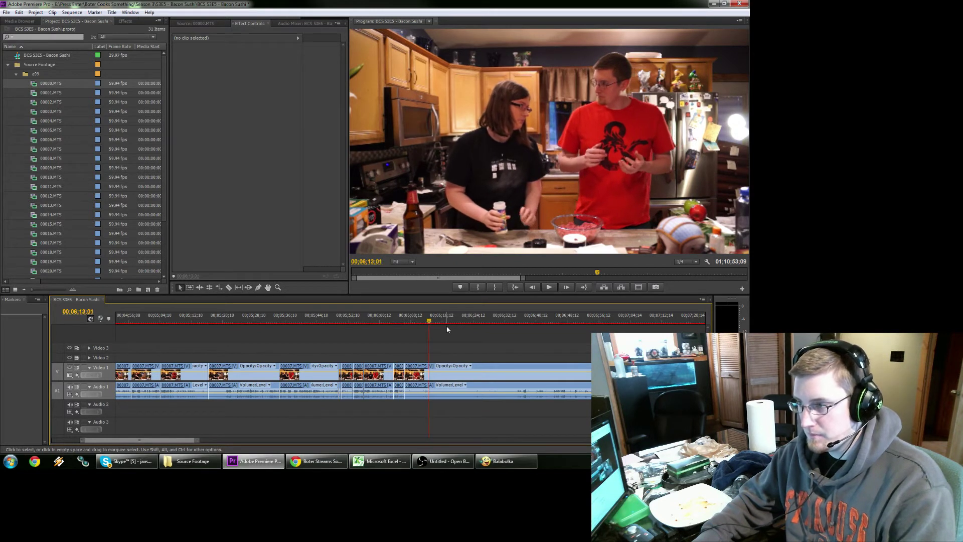
{"action": "key", "text": "Right"}
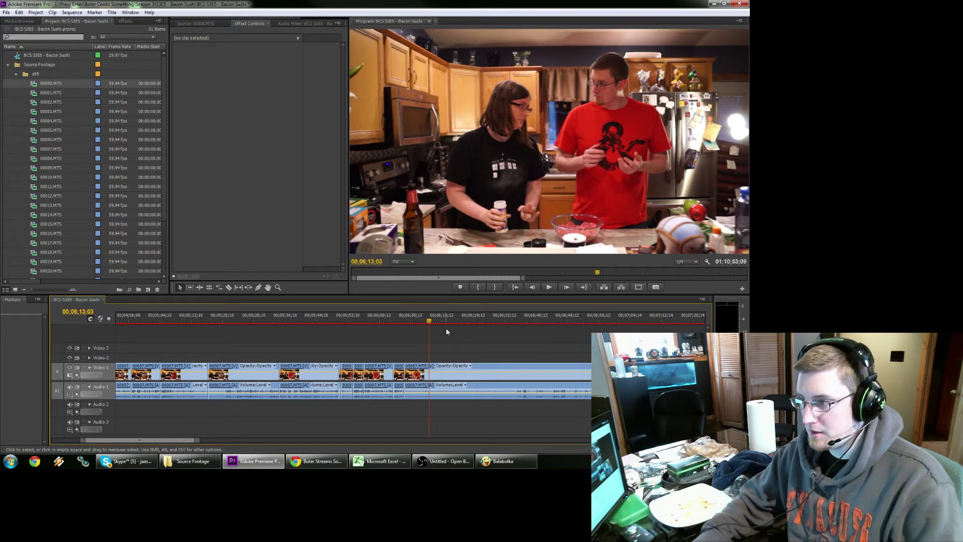
{"action": "key", "text": "ctrl+k"}
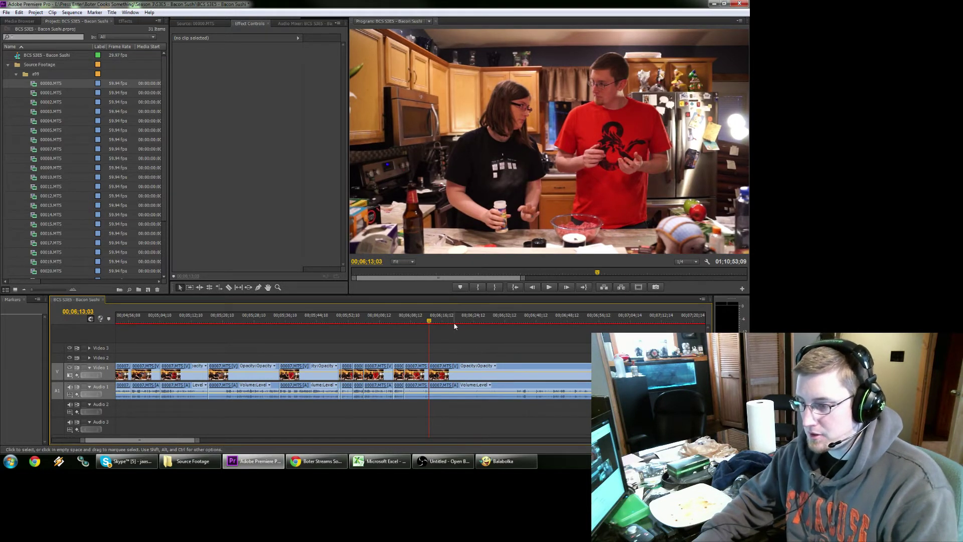
Play on from the 00;06;13;03 cut, step back frame by frame and split 00007.MTS at 00;06;27;08.
{"action": "key", "text": "space"}
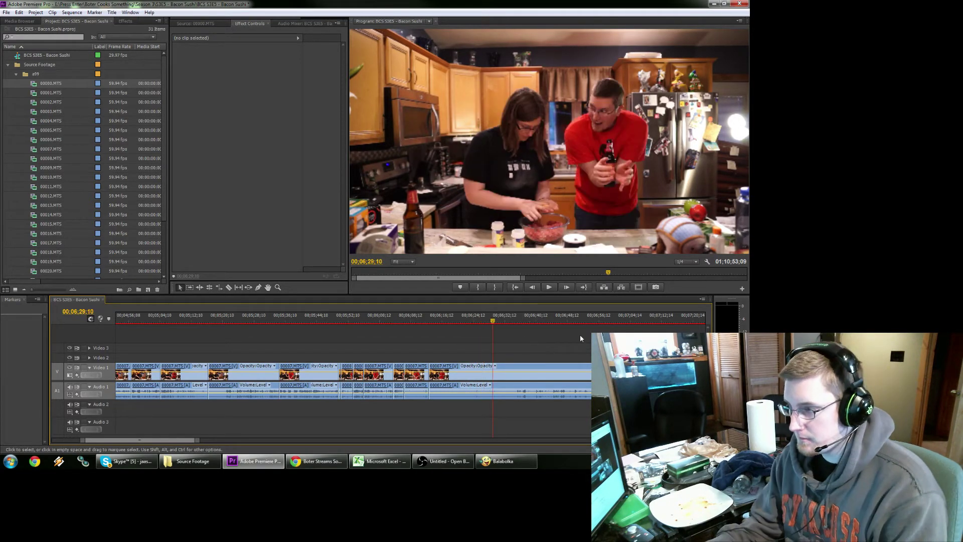
{"action": "key", "text": "space"}
{"action": "key", "text": "Left"}
{"action": "key", "text": "Left"}
{"action": "key", "text": "Left"}
{"action": "key", "text": "Left"}
{"action": "key", "text": "Left"}
{"action": "key", "text": "Left"}
{"action": "key", "text": "Left"}
{"action": "key", "text": "Left"}
{"action": "key", "text": "Left"}
{"action": "key", "text": "Left"}
{"action": "key", "text": "Left"}
{"action": "key", "text": "Left"}
{"action": "key", "text": "Left"}
{"action": "key", "text": "Left"}
{"action": "key", "text": "Left"}
{"action": "key", "text": "Left"}
{"action": "key", "text": "Left"}
{"action": "key", "text": "Left"}
{"action": "key", "text": "Left"}
{"action": "key", "text": "Left"}
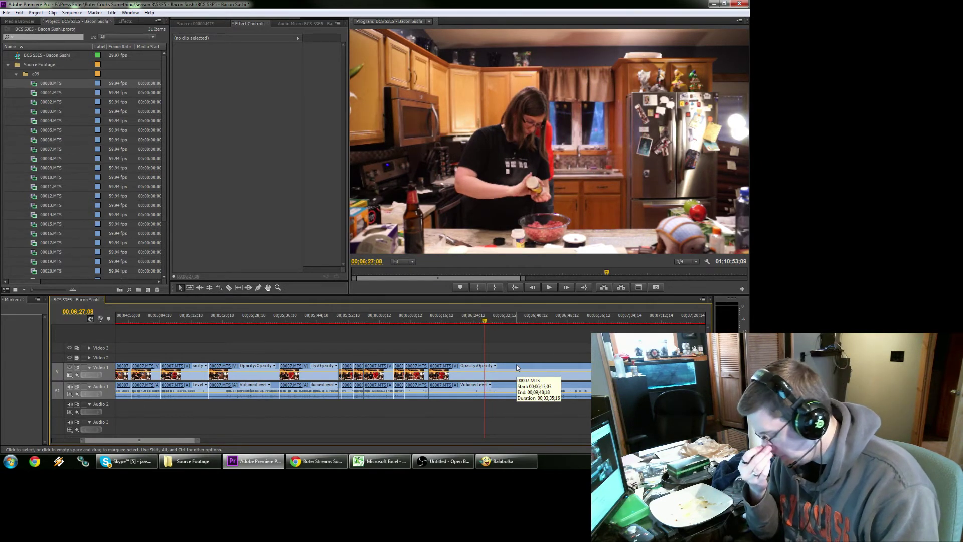
{"action": "key", "text": "ctrl+k"}
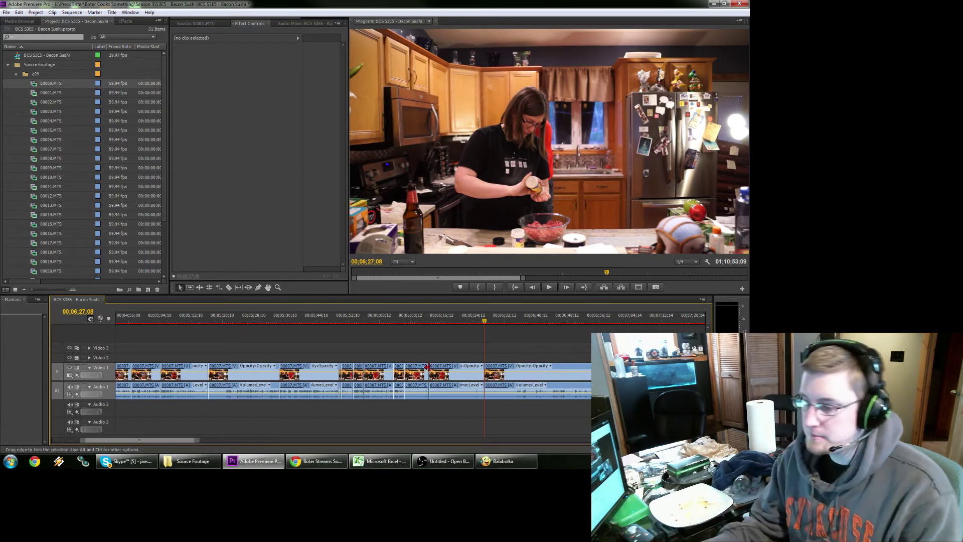
Ripple-delete the 00007.MTS piece between 00;06;13;03 and 00;06;27;08 and play back across the join.
{"action": "left_click", "coordinate": [441, 392]}
{"action": "key", "text": "shift+Delete"}
{"action": "left_click", "coordinate": [419, 320]}
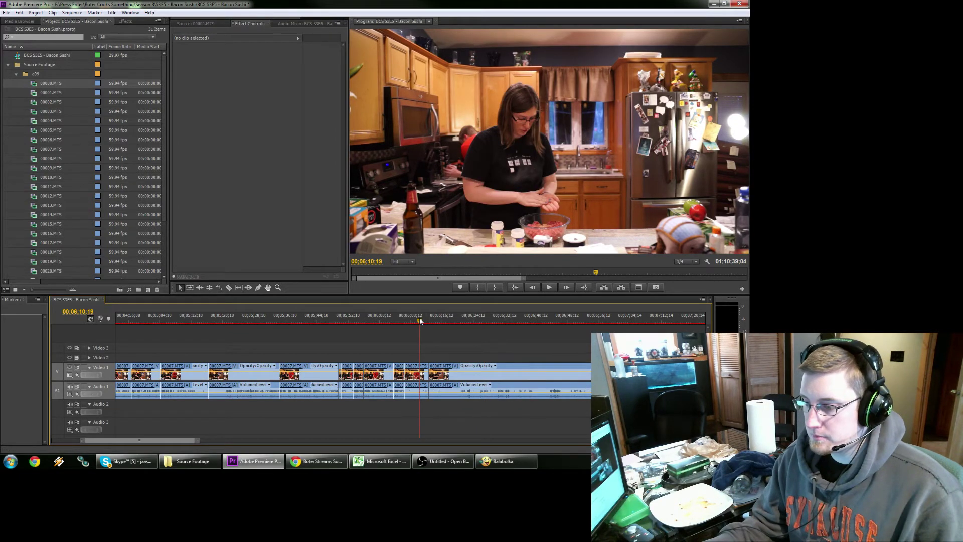
{"action": "key", "text": "space"}
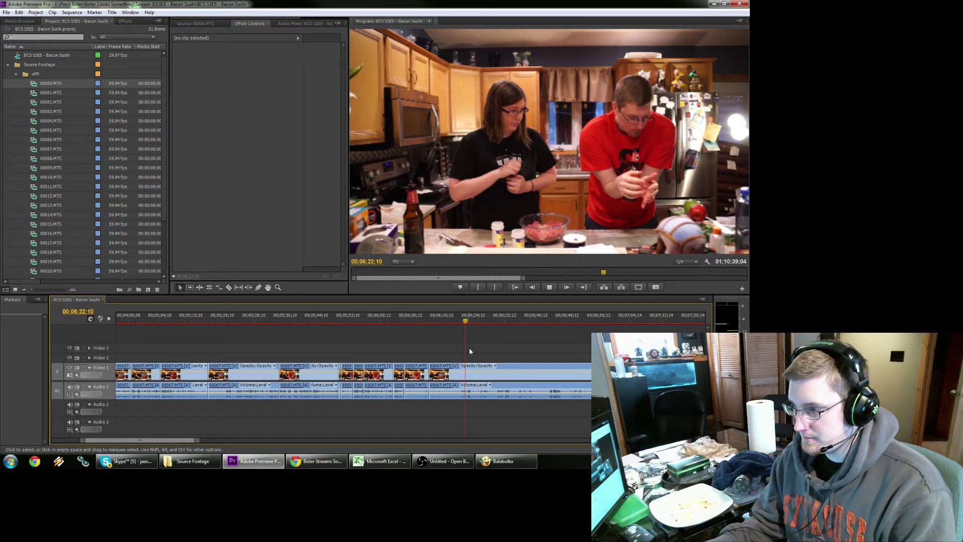
Split 00007.MTS at 00;06;23;19 and 00;06;26;04, playing the footage between the two cuts.
{"action": "left_click", "coordinate": [471, 321]}
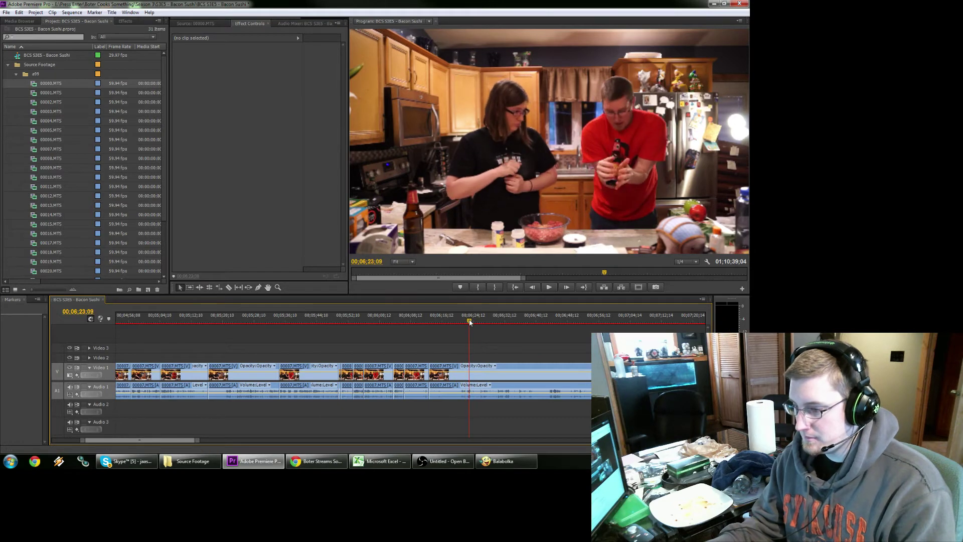
{"action": "left_click", "coordinate": [472, 320]}
{"action": "key", "text": "ctrl+k"}
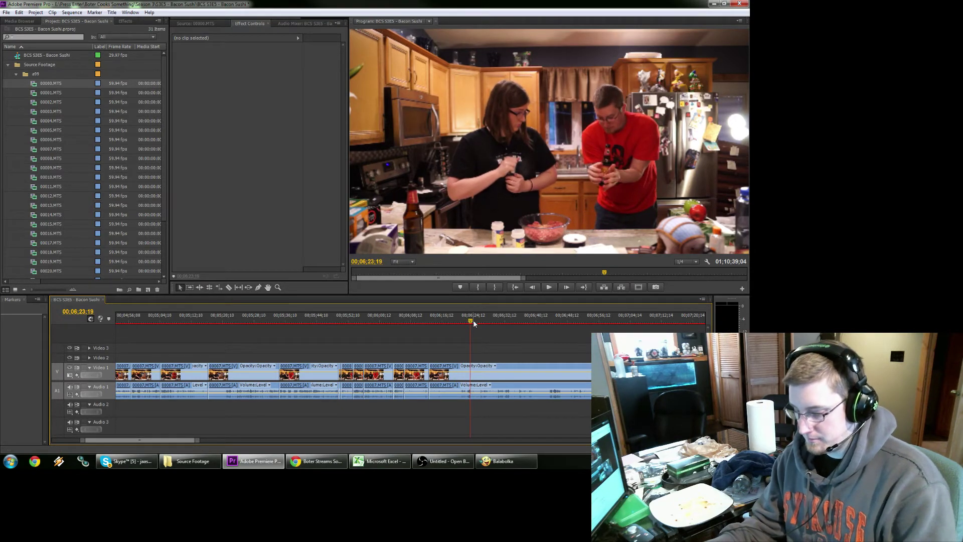
{"action": "key", "text": "space"}
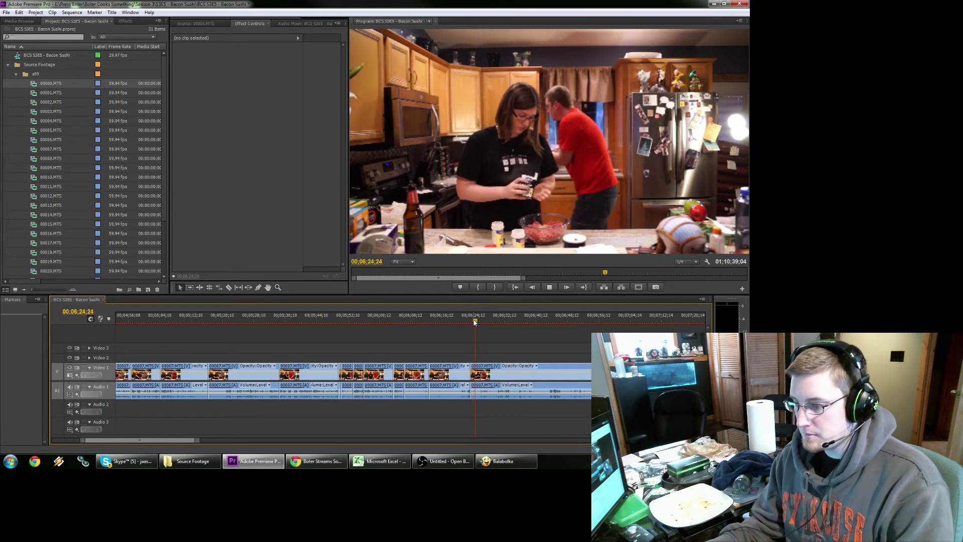
{"action": "key", "text": "space"}
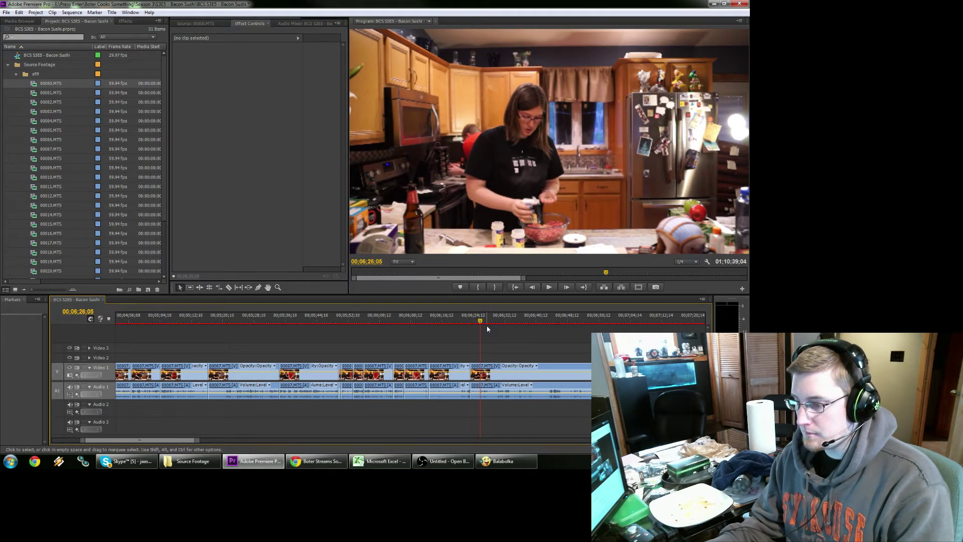
{"action": "key", "text": "ctrl+k"}
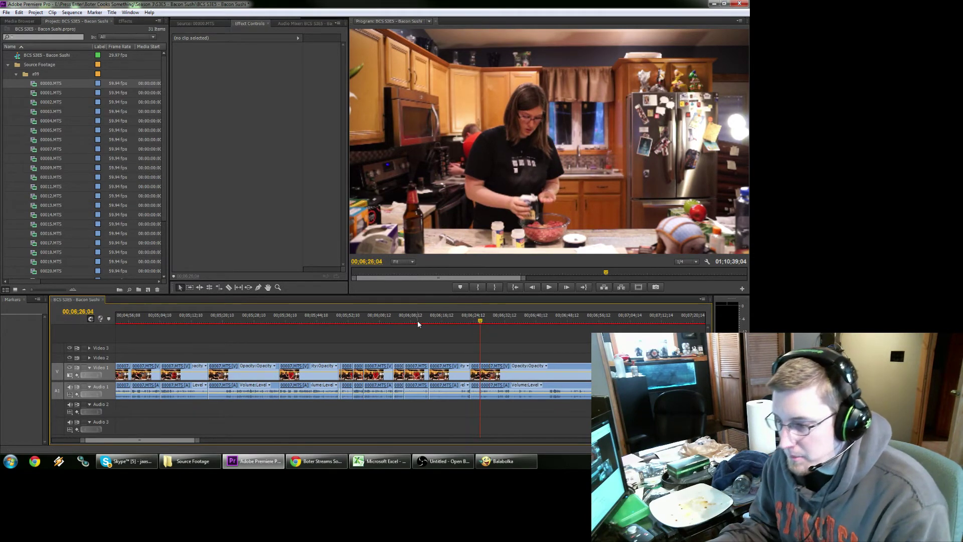
Add a sequence marker at 00;06;13;02 and return the playhead to the 00;06;26;04 cut.
{"action": "left_click", "coordinate": [420, 320]}
{"action": "left_click_drag", "start_coordinate": [421, 319], "coordinate": [429, 319]}
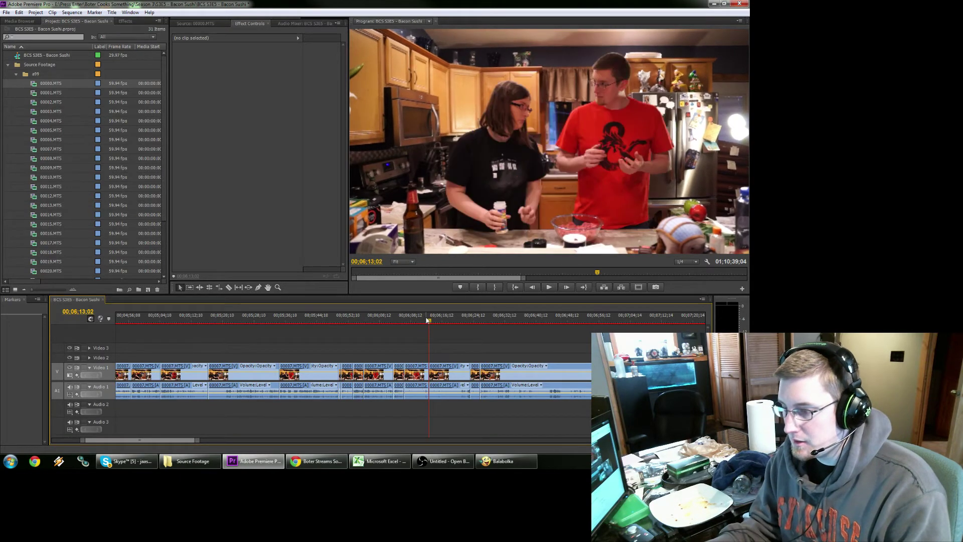
{"action": "left_click", "coordinate": [476, 320]}
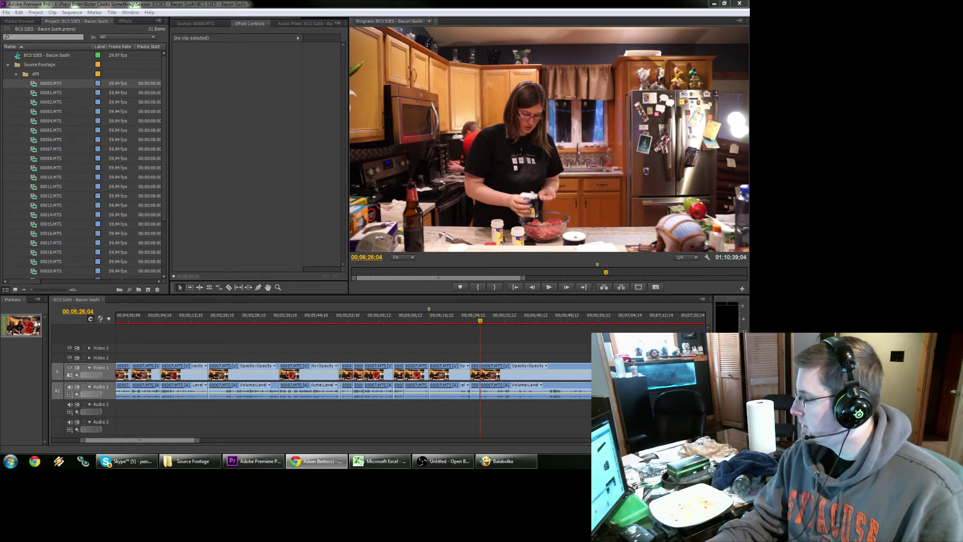
{"action": "left_click", "coordinate": [528, 345]}
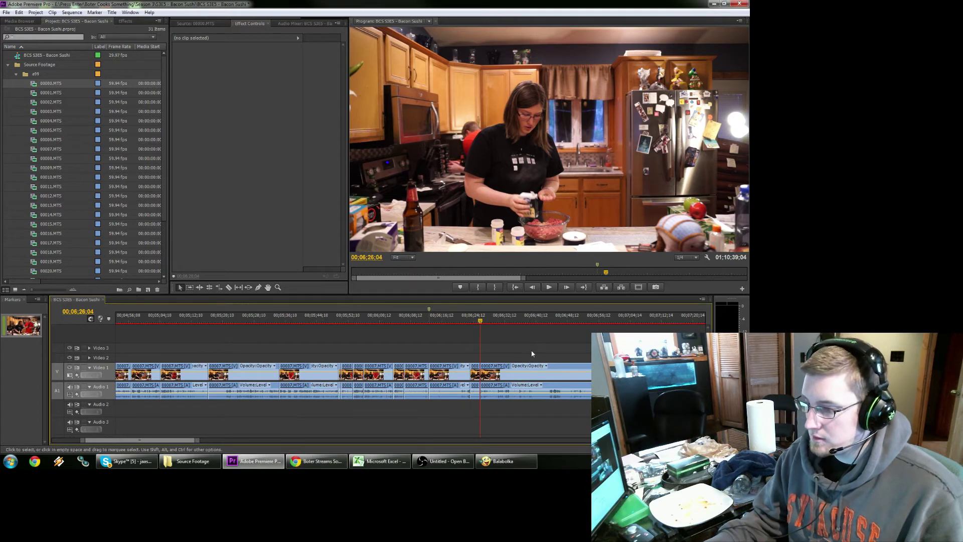
Play on from the 00;06;26;04 cut, go back and split 00007.MTS at 00;06;29;24.
{"action": "key", "text": "space"}
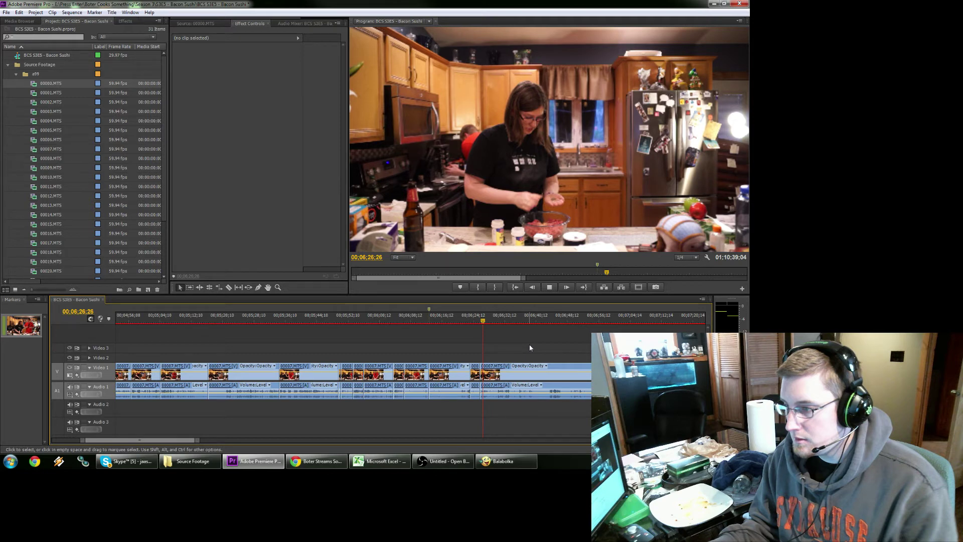
{"action": "key", "text": "space"}
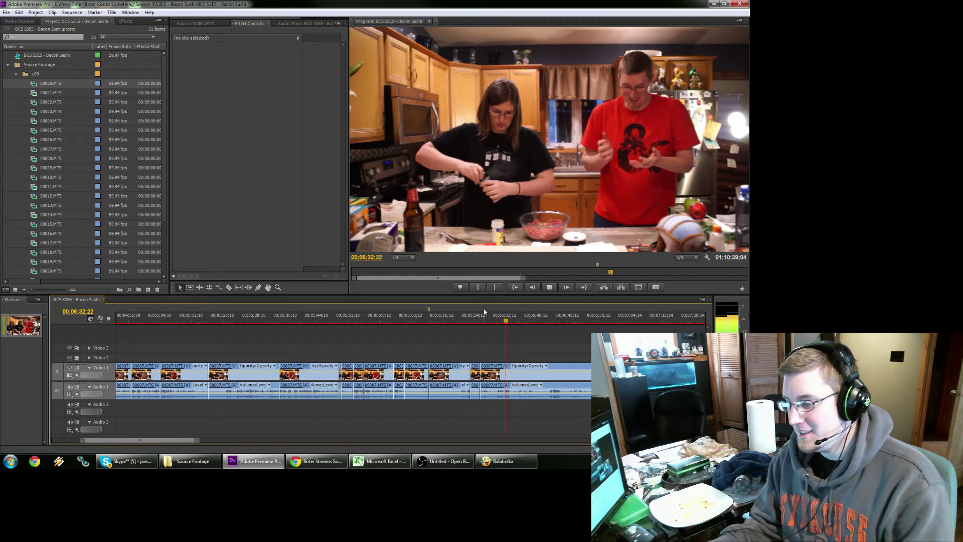
{"action": "left_click", "coordinate": [488, 320]}
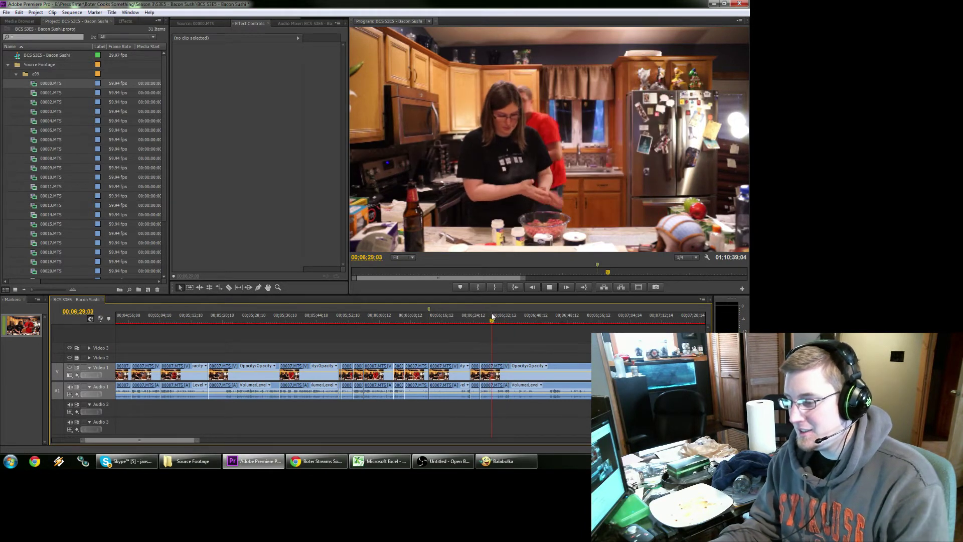
{"action": "key", "text": "space"}
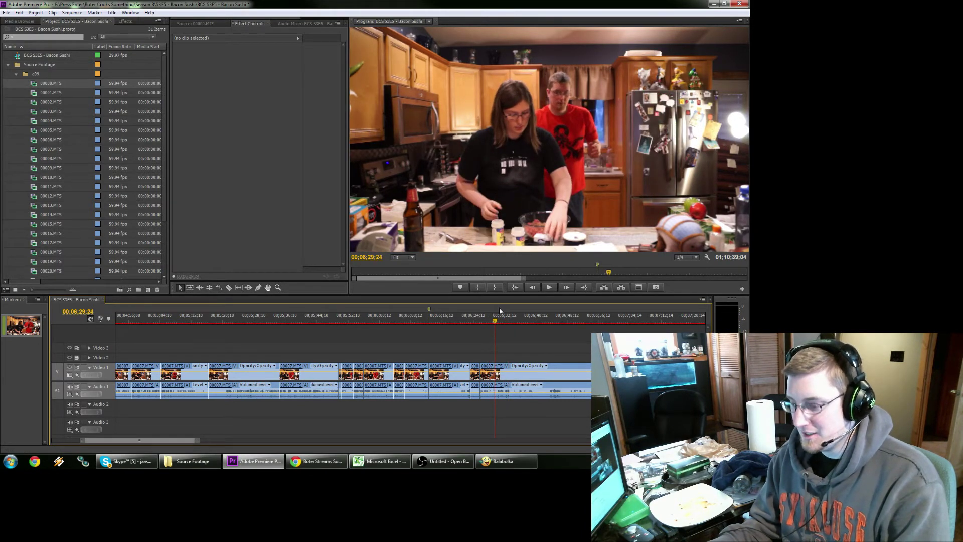
{"action": "key", "text": "space"}
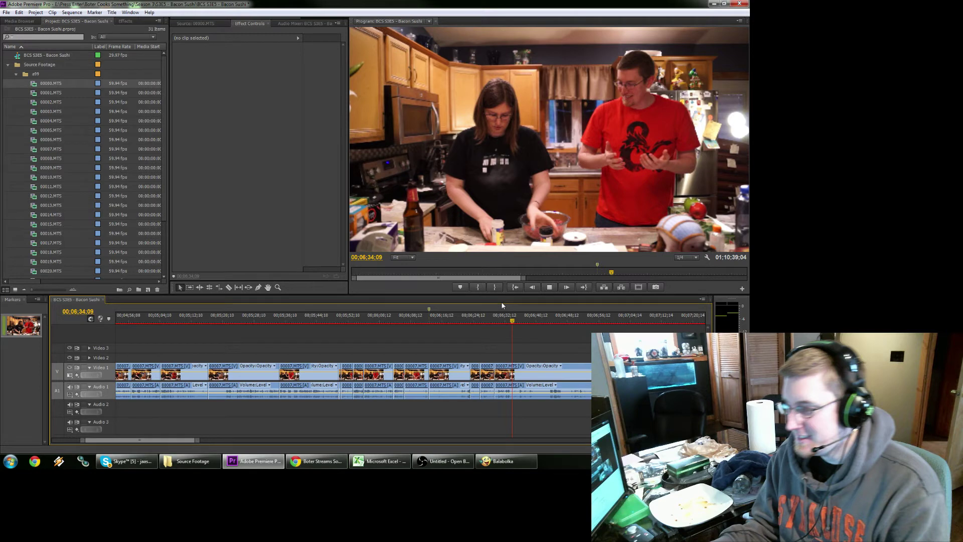
Skim ahead past 00;06;34;09, step back frame by frame and split 00007.MTS at 00;06;48;02.
{"action": "left_click", "coordinate": [544, 320]}
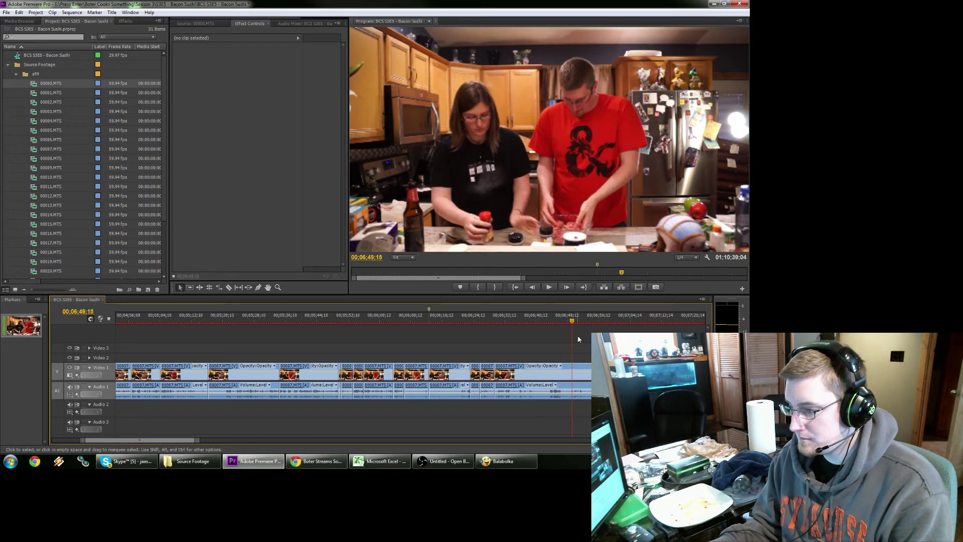
{"action": "key", "text": "space"}
{"action": "key", "text": "j"}
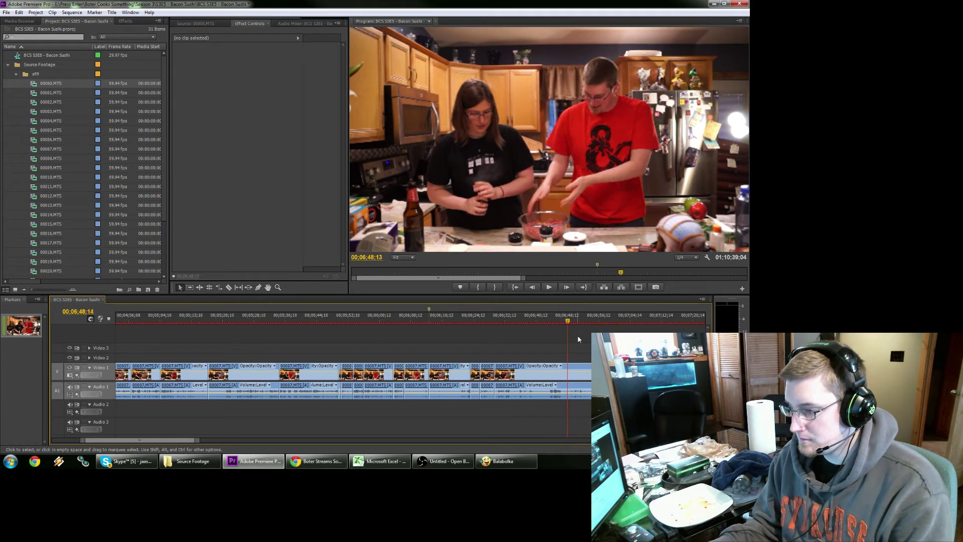
{"action": "key", "text": "Left"}
{"action": "key", "text": "Left"}
{"action": "key", "text": "Left"}
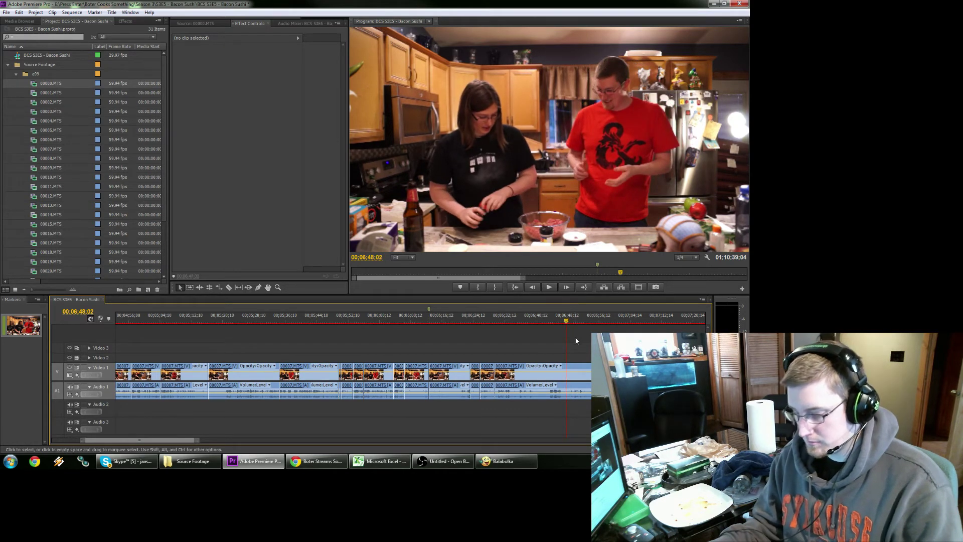
{"action": "key", "text": "ctrl+k"}
Ripple-delete the 00007.MTS piece between 00;06;29;24 and 00;06;48;02 and play across the join from 00;06;28;17.
{"action": "left_click_drag", "start_coordinate": [534, 354], "coordinate": [517, 405]}
{"action": "key", "text": "shift+Delete"}
{"action": "key", "text": "Up"}
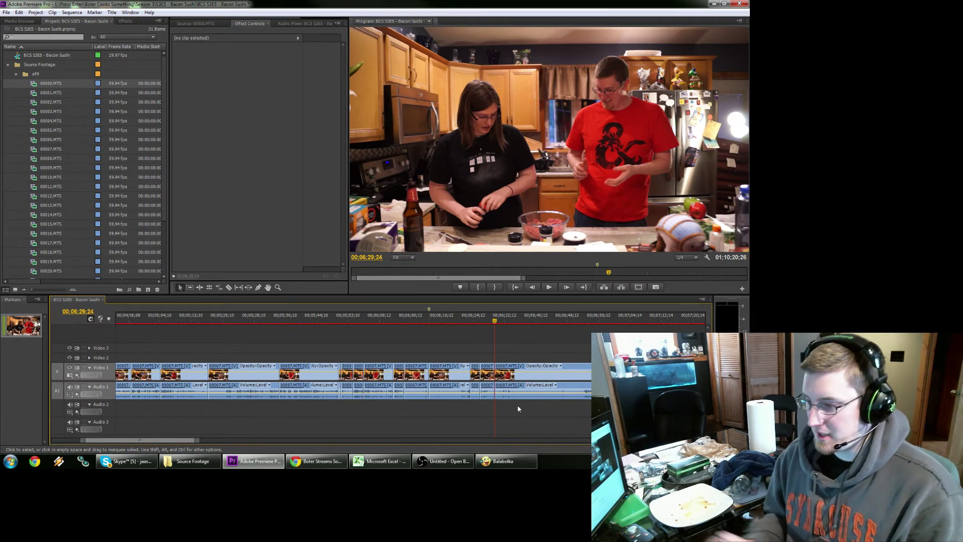
{"action": "left_click", "coordinate": [490, 321]}
{"action": "key", "text": "Left"}
{"action": "key", "text": "Left"}
{"action": "key", "text": "Left"}
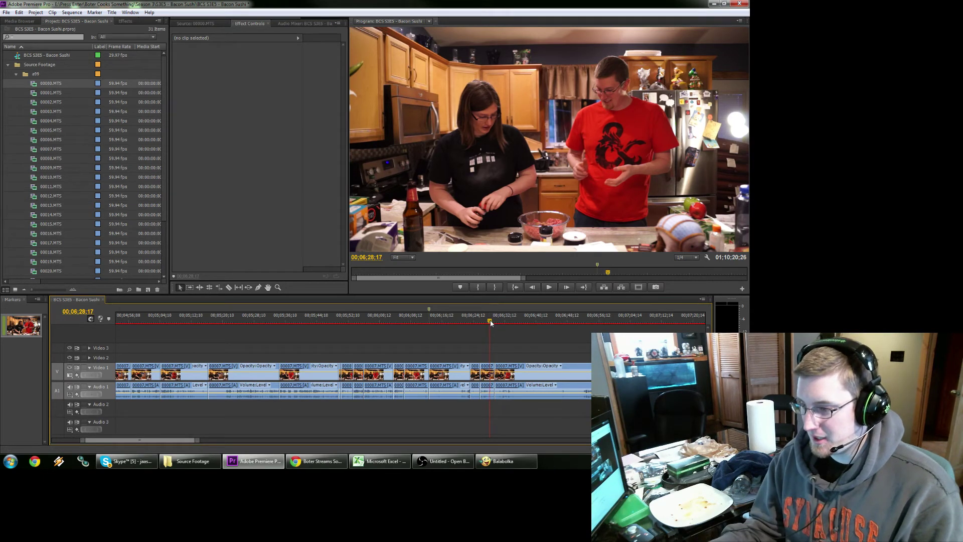
{"action": "key", "text": "space"}
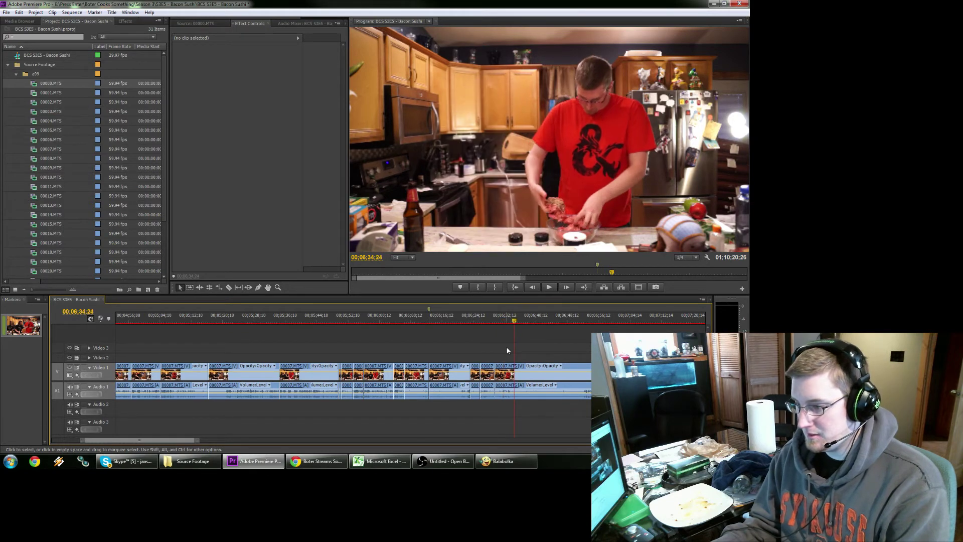
Split 00007.MTS at 00;06;34;23 and 00;06;52;02, playing the footage between the two cuts.
{"action": "key", "text": "space"}
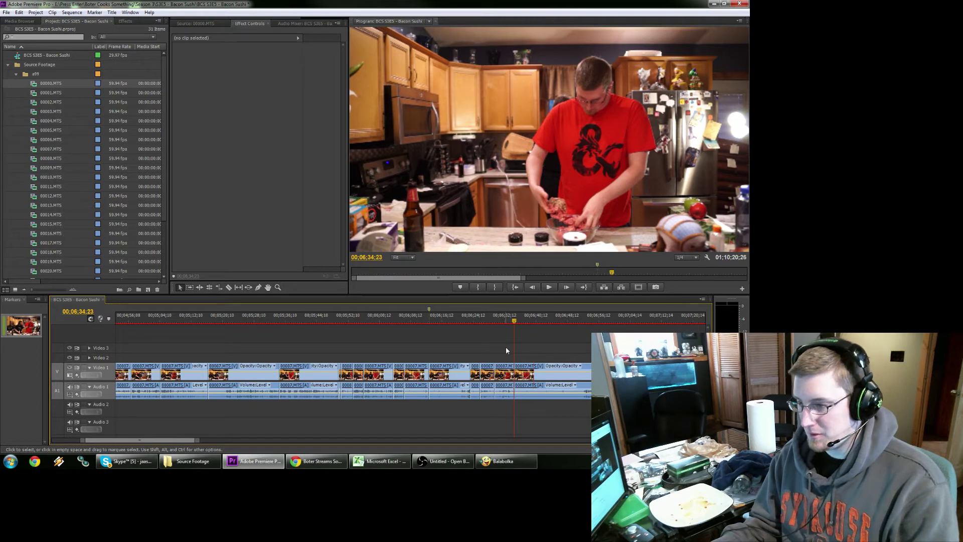
{"action": "key", "text": "ctrl+k"}
{"action": "key", "text": "space"}
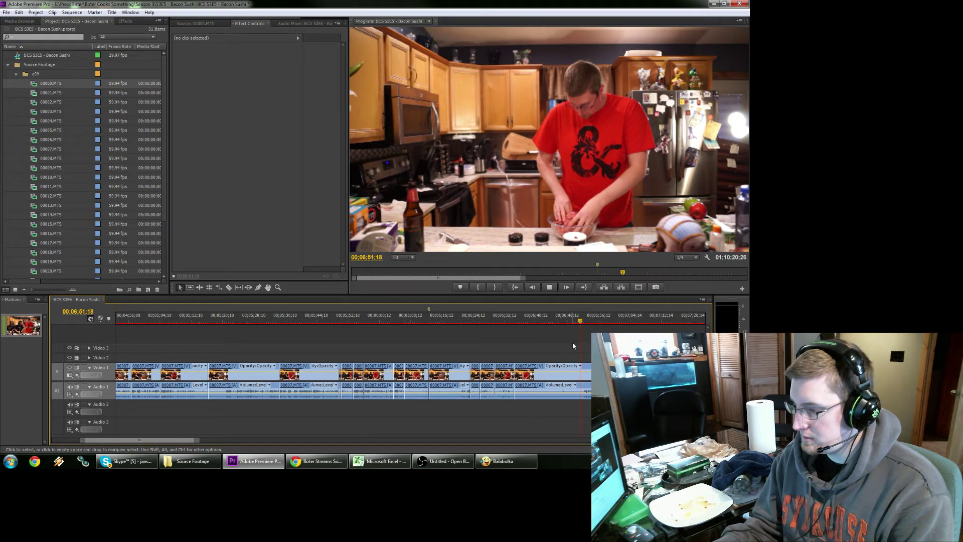
{"action": "left_click", "coordinate": [582, 321]}
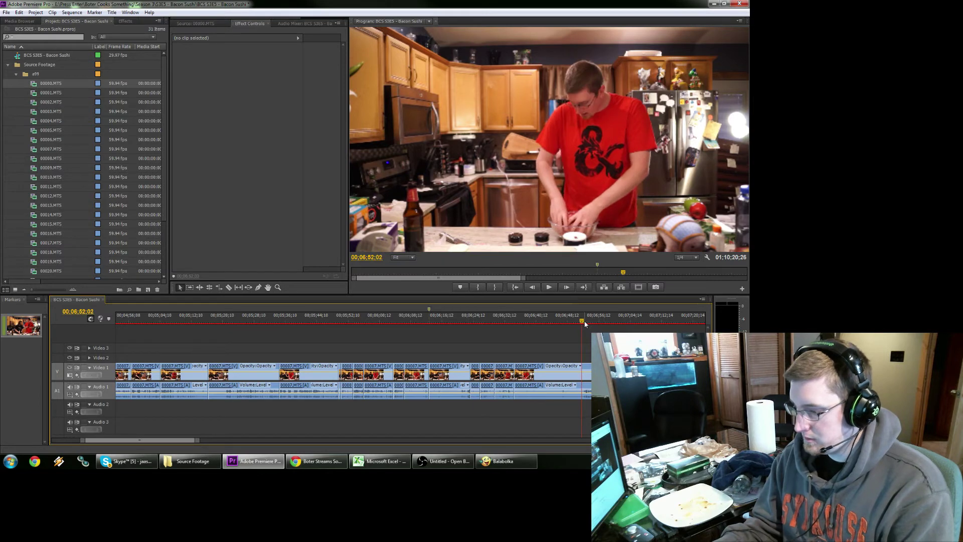
{"action": "key", "text": "ctrl+k"}
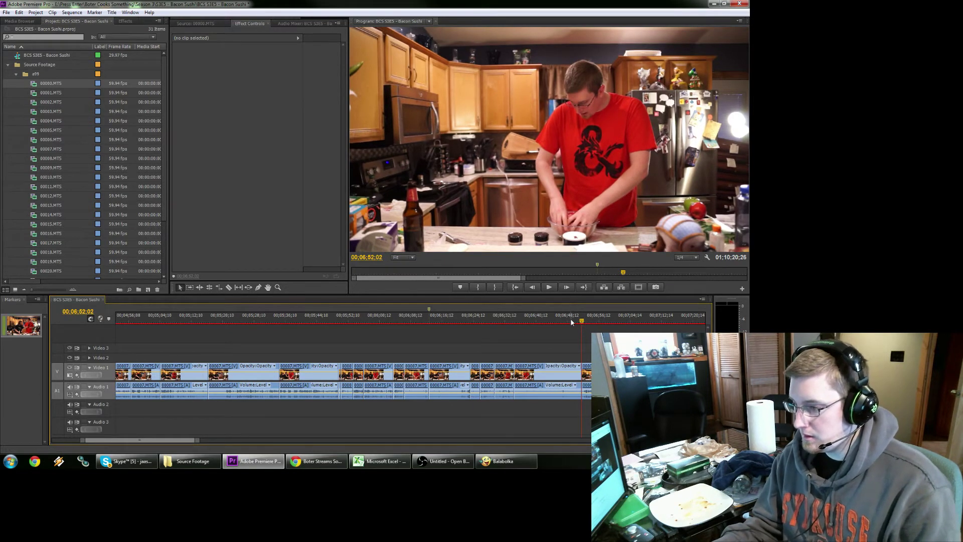
Play on past the 00;06;52;02 cut, go back and split 00007.MTS at 00;06;43;07 and 00;06;43;22.
{"action": "key", "text": "space"}
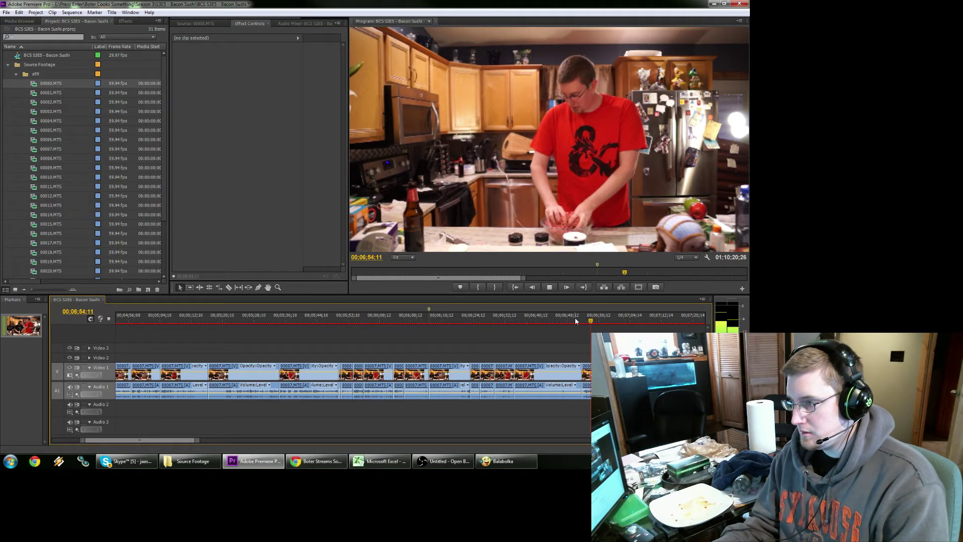
{"action": "key", "text": "space"}
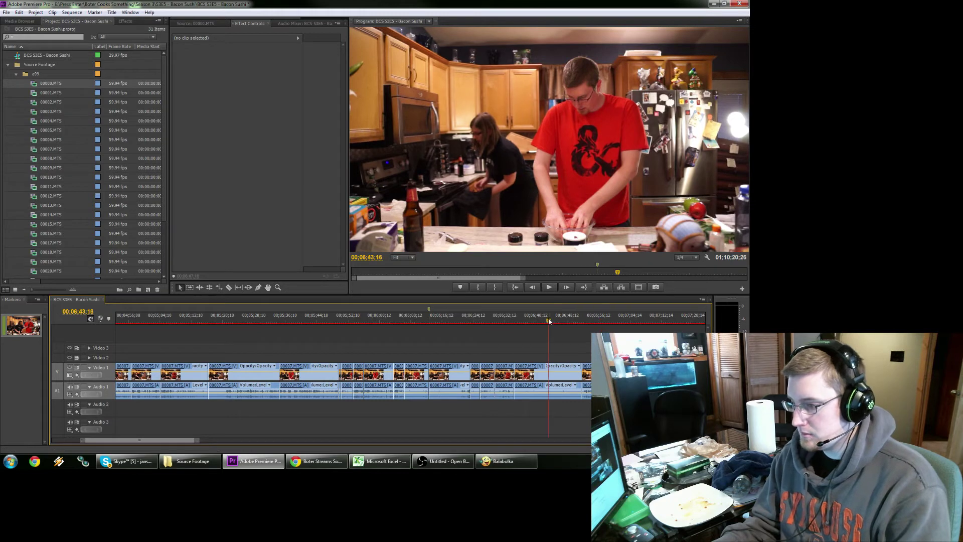
{"action": "left_click", "coordinate": [547, 321]}
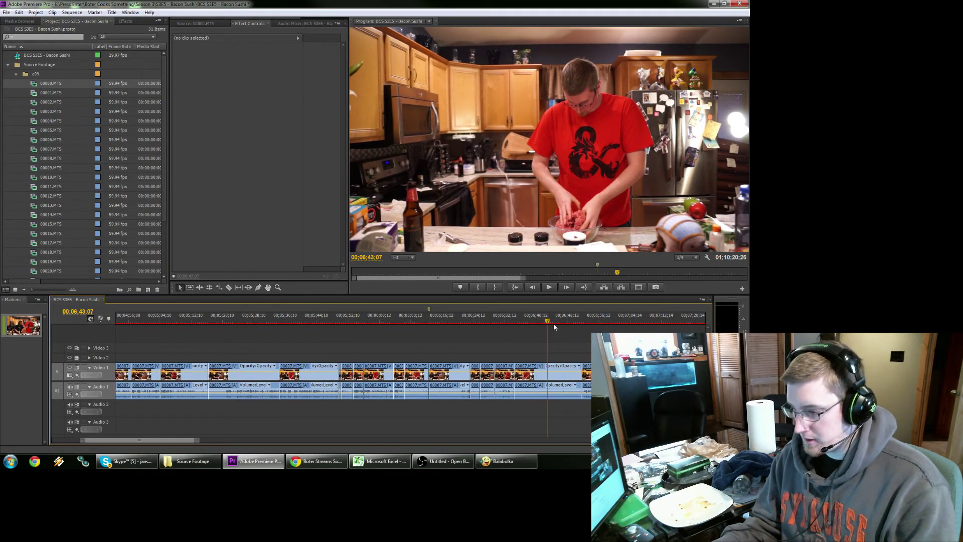
{"action": "key", "text": "ctrl+k"}
{"action": "key", "text": "space"}
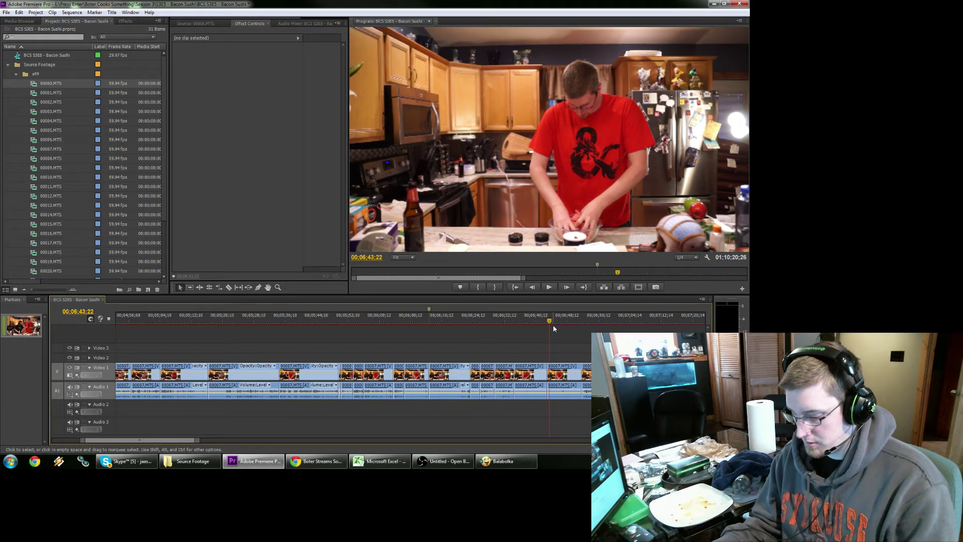
Ripple-delete the 00007.MTS pieces before and after the short piece starting at 00;06;43;07, and play across the join from 00;06;33;08.
{"action": "left_click", "coordinate": [530, 375]}
{"action": "key", "text": "shift+Delete"}
{"action": "left_click", "coordinate": [530, 374]}
{"action": "key", "text": "shift+Delete"}
{"action": "left_click", "coordinate": [509, 316]}
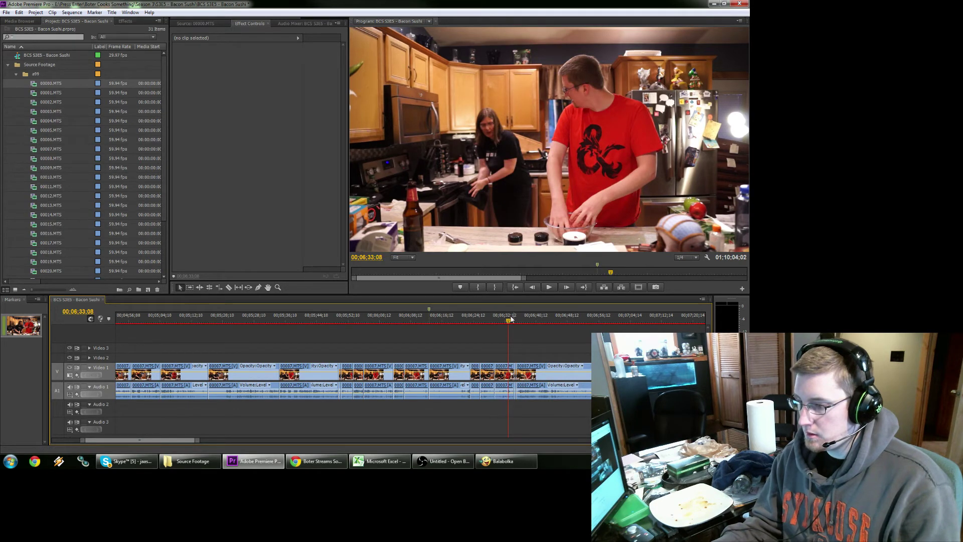
{"action": "key", "text": "space"}
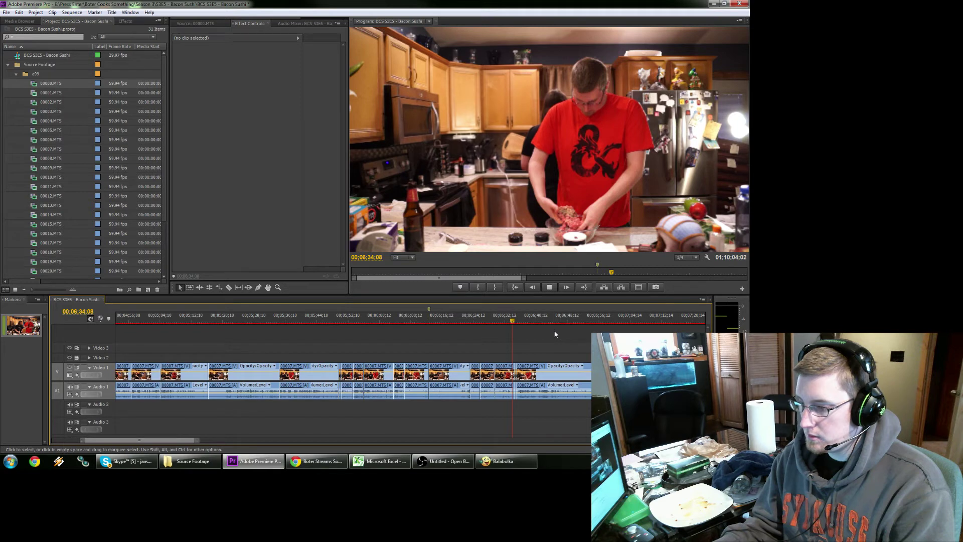
Trim the start of the 00007.MTS clip after the join to 00;06;35;19 and ripple-delete the resulting gap.
{"action": "key", "text": "space"}
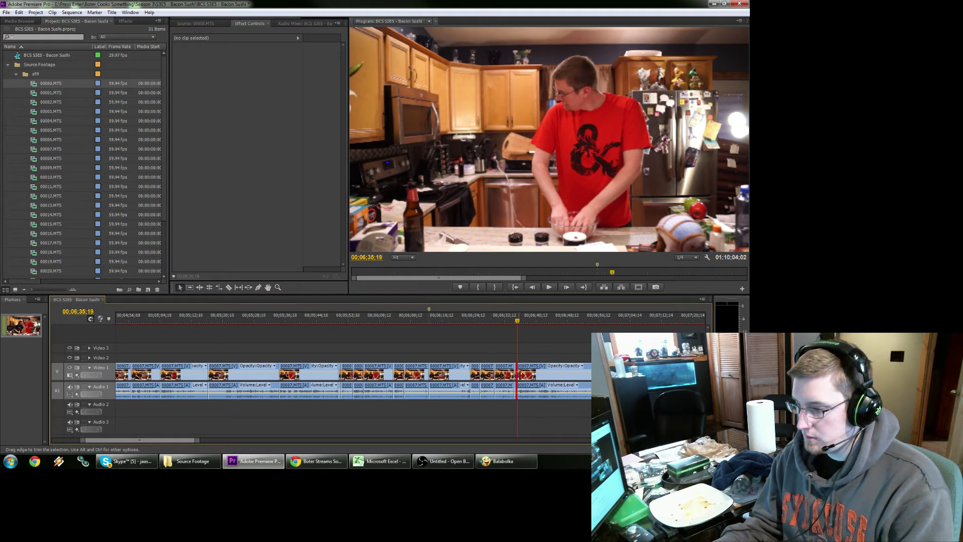
{"action": "left_click_drag", "start_coordinate": [520, 375], "coordinate": [521, 375]}
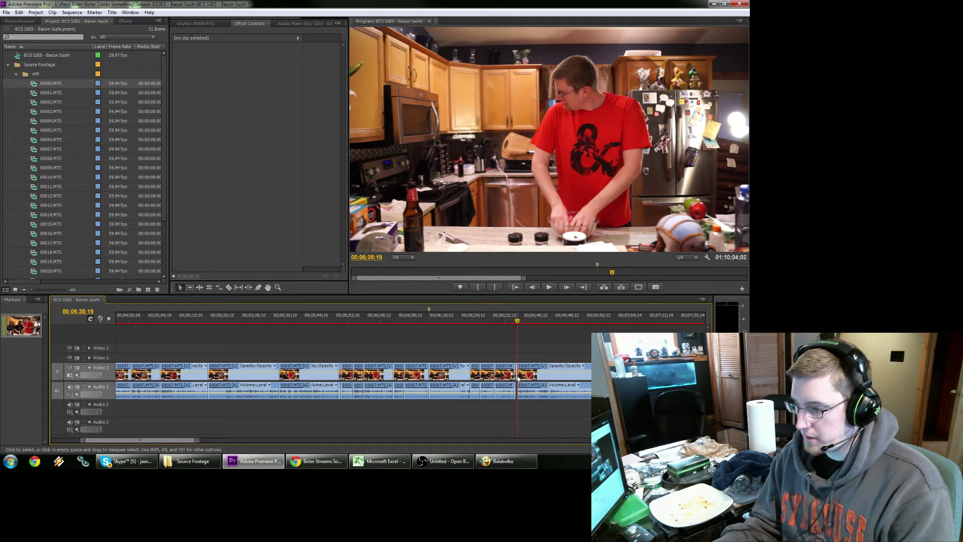
{"action": "key", "text": "Delete"}
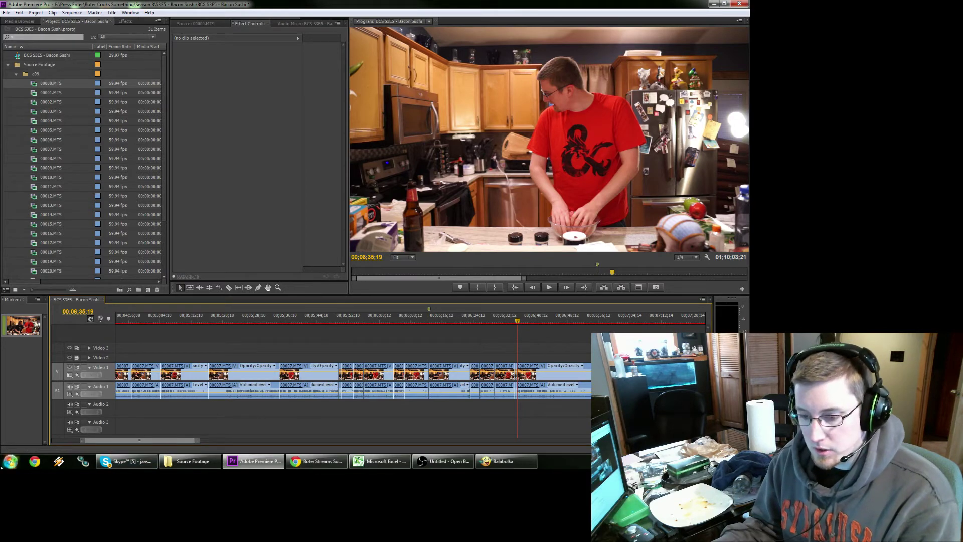
Open Mozilla Firefox, mute the "Boter Streams Something: Editing BCS S3E5" live stream on YouTube and return to the Premiere Pro timeline.
{"action": "left_click", "coordinate": [2, 465]}
{"action": "type", "text": "fire"}
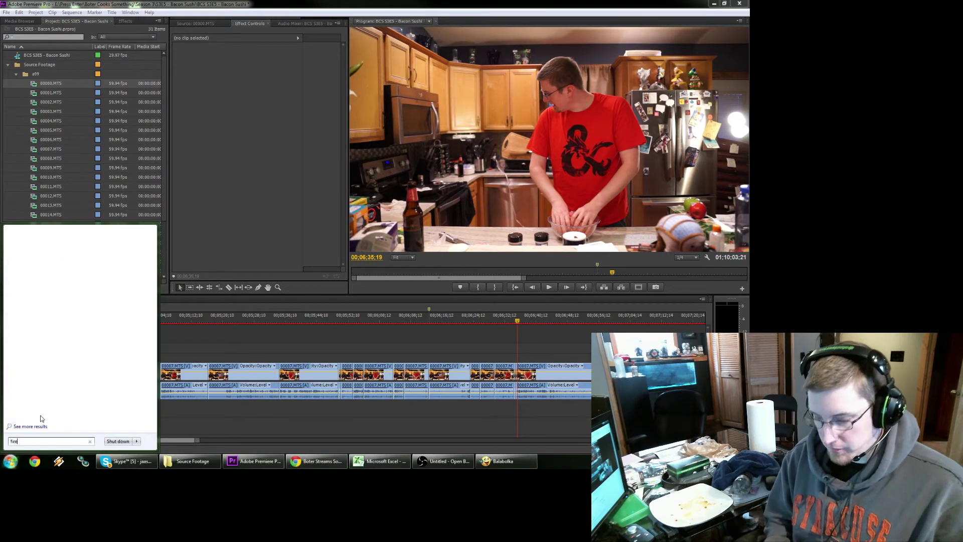
{"action": "type", "text": "f"}
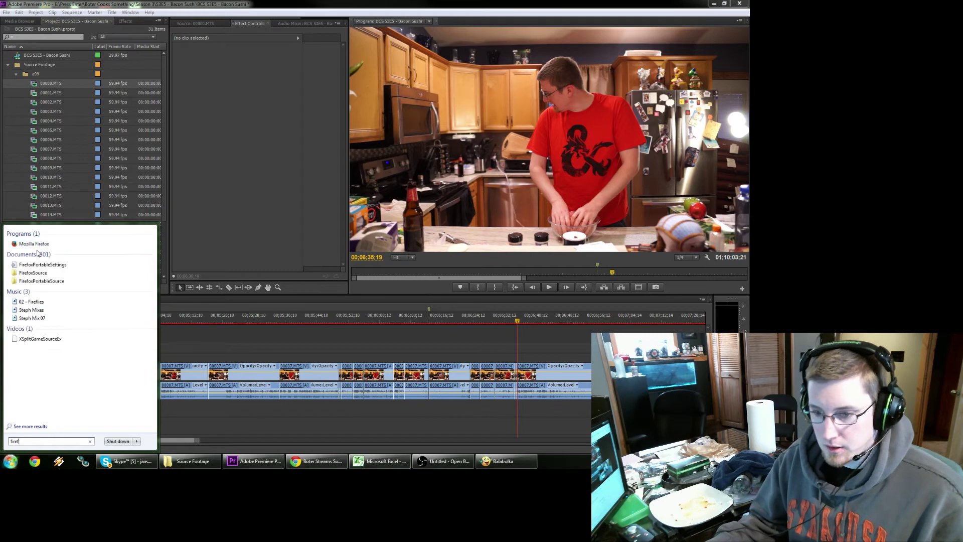
{"action": "left_click", "coordinate": [45, 244]}
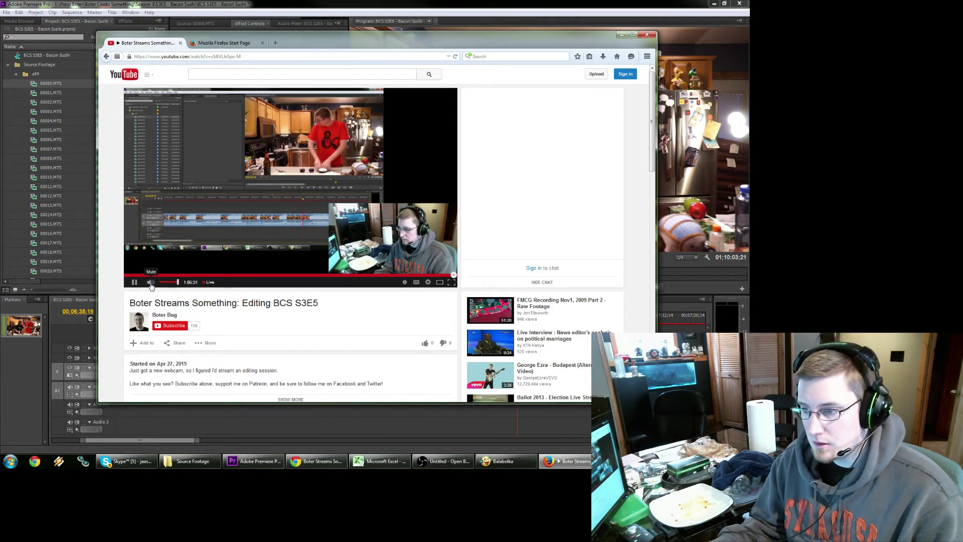
{"action": "left_click", "coordinate": [151, 284]}
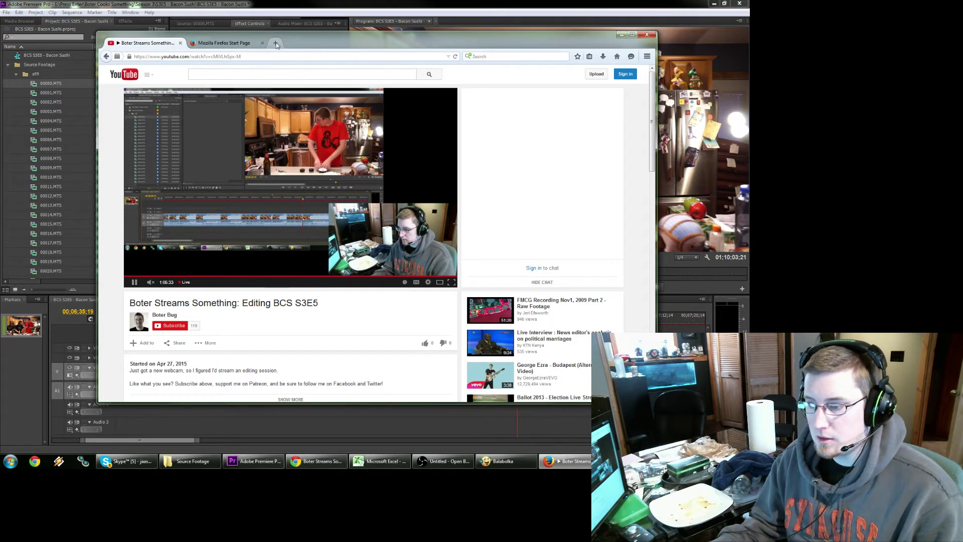
{"action": "left_click", "coordinate": [596, 461]}
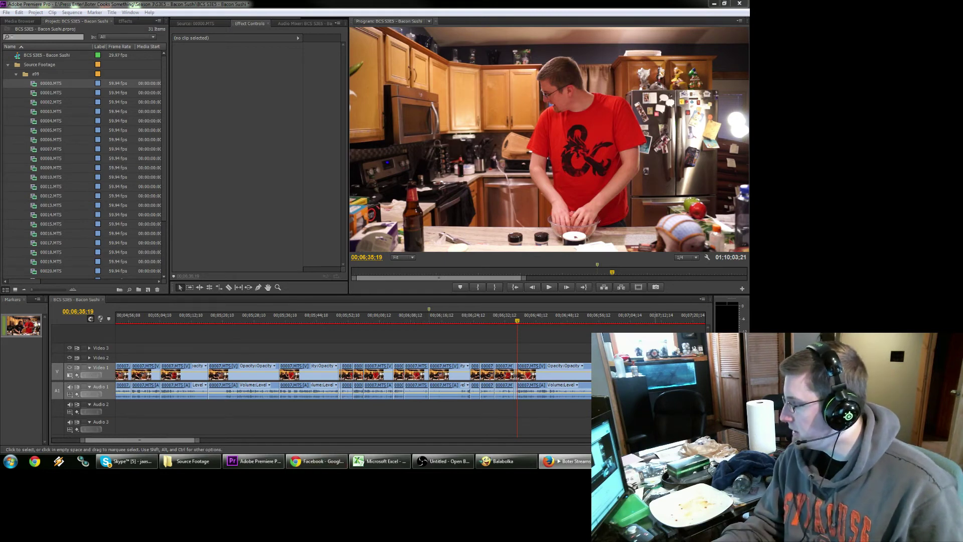
Play across the trimmed join from 00;06;33;20, move ahead and split 00007.MTS at 00;06;47;01.
{"action": "left_click", "coordinate": [509, 321]}
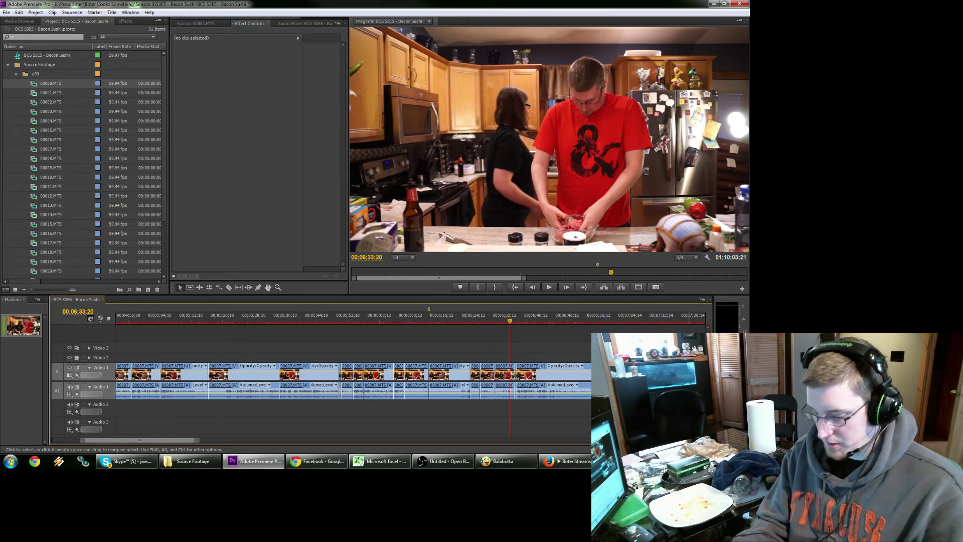
{"action": "key", "text": "space"}
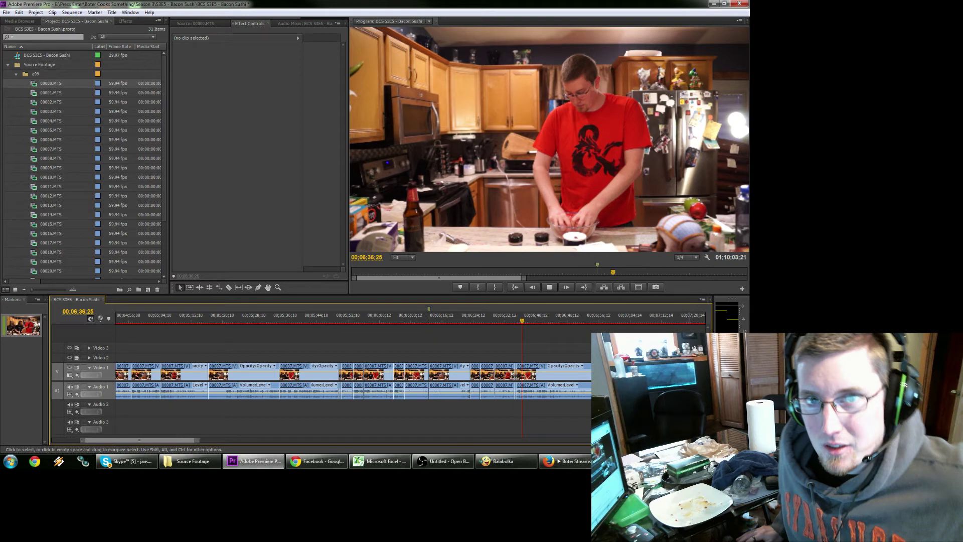
{"action": "left_click", "coordinate": [562, 320]}
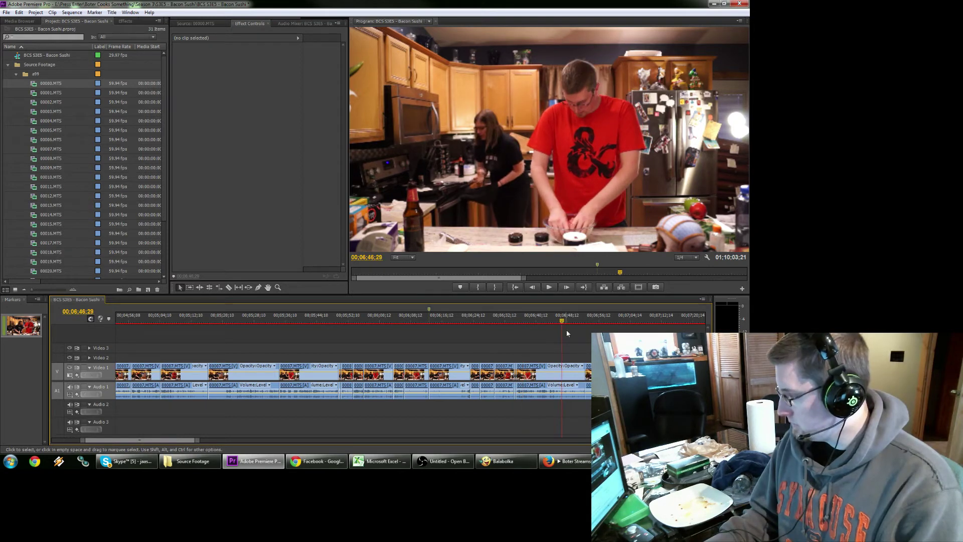
{"action": "key", "text": "Right"}
{"action": "key", "text": "Right"}
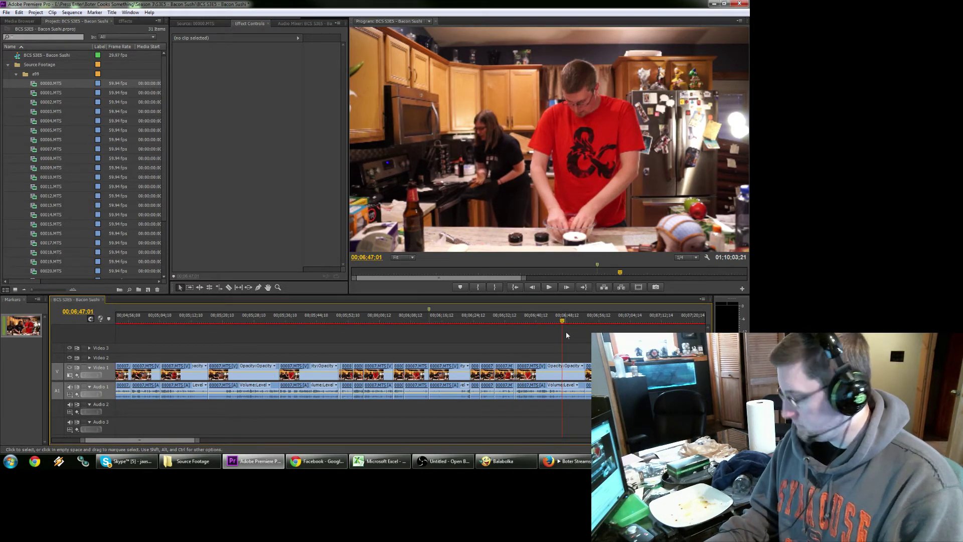
{"action": "key", "text": "ctrl+k"}
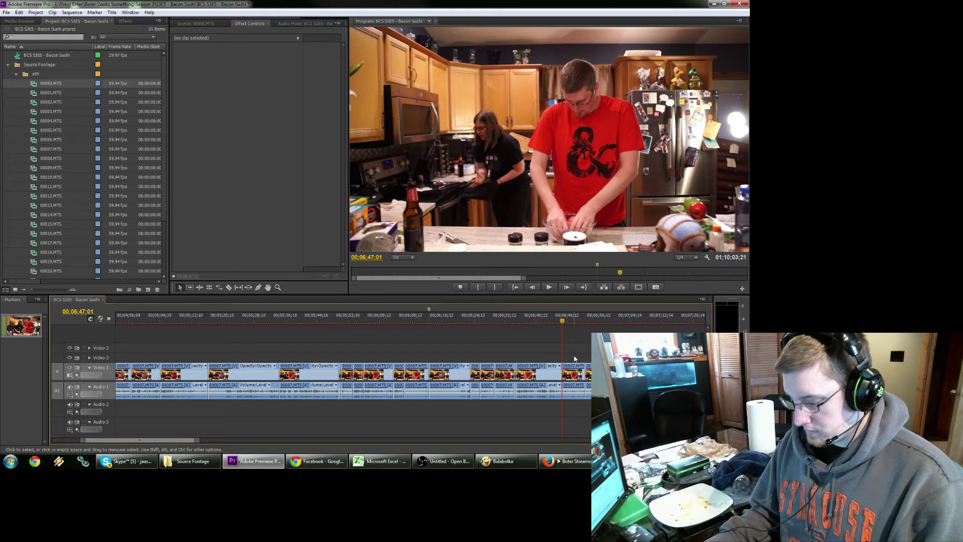
Ripple-delete the short 00007.MTS piece following the 00;06;47;01 cut and play back across the join.
{"action": "left_click", "coordinate": [574, 372]}
{"action": "key", "text": "shift+Delete"}
{"action": "left_click", "coordinate": [552, 320]}
{"action": "key", "text": "space"}
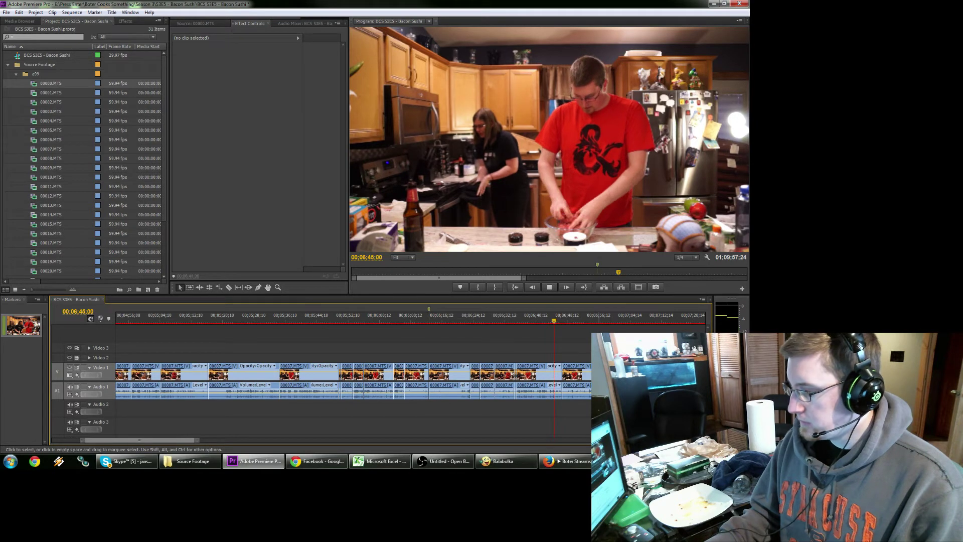
Add a Constant Power audio crossfade at the 00007.MTS join near 00;06;47, removing the video dissolve applied with it.
{"action": "key", "text": "space"}
{"action": "key", "text": "z"}
{"action": "left_click", "coordinate": [549, 413]}
{"action": "left_click", "coordinate": [464, 415]}
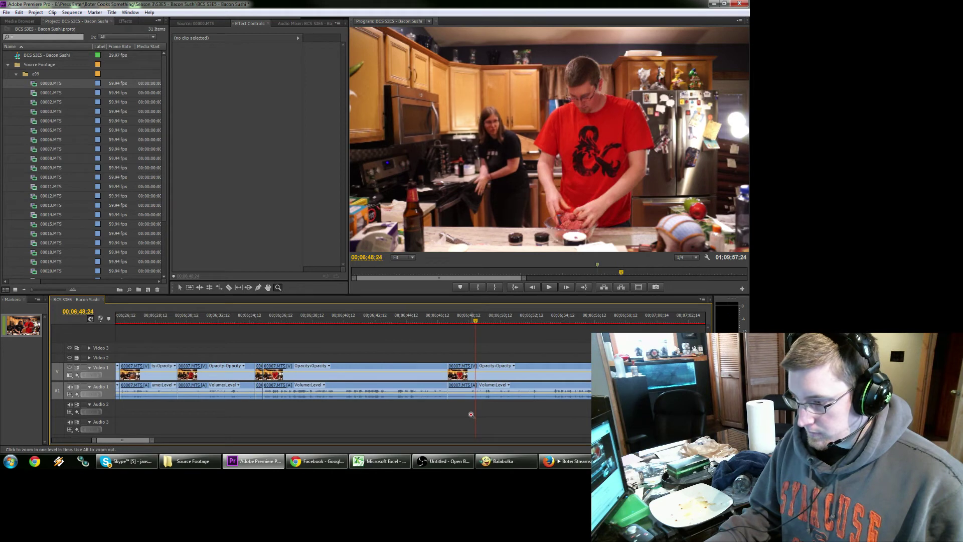
{"action": "left_click", "coordinate": [471, 415]}
{"action": "key", "text": "v"}
{"action": "key", "text": "ctrl+d"}
{"action": "key", "text": "ctrl+shift+d"}
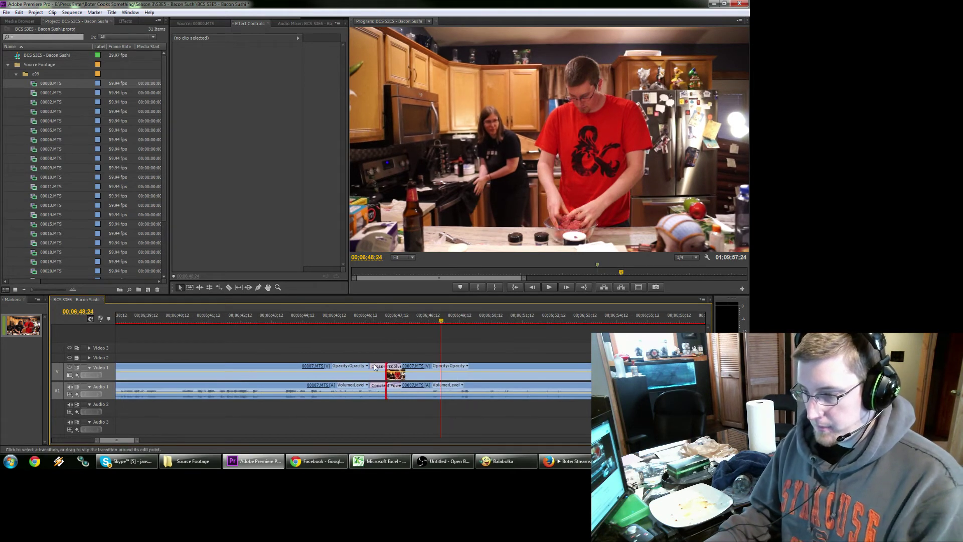
{"action": "left_click", "coordinate": [374, 366]}
{"action": "key", "text": "Delete"}
Set the duration of the Constant Power crossfade at that join to 2 frames.
{"action": "left_click", "coordinate": [380, 387]}
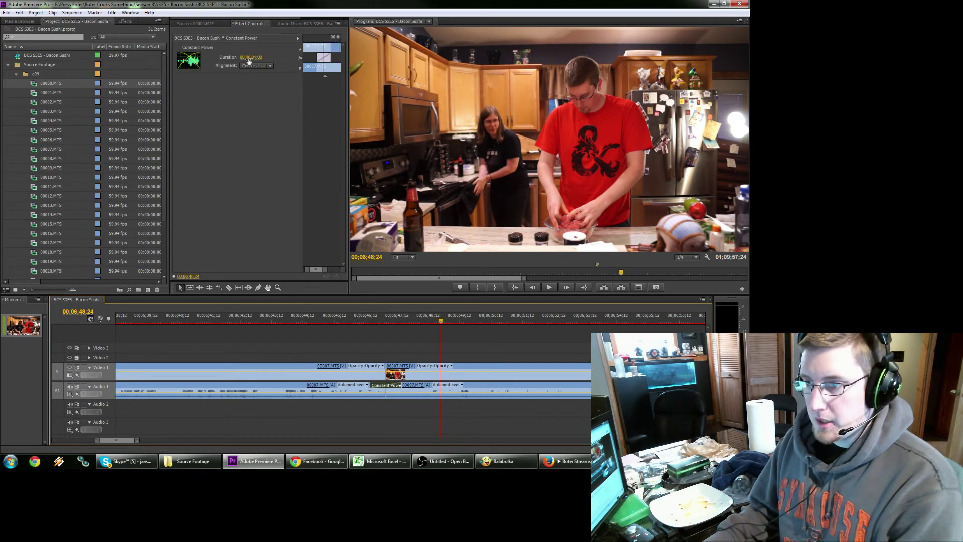
{"action": "left_click", "coordinate": [248, 57]}
{"action": "type", "text": "2"}
{"action": "key", "text": "Return"}
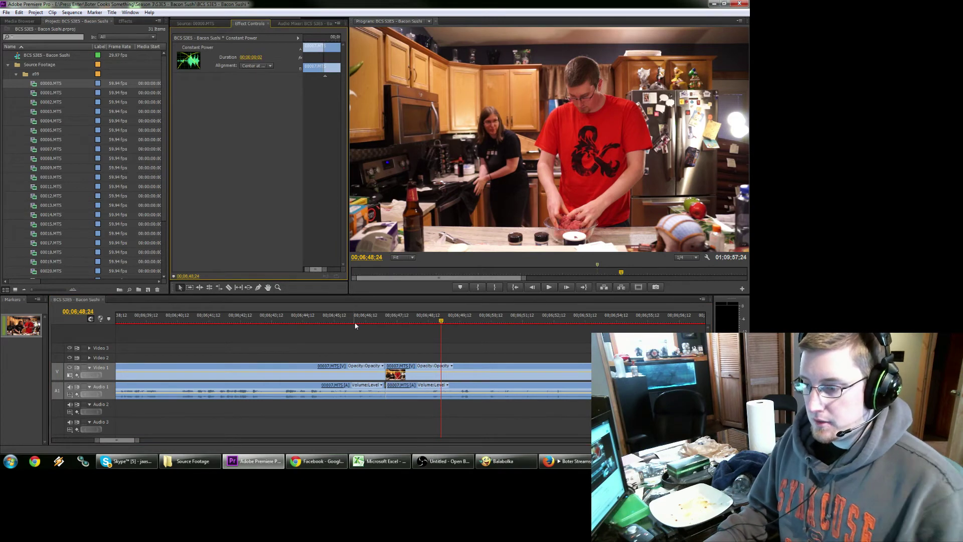
Play back across the crossfaded join and split 00007.MTS at 00;06;49;24.
{"action": "key", "text": "space"}
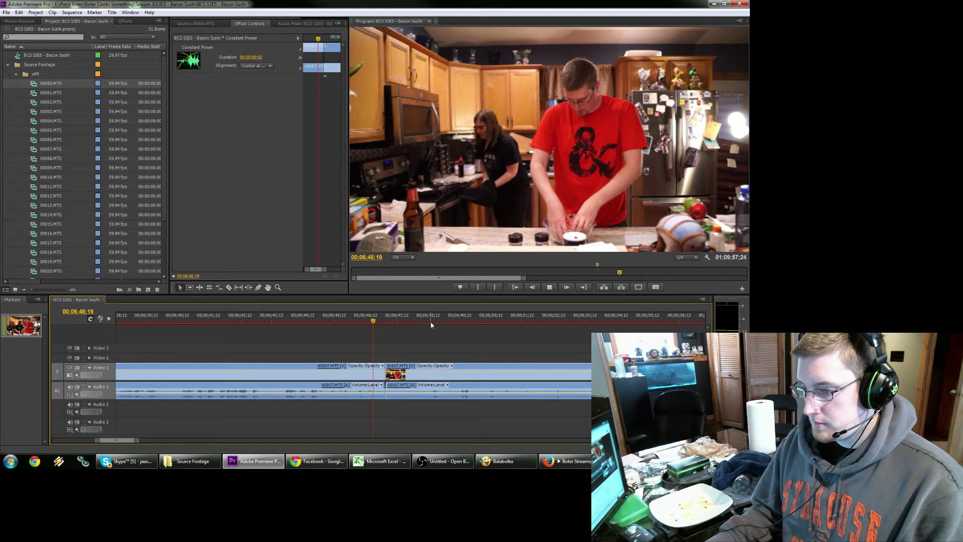
{"action": "key", "text": "space"}
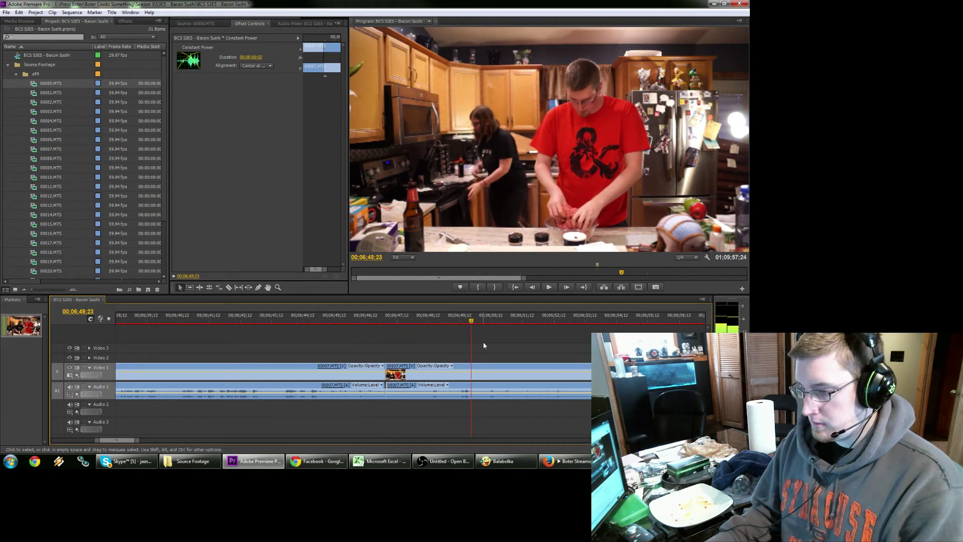
{"action": "key", "text": "ctrl+k"}
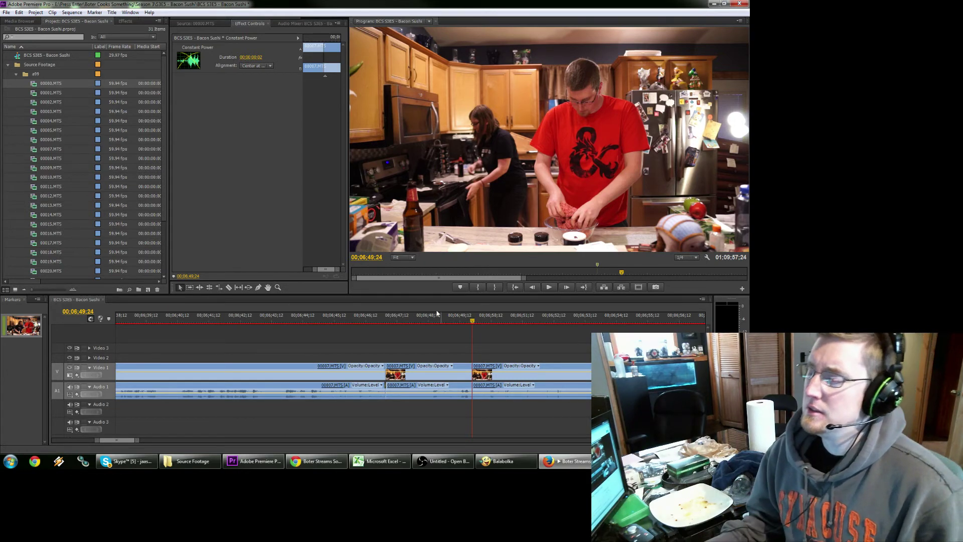
Play ahead through the 00007.MTS footage and split the clip at 00;07;12;29.
{"action": "left_click", "coordinate": [487, 333]}
{"action": "key", "text": "space"}
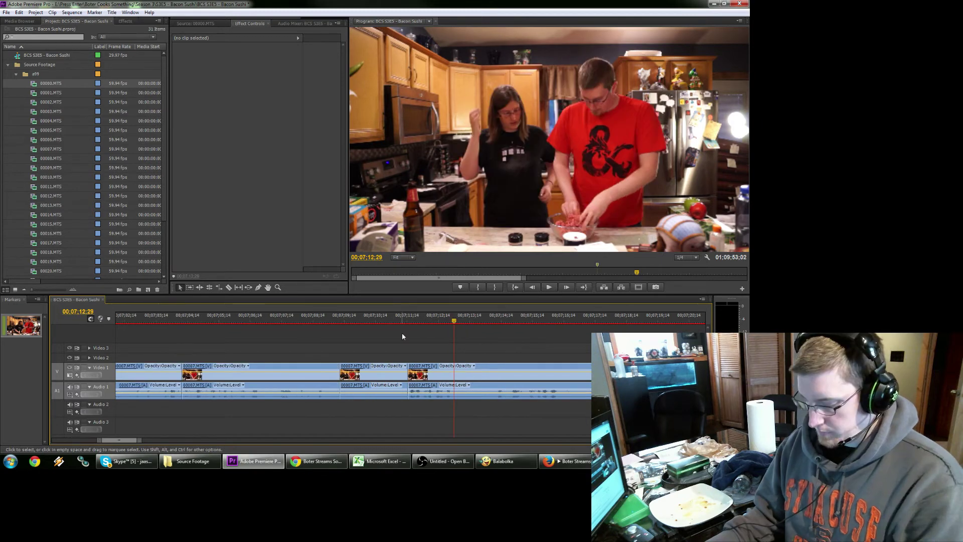
{"action": "key", "text": "ctrl+k"}
Ripple-delete the 00007.MTS footage before and after the short piece ending at 00;07;12;29, cutting up to 00;07;14;21, and play across the joins.
{"action": "left_click", "coordinate": [499, 320]}
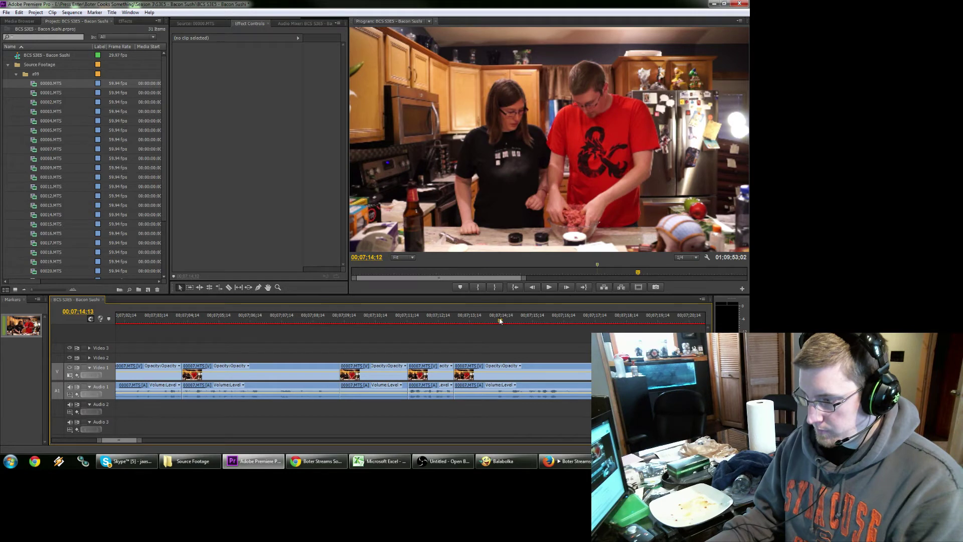
{"action": "left_click_drag", "start_coordinate": [500, 321], "coordinate": [509, 324]}
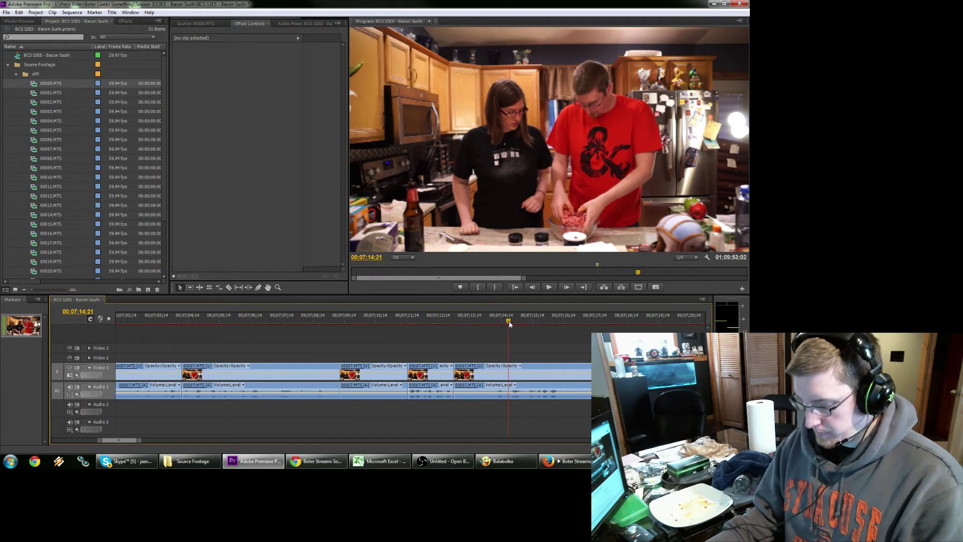
{"action": "left_click", "coordinate": [393, 370]}
{"action": "key", "text": "shift+Delete"}
{"action": "left_click", "coordinate": [310, 319]}
{"action": "key", "text": "space"}
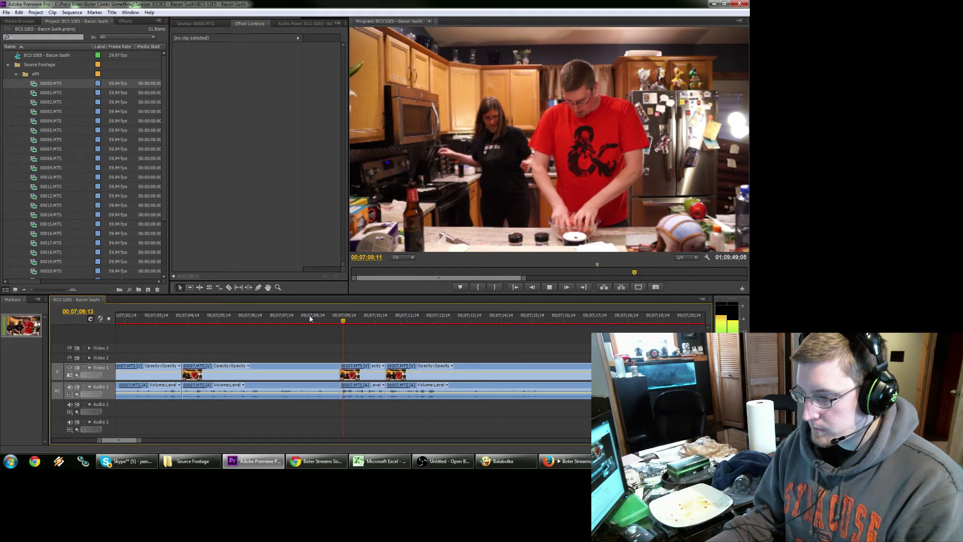
Split 00007.MTS at about 00;07;12 and at 00;07;21;09, and ripple-delete the piece between the cuts.
{"action": "left_click", "coordinate": [447, 319]}
{"action": "key", "text": "ctrl+k"}
{"action": "key", "text": "space"}
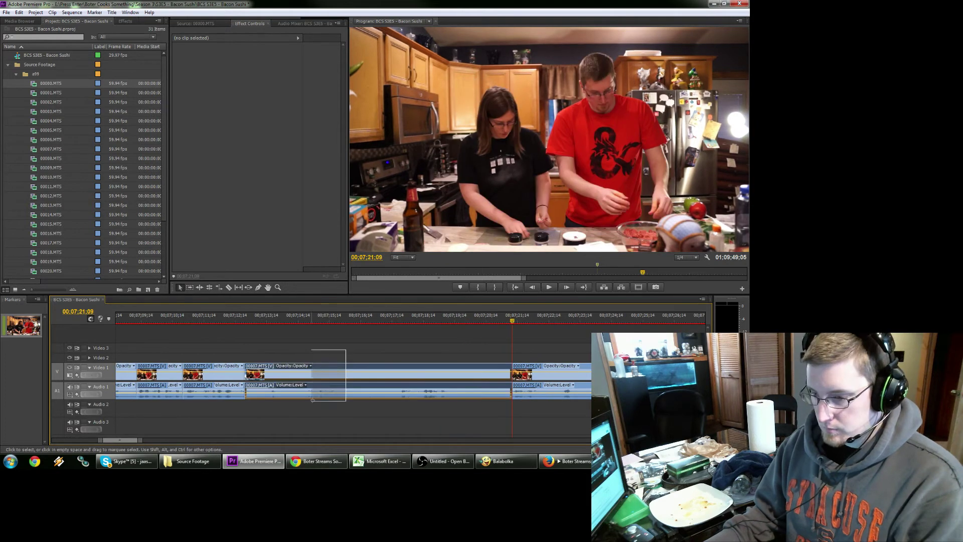
{"action": "key", "text": "Delete"}
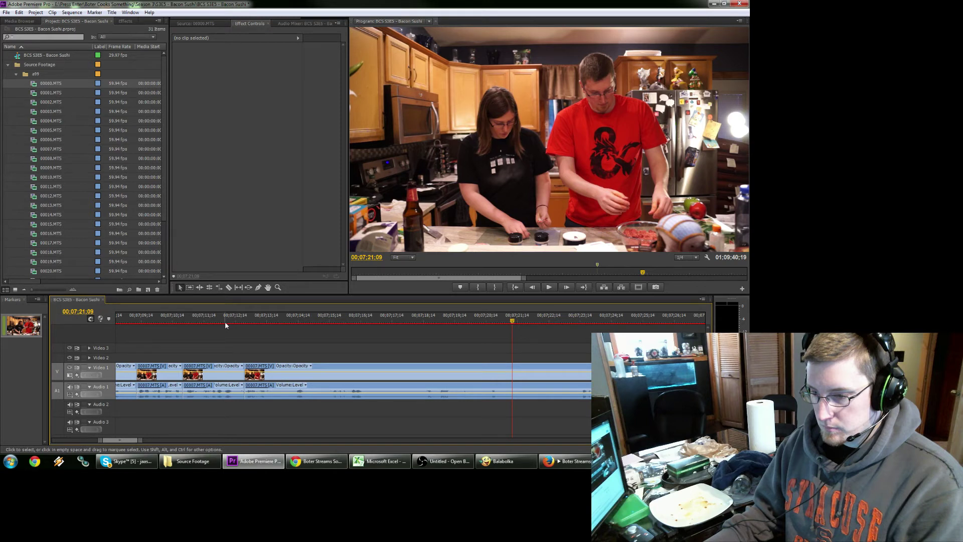
Move ahead into 00008.MTS and ripple-delete its opening piece up to 00;08;07;27.
{"action": "left_click", "coordinate": [576, 321]}
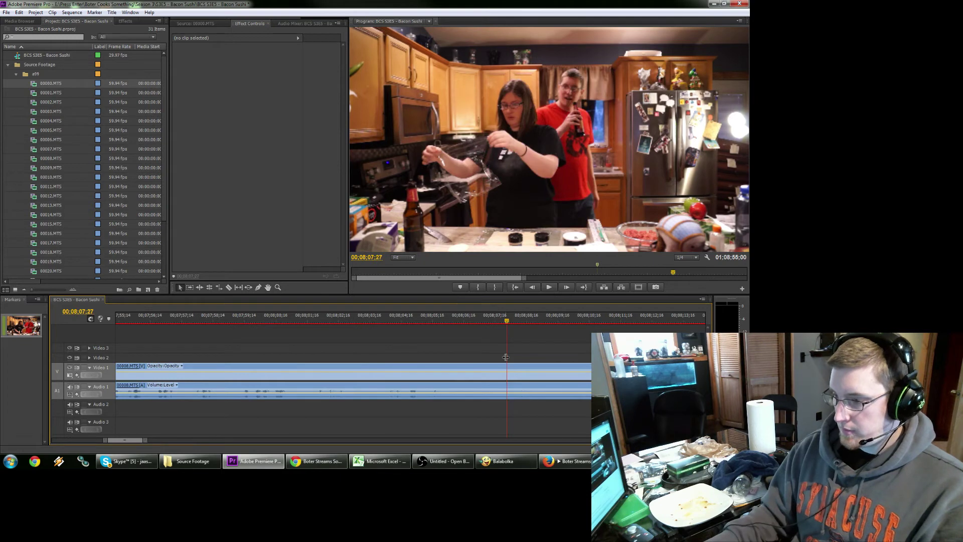
{"action": "scroll", "coordinate": [371, 399], "scroll_direction": "up", "scroll_amount": 5}
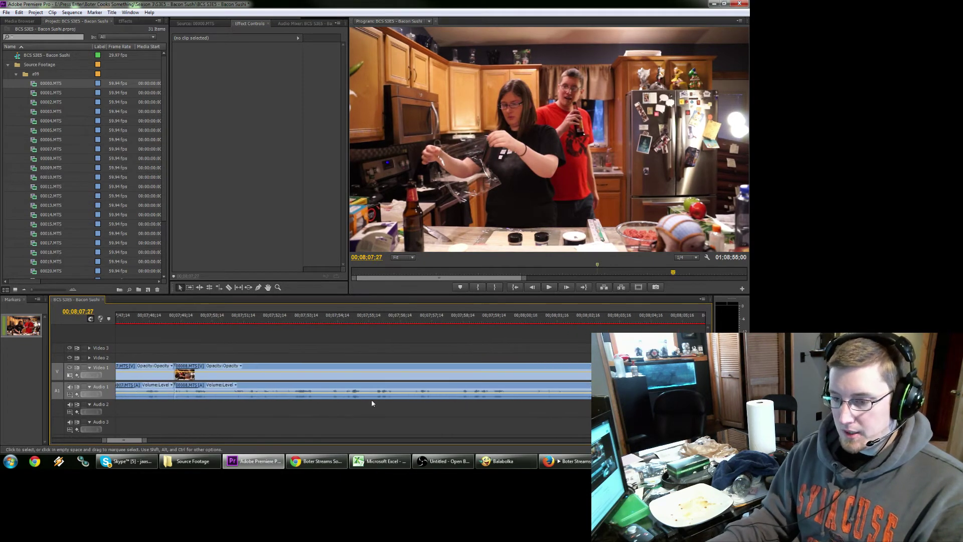
{"action": "left_click_drag", "start_coordinate": [335, 341], "coordinate": [296, 413]}
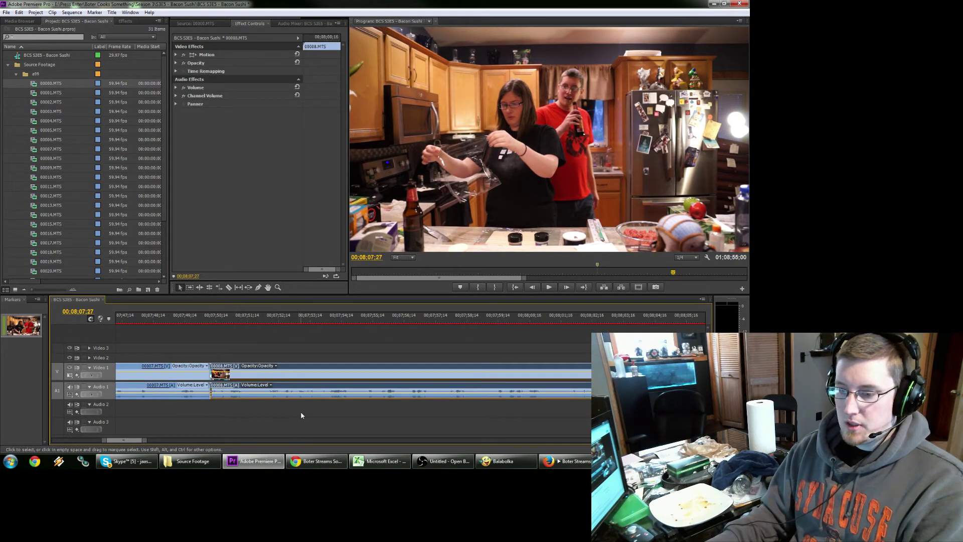
{"action": "key", "text": "shift+Delete"}
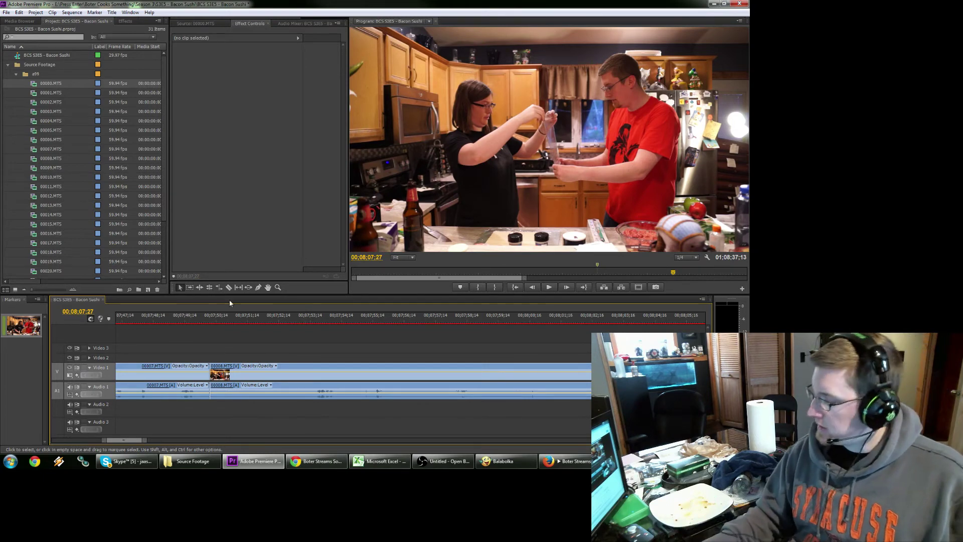
Ripple-delete the last 00007.MTS piece directly before the 00008.MTS clip.
{"action": "scroll", "coordinate": [195, 373], "scroll_direction": "up", "scroll_amount": 1}
{"action": "scroll", "coordinate": [195, 372], "scroll_direction": "up", "scroll_amount": 3}
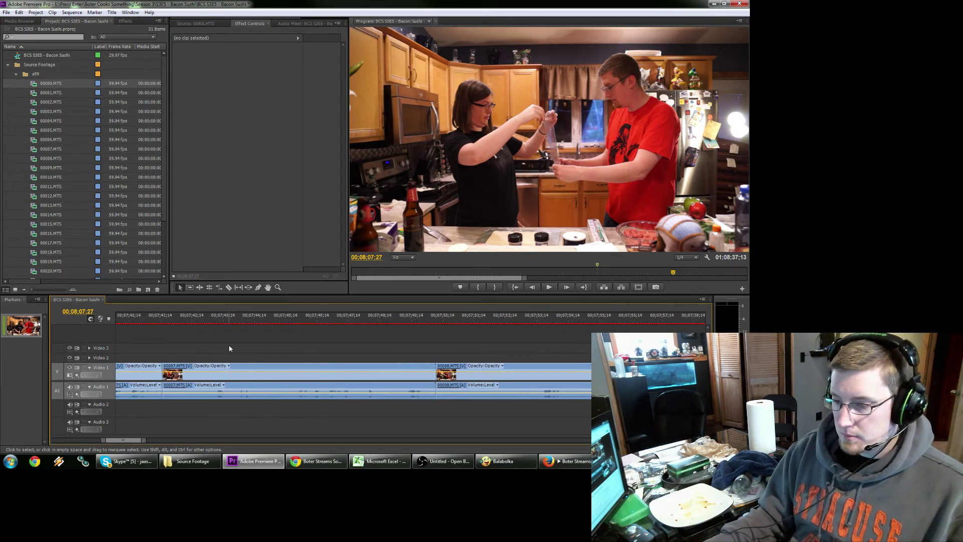
{"action": "left_click", "coordinate": [224, 324]}
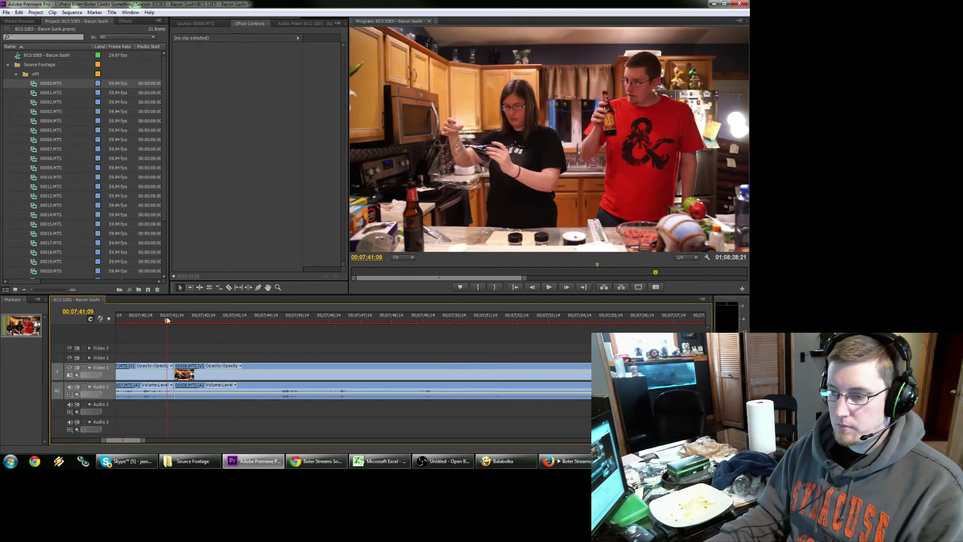
Play across the join between 00007.MTS and 00008.MTS from 00;07;40;22 and split 00008.MTS at 00;07;43;14.
{"action": "left_click_drag", "start_coordinate": [167, 319], "coordinate": [149, 321]}
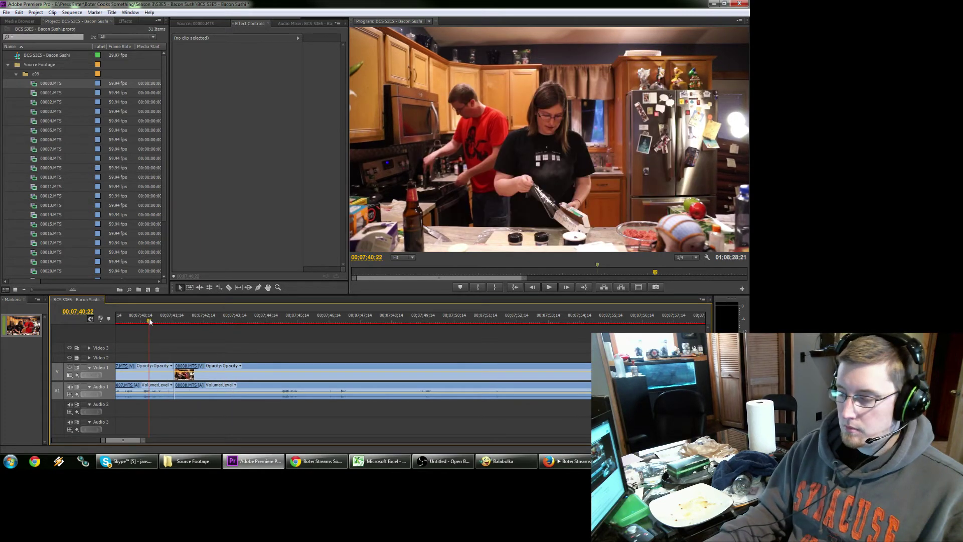
{"action": "key", "text": "space"}
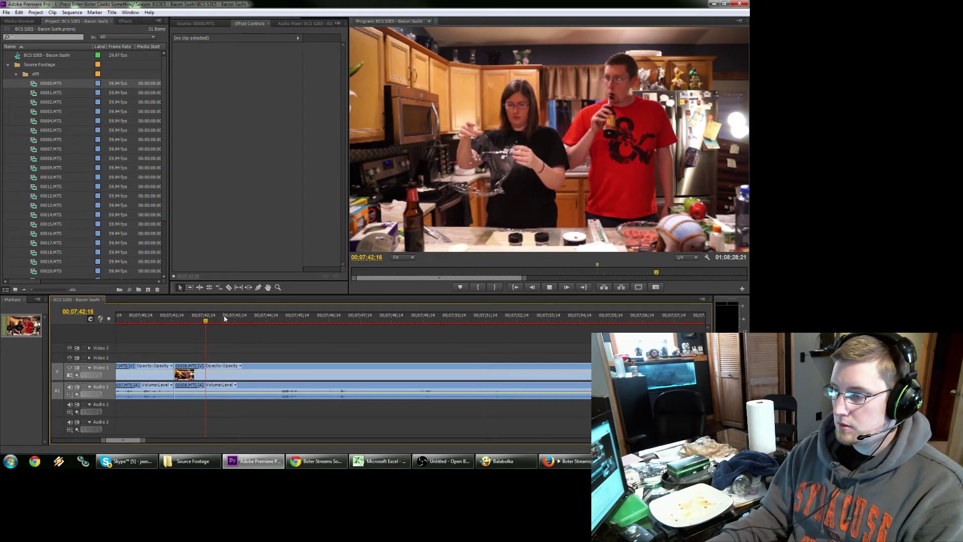
{"action": "key", "text": "ctrl+k"}
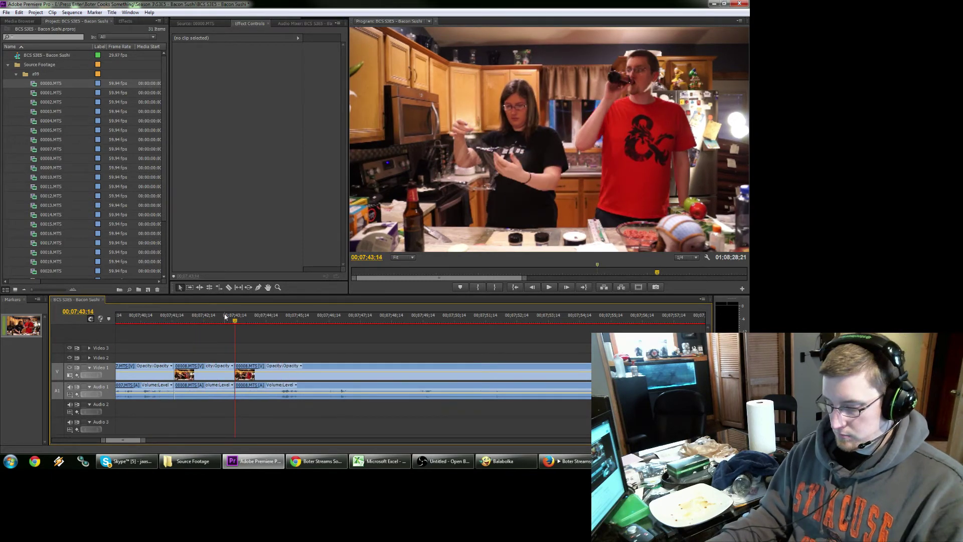
Play on to 00;08;04;23, split the clip there, and ripple-delete the segment starting at 00;07;43;14.
{"action": "key", "text": "space"}
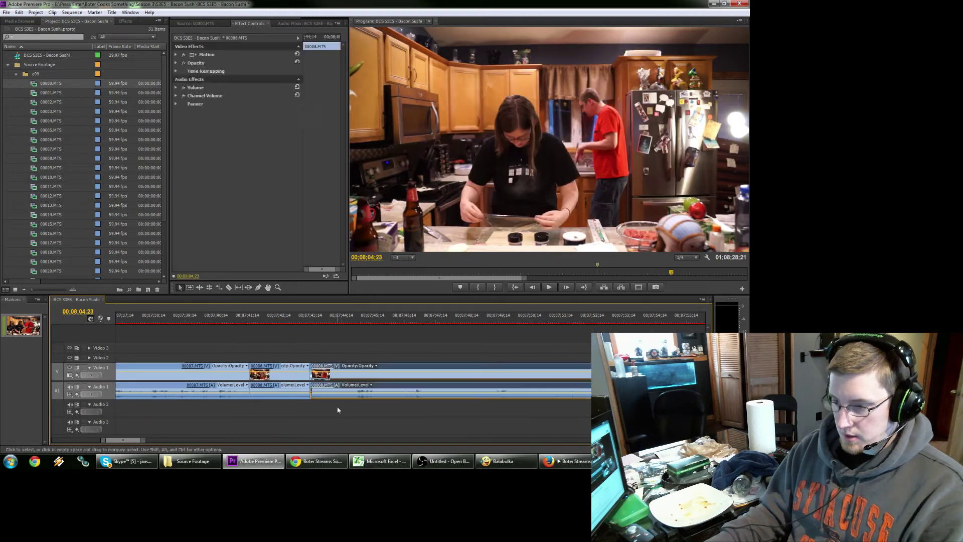
{"action": "key", "text": "shift+Delete"}
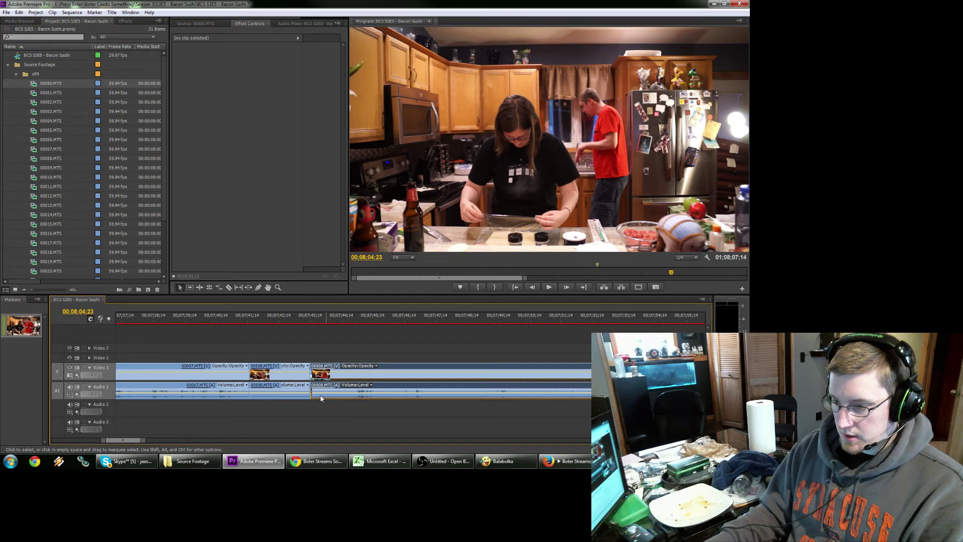
Split the clip at 00;07;44;03 and 00;07;50;00, and ripple-delete the segment between the two cuts.
{"action": "left_click", "coordinate": [293, 320]}
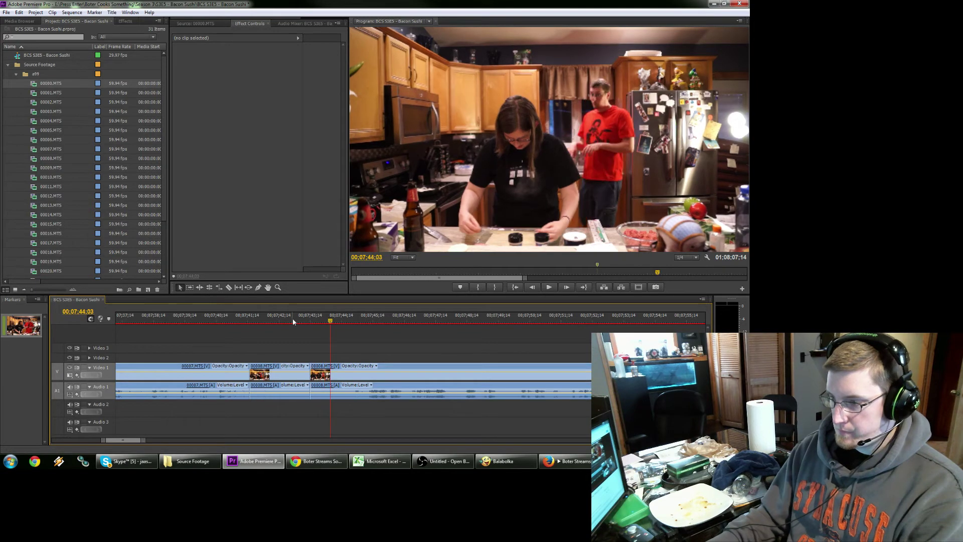
{"action": "key", "text": "space"}
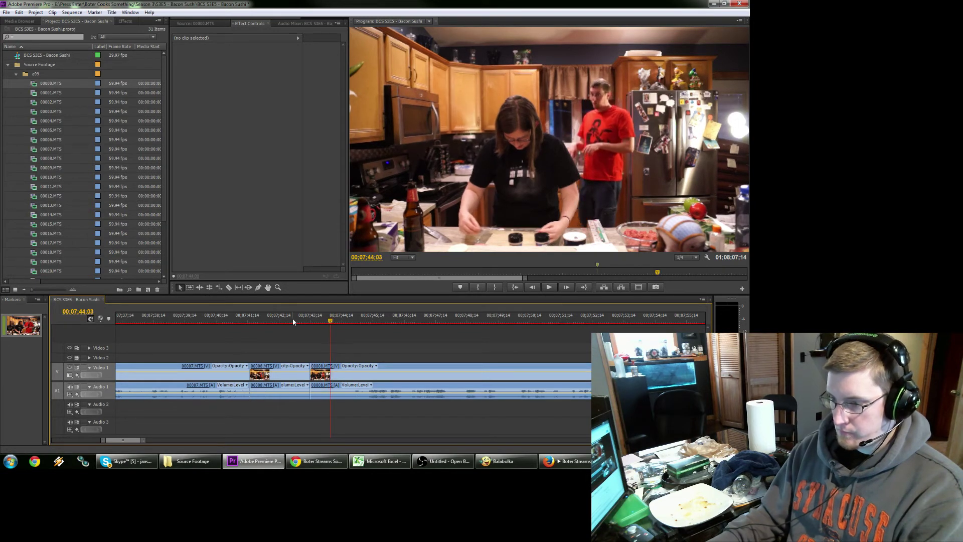
{"action": "key", "text": "ctrl+k"}
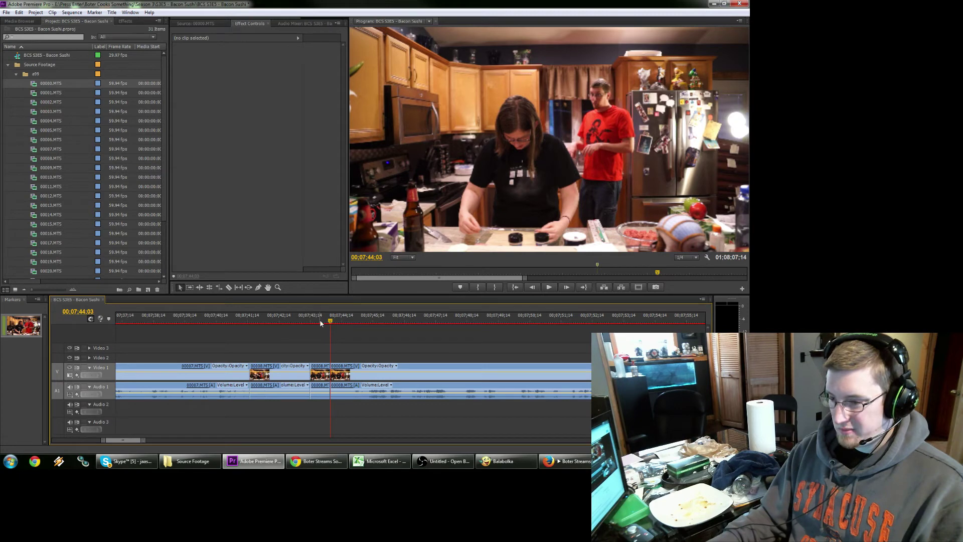
{"action": "key", "text": "space"}
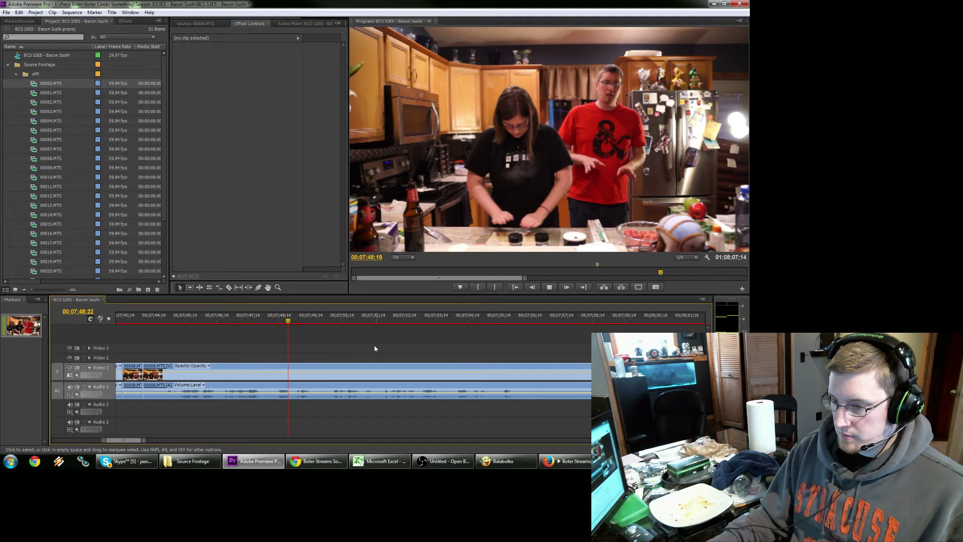
{"action": "key", "text": "space"}
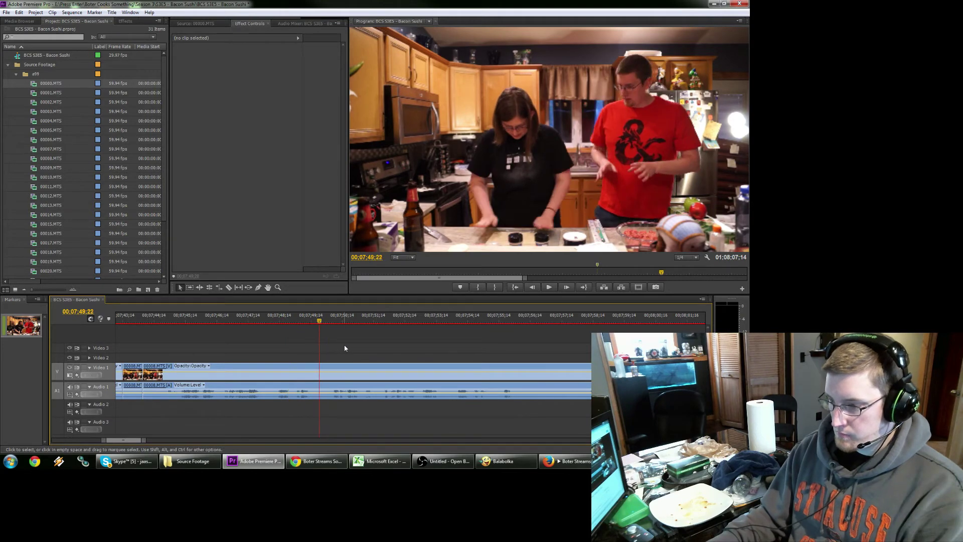
{"action": "key", "text": "Right"}
{"action": "key", "text": "Right"}
{"action": "key", "text": "Right"}
{"action": "key", "text": "Right"}
{"action": "key", "text": "Right"}
{"action": "key", "text": "Right"}
{"action": "key", "text": "Right"}
{"action": "key", "text": "Right"}
{"action": "key", "text": "Right"}
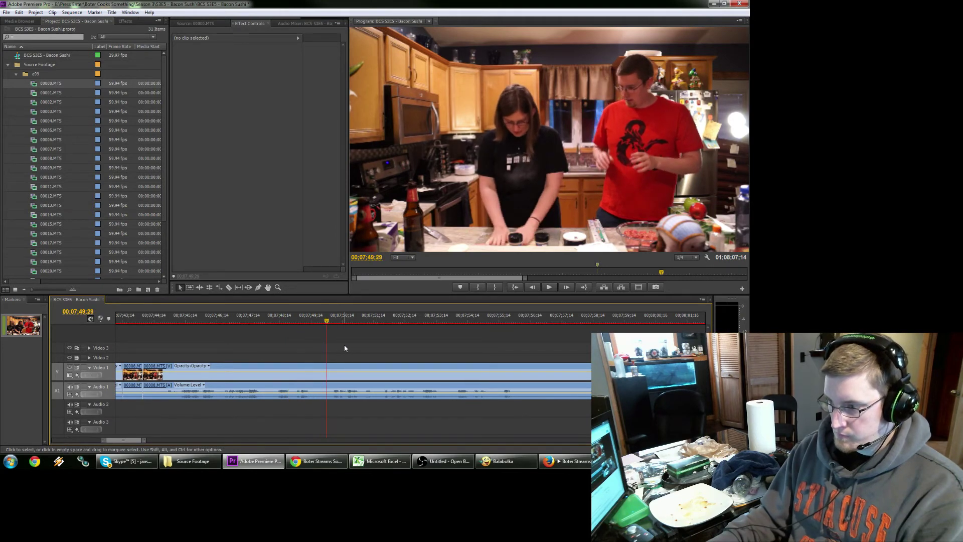
{"action": "key", "text": "ctrl+k"}
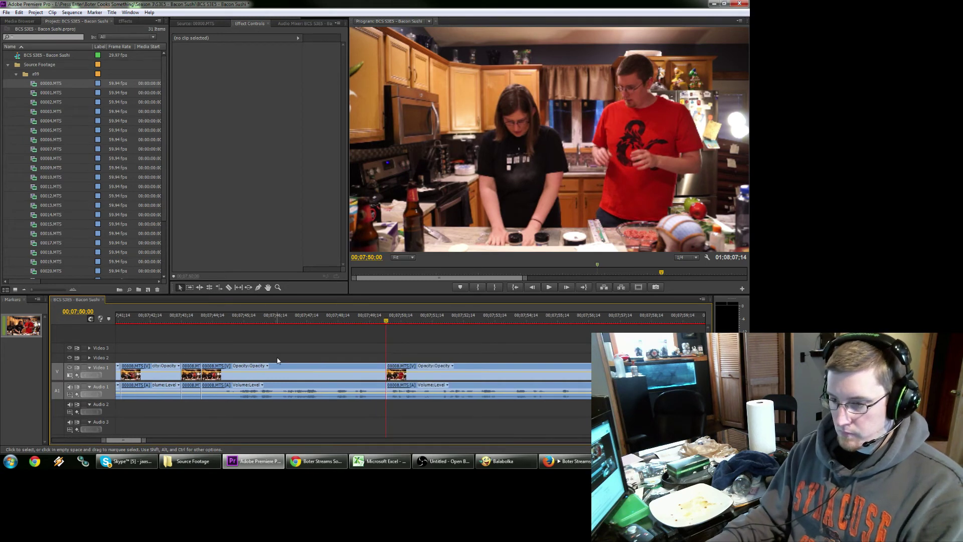
{"action": "key", "text": "ctrl+z"}
Split the clip at 00;07;43;08 and ripple-delete the short sliver between that cut and the next one.
{"action": "left_click", "coordinate": [156, 318]}
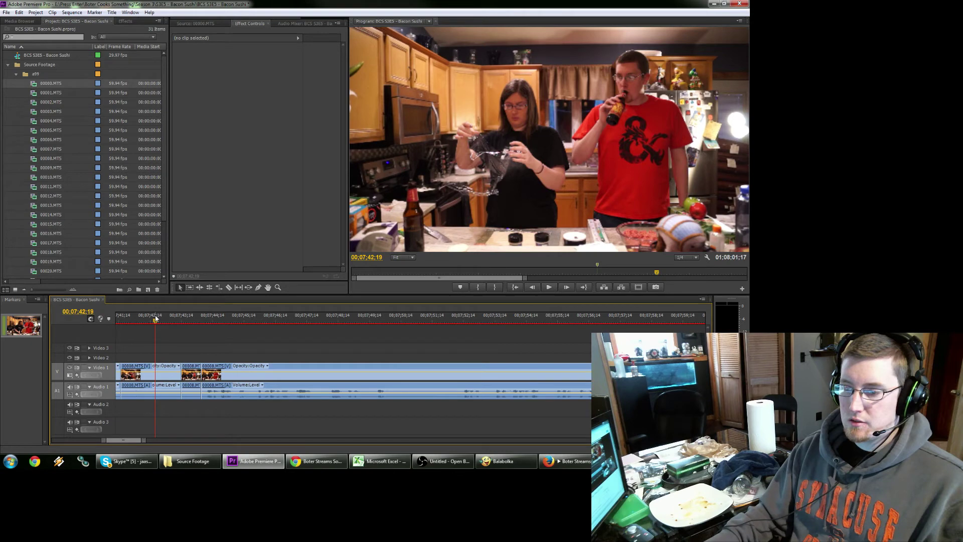
{"action": "key", "text": "space"}
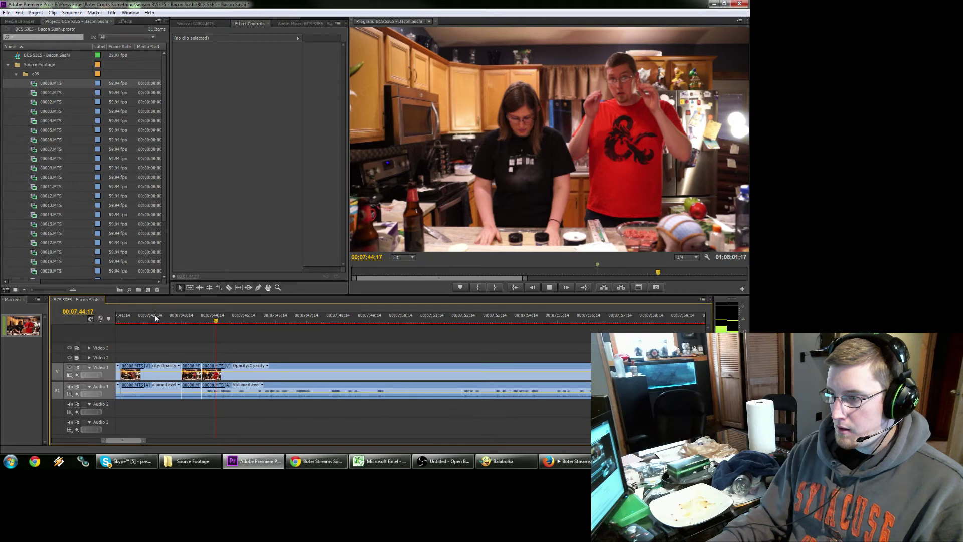
{"action": "left_click", "coordinate": [175, 318]}
{"action": "scroll", "coordinate": [295, 321], "scroll_direction": "up", "scroll_amount": 3}
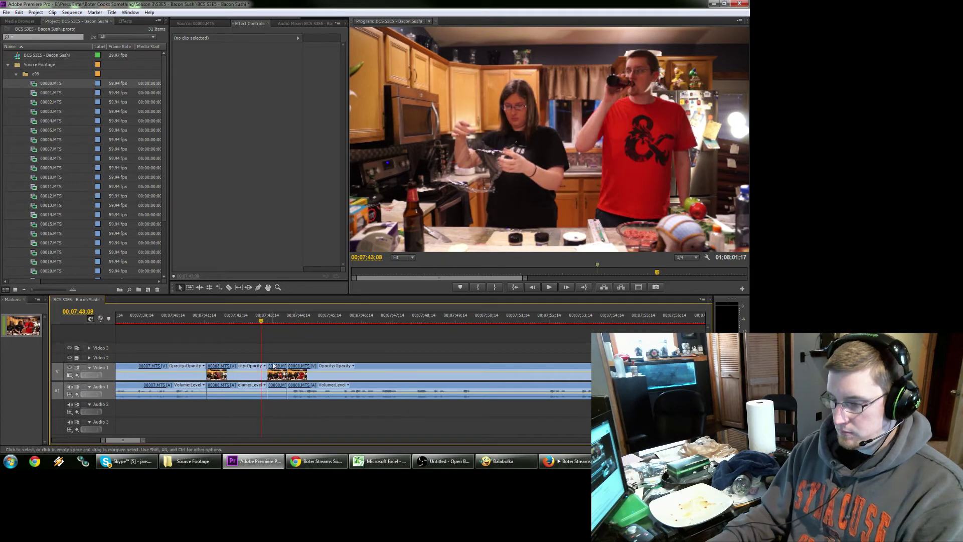
{"action": "key", "text": "ctrl+k"}
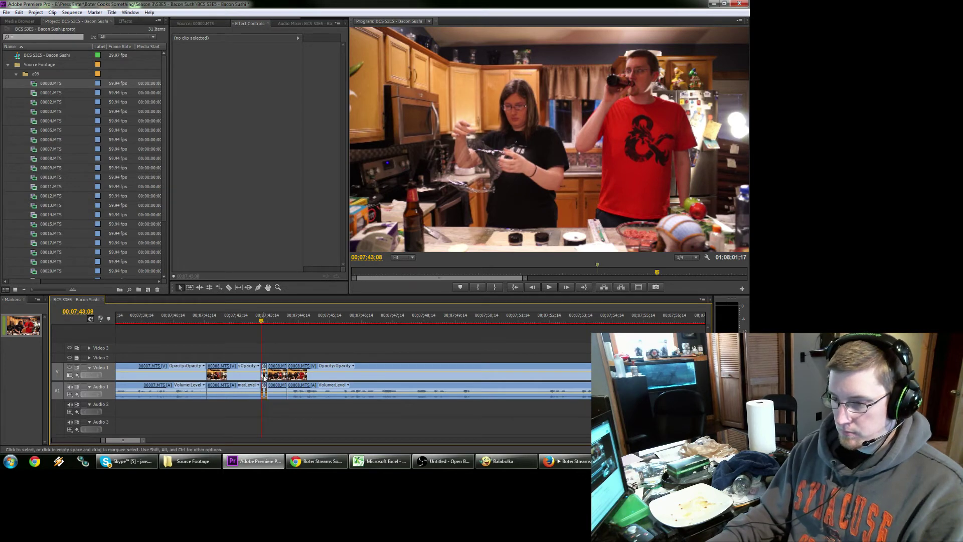
{"action": "left_click", "coordinate": [265, 377]}
{"action": "key", "text": "shift+Delete"}
Play past the tightened edit and split the clip at 00;07;50;22.
{"action": "key", "text": "space"}
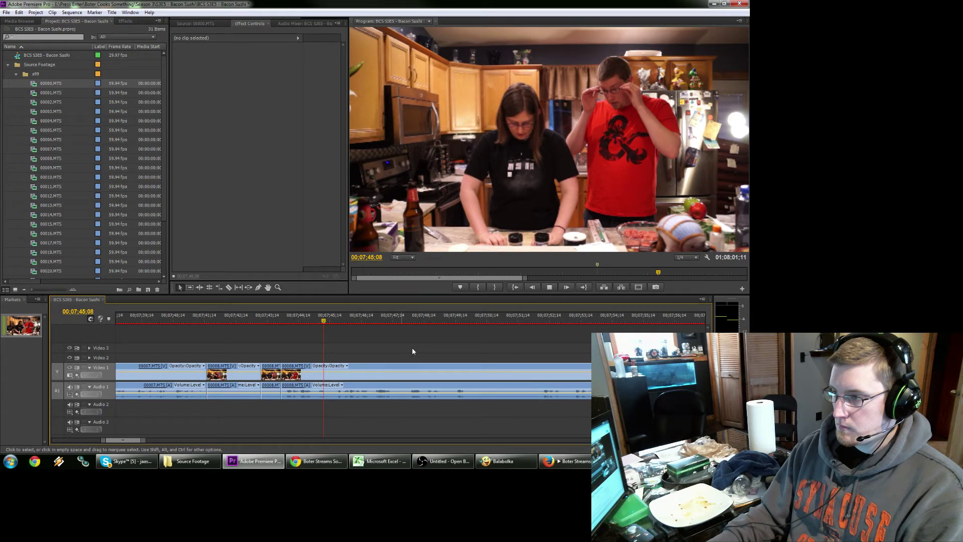
{"action": "left_click", "coordinate": [469, 342]}
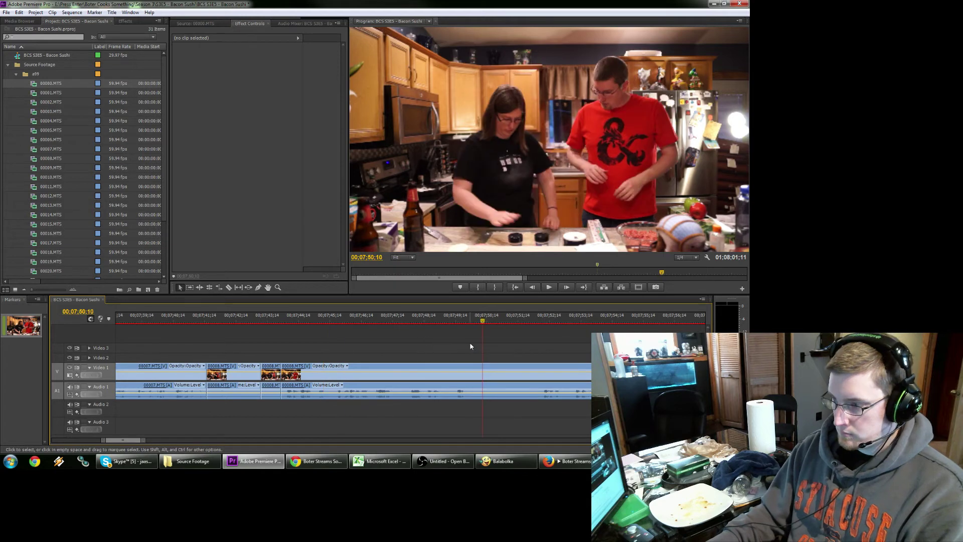
{"action": "key", "text": "space"}
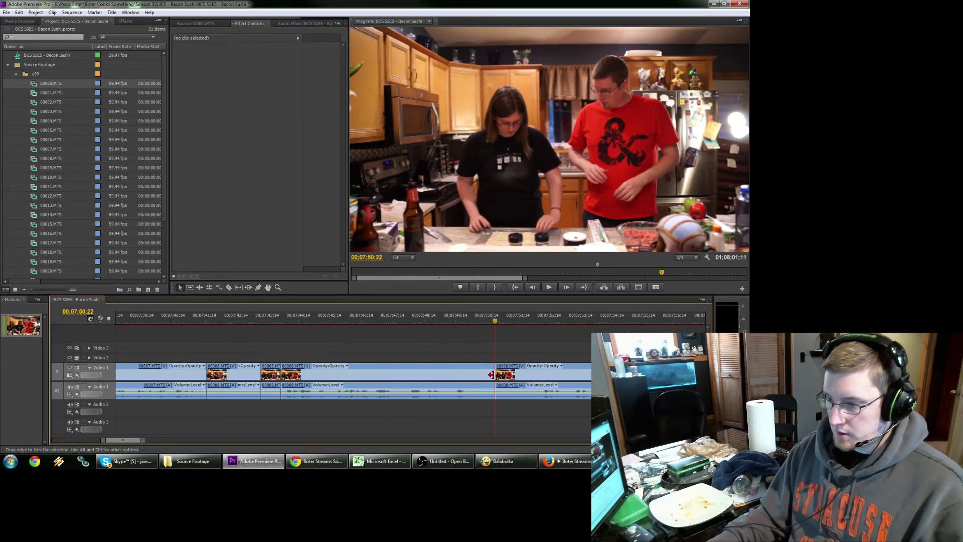
Review the footage after the 00;07;50;22 cut and ripple-delete about 7 seconds directly following it.
{"action": "key", "text": "z"}
{"action": "key", "text": "backslash"}
{"action": "key", "text": "equal"}
{"action": "key", "text": "equal"}
{"action": "key", "text": "equal"}
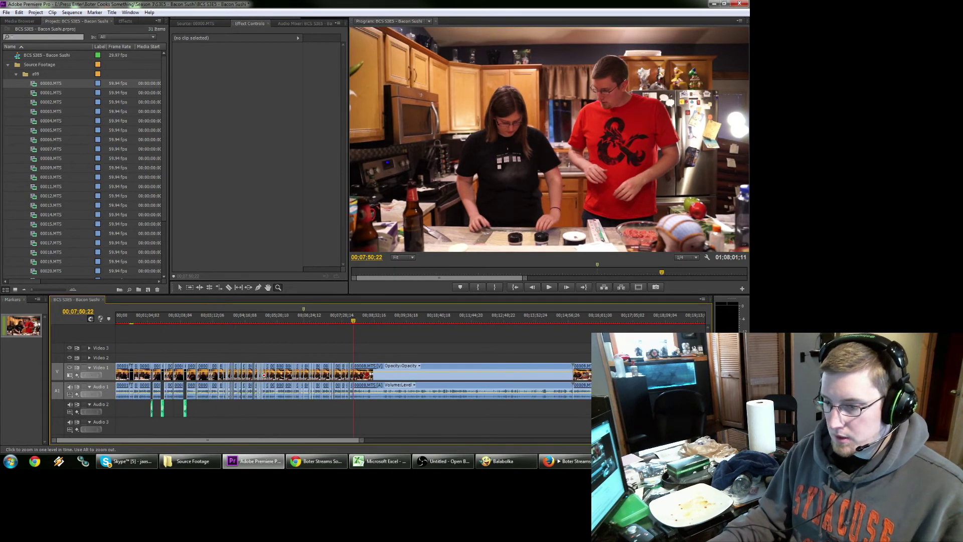
{"action": "left_click", "coordinate": [317, 319]}
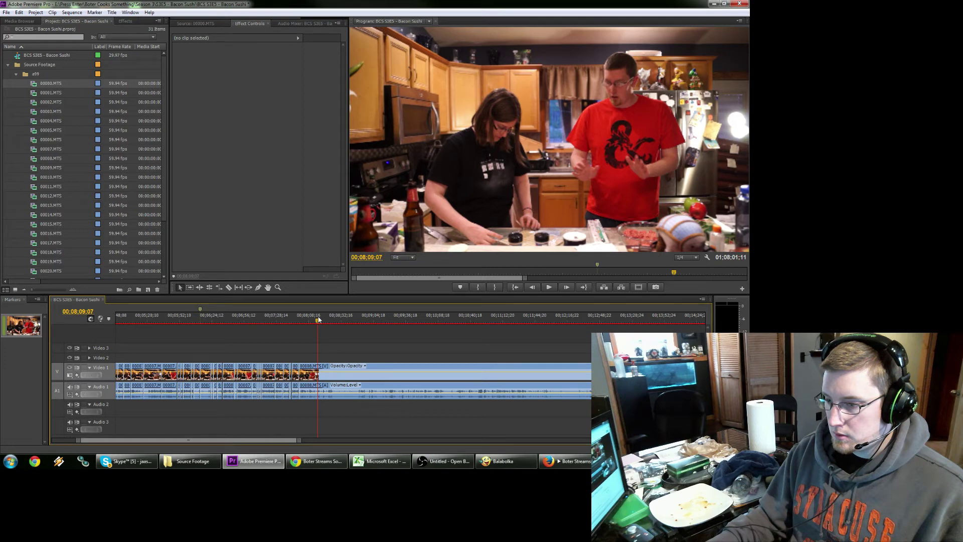
{"action": "key", "text": "Up"}
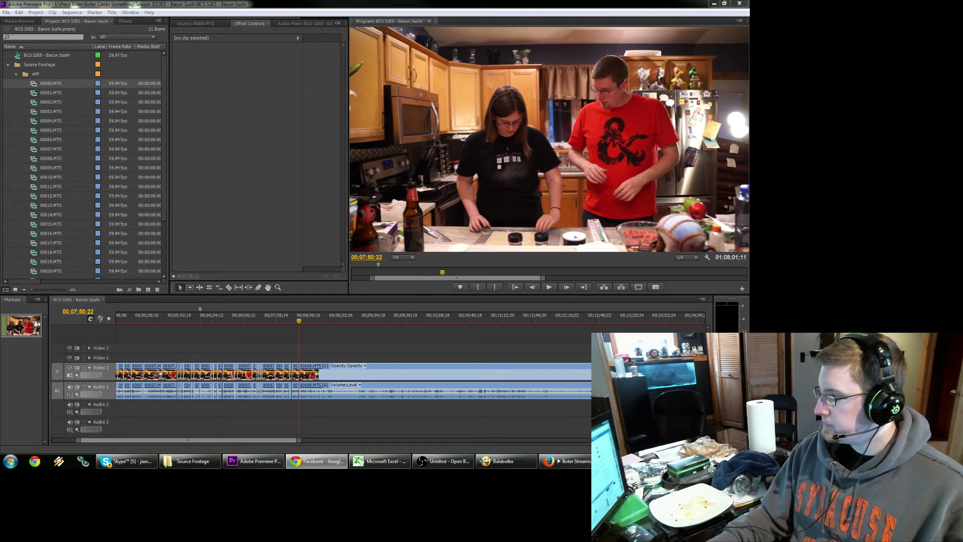
{"action": "left_click", "coordinate": [325, 345]}
{"action": "key", "text": "space"}
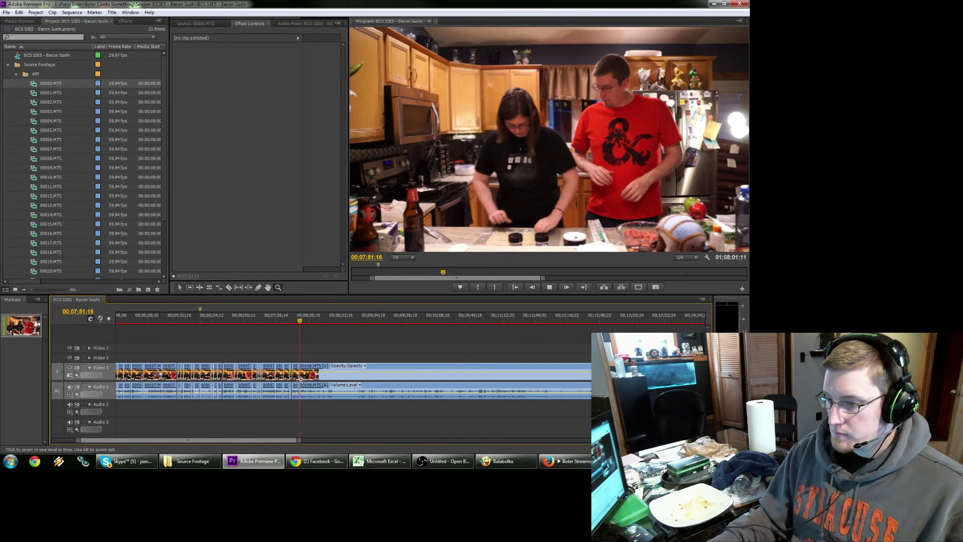
{"action": "key", "text": "z"}
{"action": "key", "text": "equal"}
{"action": "left_click", "coordinate": [422, 368]}
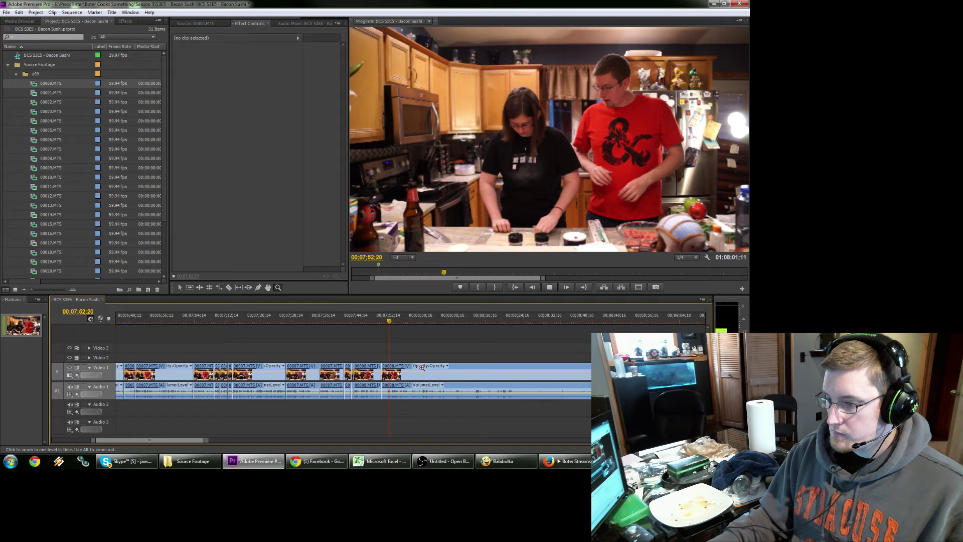
Play from 00;07;45;06, split the clip shortly before and at 00;08;06;28, and ripple-delete the short piece between the cuts.
{"action": "left_click", "coordinate": [371, 316]}
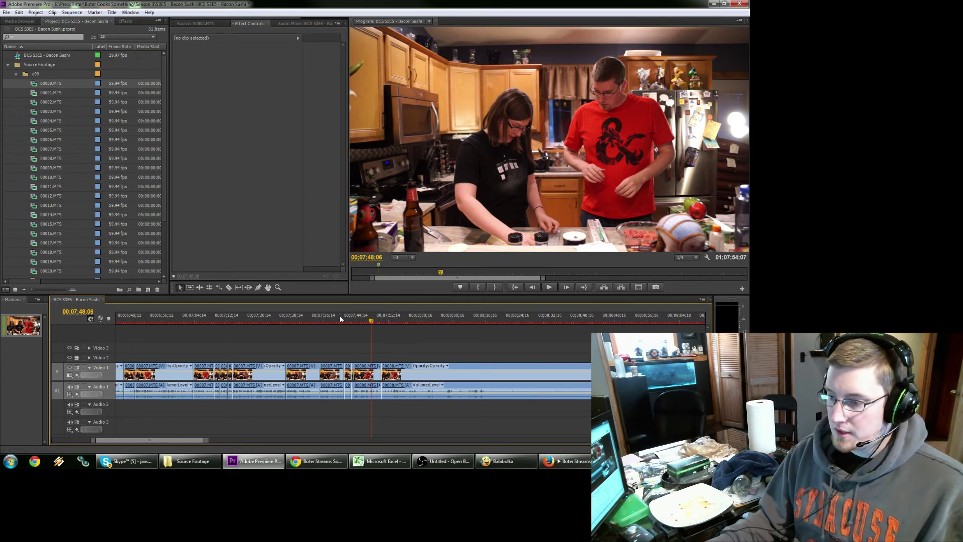
{"action": "left_click", "coordinate": [359, 319]}
{"action": "key", "text": "space"}
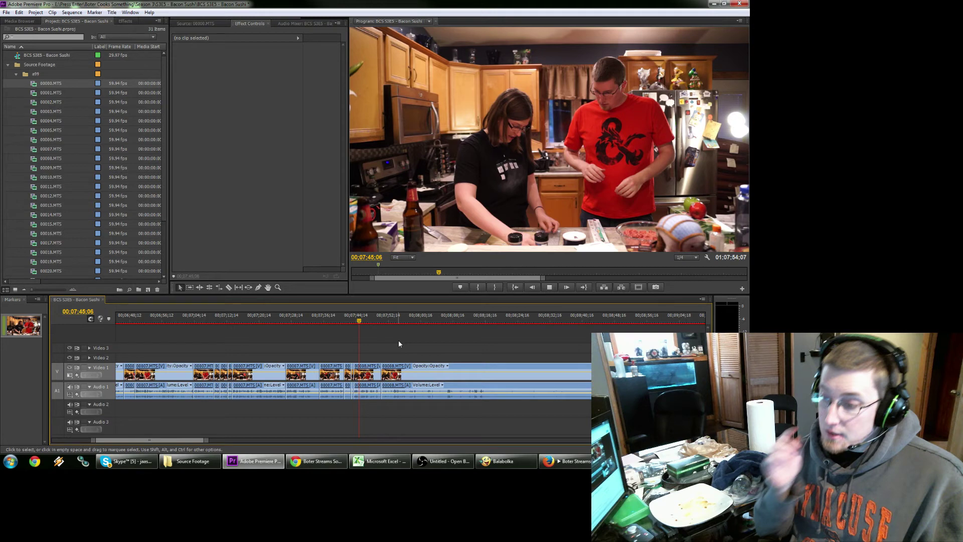
{"action": "key", "text": "ctrl+k"}
{"action": "key", "text": "space"}
{"action": "key", "text": "ctrl+k"}
{"action": "left_click", "coordinate": [439, 399]}
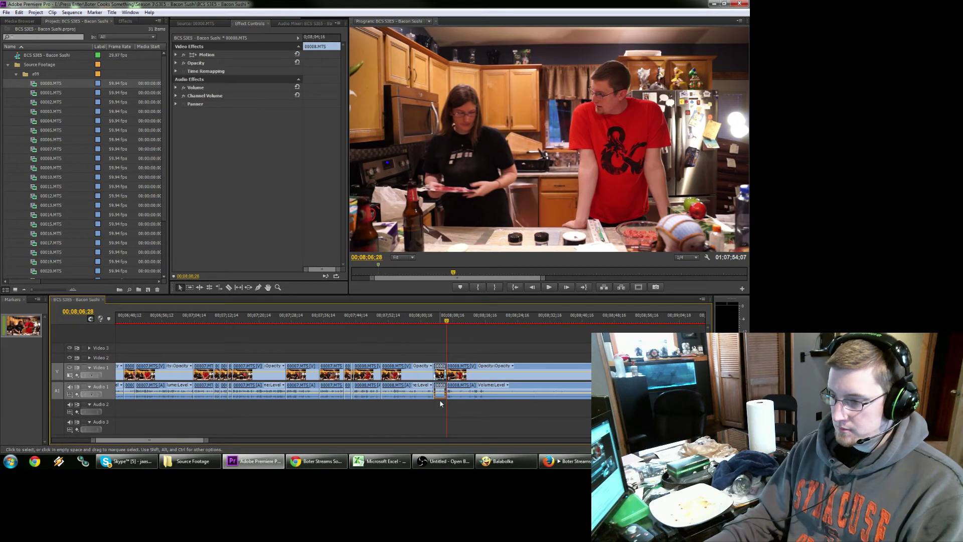
{"action": "key", "text": "shift+Delete"}
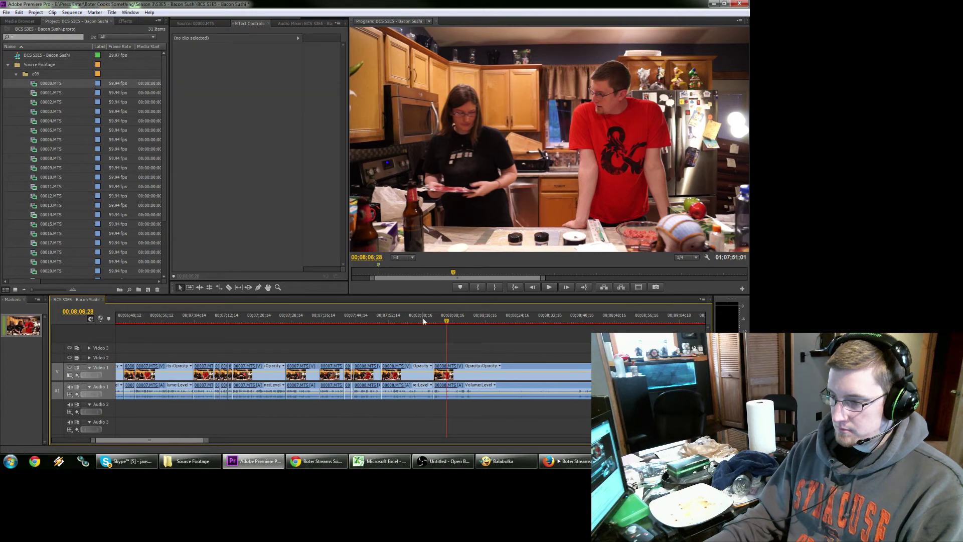
Play on from the last edit and split the clip at 00;08;14;01 and 00;08;40;26.
{"action": "key", "text": "Up"}
{"action": "key", "text": "space"}
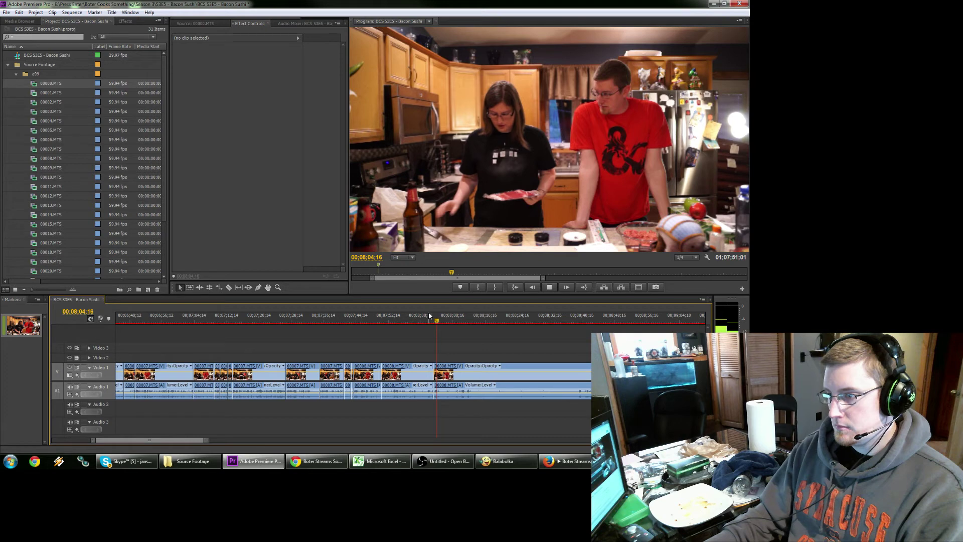
{"action": "key", "text": "k"}
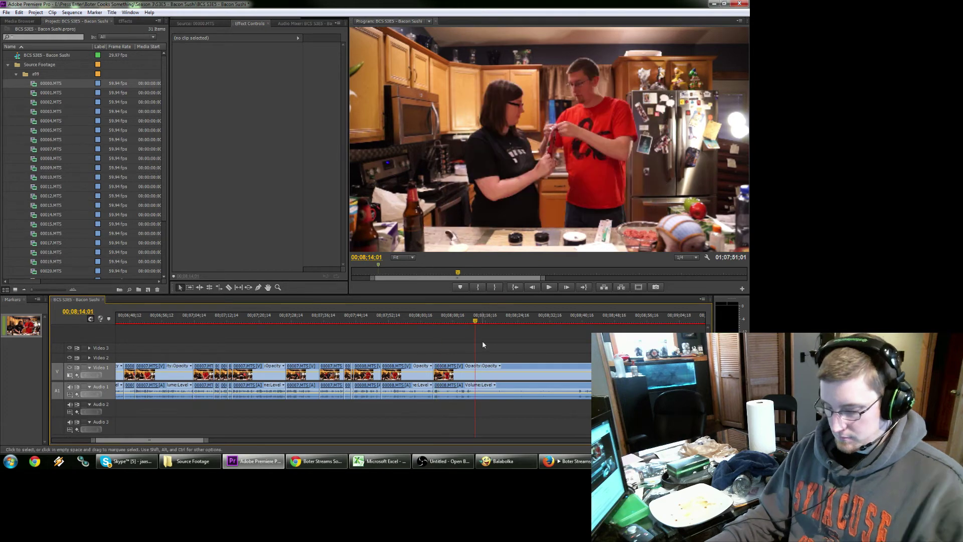
{"action": "key", "text": "ctrl+k"}
{"action": "scroll", "coordinate": [485, 347], "scroll_direction": "right", "scroll_amount": 4}
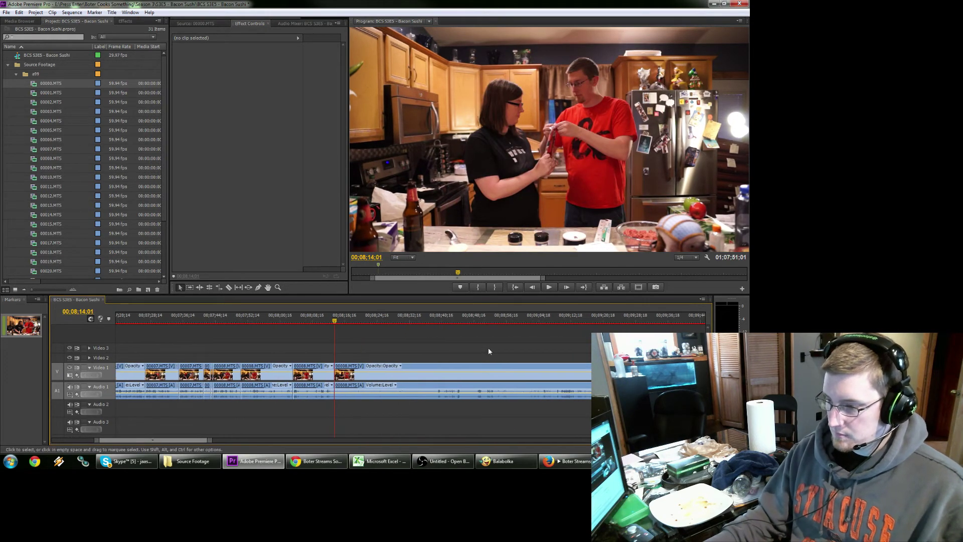
{"action": "key", "text": "l"}
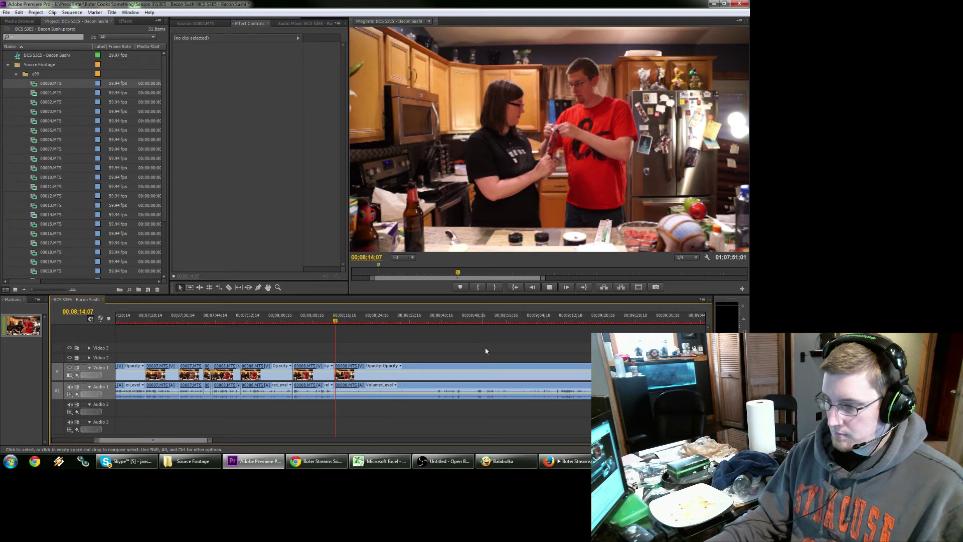
Set the speed of the segment from 00;08;14;01 to 00;08;40;26 to 400% and close the gap after it.
{"action": "right_click", "coordinate": [380, 376]}
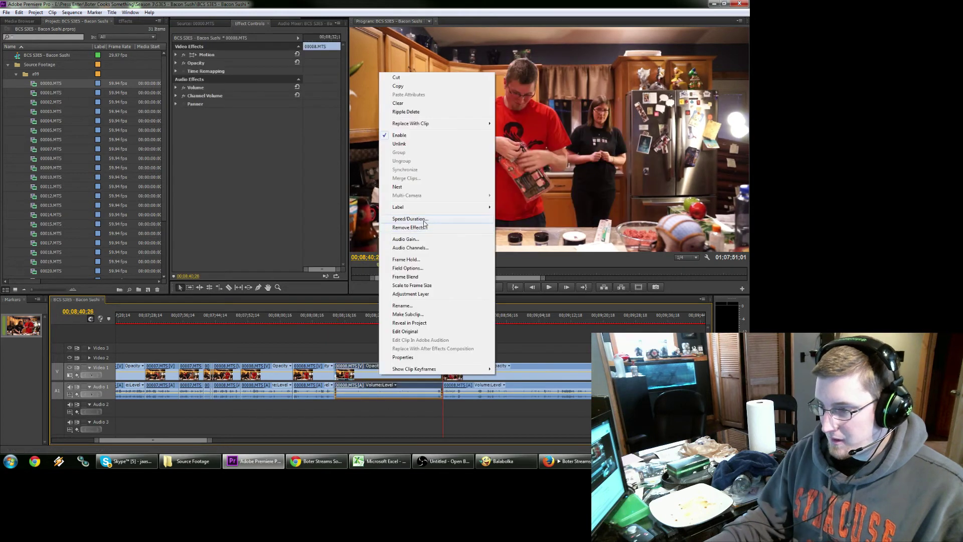
{"action": "left_click", "coordinate": [424, 223]}
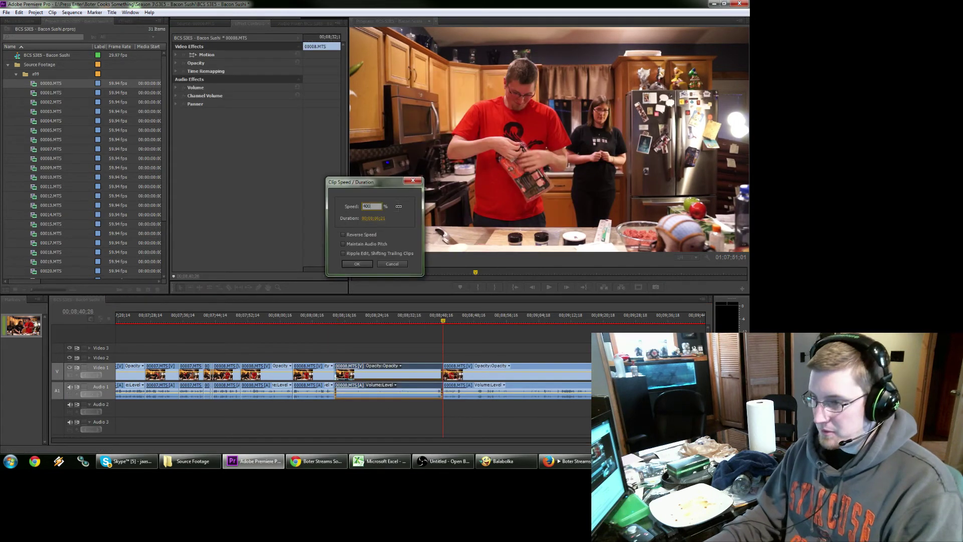
{"action": "type", "text": "400"}
{"action": "key", "text": "Return"}
{"action": "left_click", "coordinate": [381, 371]}
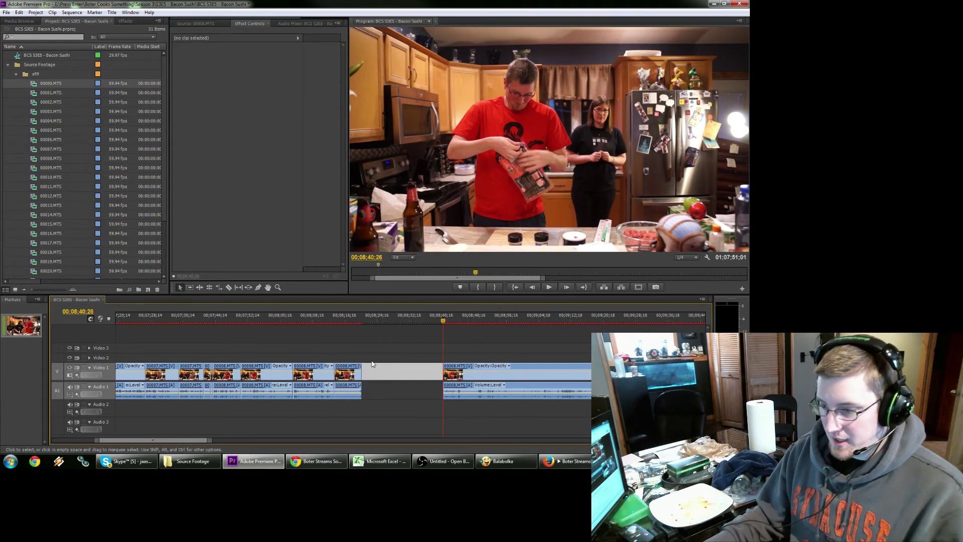
{"action": "key", "text": "Delete"}
Play back the sped-up segment from 00;08;14;01 and the footage directly after it to review the cuts.
{"action": "left_click", "coordinate": [320, 317]}
{"action": "key", "text": "space"}
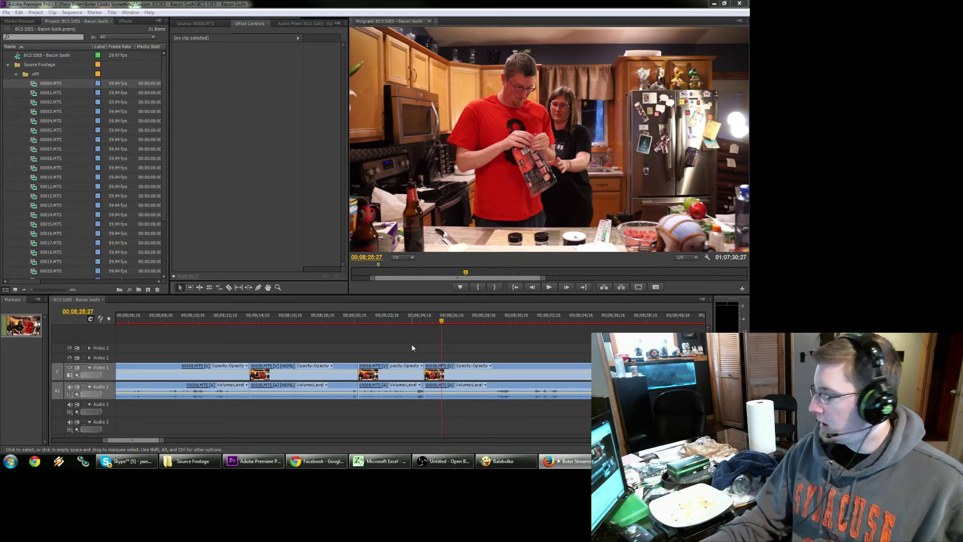
{"action": "left_click", "coordinate": [377, 319]}
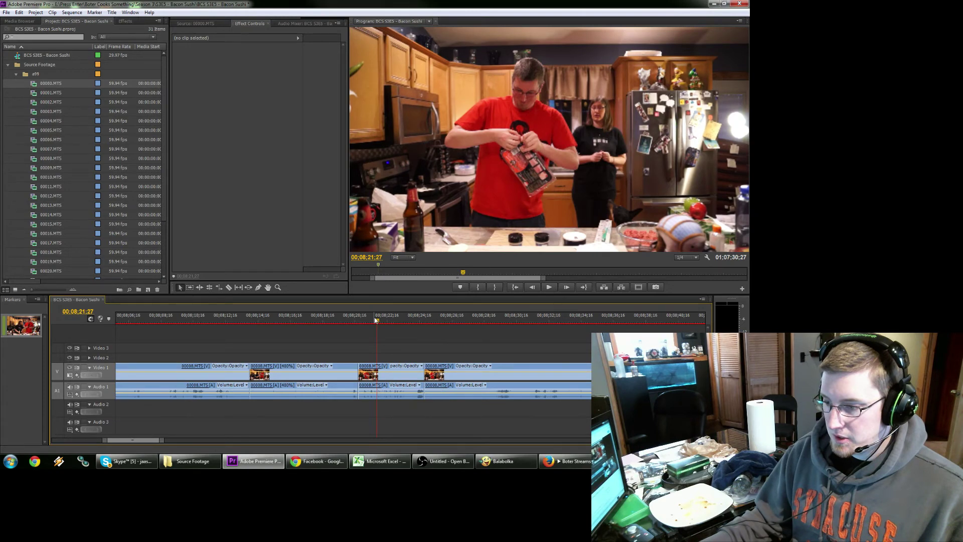
{"action": "left_click_drag", "start_coordinate": [376, 319], "coordinate": [343, 323]}
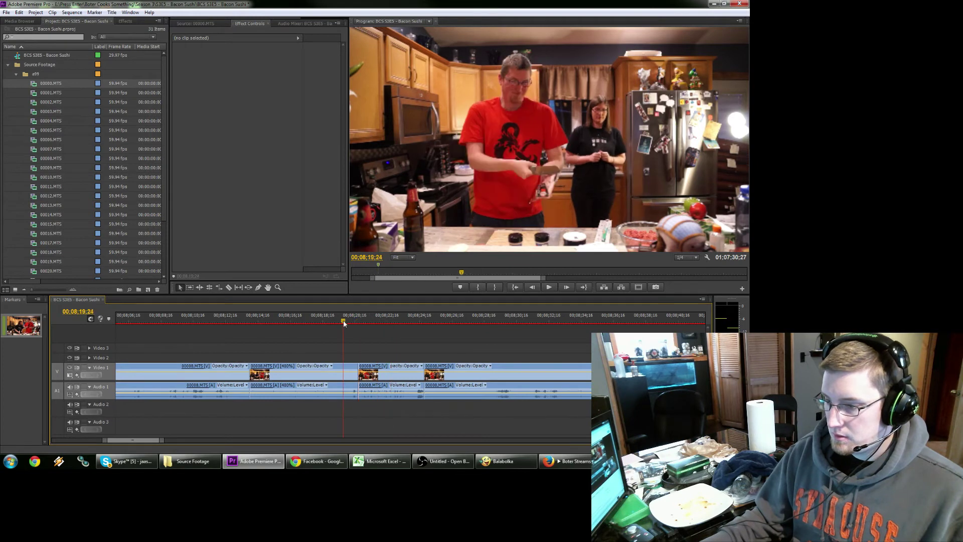
{"action": "key", "text": "space"}
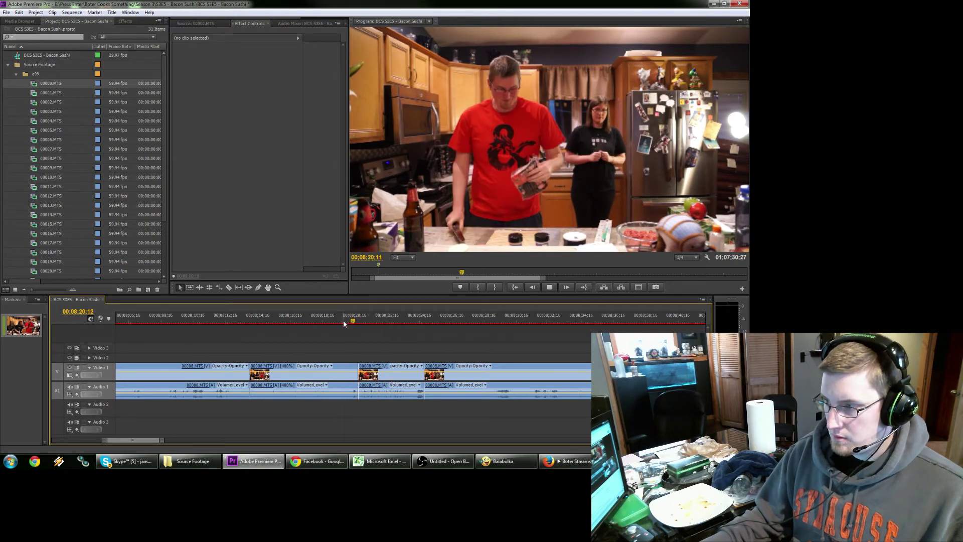
{"action": "key", "text": "space"}
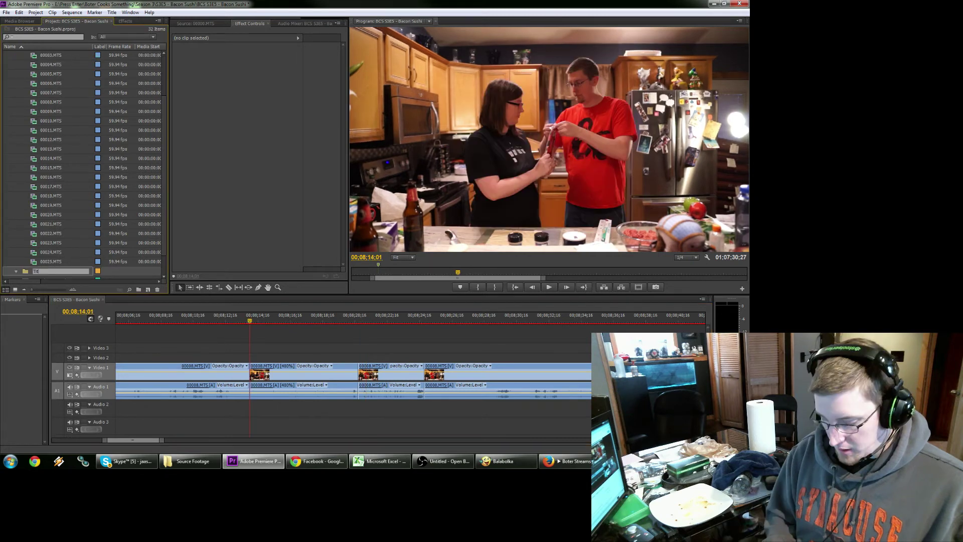
Name the new bin Titles and create a 1920 x 1080 title called FF X4 inside it.
{"action": "key", "text": "Return"}
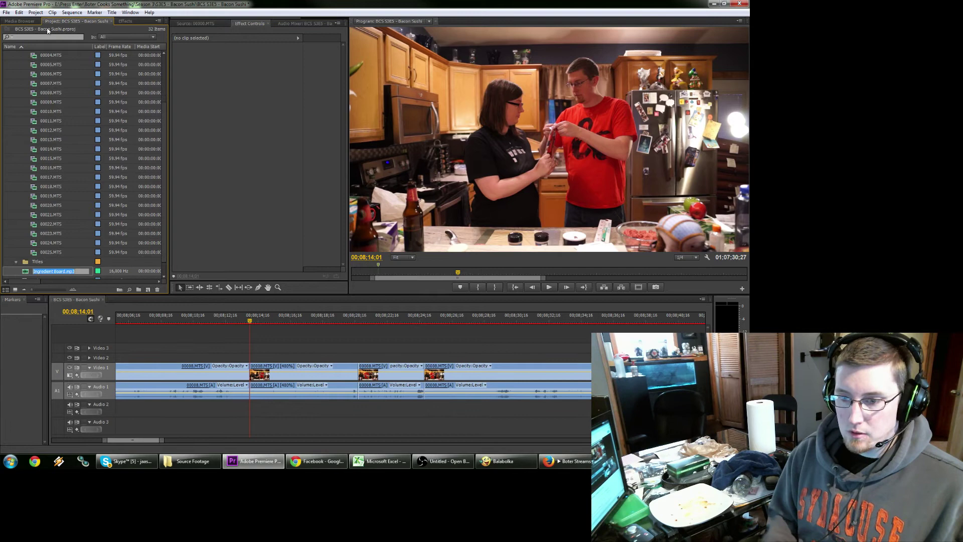
{"action": "left_click", "coordinate": [26, 262]}
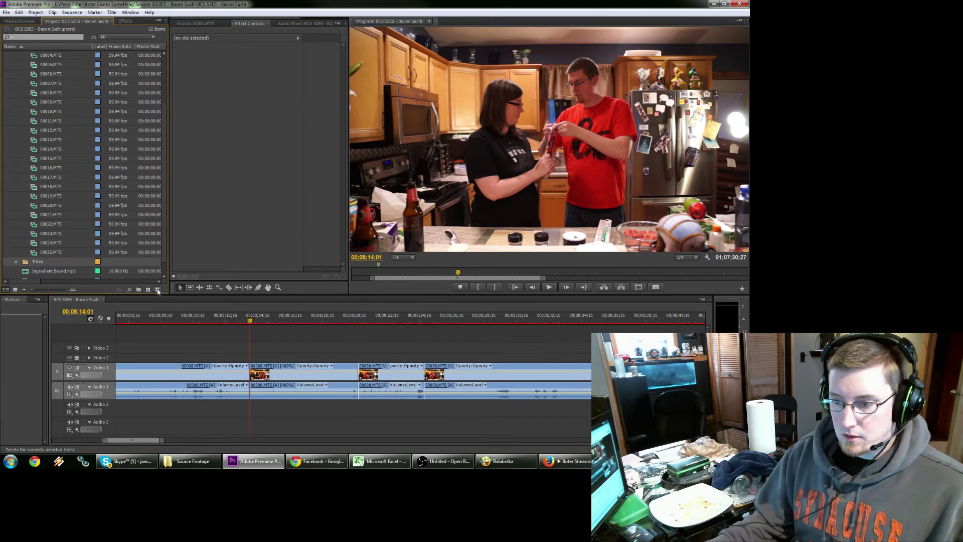
{"action": "left_click", "coordinate": [148, 291]}
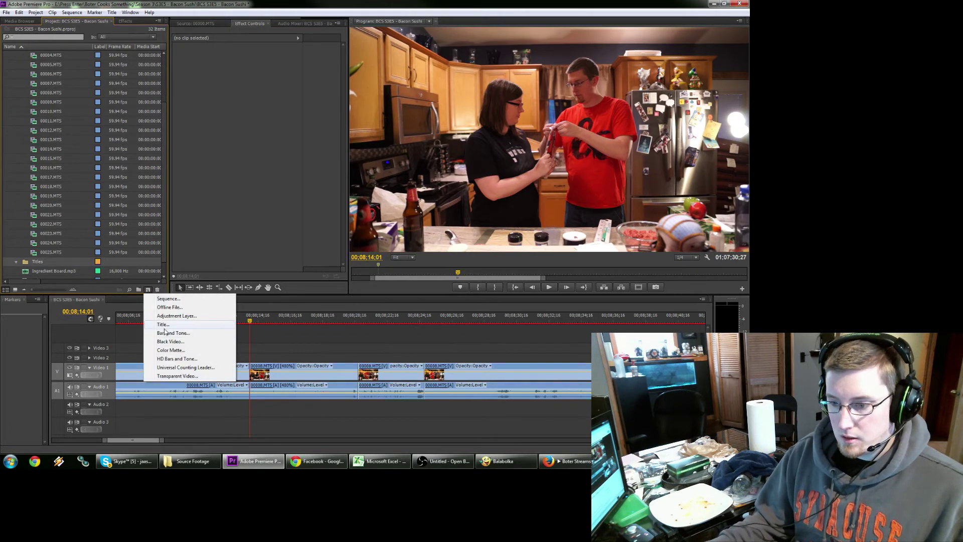
{"action": "left_click", "coordinate": [166, 326]}
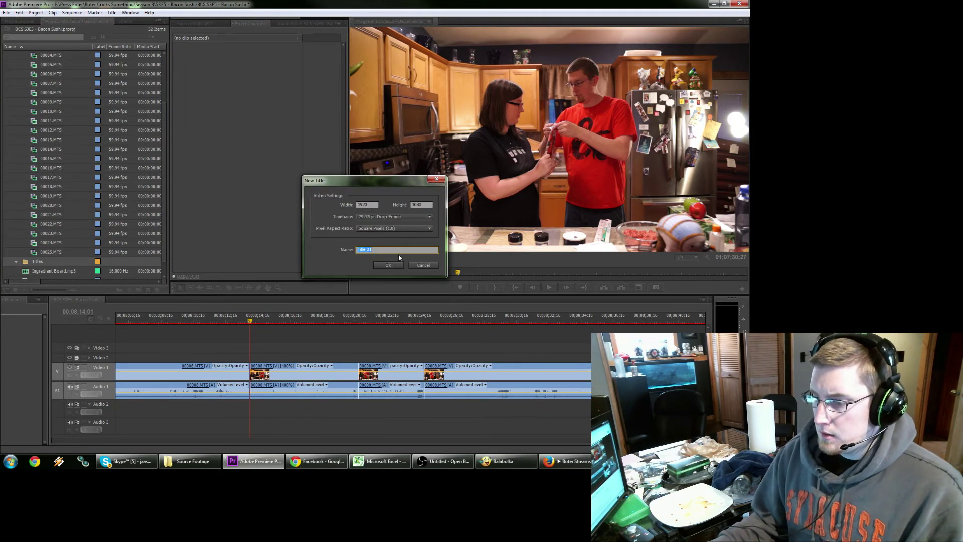
{"action": "type", "text": "FF X4"}
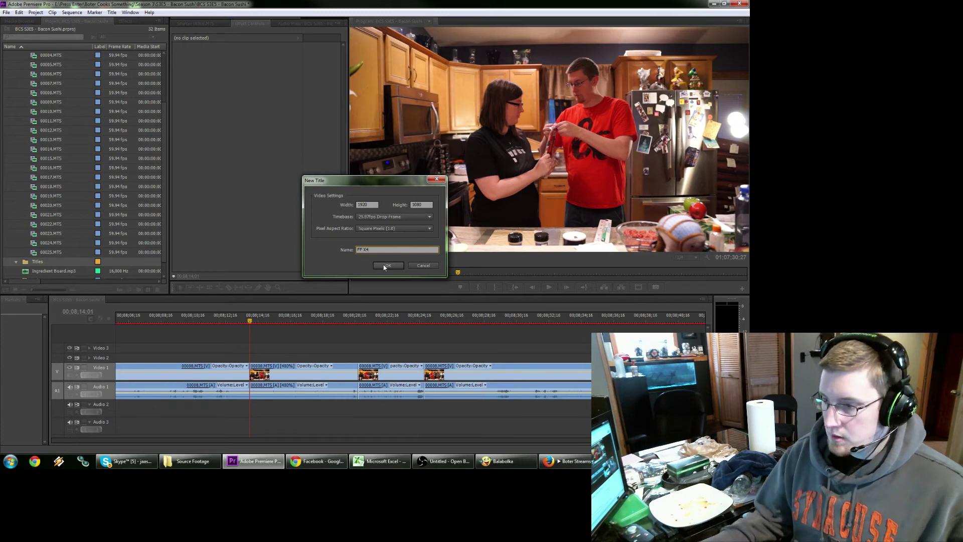
{"action": "key", "text": "Return"}
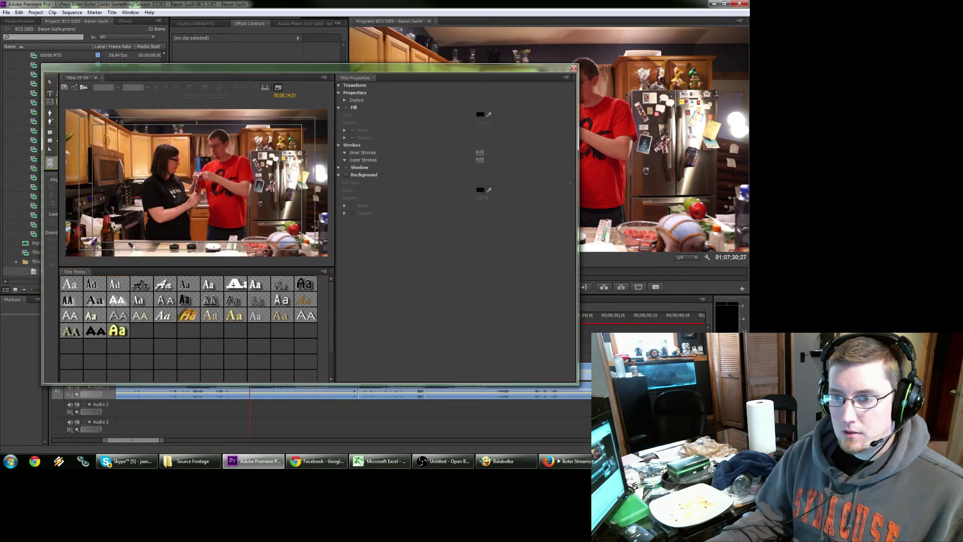
Add the text "FF X4" in the lower-left area of the title frame.
{"action": "left_click", "coordinate": [95, 231]}
{"action": "type", "text": "FF X"}
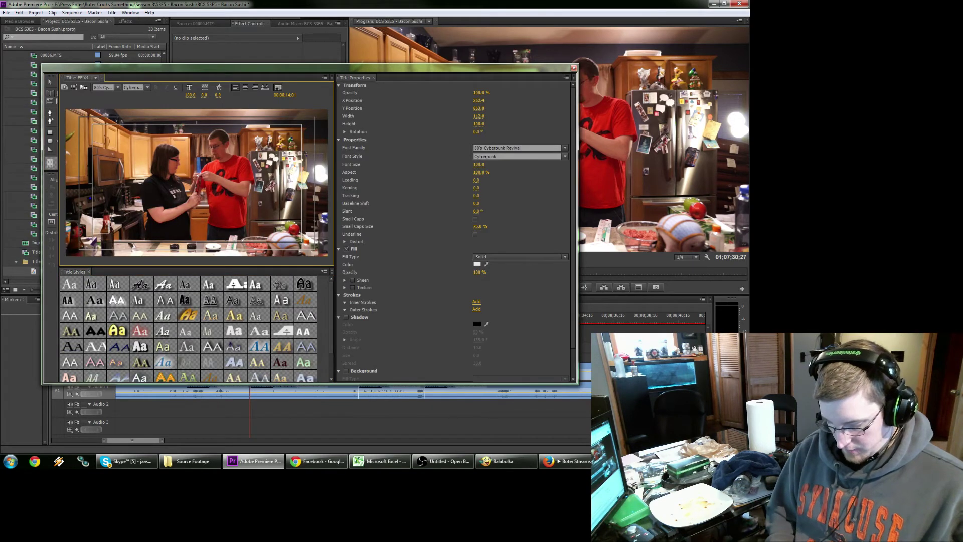
{"action": "type", "text": "4"}
Change the font of the whole FF X4 text to Futura Lt BT.
{"action": "key", "text": "ctrl+a"}
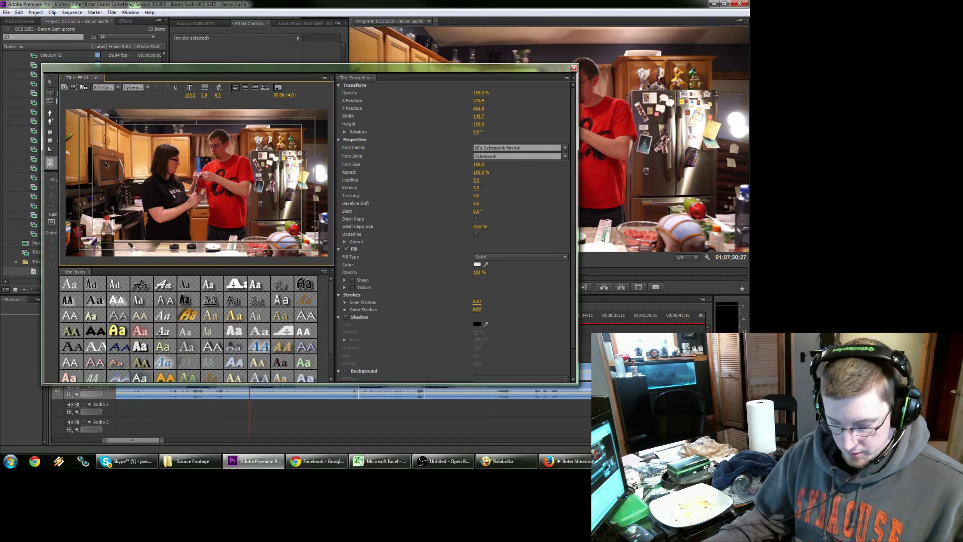
{"action": "left_click", "coordinate": [118, 87]}
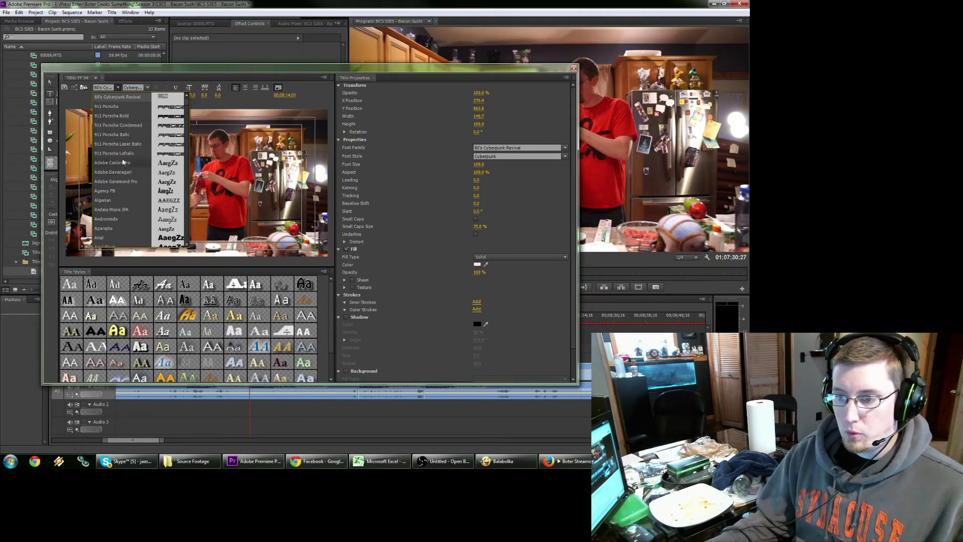
{"action": "scroll", "coordinate": [119, 134], "scroll_direction": "down", "scroll_amount": 1}
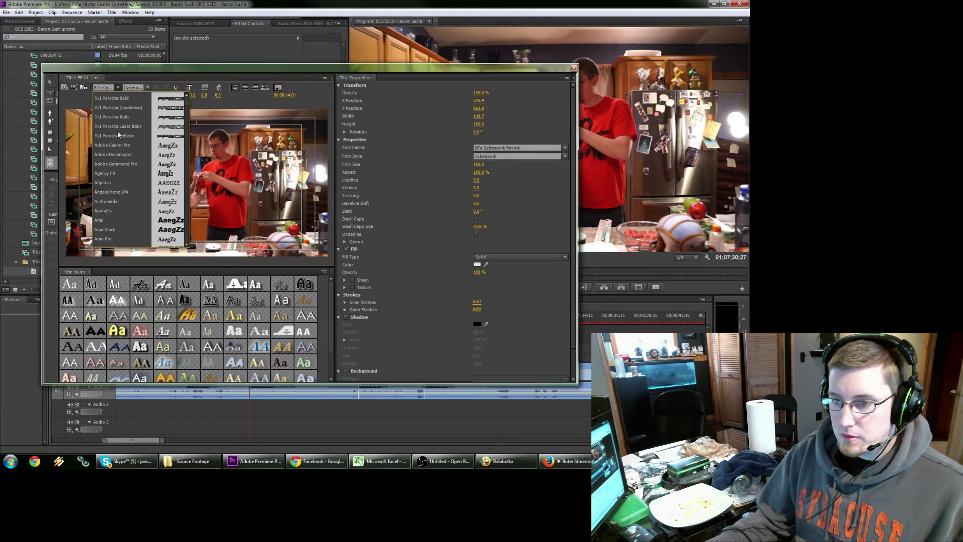
{"action": "scroll", "coordinate": [119, 136], "scroll_direction": "down", "scroll_amount": 15}
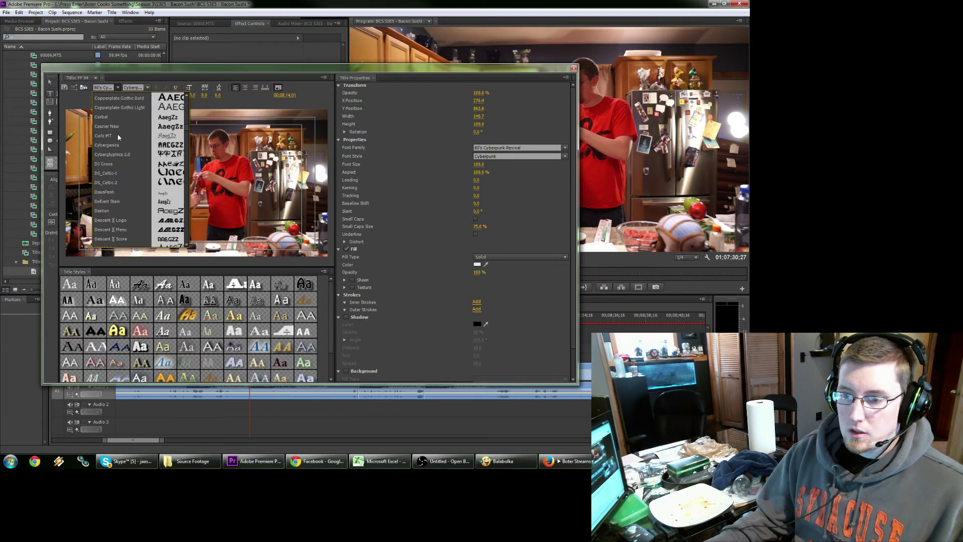
{"action": "scroll", "coordinate": [119, 137], "scroll_direction": "down", "scroll_amount": 15}
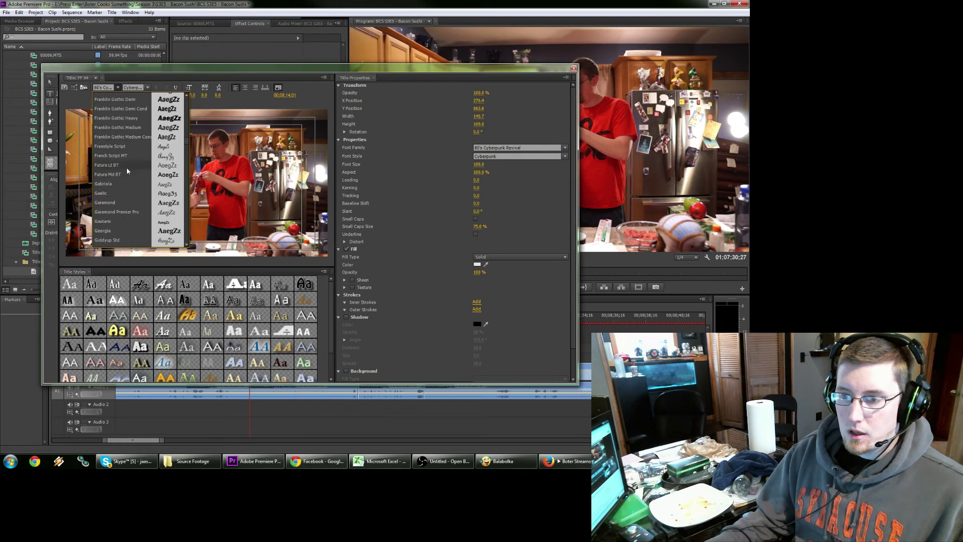
{"action": "left_click", "coordinate": [127, 169]}
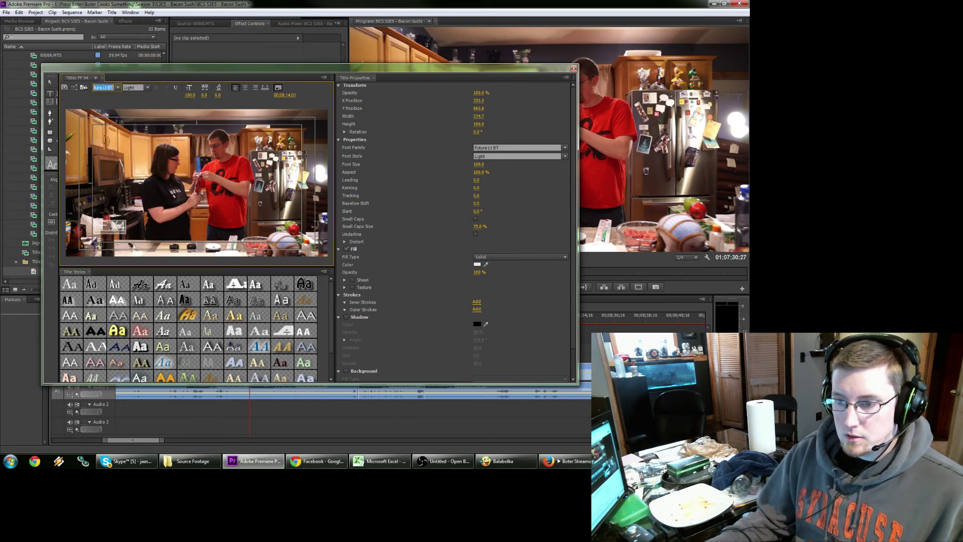
Give the text a shadow with 100% opacity, spread 0 and distance 7, and move the text to about X 432, Y 918.
{"action": "left_click", "coordinate": [347, 317]}
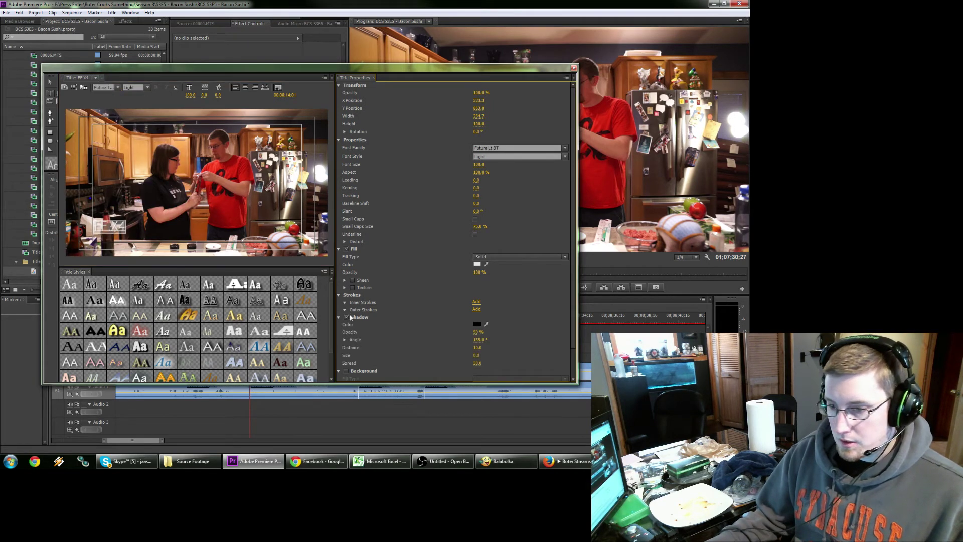
{"action": "left_click_drag", "start_coordinate": [478, 331], "coordinate": [503, 332]}
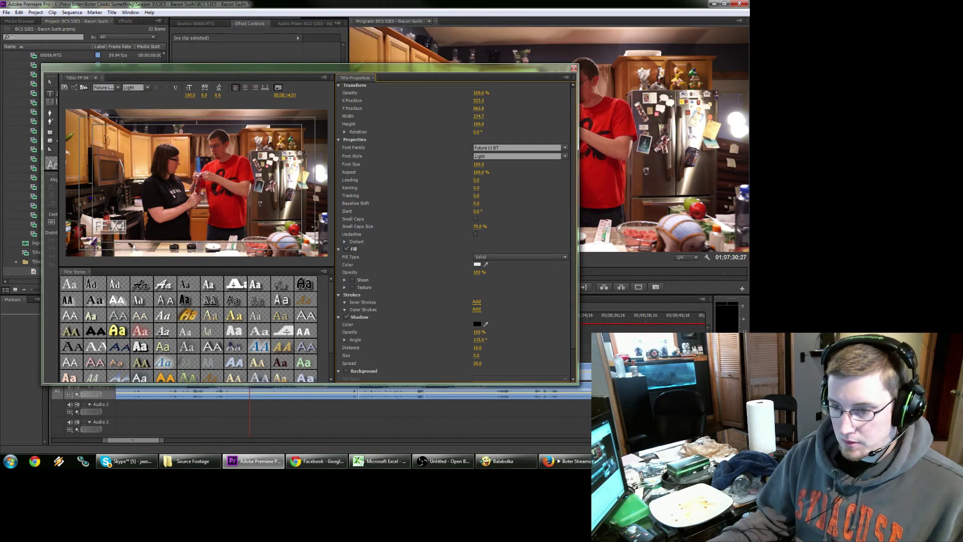
{"action": "left_click", "coordinate": [477, 363]}
{"action": "type", "text": "0"}
{"action": "key", "text": "Return"}
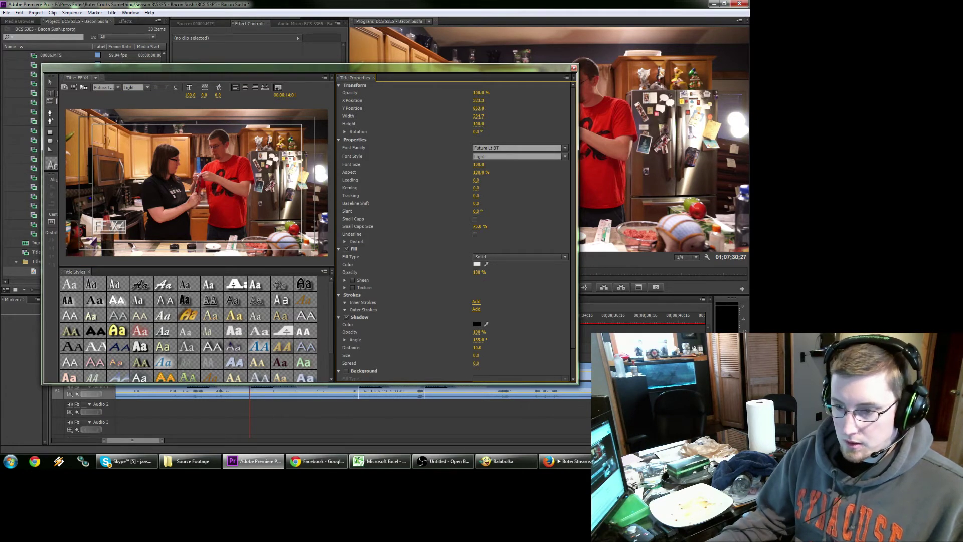
{"action": "left_click", "coordinate": [477, 347]}
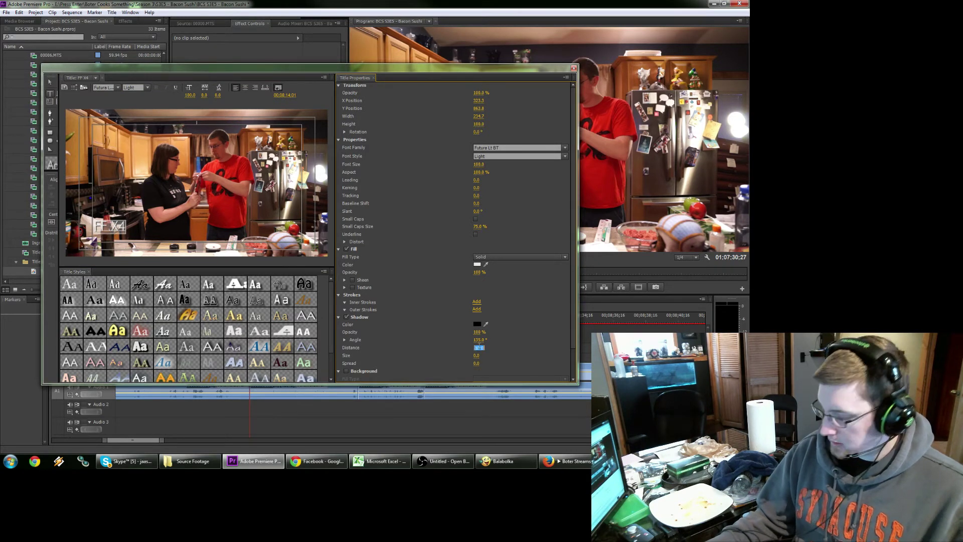
{"action": "type", "text": "7"}
{"action": "key", "text": "Return"}
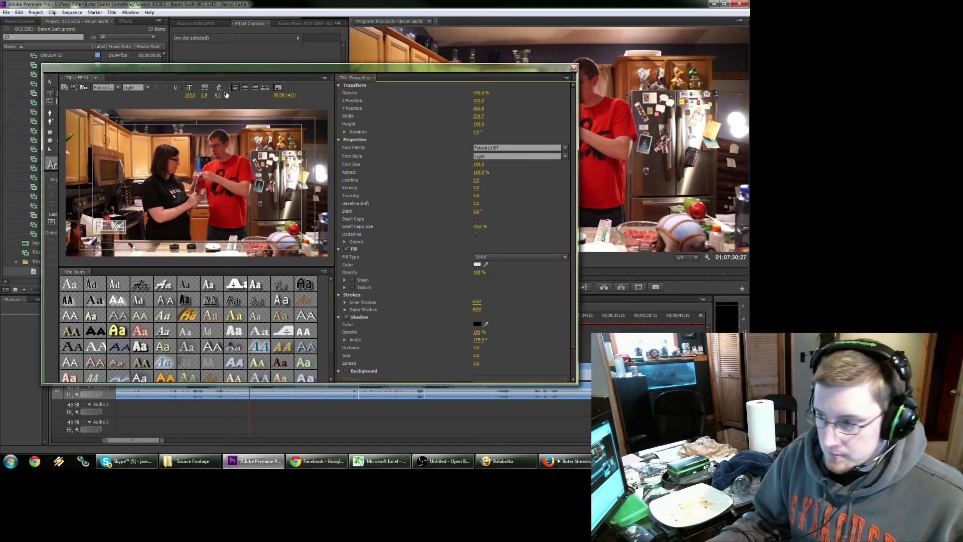
{"action": "left_click", "coordinate": [49, 85]}
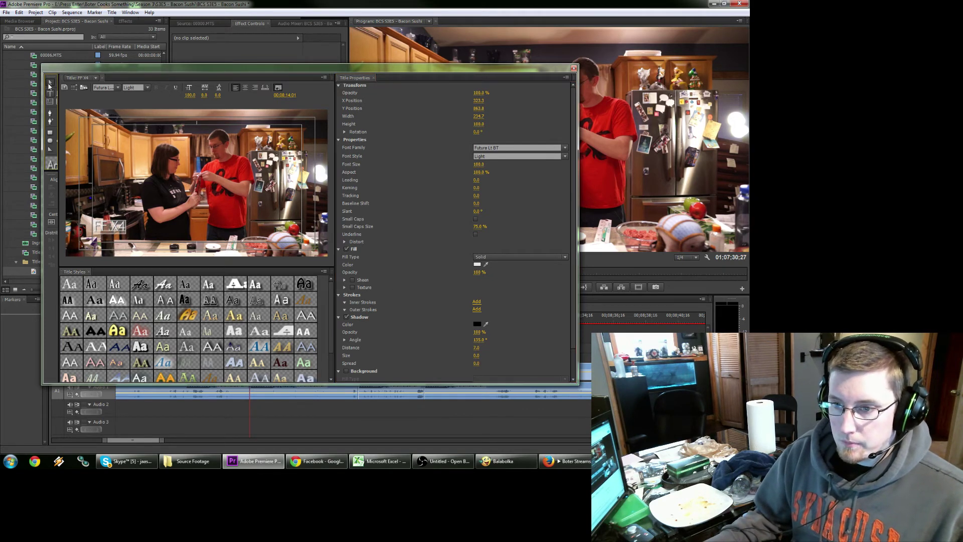
{"action": "left_click_drag", "start_coordinate": [103, 231], "coordinate": [116, 236]}
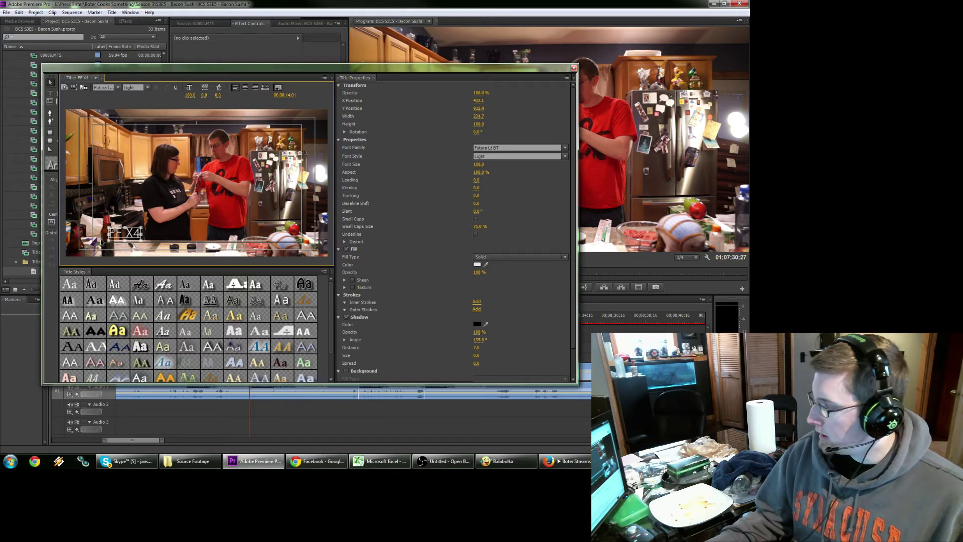
Switch to the Windows Character Map and look through the Wingdings font's symbols, enlarging the right-pointing arrowhead.
{"action": "left_click", "coordinate": [10, 461]}
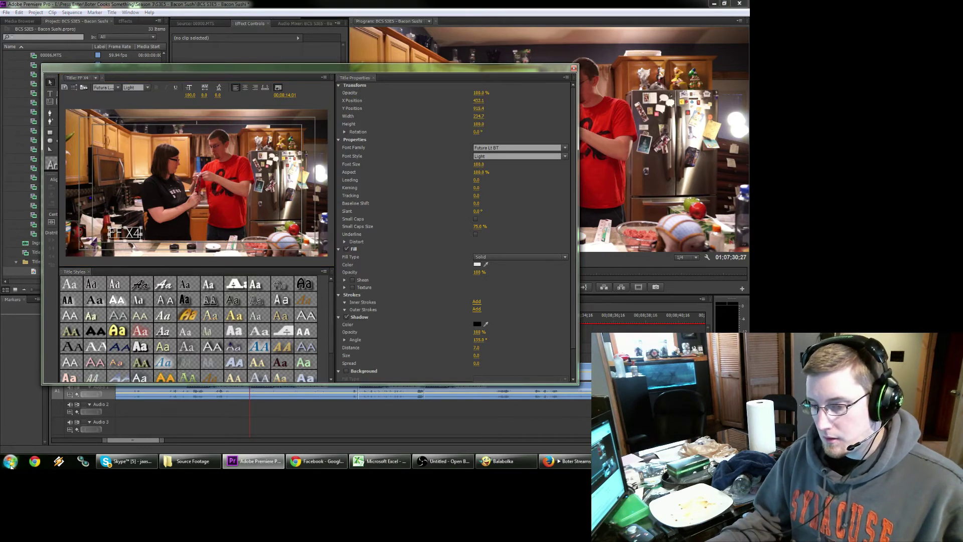
{"action": "type", "text": "character"}
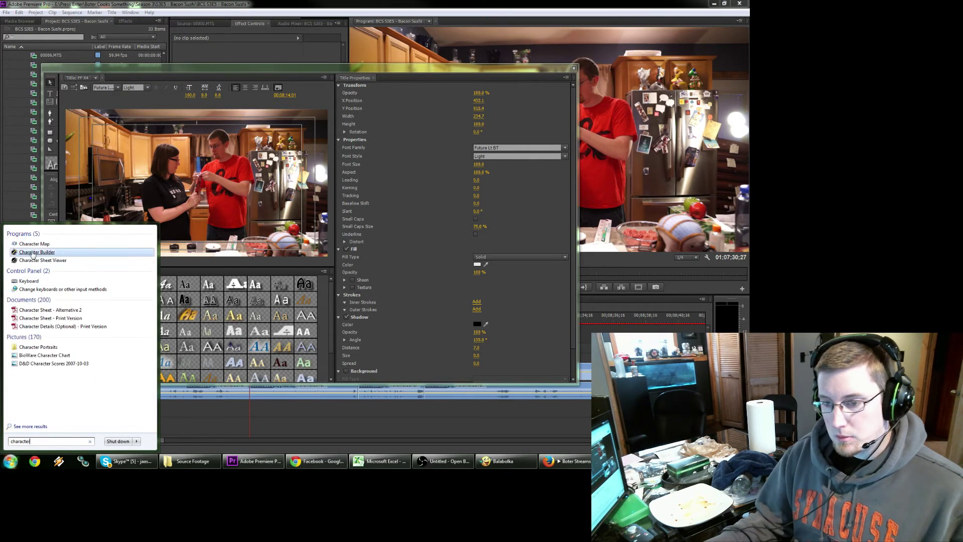
{"action": "left_click", "coordinate": [38, 245]}
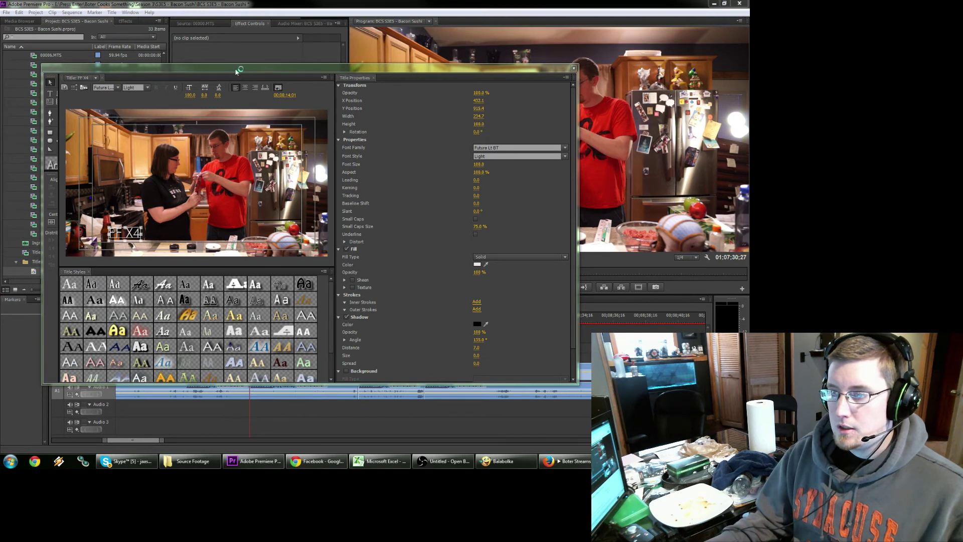
{"action": "left_click", "coordinate": [156, 46]}
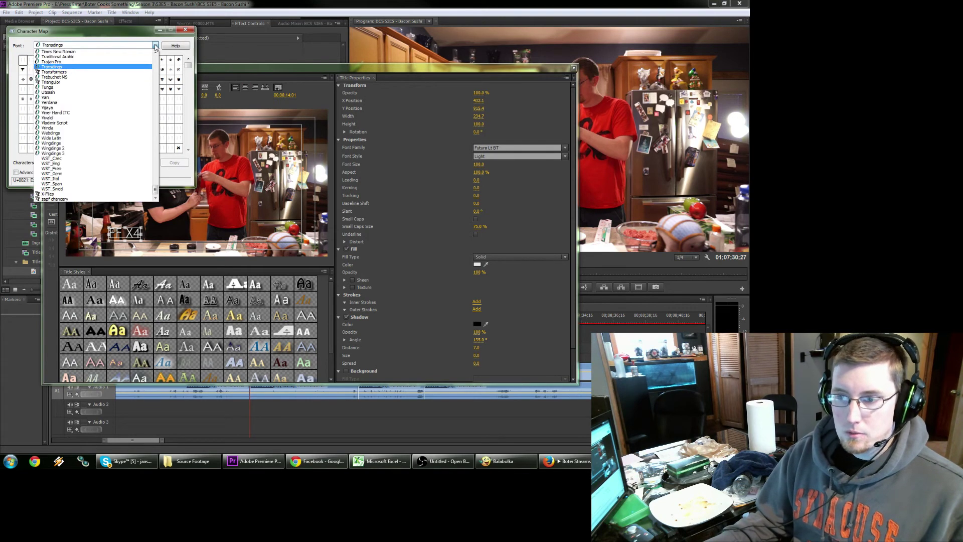
{"action": "left_click", "coordinate": [64, 143]}
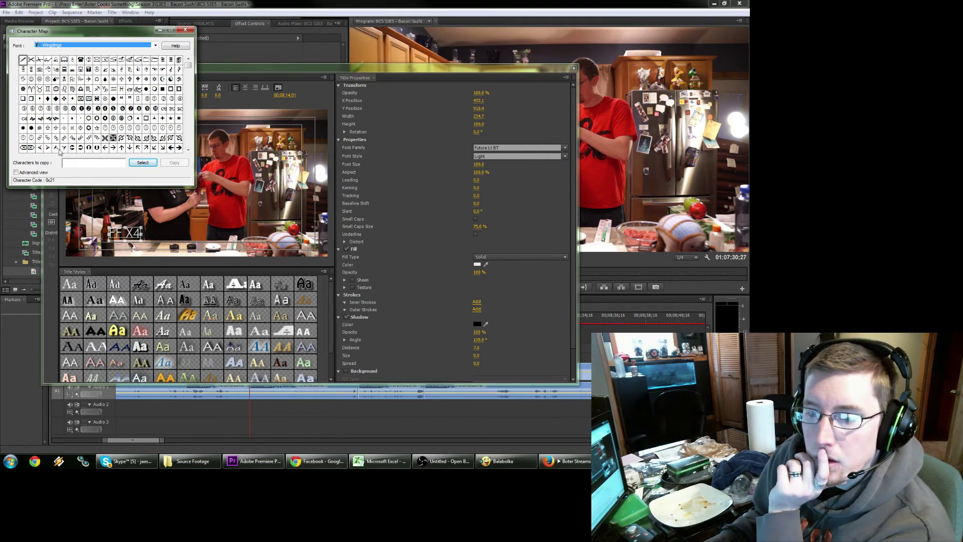
{"action": "left_click", "coordinate": [48, 148]}
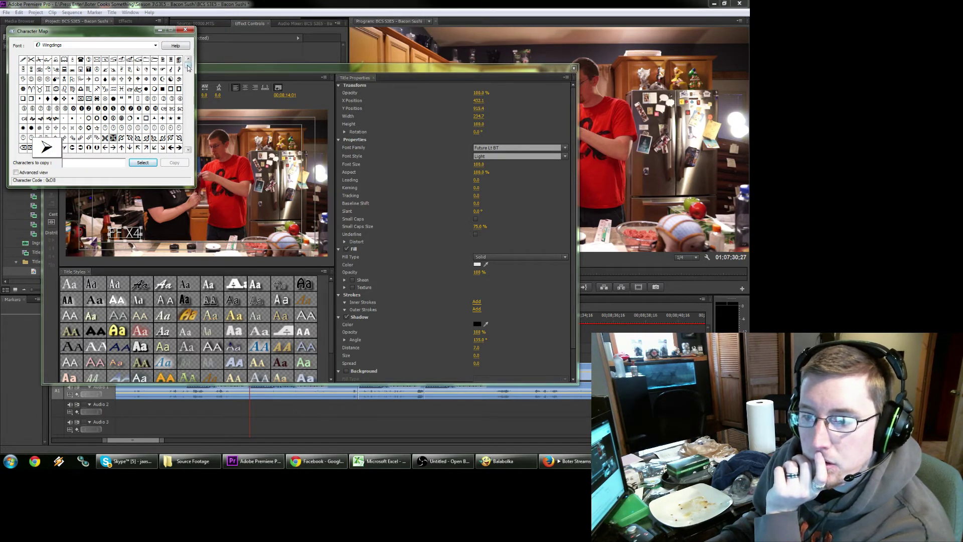
{"action": "left_click_drag", "start_coordinate": [189, 68], "coordinate": [185, 154]}
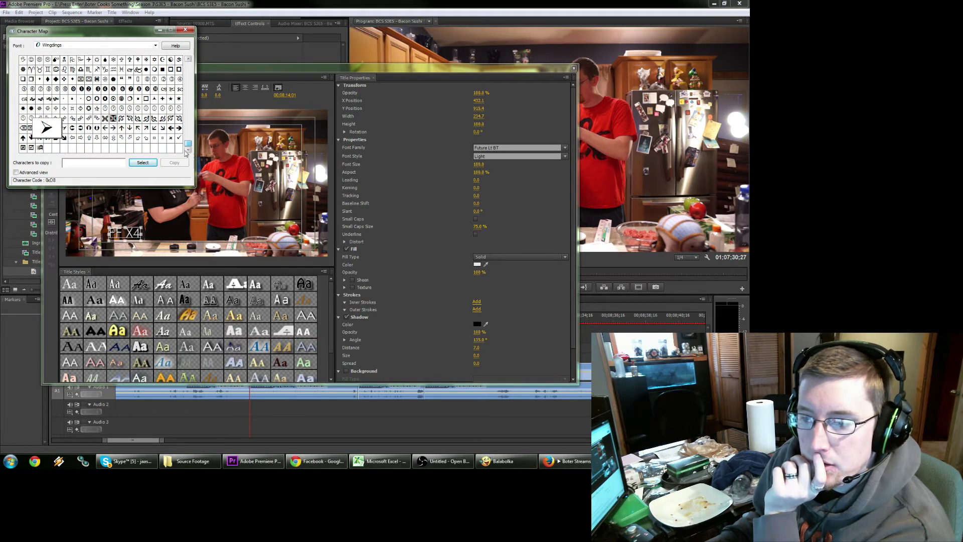
Change the Character Map font to Wingdings 2 and examine its symbols, enlarging individual ornamental characters.
{"action": "left_click", "coordinate": [154, 47]}
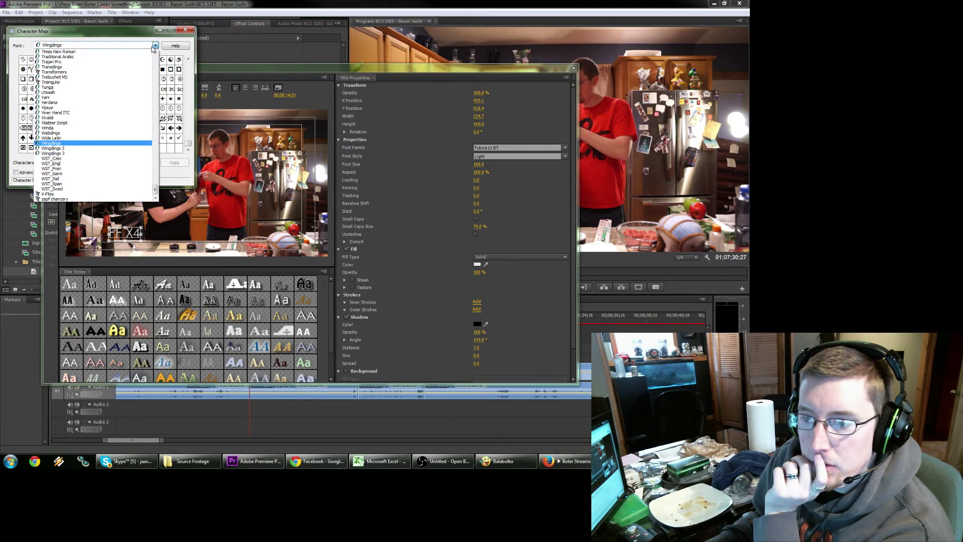
{"action": "left_click", "coordinate": [55, 148]}
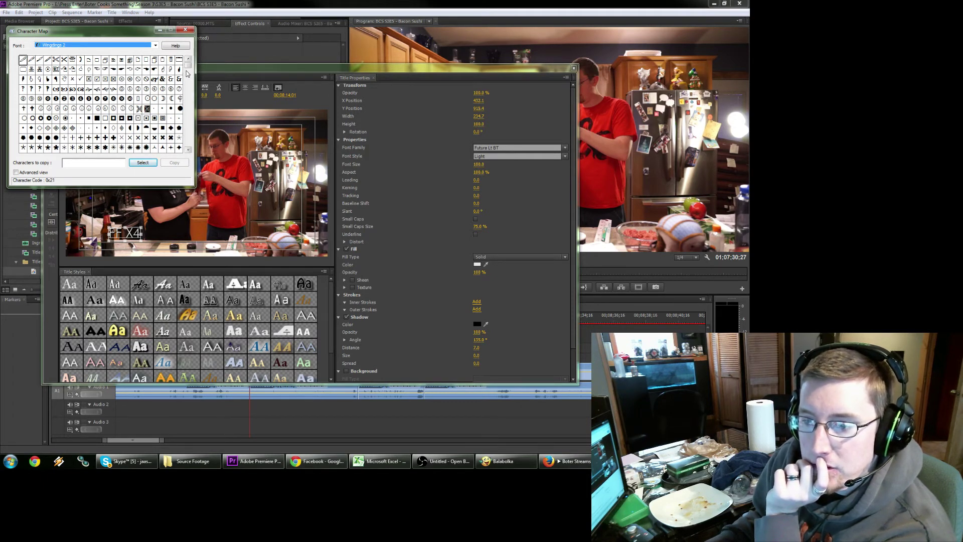
{"action": "mouse_move", "coordinate": [188, 68]}
{"action": "left_mouse_down"}
{"action": "mouse_move", "coordinate": [188, 159]}
{"action": "mouse_move", "coordinate": [190, 53]}
{"action": "left_mouse_up"}
{"action": "left_click_drag", "start_coordinate": [64, 89], "coordinate": [80, 89]}
{"action": "left_click", "coordinate": [104, 90]}
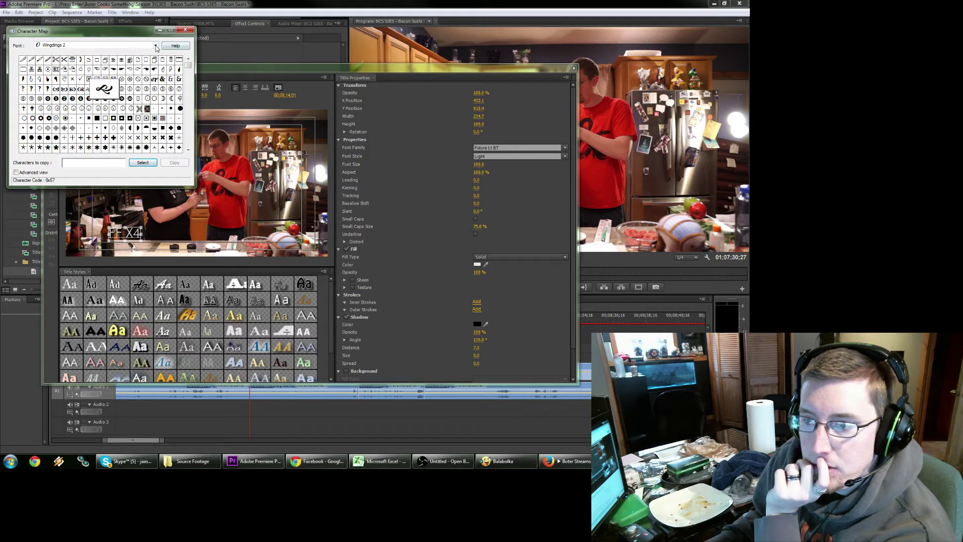
Change the Character Map font to Wingdings 3 and enlarge the solid right-pointing triangle to find its character, returning to the title editor.
{"action": "left_click", "coordinate": [156, 45]}
{"action": "left_click", "coordinate": [59, 153]}
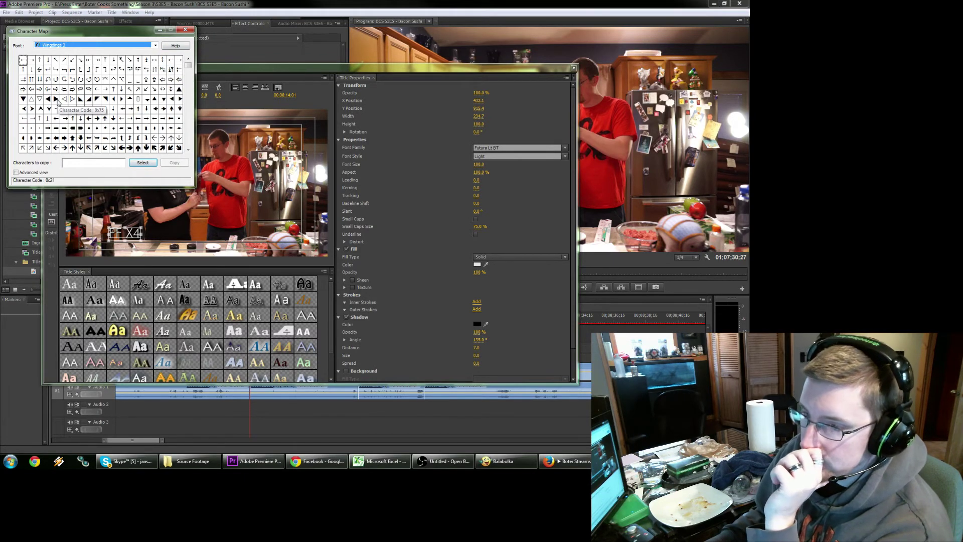
{"action": "left_click", "coordinate": [56, 102]}
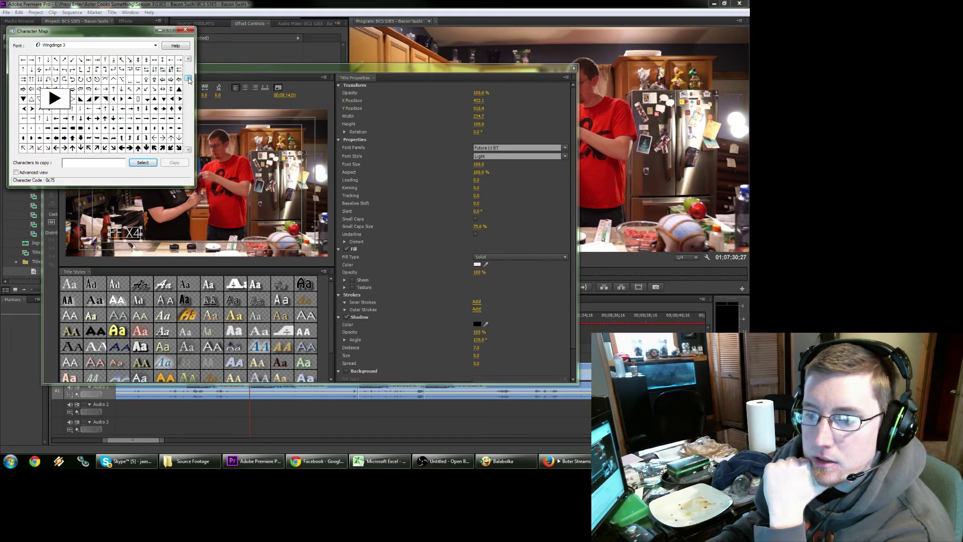
{"action": "left_click_drag", "start_coordinate": [184, 168], "coordinate": [186, 55]}
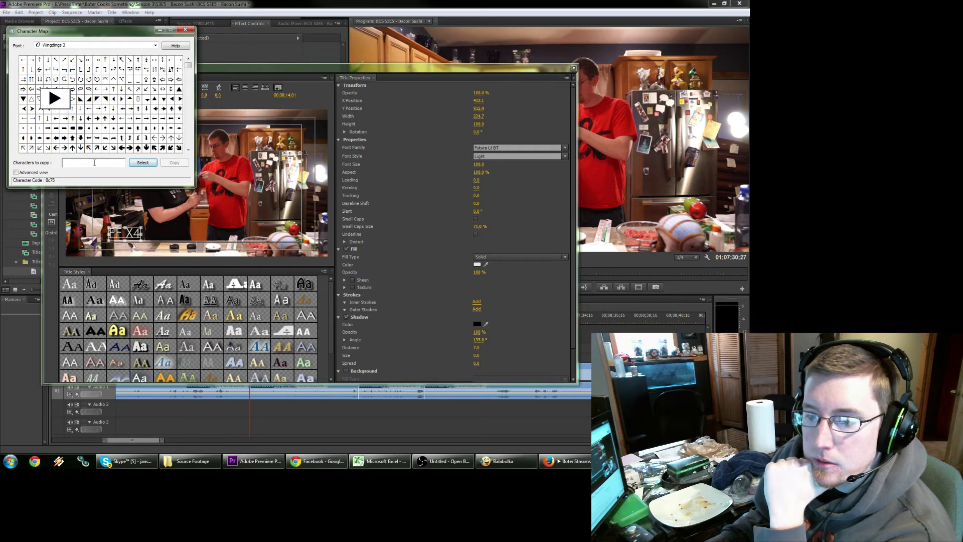
{"action": "left_click", "coordinate": [219, 73]}
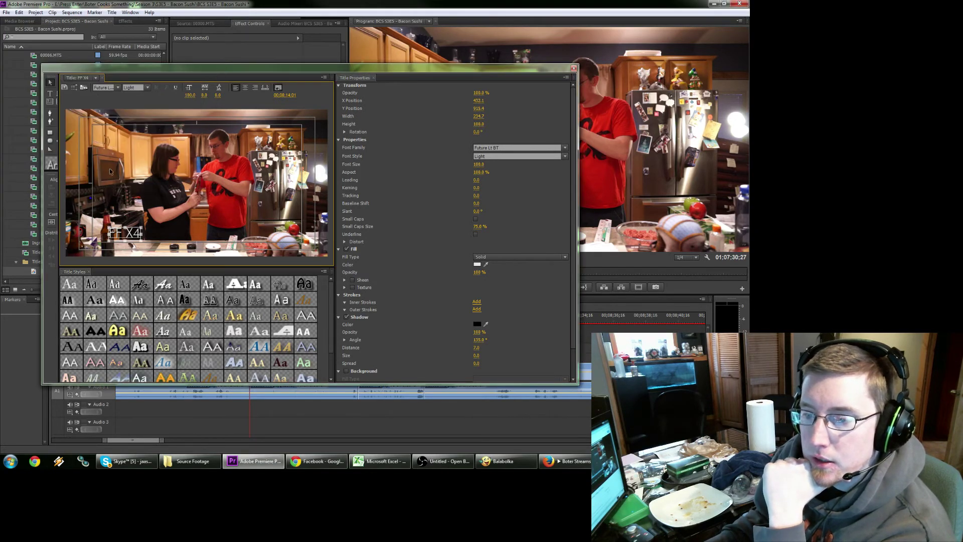
Add a separate text object above the FF X4 text in the title and set its font to Wingdings 3.
{"action": "left_click", "coordinate": [50, 94]}
{"action": "left_click", "coordinate": [111, 184]}
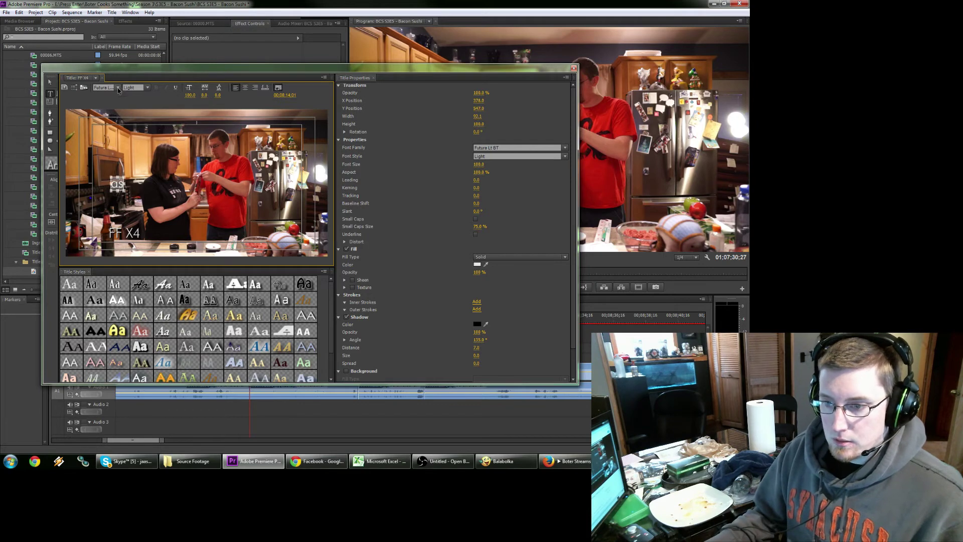
{"action": "left_click", "coordinate": [119, 89]}
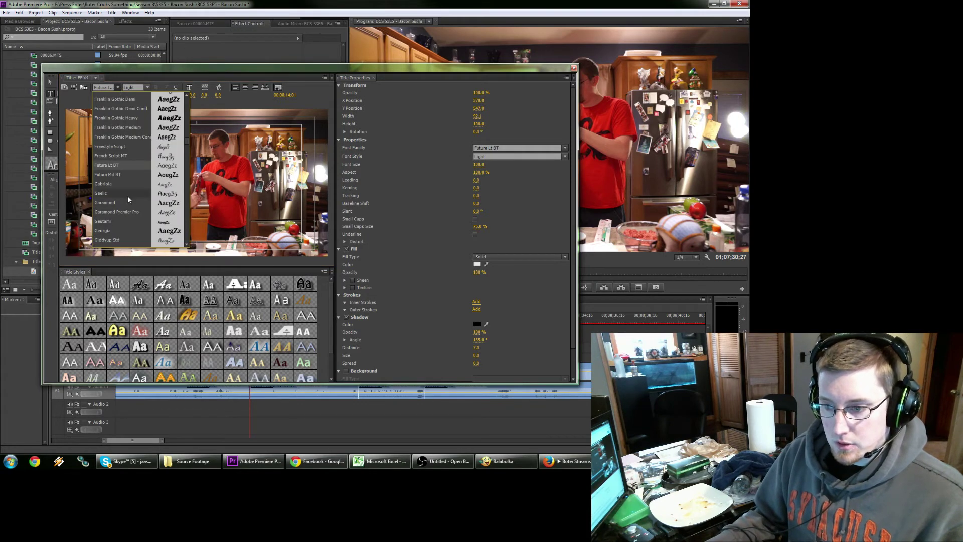
{"action": "key", "text": "w"}
{"action": "scroll", "coordinate": [120, 201], "scroll_direction": "down", "scroll_amount": 5}
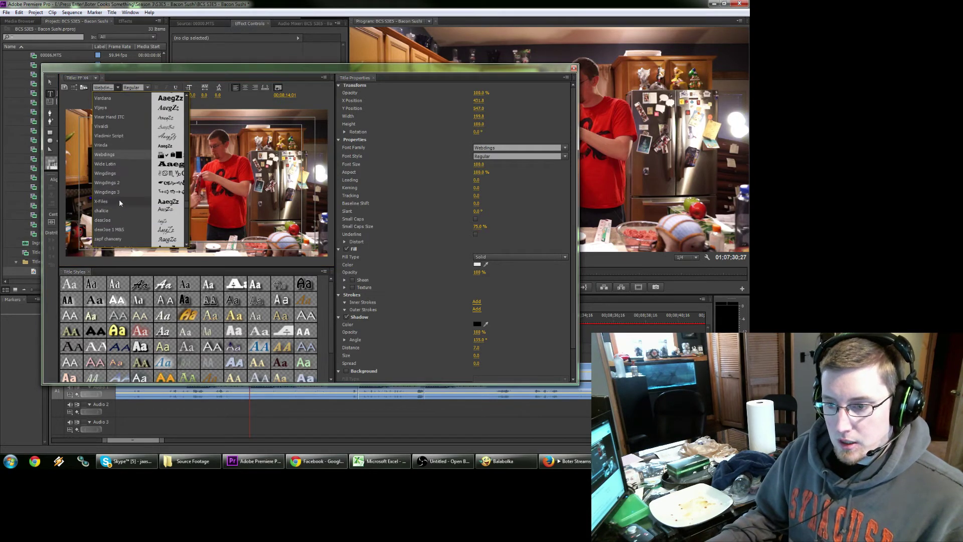
{"action": "left_click", "coordinate": [119, 193]}
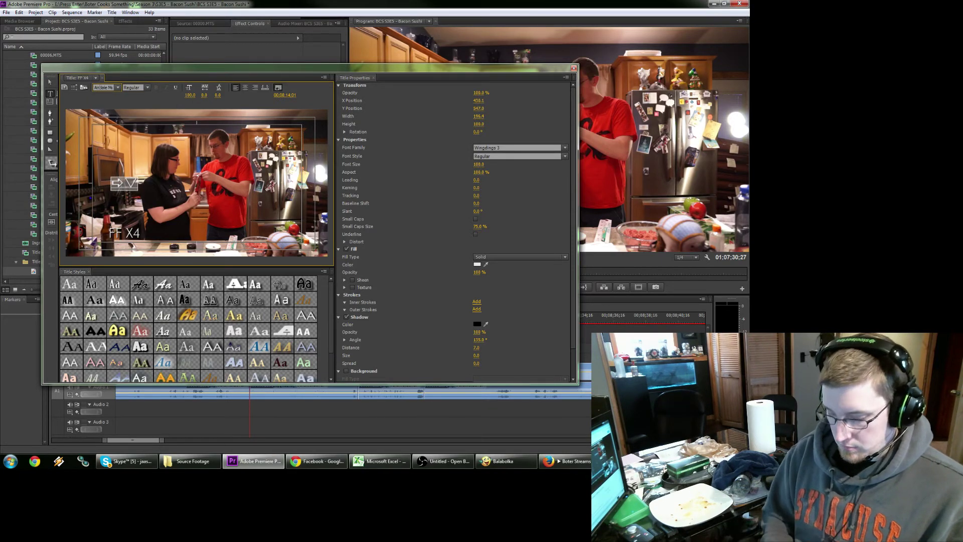
{"action": "left_click", "coordinate": [117, 88]}
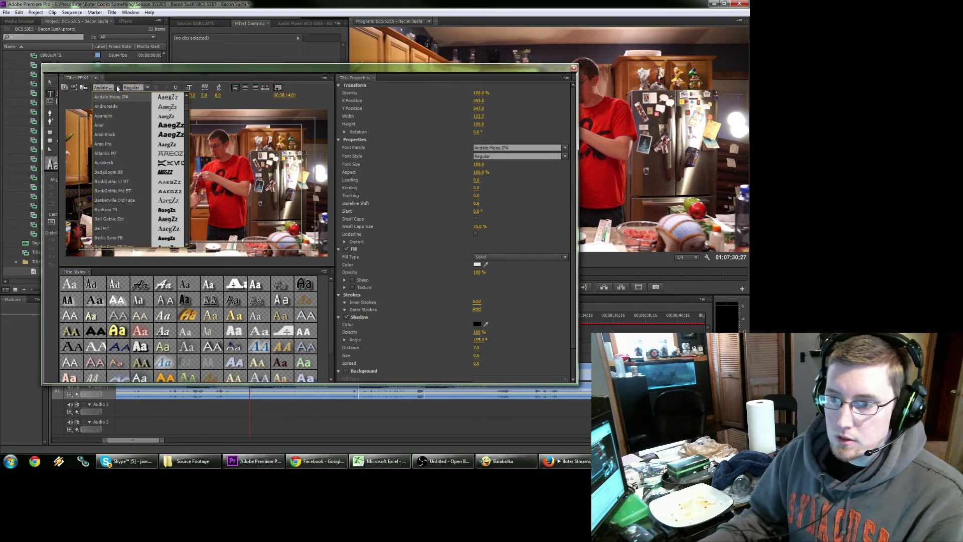
{"action": "scroll", "coordinate": [105, 176], "scroll_direction": "down", "scroll_amount": 20}
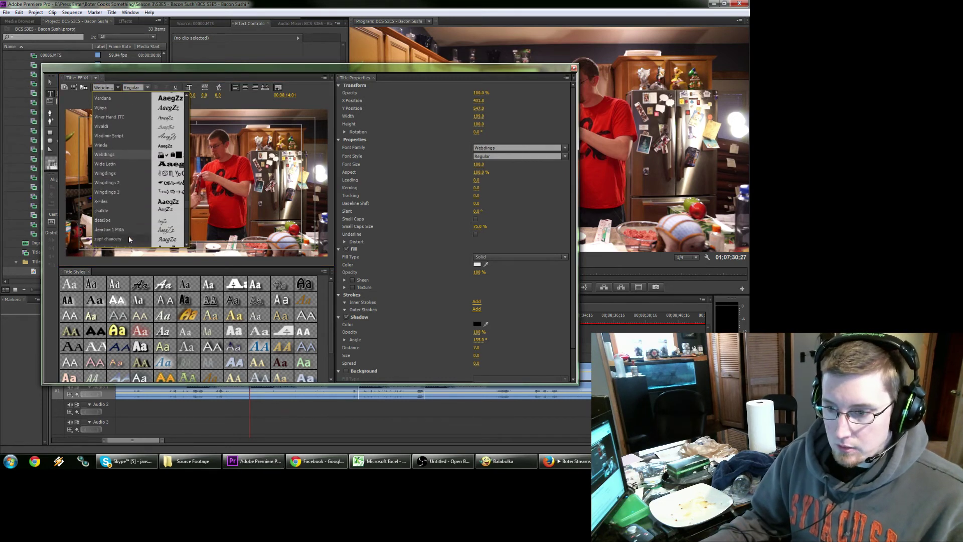
{"action": "left_click", "coordinate": [99, 195]}
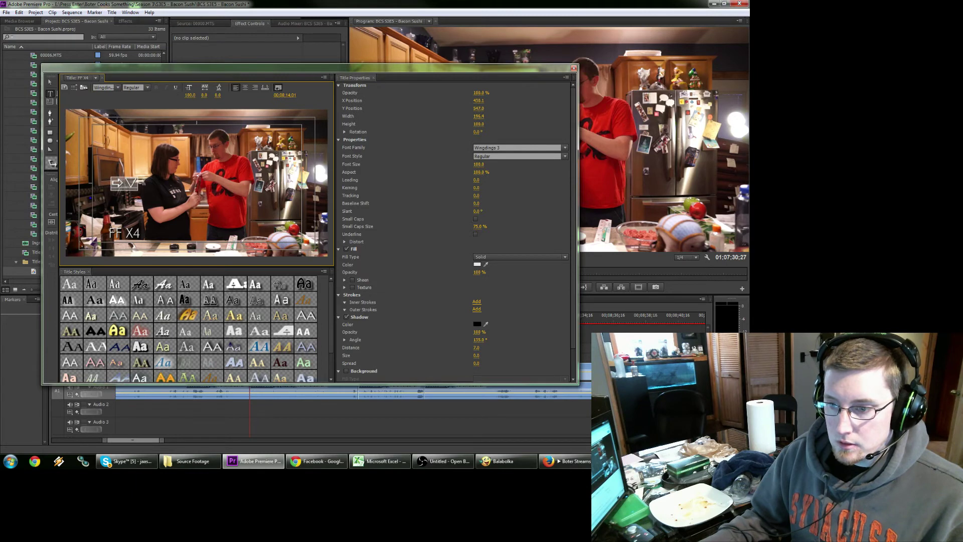
Try out lowercase letters in the Wingdings 3 text object to find the solid right-pointing triangle.
{"action": "type", "text": "ab"}
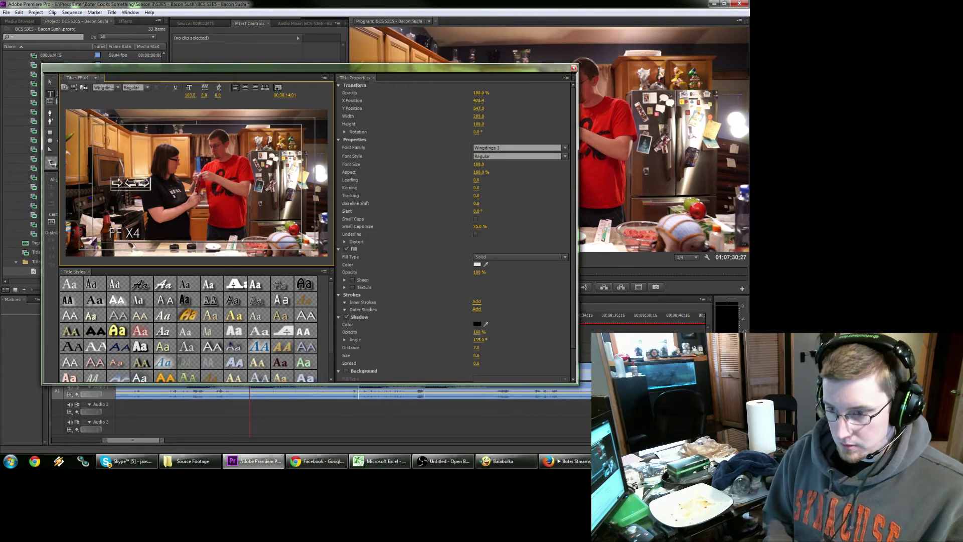
{"action": "type", "text": "abadefghij"}
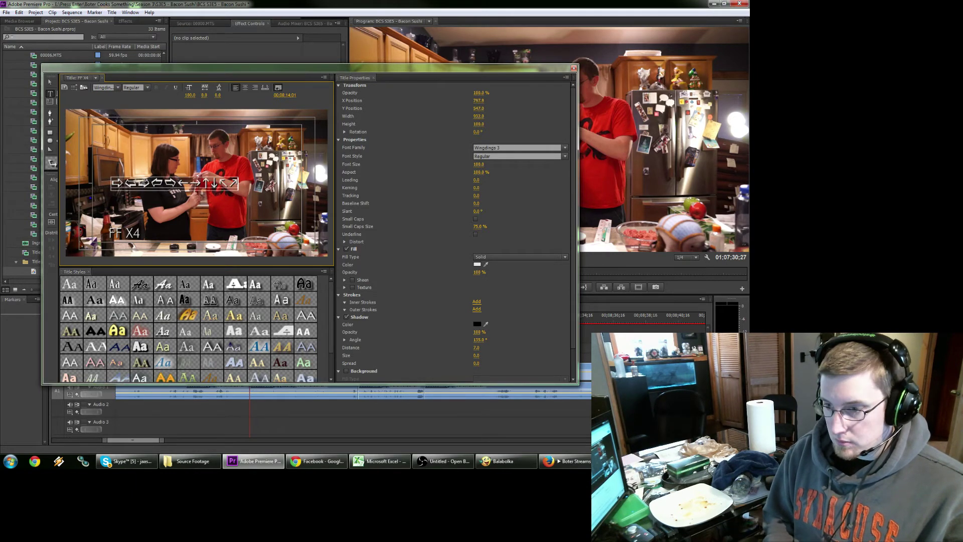
{"action": "type", "text": "klm"}
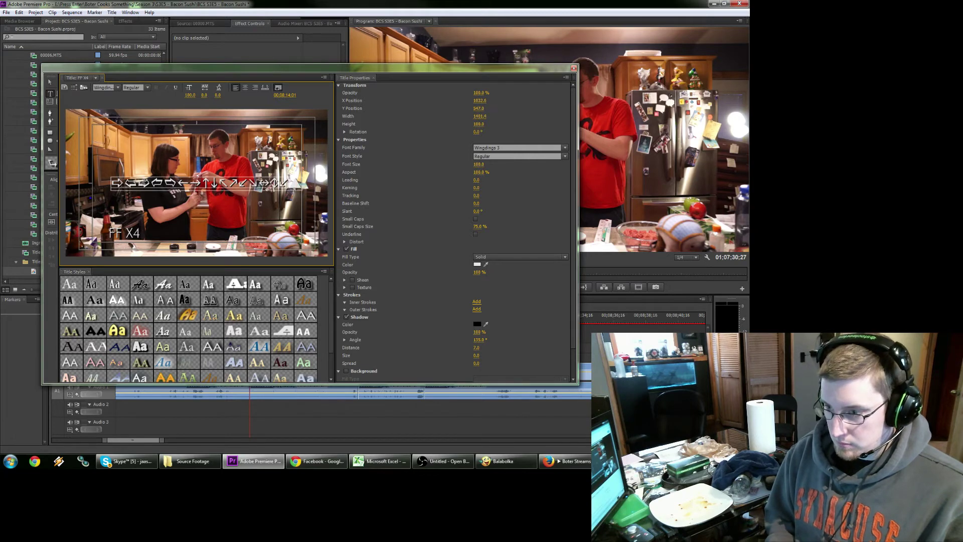
{"action": "type", "text": "no"}
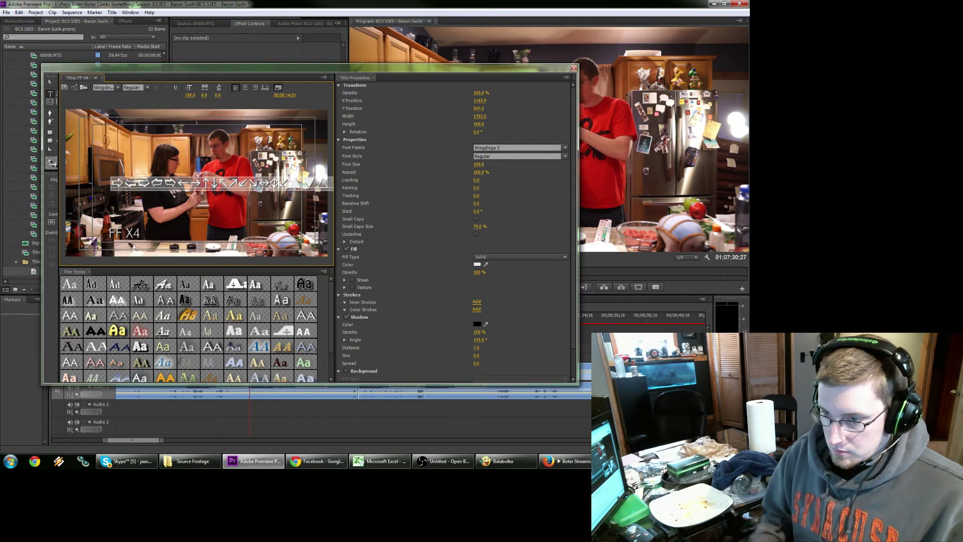
{"action": "type", "text": "tu"}
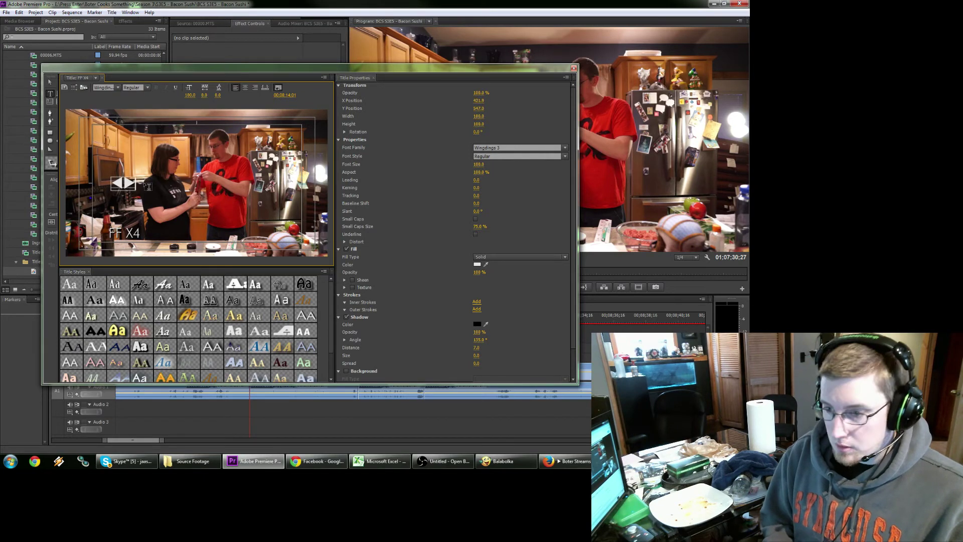
Replace the test symbols with a single u for a right-pointing triangle and move it before FF X4, at about X 252, Y 908.
{"action": "key", "text": "BackSpace"}
{"action": "key", "text": "BackSpace"}
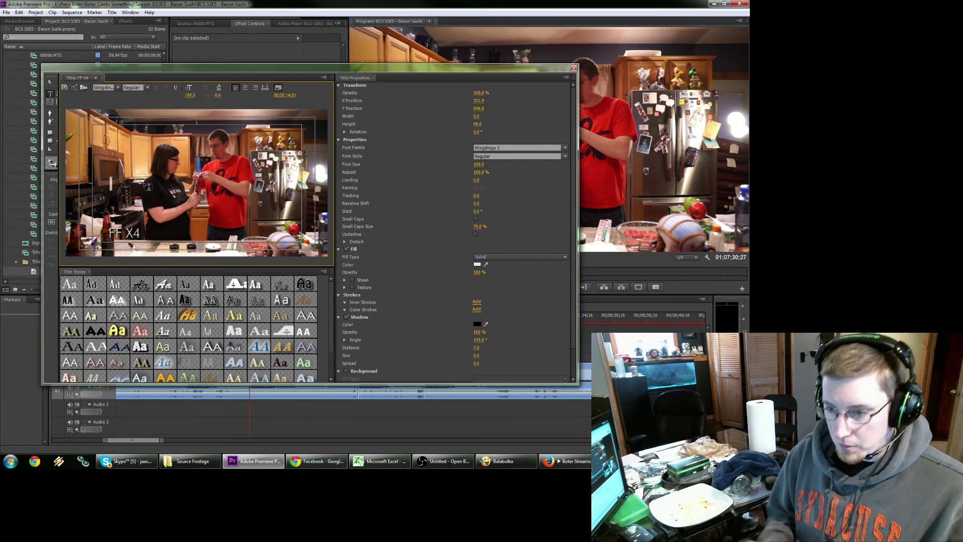
{"action": "type", "text": "u"}
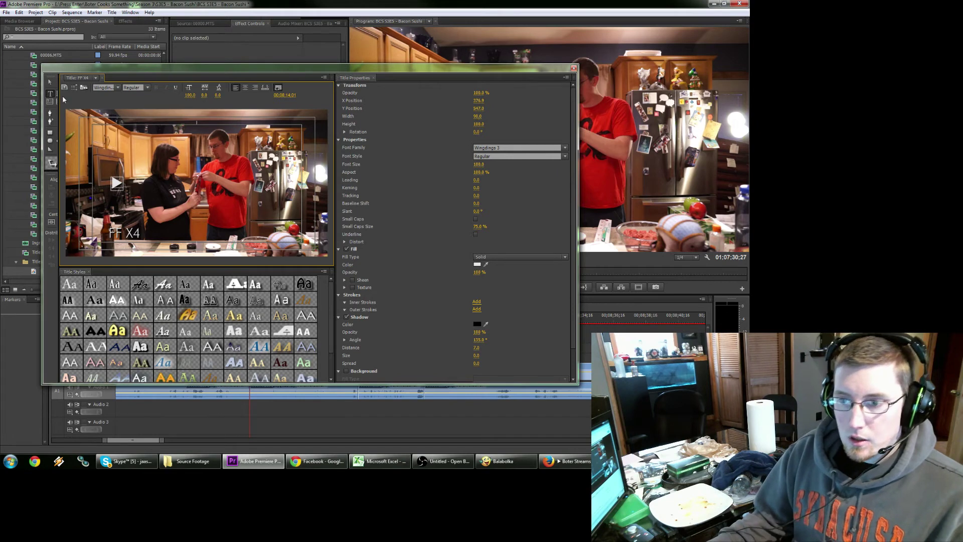
{"action": "left_click", "coordinate": [50, 81]}
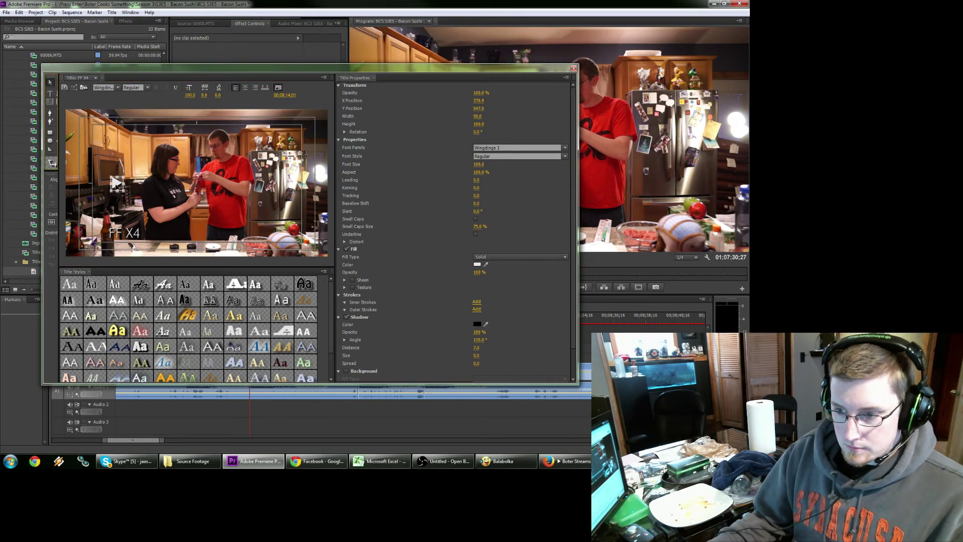
{"action": "left_click_drag", "start_coordinate": [115, 183], "coordinate": [100, 234]}
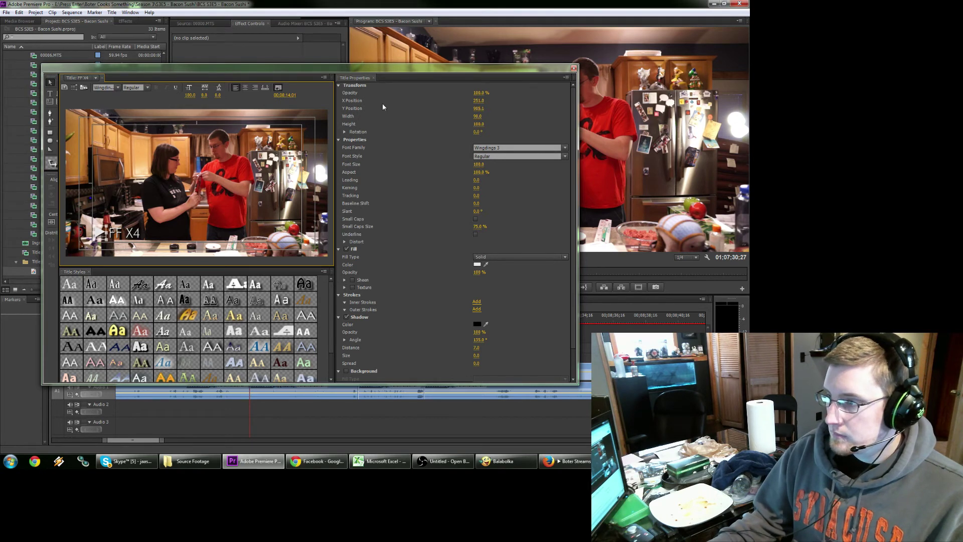
Close the title editor and place the FF X4 title on Video 2, spanning the 400% speed clip.
{"action": "key", "text": "ctrl+w"}
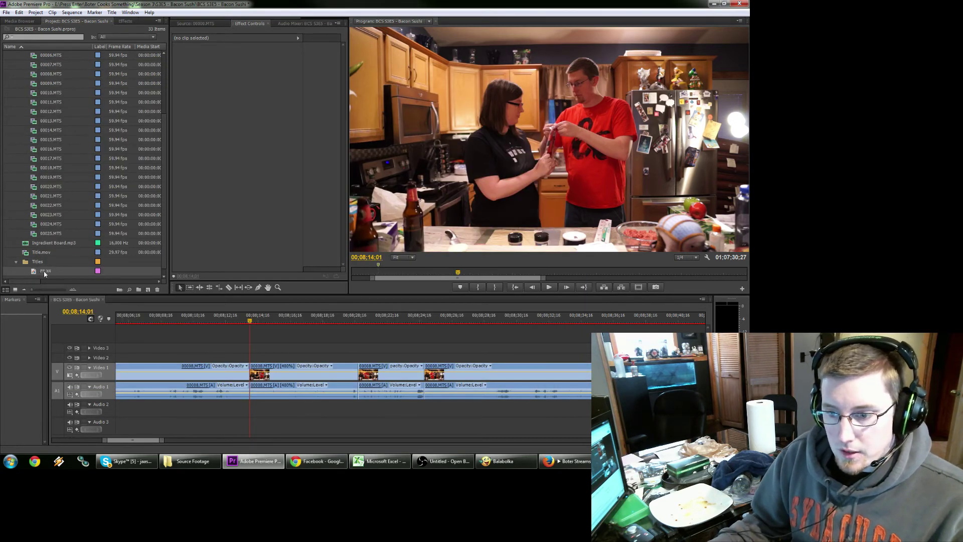
{"action": "left_click_drag", "start_coordinate": [44, 273], "coordinate": [358, 358]}
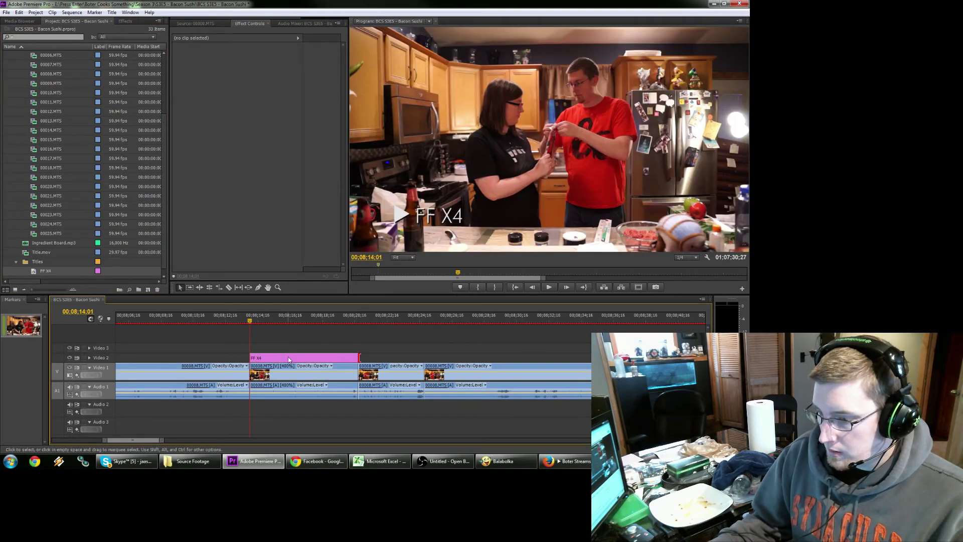
Reopen the title, enlarge its preview area, reduce the triangle's font size to 81 and realign it beside FF X4 at about X 247.
{"action": "double_click", "coordinate": [288, 356]}
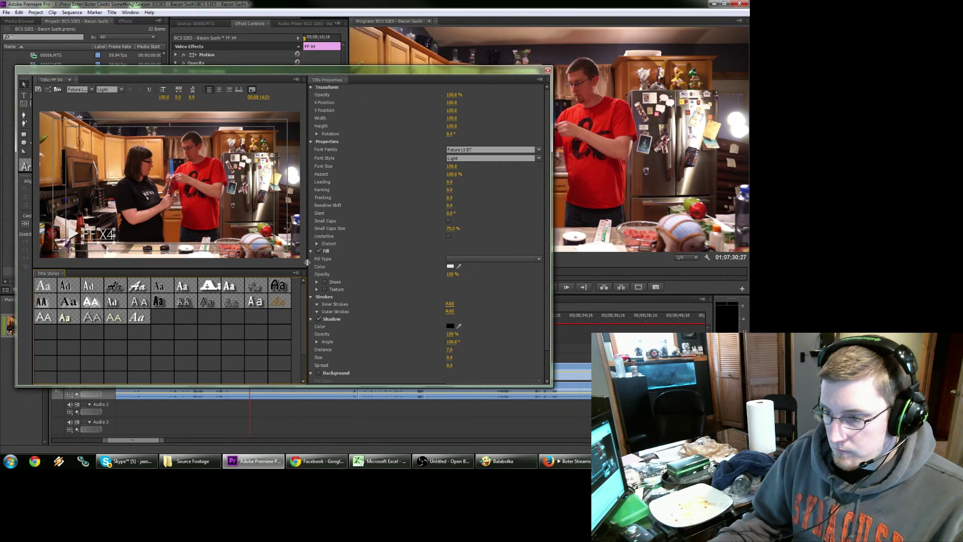
{"action": "left_click_drag", "start_coordinate": [308, 261], "coordinate": [407, 261]}
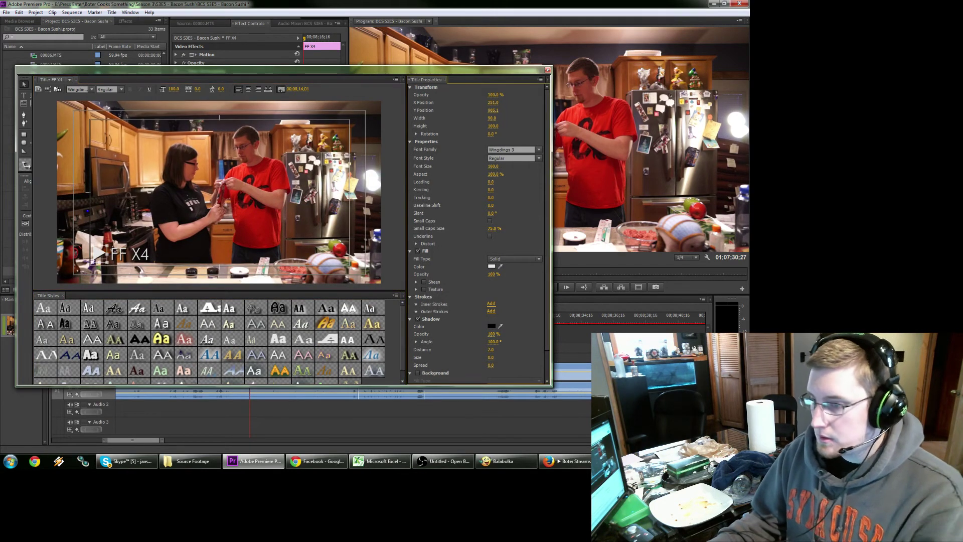
{"action": "left_click_drag", "start_coordinate": [493, 166], "coordinate": [482, 166]}
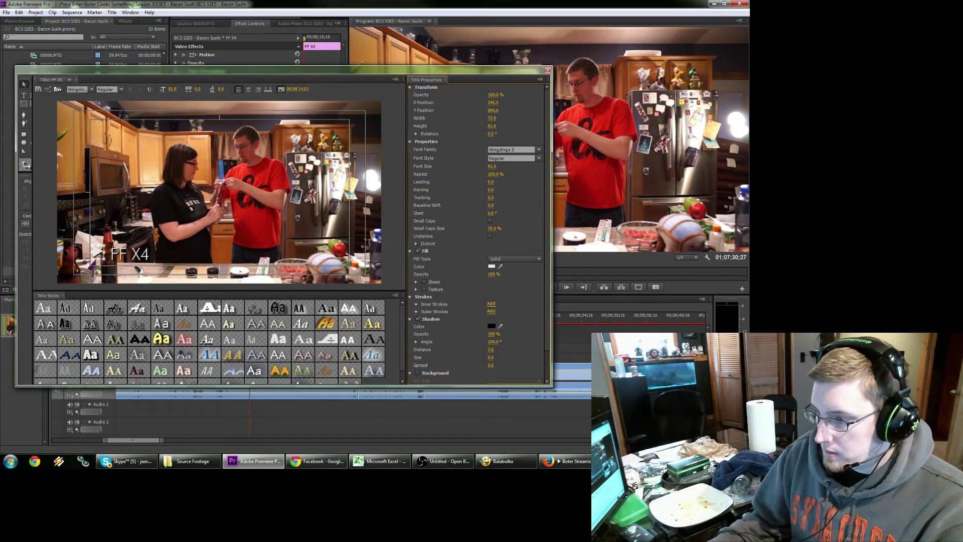
{"action": "left_click_drag", "start_coordinate": [482, 166], "coordinate": [482, 166]}
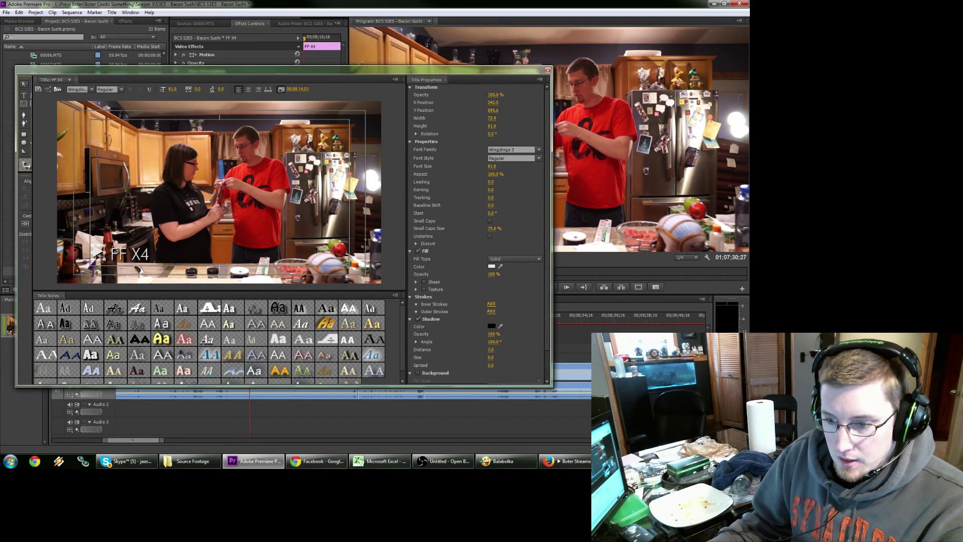
{"action": "left_click_drag", "start_coordinate": [100, 253], "coordinate": [99, 257]}
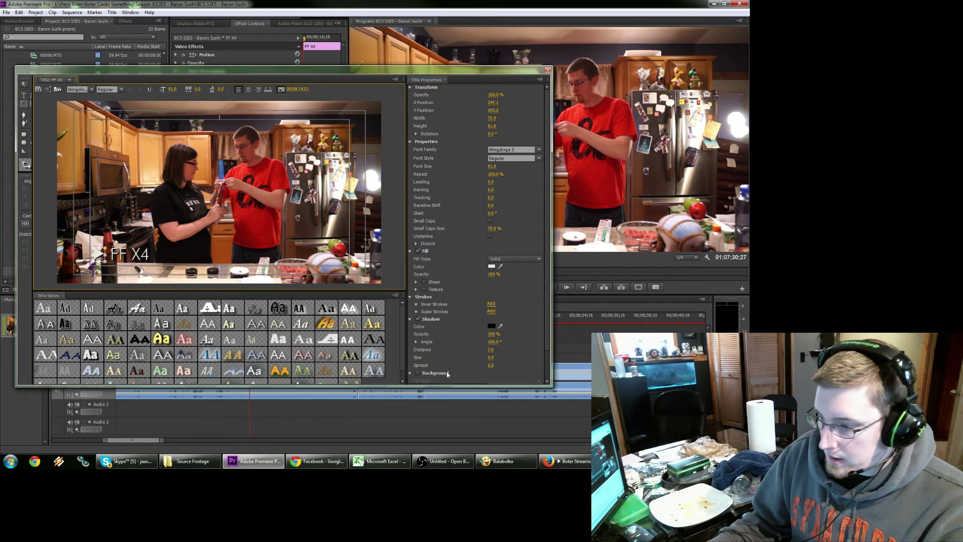
Turn off the shadow on both the triangle symbol and the FF X4 text.
{"action": "left_click", "coordinate": [418, 319]}
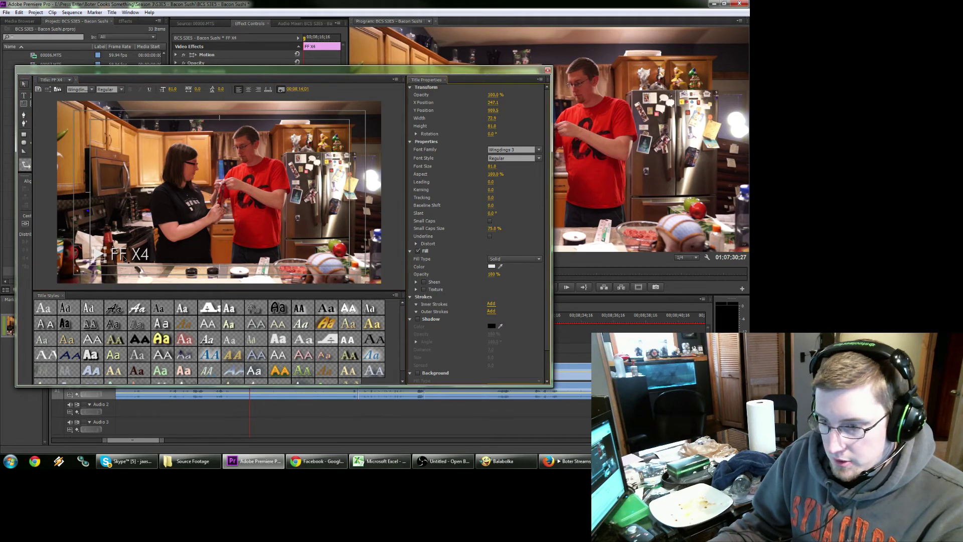
{"action": "left_click", "coordinate": [129, 255]}
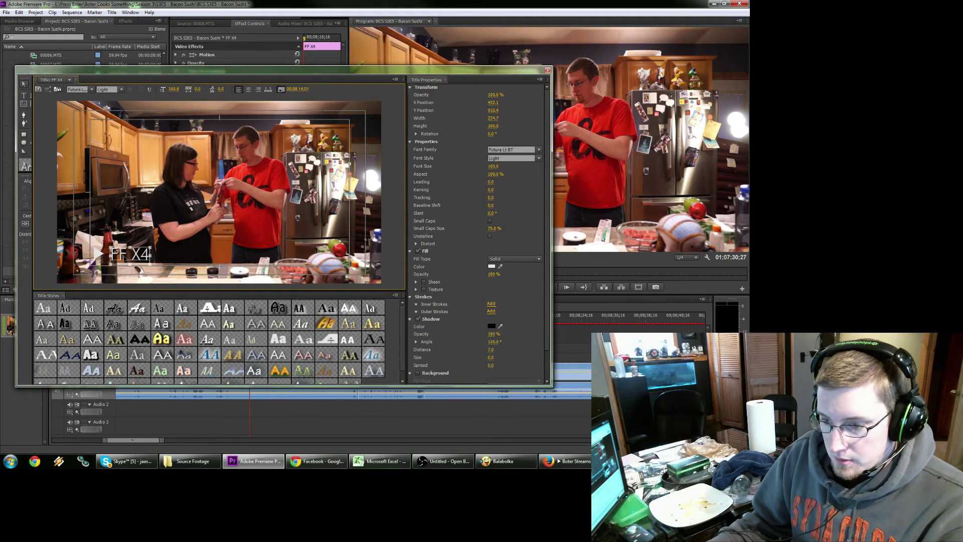
{"action": "left_click", "coordinate": [418, 319]}
Add a second triangle at about X 291 to form a fast-forward symbol, and shift the FF X4 text to about X 455.
{"action": "left_click_drag", "start_coordinate": [116, 254], "coordinate": [104, 256]}
{"action": "left_click", "coordinate": [97, 255]}
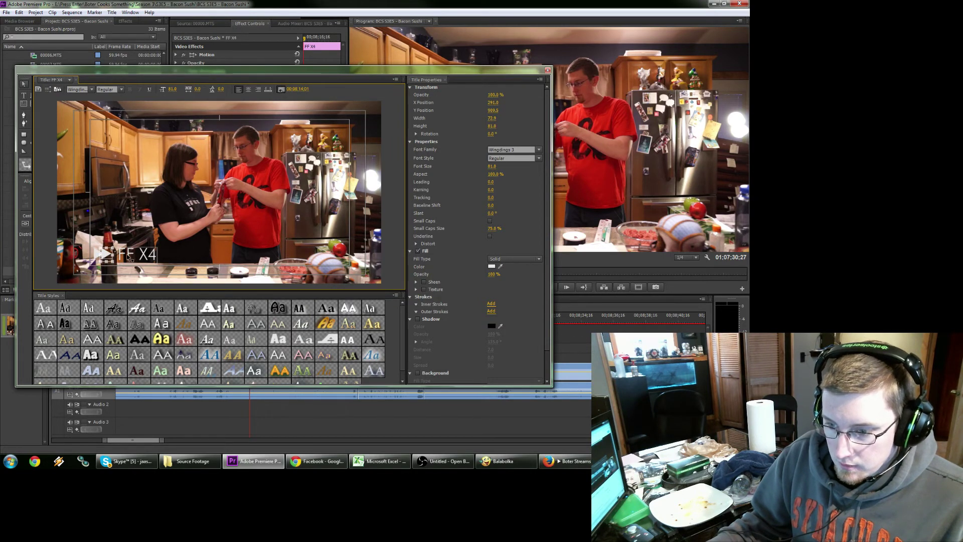
{"action": "left_click", "coordinate": [129, 257]}
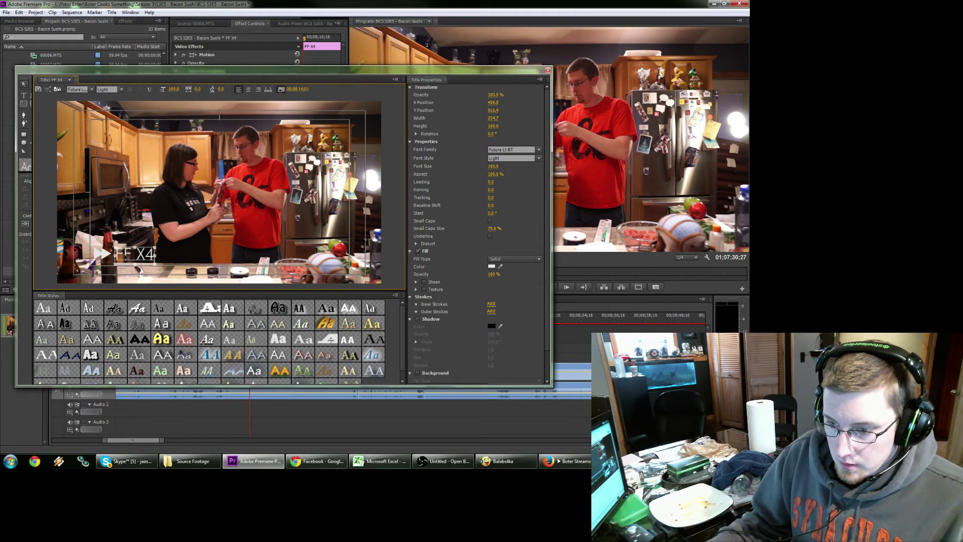
{"action": "left_click_drag", "start_coordinate": [125, 257], "coordinate": [124, 256]}
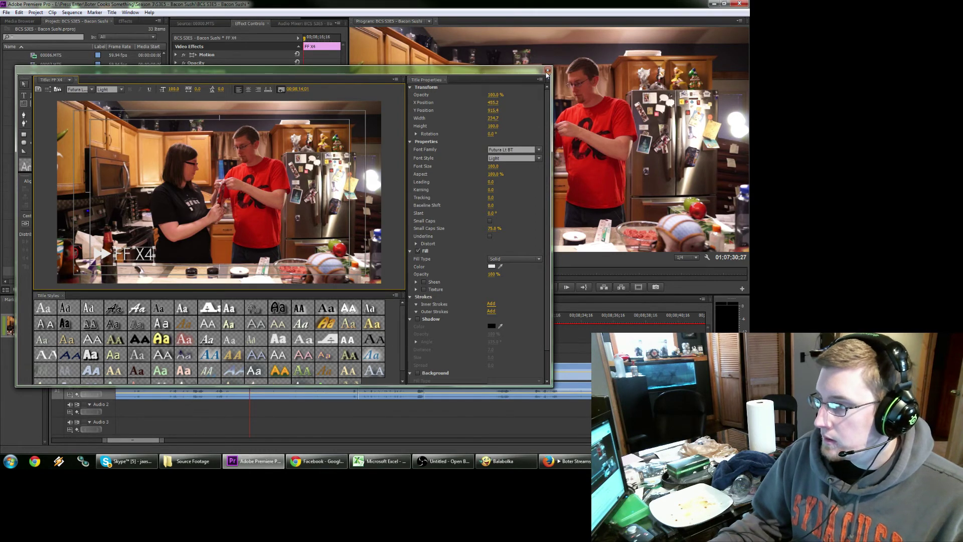
{"action": "left_click", "coordinate": [548, 71]}
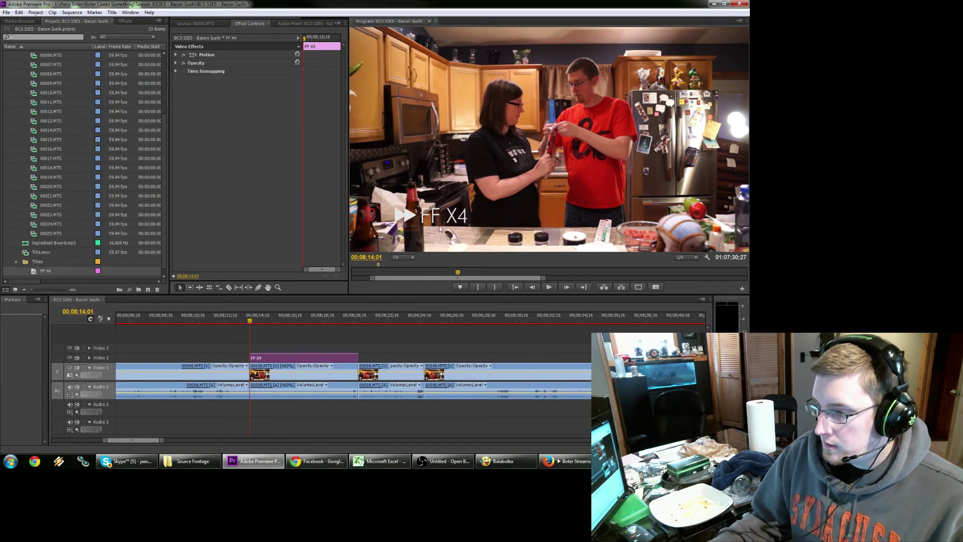
Reopen the title from the timeline and change its text to FF x4 with a lowercase x.
{"action": "double_click", "coordinate": [304, 357]}
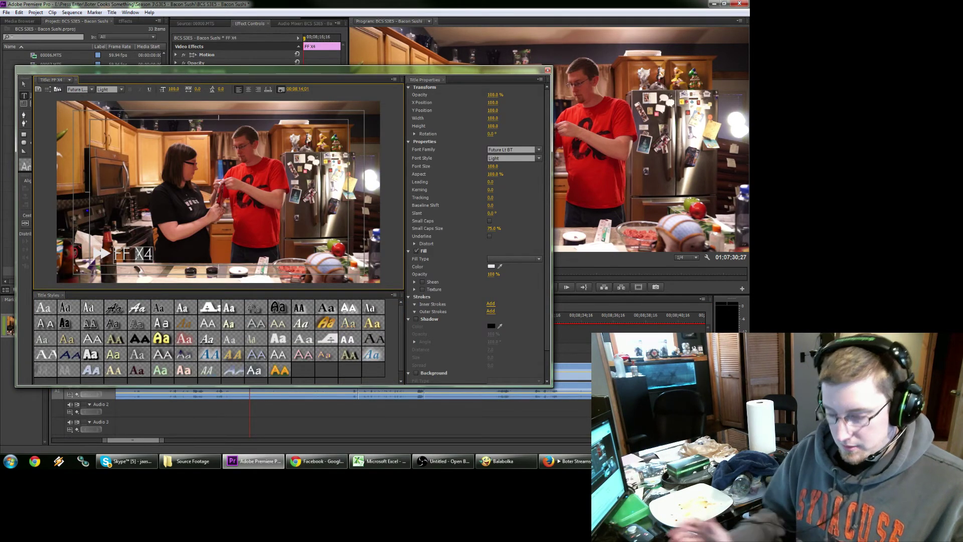
{"action": "left_click", "coordinate": [548, 70]}
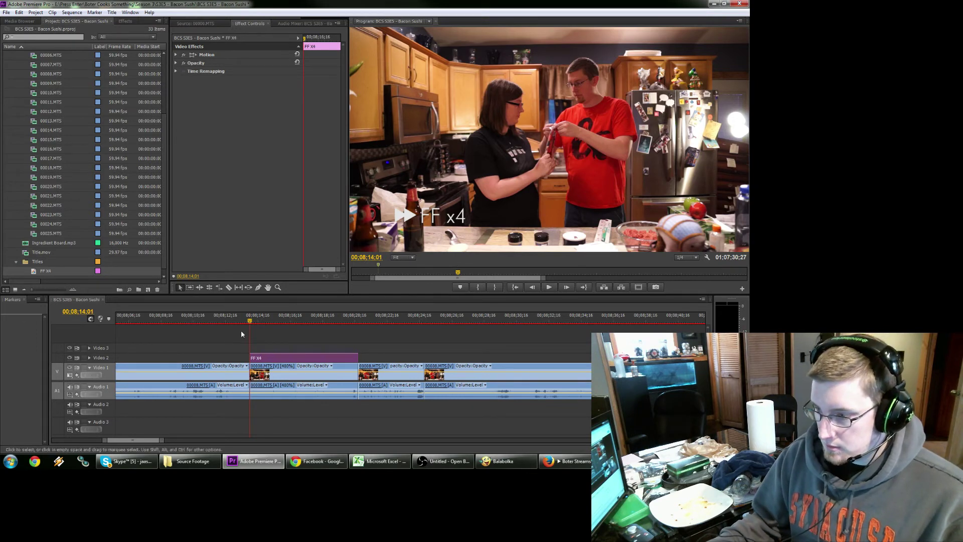
Apply the Drop Shadow effect to the FF x4 title clip and set the shadow distance to 10.
{"action": "left_click", "coordinate": [126, 21]}
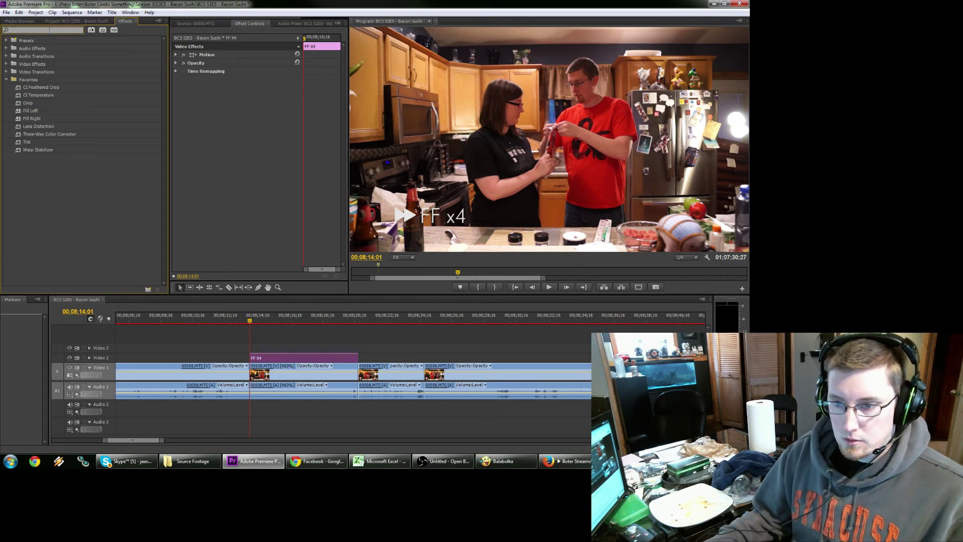
{"action": "type", "text": "drop"}
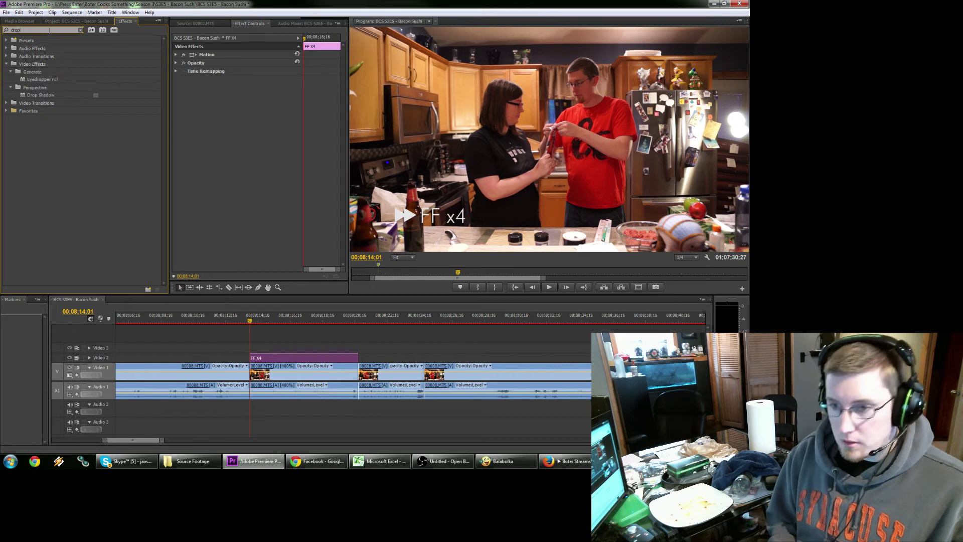
{"action": "left_click_drag", "start_coordinate": [46, 96], "coordinate": [255, 358]}
{"action": "left_click", "coordinate": [237, 95]}
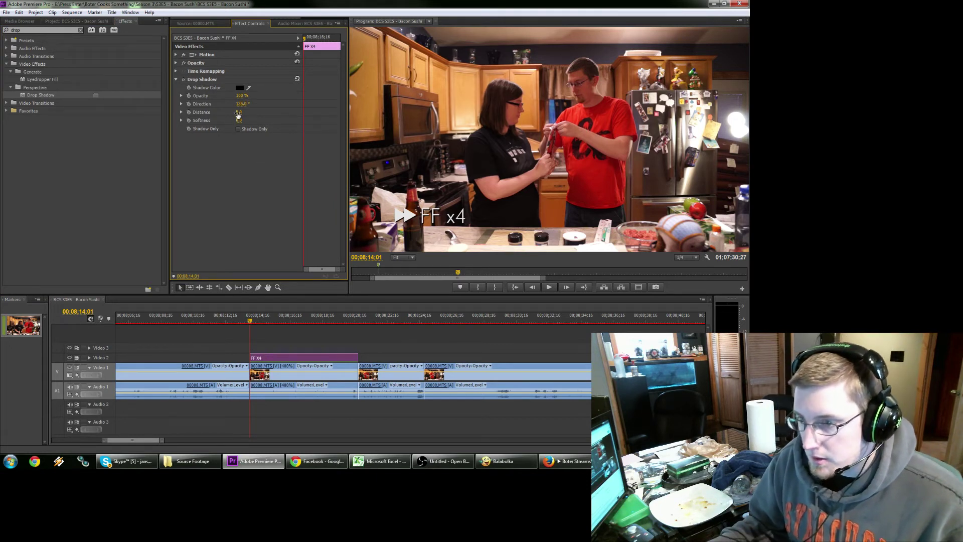
{"action": "left_click", "coordinate": [239, 112]}
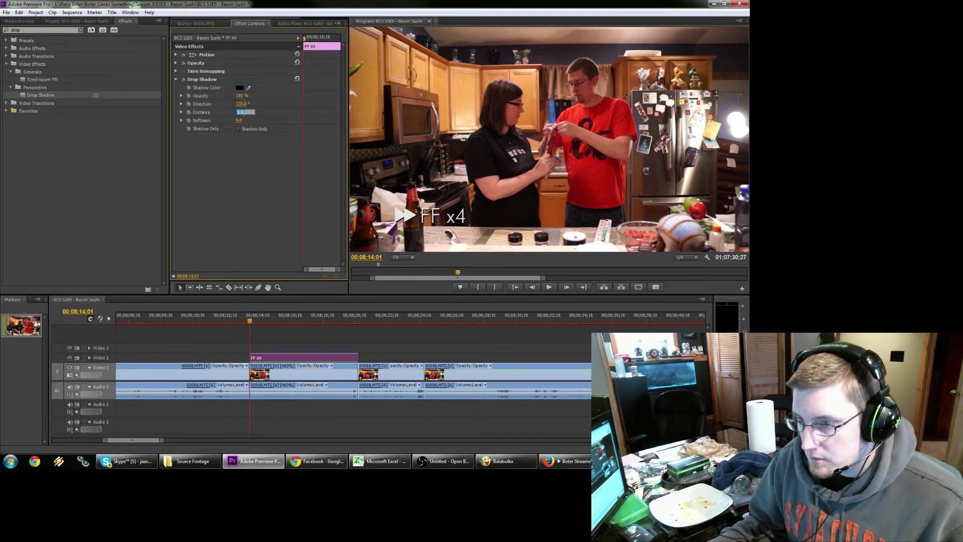
{"action": "type", "text": "10"}
{"action": "key", "text": "Return"}
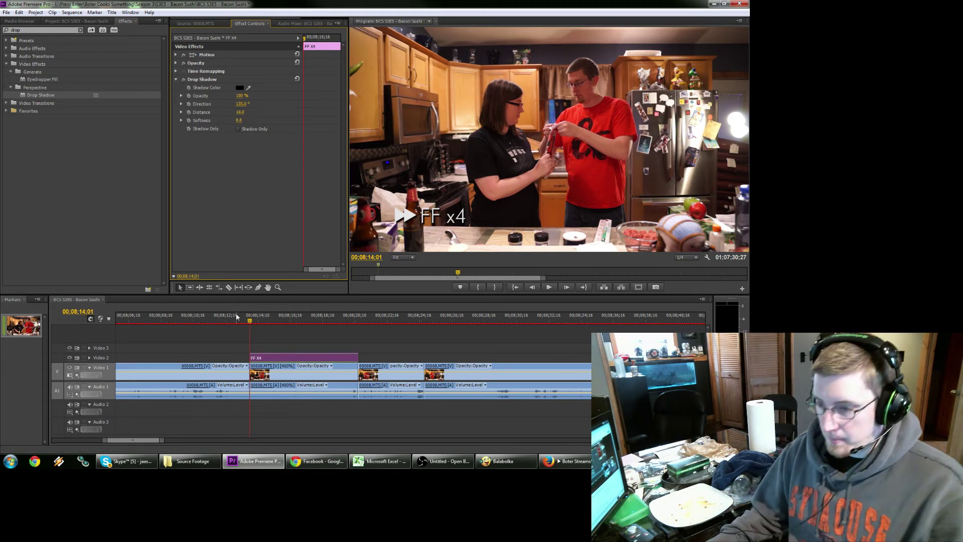
Cut the FF x4 title clip at 00;08;14;21 and delete the part after the cut.
{"action": "left_click", "coordinate": [269, 340]}
{"action": "key", "text": "space"}
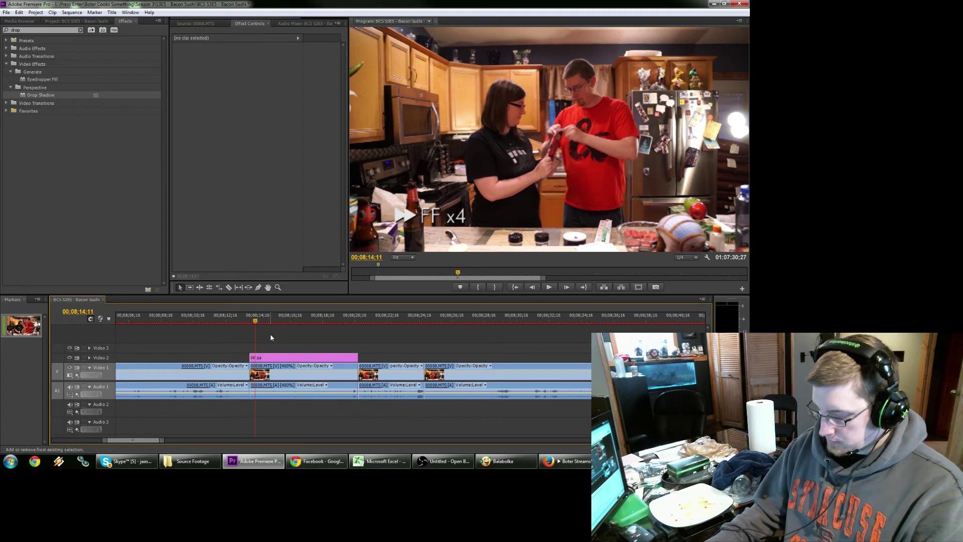
{"action": "key", "text": "c"}
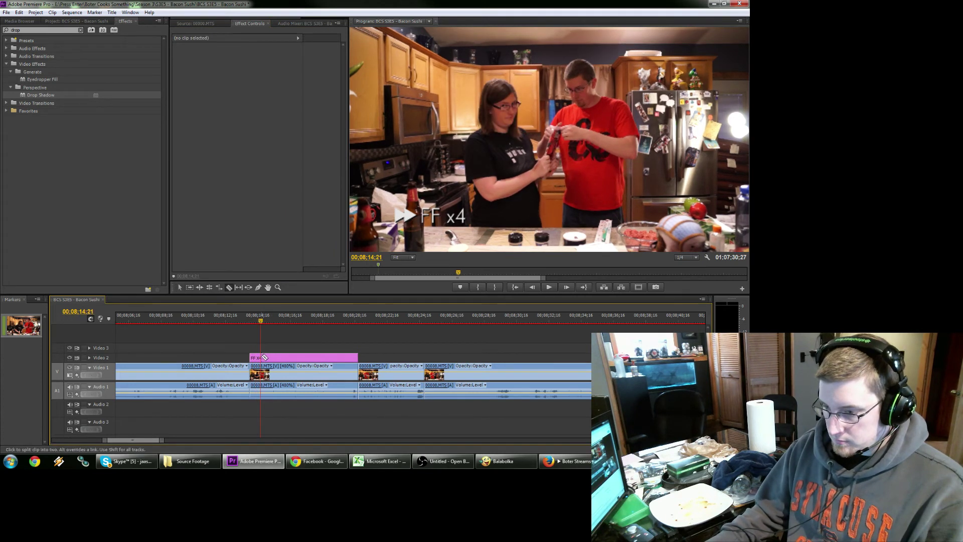
{"action": "left_click", "coordinate": [262, 357]}
{"action": "key", "text": "v"}
{"action": "left_click", "coordinate": [265, 357]}
{"action": "key", "text": "Delete"}
Paste six copies of the short title with small gaps on Video 2 above the 400% clip, and play back the blinking result.
{"action": "left_click", "coordinate": [108, 359]}
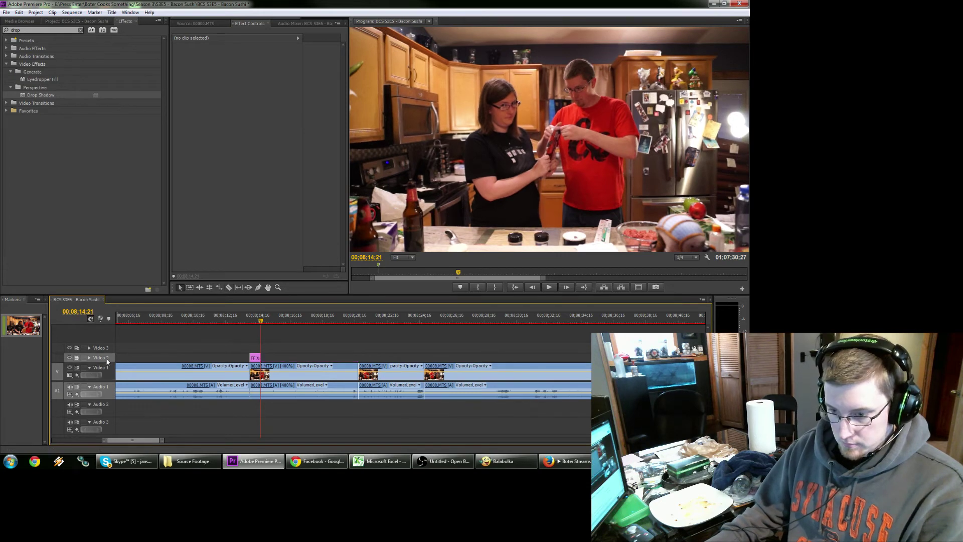
{"action": "left_click", "coordinate": [255, 358]}
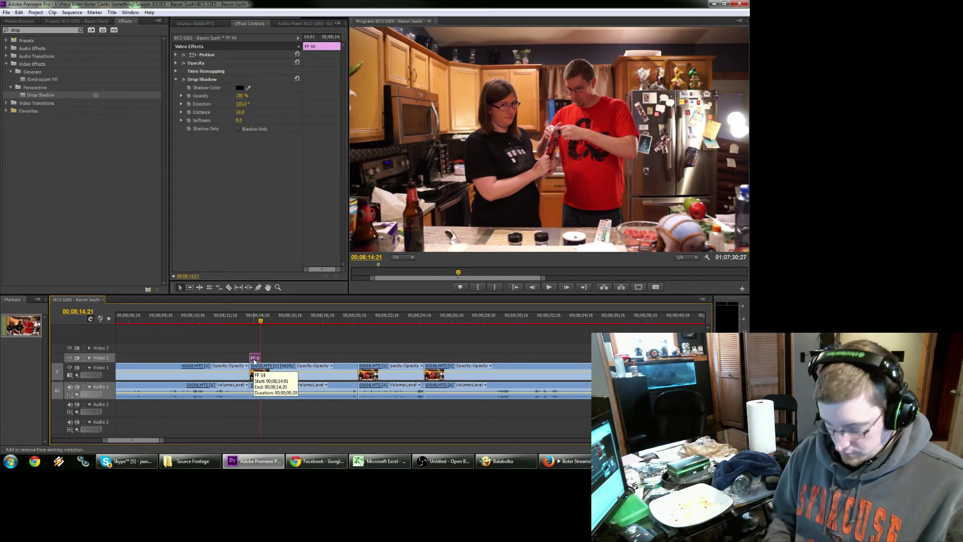
{"action": "key", "text": "space"}
{"action": "key", "text": "ctrl+v"}
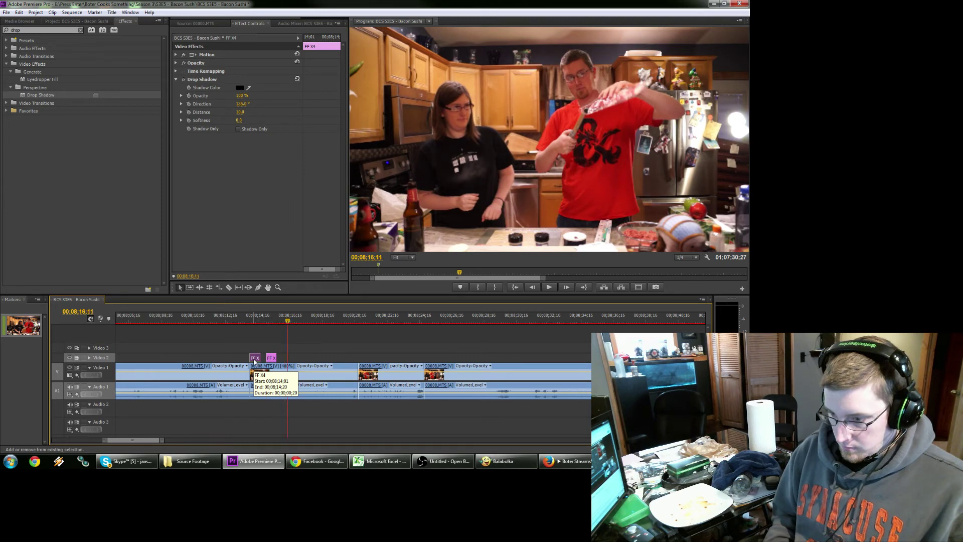
{"action": "key", "text": "ctrl+v"}
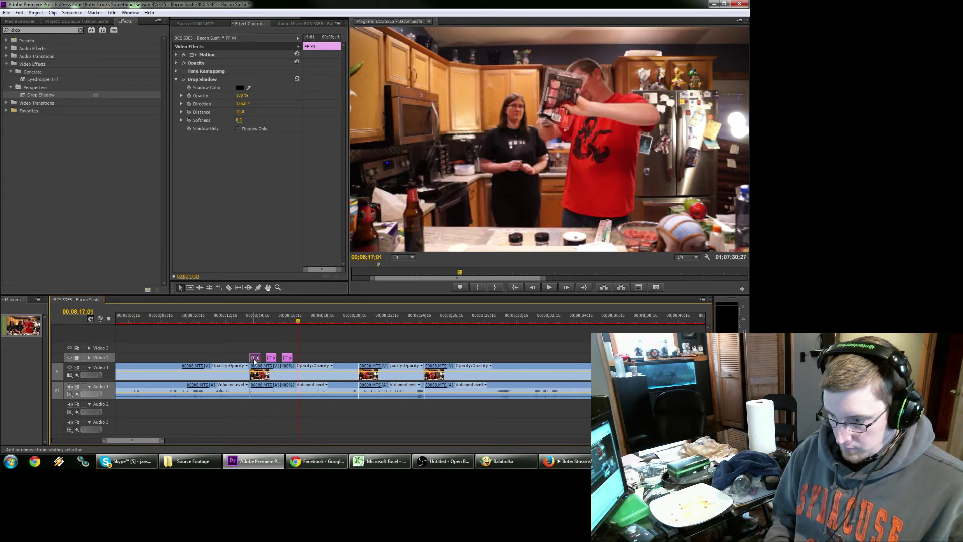
{"action": "key", "text": "ctrl+v"}
{"action": "key", "text": "ctrl+v"}
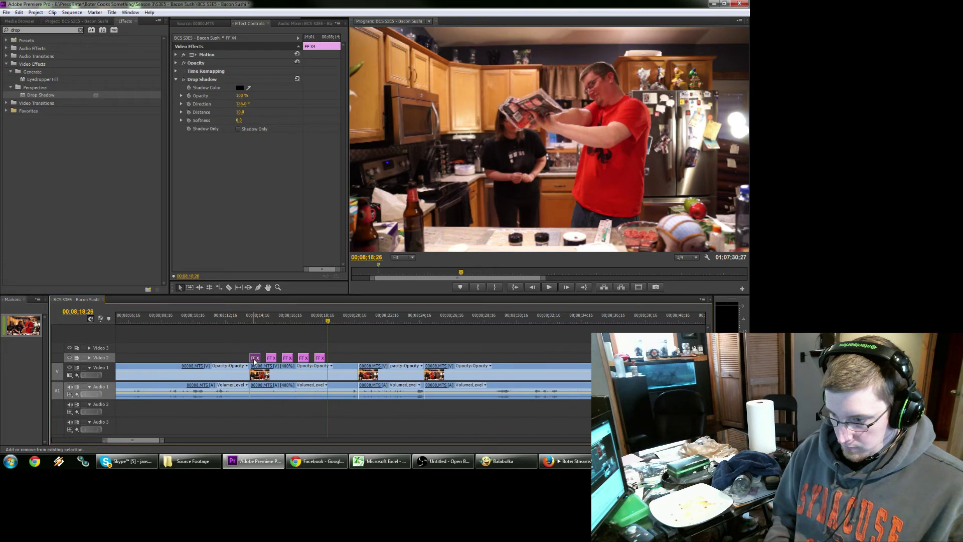
{"action": "key", "text": "ctrl+v"}
{"action": "key", "text": "ctrl+v"}
{"action": "left_click", "coordinate": [236, 321]}
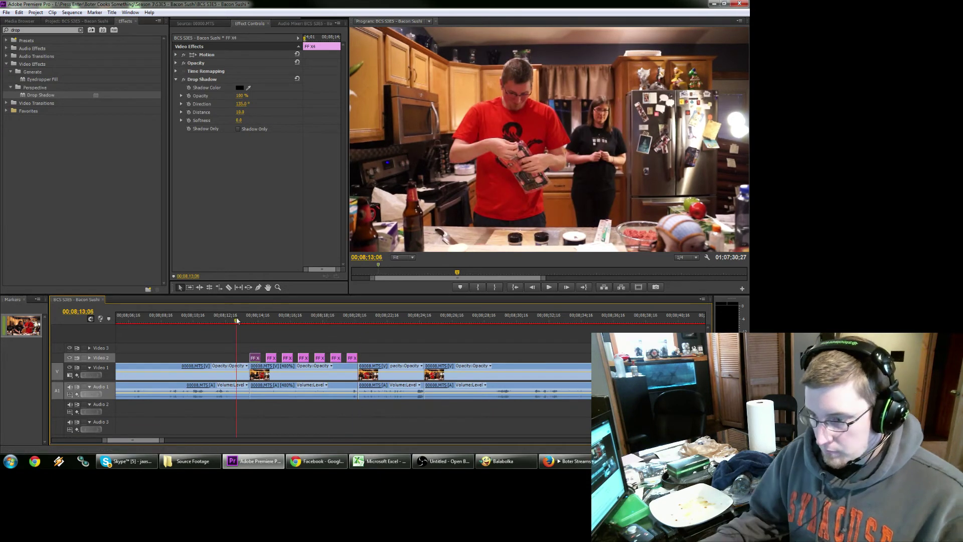
{"action": "left_click", "coordinate": [292, 342]}
{"action": "key", "text": "space"}
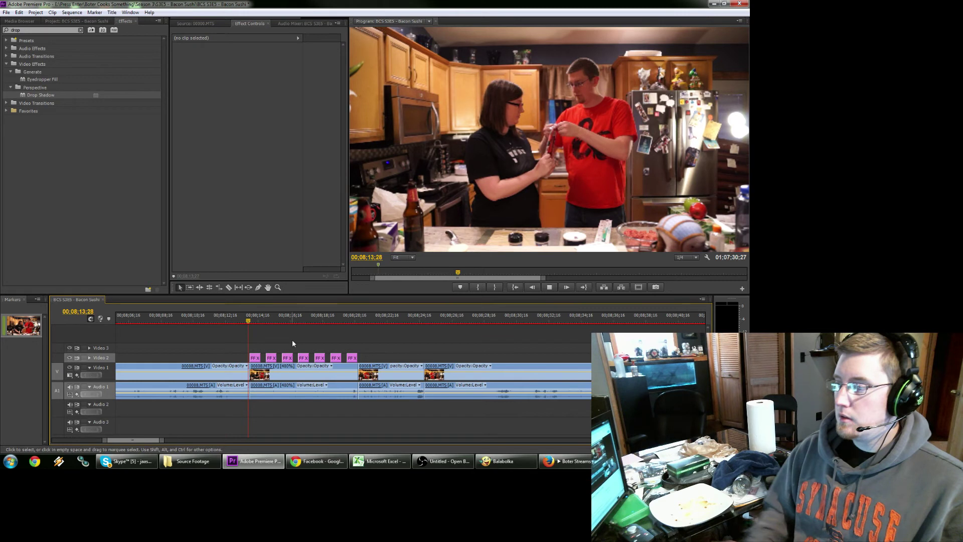
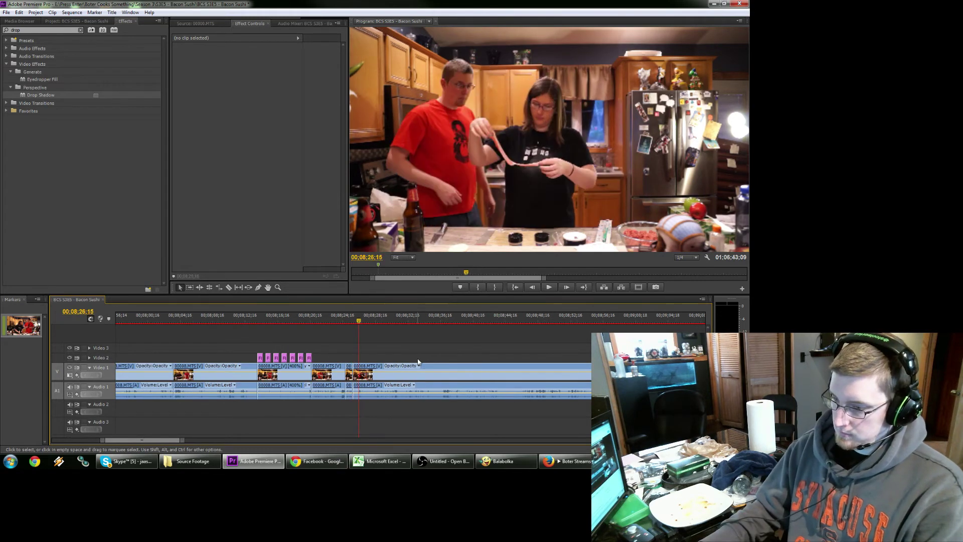
Split the bacon footage at 00;08;26;10 and again at about 00;08;26;24.
{"action": "key", "text": "Left"}
{"action": "key", "text": "Left"}
{"action": "key", "text": "Left"}
{"action": "key", "text": "Left"}
{"action": "key", "text": "Left"}
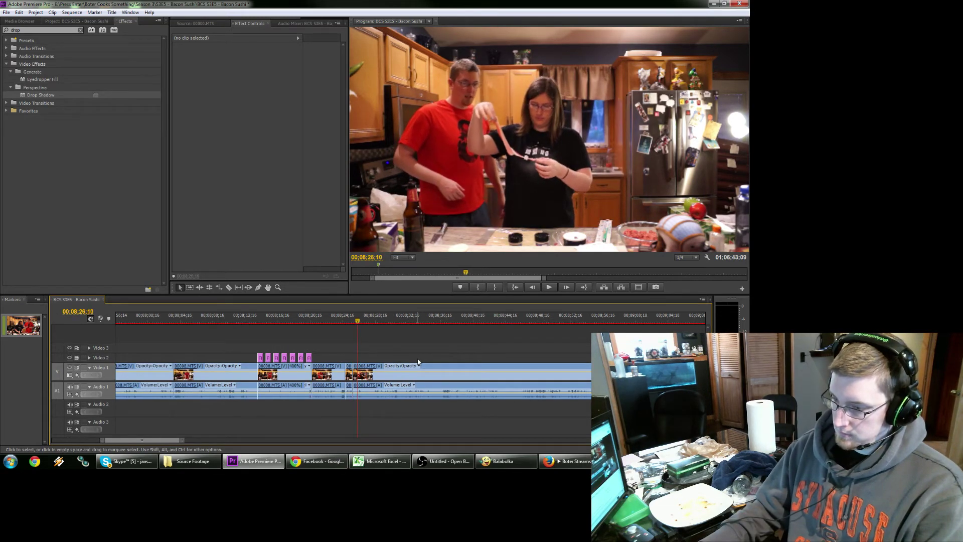
{"action": "key", "text": "ctrl+k"}
{"action": "key", "text": "space"}
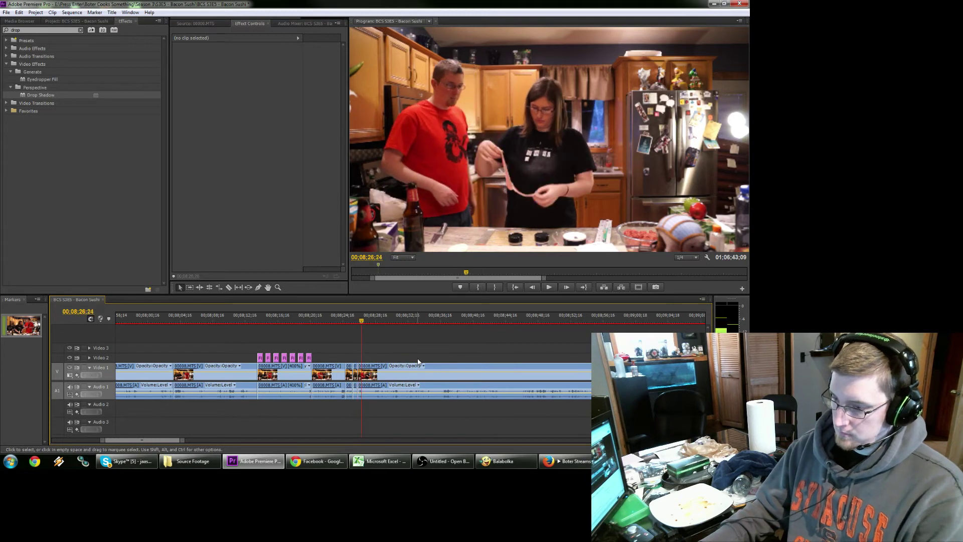
{"action": "key", "text": "ctrl+k"}
{"action": "key", "text": "space"}
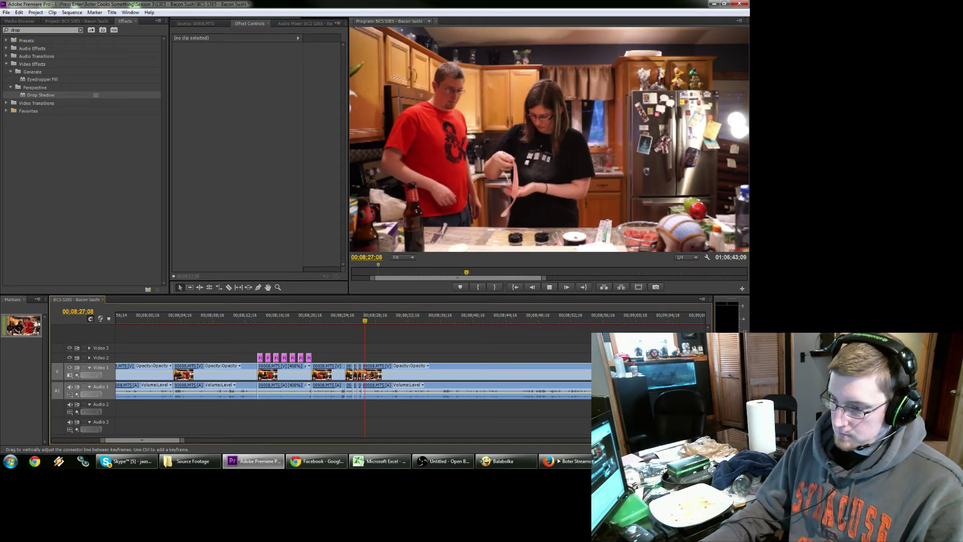
Split the footage at 00;08;28;07 and ripple delete the unwanted section before that cut.
{"action": "key", "text": "space"}
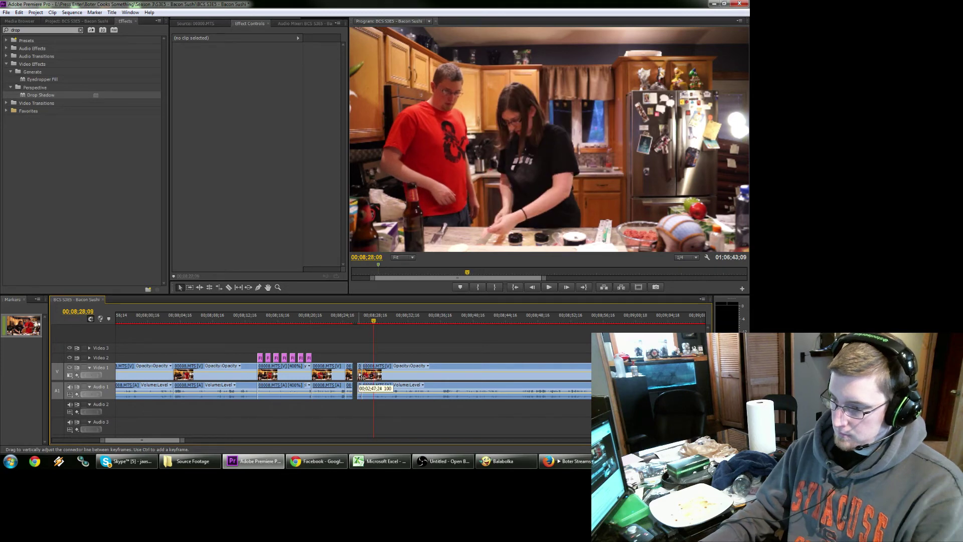
{"action": "key", "text": "Delete"}
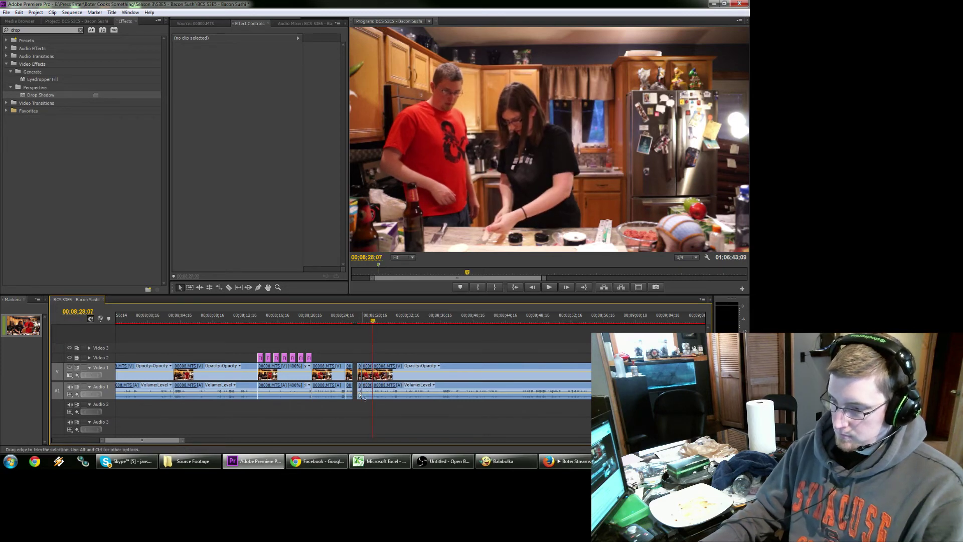
{"action": "key", "text": "ctrl+k"}
{"action": "left_click", "coordinate": [368, 381]}
{"action": "key", "text": "shift+Delete"}
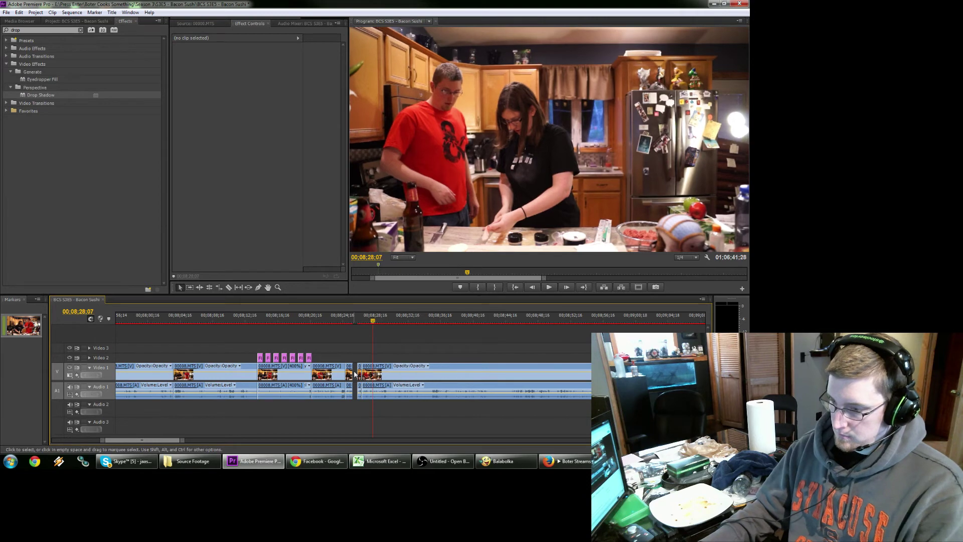
Play back the tightened section, split the footage at 00;08;32;22 and review the footage around the new cut.
{"action": "left_click", "coordinate": [348, 322]}
{"action": "left_click_drag", "start_coordinate": [349, 322], "coordinate": [341, 321]}
{"action": "key", "text": "space"}
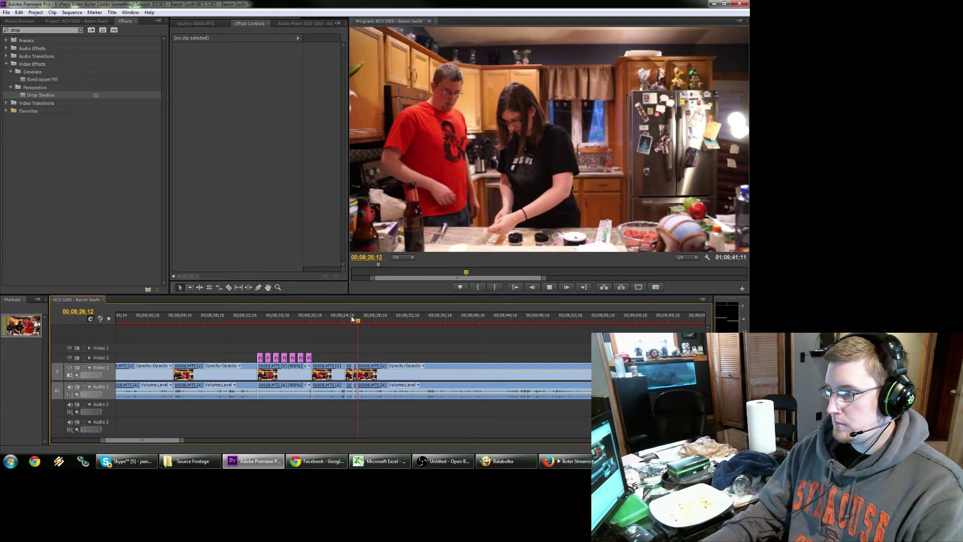
{"action": "key", "text": "space"}
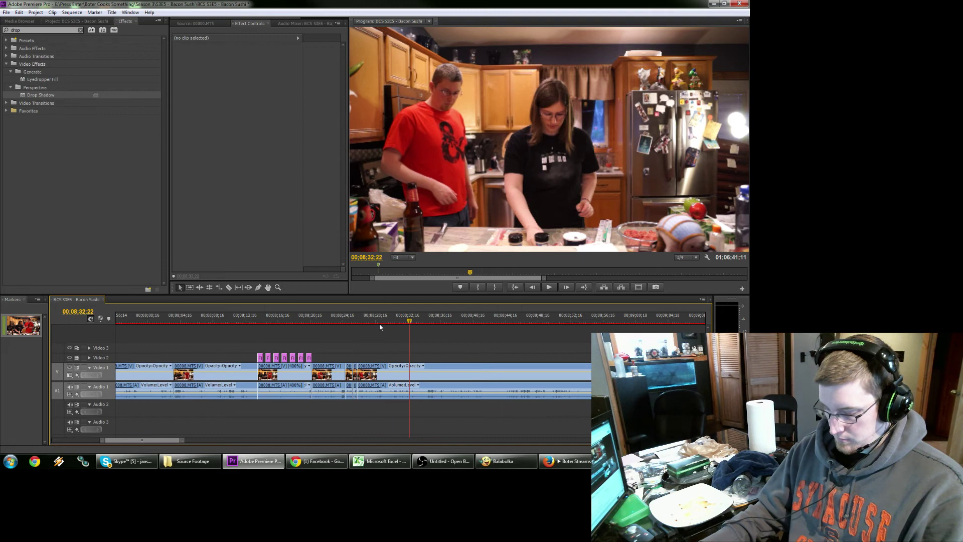
{"action": "key", "text": "ctrl+k"}
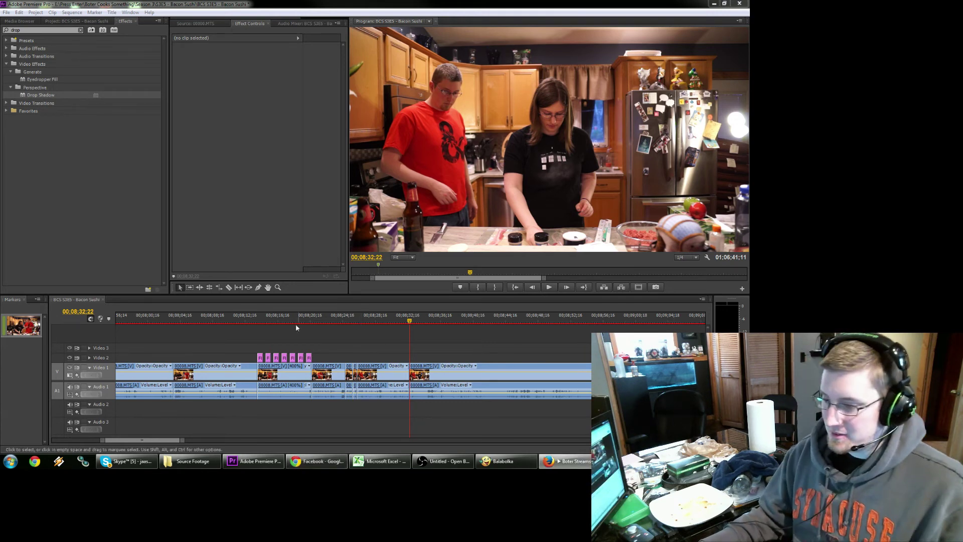
{"action": "left_click", "coordinate": [309, 318]}
{"action": "left_click", "coordinate": [309, 319]}
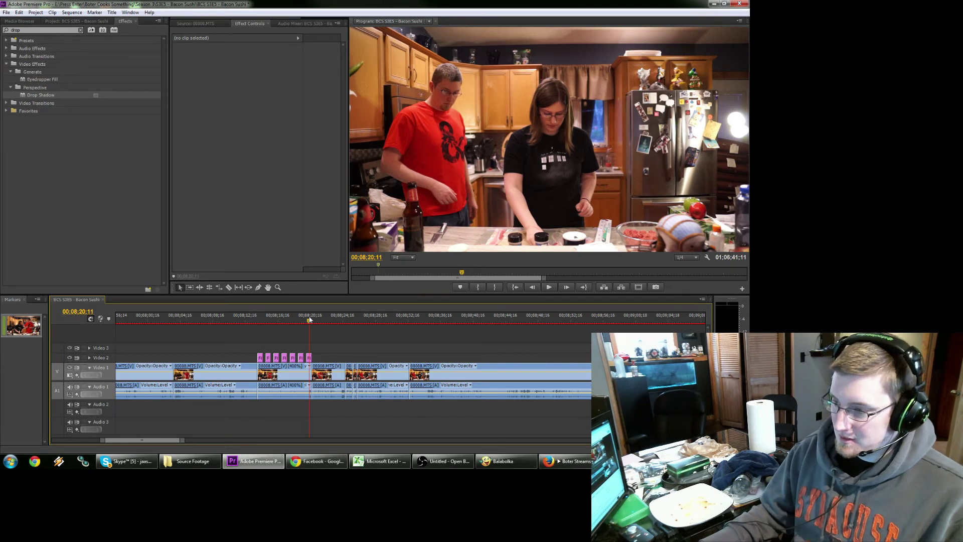
{"action": "left_click_drag", "start_coordinate": [309, 319], "coordinate": [400, 322]}
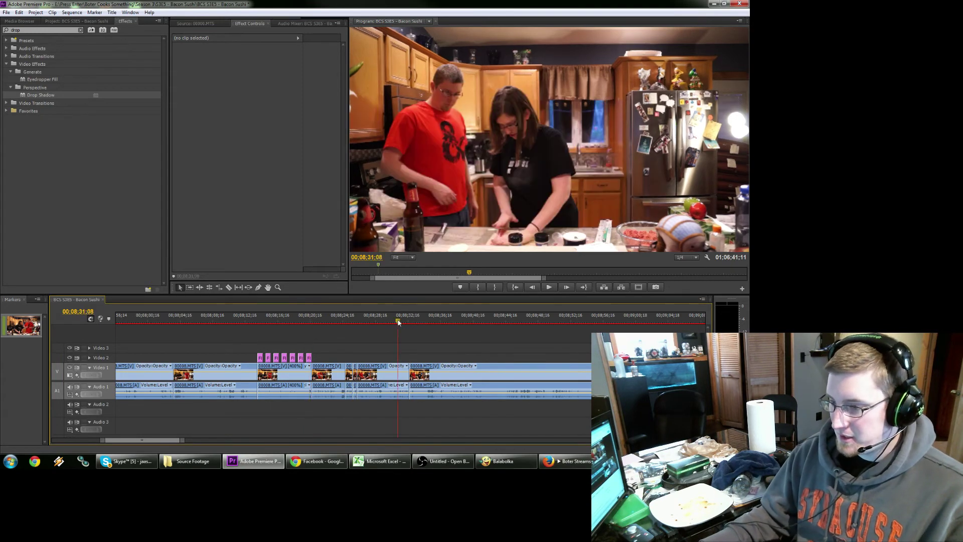
{"action": "key", "text": "space"}
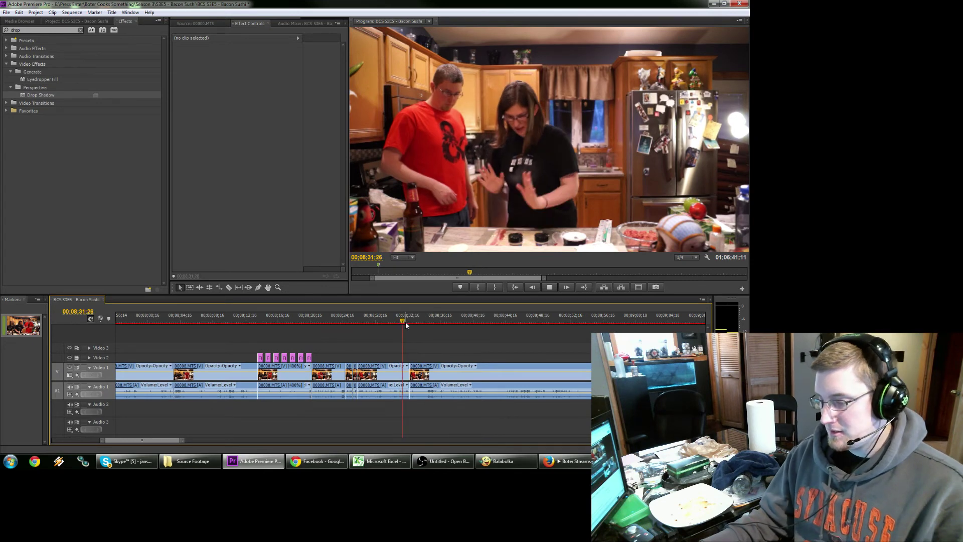
{"action": "key", "text": "space"}
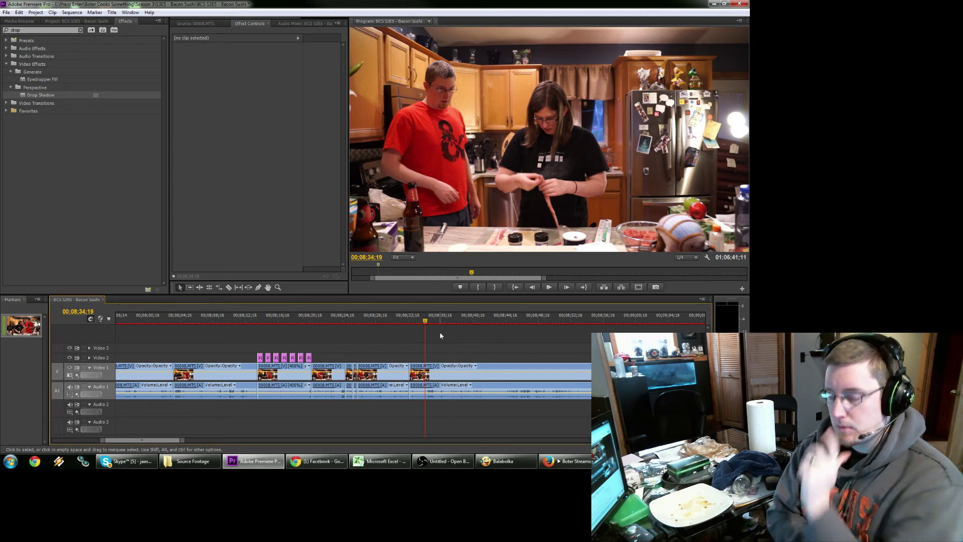
Scrub through the whole sequence to find the close-up shots of laying bacon on the mat, stopping at 00;27;35;06.
{"action": "key", "text": "backslash"}
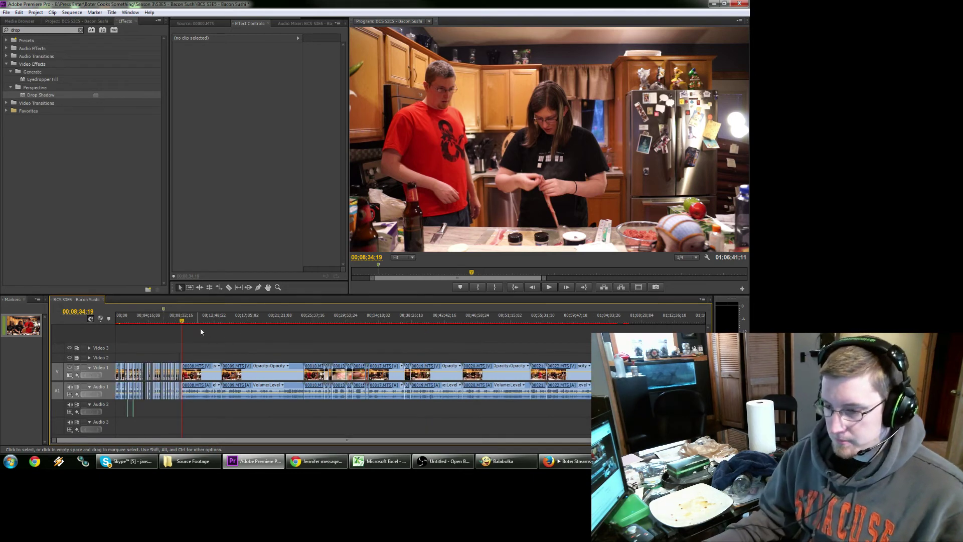
{"action": "left_click", "coordinate": [200, 321]}
{"action": "left_click_drag", "start_coordinate": [200, 321], "coordinate": [330, 329]}
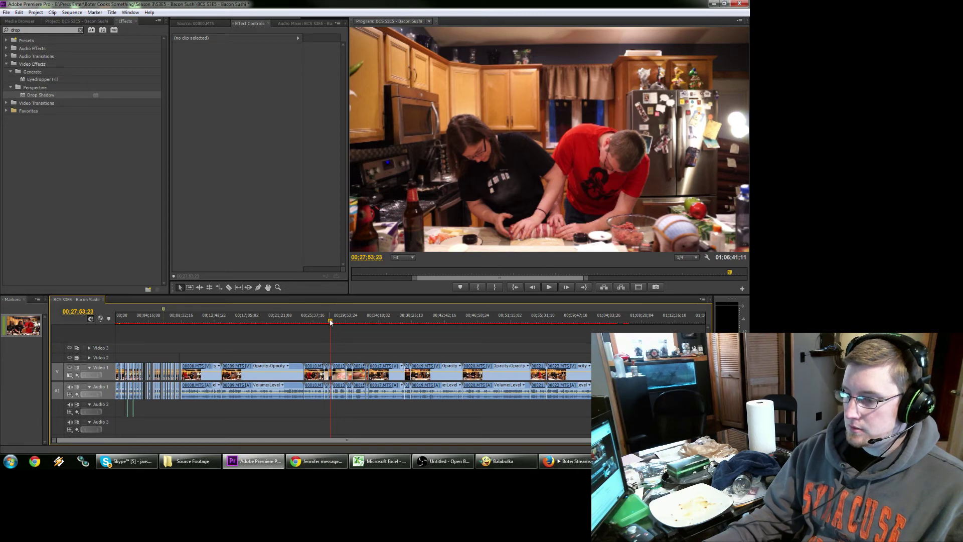
{"action": "left_click_drag", "start_coordinate": [331, 322], "coordinate": [326, 323]}
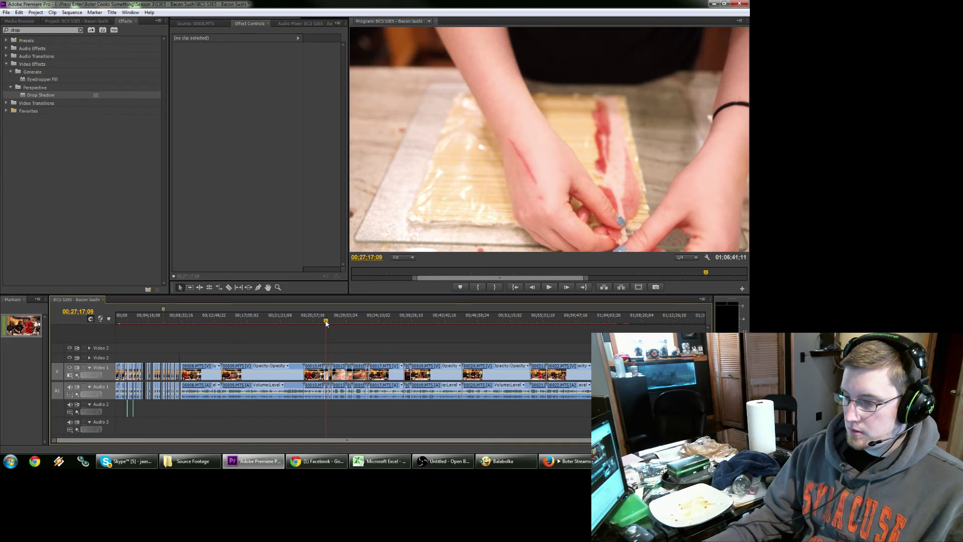
{"action": "left_click_drag", "start_coordinate": [326, 323], "coordinate": [323, 323]}
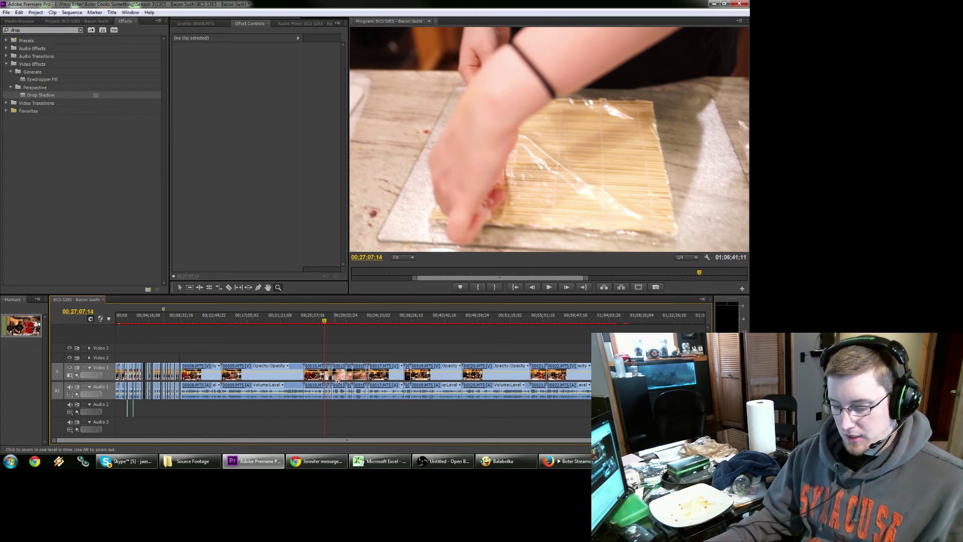
{"action": "key", "text": "equal"}
{"action": "key", "text": "equal"}
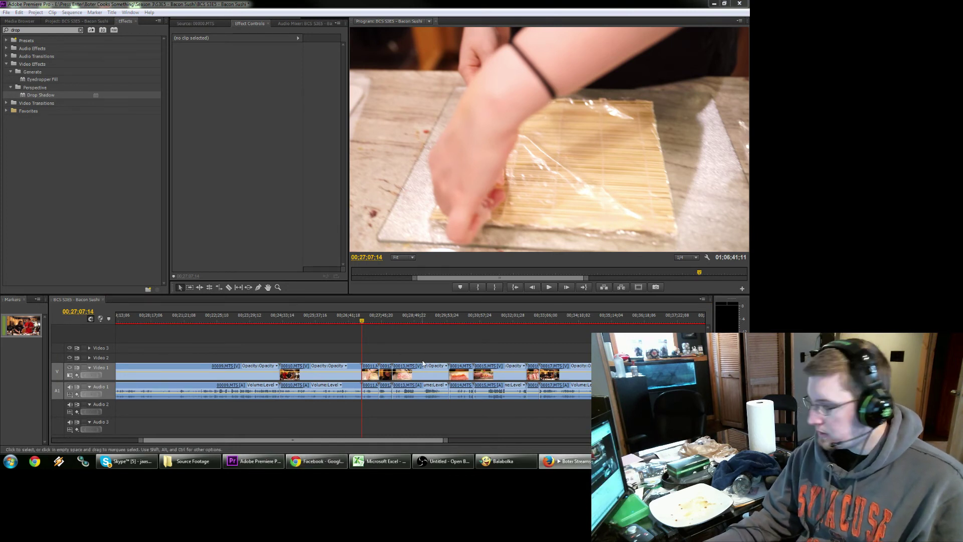
{"action": "left_click", "coordinate": [409, 349]}
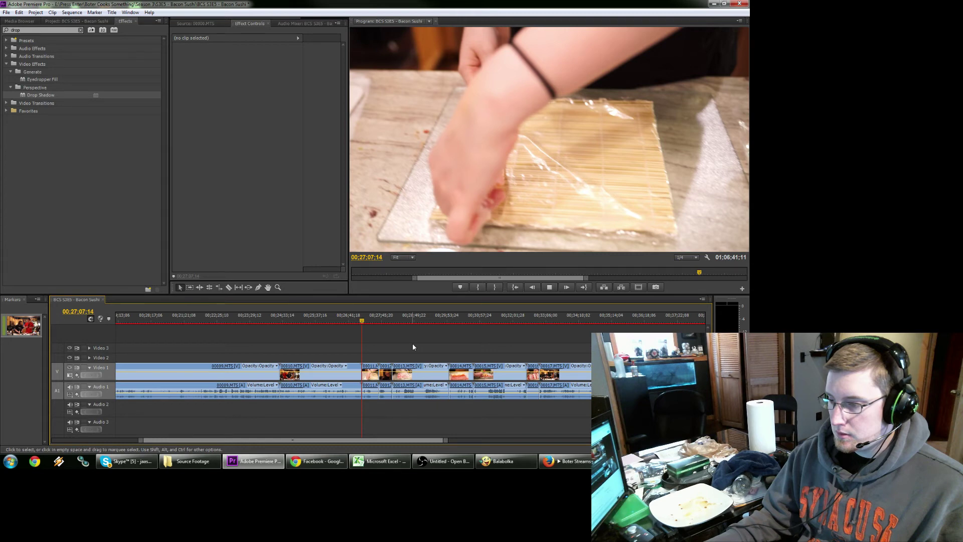
{"action": "left_click", "coordinate": [376, 316]}
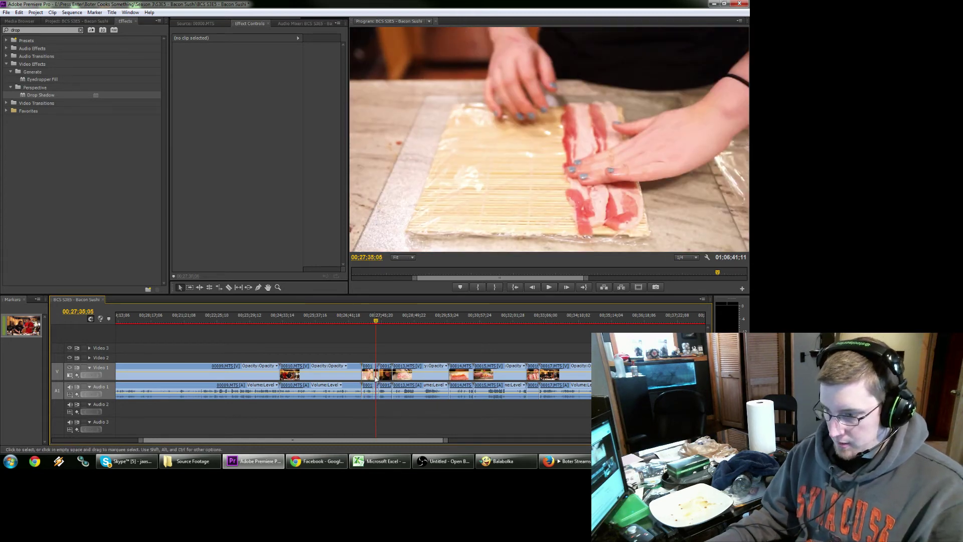
Move the short bacon close-up from 00011.MTS onto Video 2 and Audio 2 and ripple delete the unwanted footage around it.
{"action": "left_click_drag", "start_coordinate": [376, 378], "coordinate": [379, 373]}
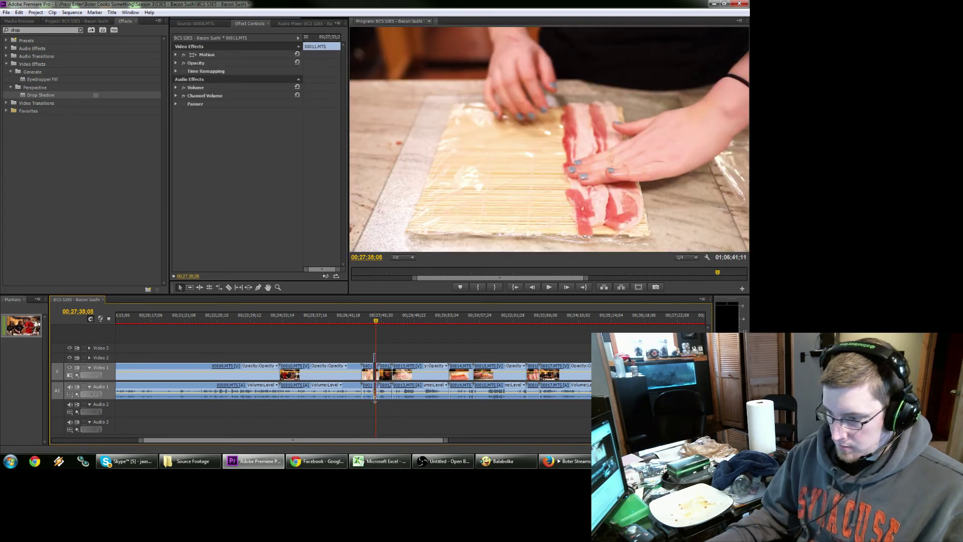
{"action": "left_click_drag", "start_coordinate": [374, 397], "coordinate": [379, 407]}
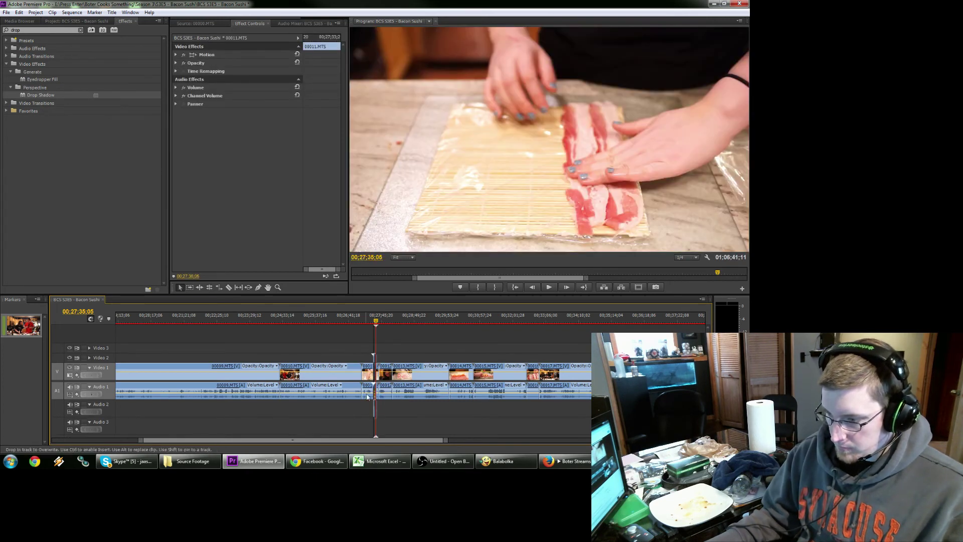
{"action": "key", "text": "shift+Delete"}
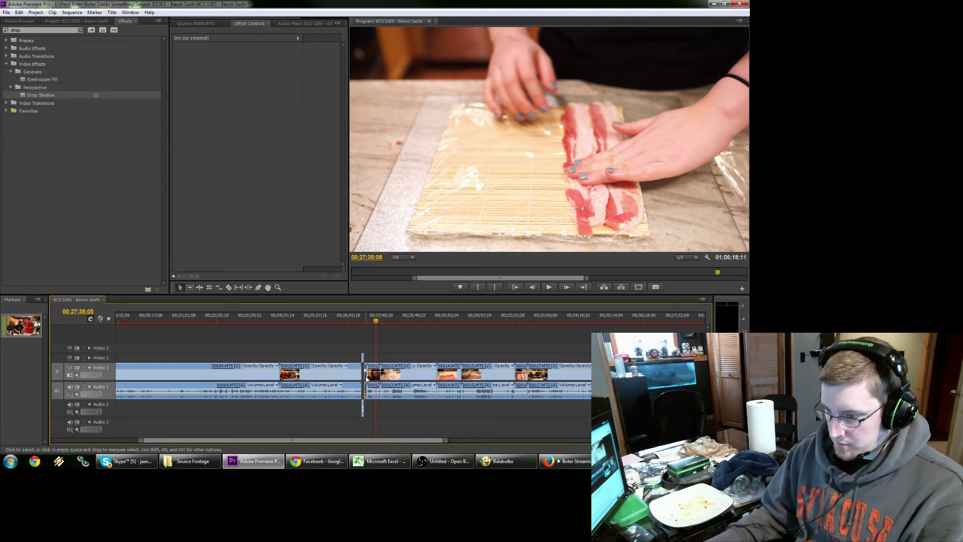
{"action": "left_click", "coordinate": [366, 378]}
{"action": "key", "text": "shift+Delete"}
Split the bacon close-up footage at 00;27;30;01 and 00;27;32;01 and delete the unwanted section before the second cut.
{"action": "left_click", "coordinate": [365, 320]}
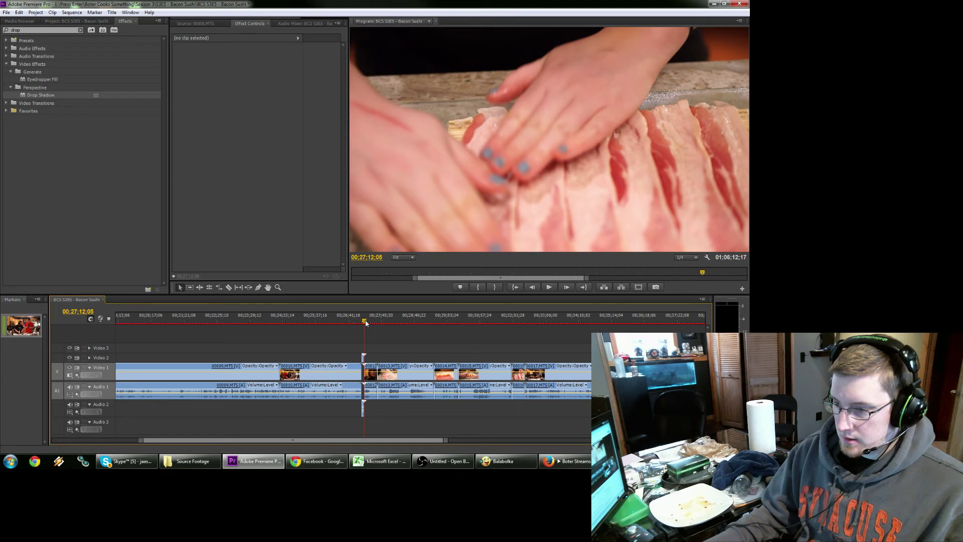
{"action": "key", "text": "equal"}
{"action": "key", "text": "equal"}
{"action": "left_click_drag", "start_coordinate": [365, 321], "coordinate": [398, 322]}
{"action": "key", "text": "ctrl+k"}
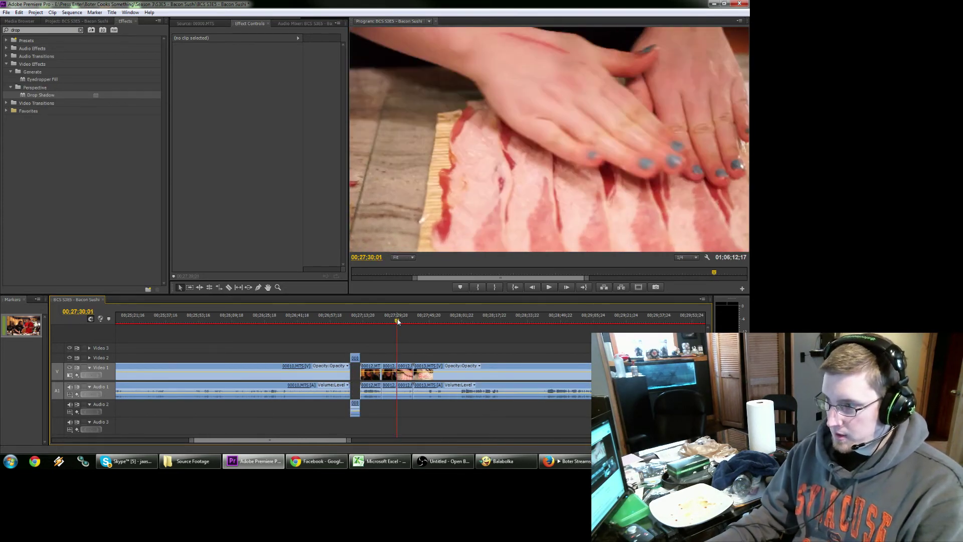
{"action": "key", "text": "space"}
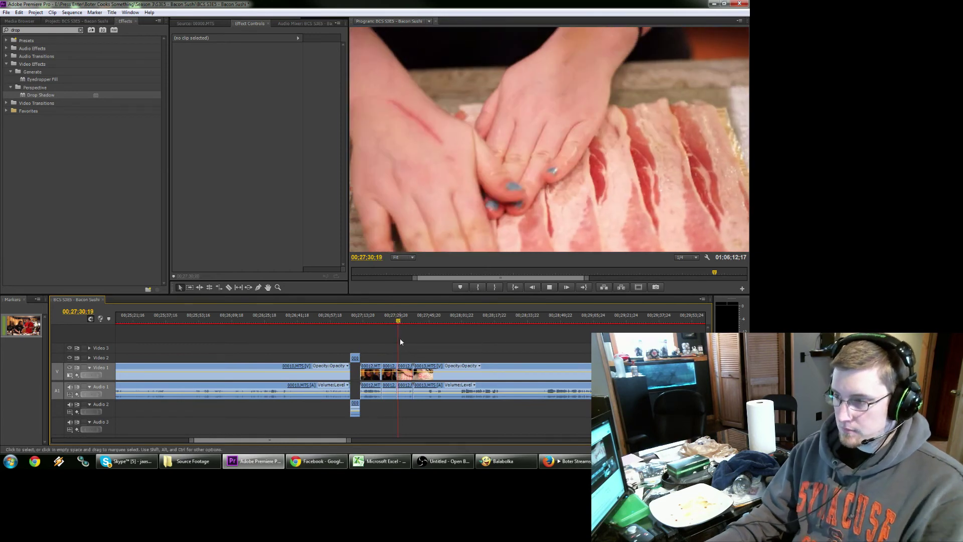
{"action": "key", "text": "space"}
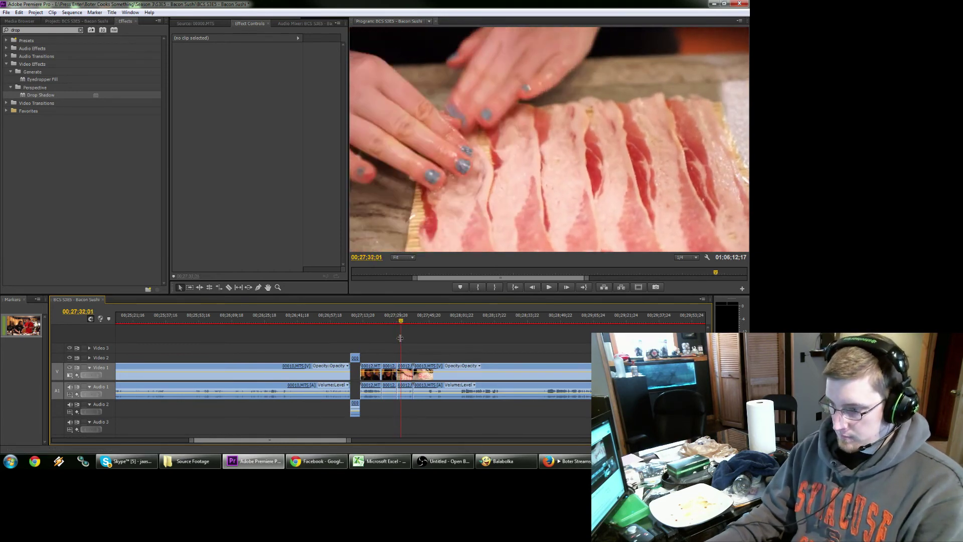
{"action": "key", "text": "ctrl+k"}
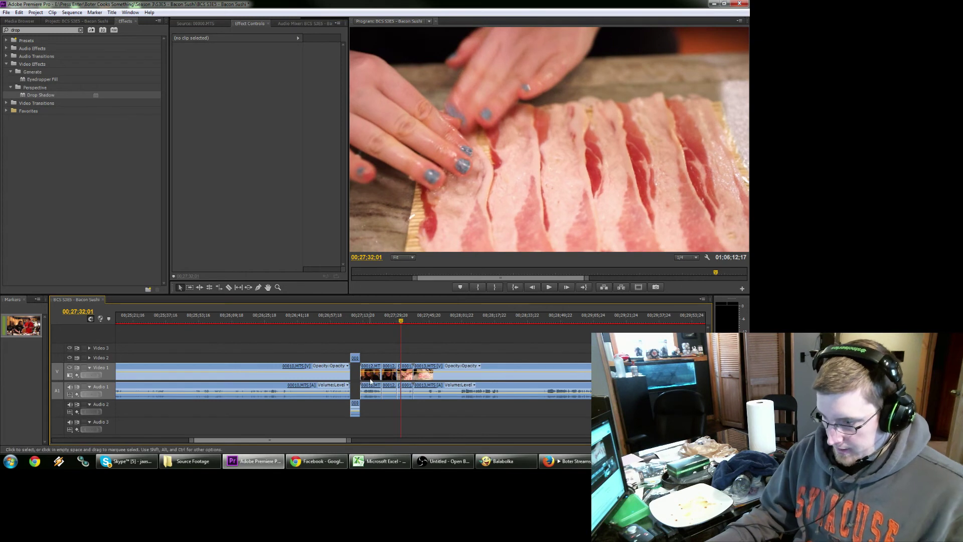
{"action": "left_click", "coordinate": [390, 365]}
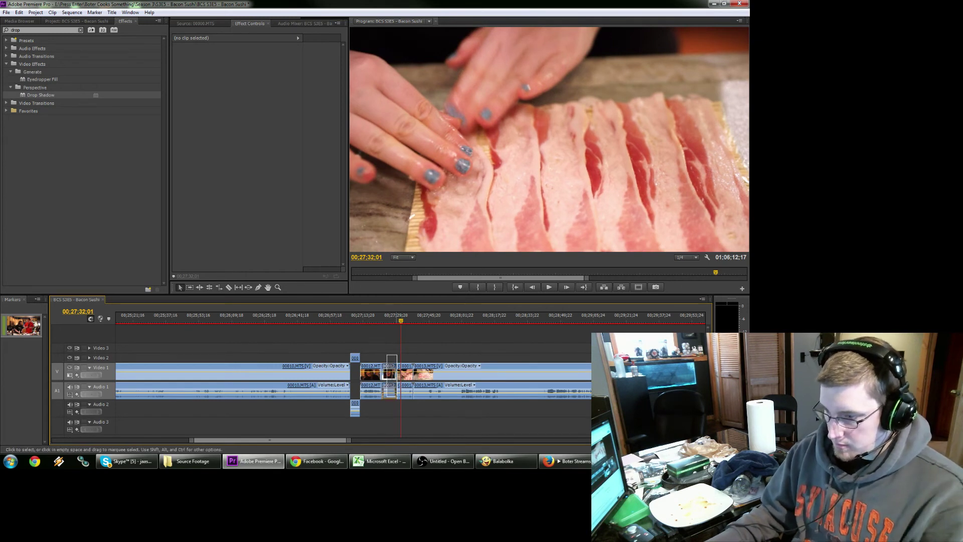
{"action": "key", "text": "Delete"}
Play the 00012.MTS face shot from 00;27;12;10, shorten it, and move the kept close-ups onto Video 2.
{"action": "left_click", "coordinate": [361, 322]}
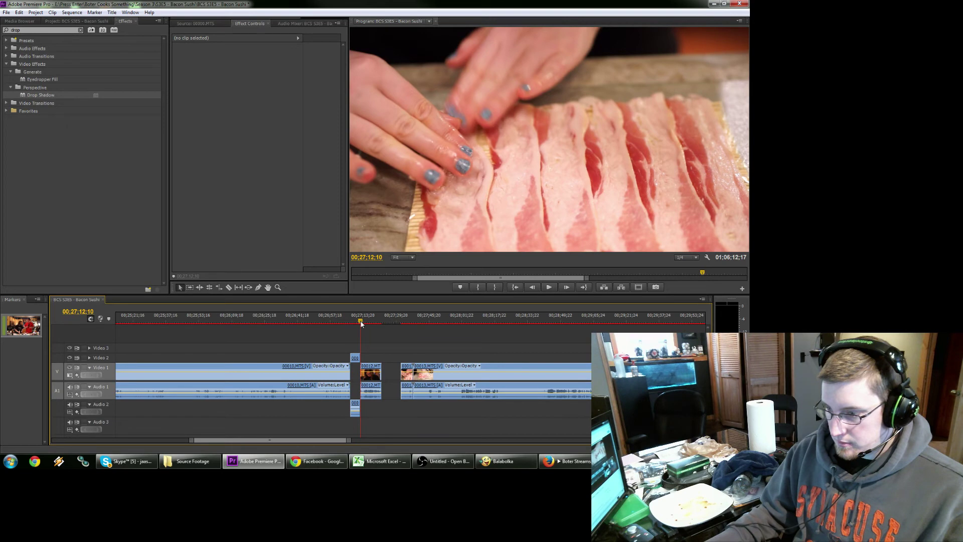
{"action": "key", "text": "space"}
{"action": "left_click", "coordinate": [371, 374]}
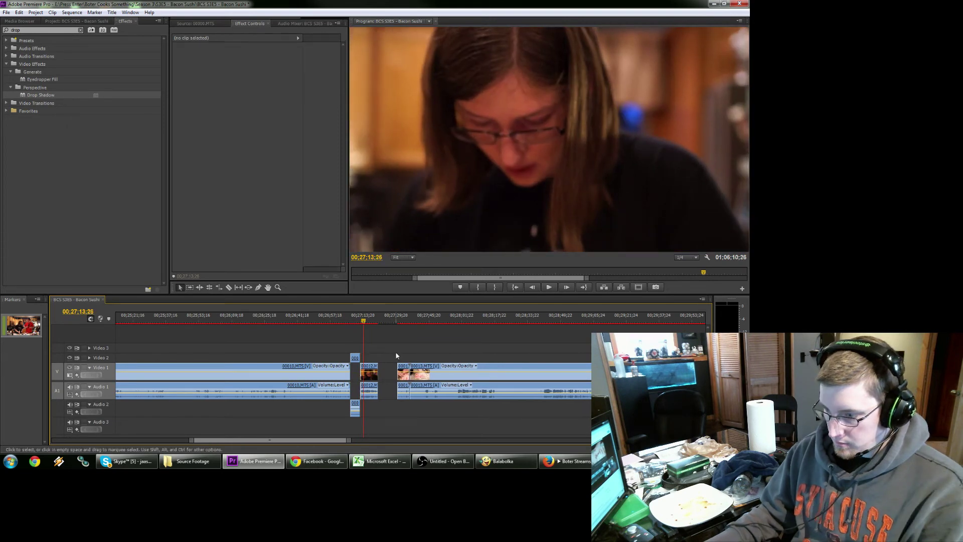
{"action": "left_click_drag", "start_coordinate": [372, 375], "coordinate": [371, 359]}
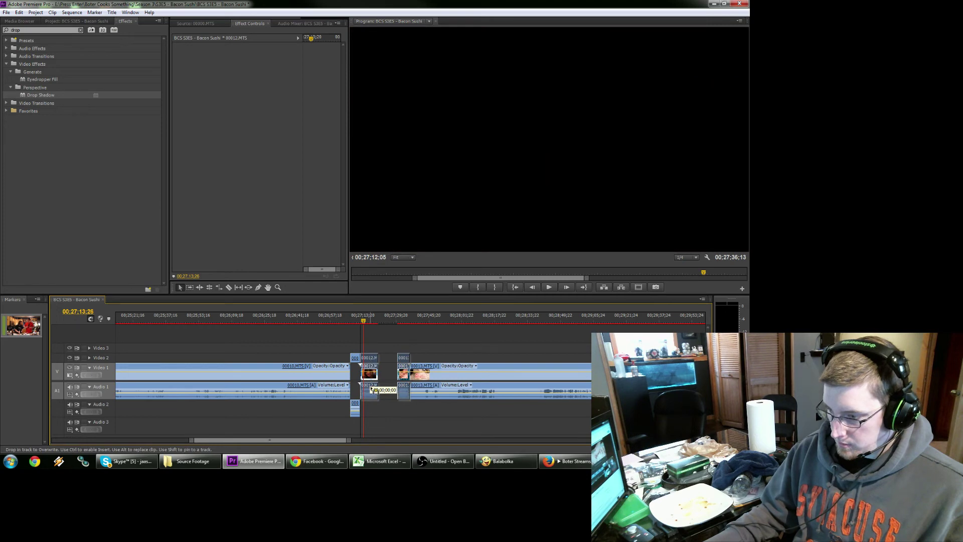
Return to the wide kitchen footage at 00;08;30;19 and play it back across the following cut to find where the close-ups belong.
{"action": "key", "text": "backslash"}
{"action": "key", "text": "z"}
{"action": "left_click", "coordinate": [178, 371]}
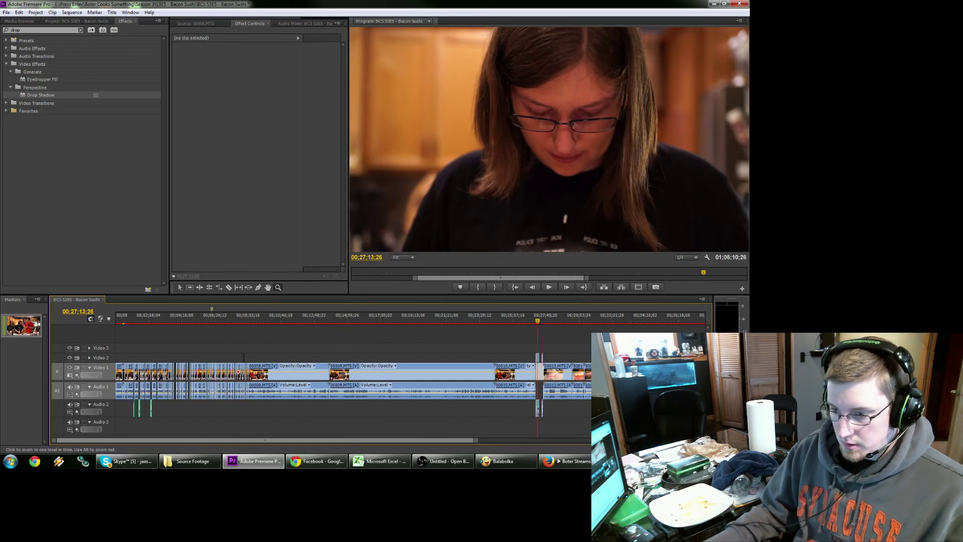
{"action": "left_click", "coordinate": [280, 381]}
{"action": "left_click", "coordinate": [349, 359]}
{"action": "left_click", "coordinate": [349, 360]}
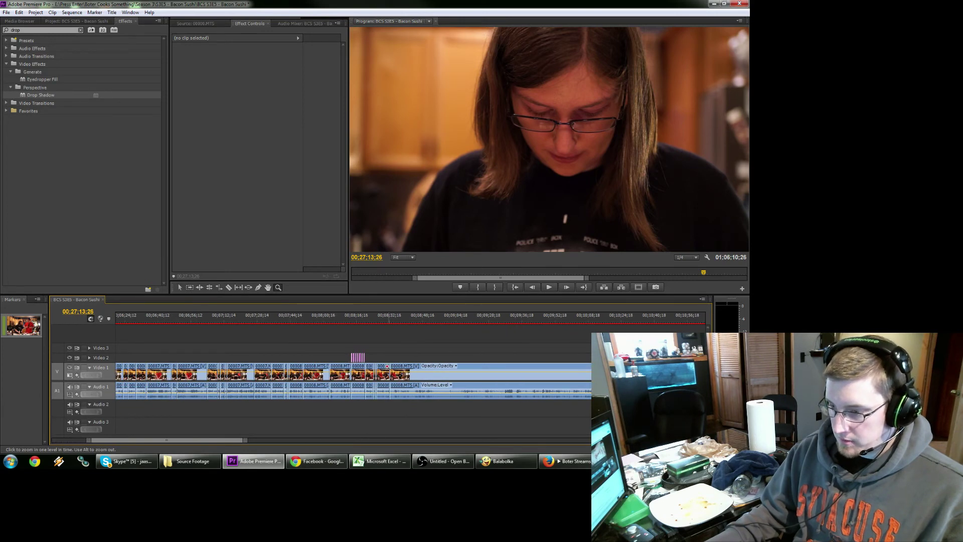
{"action": "left_click", "coordinate": [349, 359]}
{"action": "key", "text": "v"}
{"action": "left_click", "coordinate": [388, 320]}
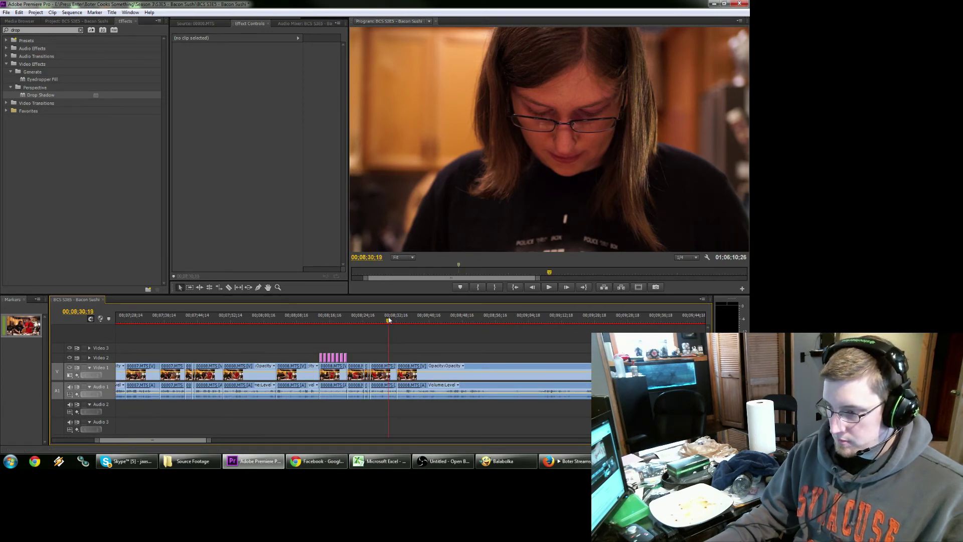
{"action": "key", "text": "space"}
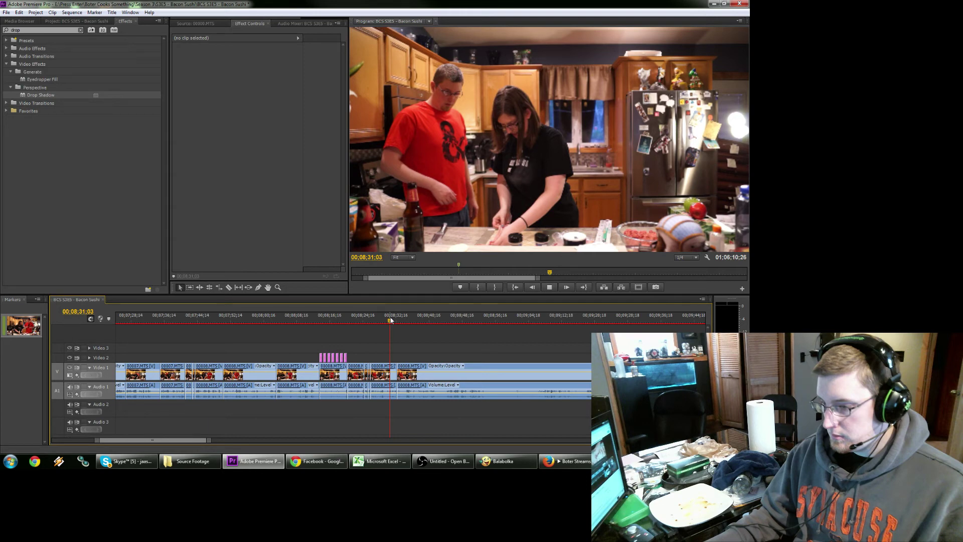
{"action": "key", "text": "space"}
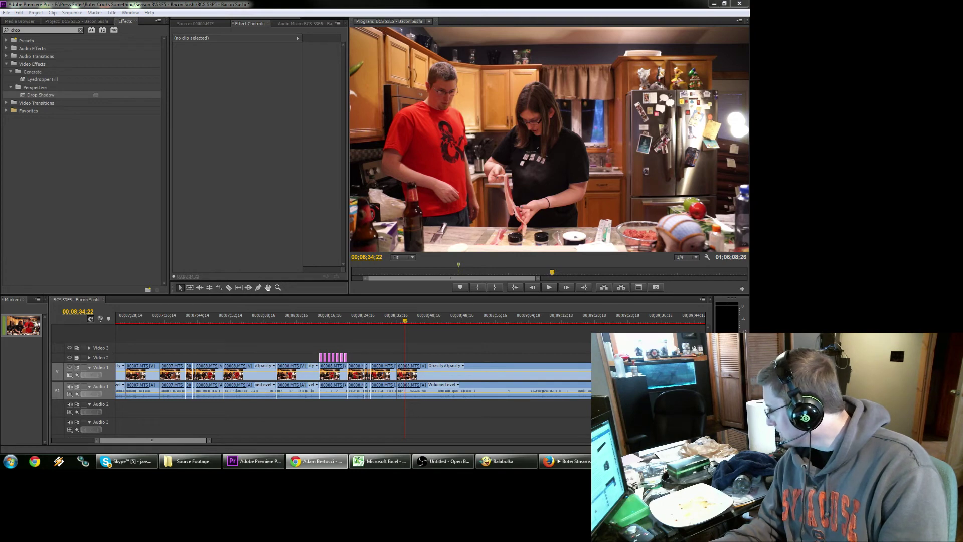
{"action": "left_click", "coordinate": [390, 319]}
{"action": "key", "text": "space"}
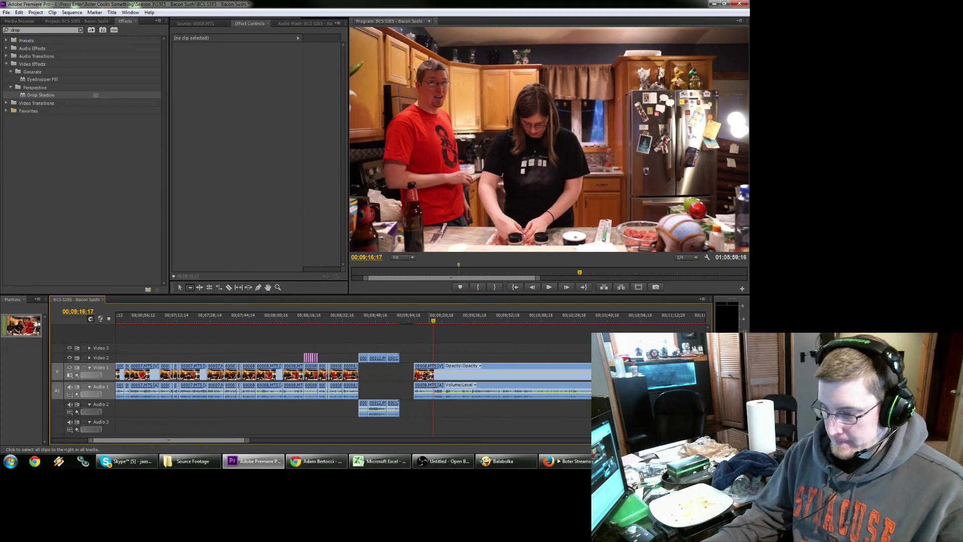
Move the main 00008.MTS footage earlier to start where the Video 2 close-ups end, and return to 00;08;35;07.
{"action": "left_click_drag", "start_coordinate": [426, 374], "coordinate": [412, 376]}
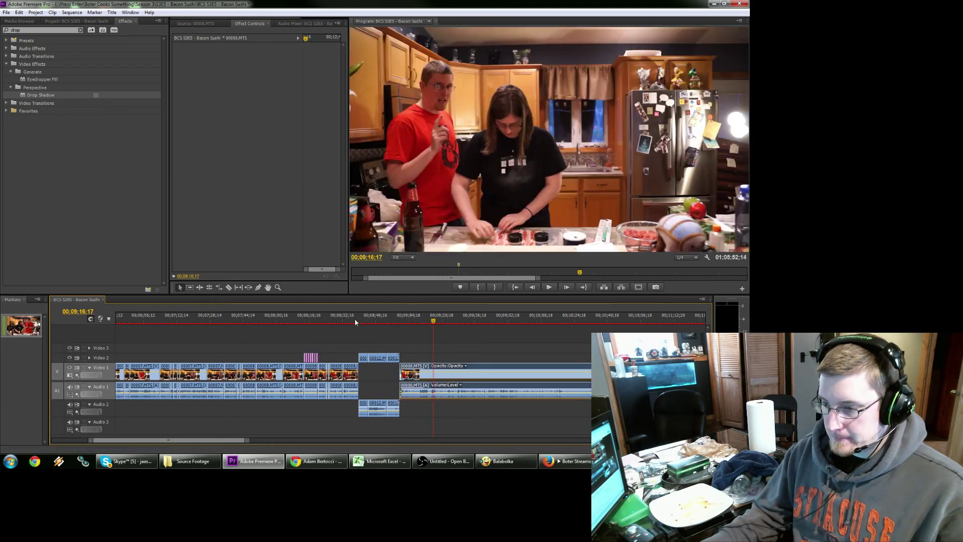
{"action": "left_click", "coordinate": [349, 321]}
{"action": "left_click", "coordinate": [417, 333]}
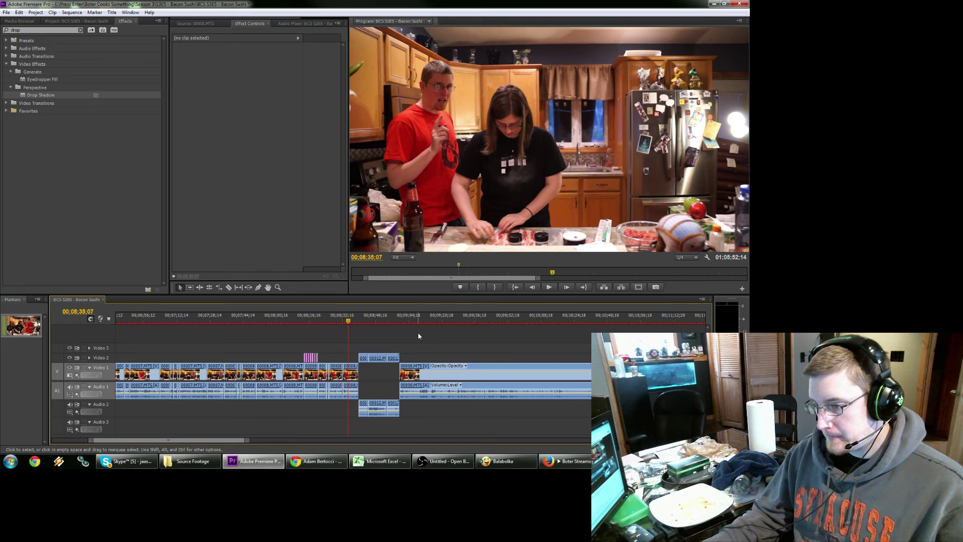
Ripple delete the unwanted section of wide footage leading up to 00;09;06;12, after the close-up inserts.
{"action": "left_click", "coordinate": [392, 315]}
{"action": "key", "text": "="}
{"action": "left_click_drag", "start_coordinate": [360, 341], "coordinate": [351, 413]}
{"action": "key", "text": "shift+Delete"}
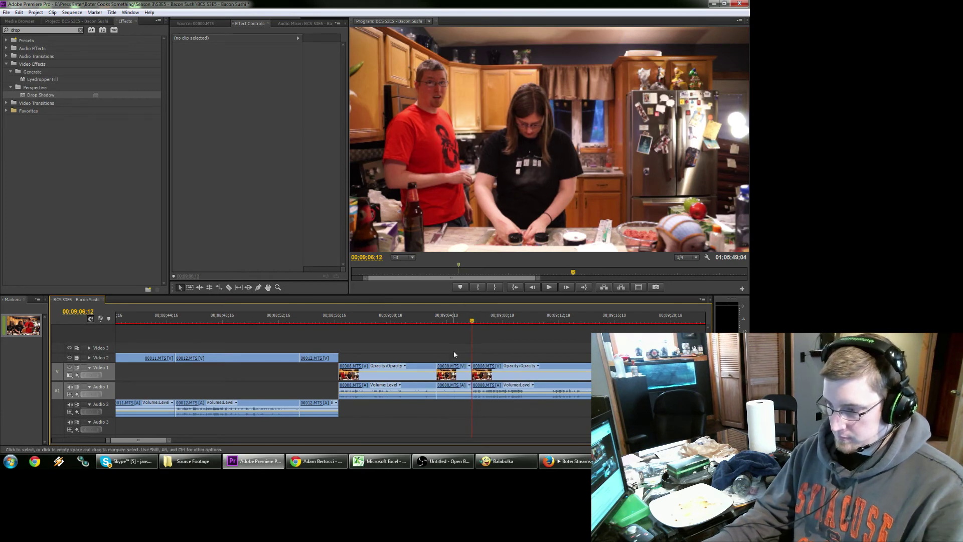
{"action": "left_click", "coordinate": [434, 321]}
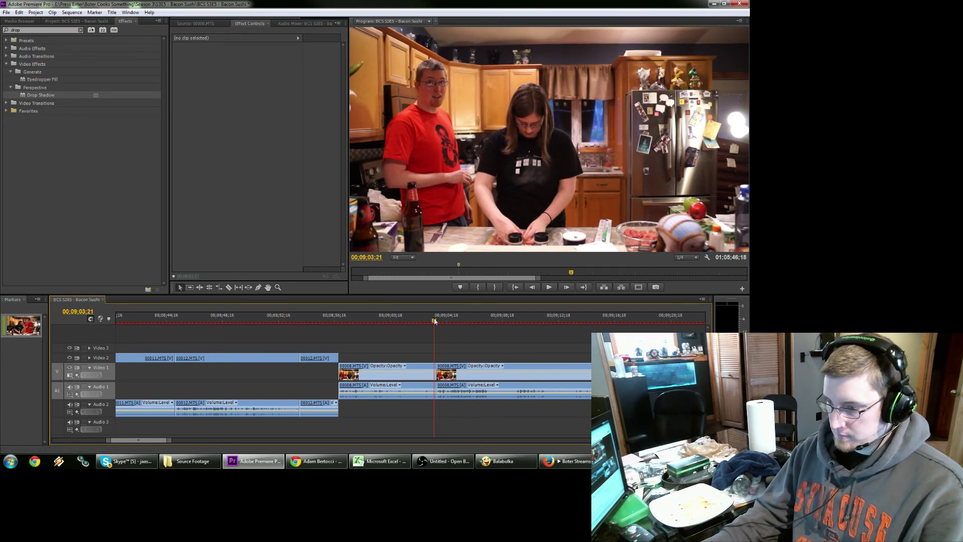
Play on from 00;09;03;21, split the wide footage and ripple delete the unwanted section around 00;09;07.
{"action": "key", "text": "space"}
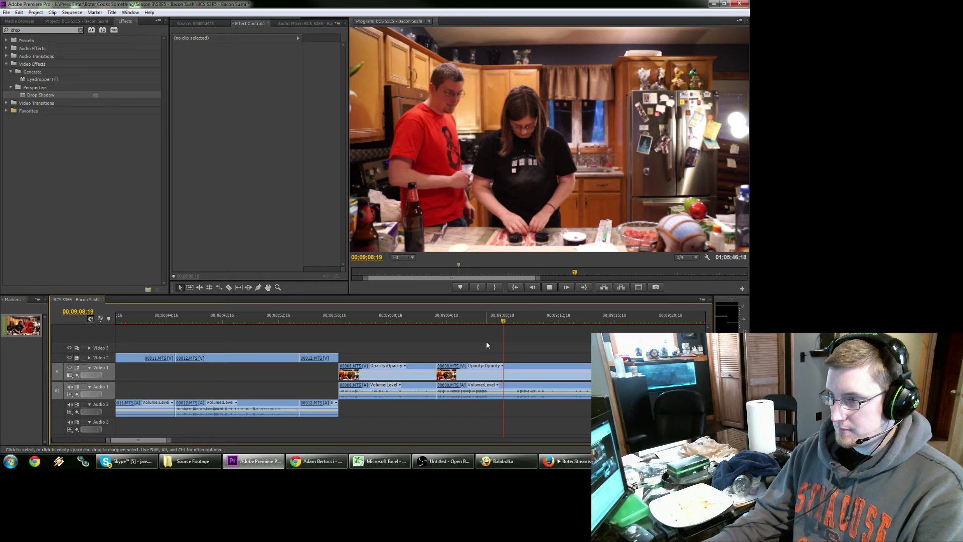
{"action": "left_click_drag", "start_coordinate": [486, 321], "coordinate": [497, 414]}
{"action": "key", "text": "ctrl+k"}
{"action": "key", "text": "ctrl+k"}
{"action": "key", "text": "shift+Delete"}
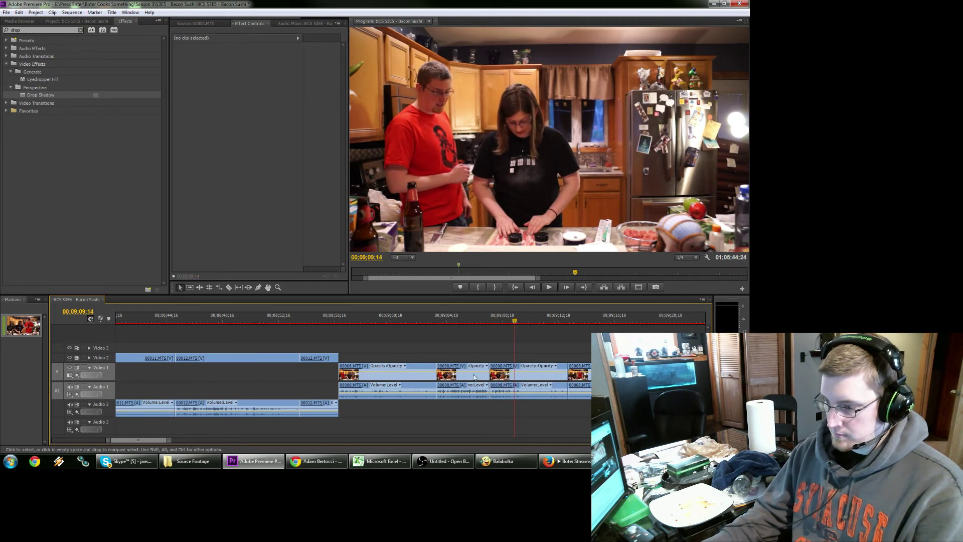
Move the wide 00008.MTS clips earlier to meet the end of the Video 2 close-up and play back to 00;09;15;02.
{"action": "left_click", "coordinate": [432, 319]}
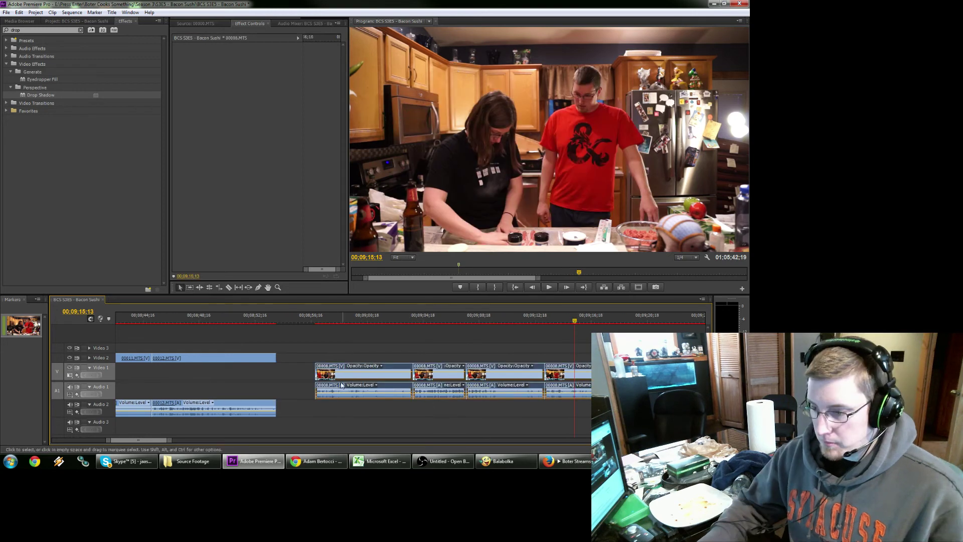
{"action": "left_click_drag", "start_coordinate": [350, 381], "coordinate": [311, 381]}
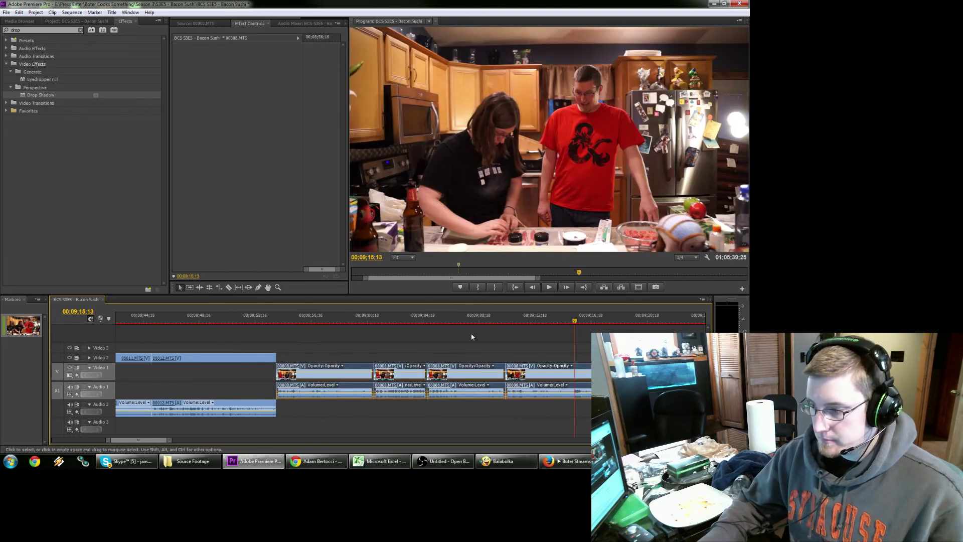
{"action": "left_click", "coordinate": [487, 317]}
{"action": "key", "text": "space"}
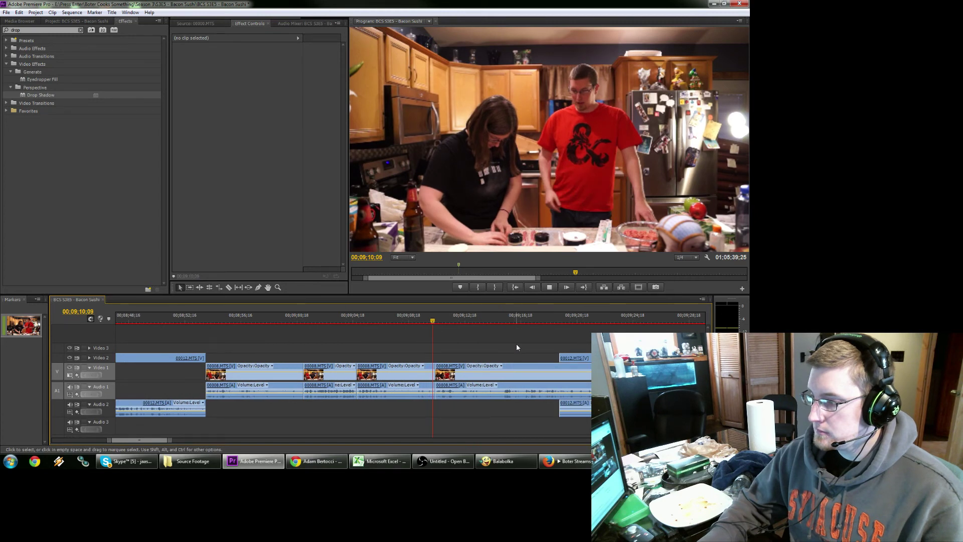
{"action": "key", "text": "space"}
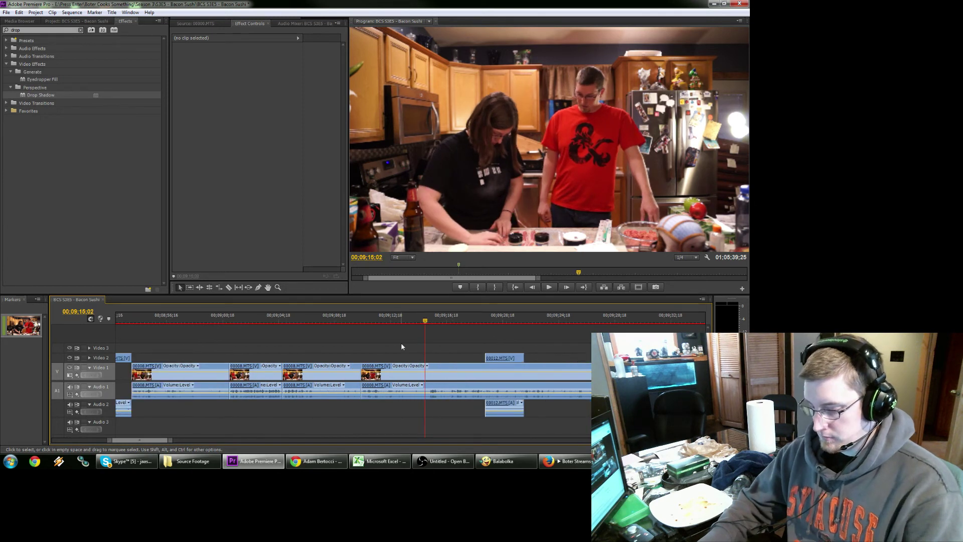
Split the wide footage near 00;09;15;02 and at 00;09;15;10, and ripple delete the few frames between the cuts.
{"action": "key", "text": "Right"}
{"action": "key", "text": "Right"}
{"action": "key", "text": "Right"}
{"action": "key", "text": "Right"}
{"action": "key", "text": "Right"}
{"action": "key", "text": "Right"}
{"action": "key", "text": "Right"}
{"action": "key", "text": "Right"}
{"action": "key", "text": "Right"}
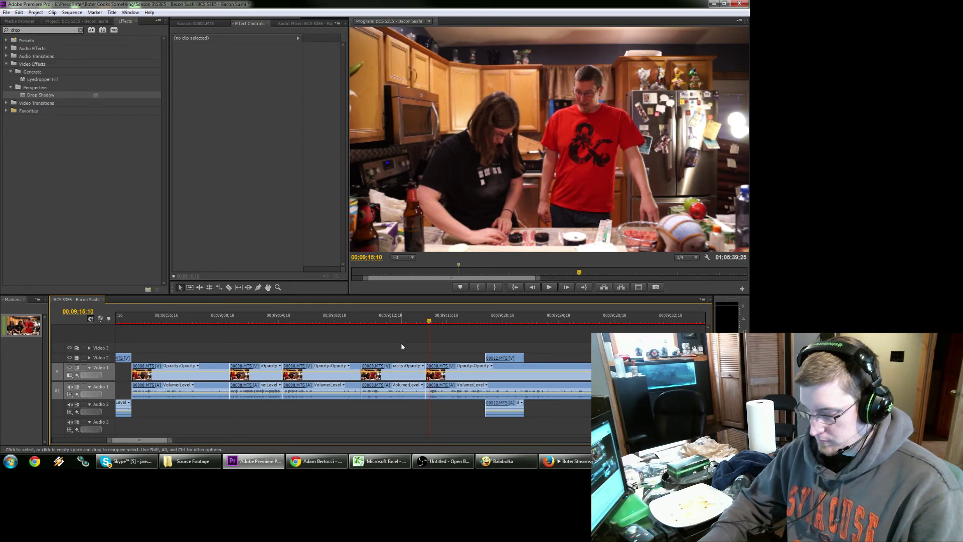
{"action": "key", "text": "Left"}
{"action": "key", "text": "ctrl+k"}
{"action": "left_click", "coordinate": [428, 382]}
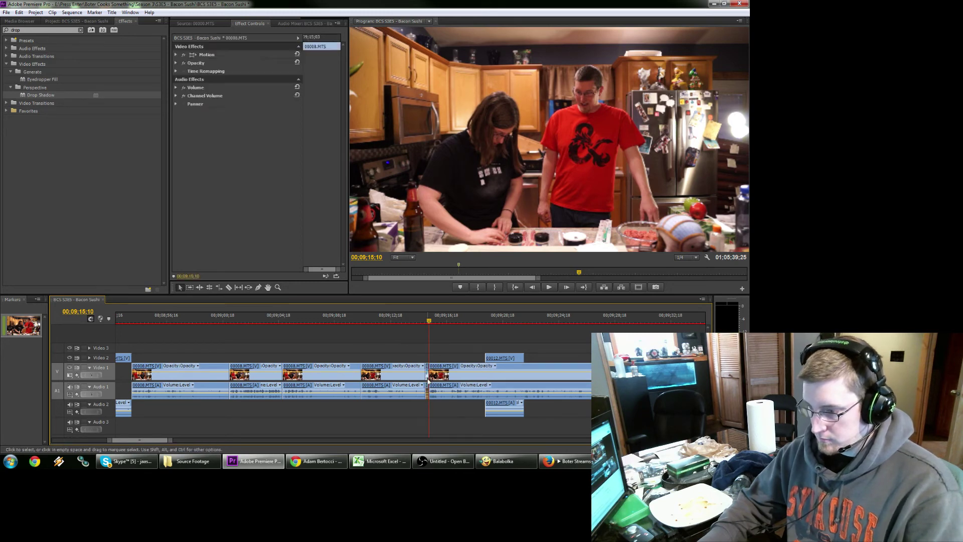
{"action": "key", "text": "shift+Delete"}
Place the video-only close-up 00012.MTS on Video 2 so it ends at 00;09;21;01, and play back from 00;09;17;02.
{"action": "key", "text": "shift+k"}
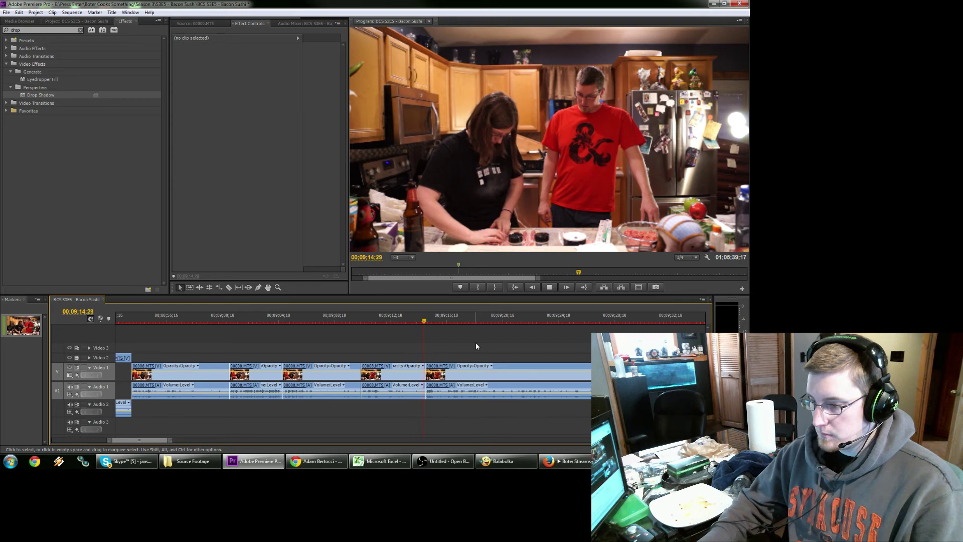
{"action": "key", "text": "space"}
{"action": "key", "text": "ctrl+shift+a"}
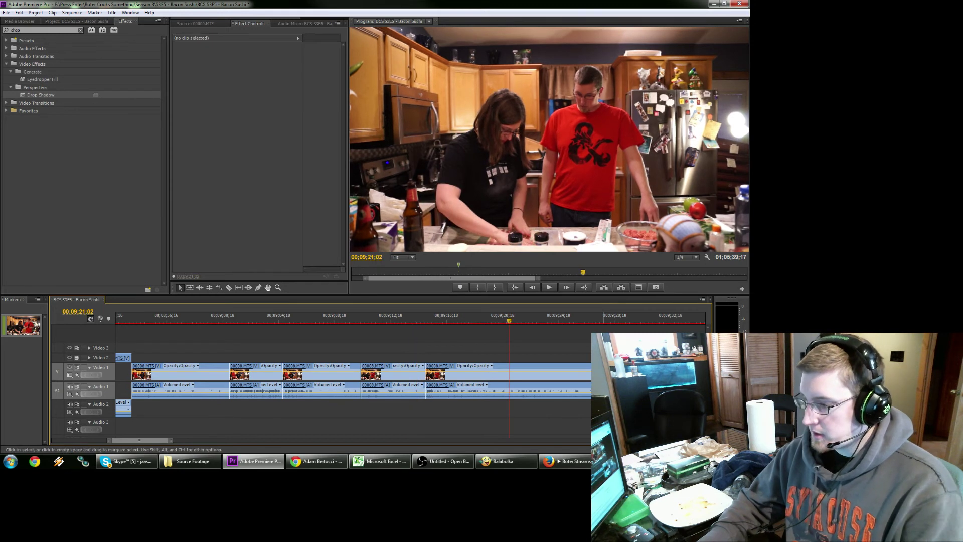
{"action": "left_click_drag", "start_coordinate": [484, 362], "coordinate": [493, 362]}
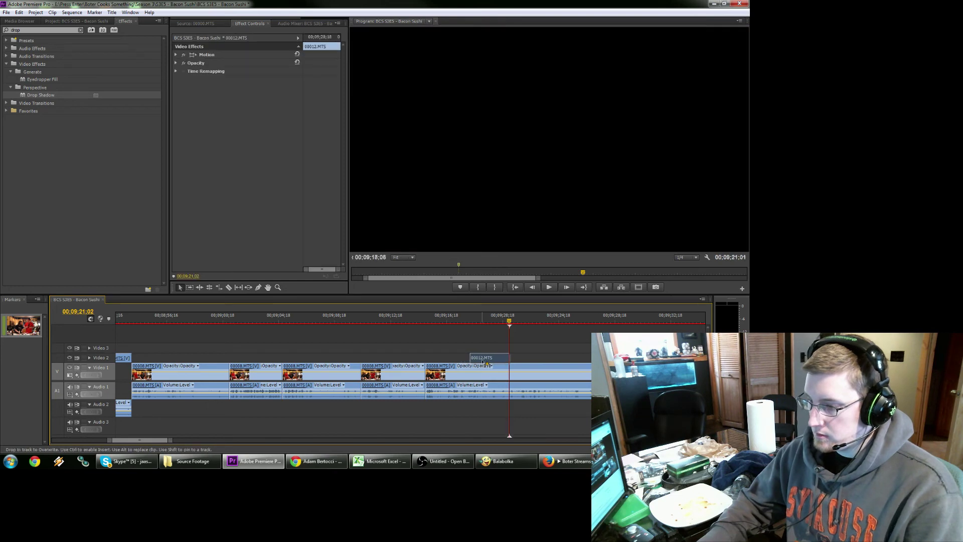
{"action": "left_click", "coordinate": [453, 319]}
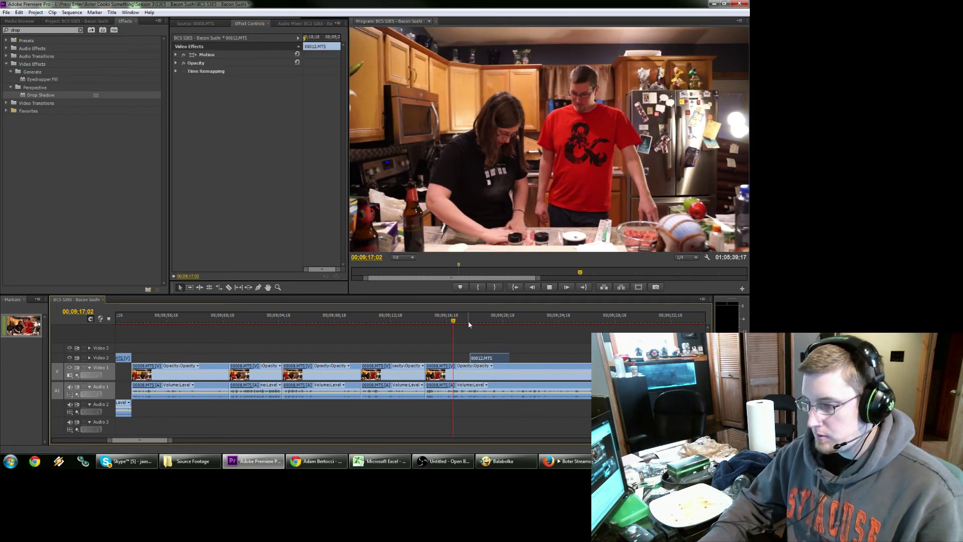
{"action": "key", "text": "space"}
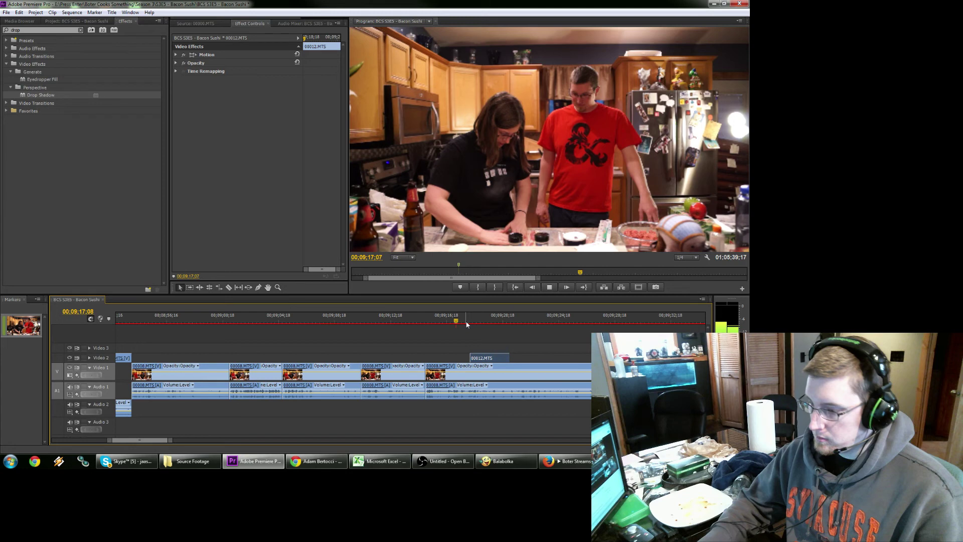
Play to about 00;09;20;28, near the end of the Video 2 close-up, and split the wide footage there.
{"action": "key", "text": "space"}
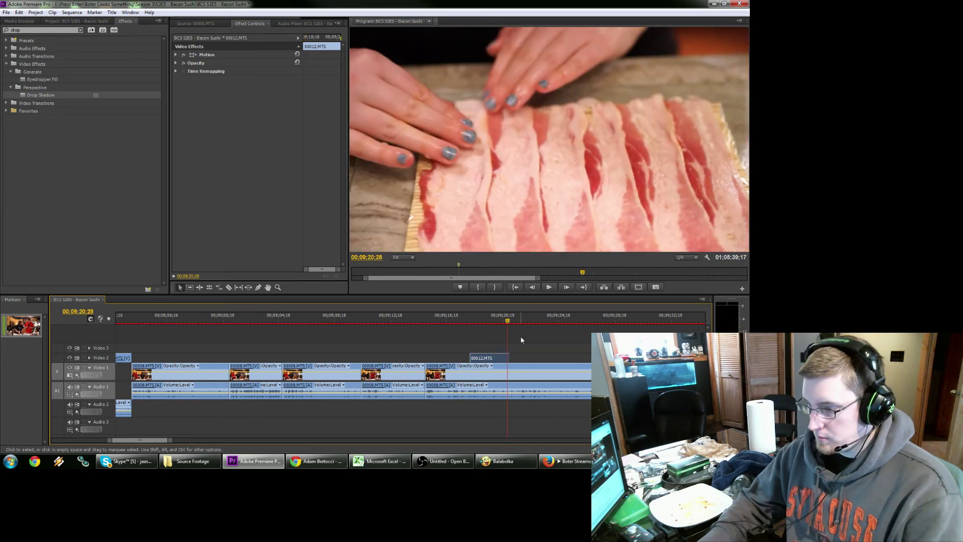
{"action": "left_click", "coordinate": [521, 340]}
{"action": "key", "text": "Left"}
{"action": "key", "text": "ctrl+k"}
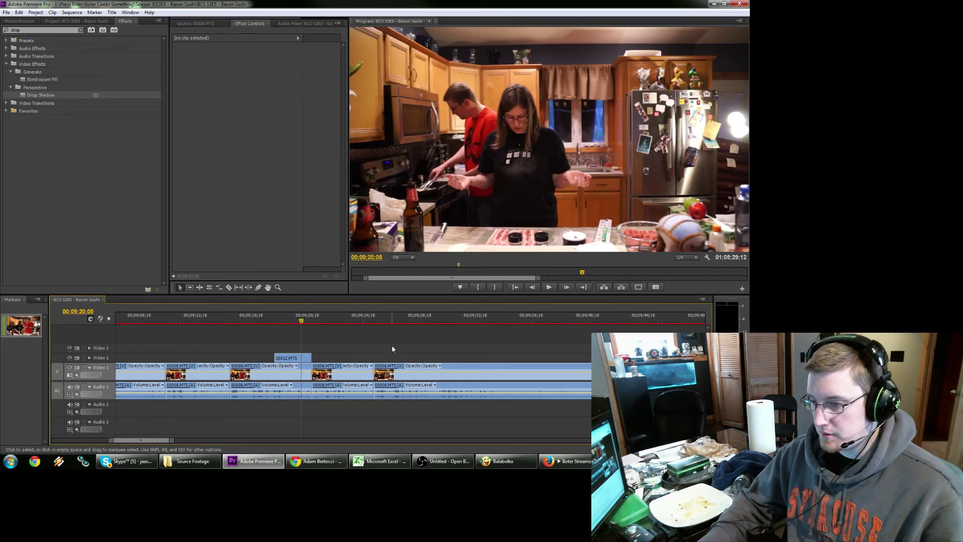
Play on to 00;09;36;19, split the wide footage there and continue playback.
{"action": "key", "text": "space"}
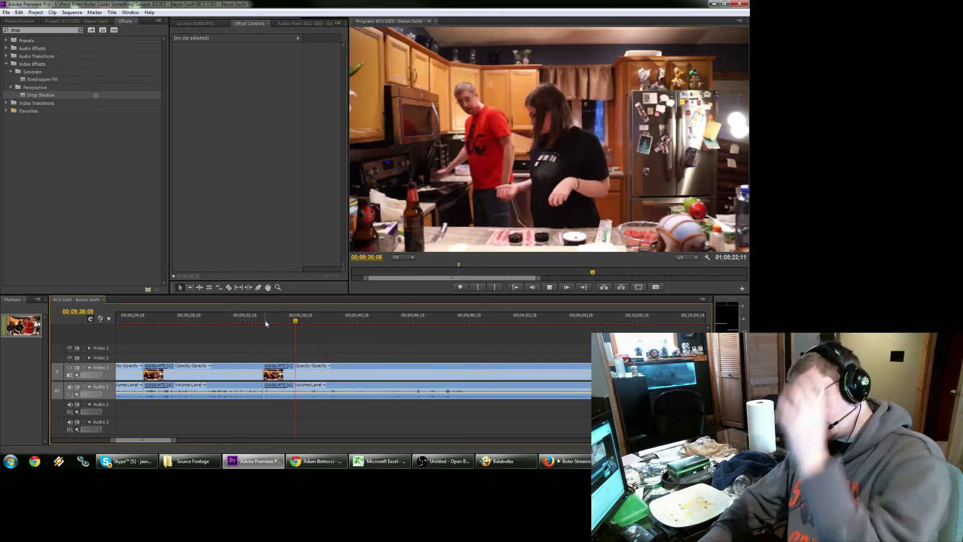
{"action": "key", "text": "space"}
{"action": "key", "text": "ctrl+k"}
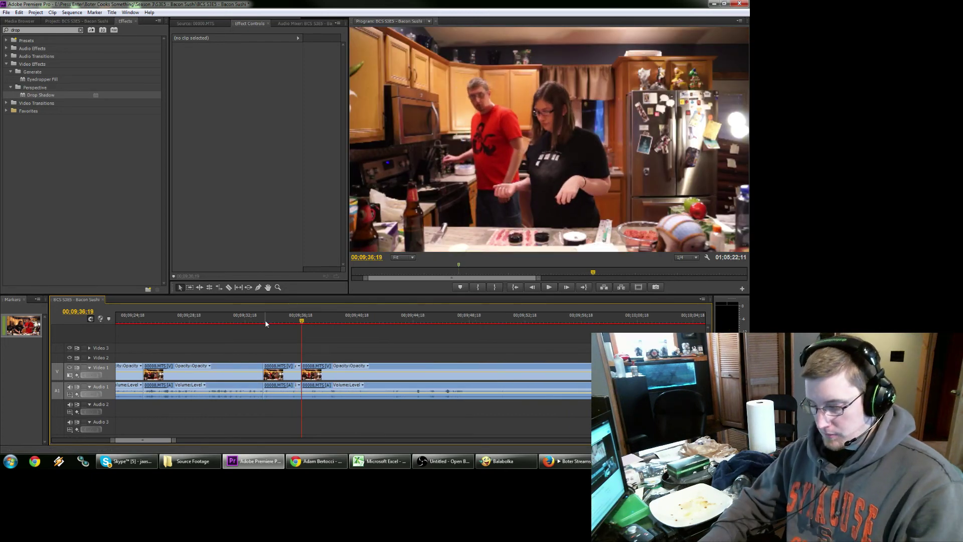
{"action": "key", "text": "space"}
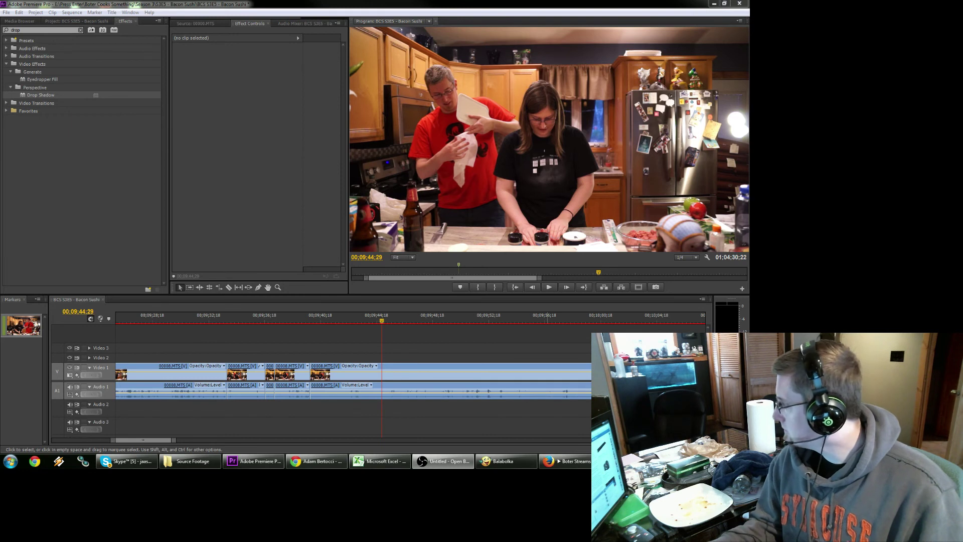
Split the wide footage at 00;09;43;15, delete the section before the short piece and move that piece earlier to close the gap.
{"action": "left_click", "coordinate": [549, 287]}
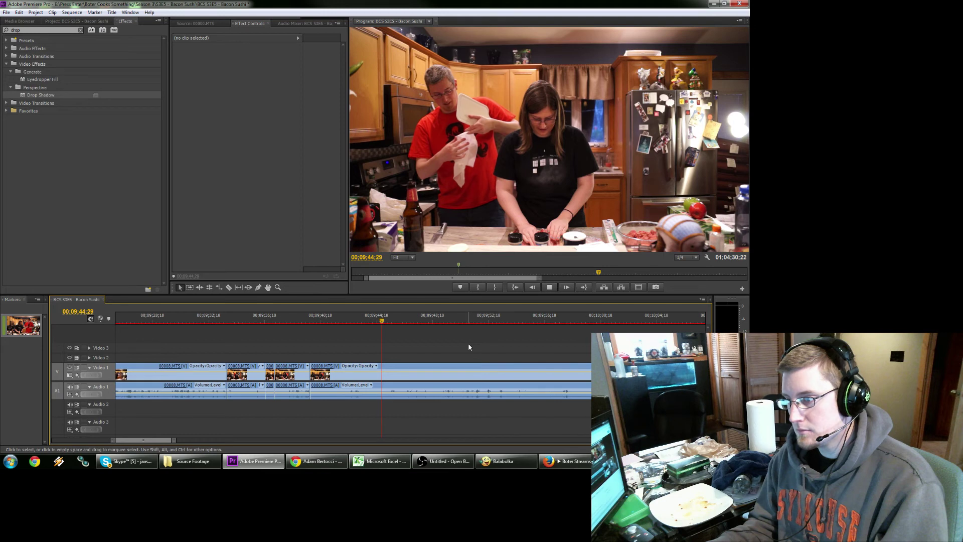
{"action": "left_click", "coordinate": [360, 319]}
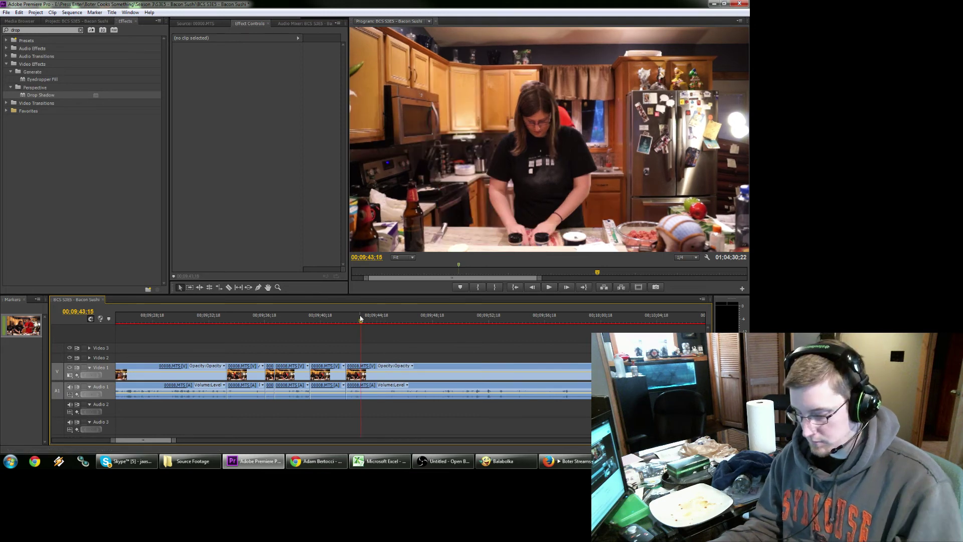
{"action": "key", "text": "ctrl+k"}
{"action": "left_click", "coordinate": [336, 372]}
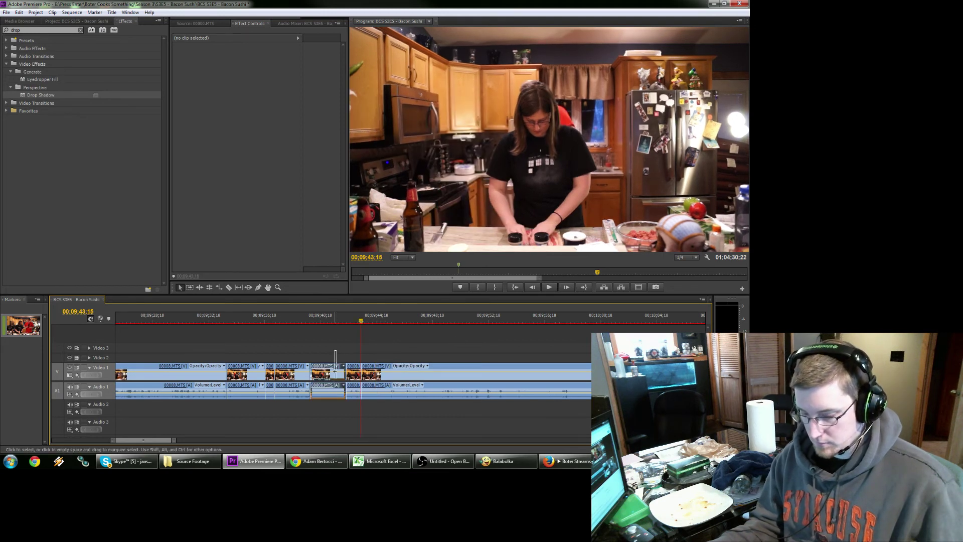
{"action": "key", "text": "Delete"}
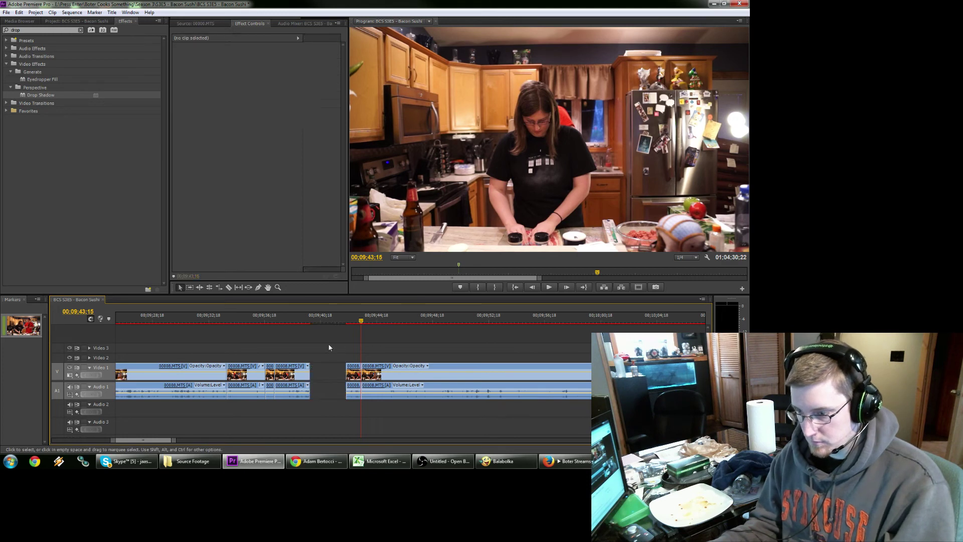
{"action": "left_click_drag", "start_coordinate": [341, 372], "coordinate": [321, 380]}
Import the BCS S2E11 Baked Ziti video from its Season 2 folder, open it as the source clip, and resume sequence playback.
{"action": "left_click", "coordinate": [97, 21]}
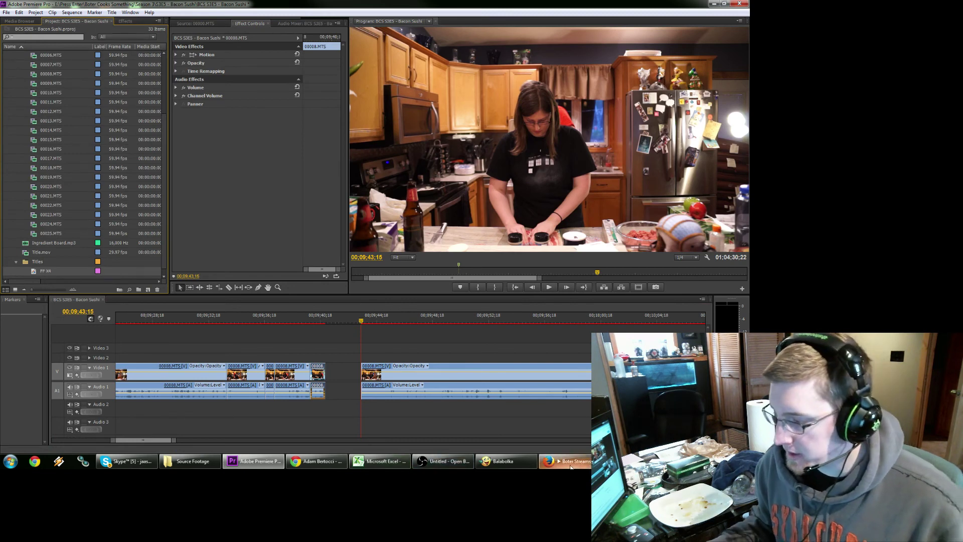
{"action": "left_click", "coordinate": [187, 462]}
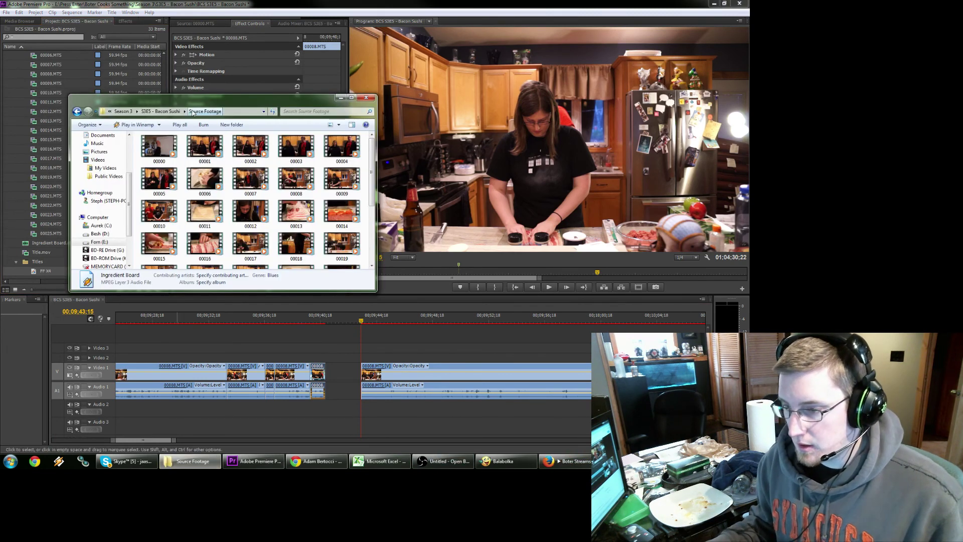
{"action": "left_click", "coordinate": [122, 111]}
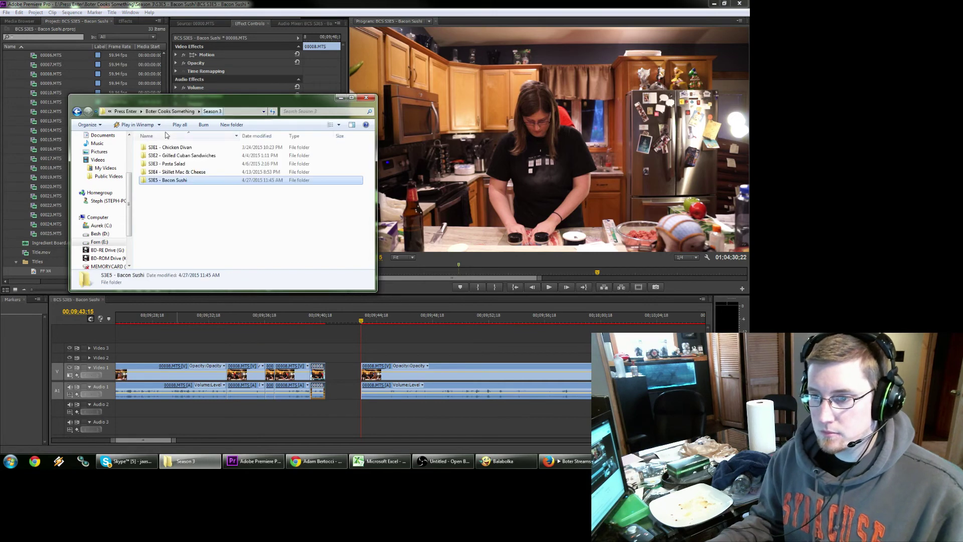
{"action": "left_click", "coordinate": [181, 112]}
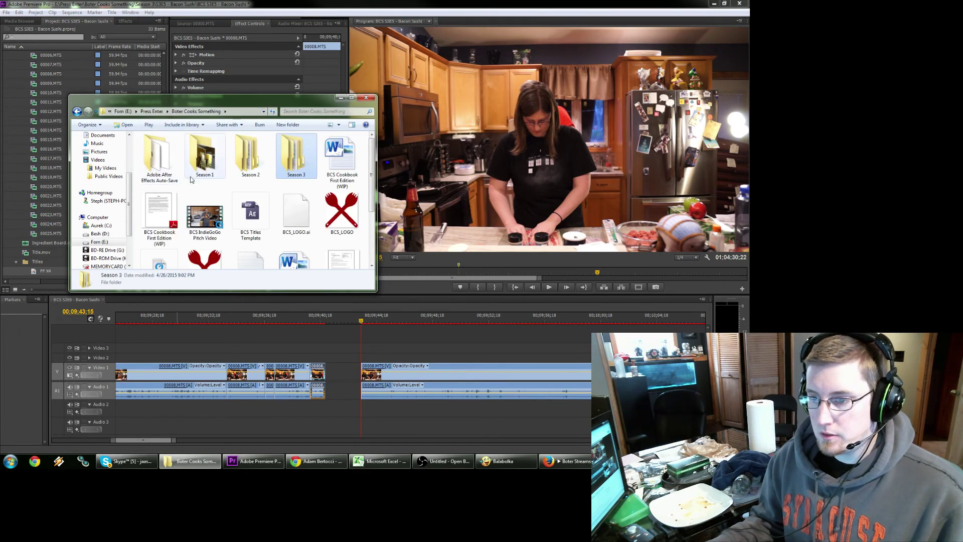
{"action": "double_click", "coordinate": [251, 153]}
{"action": "double_click", "coordinate": [173, 231]}
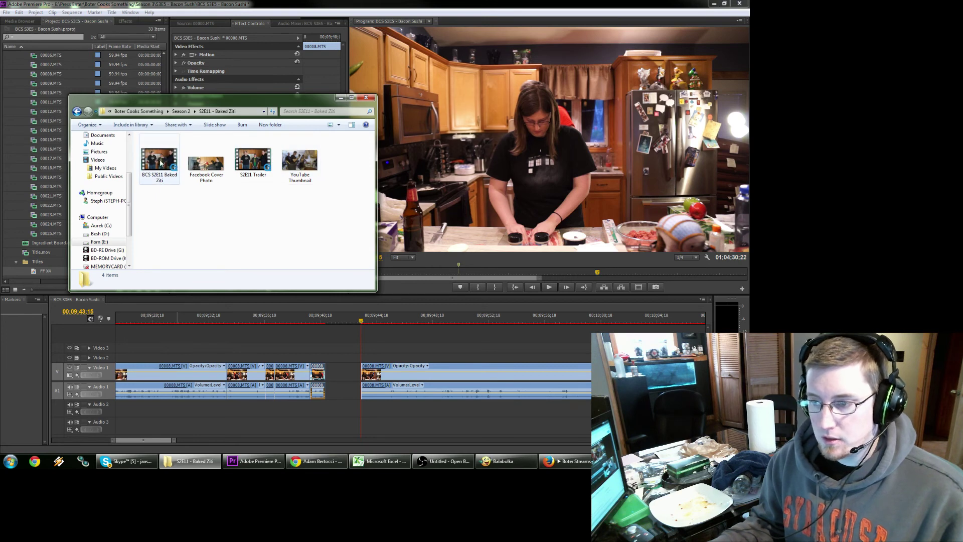
{"action": "left_click_drag", "start_coordinate": [159, 162], "coordinate": [12, 166]}
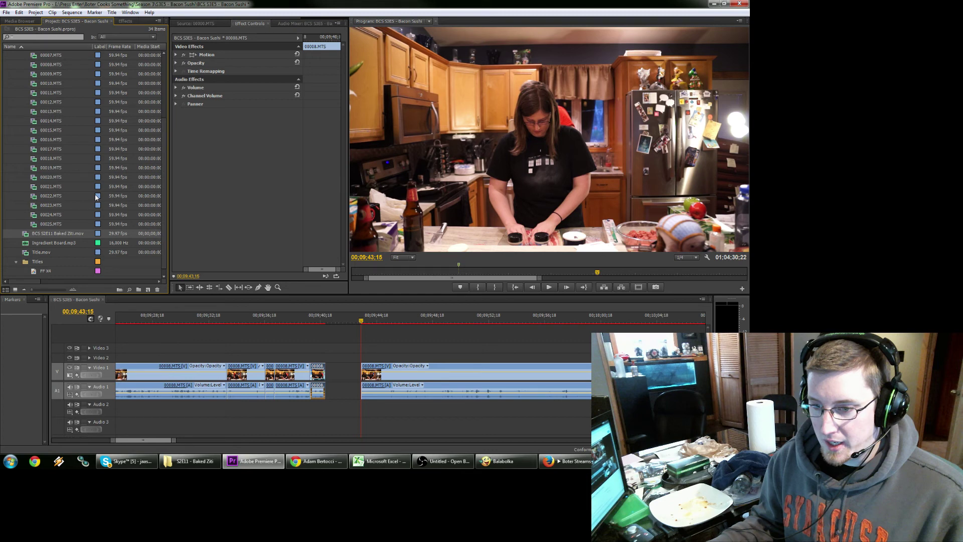
{"action": "double_click", "coordinate": [58, 234]}
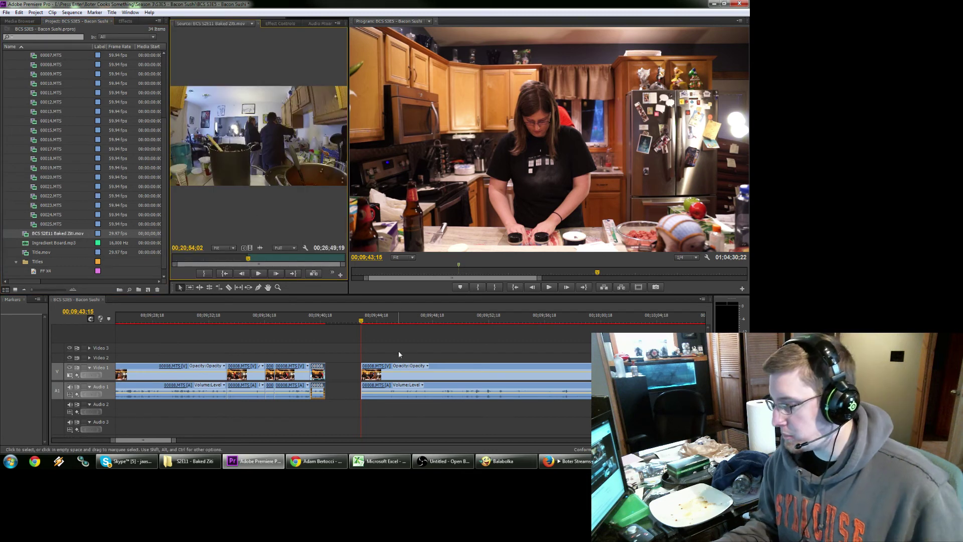
{"action": "left_click", "coordinate": [398, 350]}
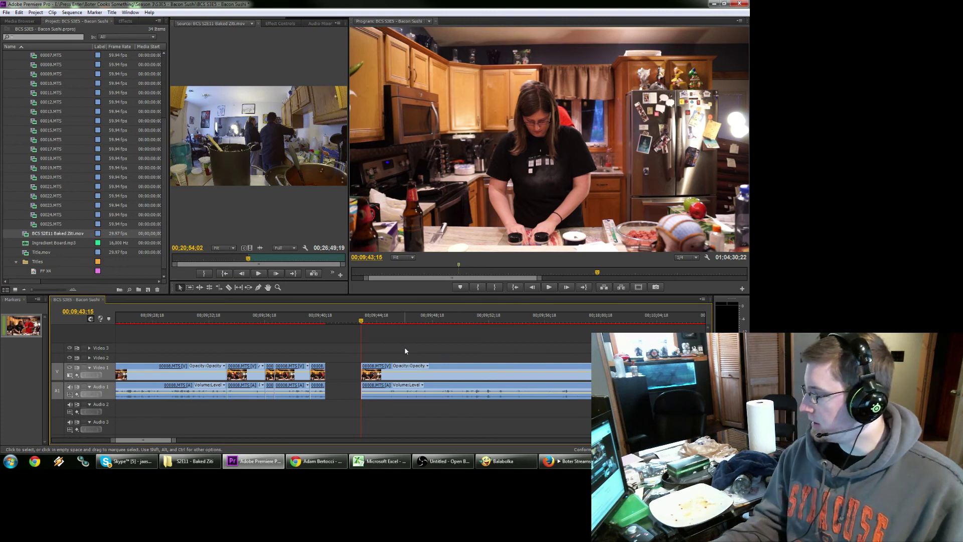
{"action": "key", "text": "space"}
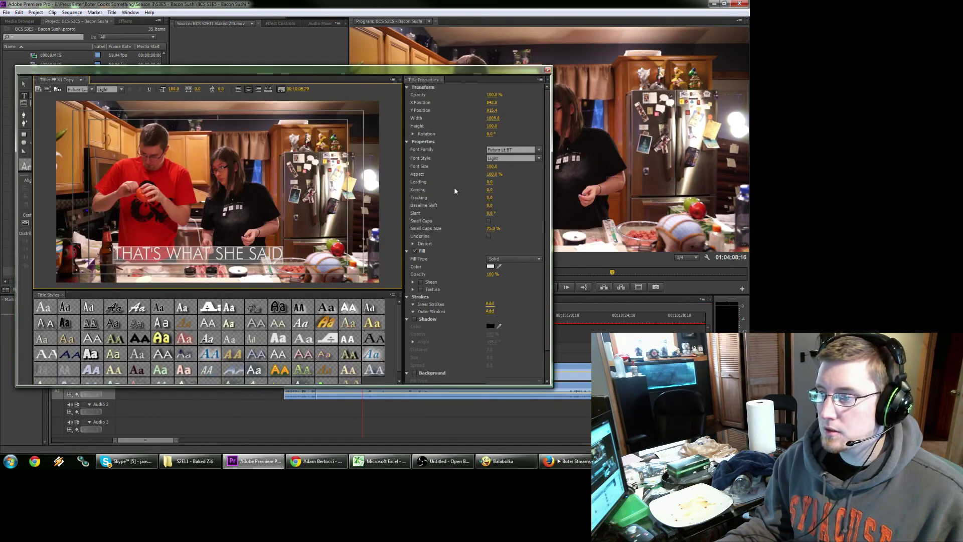
Enlarge the THAT'S WHAT SHE SAID title text to a font size of about 207 and move it up over the two cooks.
{"action": "left_click", "coordinate": [491, 166]}
{"action": "type", "text": "118"}
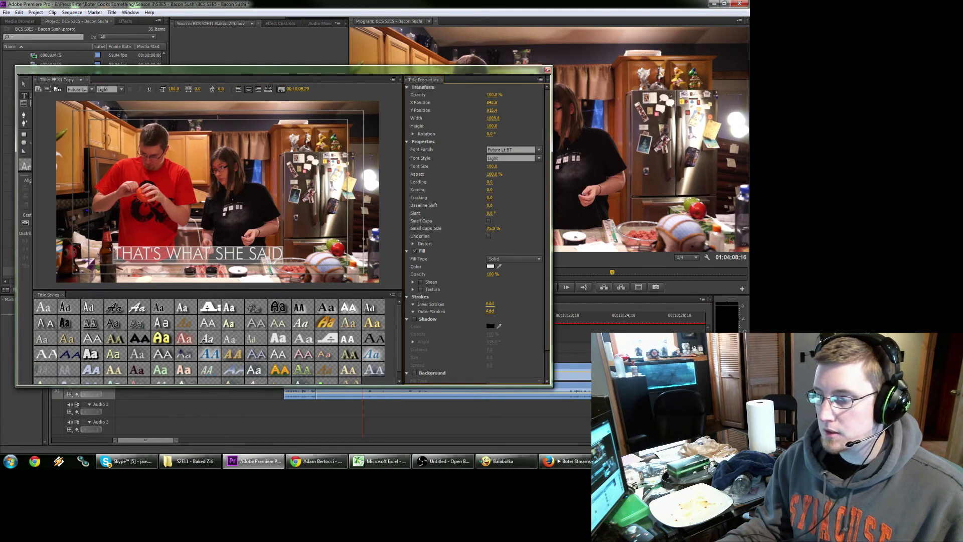
{"action": "key", "text": "Return"}
{"action": "left_click_drag", "start_coordinate": [491, 166], "coordinate": [531, 166]}
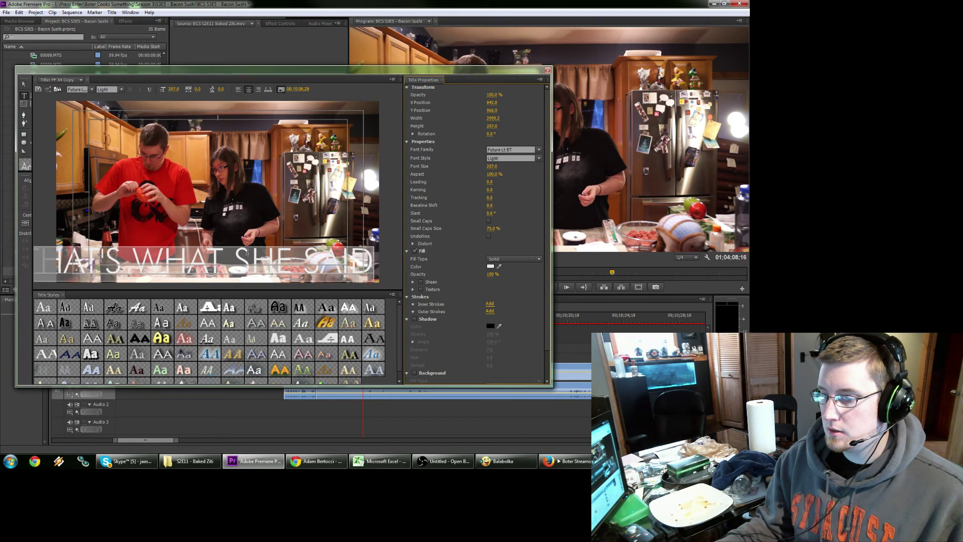
{"action": "left_click", "coordinate": [199, 248]}
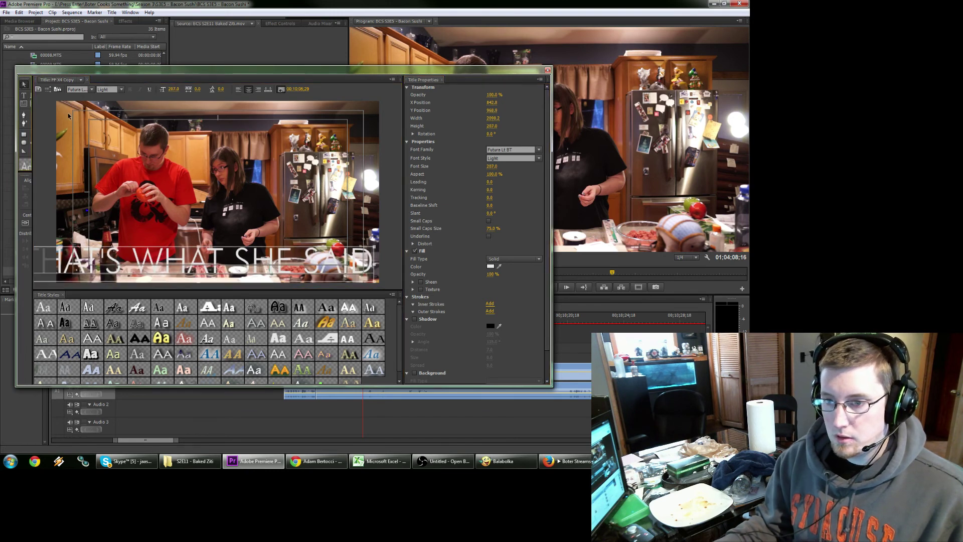
{"action": "left_click_drag", "start_coordinate": [131, 242], "coordinate": [152, 202]}
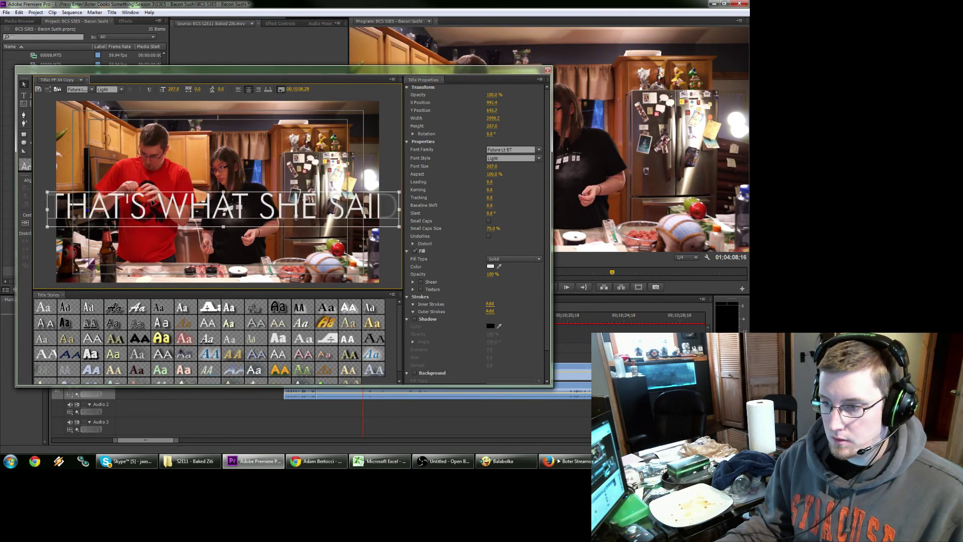
Try font sizes of 190 and 200 on the single-line title text.
{"action": "left_click", "coordinate": [492, 166]}
{"action": "type", "text": "1"}
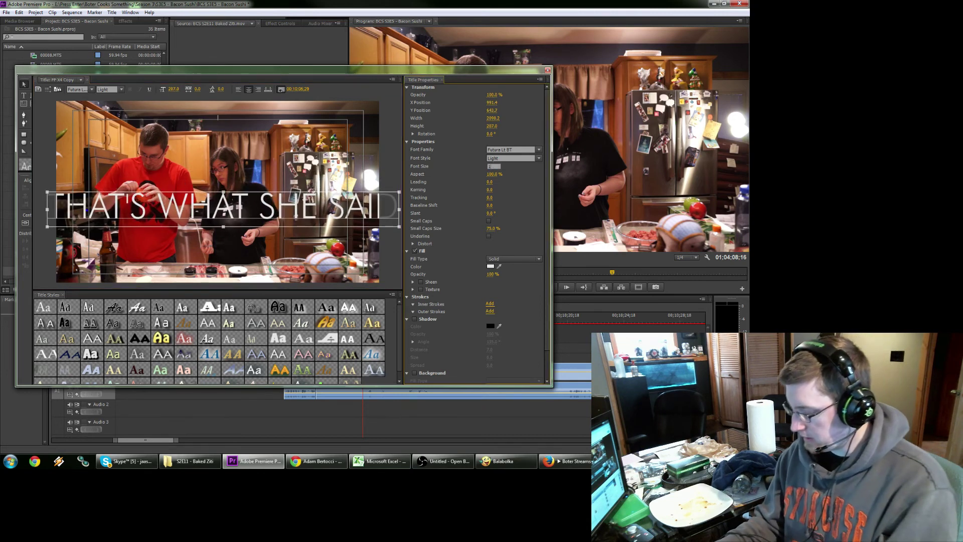
{"action": "type", "text": "90"}
{"action": "key", "text": "Return"}
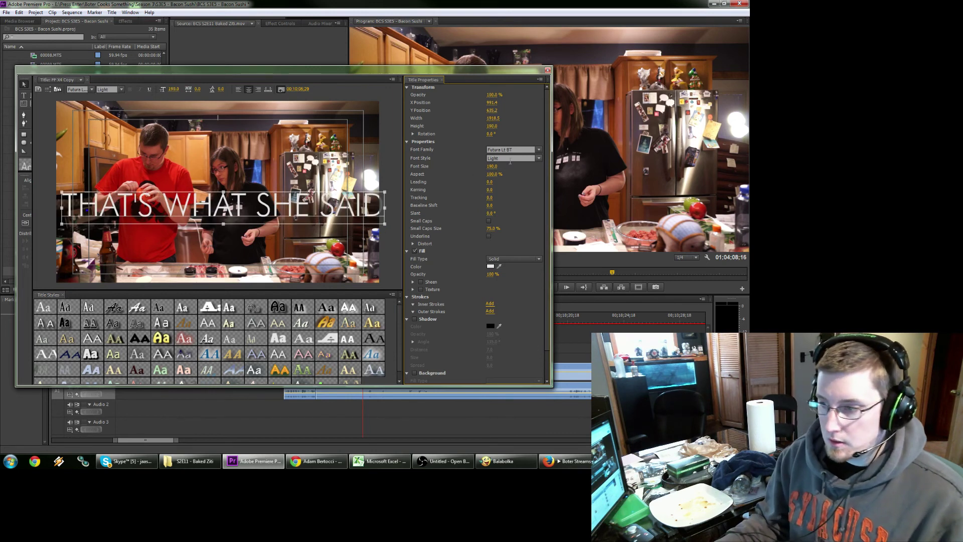
{"action": "left_click", "coordinate": [492, 166]}
{"action": "type", "text": "200"}
{"action": "key", "text": "Return"}
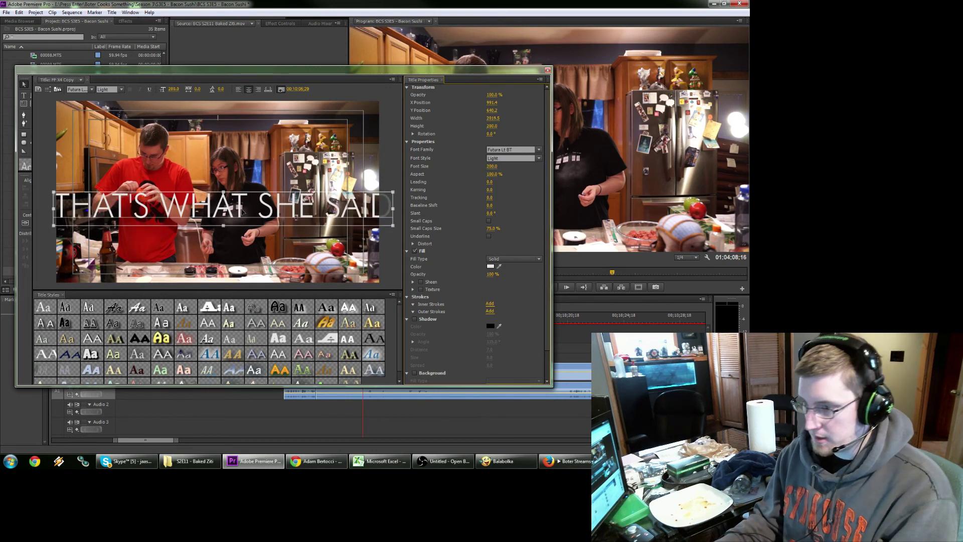
Break the title text into two lines before SHE SAID and set its font size to 375.
{"action": "double_click", "coordinate": [255, 208]}
{"action": "key", "text": "BackSpace"}
{"action": "key", "text": "Return"}
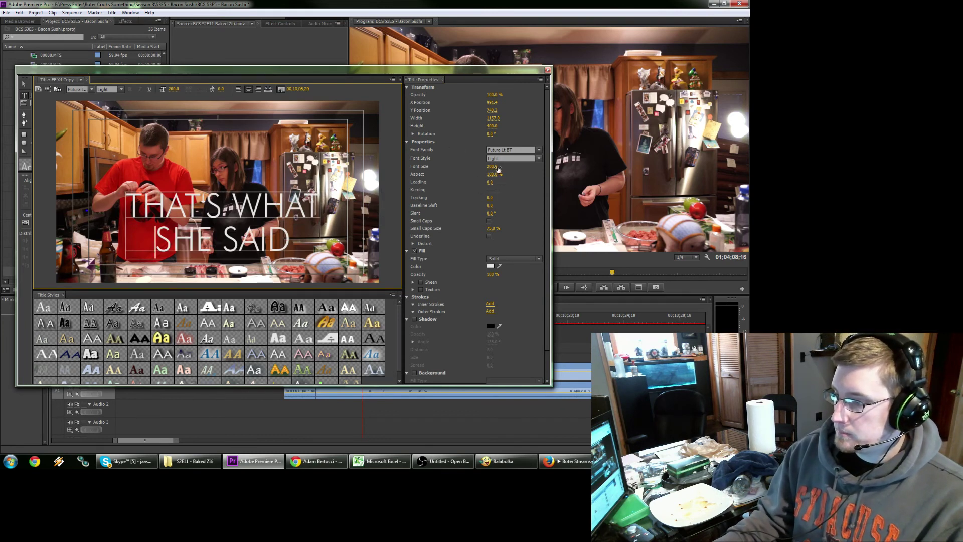
{"action": "left_click", "coordinate": [498, 169]}
{"action": "left_click_drag", "start_coordinate": [498, 169], "coordinate": [587, 169]}
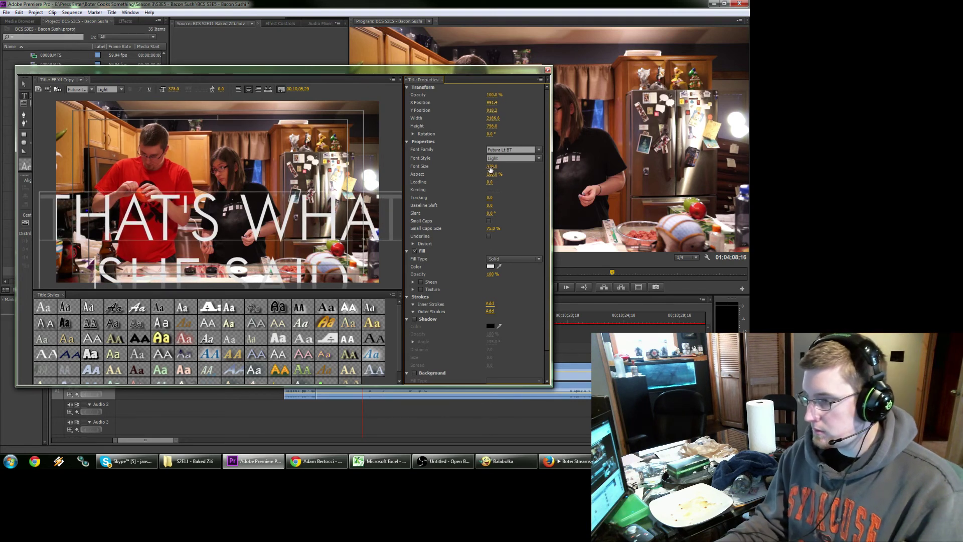
{"action": "left_click", "coordinate": [491, 166]}
{"action": "type", "text": "375"}
{"action": "key", "text": "Return"}
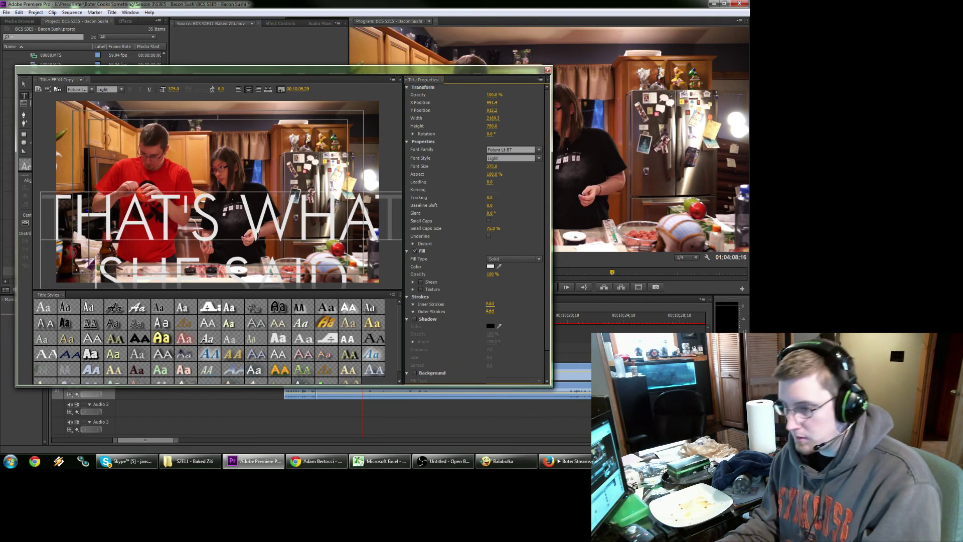
Move the two-line title up to fill the middle of the frame and add a shadow with a distance of 15.
{"action": "left_click", "coordinate": [23, 84]}
{"action": "left_click_drag", "start_coordinate": [147, 224], "coordinate": [143, 176]}
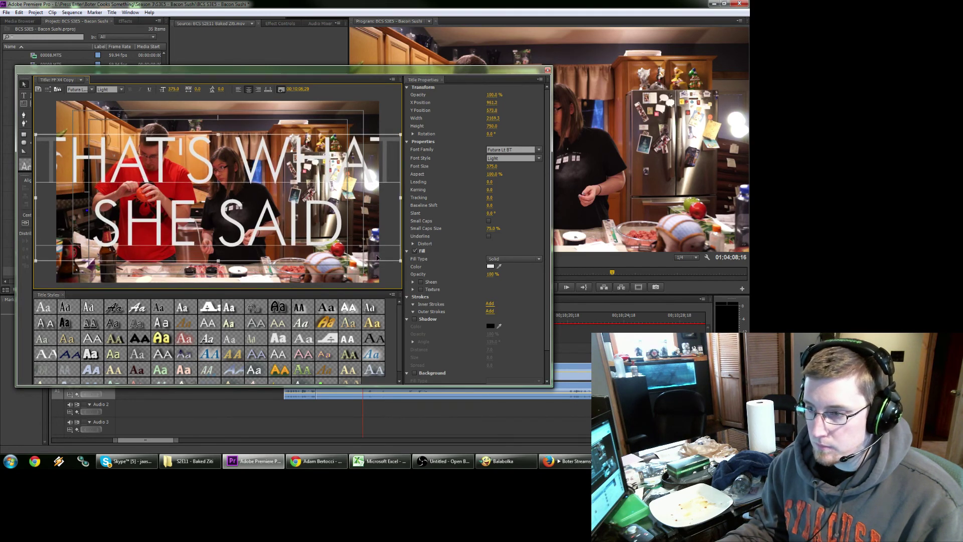
{"action": "left_click", "coordinate": [415, 319]}
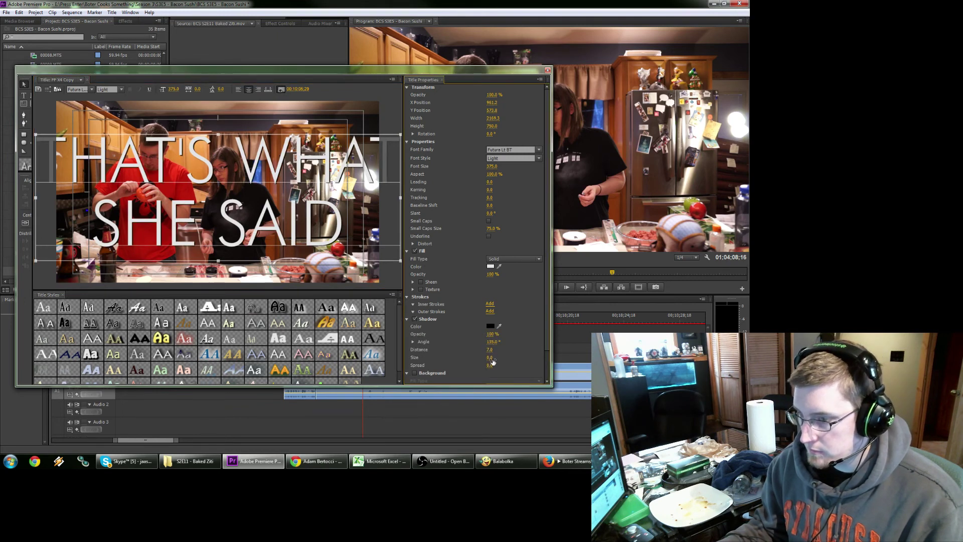
{"action": "left_click", "coordinate": [490, 350]}
{"action": "type", "text": "15"}
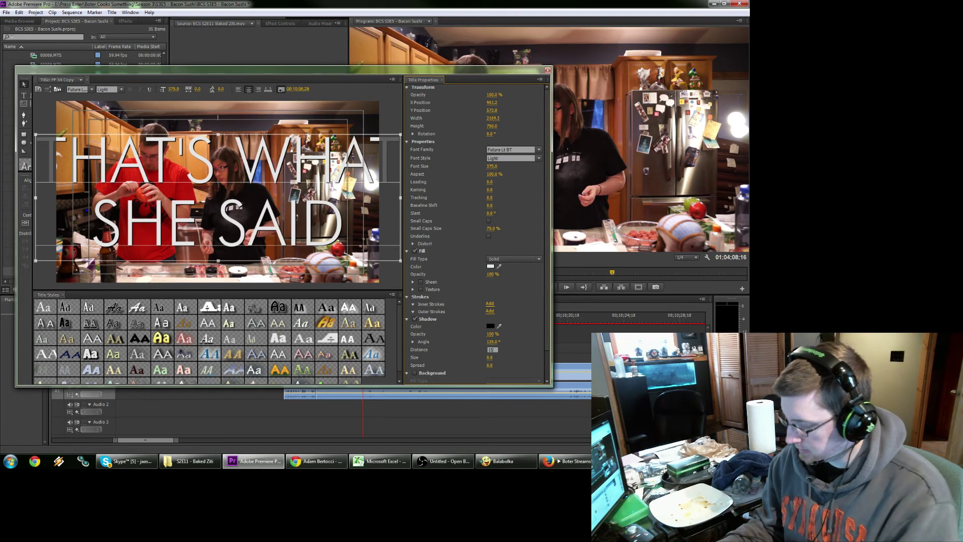
{"action": "key", "text": "Return"}
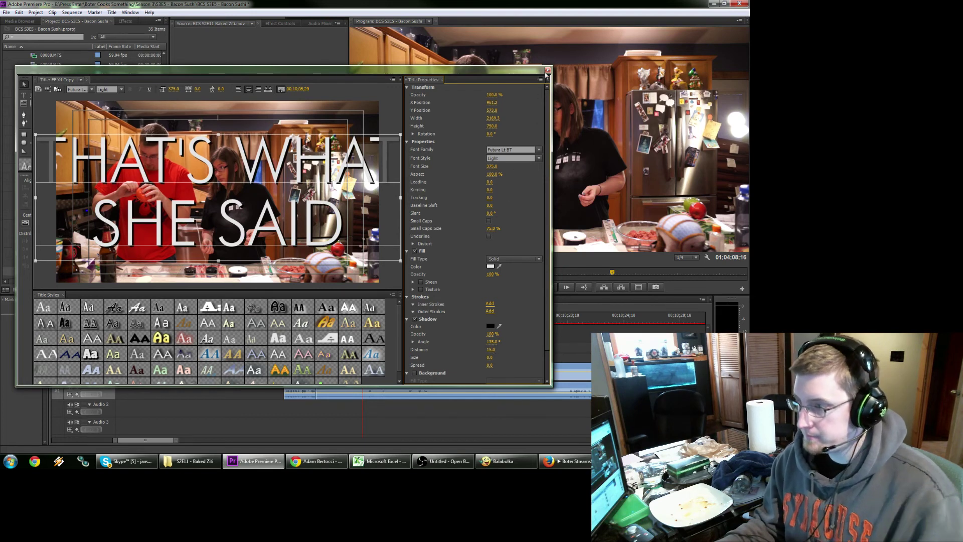
Close the title editor and rename the copied title in the Titles bin as TWSSD.
{"action": "left_click", "coordinate": [548, 70]}
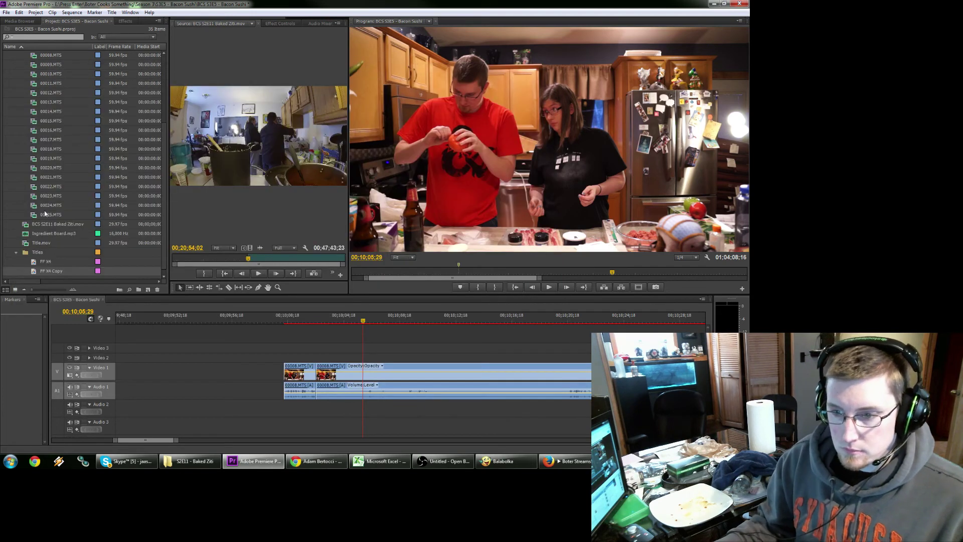
{"action": "left_click", "coordinate": [50, 271]}
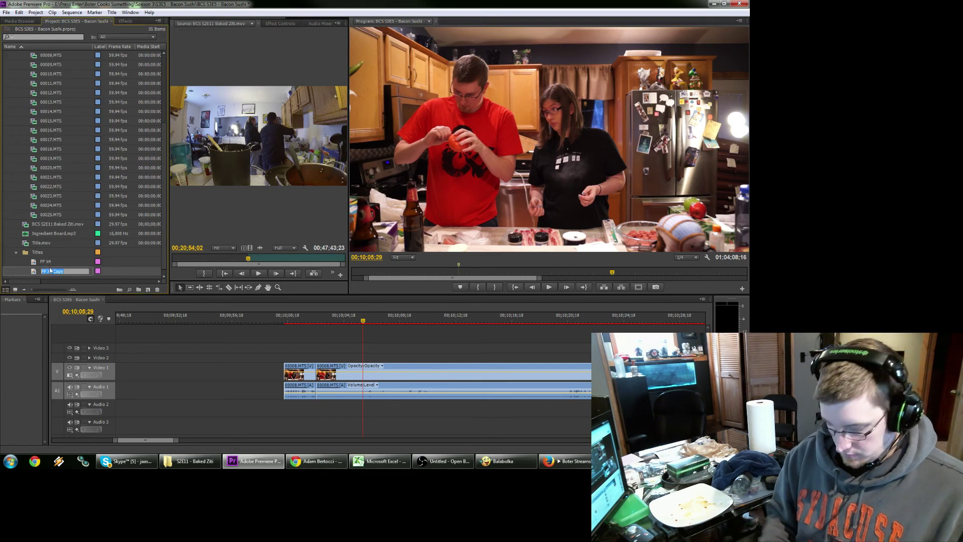
{"action": "type", "text": "TWSSD"}
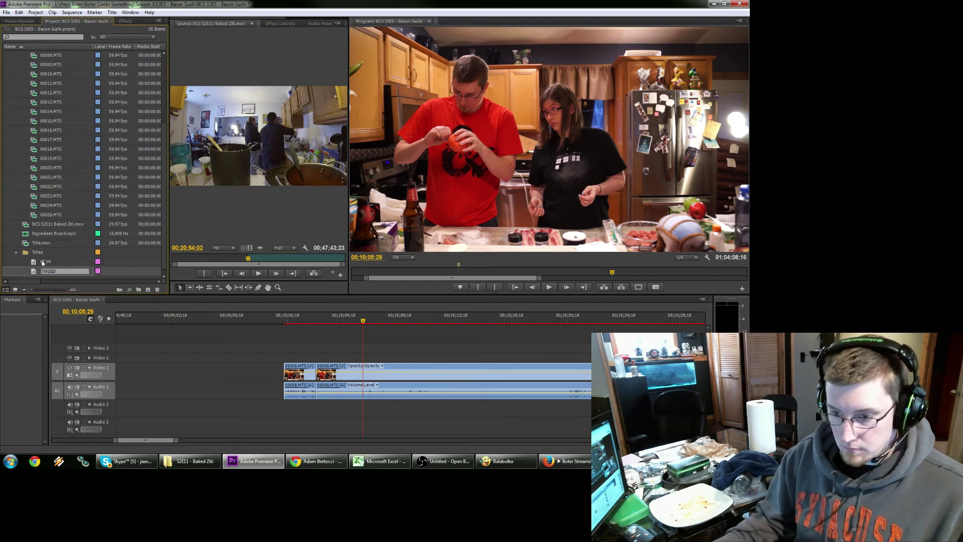
Correct the copied title's name to TWSS and place it on Video 2 at about 00:10:05:29.
{"action": "key", "text": "BackSpace"}
{"action": "key", "text": "Return"}
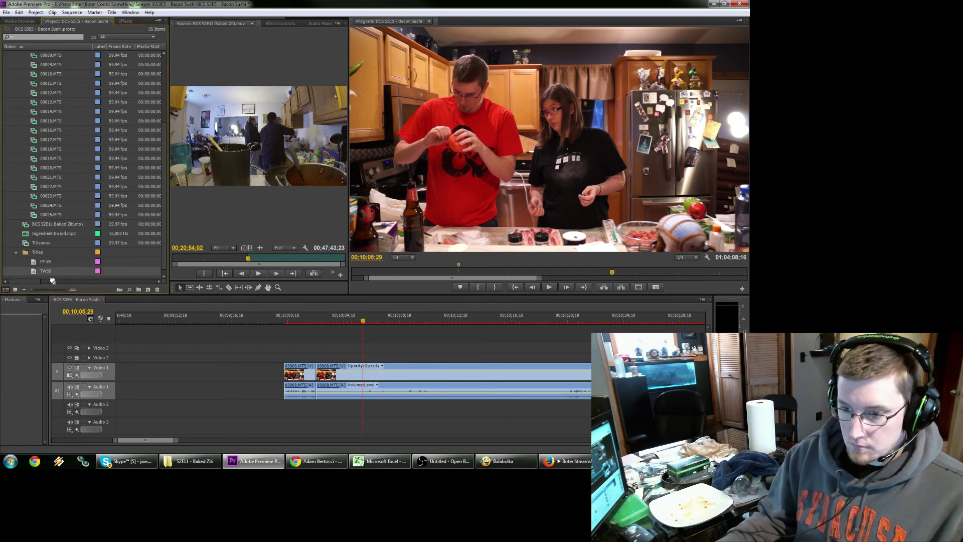
{"action": "left_click_drag", "start_coordinate": [52, 281], "coordinate": [367, 357]}
Play the footage around the new title and split the 00008.MTS clip at 00:10:10:19.
{"action": "left_click", "coordinate": [348, 321]}
{"action": "key", "text": "space"}
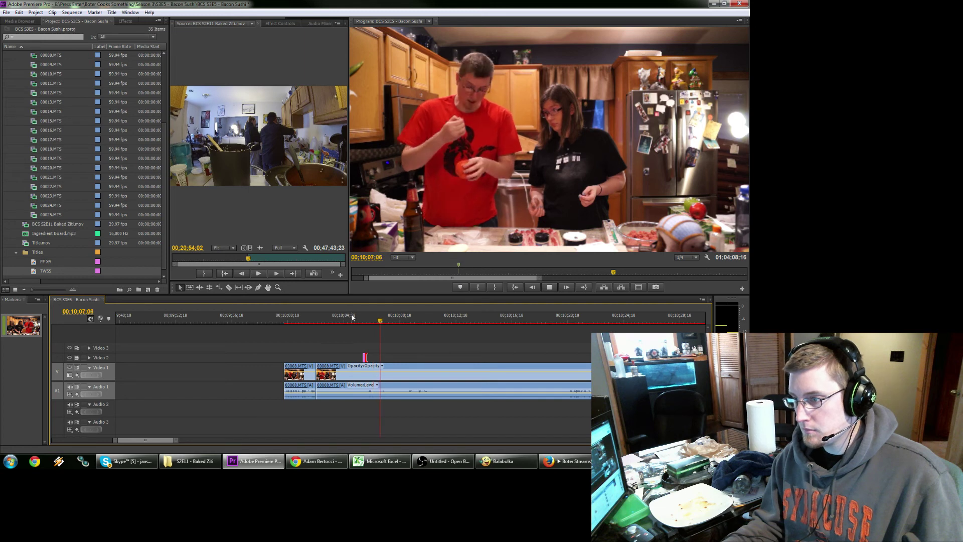
{"action": "left_click", "coordinate": [428, 321]}
{"action": "key", "text": "ctrl+k"}
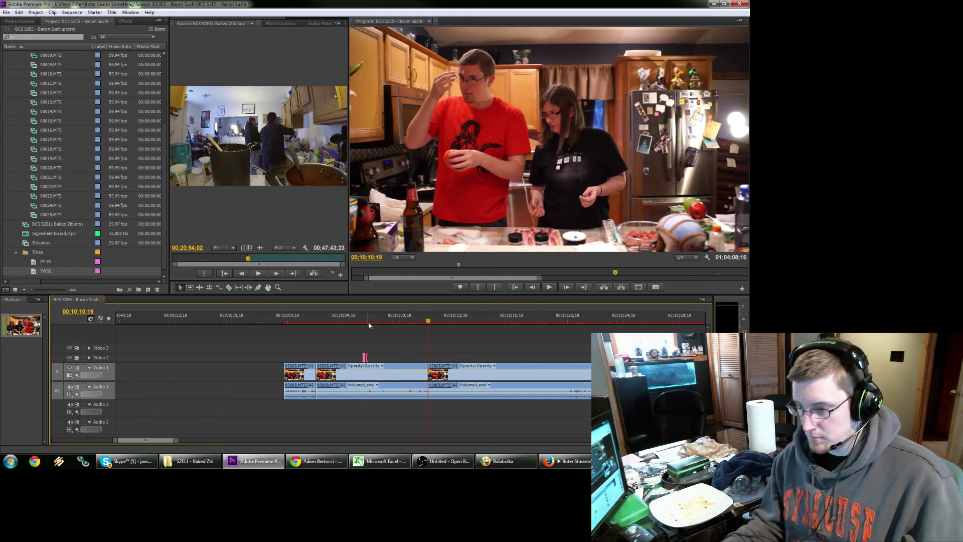
Replay the footage under the title and split the 00008.MTS clip at 00:10:07:23.
{"action": "left_click", "coordinate": [357, 320]}
{"action": "key", "text": "space"}
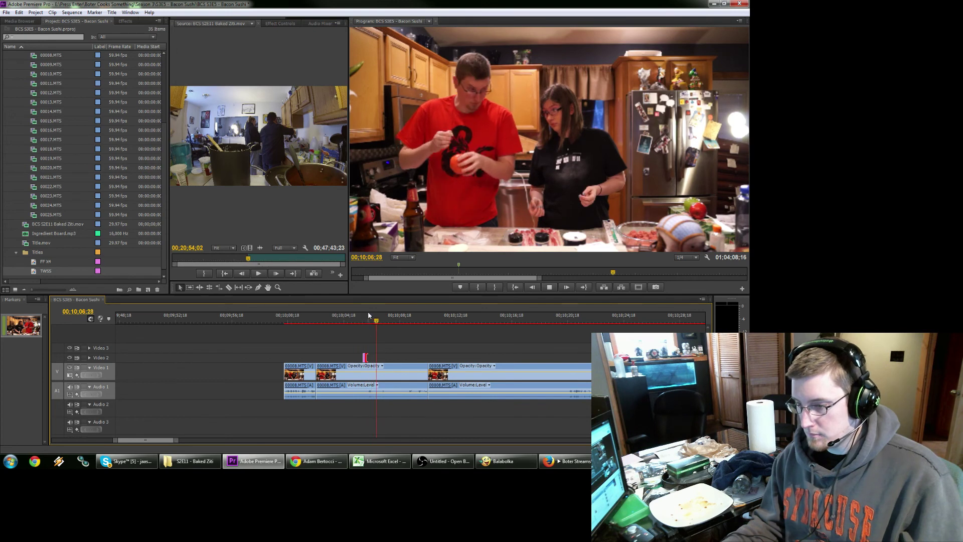
{"action": "key", "text": "space"}
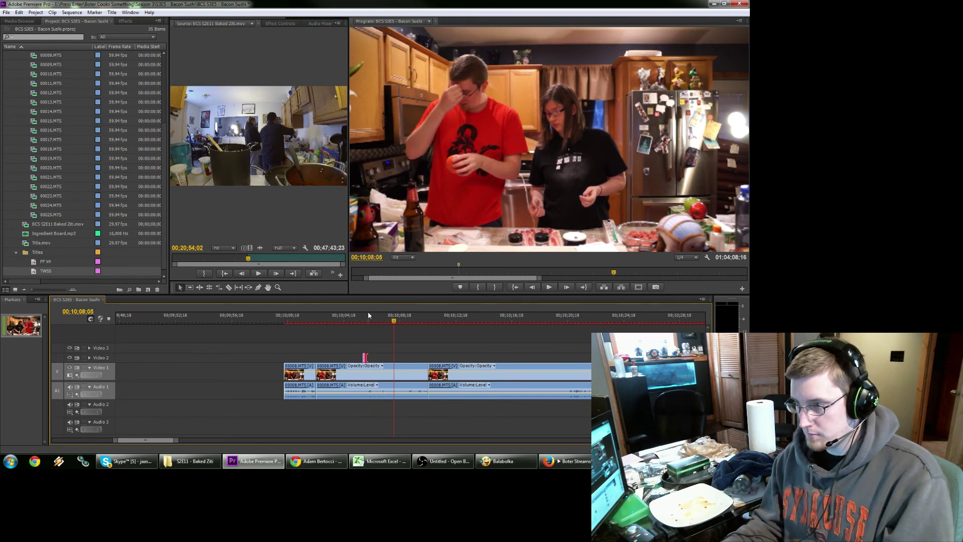
{"action": "key", "text": "Left"}
{"action": "key", "text": "Left"}
{"action": "key", "text": "Left"}
{"action": "key", "text": "Left"}
{"action": "key", "text": "Left"}
{"action": "key", "text": "Left"}
{"action": "key", "text": "Left"}
{"action": "key", "text": "Left"}
{"action": "key", "text": "Left"}
{"action": "key", "text": "Left"}
{"action": "key", "text": "Left"}
{"action": "key", "text": "Left"}
{"action": "key", "text": "ctrl+k"}
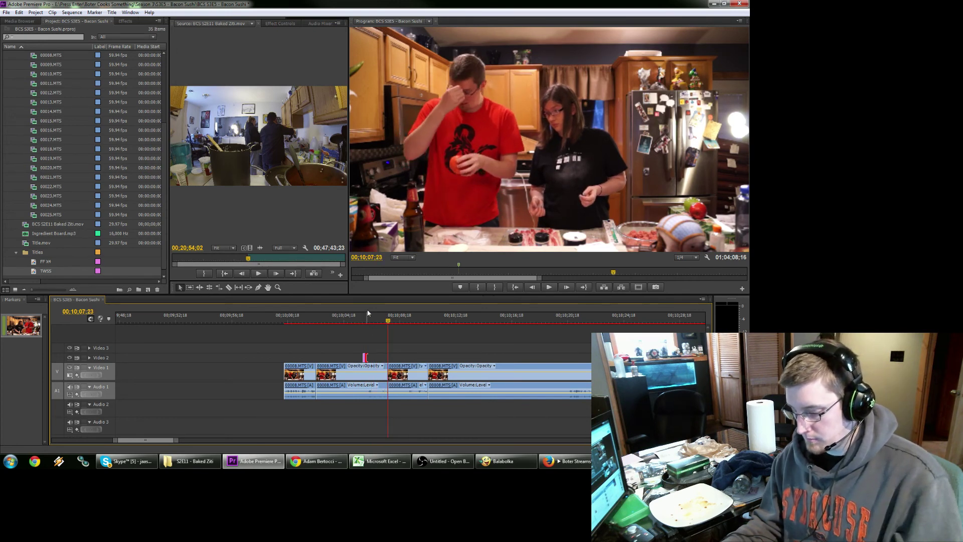
Split the clip at 00:10:09:05, ripple delete the section back to 00:10:07:23, and play back from 00:10:05:04.
{"action": "key", "text": "space"}
{"action": "key", "text": "space"}
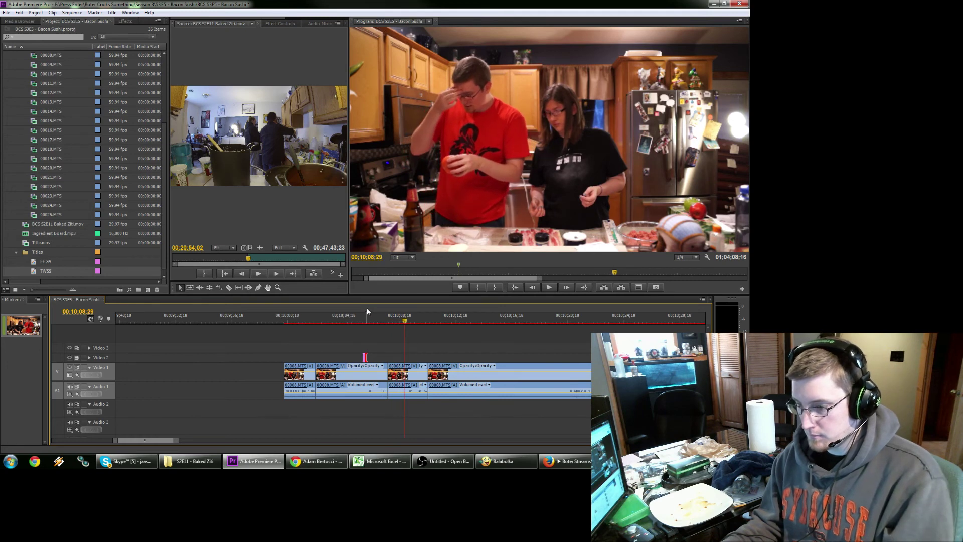
{"action": "key", "text": "Right"}
{"action": "key", "text": "Right"}
{"action": "key", "text": "Right"}
{"action": "key", "text": "Right"}
{"action": "key", "text": "Right"}
{"action": "key", "text": "Right"}
{"action": "key", "text": "ctrl+k"}
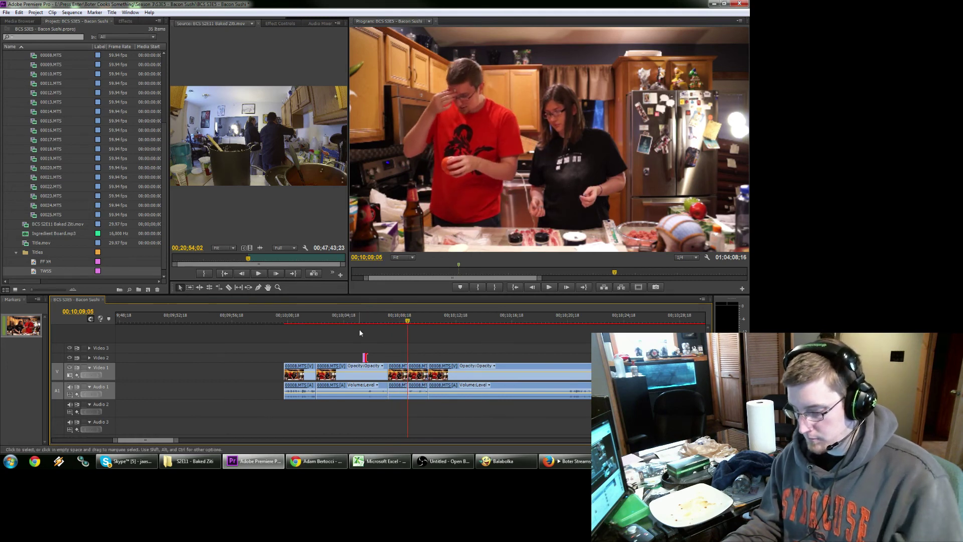
{"action": "left_click_drag", "start_coordinate": [399, 353], "coordinate": [389, 394]}
{"action": "key", "text": "shift+Delete"}
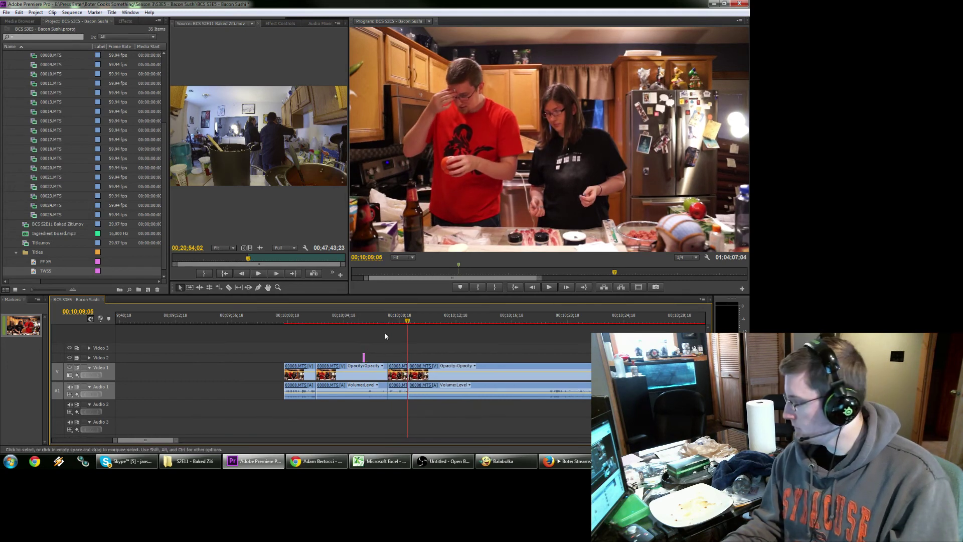
{"action": "left_click", "coordinate": [361, 320]}
{"action": "left_click", "coordinate": [351, 320]}
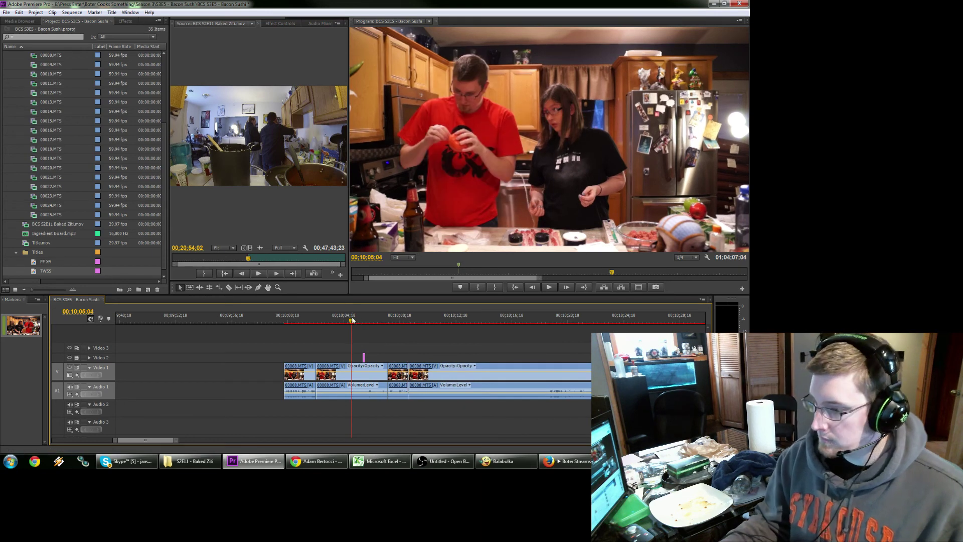
{"action": "key", "text": "space"}
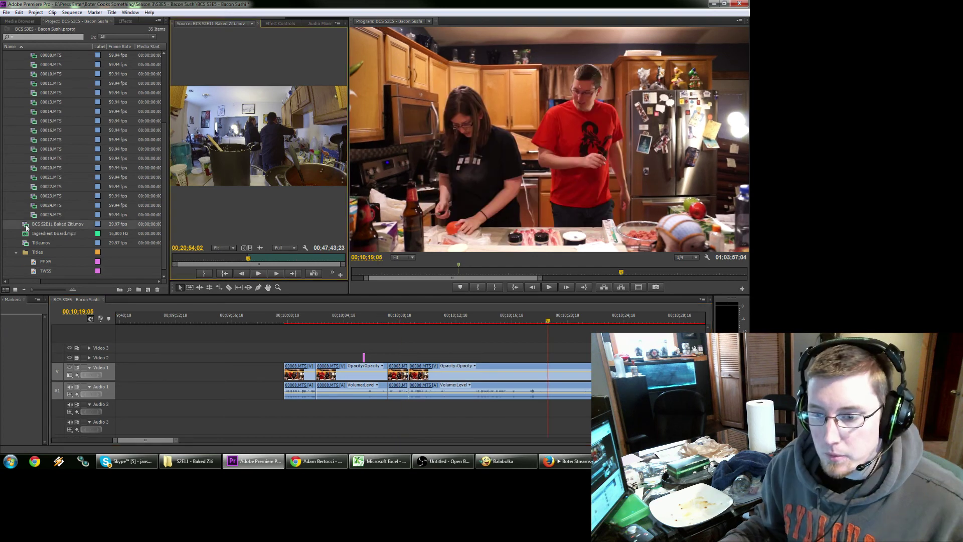
Mark a source range in BCS S2E11 Baked Ziti from about 00:21:12 to 00:21:18:20.
{"action": "key", "text": "space"}
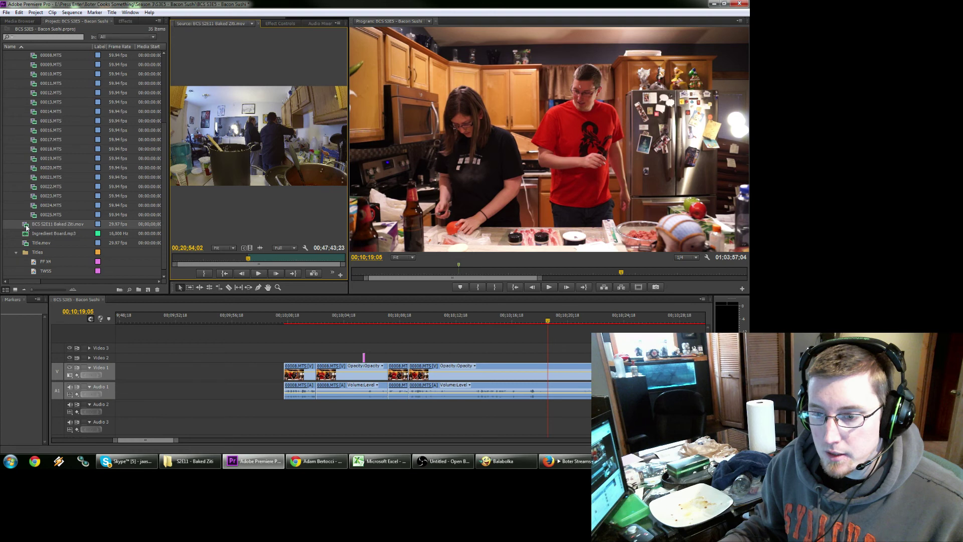
{"action": "key", "text": "space"}
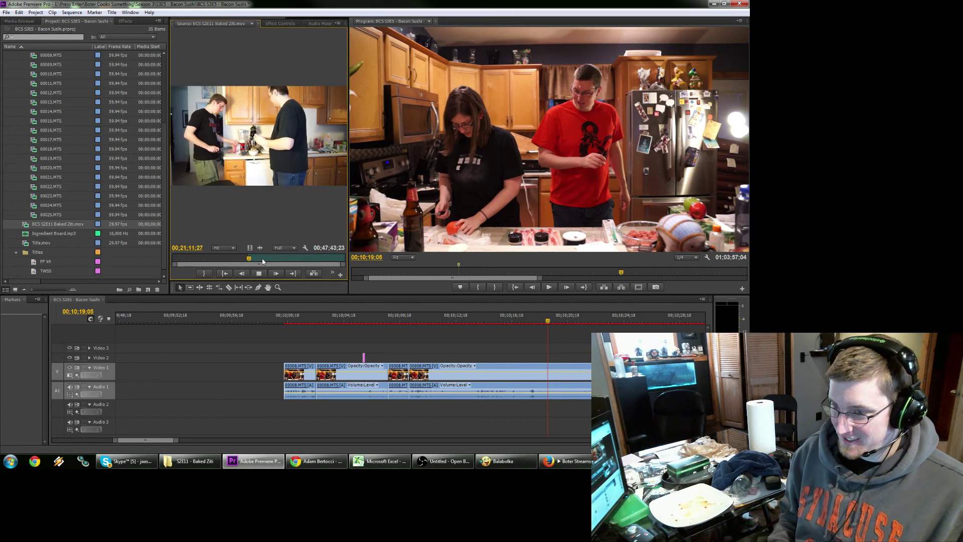
{"action": "key", "text": "i"}
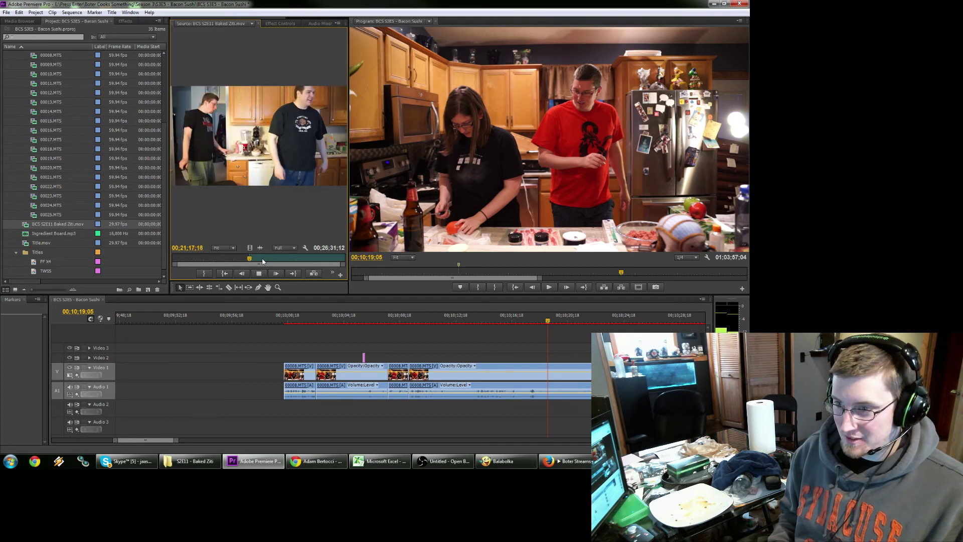
{"action": "key", "text": "space"}
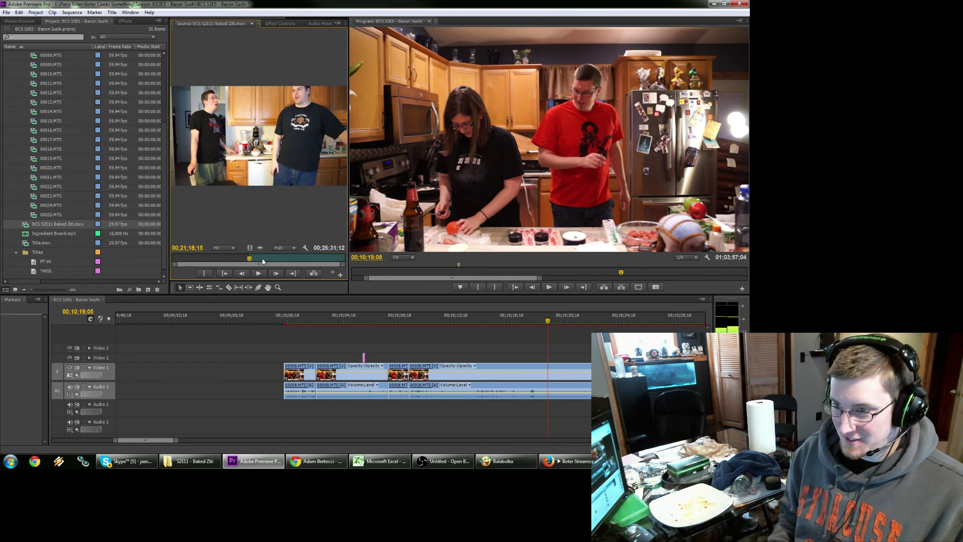
{"action": "key", "text": "Right"}
{"action": "key", "text": "Right"}
{"action": "key", "text": "Right"}
{"action": "key", "text": "Right"}
{"action": "key", "text": "Right"}
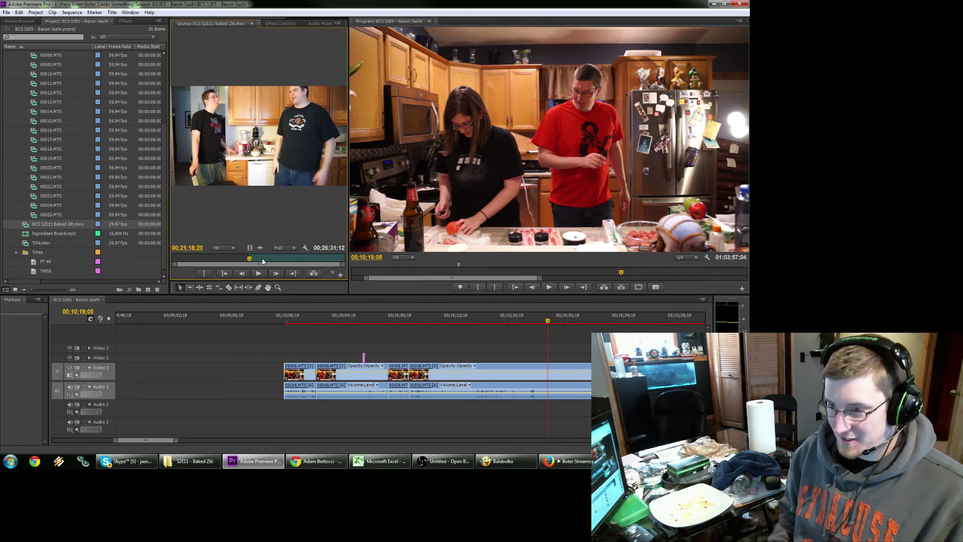
{"action": "key", "text": "o"}
{"action": "key", "text": "space"}
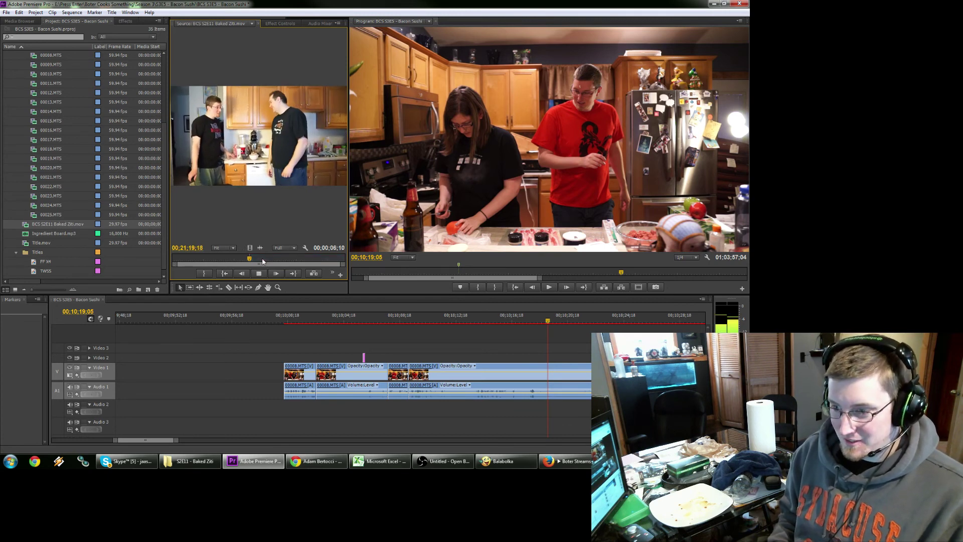
{"action": "key", "text": "space"}
Place the marked Baked Ziti segment at the start of the timeline gap and close the remaining gap after it.
{"action": "scroll", "coordinate": [226, 404], "scroll_direction": "up", "scroll_amount": 4}
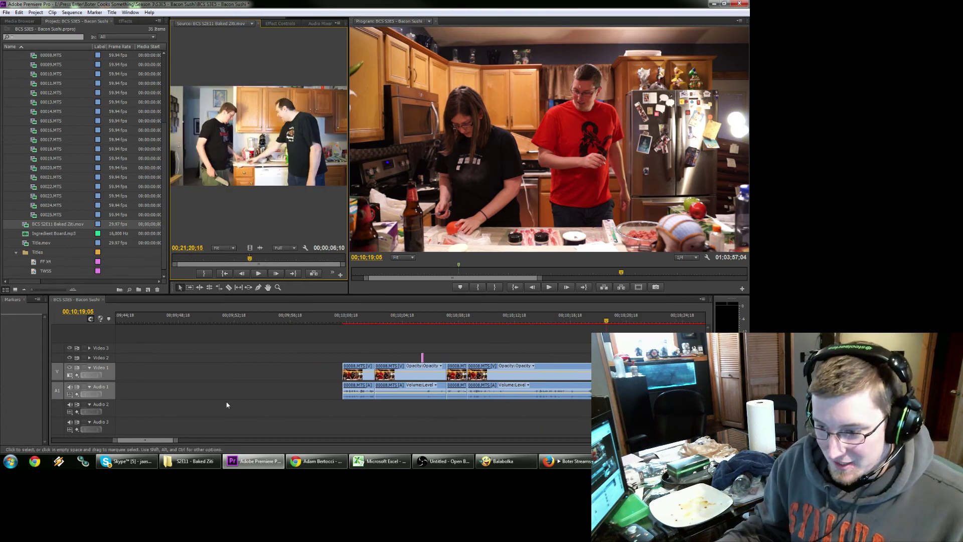
{"action": "scroll", "coordinate": [240, 371], "scroll_direction": "up", "scroll_amount": 2}
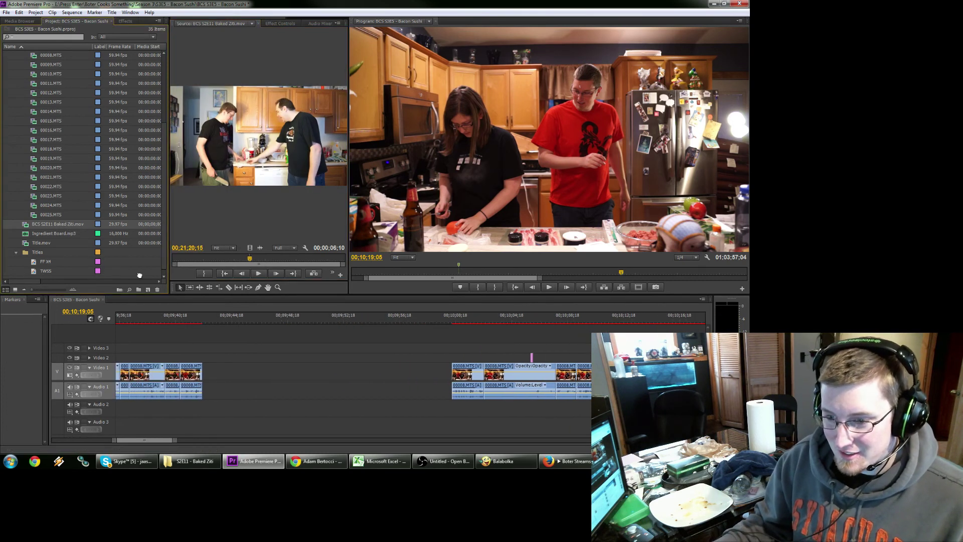
{"action": "left_click_drag", "start_coordinate": [60, 224], "coordinate": [211, 378]}
{"action": "left_click", "coordinate": [339, 376]}
{"action": "key", "text": "Delete"}
Split the inserted Baked Ziti clip at 00:09:43:23 and ripple delete its opening part.
{"action": "left_click", "coordinate": [182, 321]}
{"action": "key", "text": "space"}
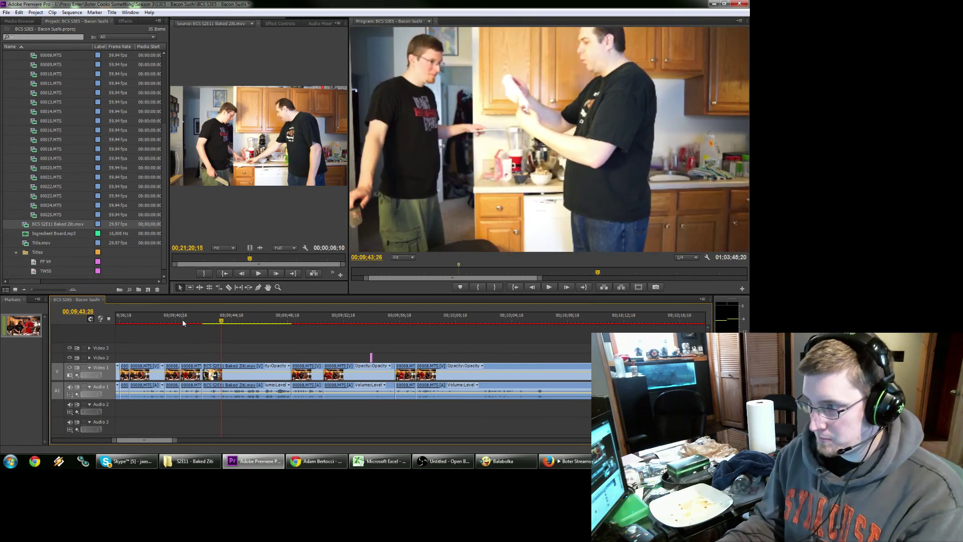
{"action": "key", "text": "space"}
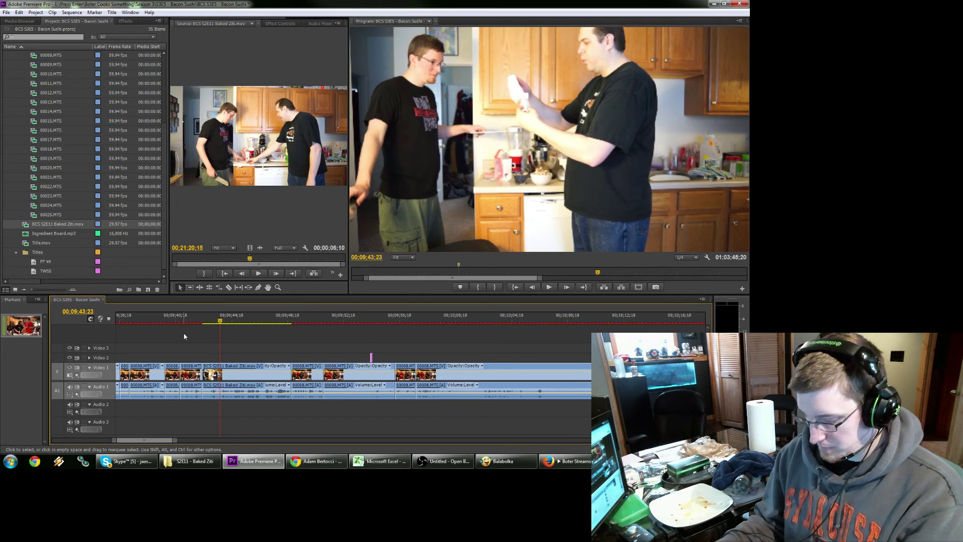
{"action": "key", "text": "ctrl+k"}
{"action": "key", "text": "shift+Delete"}
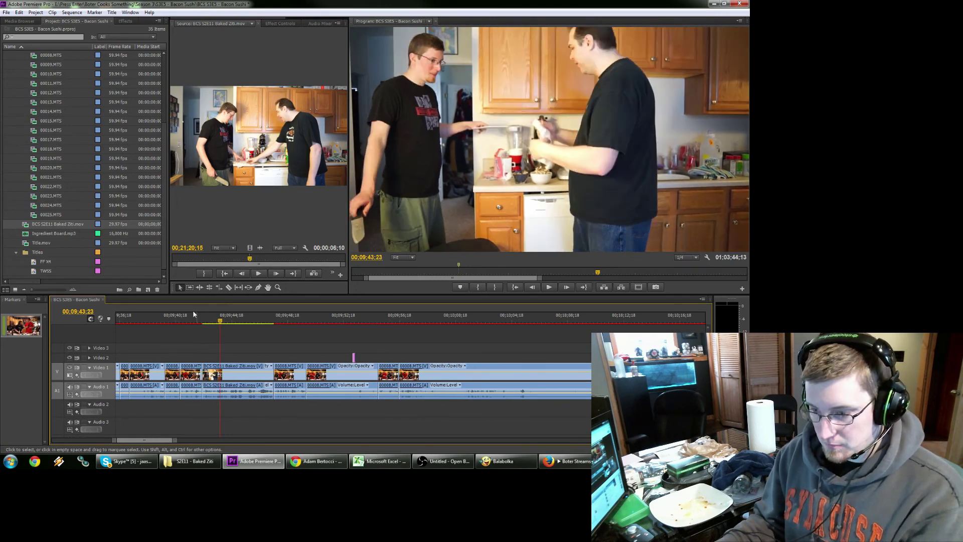
Play the sequence from 00:09:41:19 and ripple delete the short 00008.MTS segment between about 00:10:04 and 00:10:07.
{"action": "left_click", "coordinate": [191, 319]}
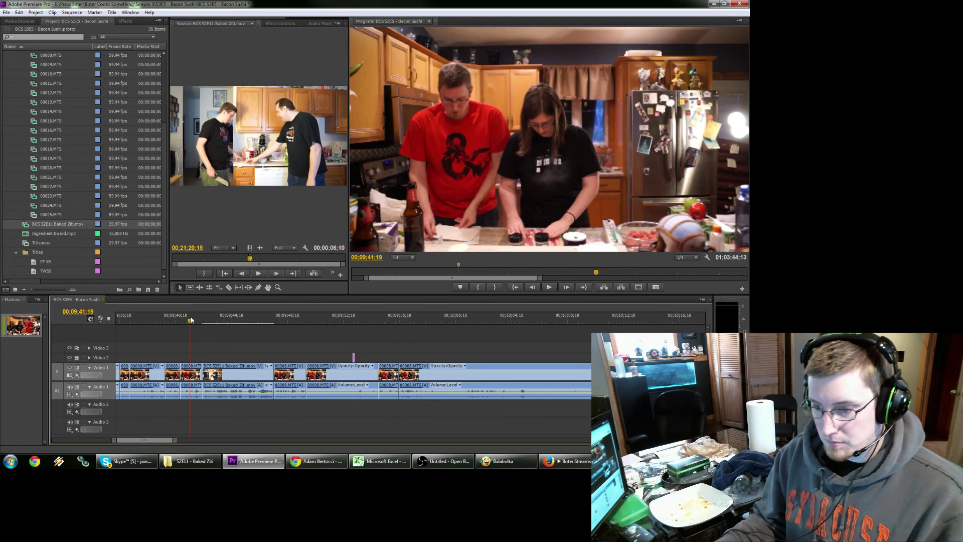
{"action": "key", "text": "space"}
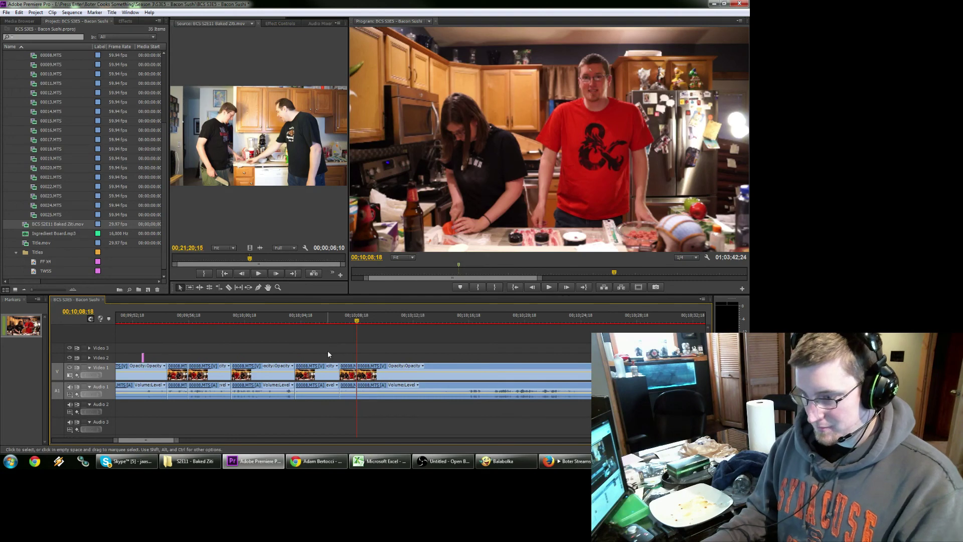
{"action": "left_click_drag", "start_coordinate": [328, 351], "coordinate": [312, 399]}
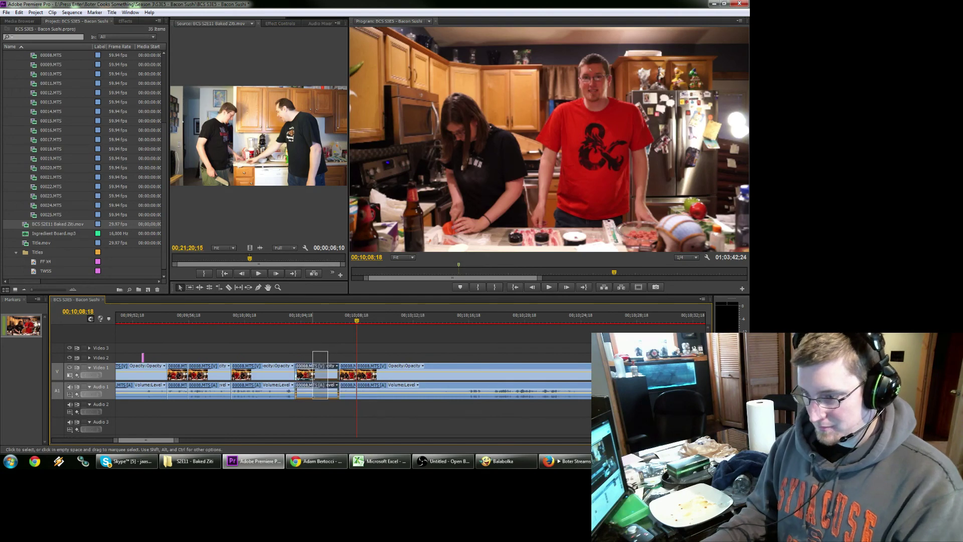
{"action": "key", "text": "shift+Delete"}
Split the 00008.MTS clip at 00:10:12:21, just before the talking resumes, and ripple delete the section before the split.
{"action": "key", "text": "space"}
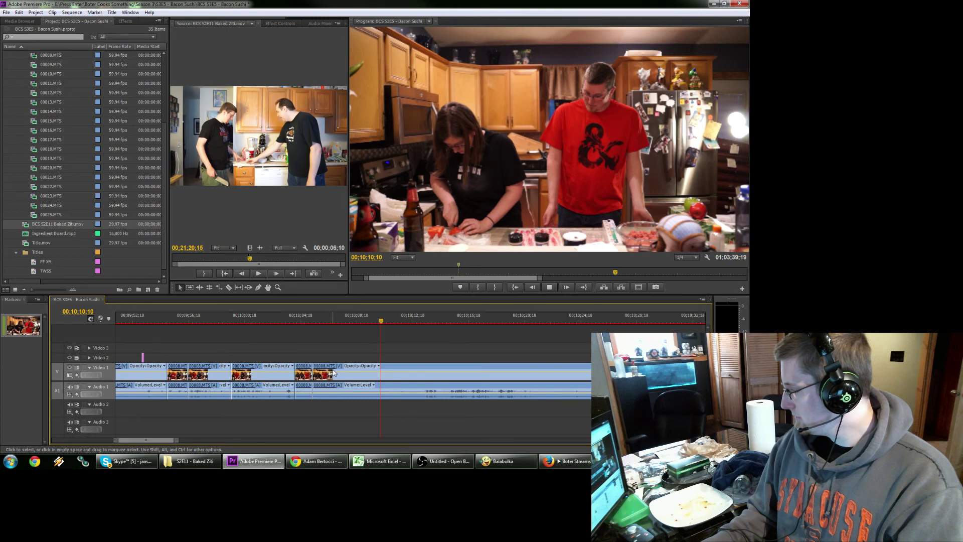
{"action": "left_click", "coordinate": [425, 321]}
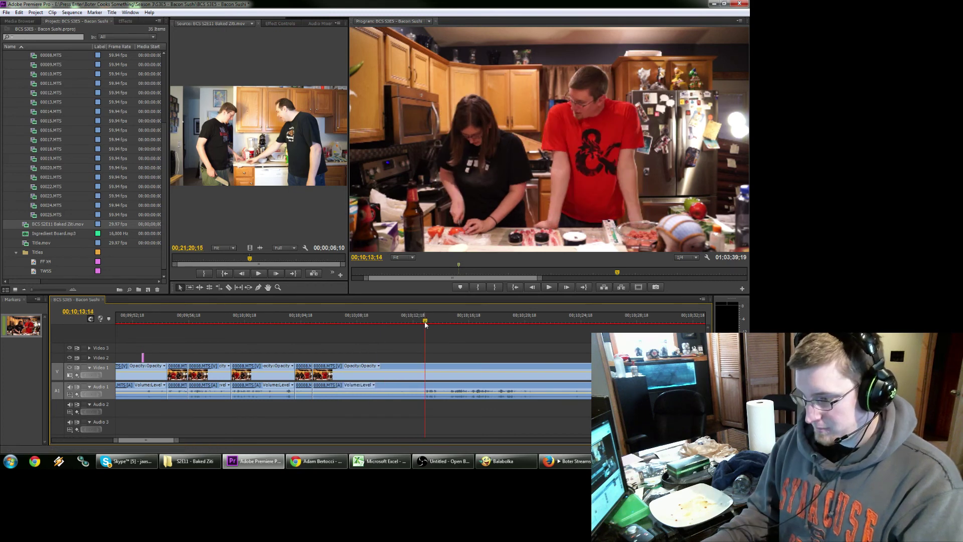
{"action": "key", "text": "Left"}
{"action": "key", "text": "Left"}
{"action": "key", "text": "Left"}
{"action": "key", "text": "Left"}
{"action": "key", "text": "Left"}
{"action": "key", "text": "Left"}
{"action": "key", "text": "Left"}
{"action": "key", "text": "Left"}
{"action": "key", "text": "Left"}
{"action": "key", "text": "Left"}
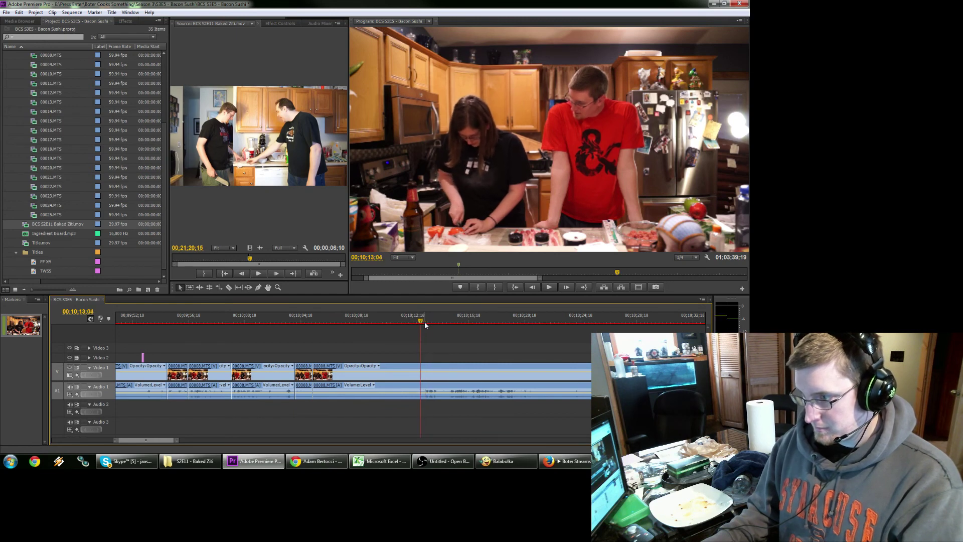
{"action": "key", "text": "Left"}
{"action": "key", "text": "Left"}
{"action": "key", "text": "Left"}
{"action": "key", "text": "Left"}
{"action": "key", "text": "Left"}
{"action": "key", "text": "Left"}
{"action": "key", "text": "Left"}
{"action": "key", "text": "Left"}
{"action": "key", "text": "Left"}
{"action": "key", "text": "Left"}
{"action": "key", "text": "Left"}
{"action": "key", "text": "Left"}
{"action": "key", "text": "Left"}
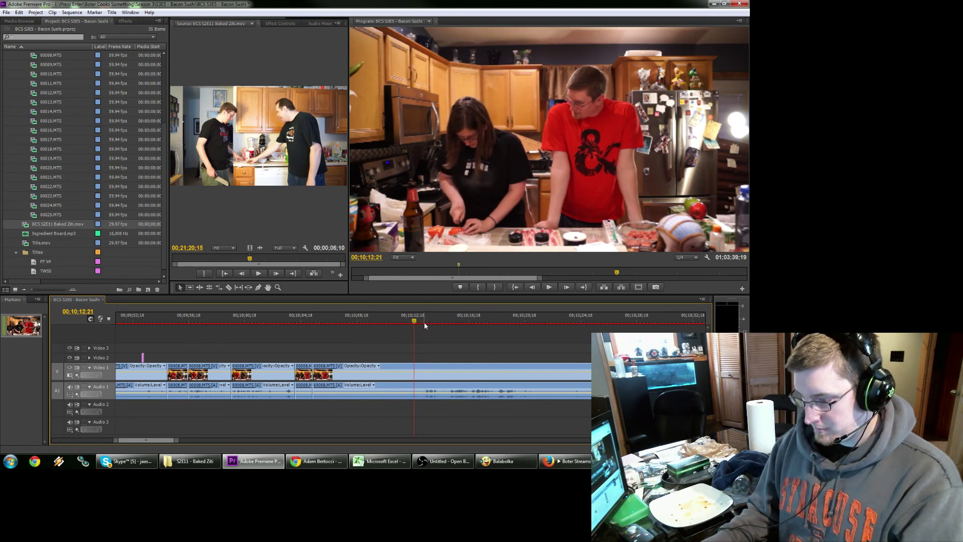
{"action": "key", "text": "ctrl+k"}
{"action": "left_click_drag", "start_coordinate": [393, 350], "coordinate": [368, 399]}
{"action": "key", "text": "shift+Delete"}
Review the footage after the last cut and ripple delete the section between 00:10:13:16 and 00:10:15:24.
{"action": "left_click", "coordinate": [303, 321]}
{"action": "key", "text": "space"}
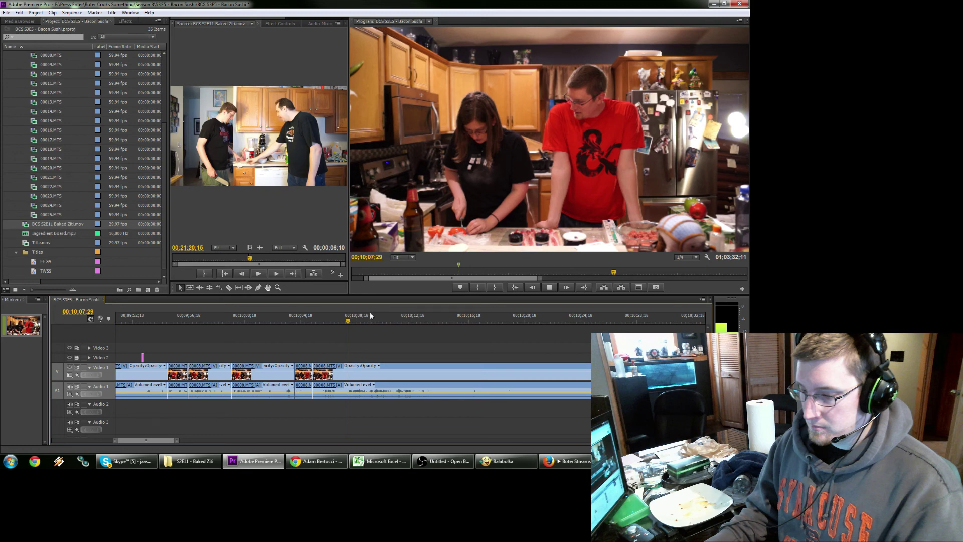
{"action": "key", "text": "space"}
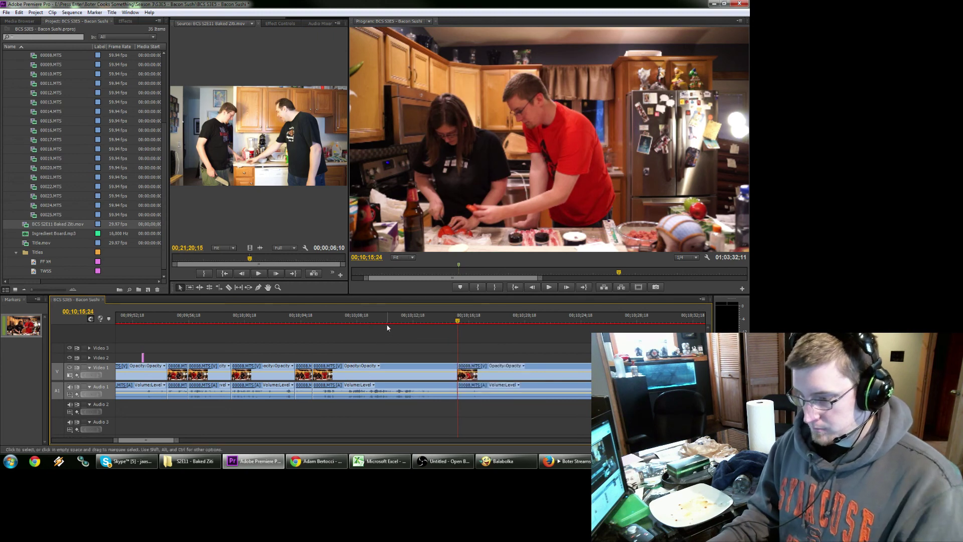
{"action": "left_click", "coordinate": [403, 322]}
{"action": "left_click_drag", "start_coordinate": [403, 323], "coordinate": [428, 329]}
{"action": "key", "text": "ctrl+k"}
{"action": "left_click", "coordinate": [441, 367]}
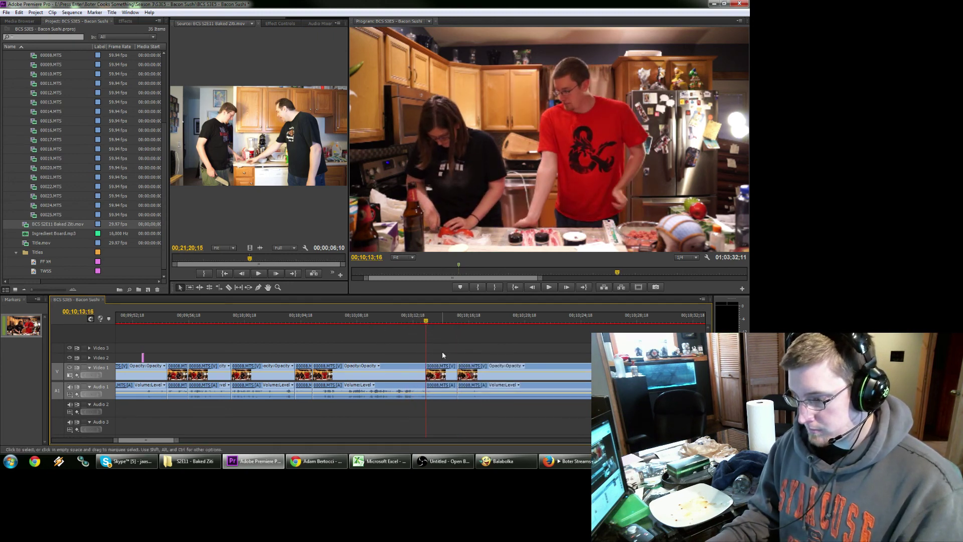
{"action": "key", "text": "shift+Delete"}
Play on from the latest cut and split the 00008.MTS clip at 00:10:20:17.
{"action": "left_click", "coordinate": [418, 320]}
{"action": "key", "text": "space"}
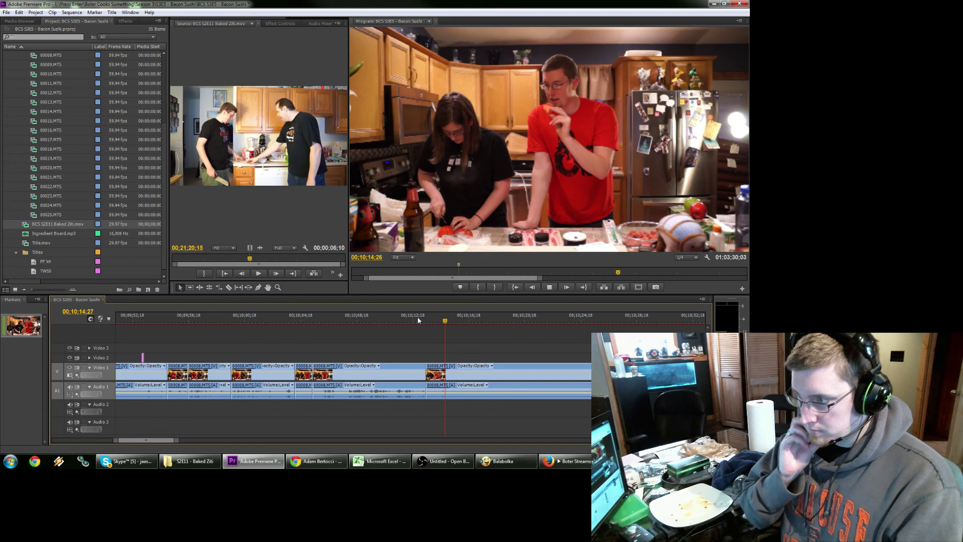
{"action": "key", "text": "space"}
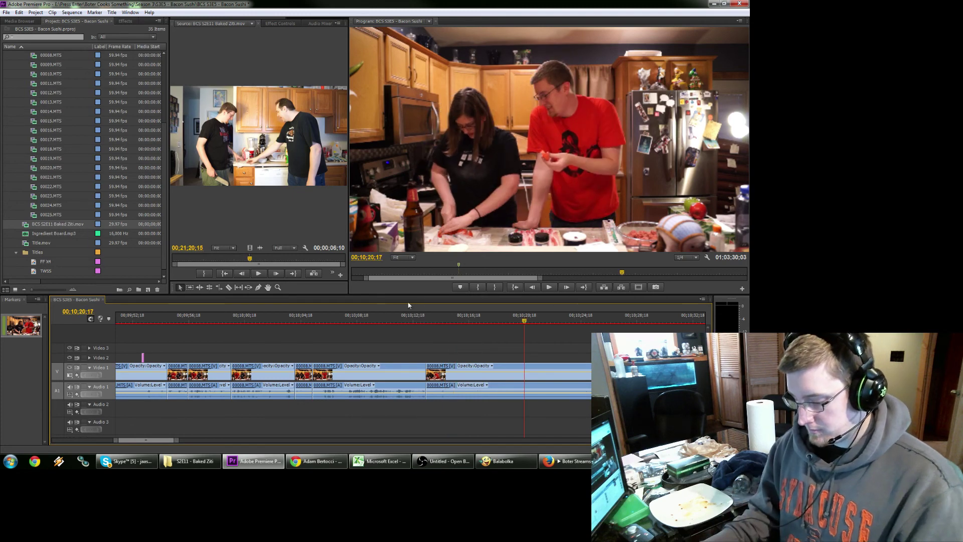
{"action": "key", "text": "ctrl+k"}
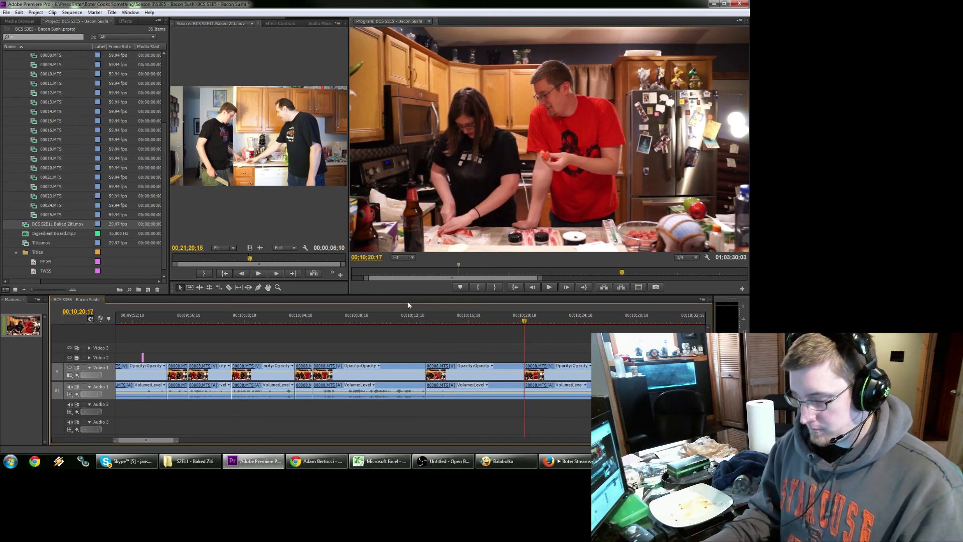
Duplicate the TWSS title in the Titles bin, name the copy Bro, and open it for editing.
{"action": "left_click", "coordinate": [44, 271]}
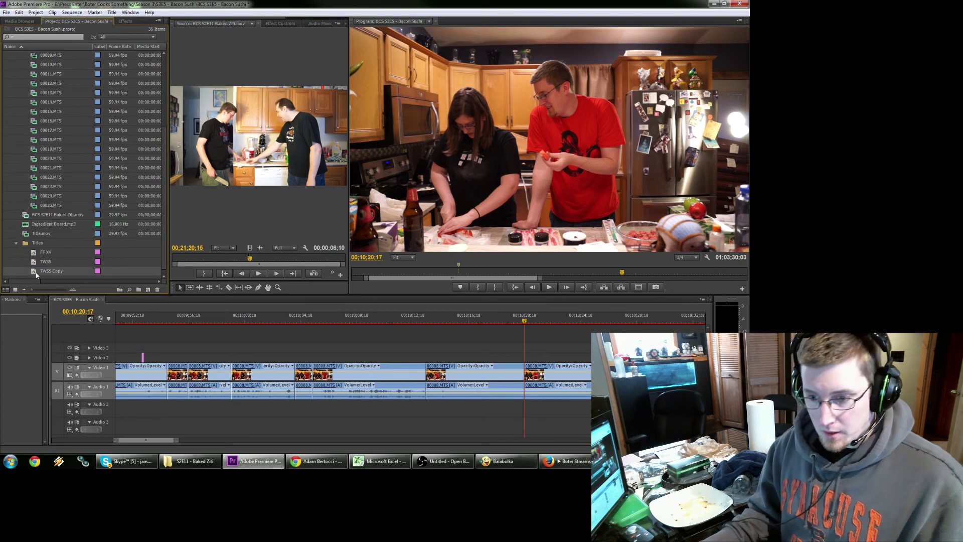
{"action": "key", "text": "ctrl+shift+slash"}
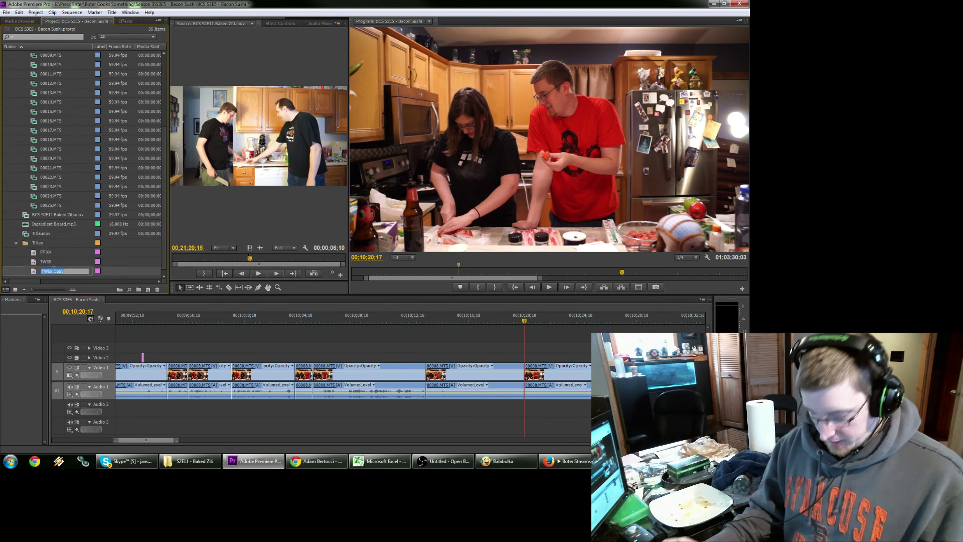
{"action": "key", "text": "Return"}
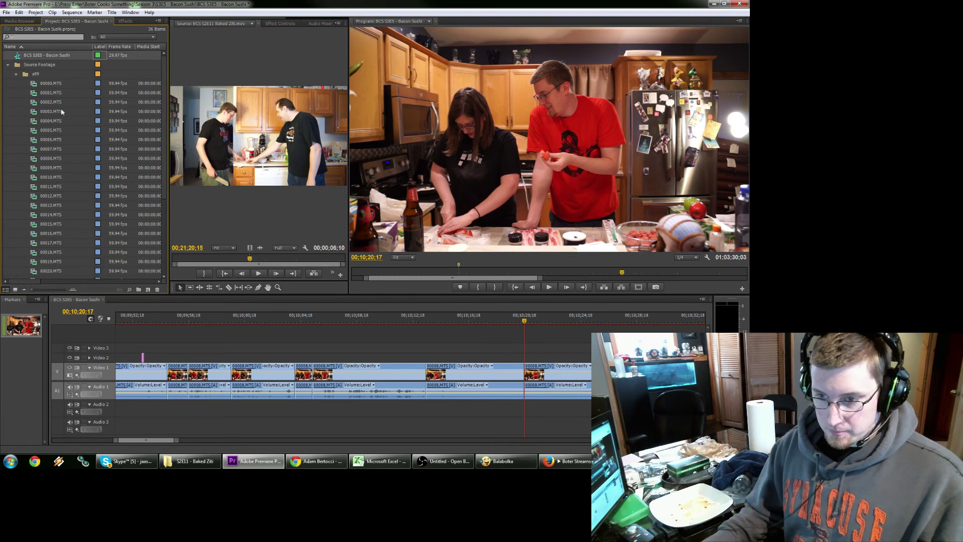
{"action": "scroll", "coordinate": [56, 271], "scroll_direction": "down", "scroll_amount": 4}
{"action": "double_click", "coordinate": [36, 271]}
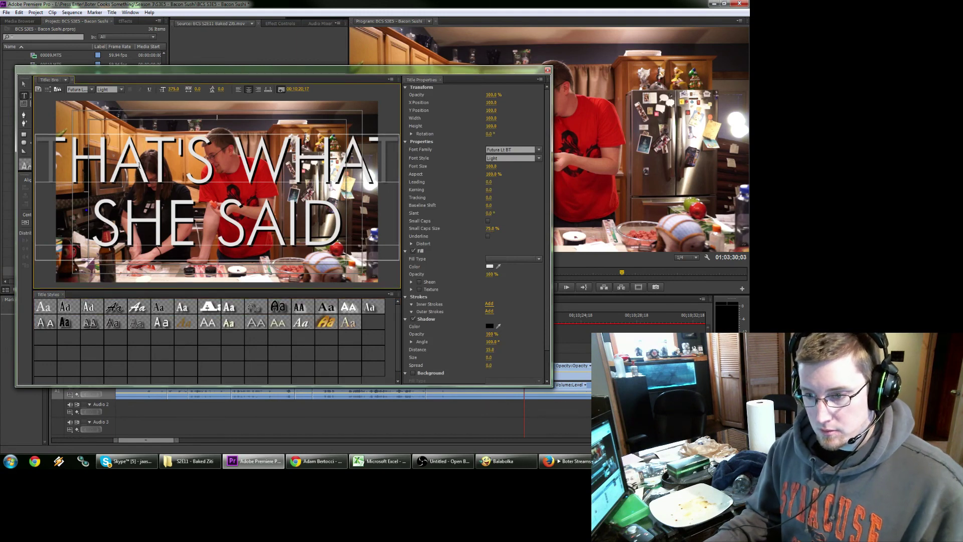
Replace the THAT'S WHAT SHE SAID text in the Bro title with [brother].
{"action": "double_click", "coordinate": [139, 169]}
{"action": "key", "text": "ctrl+a"}
{"action": "key", "text": "BackSpace"}
{"action": "type", "text": "["}
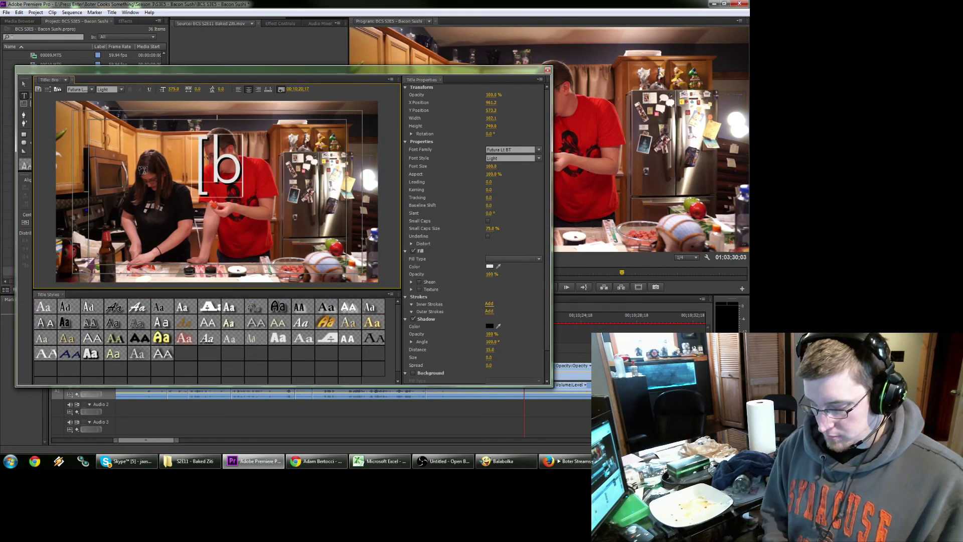
{"action": "type", "text": "brother]"}
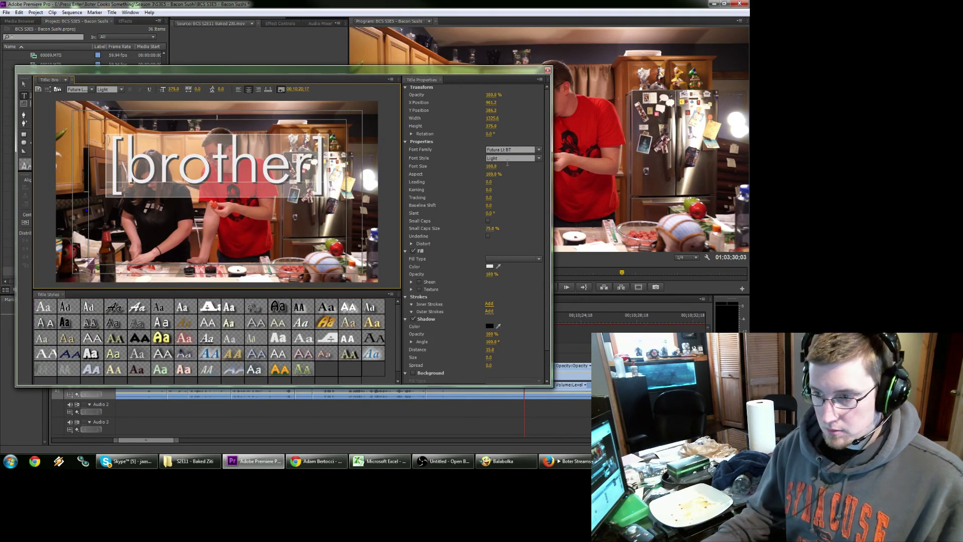
Set the [brother] text's font size to 100 and its shadow distance to 7.
{"action": "left_click", "coordinate": [492, 167]}
{"action": "key", "text": "Return"}
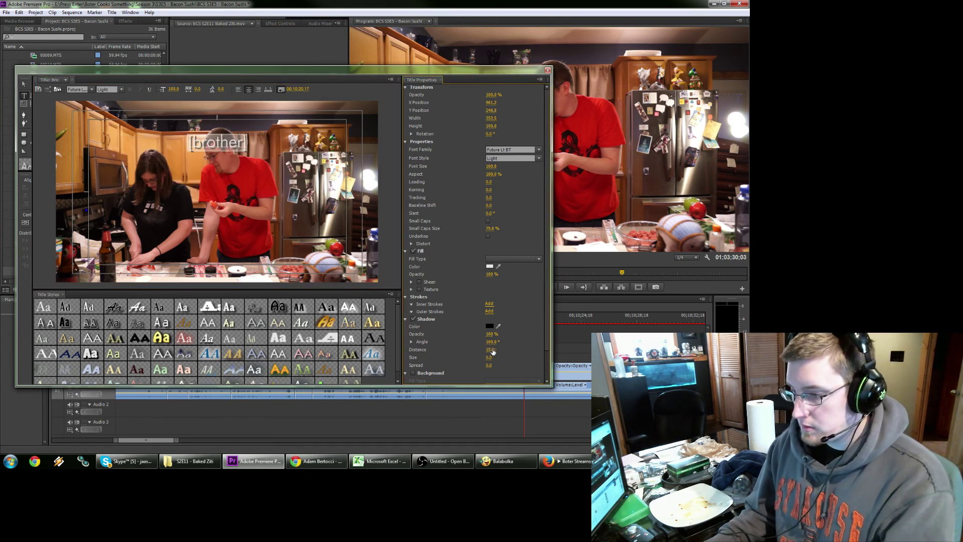
{"action": "left_click", "coordinate": [489, 349]}
{"action": "type", "text": "7"}
{"action": "key", "text": "Return"}
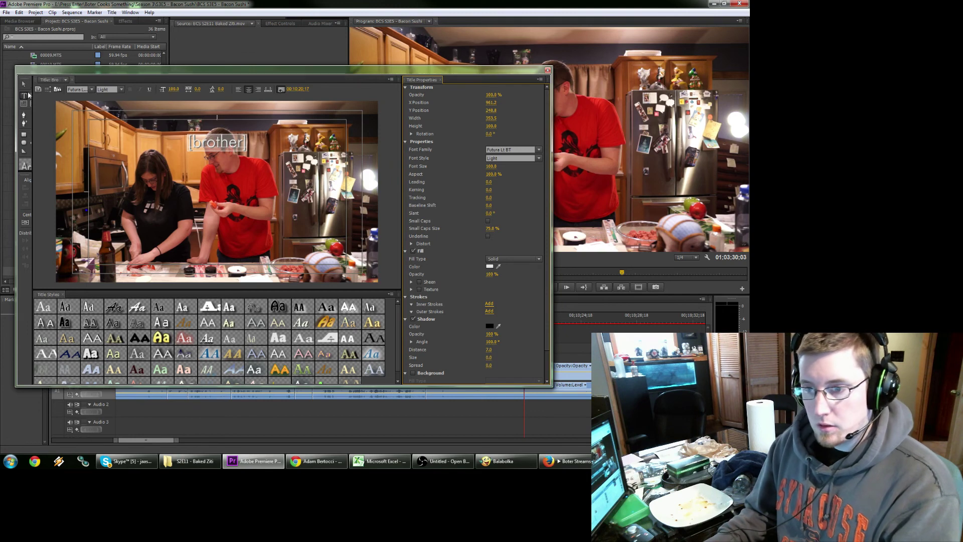
Move the [brother] text onto the man's red shirt and duplicate it onto the woman's black shirt.
{"action": "key", "text": "Escape"}
{"action": "left_click_drag", "start_coordinate": [216, 150], "coordinate": [233, 183]}
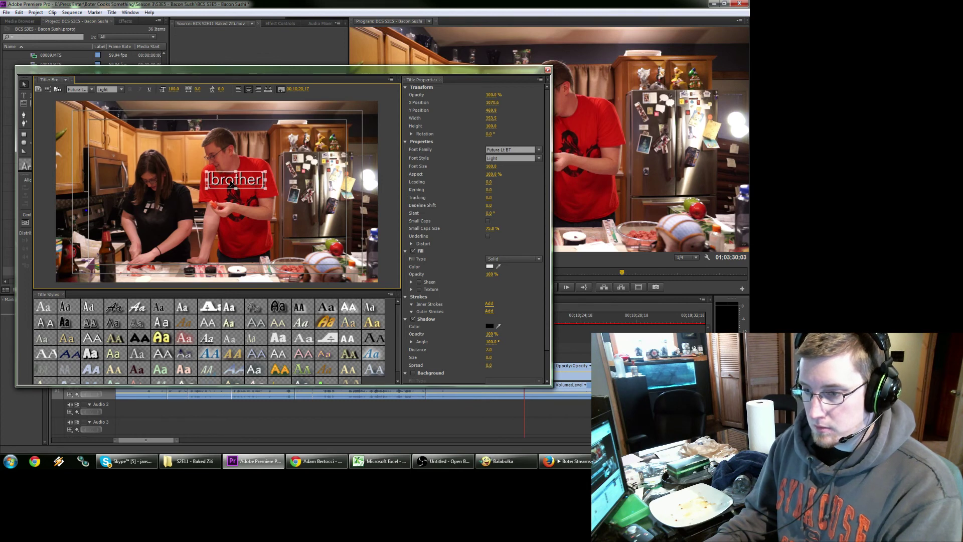
{"action": "left_click_drag", "start_coordinate": [232, 185], "coordinate": [178, 196]}
Change the duplicated text to [sister], adjust its position on the woman's shirt, and close the title editor.
{"action": "double_click", "coordinate": [146, 199]}
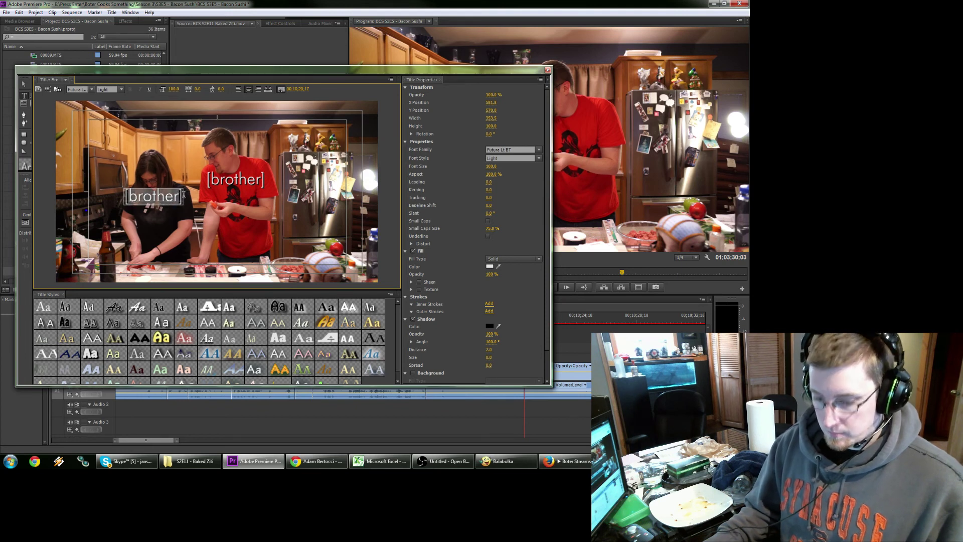
{"action": "type", "text": "sister"}
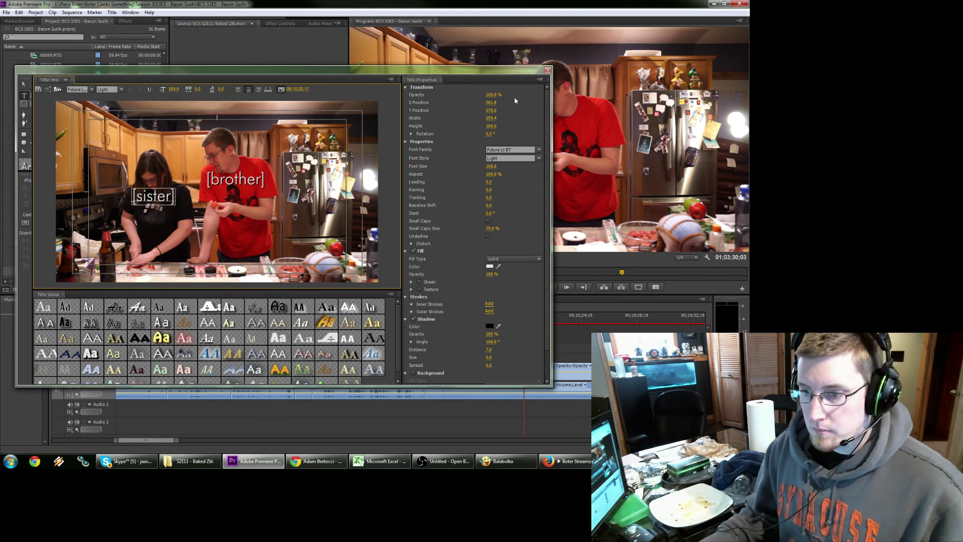
{"action": "left_click", "coordinate": [24, 84]}
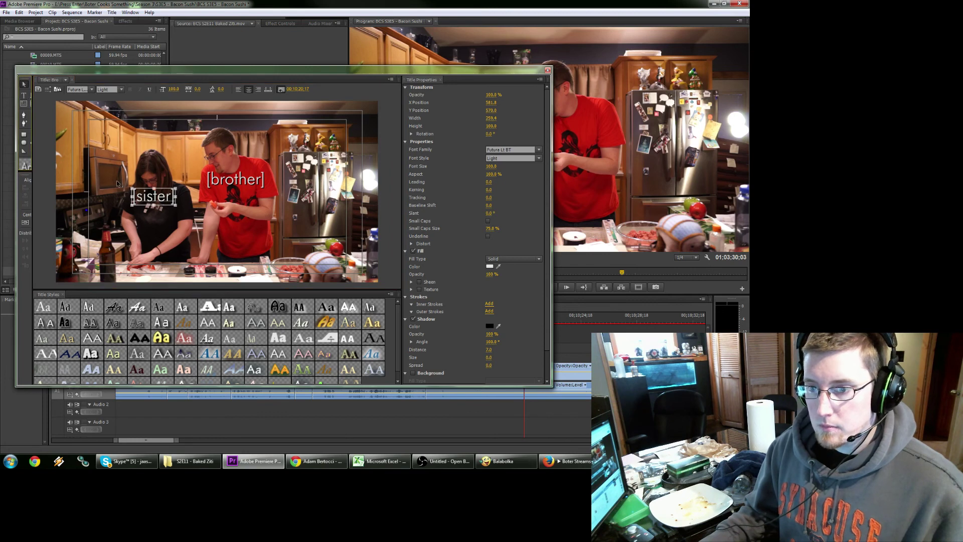
{"action": "left_click_drag", "start_coordinate": [153, 207], "coordinate": [158, 207]}
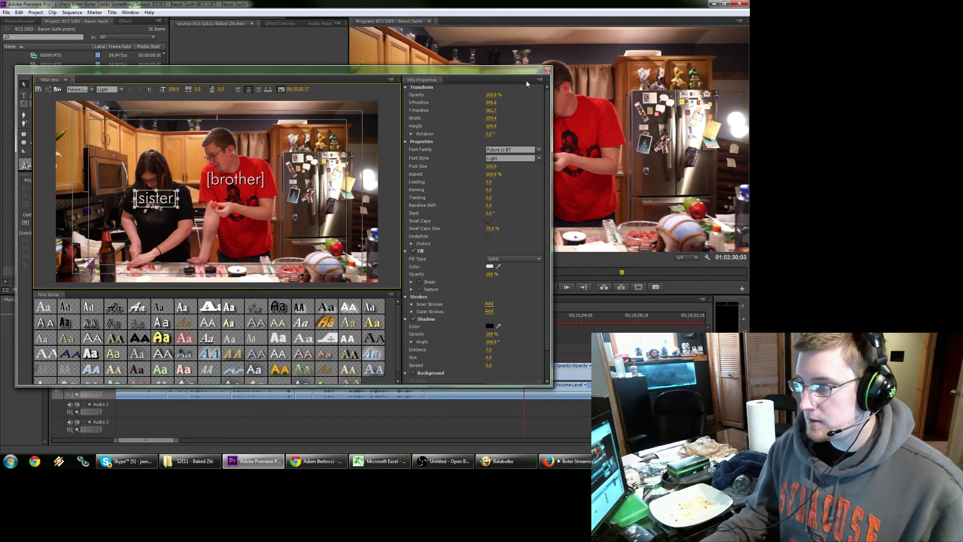
{"action": "key", "text": "ctrl+w"}
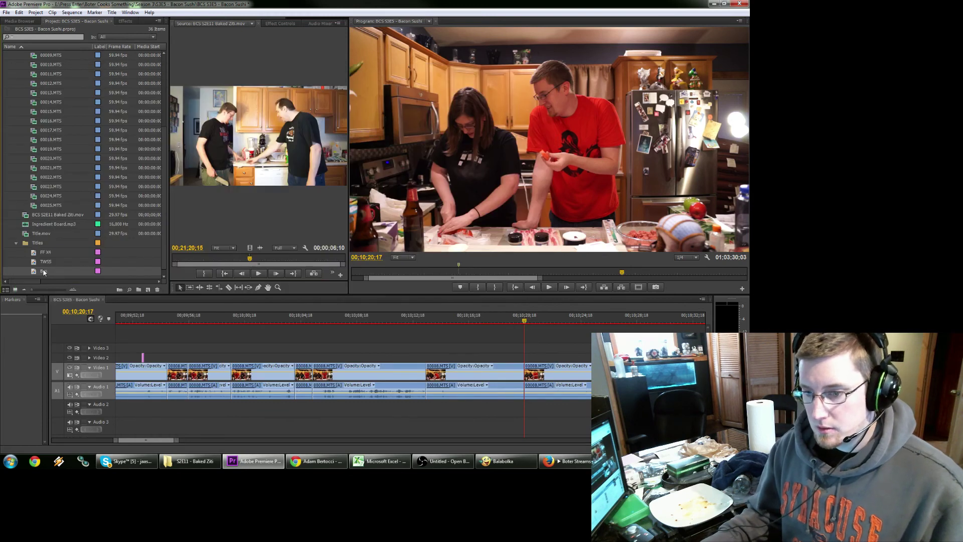
Place the Bro title on Video 2 at 00:10:20:17 and play the sequence from shortly before it.
{"action": "left_click_drag", "start_coordinate": [44, 271], "coordinate": [528, 360]}
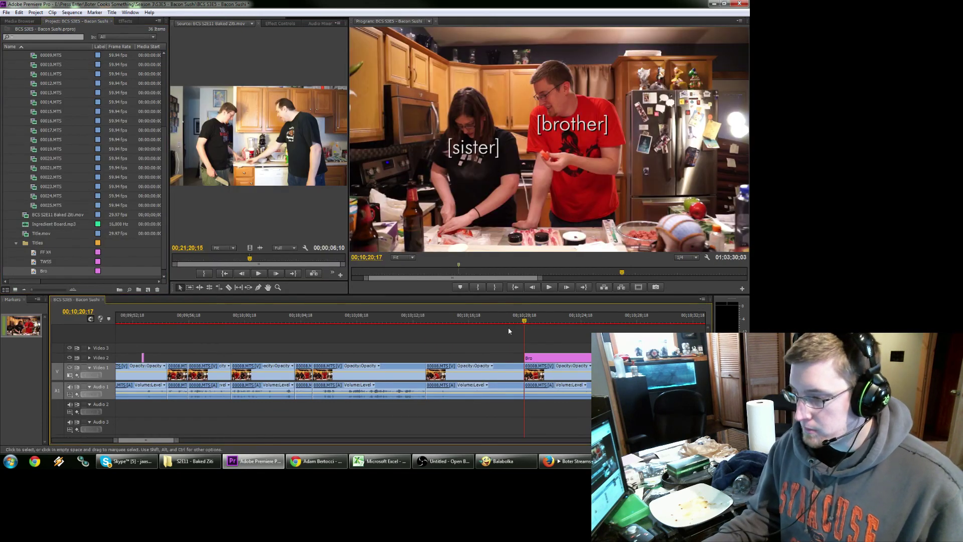
{"action": "left_click", "coordinate": [493, 320]}
{"action": "key", "text": "space"}
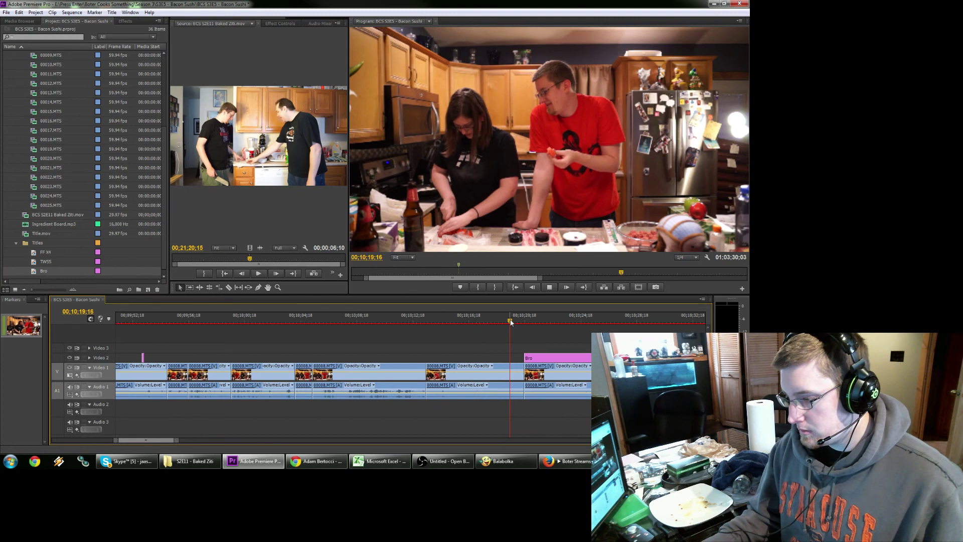
Delete the 00008.MTS section before the 00:10:20:17 cut and extend the following clip back over the gap.
{"action": "left_click", "coordinate": [518, 372]}
{"action": "key", "text": "Delete"}
{"action": "key", "text": "space"}
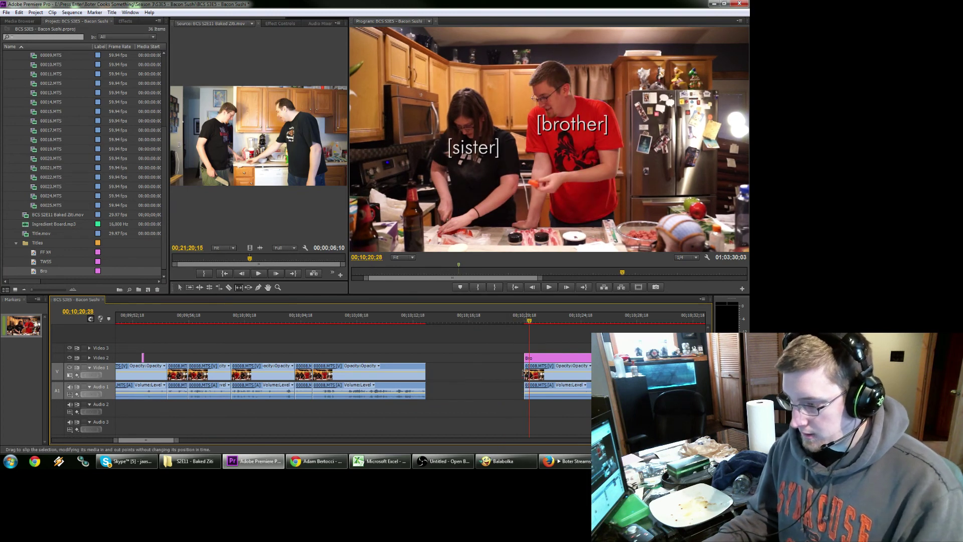
{"action": "left_click_drag", "start_coordinate": [519, 372], "coordinate": [426, 375]}
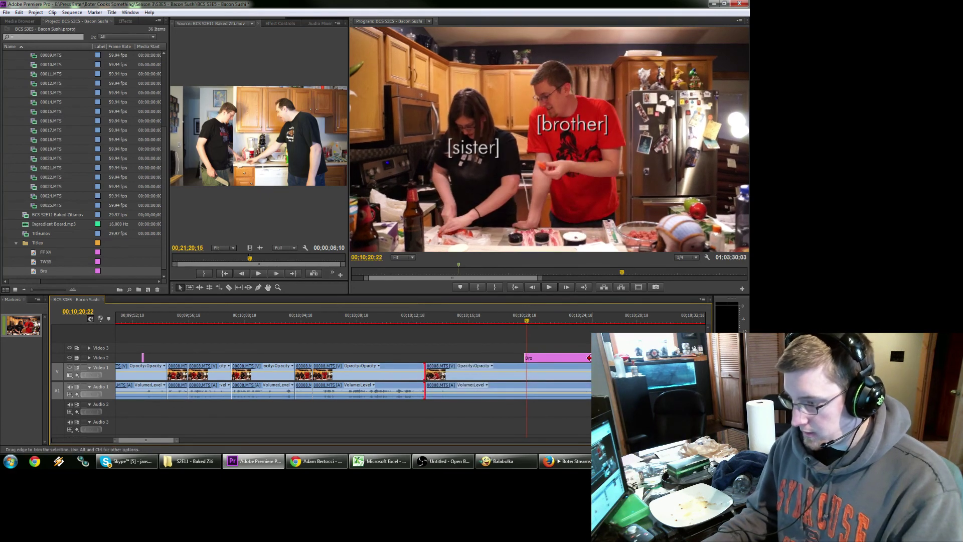
Shorten the Bro title to a brief flash and move it to start at about 00:10:20:05.
{"action": "left_click_drag", "start_coordinate": [535, 358], "coordinate": [531, 357]}
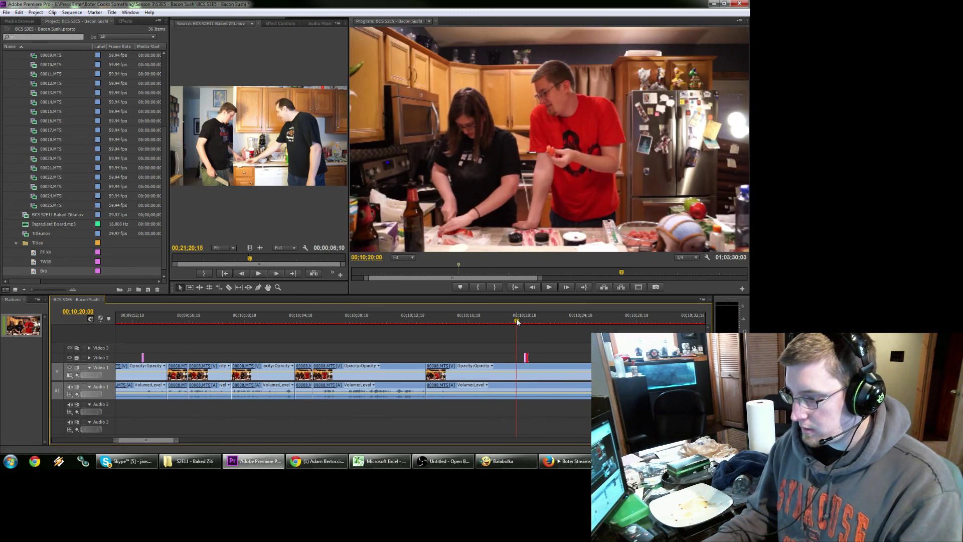
{"action": "key", "text": "Right"}
{"action": "key", "text": "Right"}
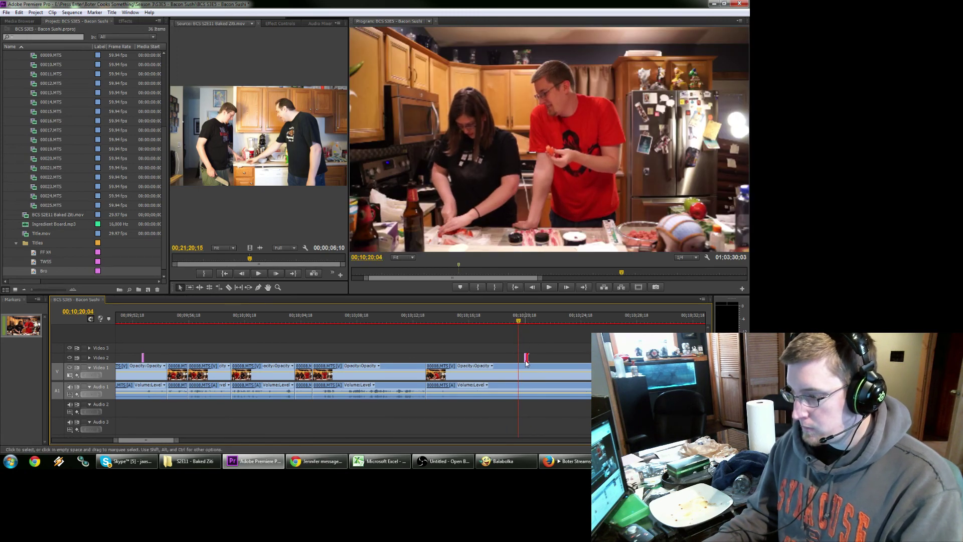
{"action": "left_click_drag", "start_coordinate": [526, 362], "coordinate": [520, 361]}
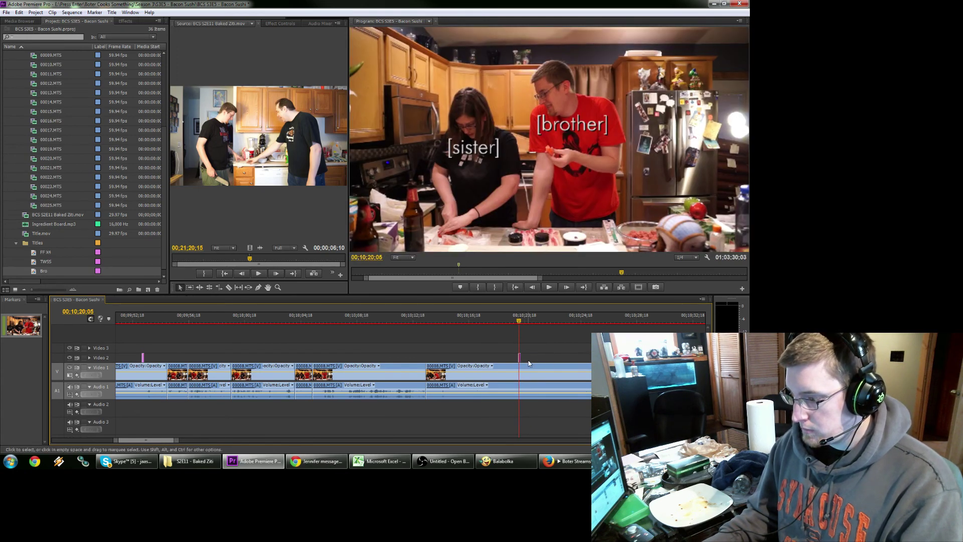
Extend the end of the Bro title to 00:10:20:17.
{"action": "key", "text": "Right"}
{"action": "key", "text": "Right"}
{"action": "key", "text": "Right"}
{"action": "key", "text": "Right"}
{"action": "key", "text": "Right"}
{"action": "key", "text": "Right"}
{"action": "key", "text": "Right"}
{"action": "key", "text": "Right"}
{"action": "key", "text": "Right"}
{"action": "key", "text": "Right"}
{"action": "key", "text": "Right"}
{"action": "key", "text": "Right"}
{"action": "key", "text": "Right"}
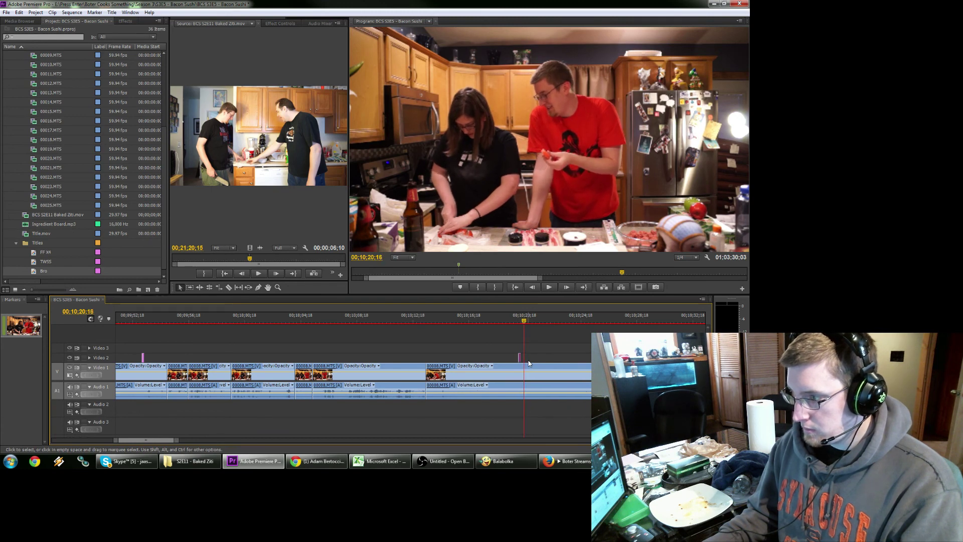
{"action": "key", "text": "Left"}
{"action": "left_click_drag", "start_coordinate": [522, 357], "coordinate": [526, 357]}
Split the 00008.MTS clip at 00:10:20:17, ripple delete the section up to 00:10:26:23, and replay the cut.
{"action": "key", "text": "c"}
{"action": "left_click", "coordinate": [527, 369]}
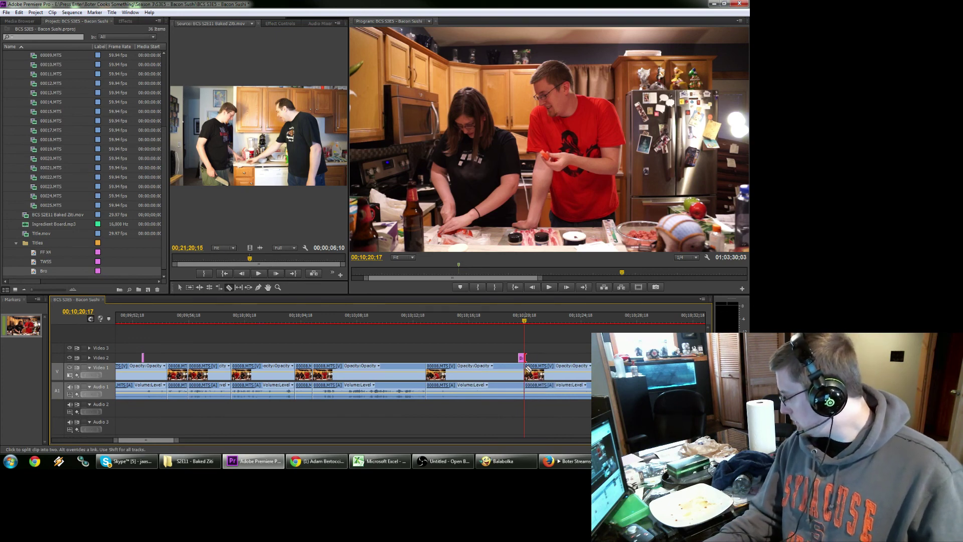
{"action": "key", "text": "v"}
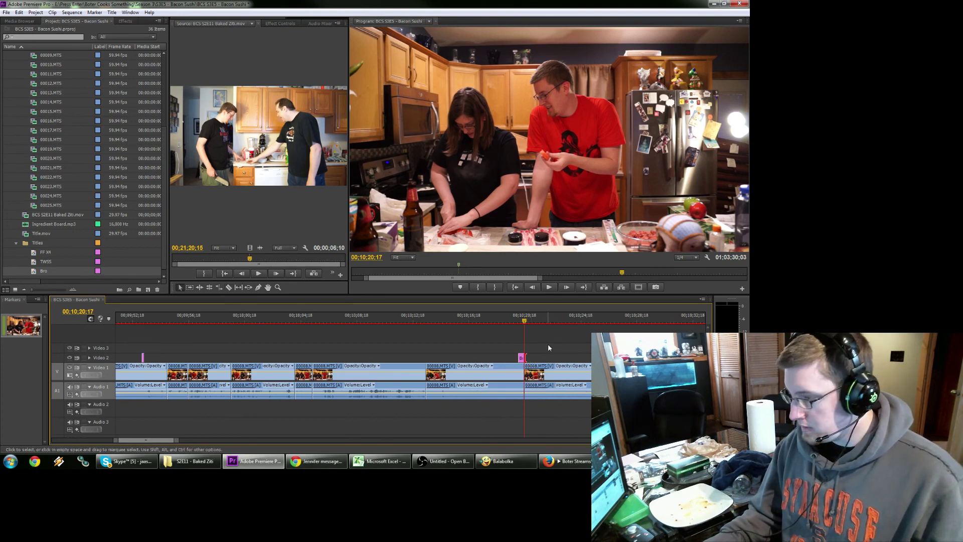
{"action": "key", "text": "space"}
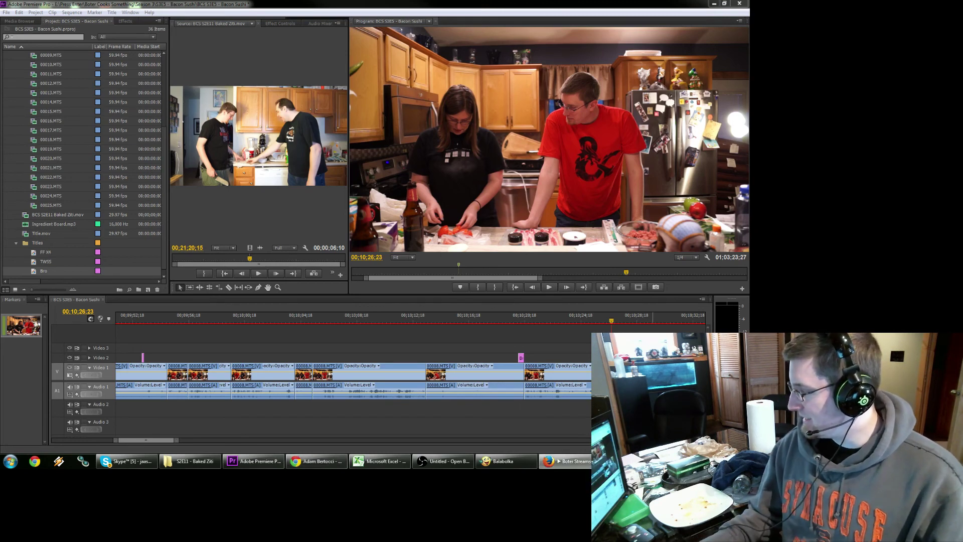
{"action": "left_click", "coordinate": [515, 320]}
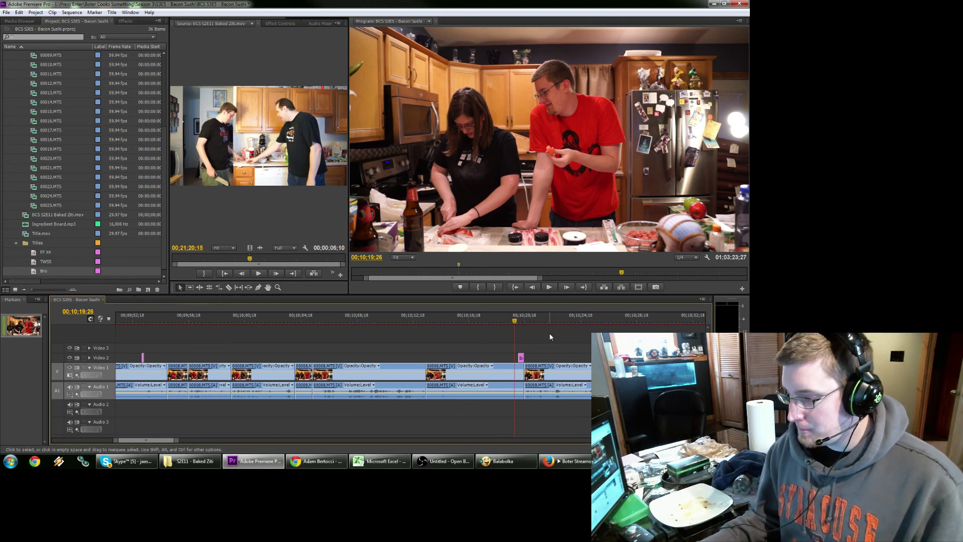
{"action": "key", "text": "space"}
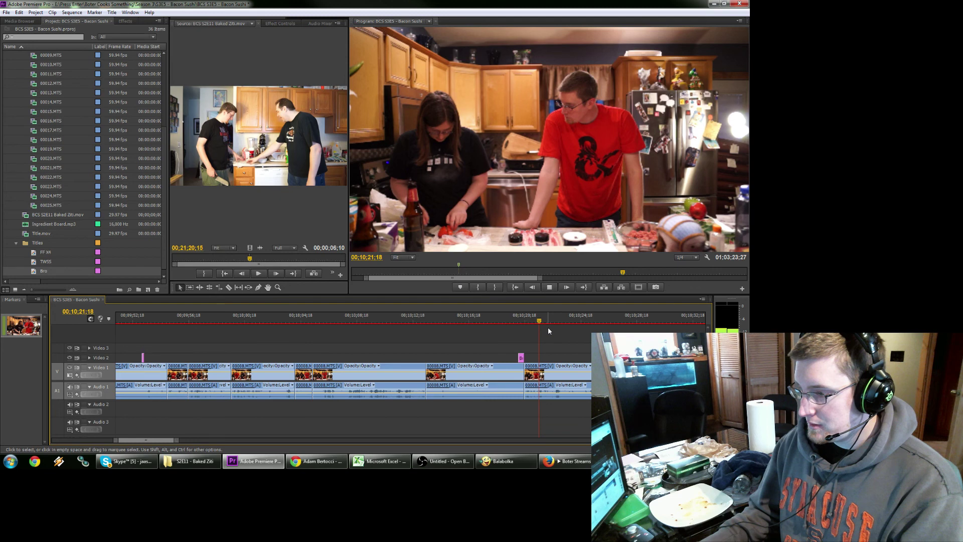
Play on from the 00:10:36:29 cut and undo that split of the 00008.MTS clip.
{"action": "key", "text": "Down"}
{"action": "key", "text": "Down"}
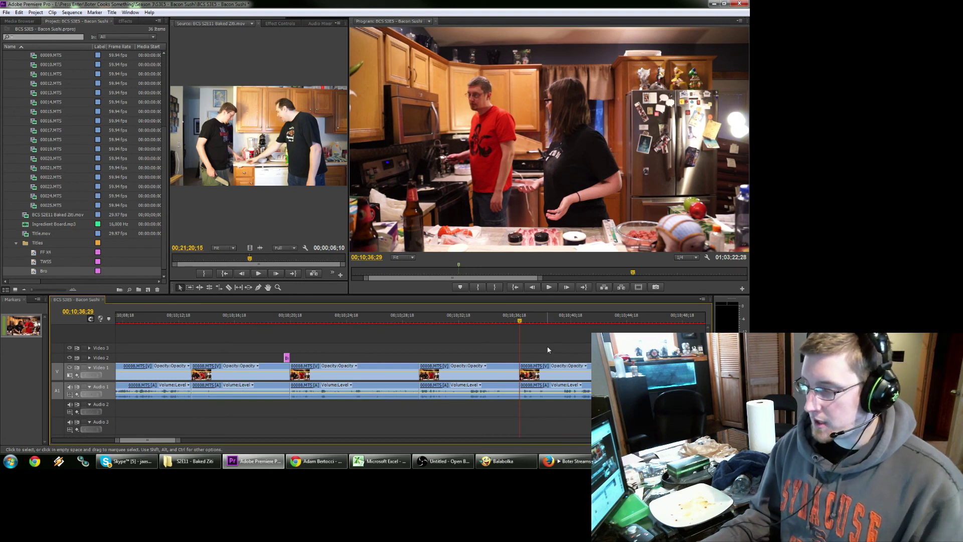
{"action": "key", "text": "space"}
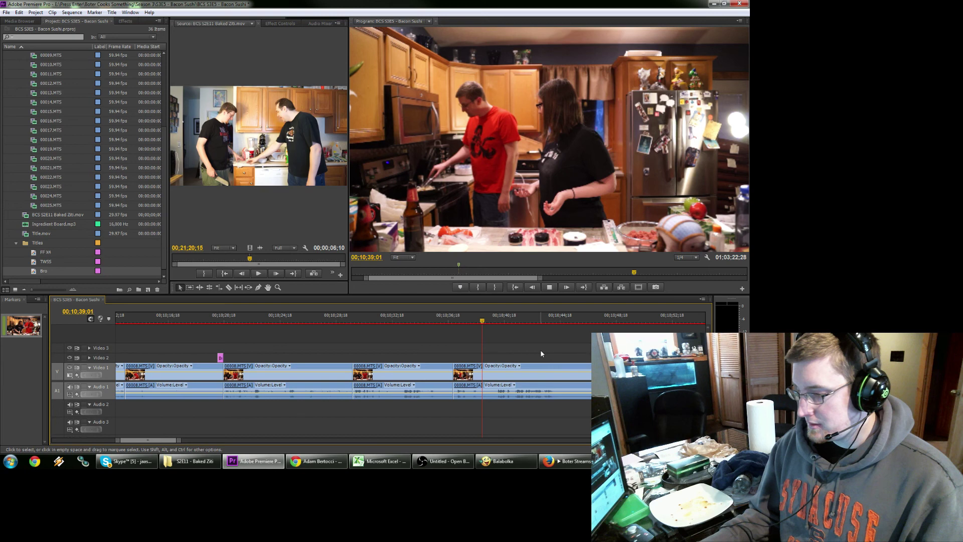
{"action": "key", "text": "ctrl+z"}
Split the 00008.MTS clip at about 00:10:38:03 and ripple delete the short section after the split.
{"action": "left_click_drag", "start_coordinate": [454, 320], "coordinate": [458, 321]}
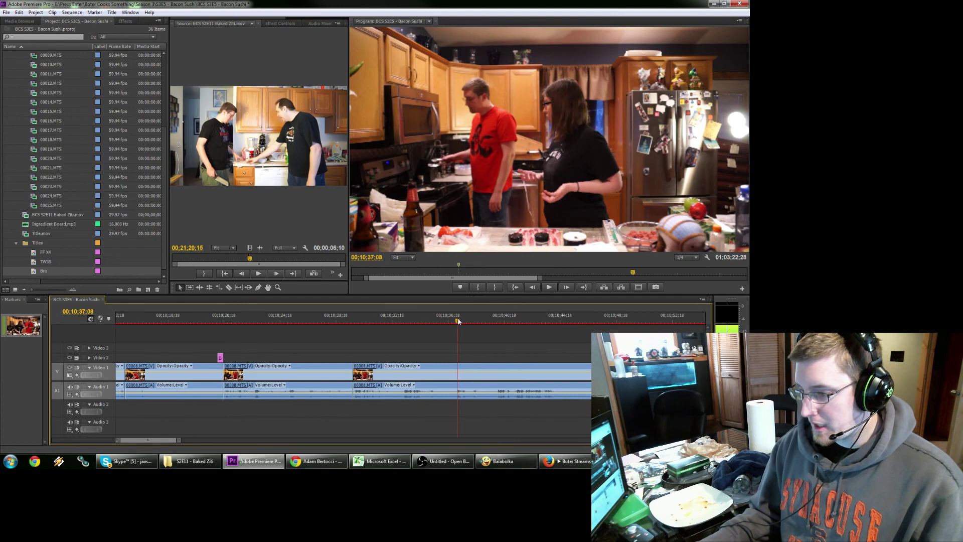
{"action": "key", "text": "space"}
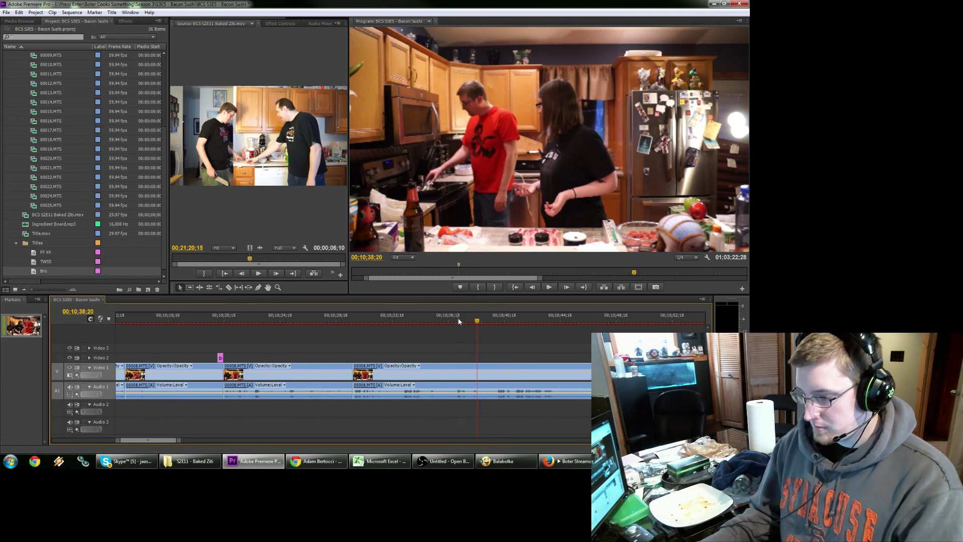
{"action": "key", "text": "Left"}
{"action": "key", "text": "Left"}
{"action": "key", "text": "Left"}
{"action": "key", "text": "Left"}
{"action": "key", "text": "Left"}
{"action": "key", "text": "Left"}
{"action": "key", "text": "Left"}
{"action": "key", "text": "Left"}
{"action": "key", "text": "Left"}
{"action": "key", "text": "Left"}
{"action": "key", "text": "Left"}
{"action": "key", "text": "Left"}
{"action": "key", "text": "Left"}
{"action": "key", "text": "Left"}
{"action": "key", "text": "Left"}
{"action": "key", "text": "Left"}
{"action": "key", "text": "Left"}
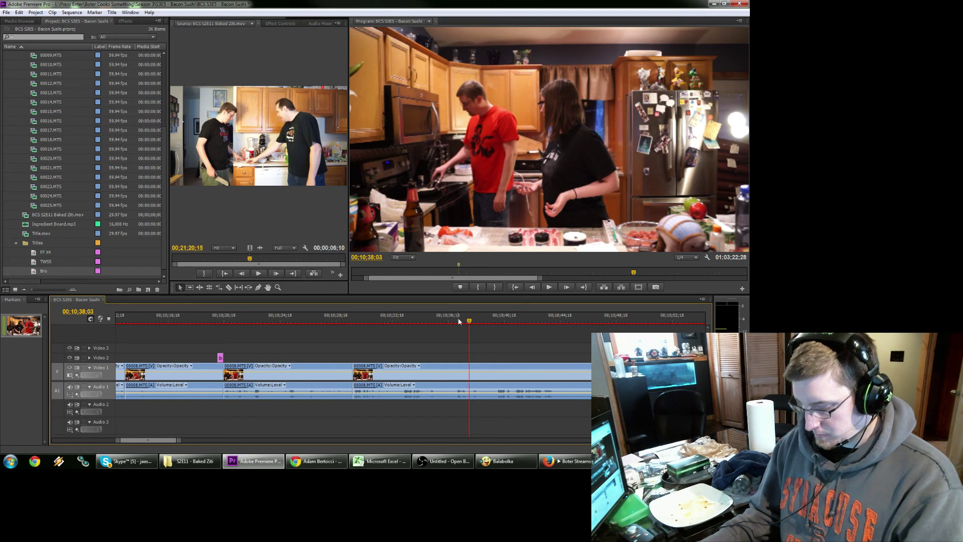
{"action": "key", "text": "Left"}
{"action": "key", "text": "Left"}
{"action": "key", "text": "Left"}
{"action": "key", "text": "Left"}
{"action": "key", "text": "Left"}
{"action": "key", "text": "shift+Right"}
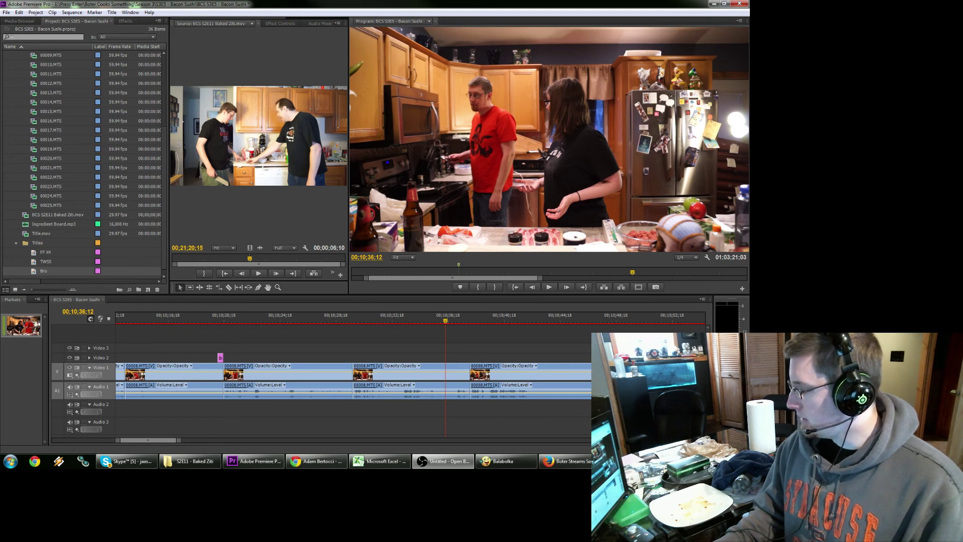
Play the sequence from 00:10:36:12 to review the latest cut.
{"action": "left_click", "coordinate": [460, 338]}
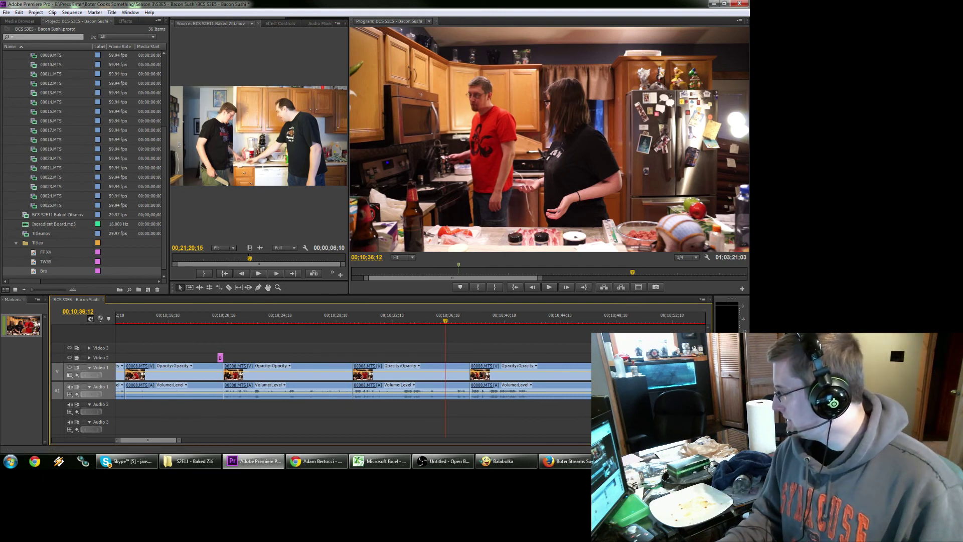
{"action": "key", "text": "space"}
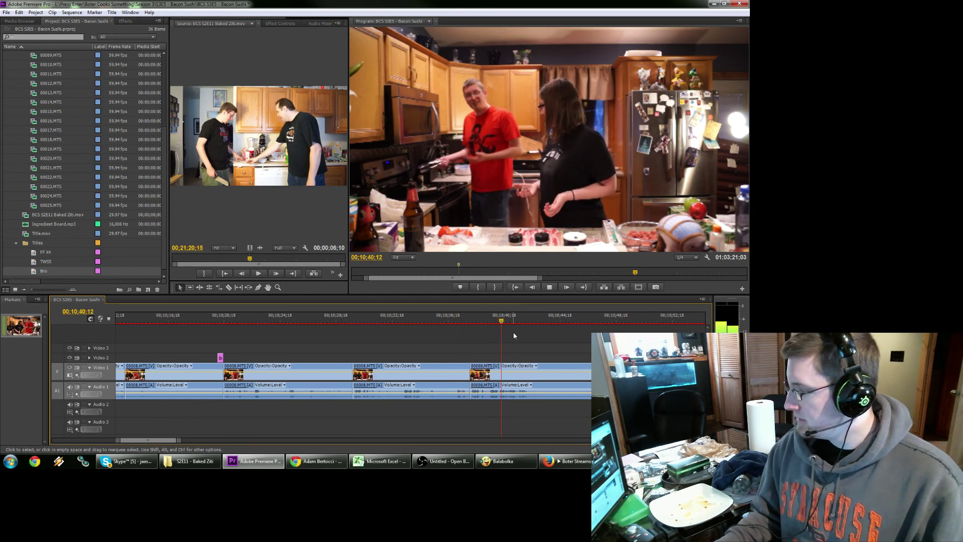
Split the 00008.MTS clip at 00:10:43:03 and review the footage that follows, skipping ahead to about 00:10:48:18.
{"action": "key", "text": "space"}
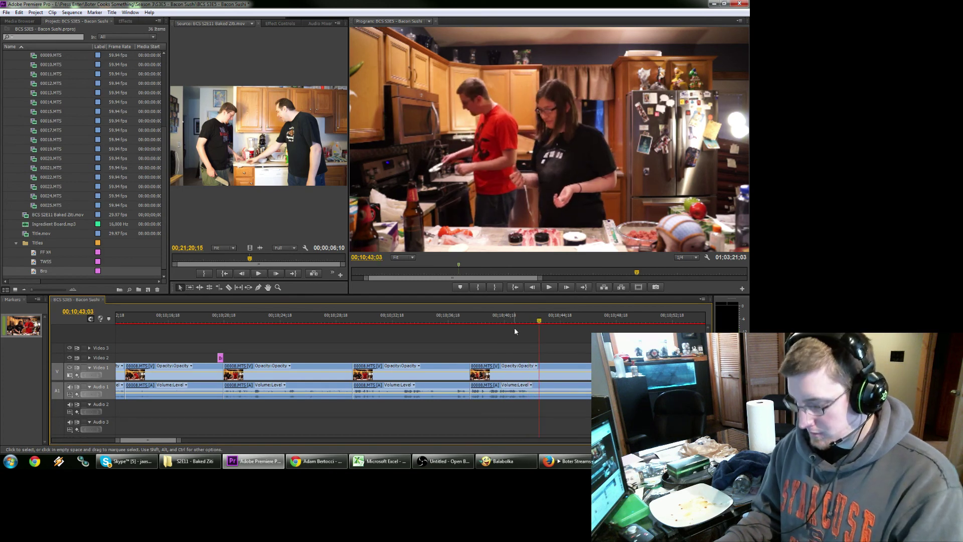
{"action": "key", "text": "ctrl+k"}
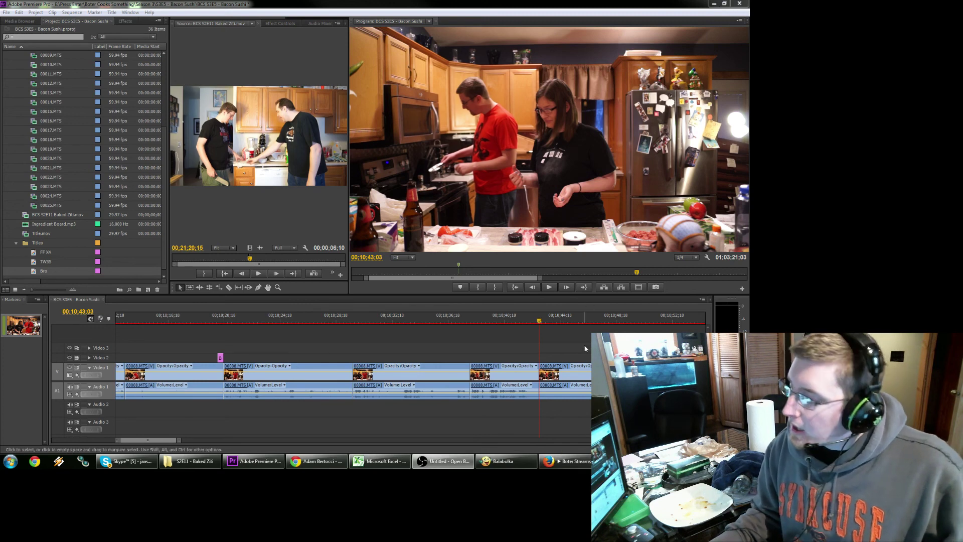
{"action": "key", "text": "space"}
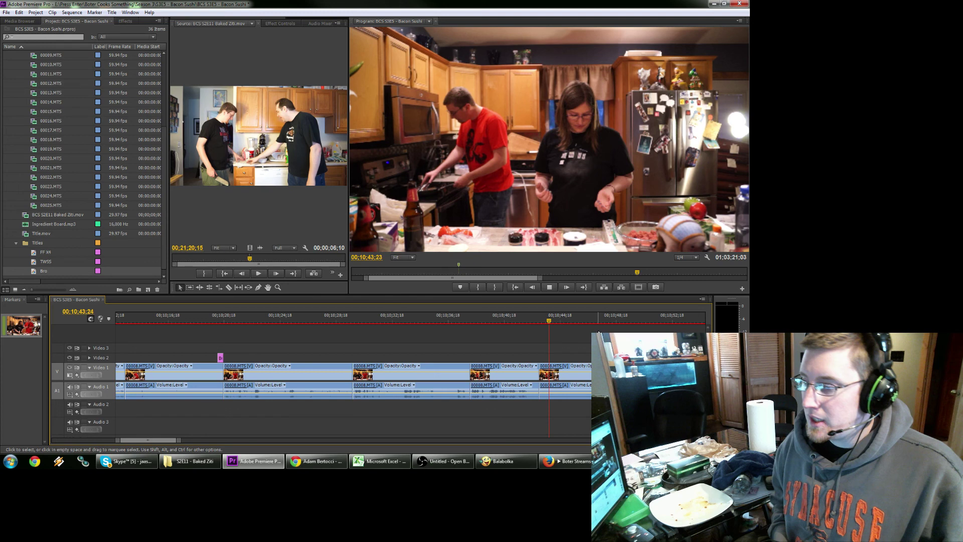
{"action": "left_click", "coordinate": [615, 320]}
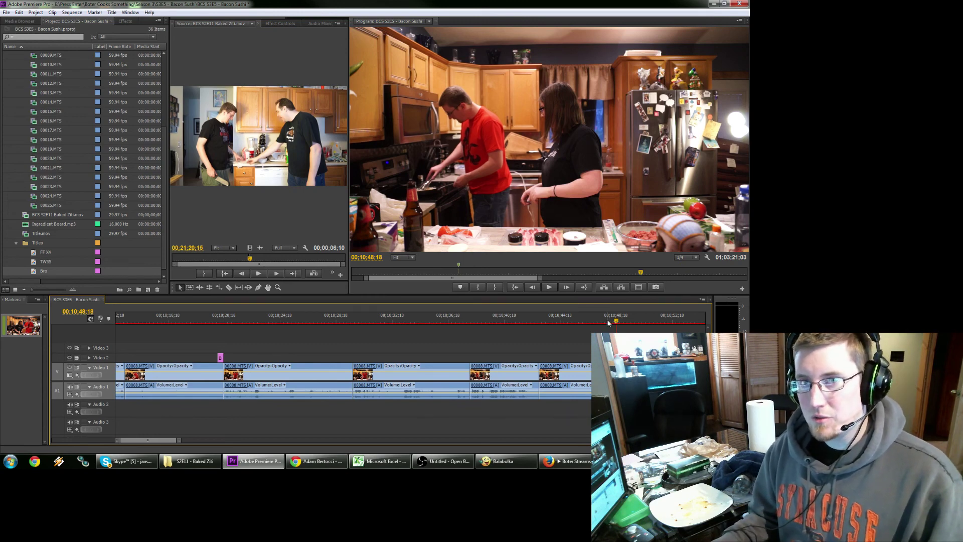
{"action": "key", "text": "space"}
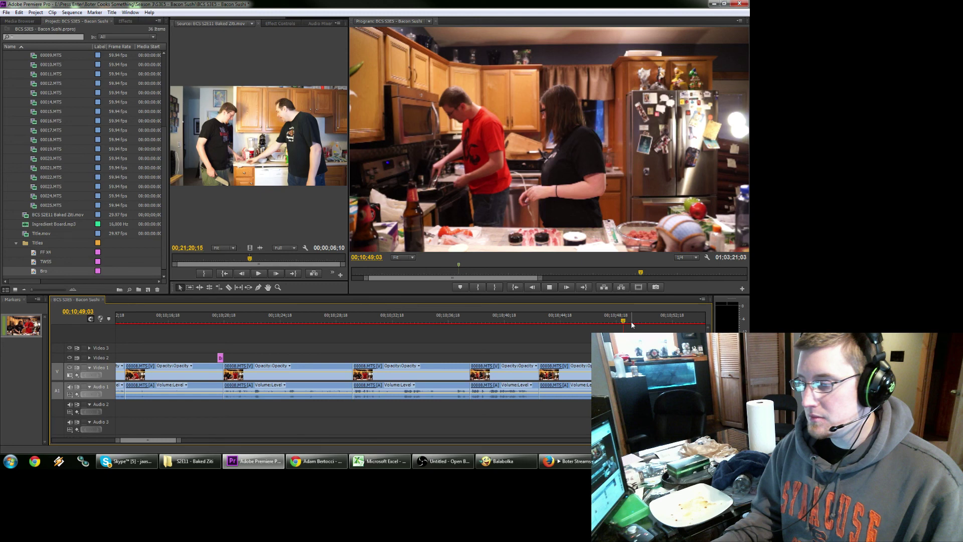
Move the playhead to 00:11:33:00 and start playback there.
{"action": "type", "text": "113300"}
{"action": "key", "text": "Return"}
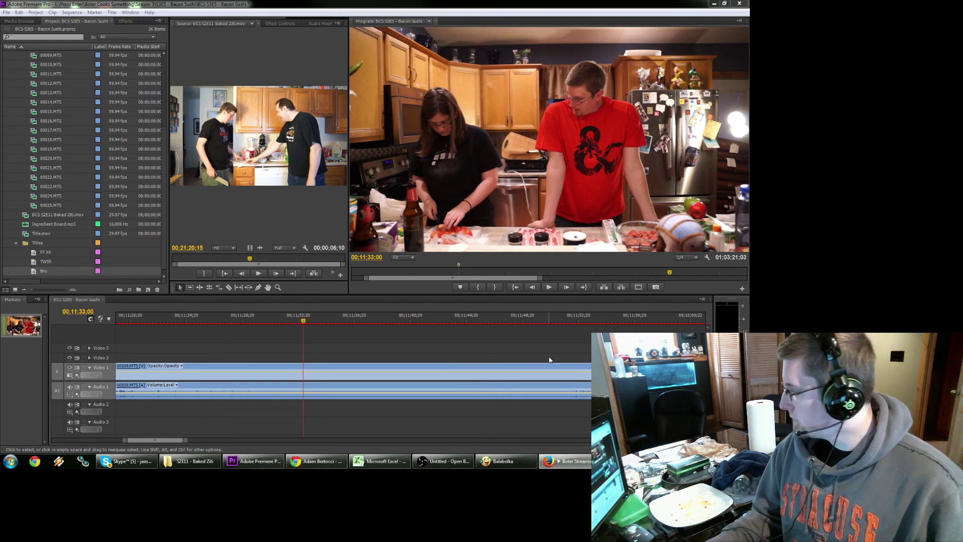
{"action": "left_click", "coordinate": [404, 344]}
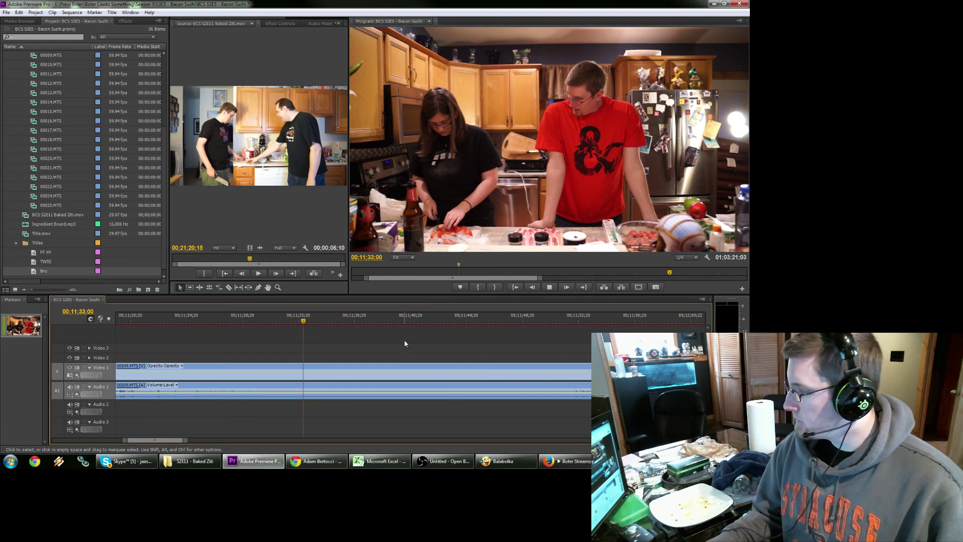
{"action": "key", "text": "space"}
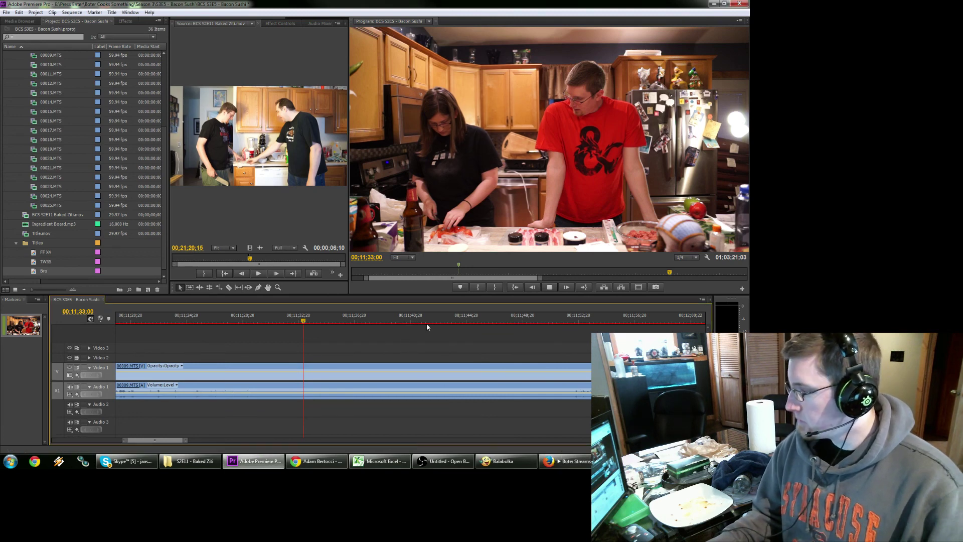
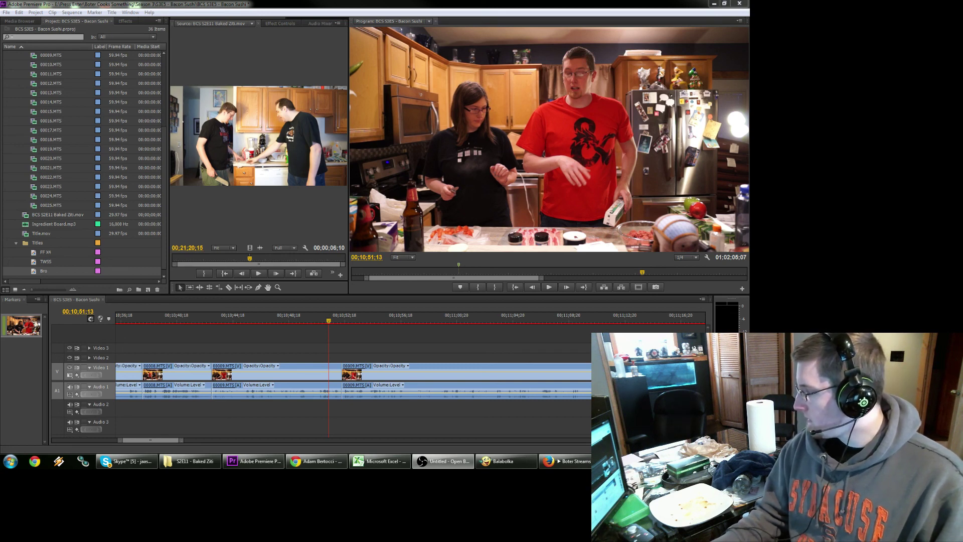
Play the sequence from 00:10:51:13 to review the cut into the 00009.MTS footage.
{"action": "left_click", "coordinate": [580, 351]}
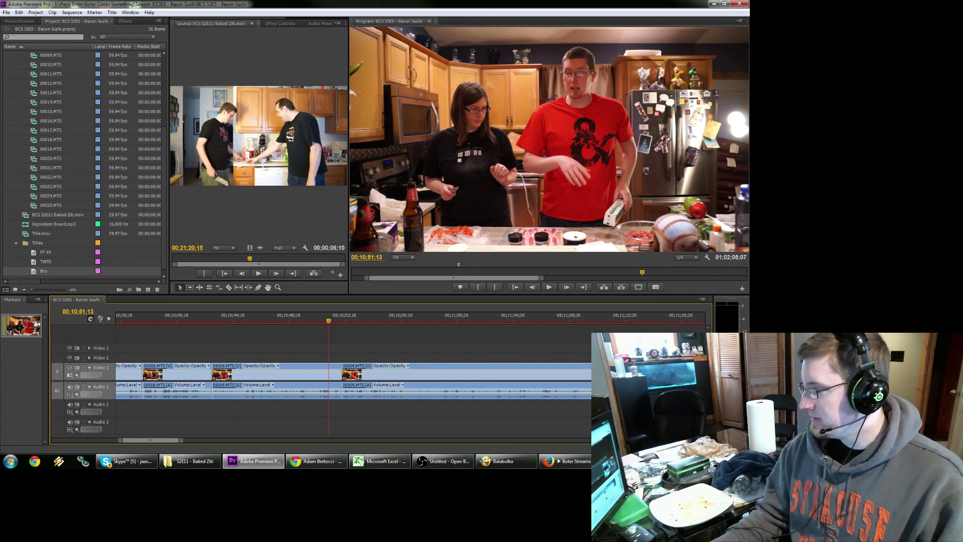
{"action": "left_click", "coordinate": [489, 247]}
{"action": "left_click", "coordinate": [372, 333]}
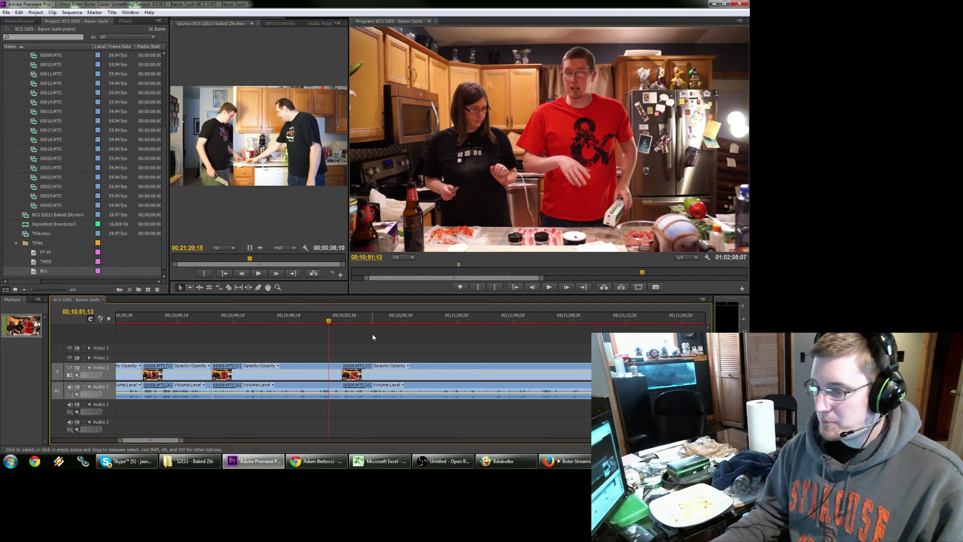
{"action": "key", "text": "space"}
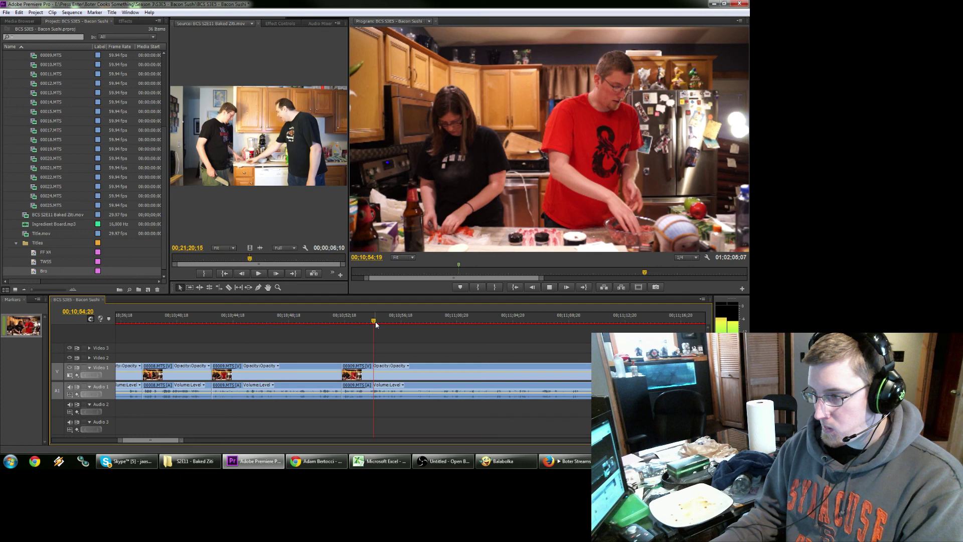
Split the 00009.MTS clip at about 00:10:59:00 and at 00:10:59:12, and ripple delete the short section between the splits.
{"action": "left_click", "coordinate": [435, 321]}
{"action": "key", "text": "ctrl+k"}
{"action": "key", "text": "space"}
{"action": "key", "text": "Left"}
{"action": "key", "text": "Left"}
{"action": "key", "text": "Left"}
{"action": "key", "text": "Left"}
{"action": "key", "text": "Left"}
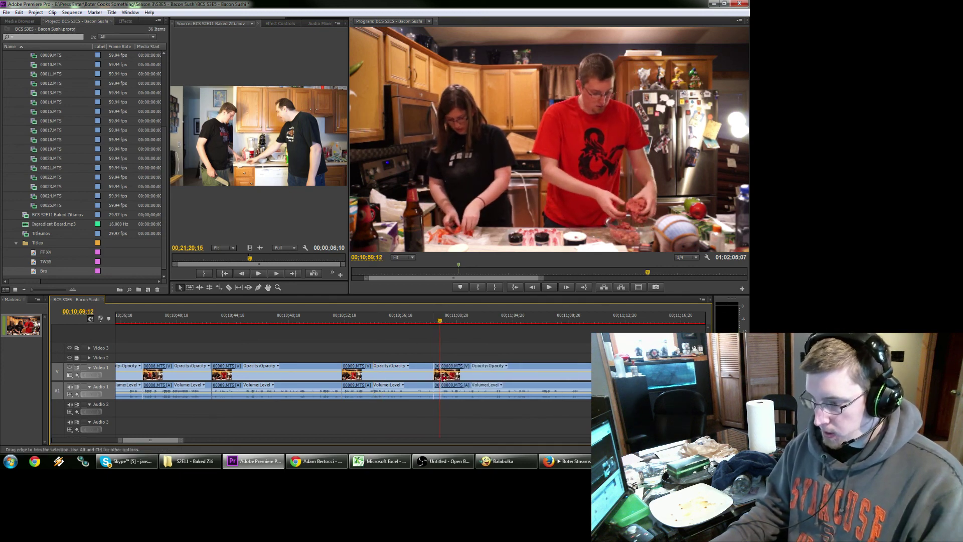
{"action": "key", "text": "ctrl+k"}
{"action": "key", "text": "shift+Delete"}
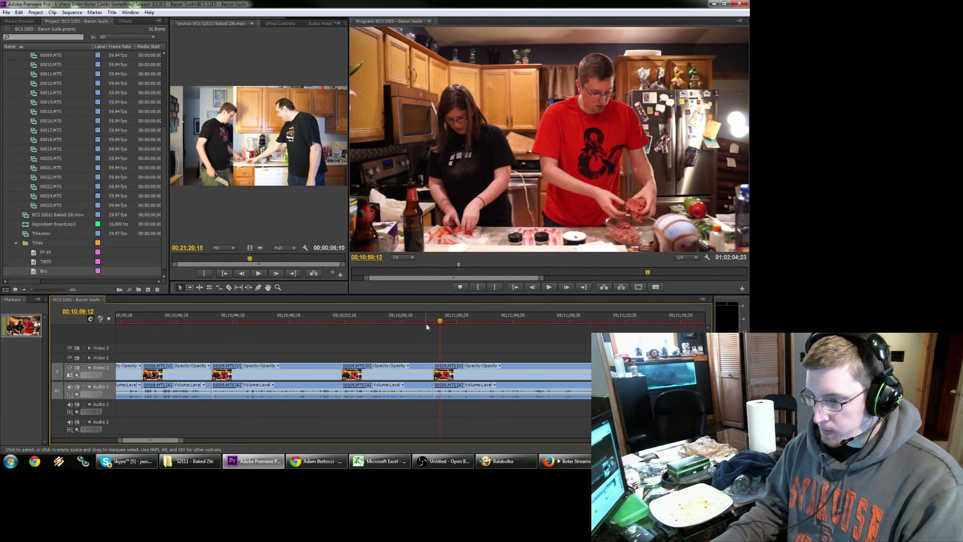
Replay the latest cut from 00:10:58:05 and split the 00009.MTS clip at 00:11:09:03.
{"action": "left_click", "coordinate": [422, 321]}
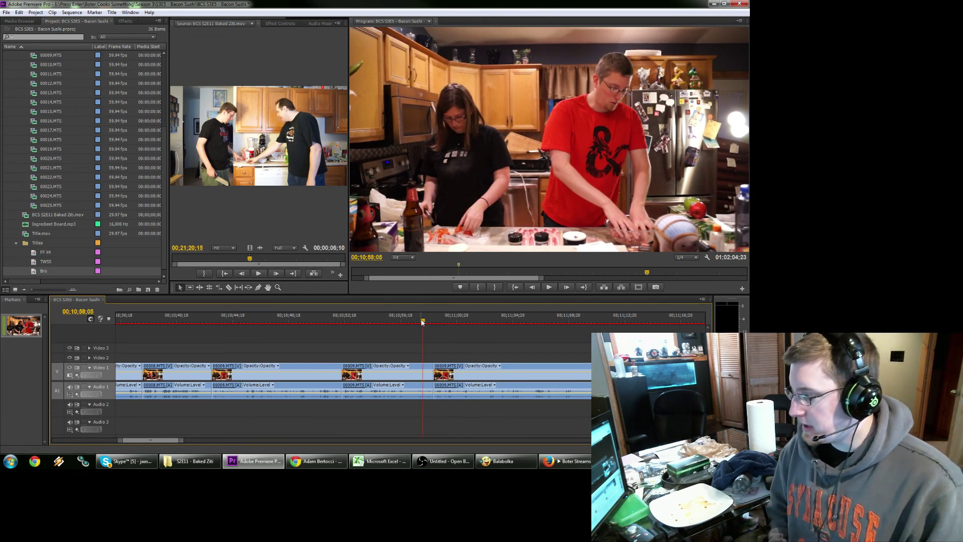
{"action": "key", "text": "space"}
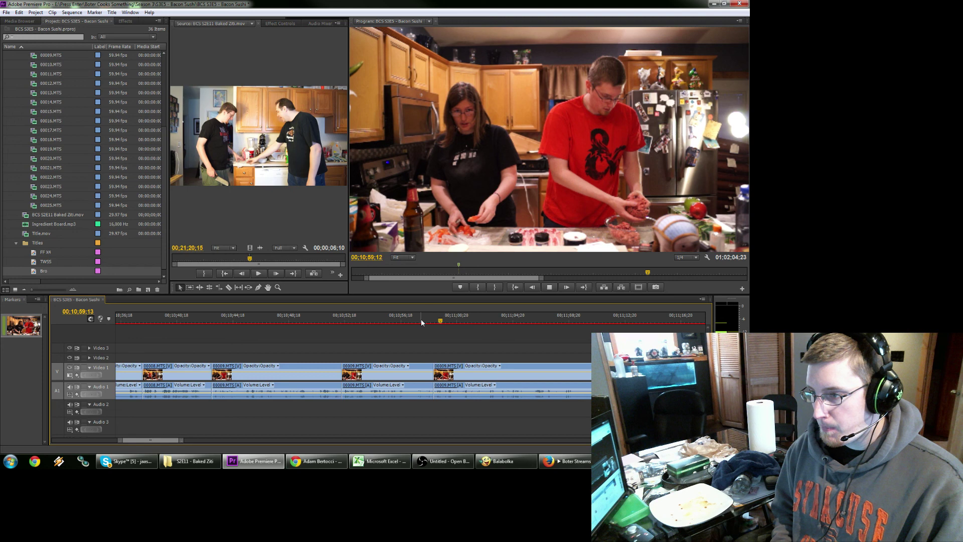
{"action": "left_click", "coordinate": [554, 319]}
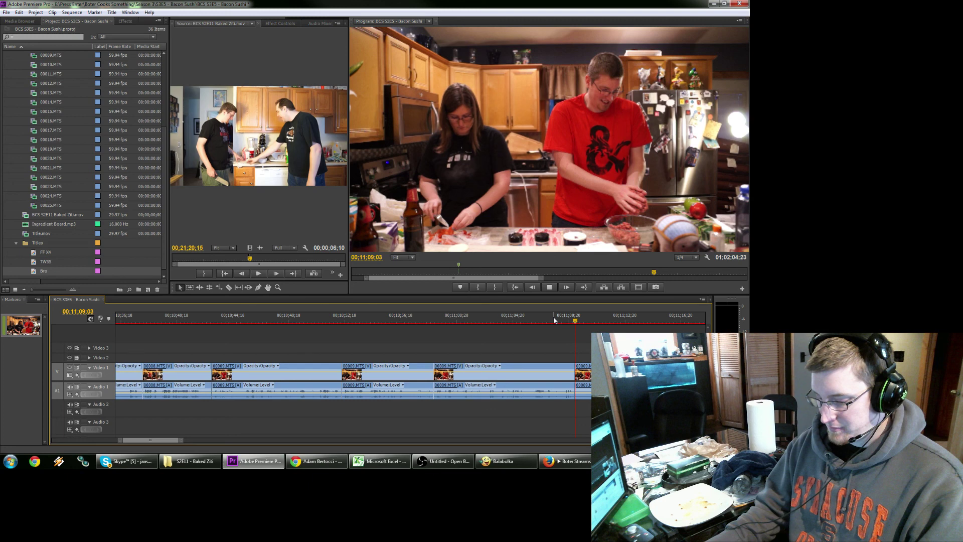
Split the 00009.MTS clip at 00:11:13:00 and replay the footage from that split.
{"action": "scroll", "coordinate": [582, 327], "scroll_direction": "down", "scroll_amount": 5}
{"action": "mouse_move", "coordinate": [365, 320]}
{"action": "left_mouse_down"}
{"action": "mouse_move", "coordinate": [384, 321]}
{"action": "mouse_move", "coordinate": [361, 325]}
{"action": "left_mouse_up"}
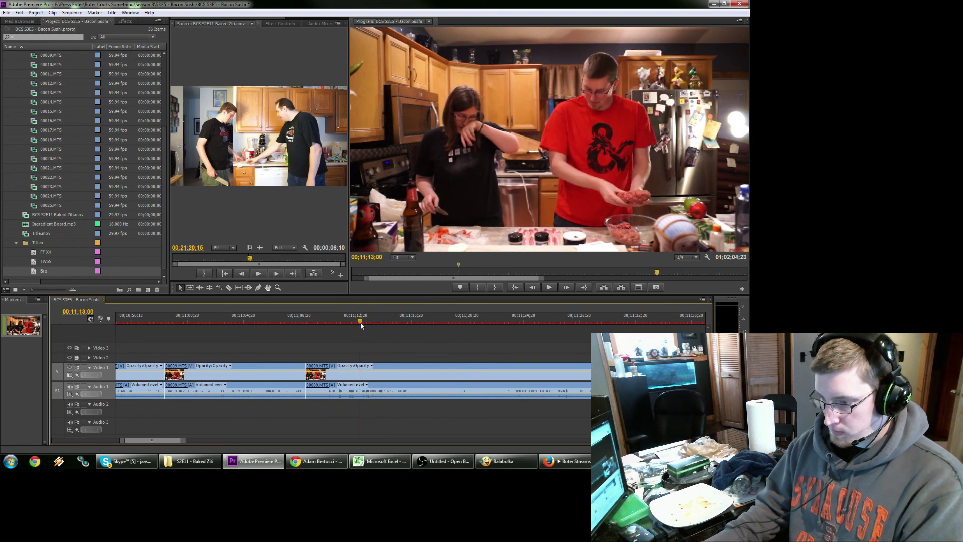
{"action": "key", "text": "ctrl+k"}
{"action": "key", "text": "space"}
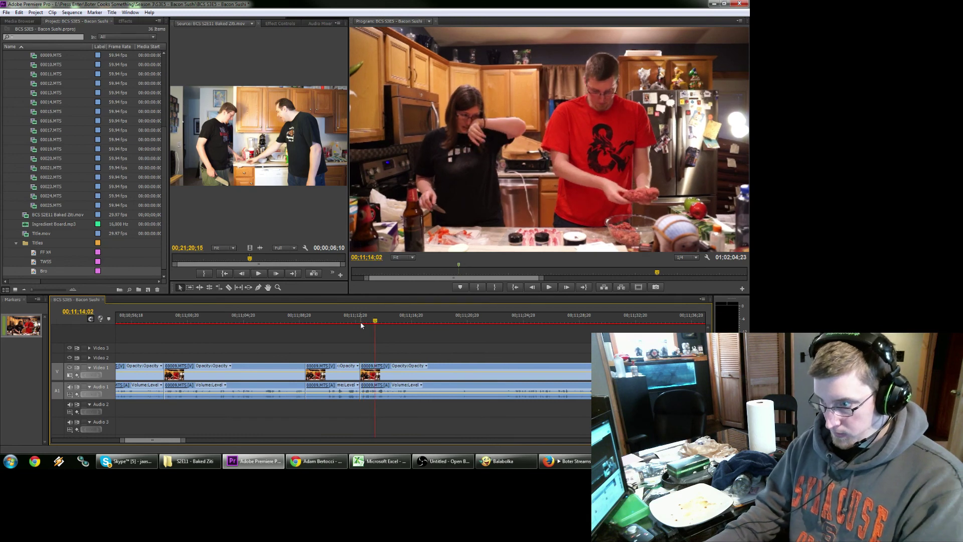
{"action": "key", "text": "space"}
{"action": "key", "text": "Up"}
{"action": "key", "text": "space"}
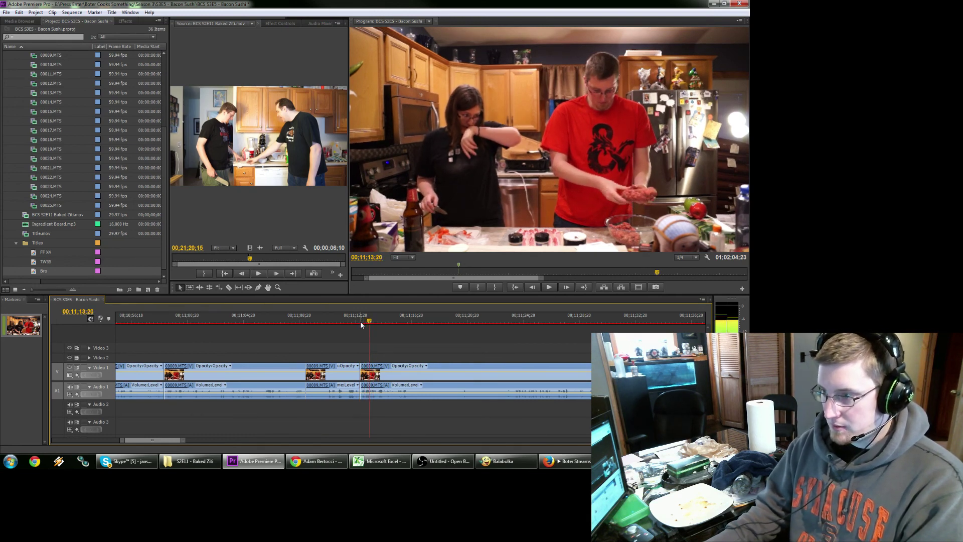
Split the 00009.MTS clip at 00:11:13:19 and ripple delete the short section back to the 00:11:13:00 split.
{"action": "key", "text": "space"}
{"action": "key", "text": "Left"}
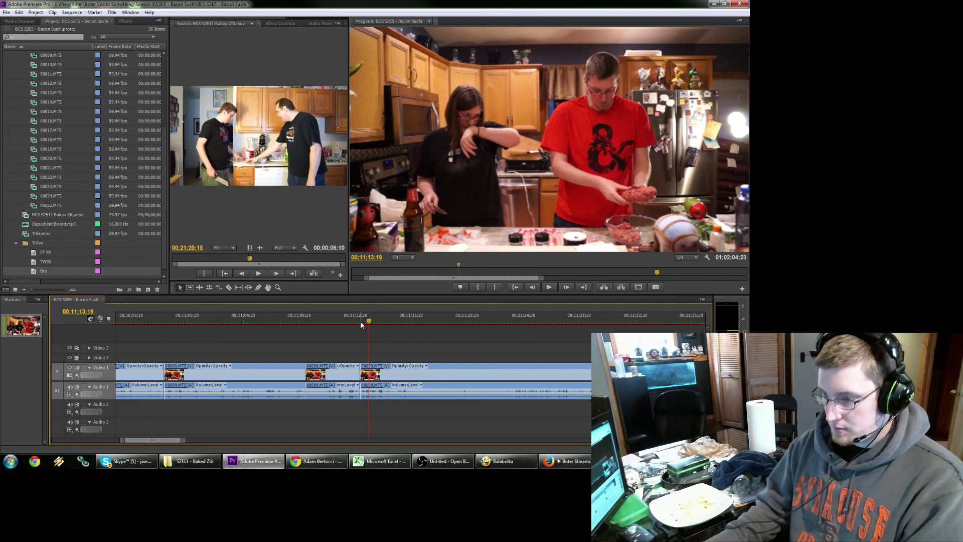
{"action": "key", "text": "ctrl+k"}
{"action": "key", "text": "space"}
{"action": "key", "text": "space"}
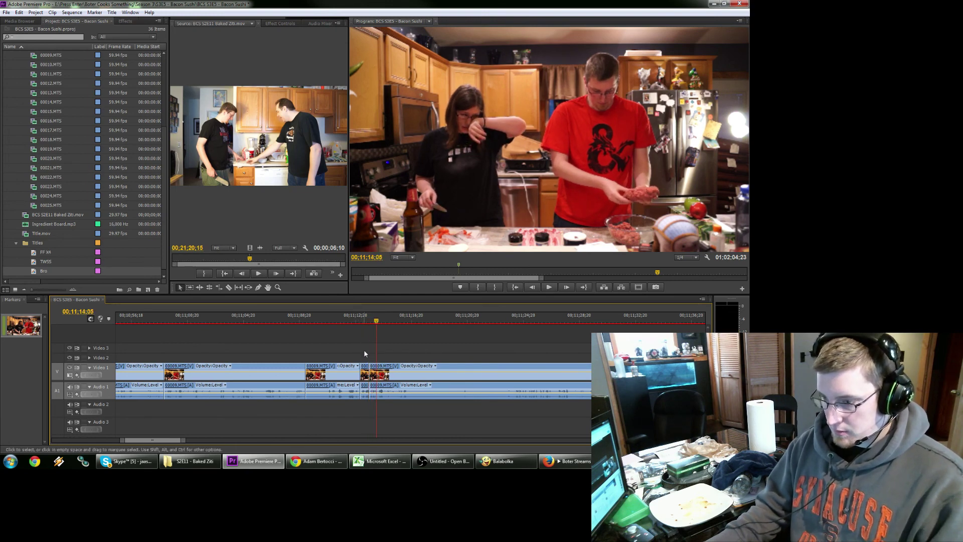
{"action": "left_click", "coordinate": [365, 374]}
{"action": "key", "text": "shift+Delete"}
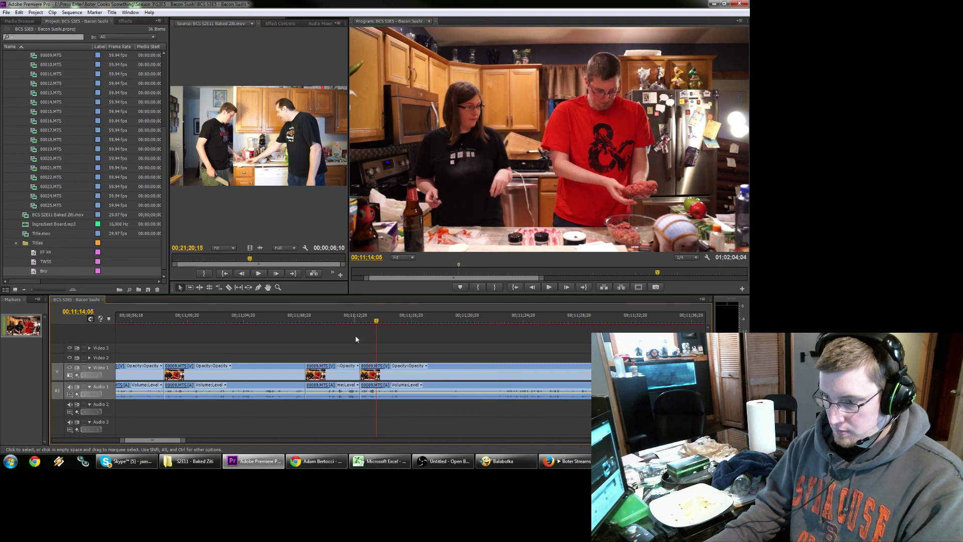
Split the 00009.MTS clip at 00:11:12:02, ripple delete the section back to 00:11:09:03, and play across the cut.
{"action": "left_click_drag", "start_coordinate": [345, 320], "coordinate": [348, 327]}
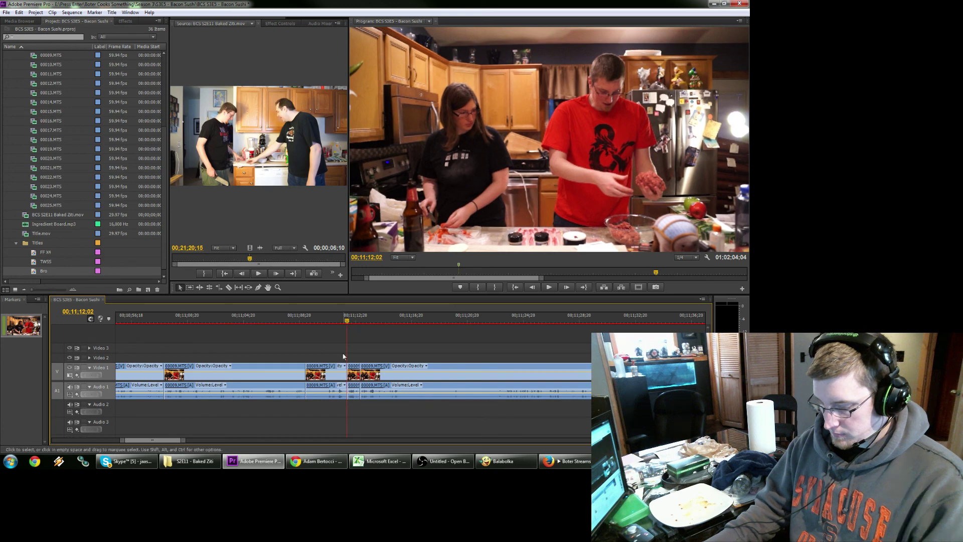
{"action": "key", "text": "q"}
{"action": "key", "text": "space"}
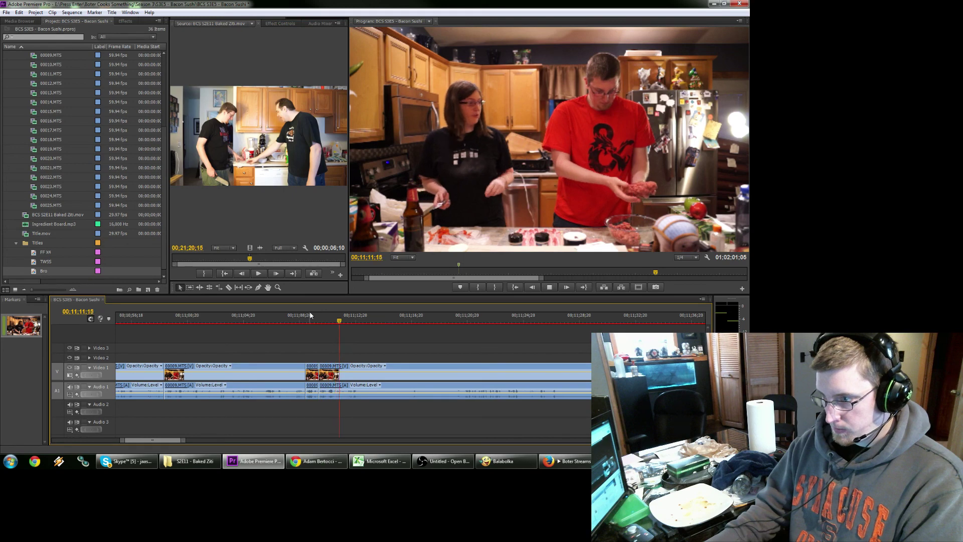
{"action": "key", "text": "space"}
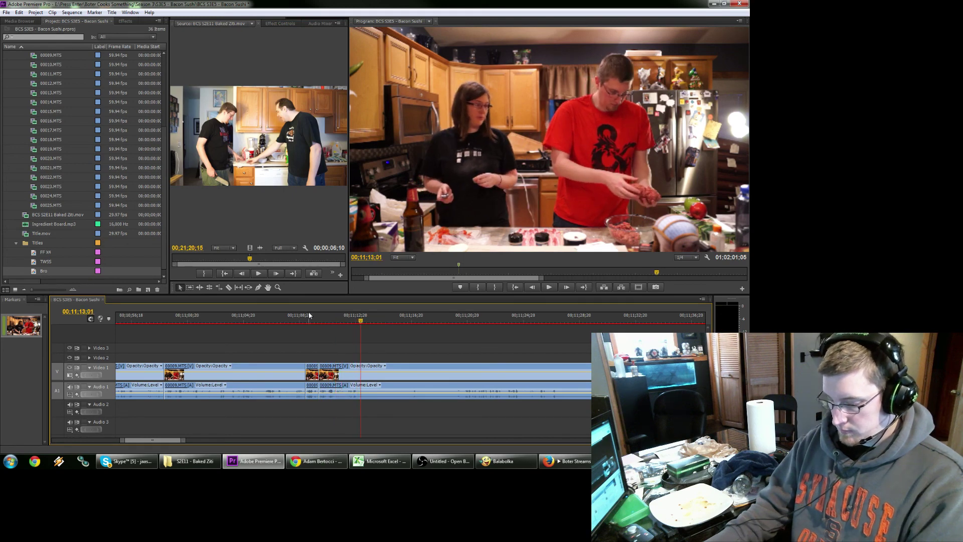
Split the 00009.MTS clip at 00:11:13:01 and 00:11:20:10, and ripple delete the section between the two splits.
{"action": "key", "text": "ctrl+k"}
{"action": "key", "text": "space"}
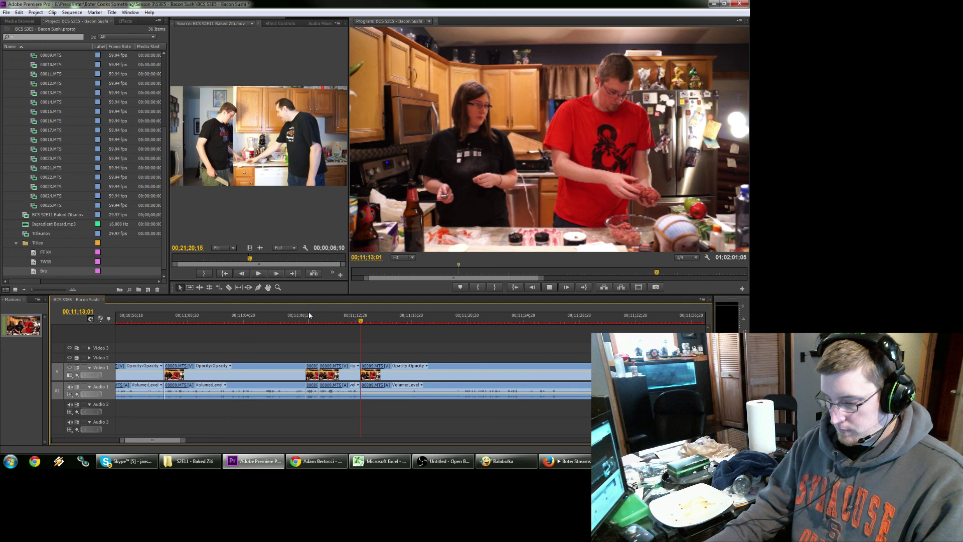
{"action": "left_click", "coordinate": [462, 317]}
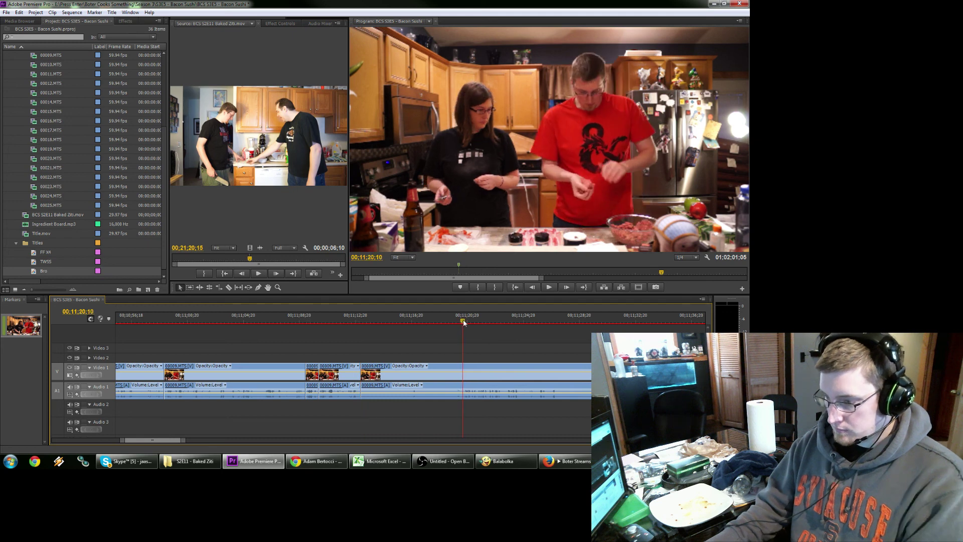
{"action": "key", "text": "ctrl+k"}
{"action": "left_click", "coordinate": [411, 374]}
{"action": "key", "text": "shift+Delete"}
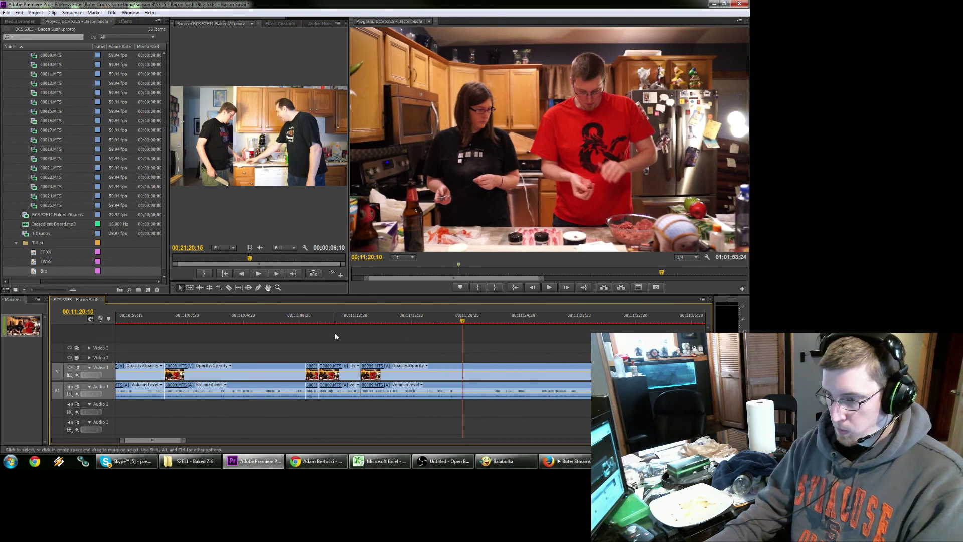
Replay from just before the 00:11:13:01 cut and split the 00009.MTS clip at 00:11:20:01.
{"action": "left_click", "coordinate": [350, 320]}
{"action": "key", "text": "space"}
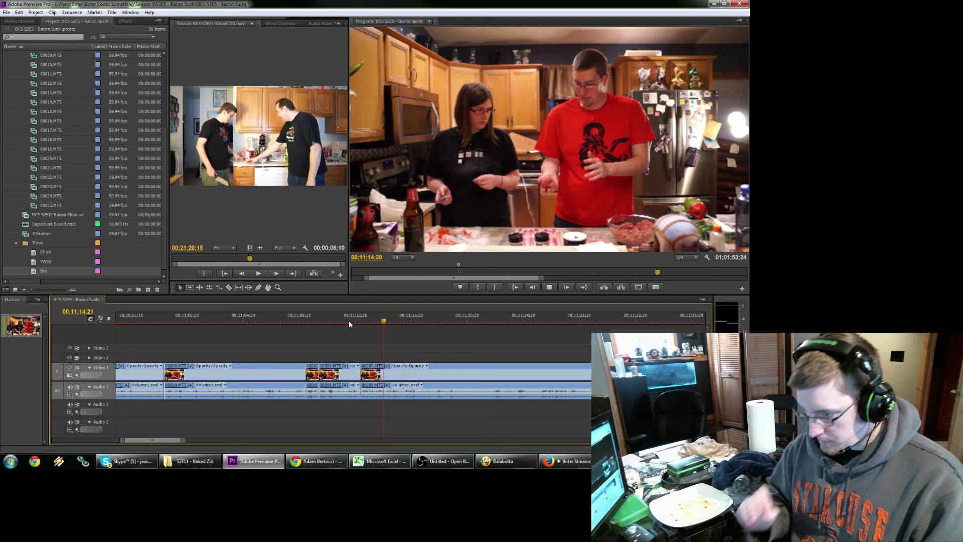
{"action": "key", "text": "space"}
{"action": "key", "text": "ctrl+k"}
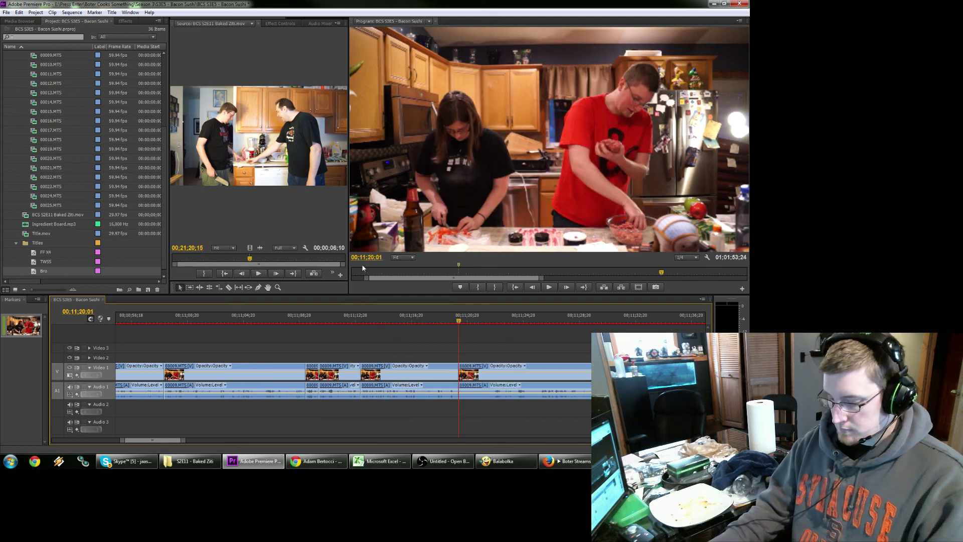
Split the 00009.MTS clip at 00:11:21:07 and play on from that split.
{"action": "key", "text": "space"}
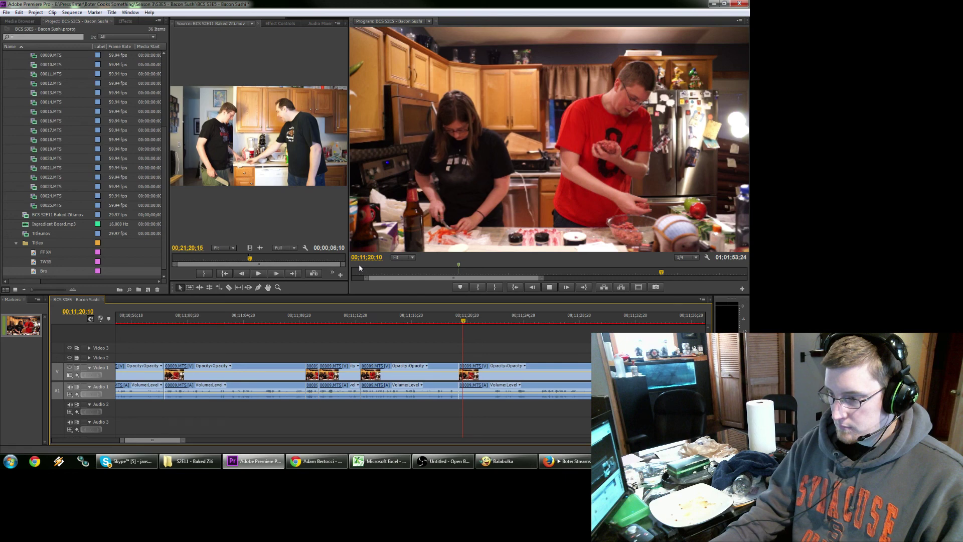
{"action": "left_click", "coordinate": [472, 323]}
{"action": "left_click_drag", "start_coordinate": [472, 322], "coordinate": [475, 327]}
{"action": "key", "text": "ctrl+k"}
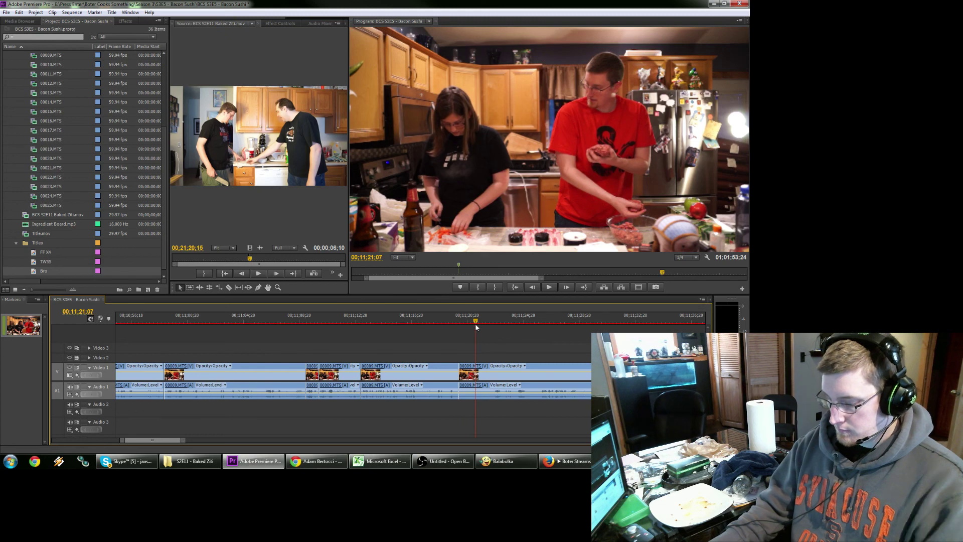
{"action": "key", "text": "space"}
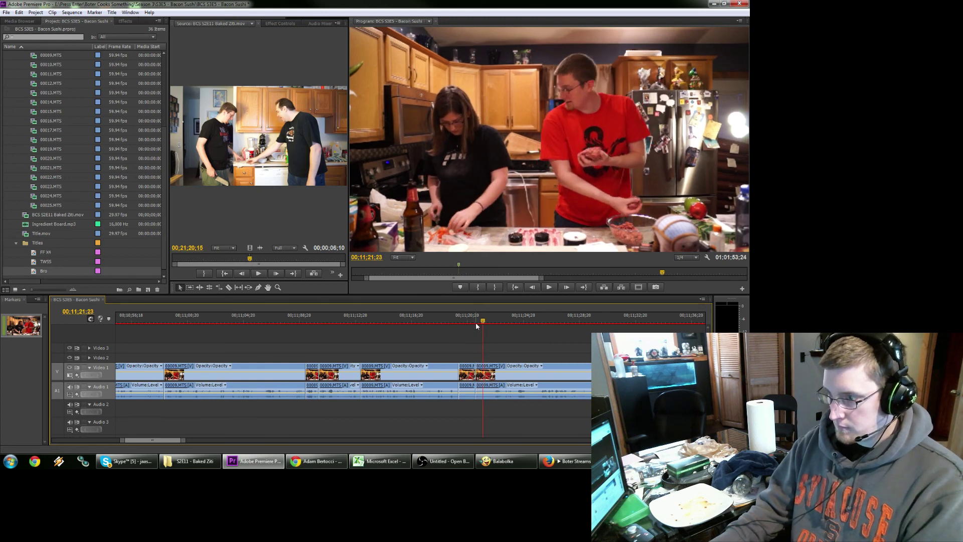
{"action": "key", "text": "space"}
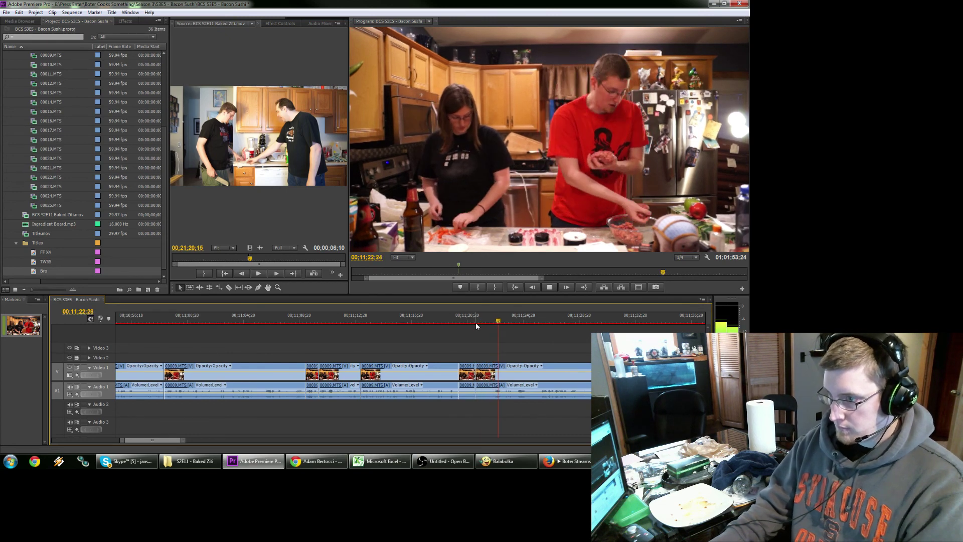
Ripple delete the short 00009.MTS section between the 00:11:20:01 and 00:11:21:07 splits, and play across the cut.
{"action": "left_click", "coordinate": [465, 380]}
{"action": "key", "text": "shift+Delete"}
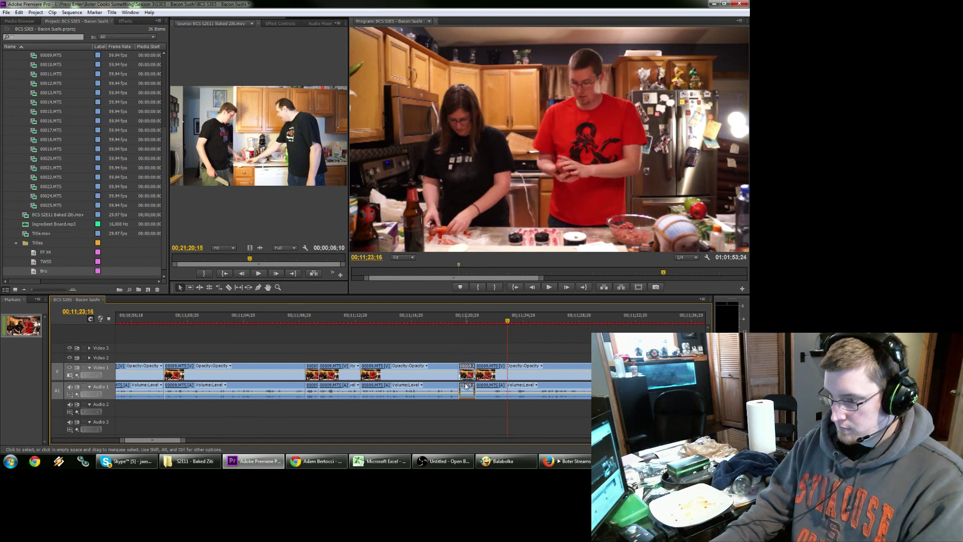
{"action": "left_click", "coordinate": [452, 321]}
{"action": "key", "text": "space"}
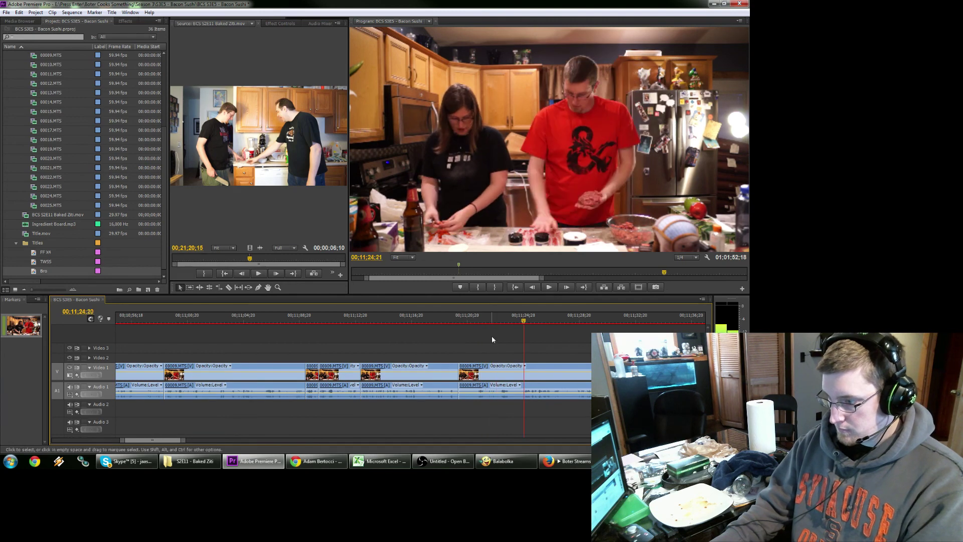
Split the 00009.MTS clip at 00:11:24:19 and 00:11:23:00, and ripple delete the section between the two splits.
{"action": "key", "text": "space"}
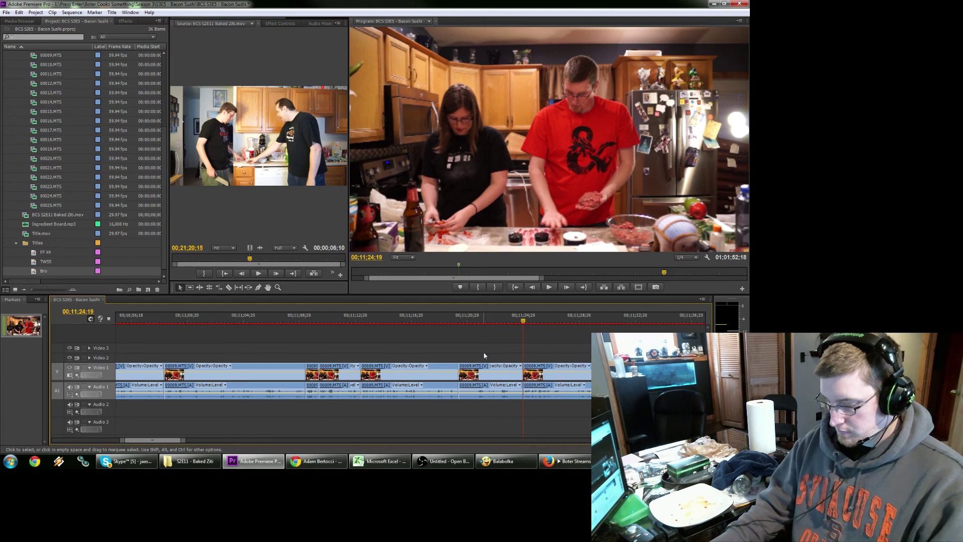
{"action": "left_click", "coordinate": [489, 321]}
{"action": "left_click", "coordinate": [499, 321]}
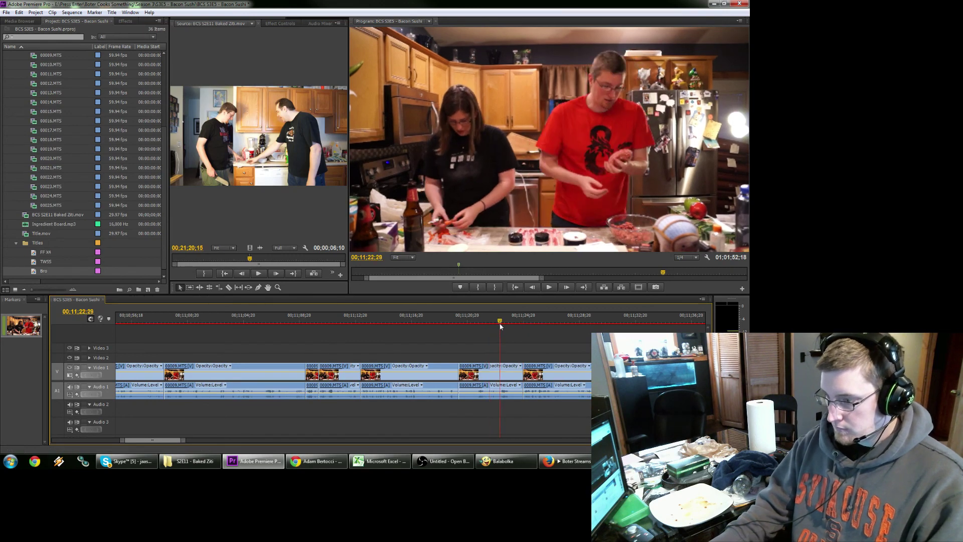
{"action": "key", "text": "ctrl+k"}
{"action": "left_click", "coordinate": [511, 372]}
{"action": "key", "text": "shift+Delete"}
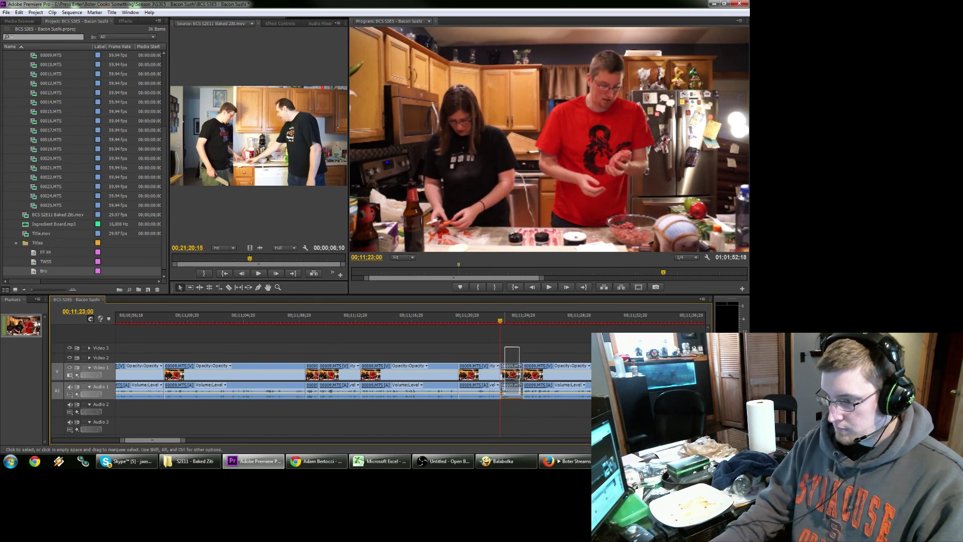
Play across the 00:11:23:00 cut and on through the 00009.MTS footage to about 00:11:35:26.
{"action": "left_click", "coordinate": [491, 321]}
{"action": "key", "text": "space"}
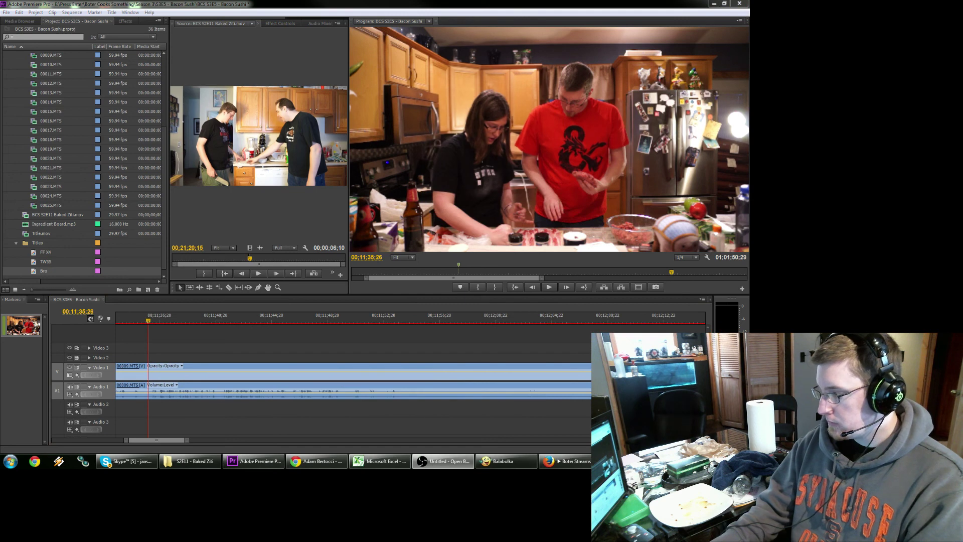
{"action": "key", "text": "space"}
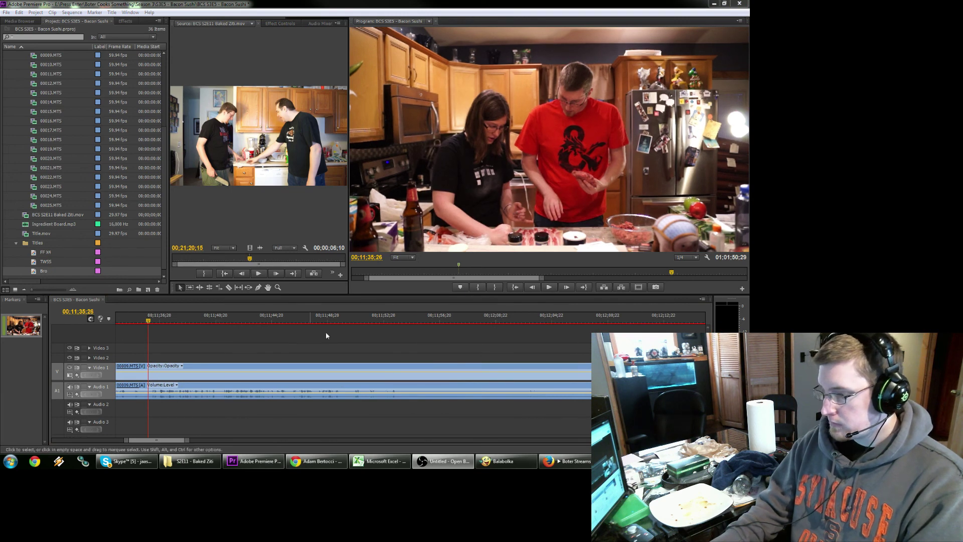
{"action": "scroll", "coordinate": [252, 337], "scroll_direction": "up", "scroll_amount": 5}
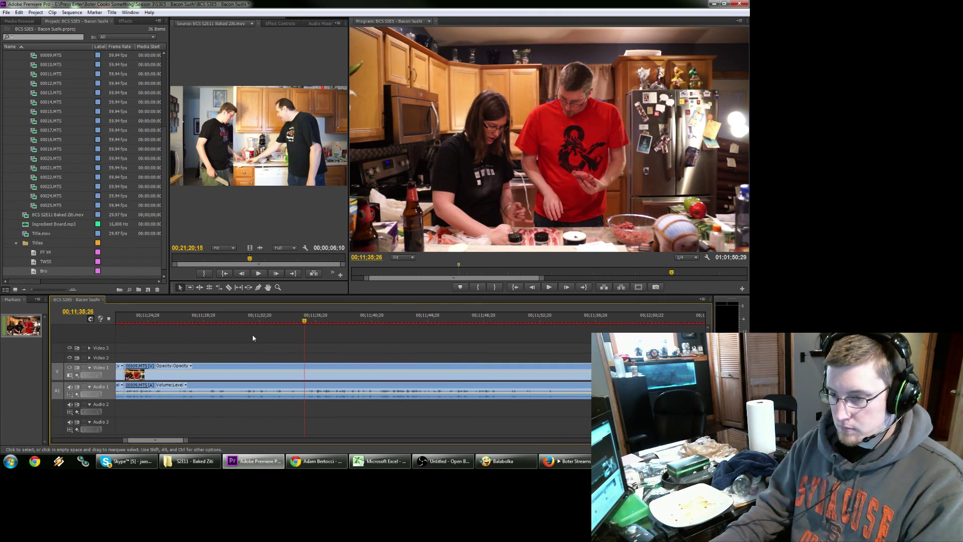
Replay from 00:11:24:21, split the 00009.MTS clip at 00:11:28:25 and 00:11:27:15, and ripple delete the section between the splits.
{"action": "left_click_drag", "start_coordinate": [255, 317], "coordinate": [201, 335]}
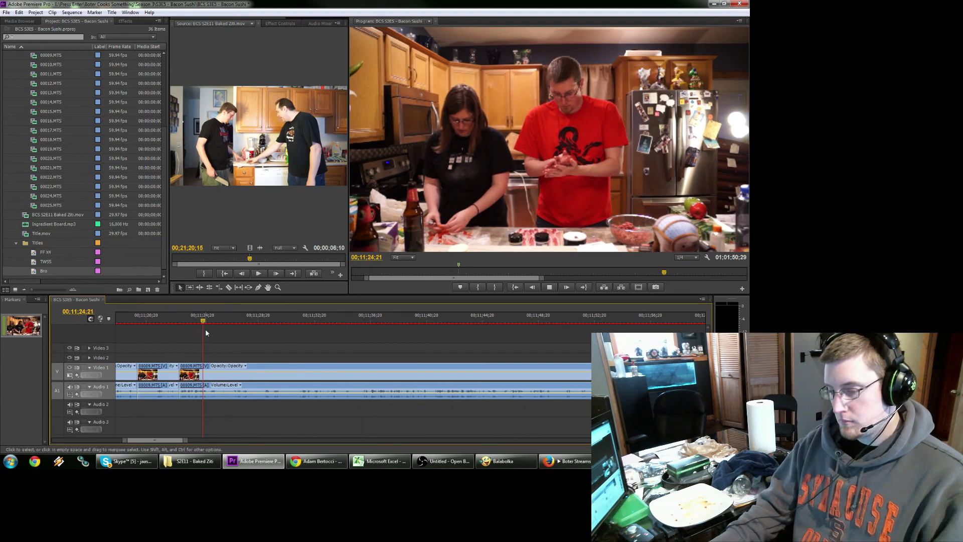
{"action": "key", "text": "space"}
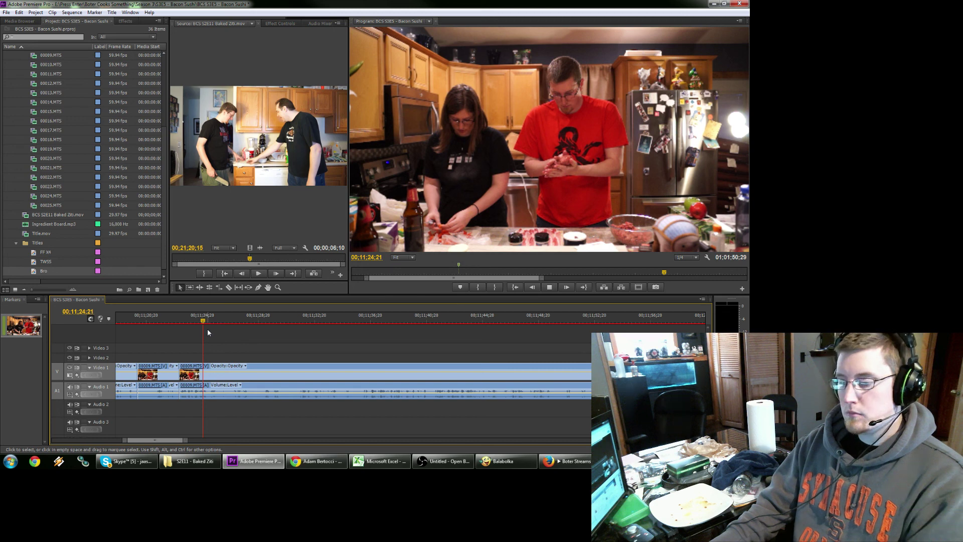
{"action": "key", "text": "space"}
{"action": "key", "text": "ctrl+k"}
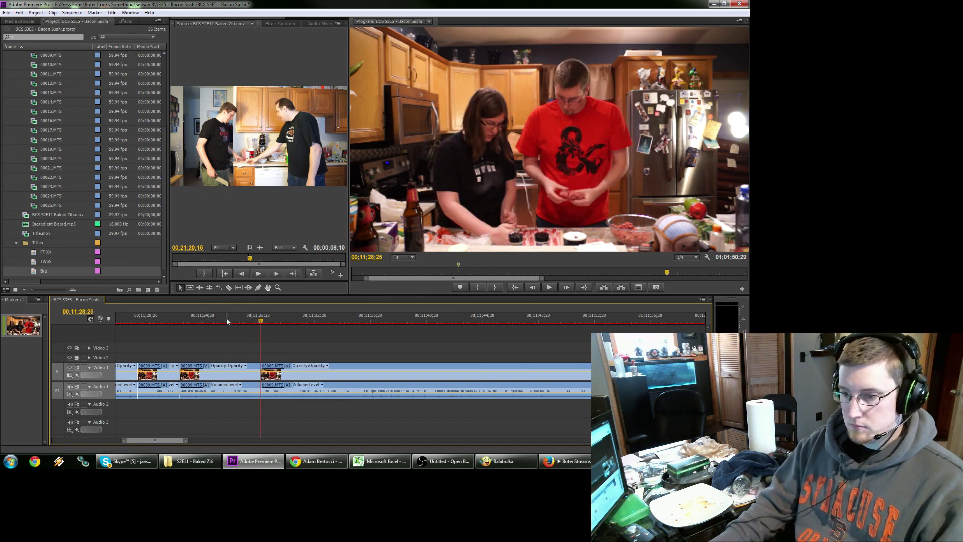
{"action": "left_click", "coordinate": [242, 322]}
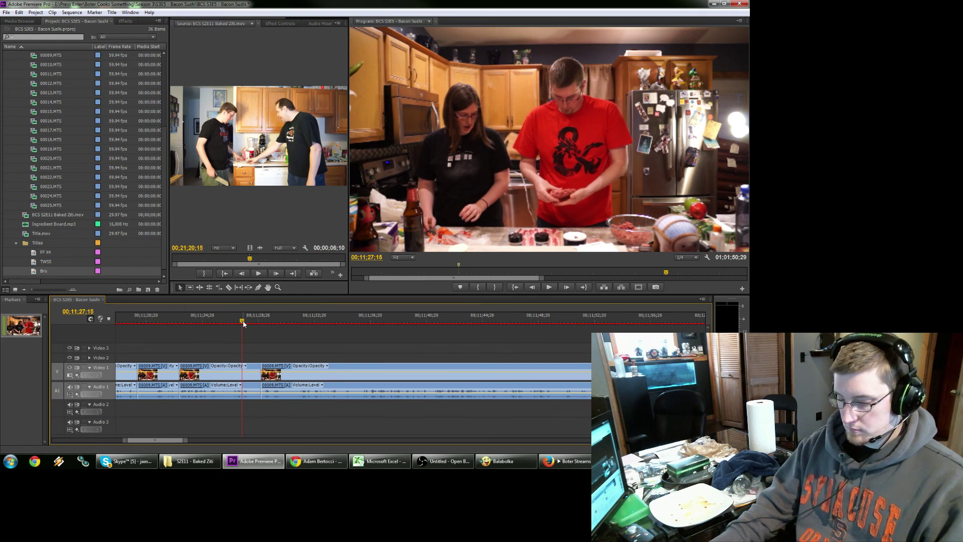
{"action": "key", "text": "ctrl+k"}
{"action": "key", "text": "shift+Delete"}
Play the 00009.MTS footage from 00:11:22:05 and split the clip at 00:11:50:04.
{"action": "left_click", "coordinate": [166, 321]}
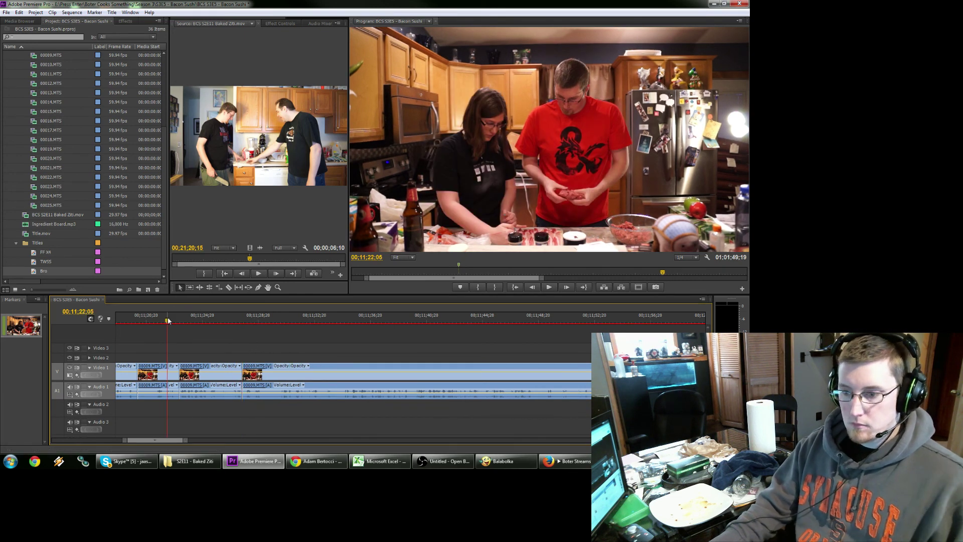
{"action": "key", "text": "space"}
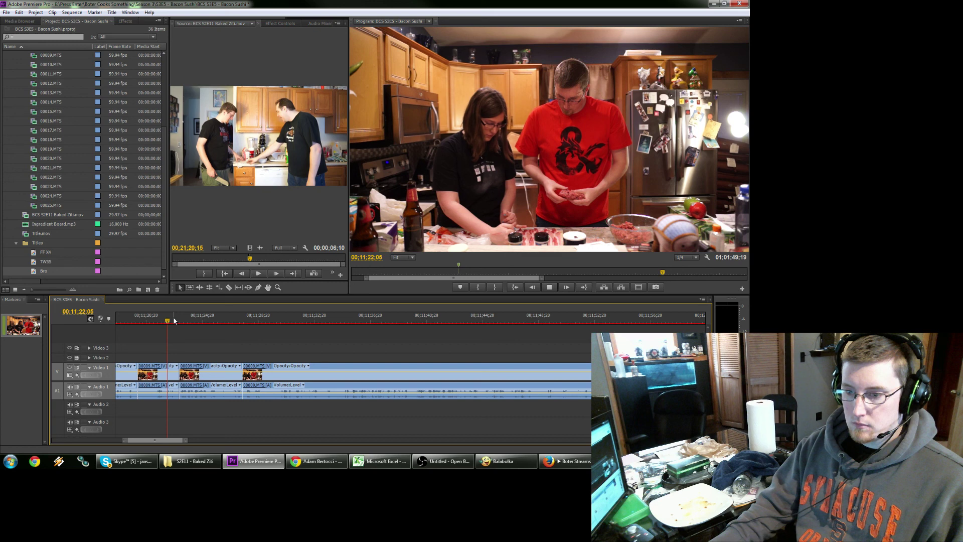
{"action": "left_click", "coordinate": [560, 320]}
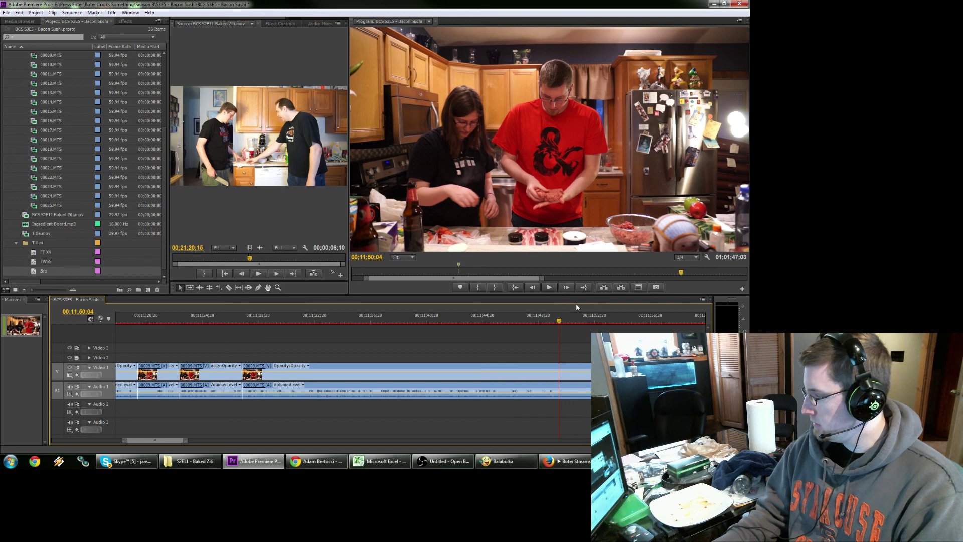
{"action": "key", "text": "ctrl+v"}
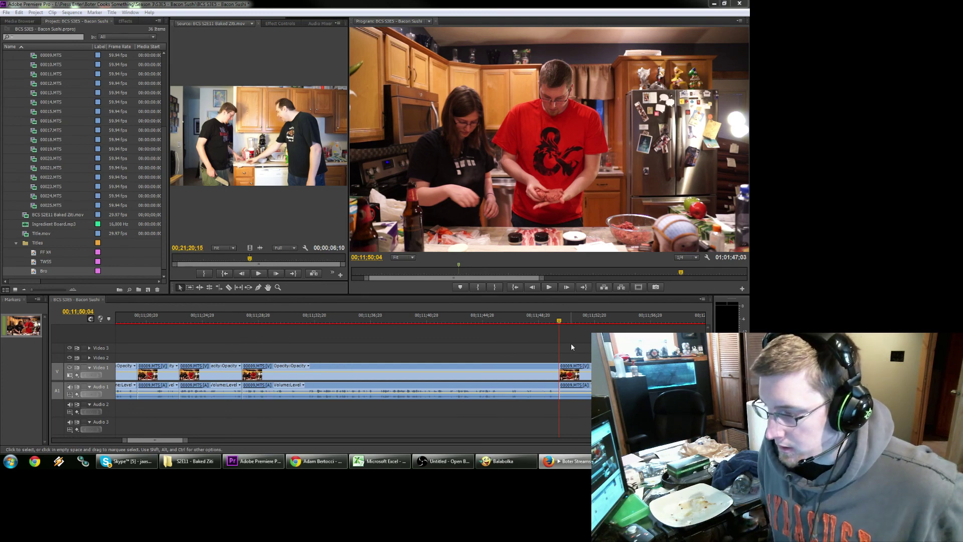
Save the BCS S3E5 - Bacon Sushi project.
{"action": "left_click", "coordinate": [521, 347]}
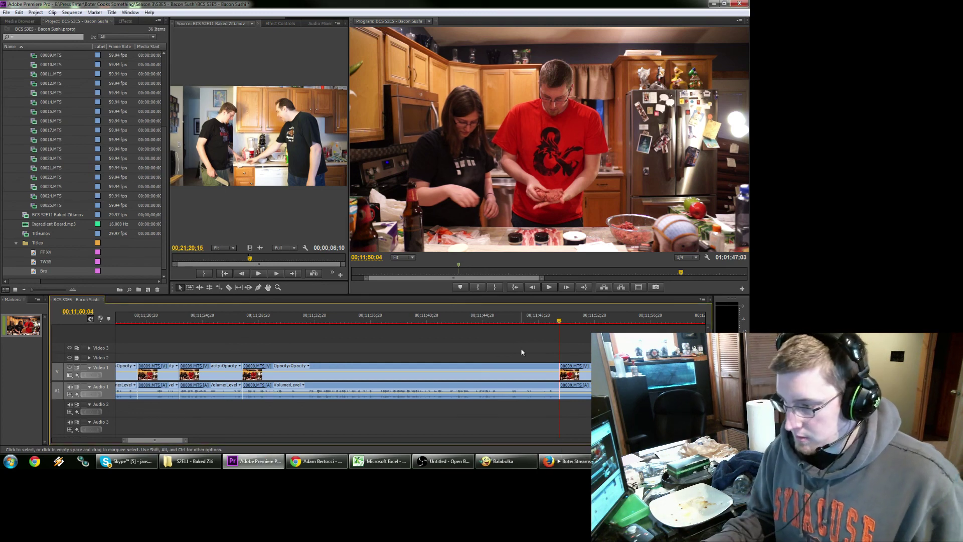
{"action": "key", "text": "backslash"}
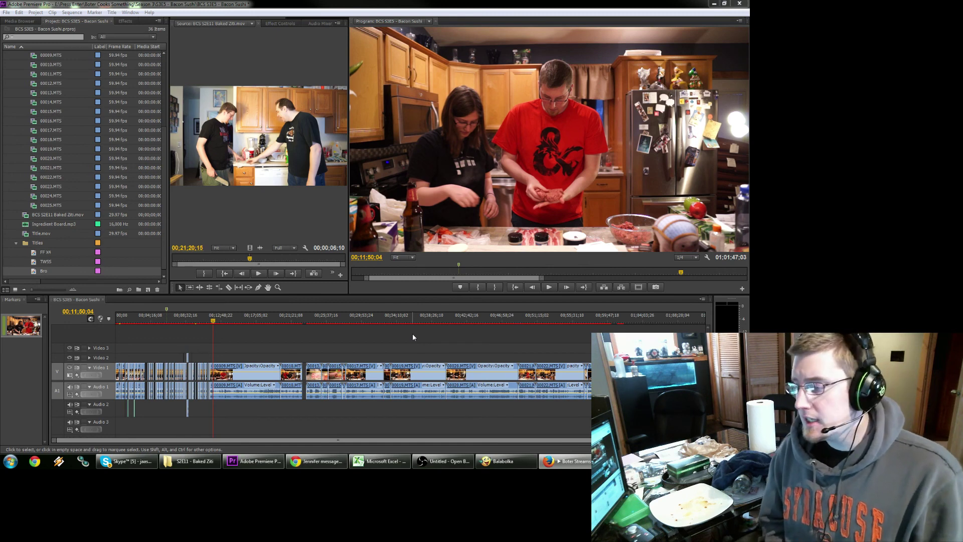
{"action": "key", "text": "ctrl+s"}
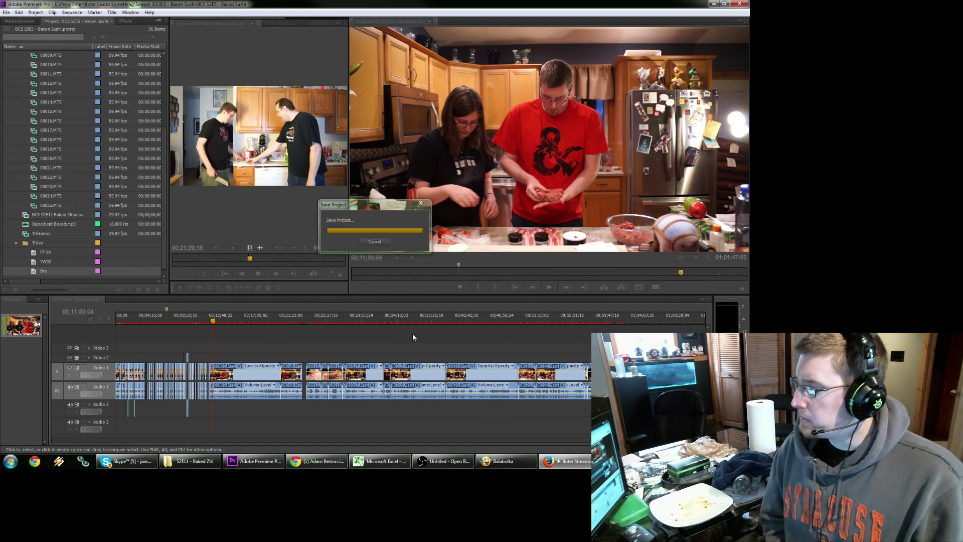